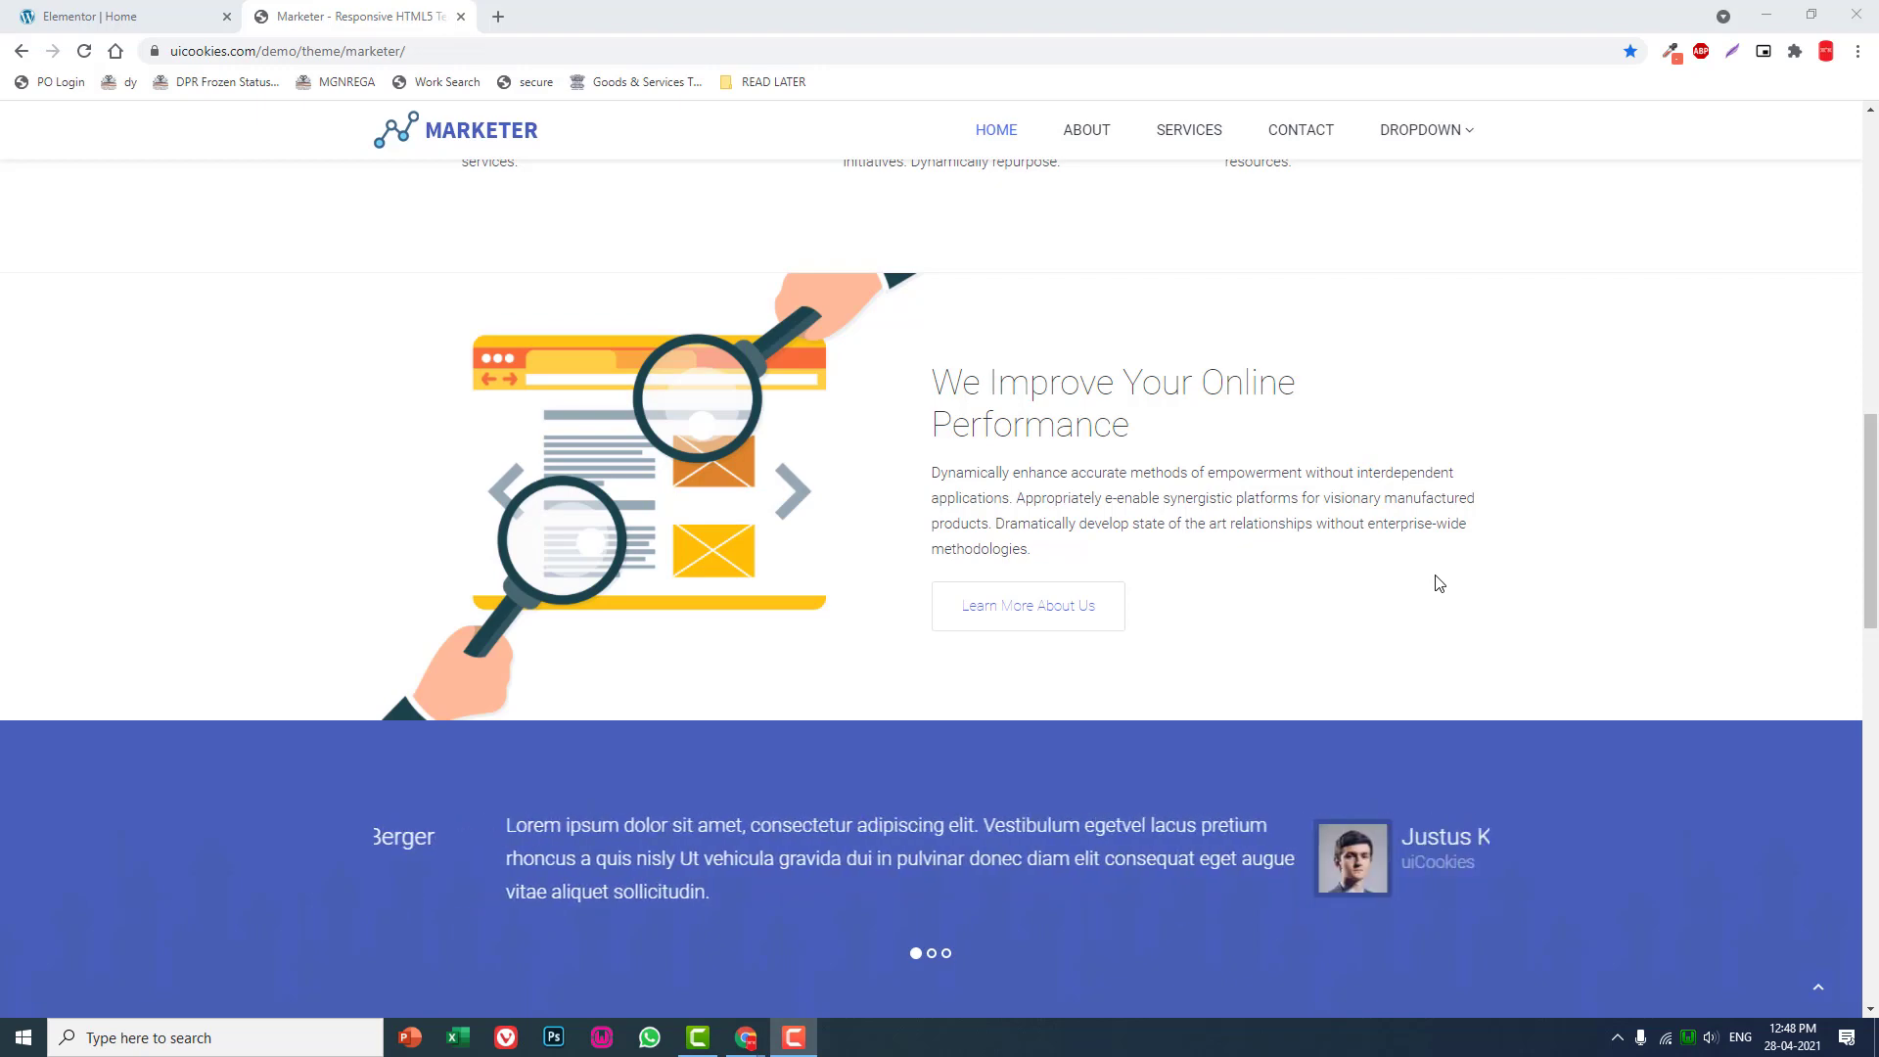
- Review the Marketer demo's We Improve Your Online Performance section, then return to the Elementor editor
left_click(147, 17)
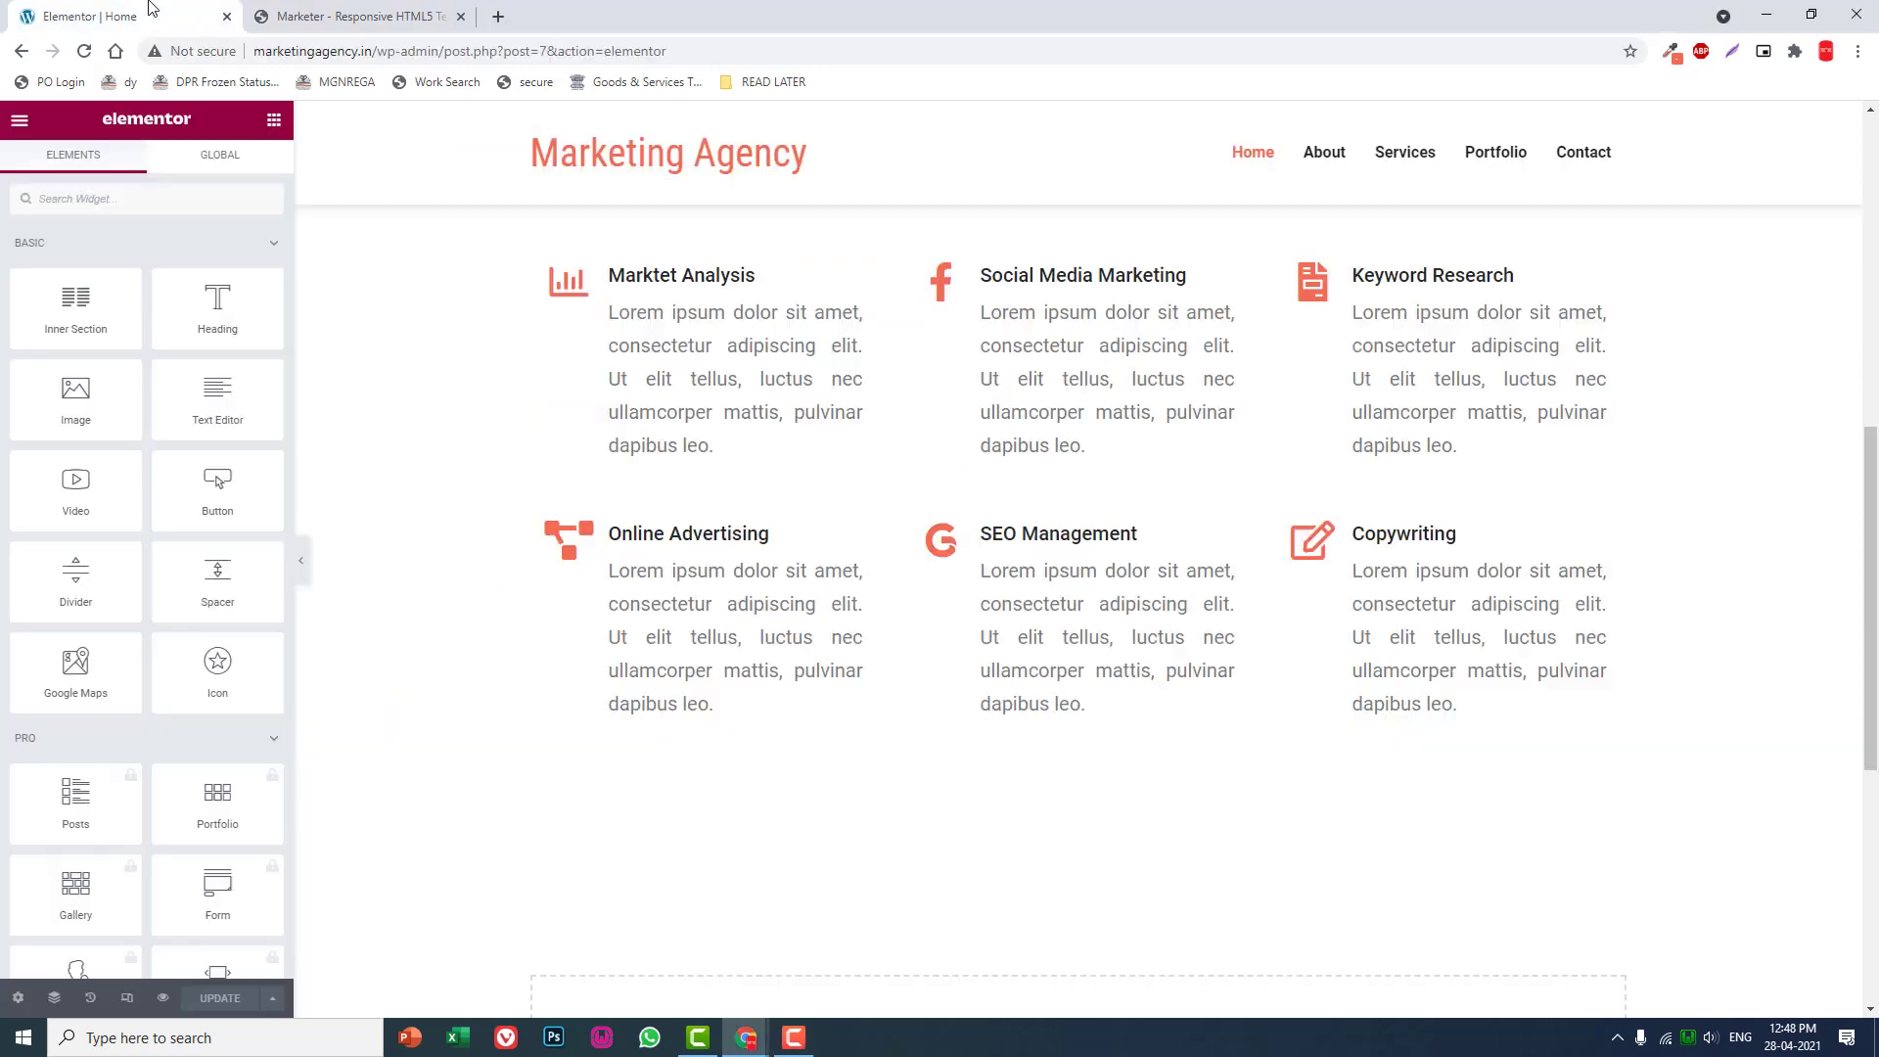
scroll(890, 391, "up", 5)
scroll(1079, 361, "up", 5)
scroll(1204, 450, "down", 2)
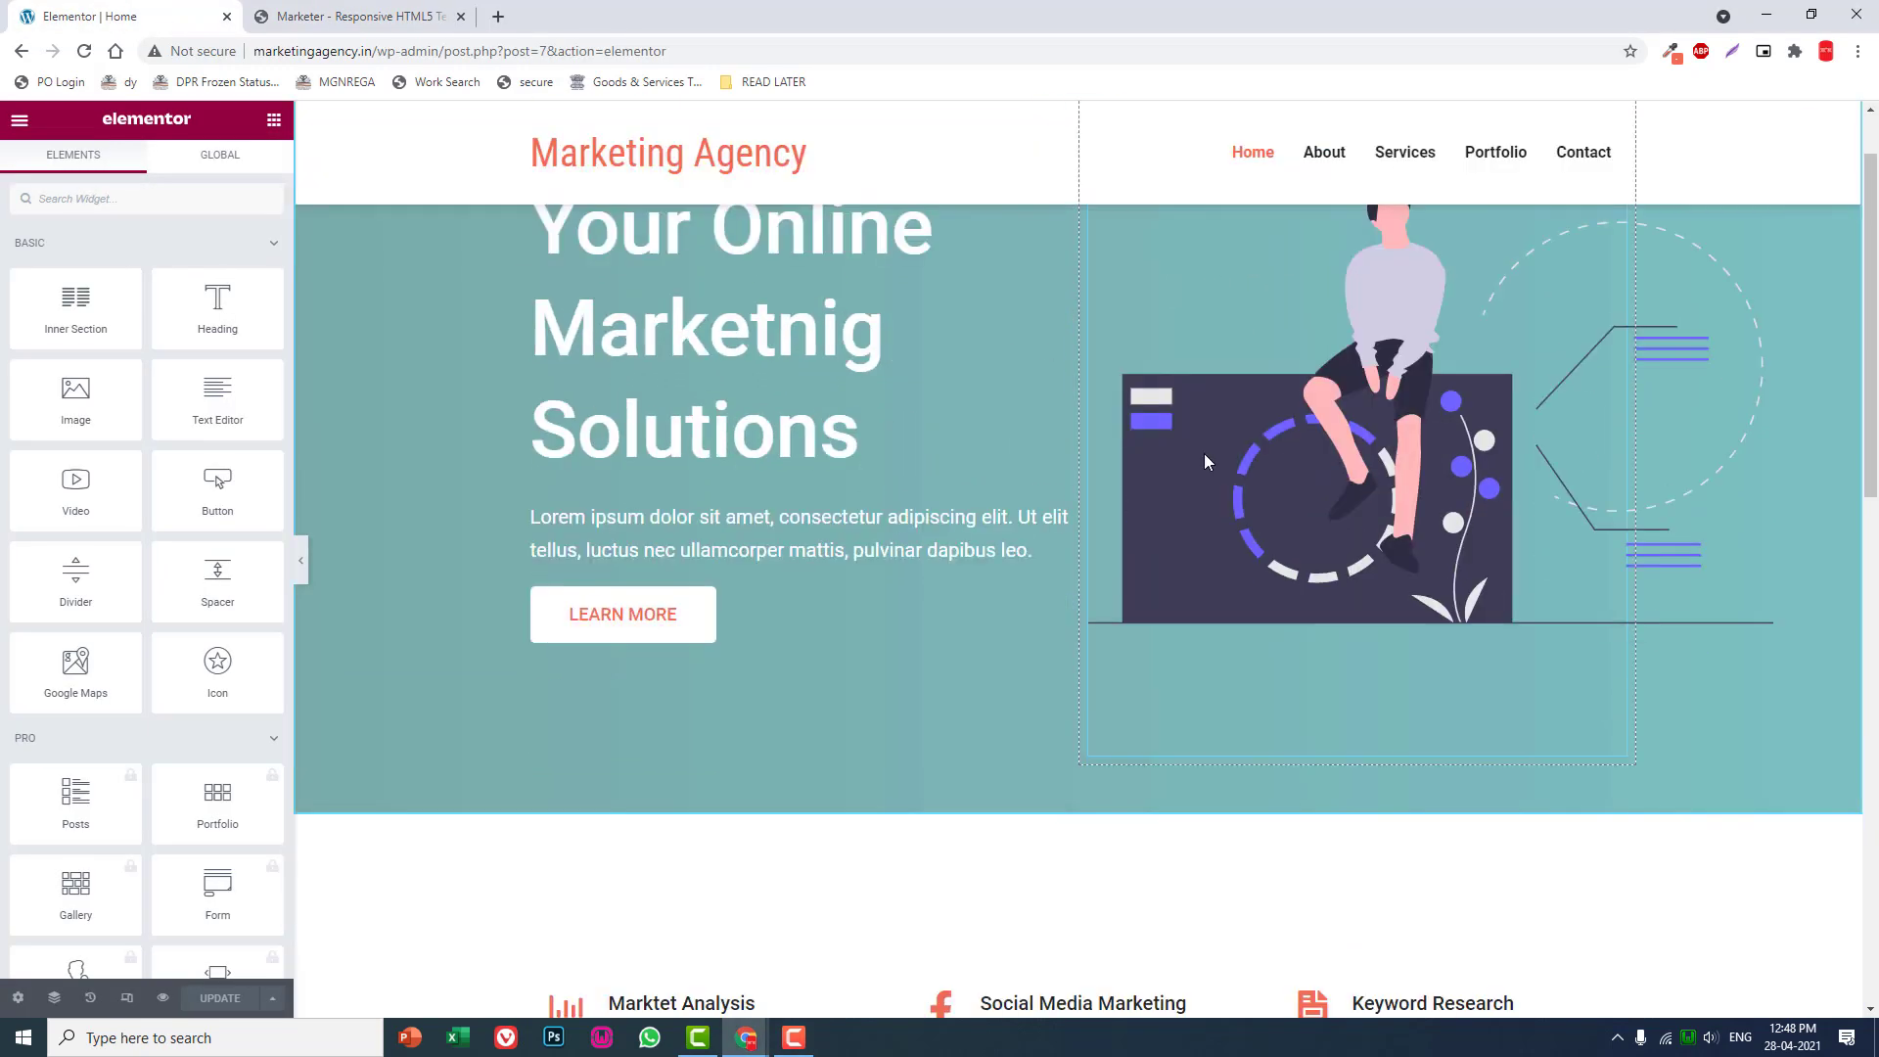
scroll(1201, 454, "down", 3)
left_click(360, 15)
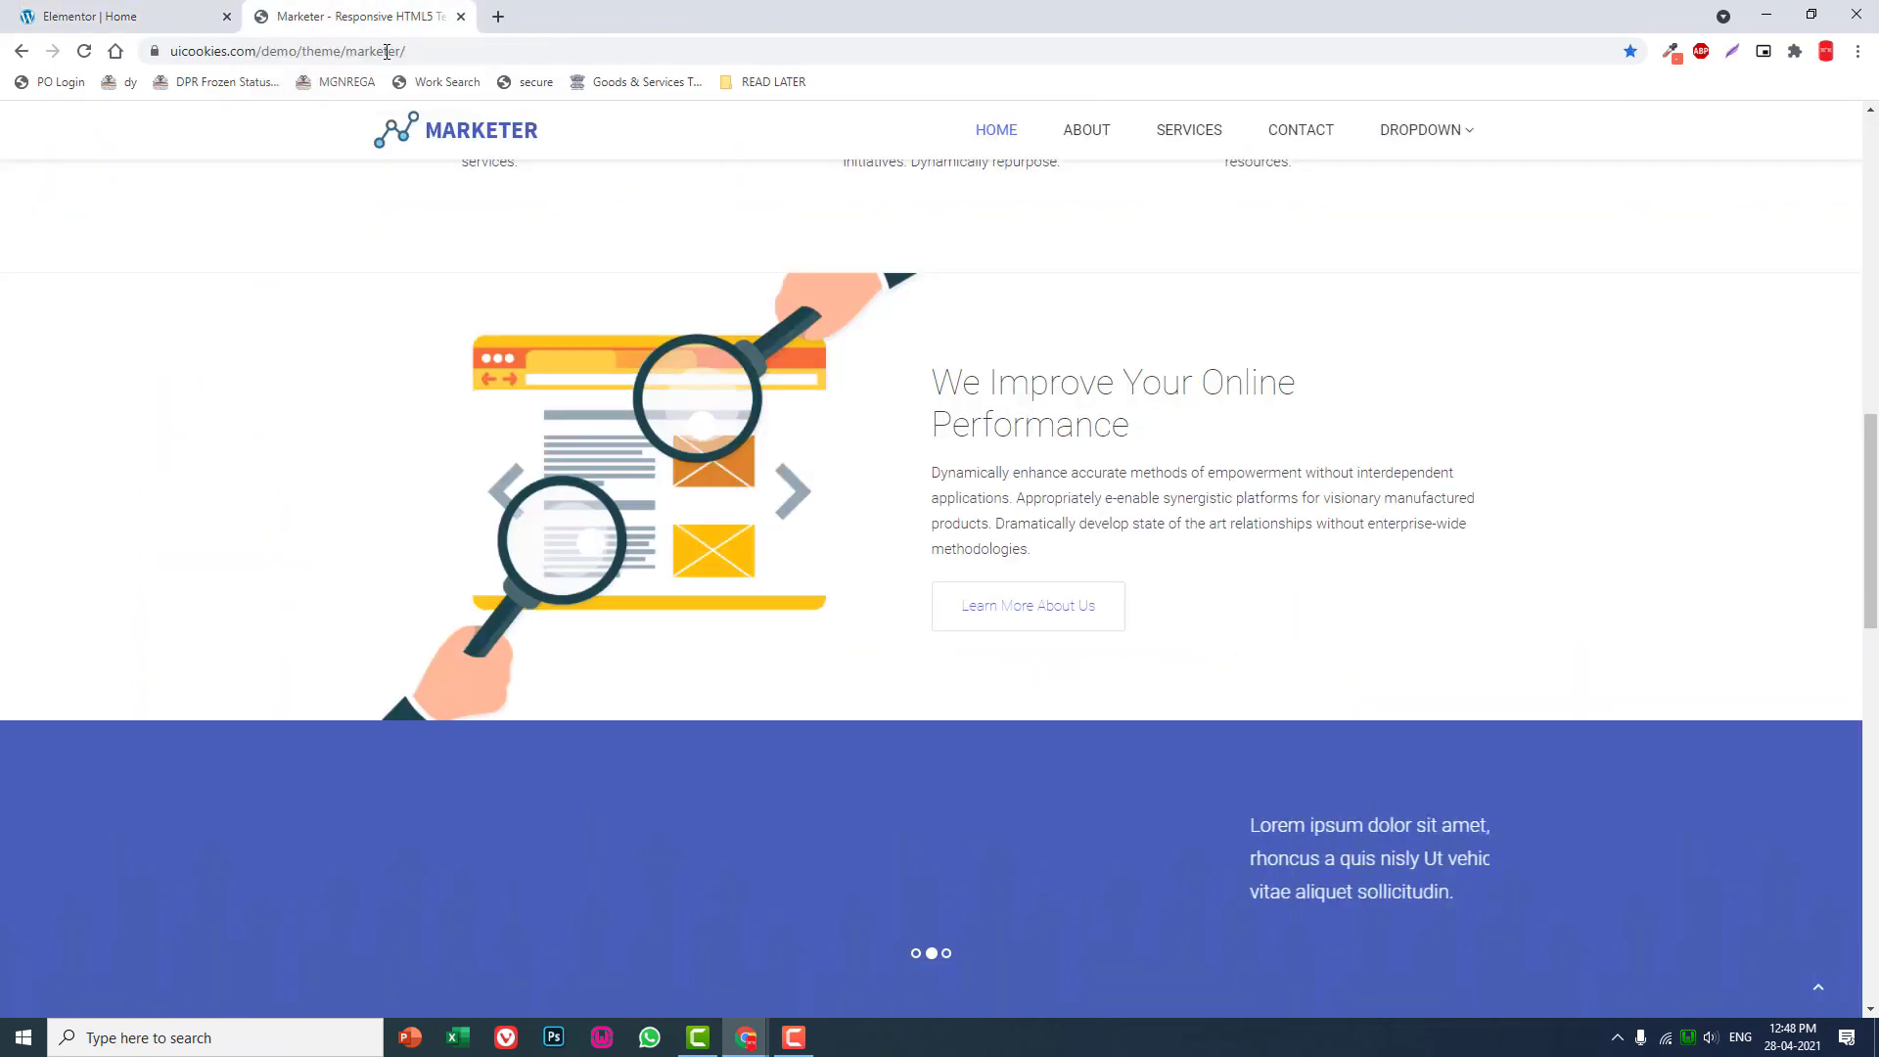
scroll(936, 666, "down", 2)
scroll(936, 665, "down", 3)
scroll(936, 665, "down", 2)
scroll(936, 672, "down", 2)
scroll(940, 677, "up", 4)
scroll(938, 674, "up", 3)
scroll(928, 563, "up", 2)
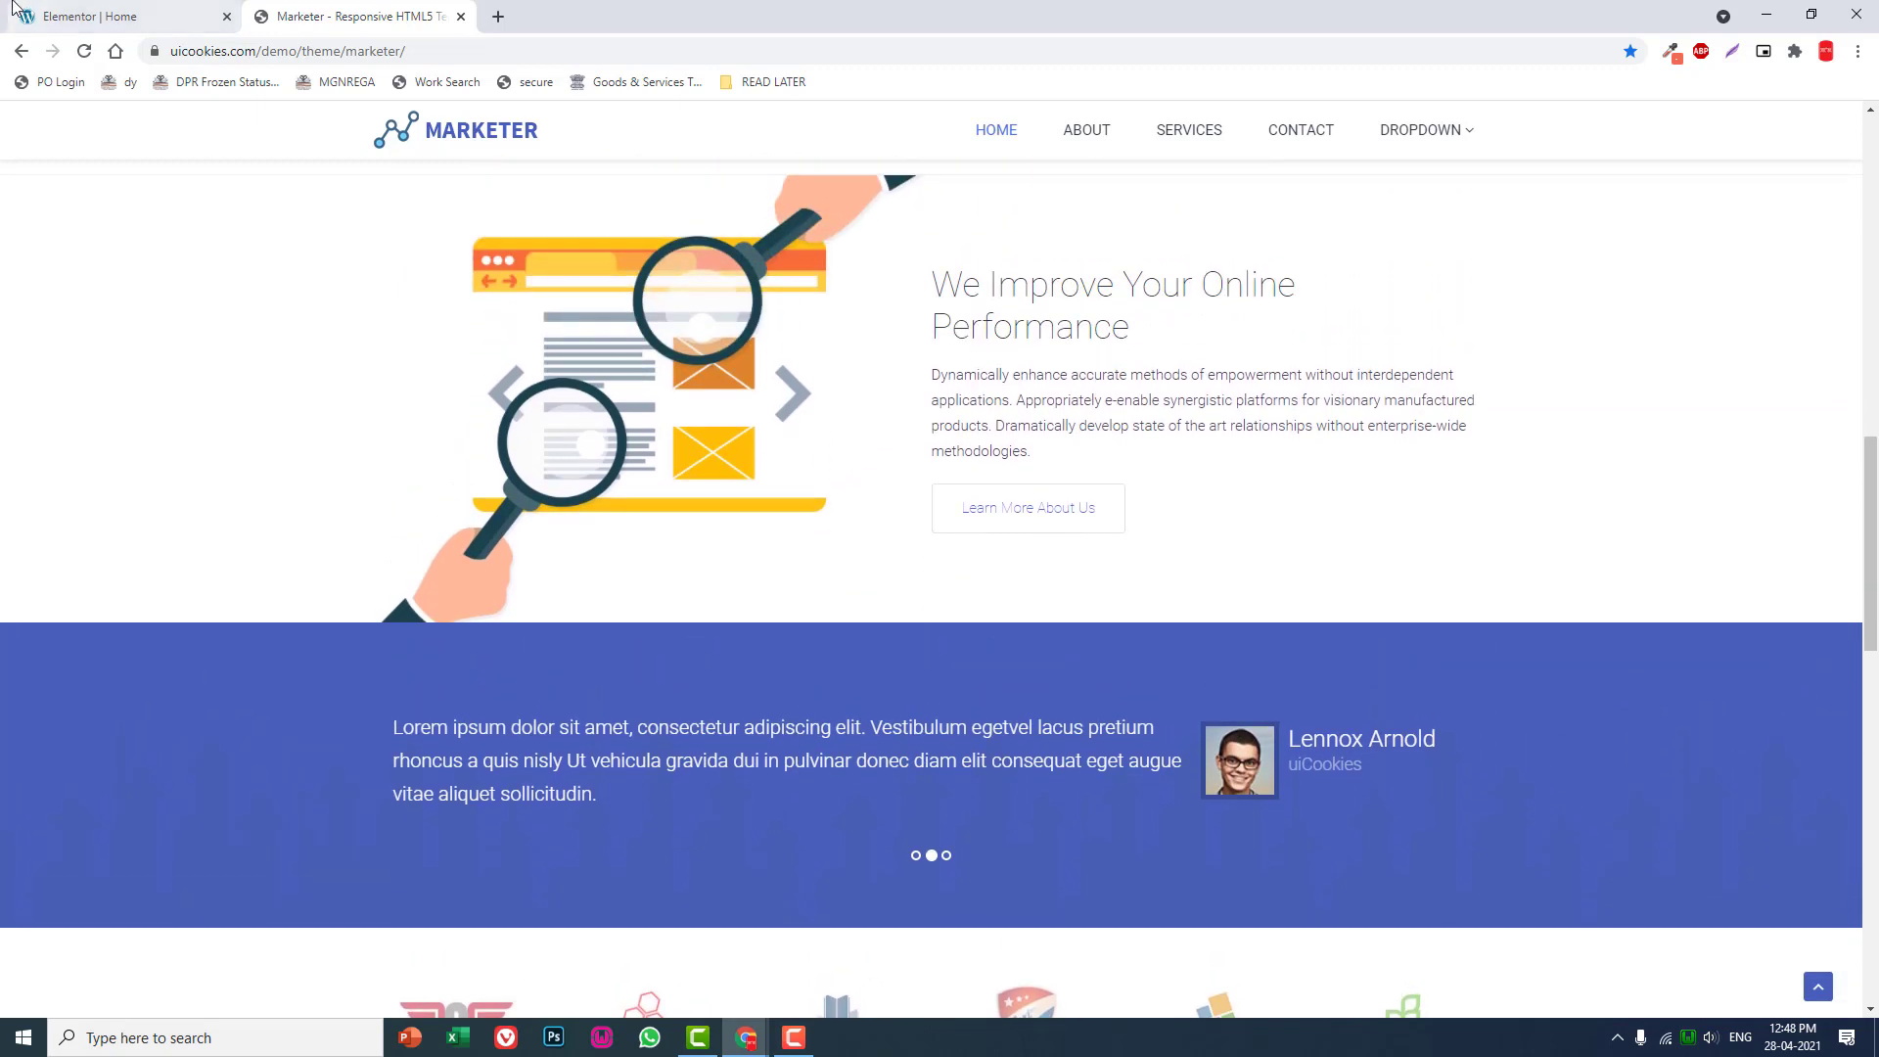
scroll(1086, 441, "up", 2)
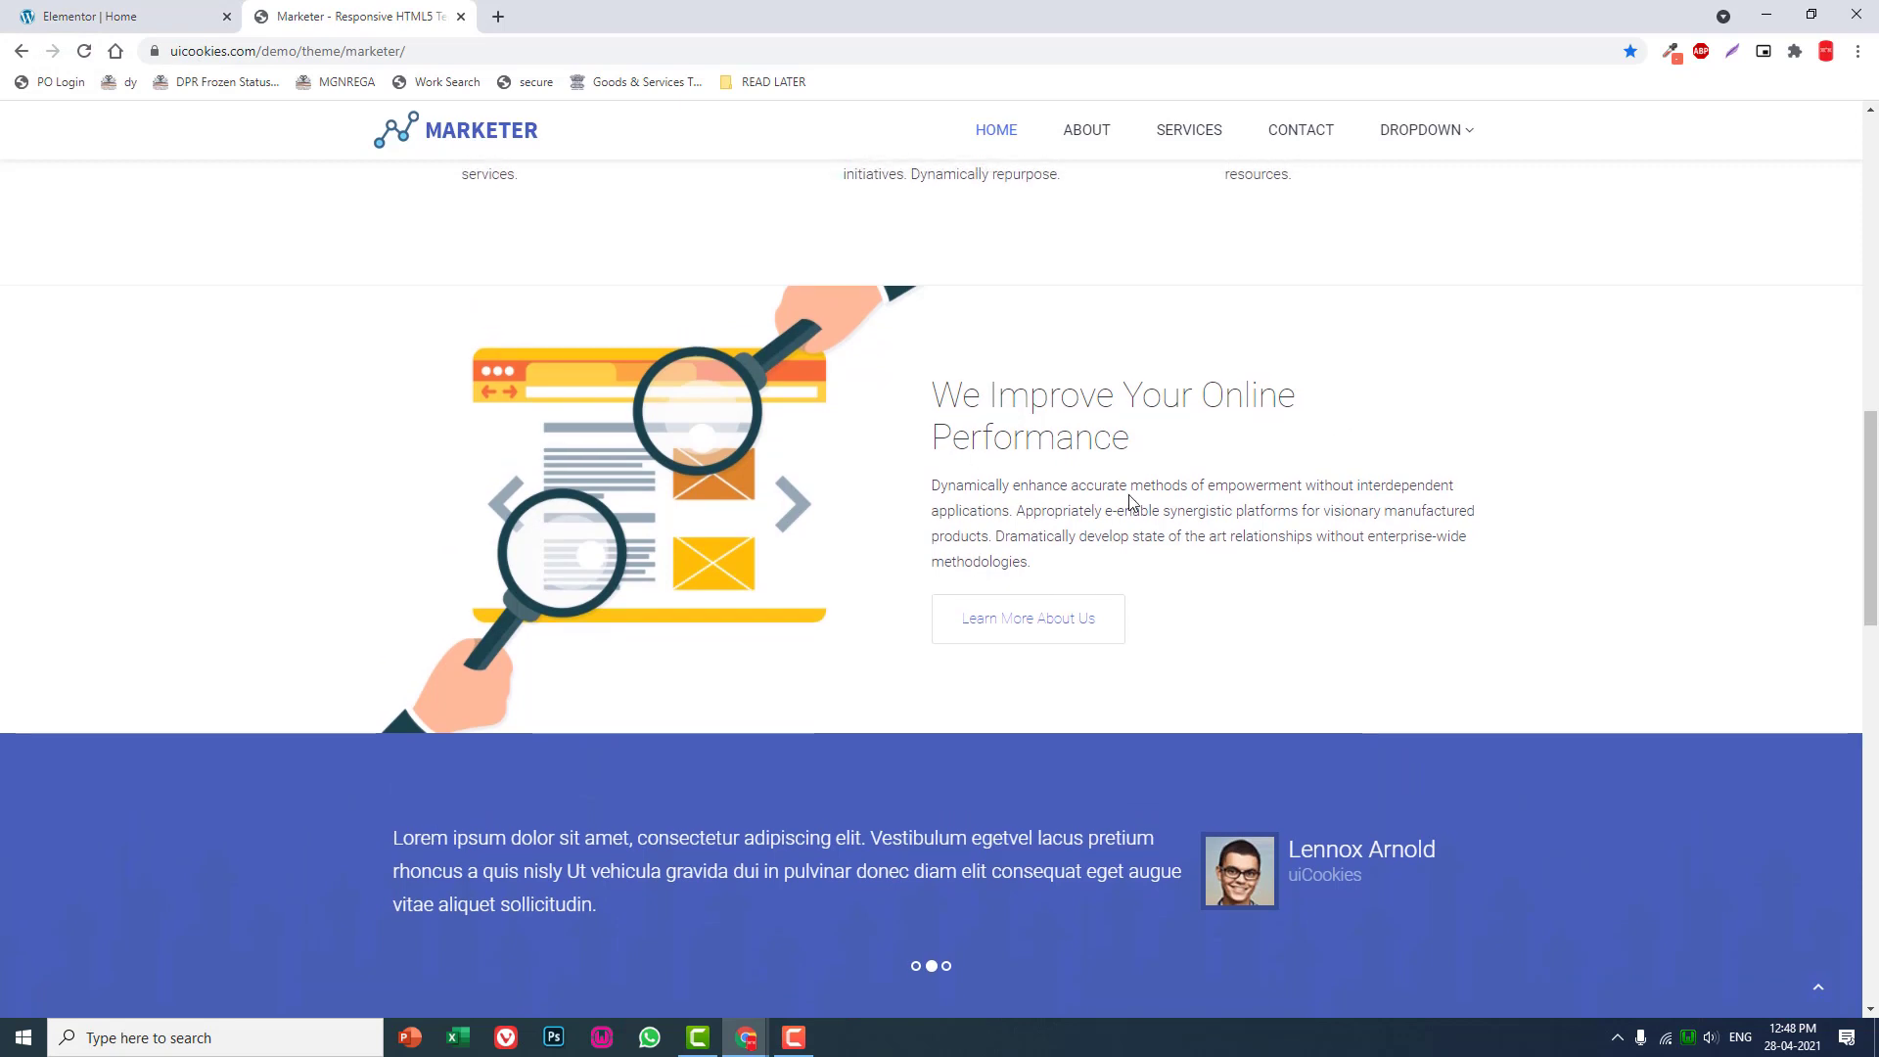
left_click_drag(968, 578, 1187, 622)
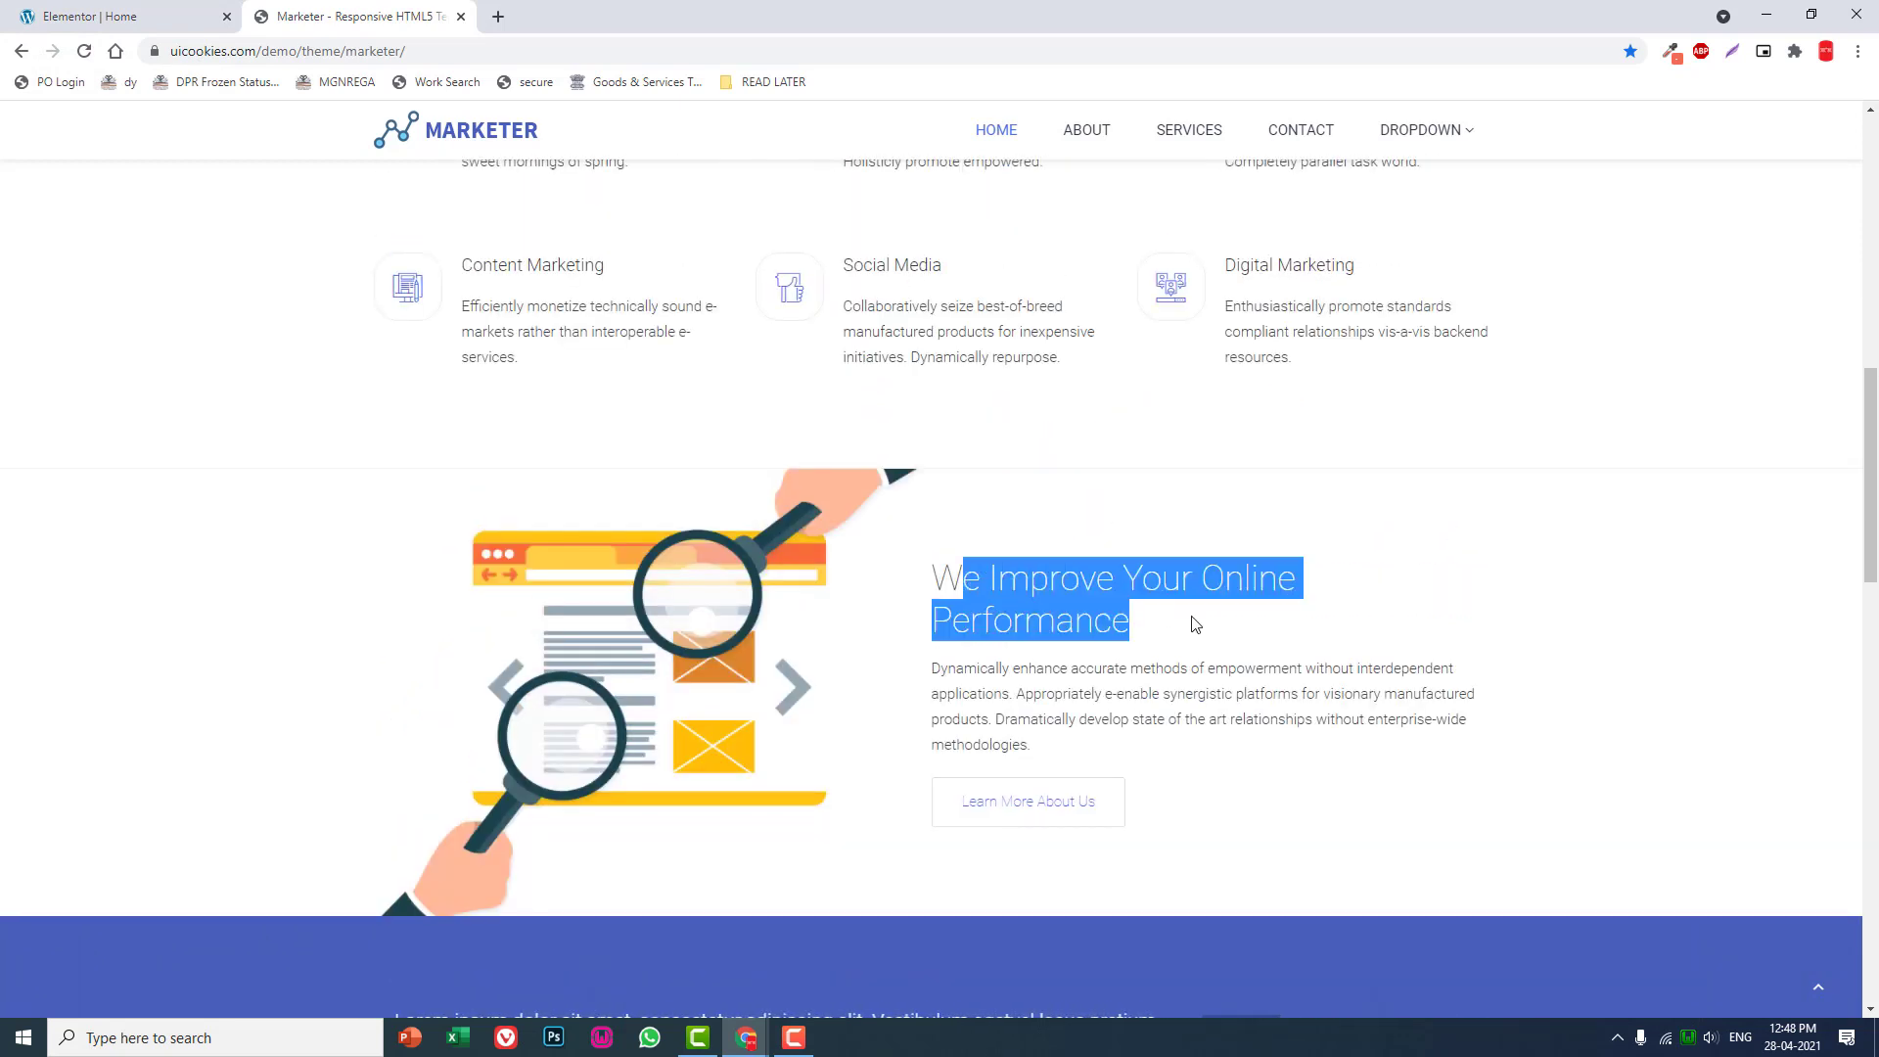
left_click(1290, 623)
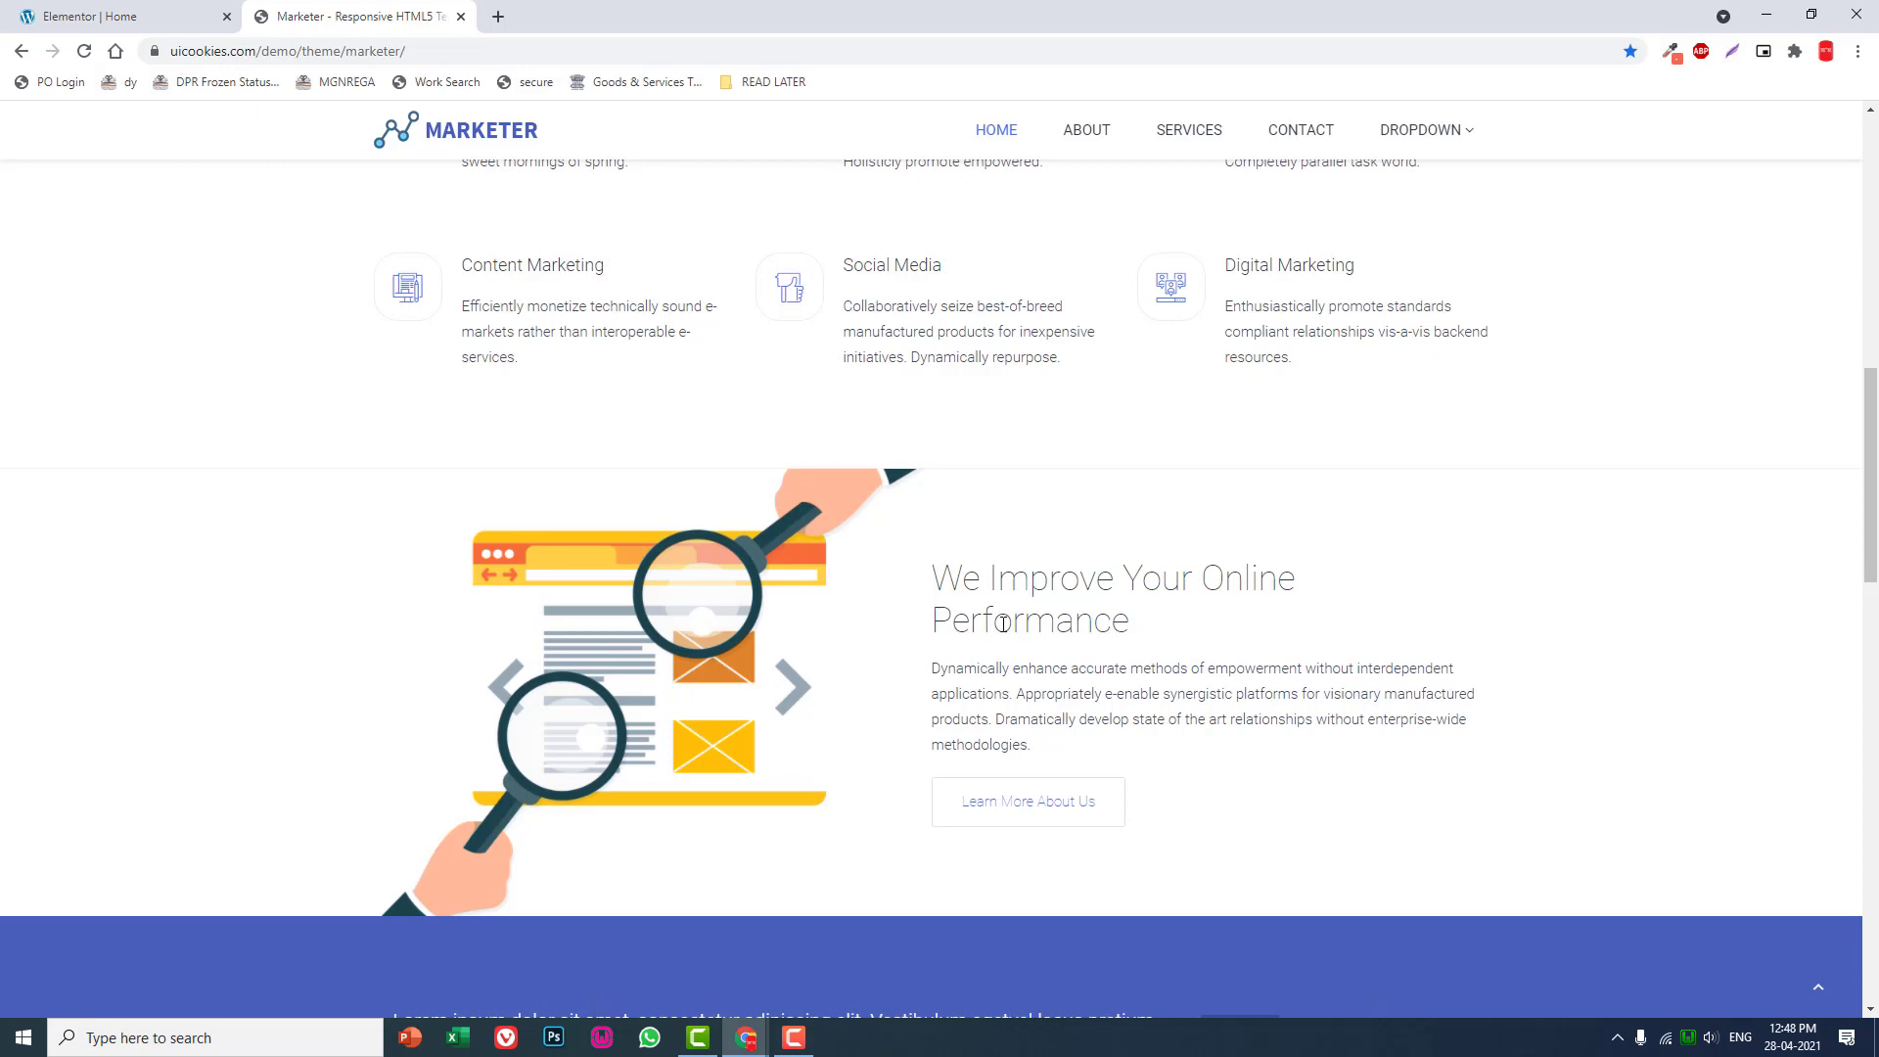
left_click(179, 12)
scroll(836, 407, "down", 1)
scroll(834, 406, "down", 4)
scroll(835, 407, "up", 3)
scroll(835, 406, "up", 2)
scroll(835, 406, "up", 1)
scroll(836, 407, "down", 5)
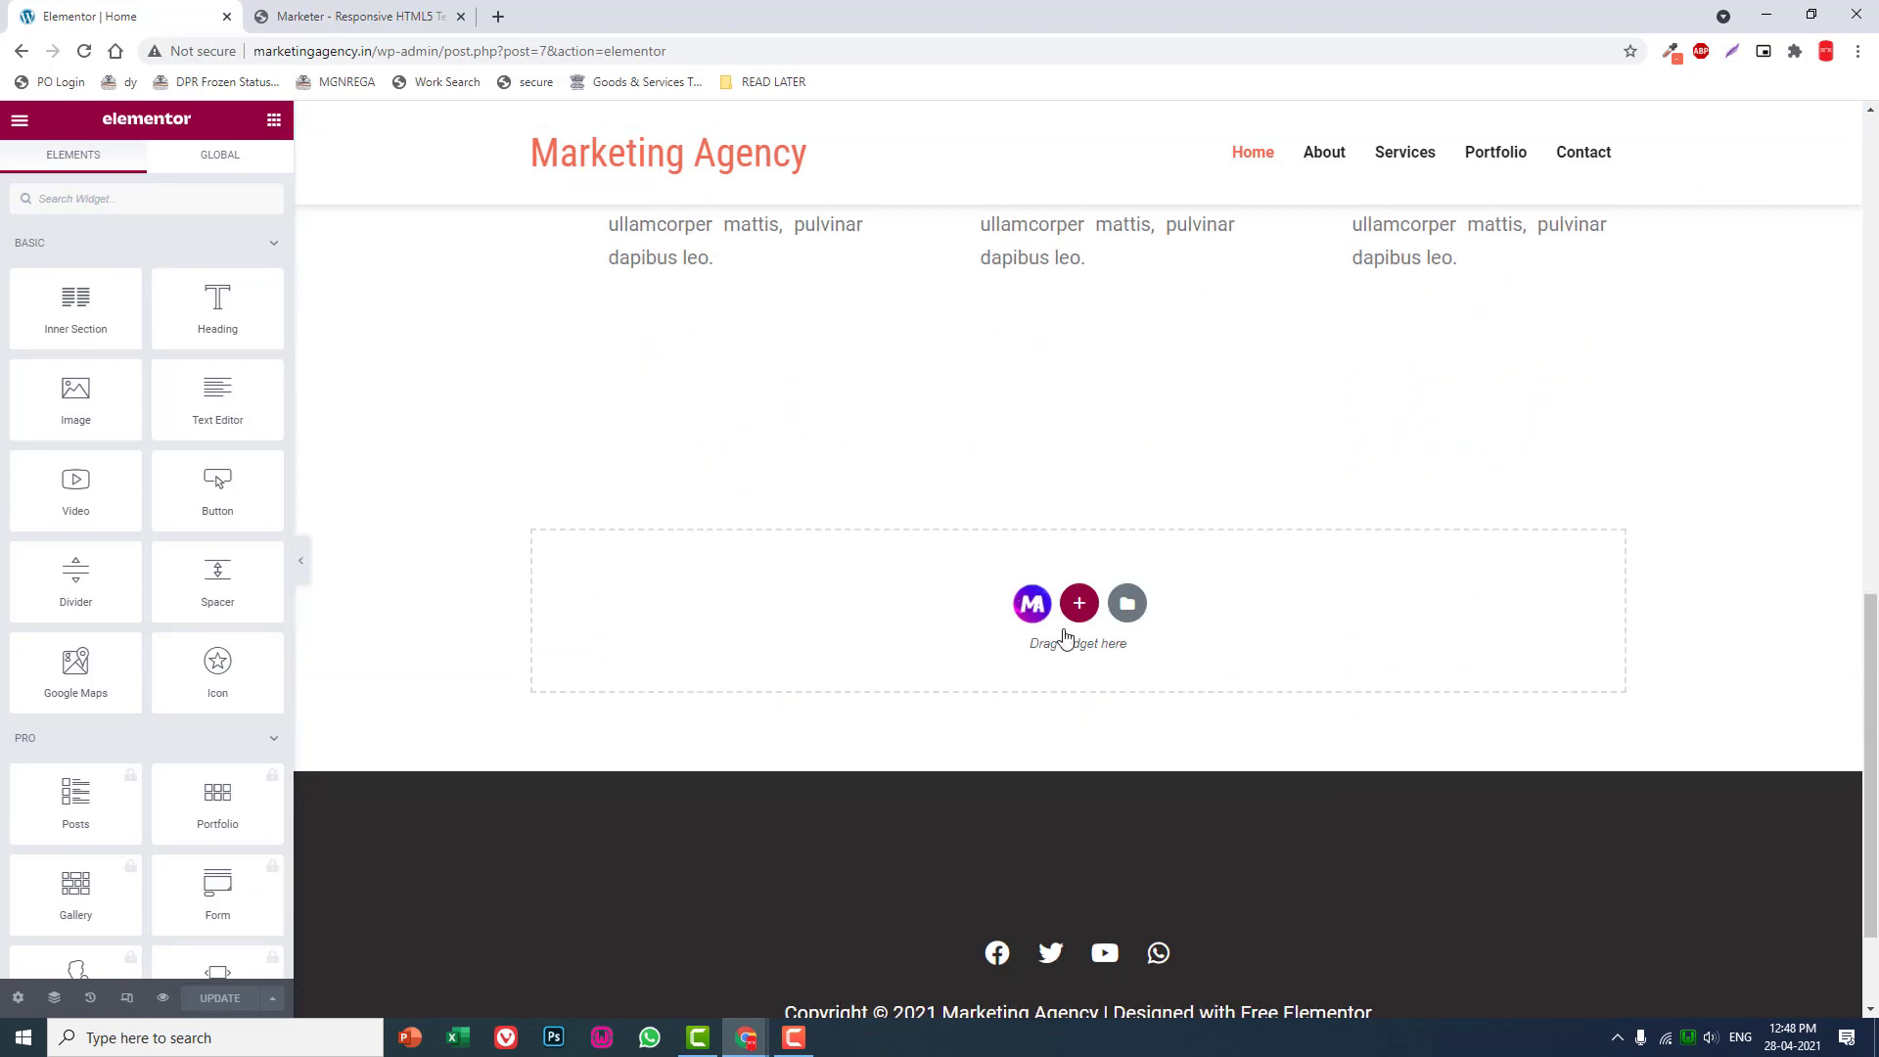
- Add a two-column section above the footer with 150 top and bottom padding
left_click(1080, 604)
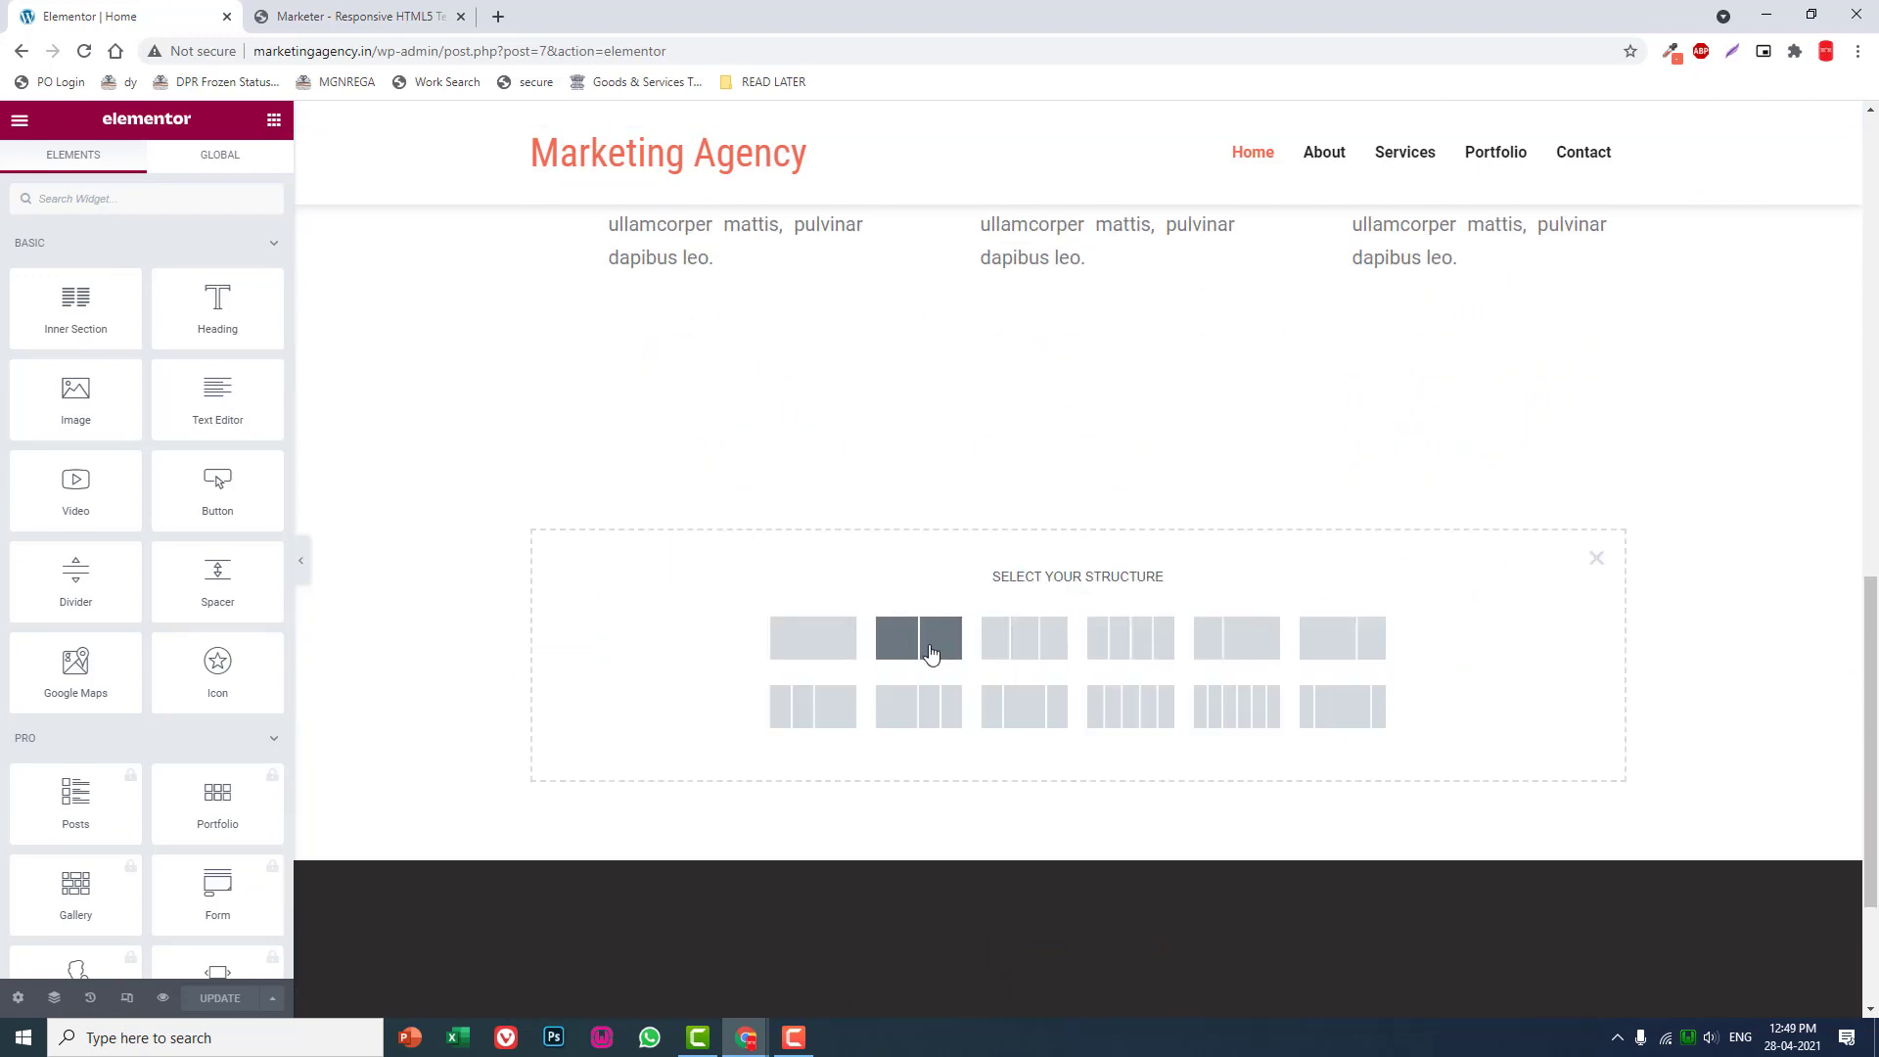
left_click(930, 652)
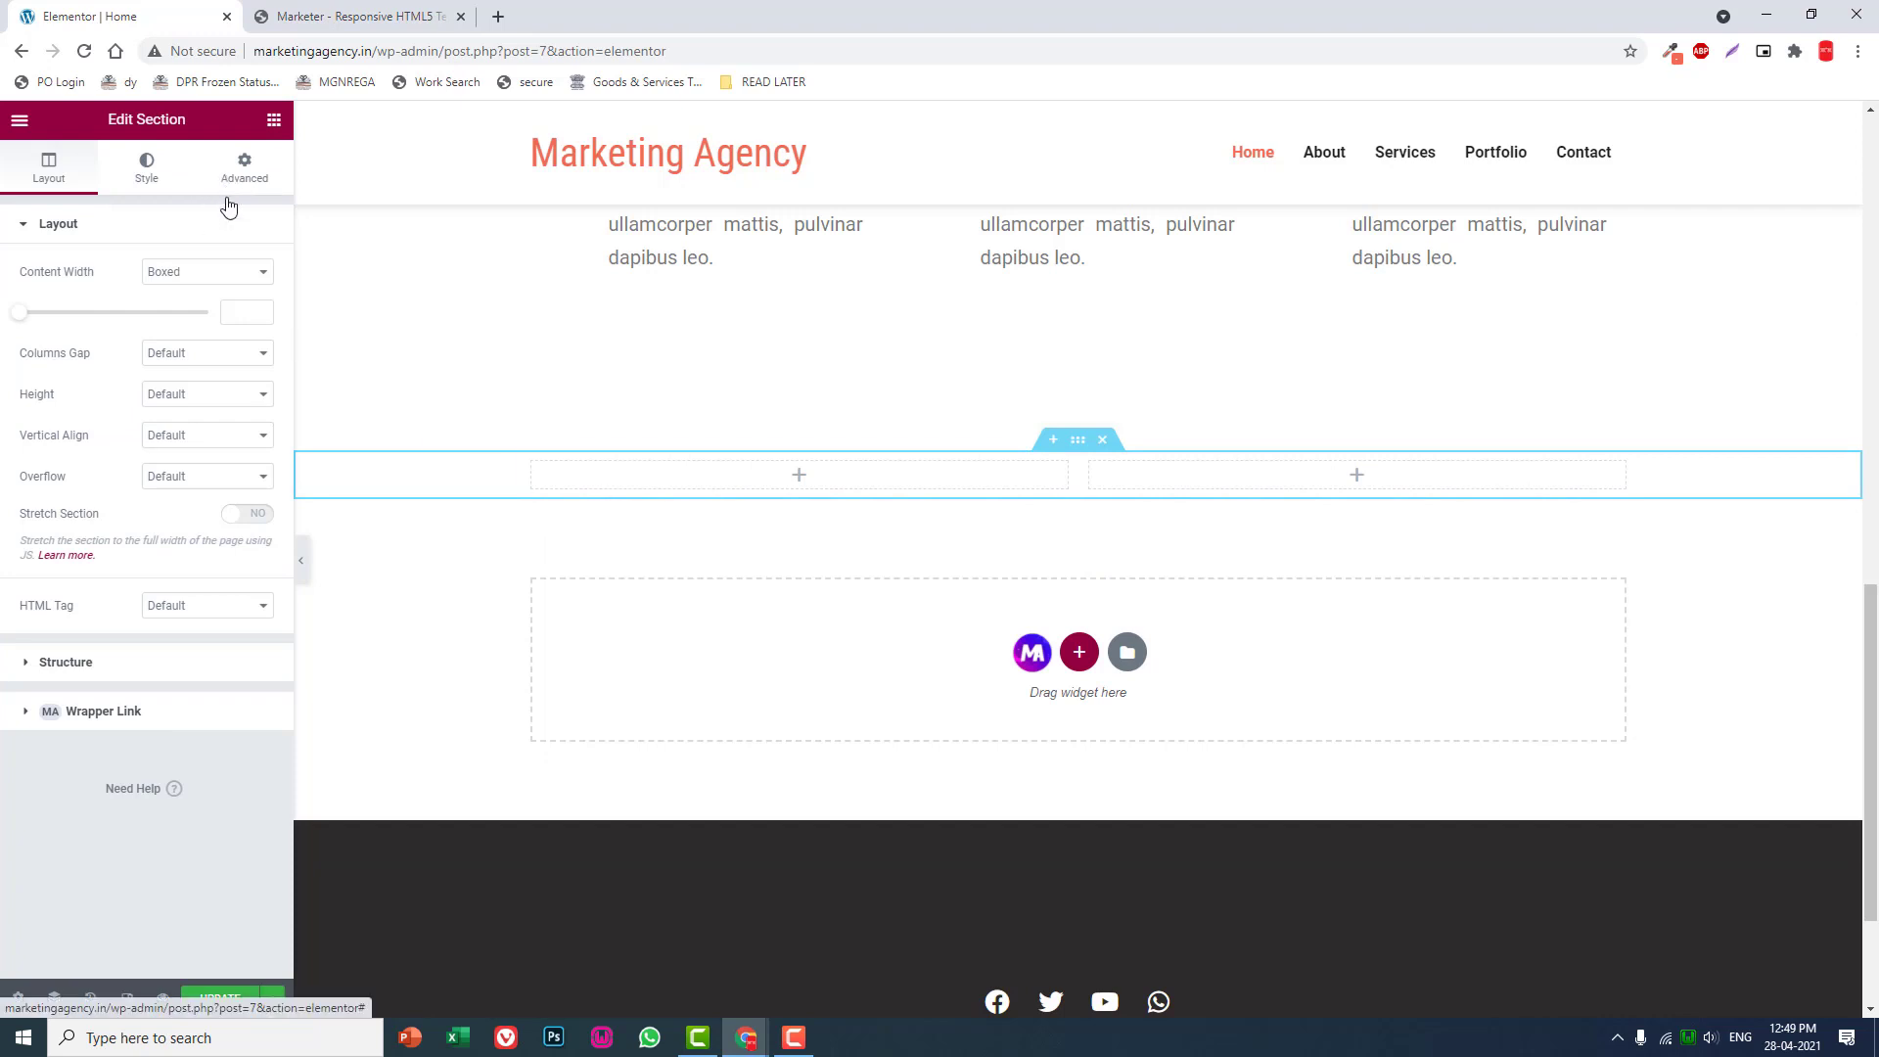
left_click(244, 168)
double_click(41, 372)
type("150")
key("Tab")
key("Tab")
type("150")
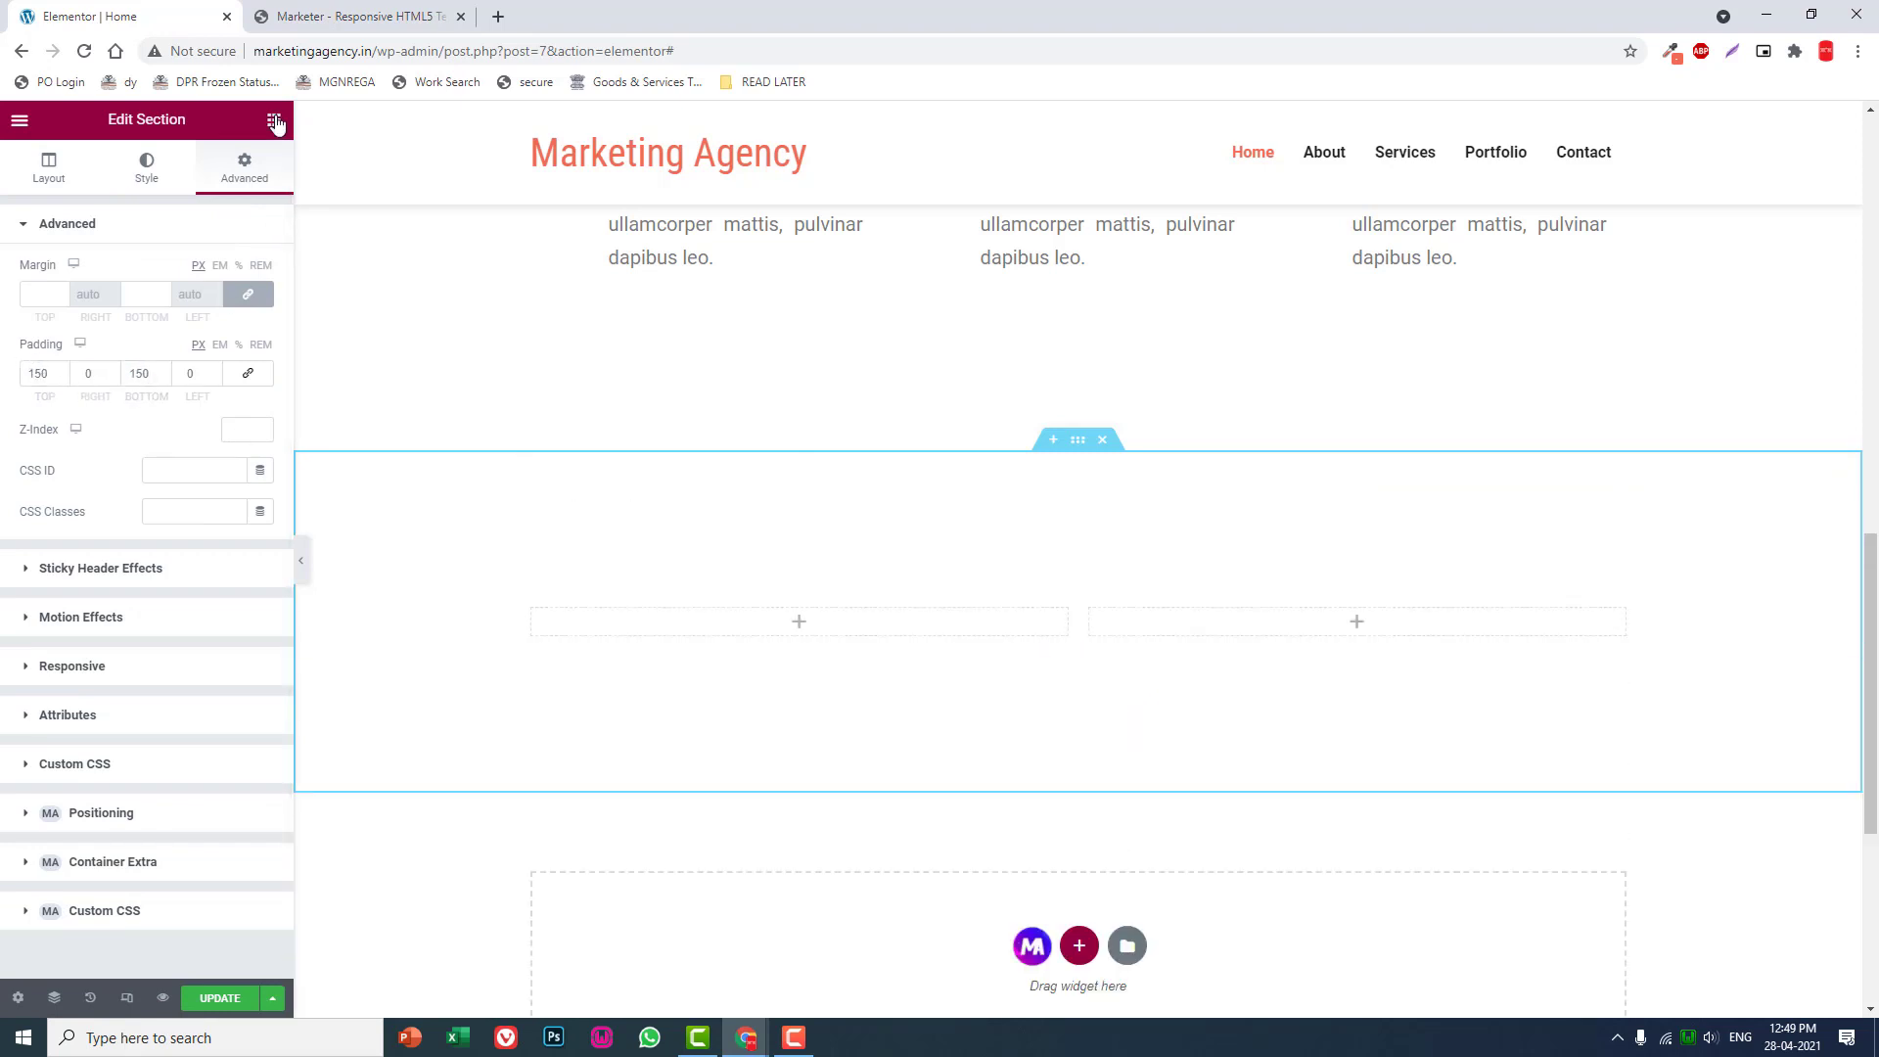
- Place an Icon widget in the left column and align it left
left_click(274, 120)
mouse_move(217, 675)
left_mouse_down()
mouse_move(856, 624)
mouse_move(846, 611)
left_mouse_up()
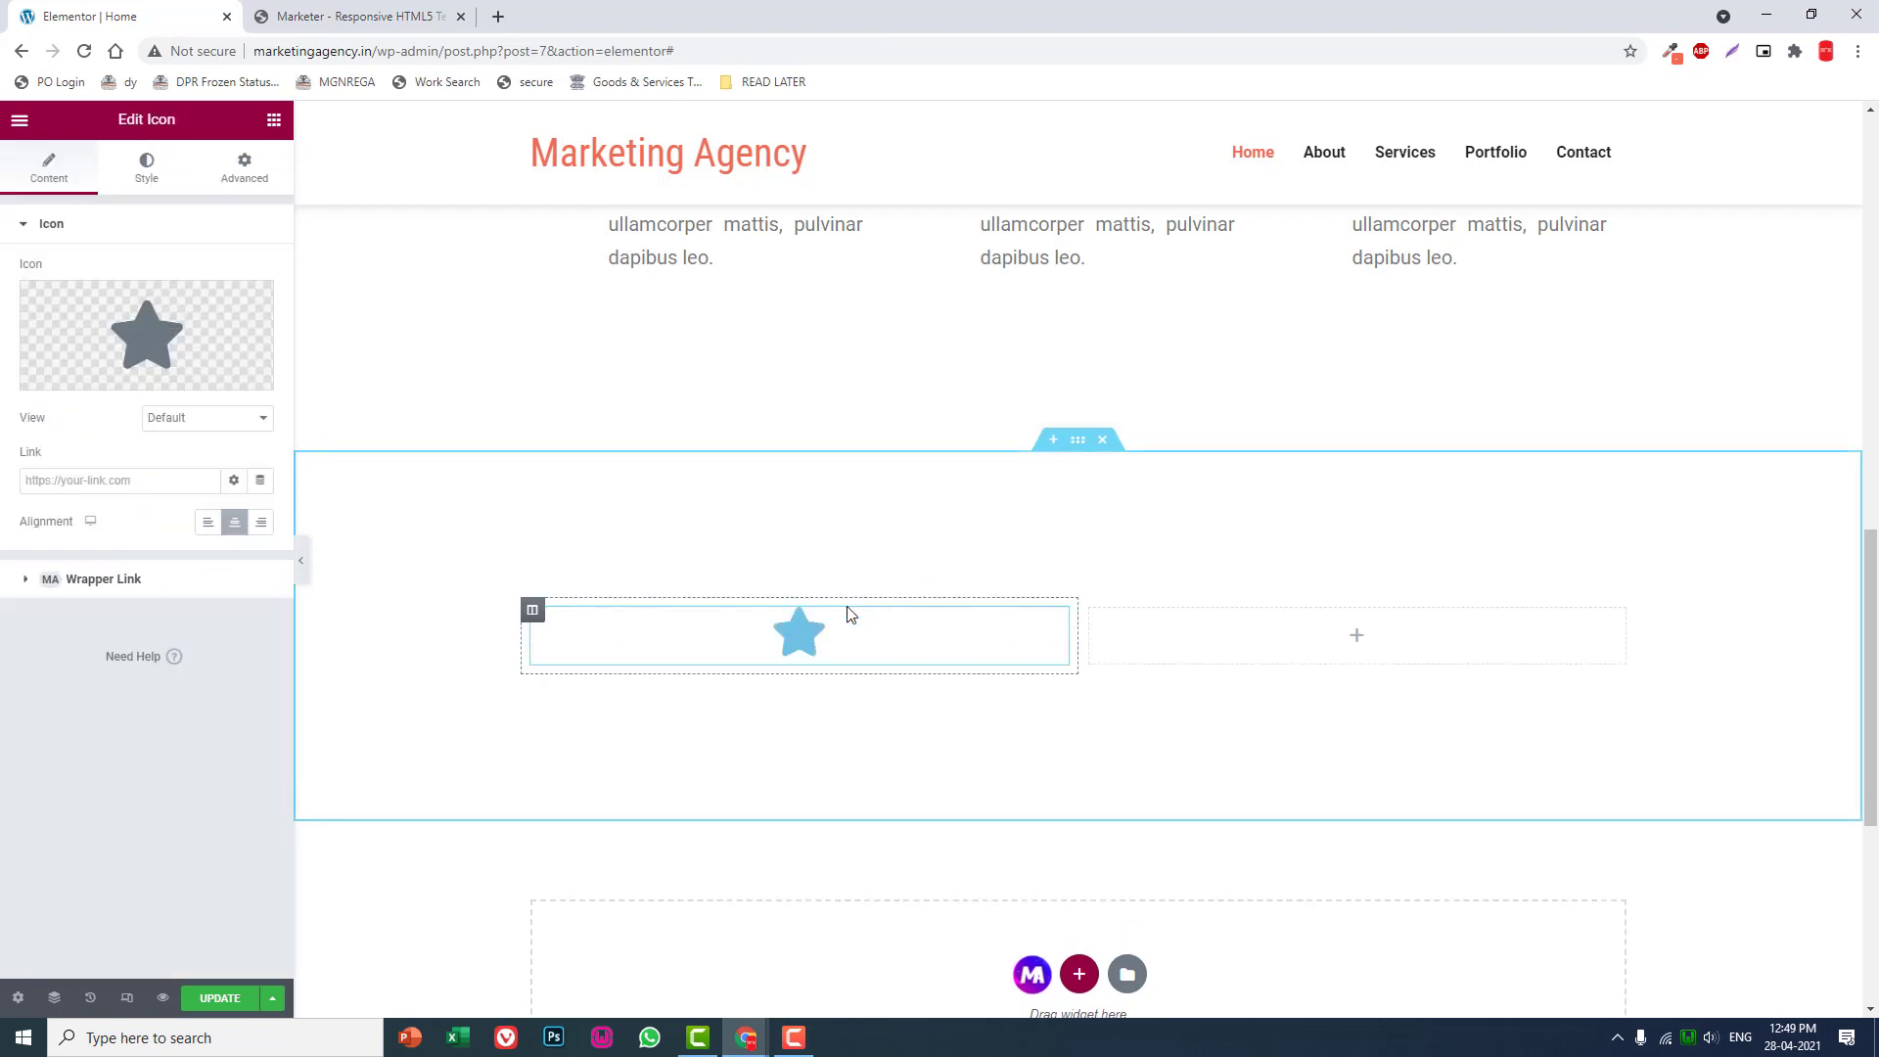
left_click(207, 522)
mouse_move(147, 334)
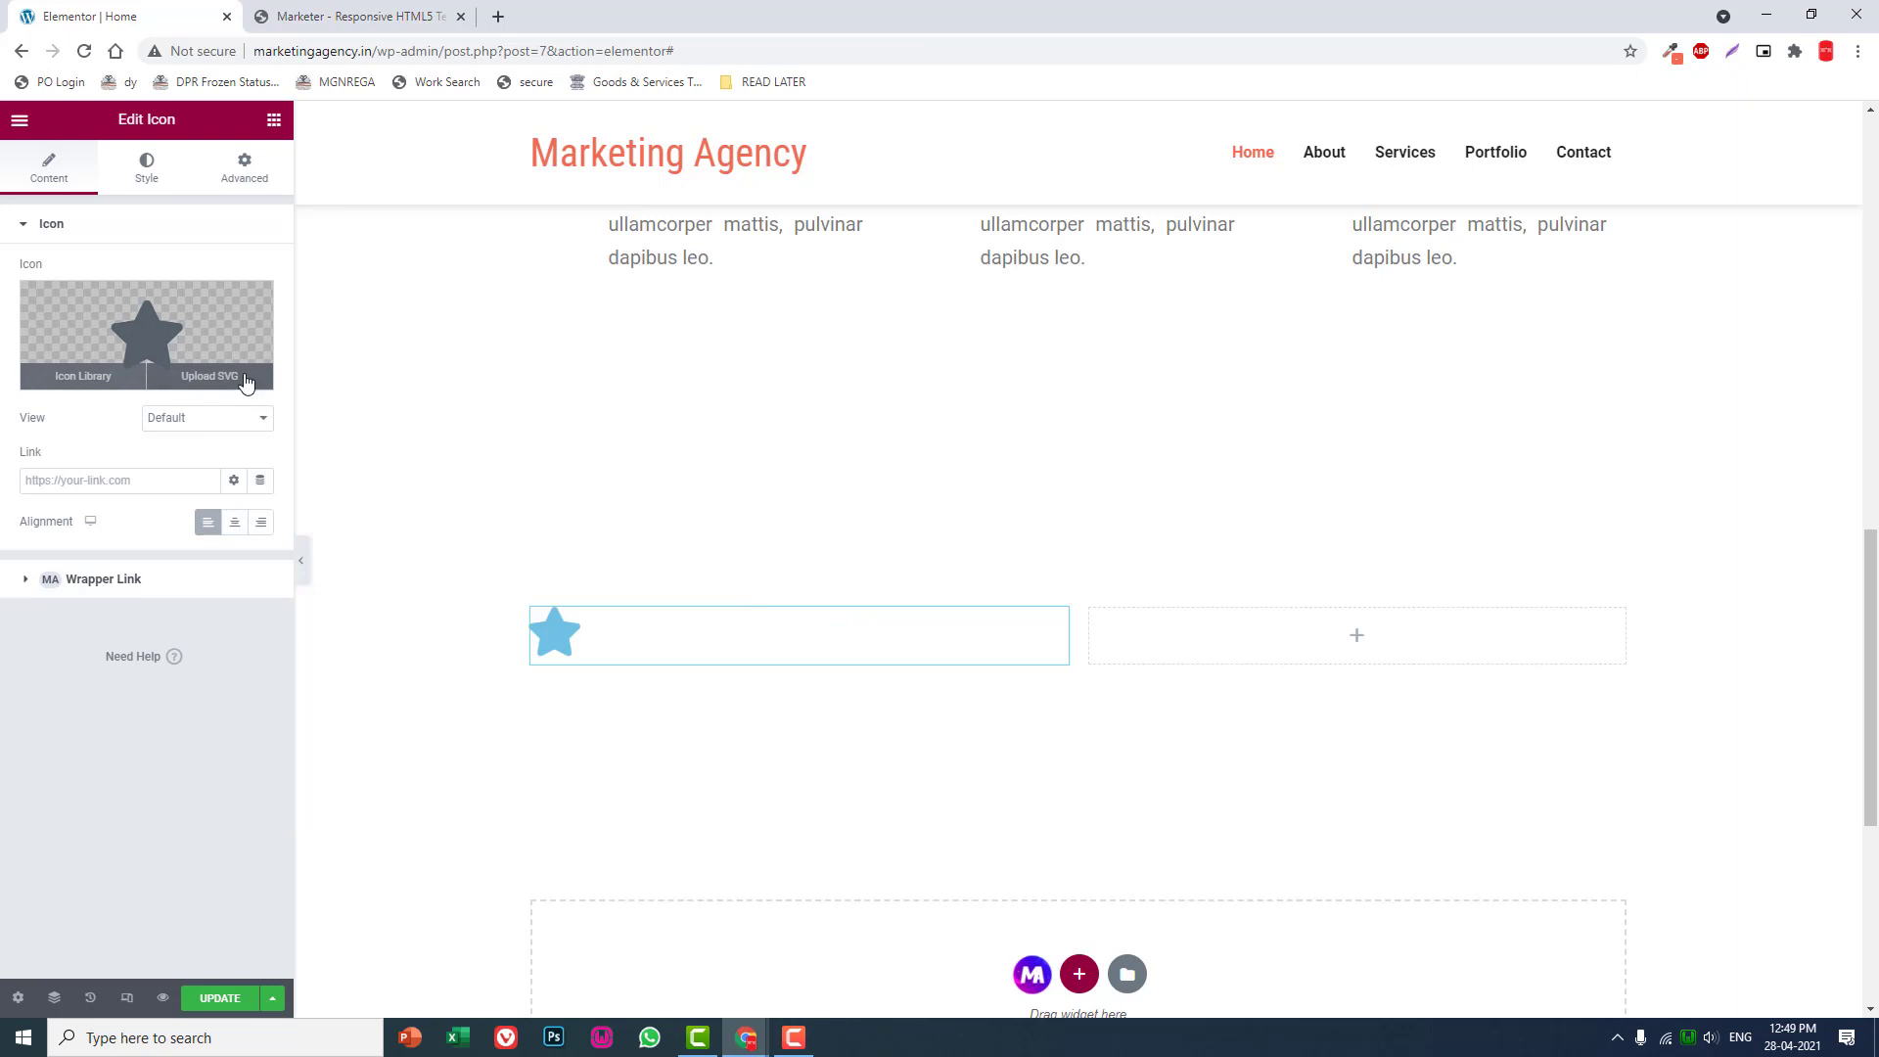
- Start choosing an SVG for the icon and load undraw.co in a new tab
left_click(245, 384)
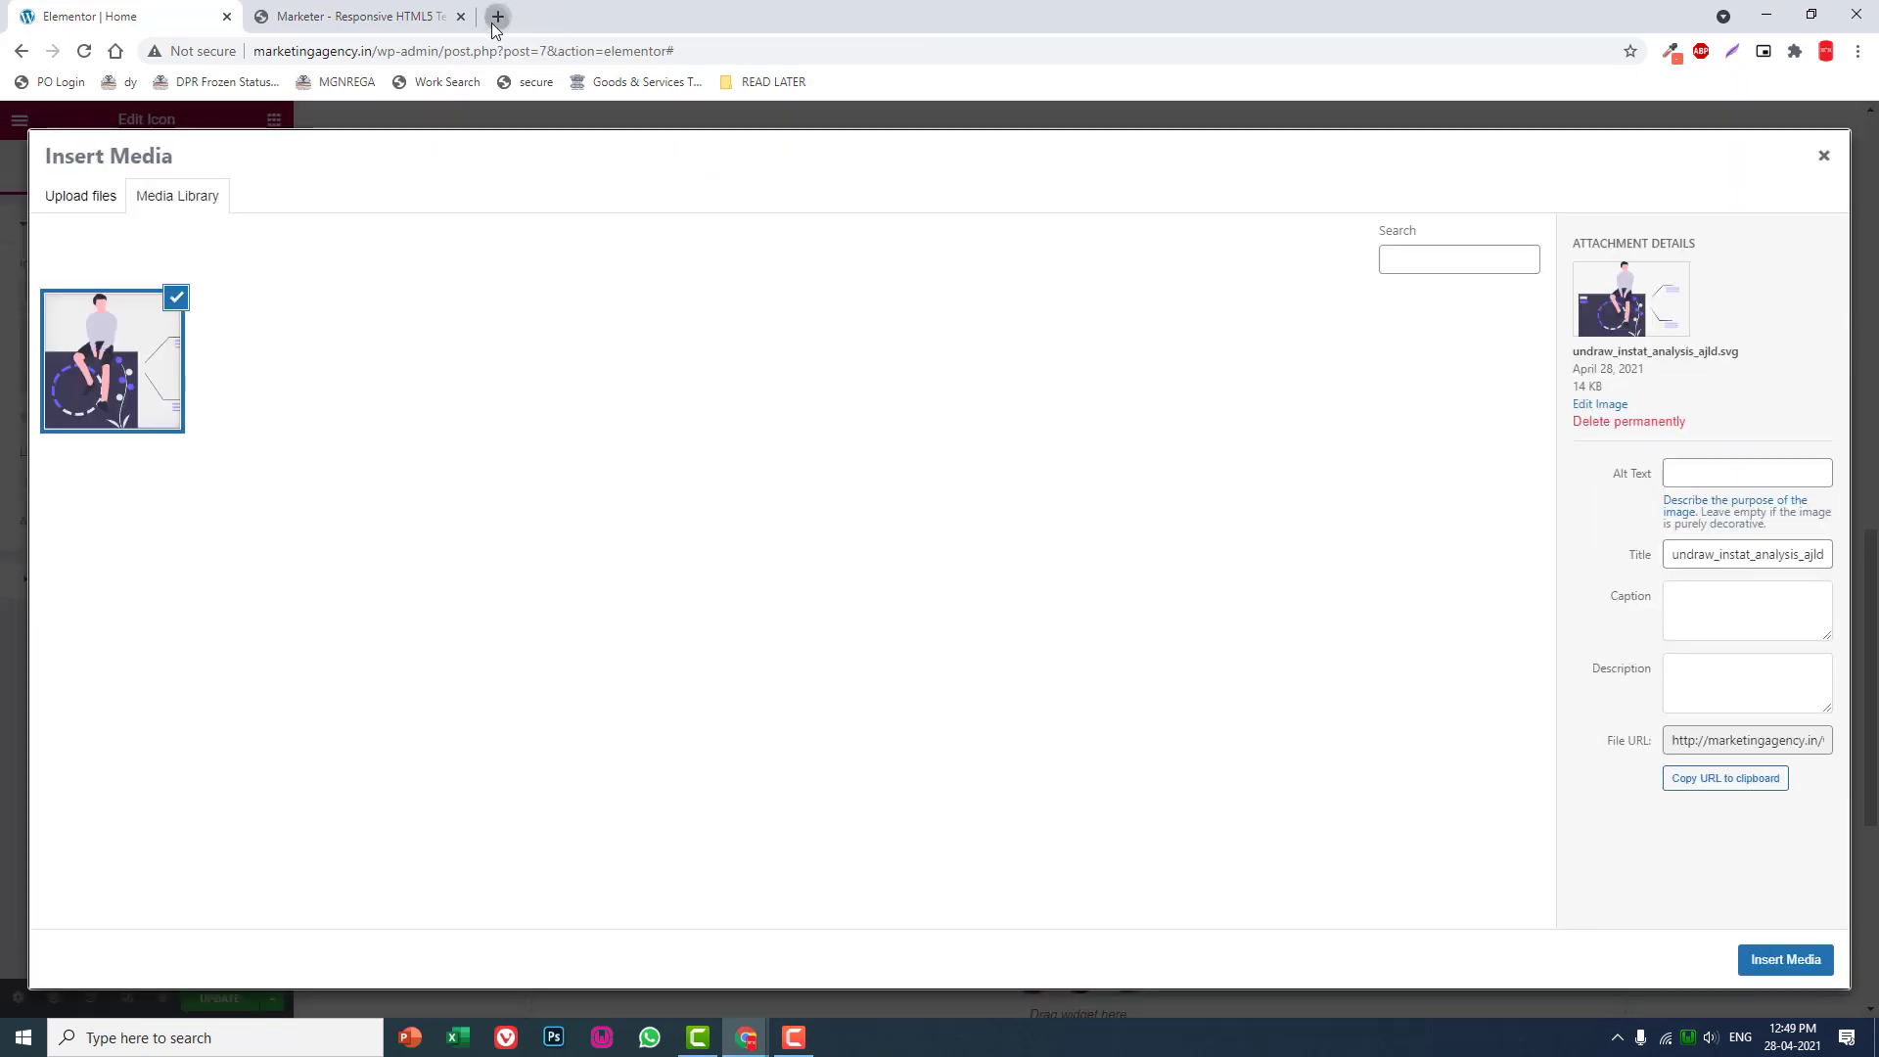
left_click(496, 16)
type("und")
key("Return")
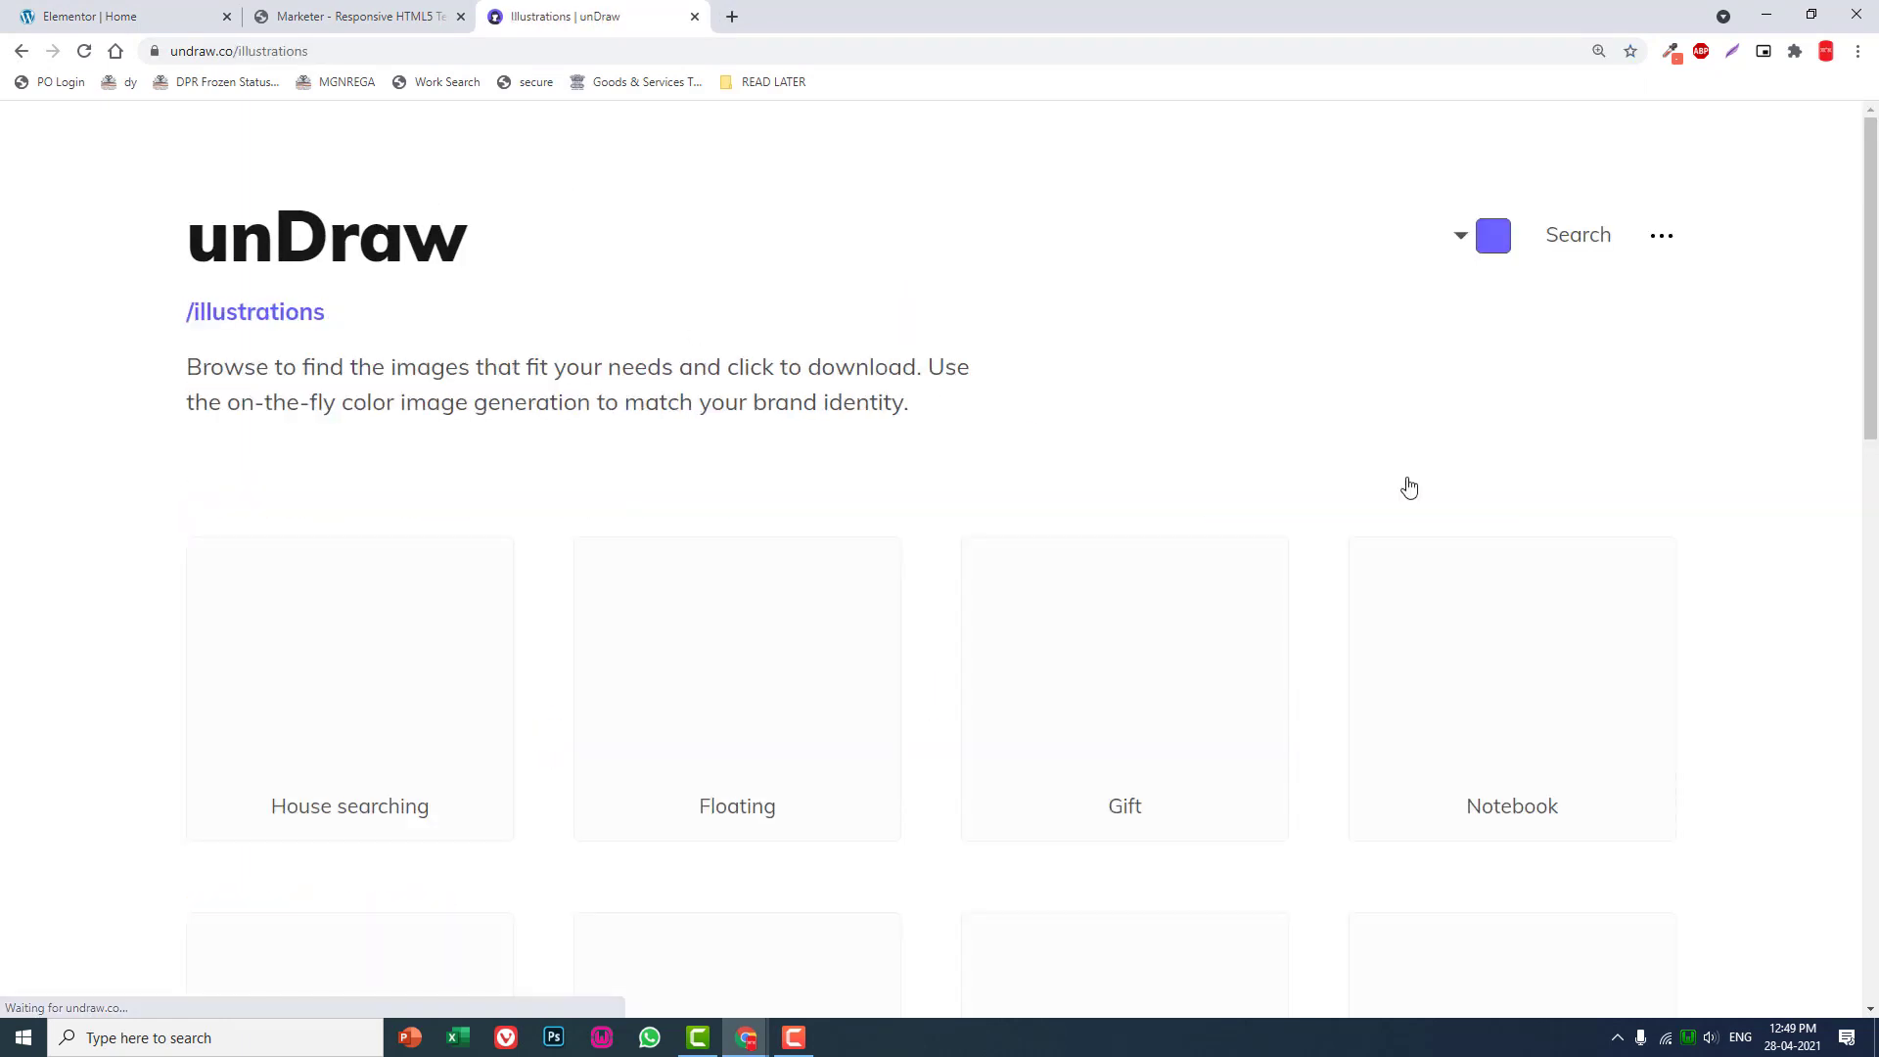
- Search unDraw for business illustrations and download Metrics as an SVG file
left_click(1560, 241)
left_click(857, 513)
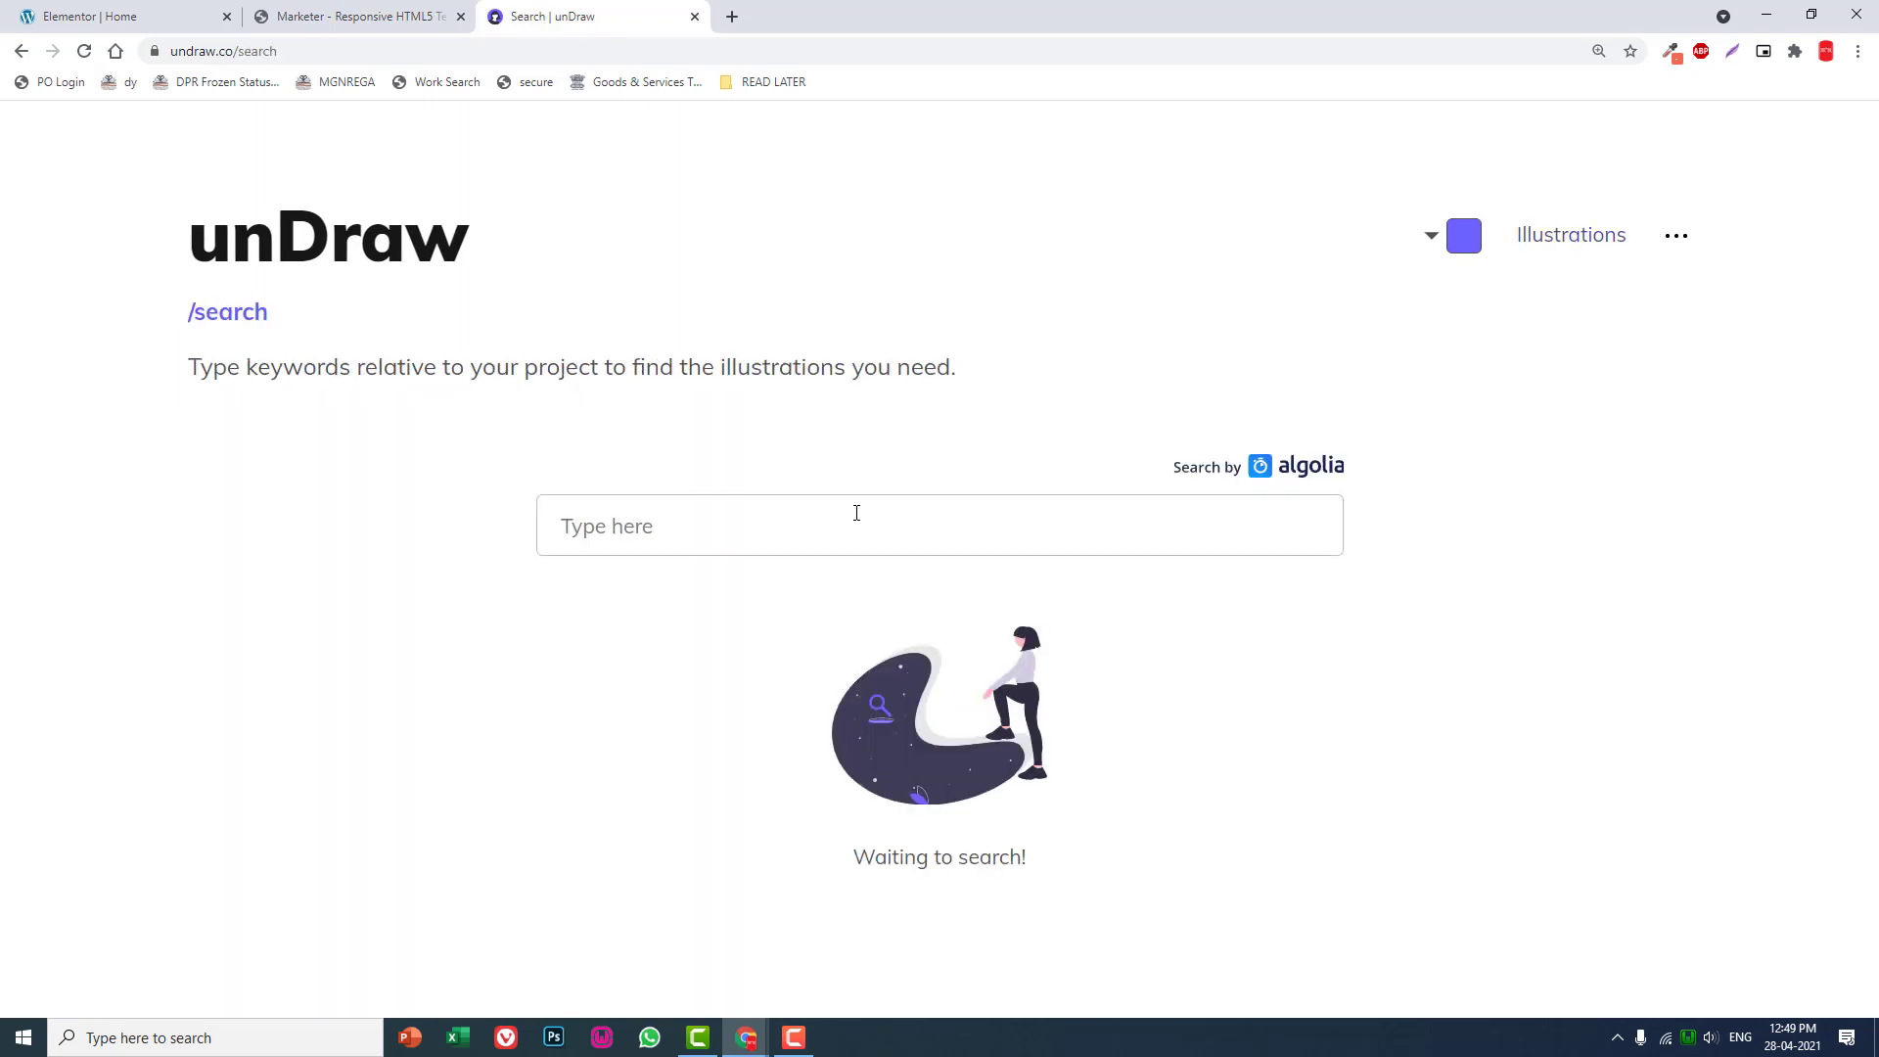
type("busines")
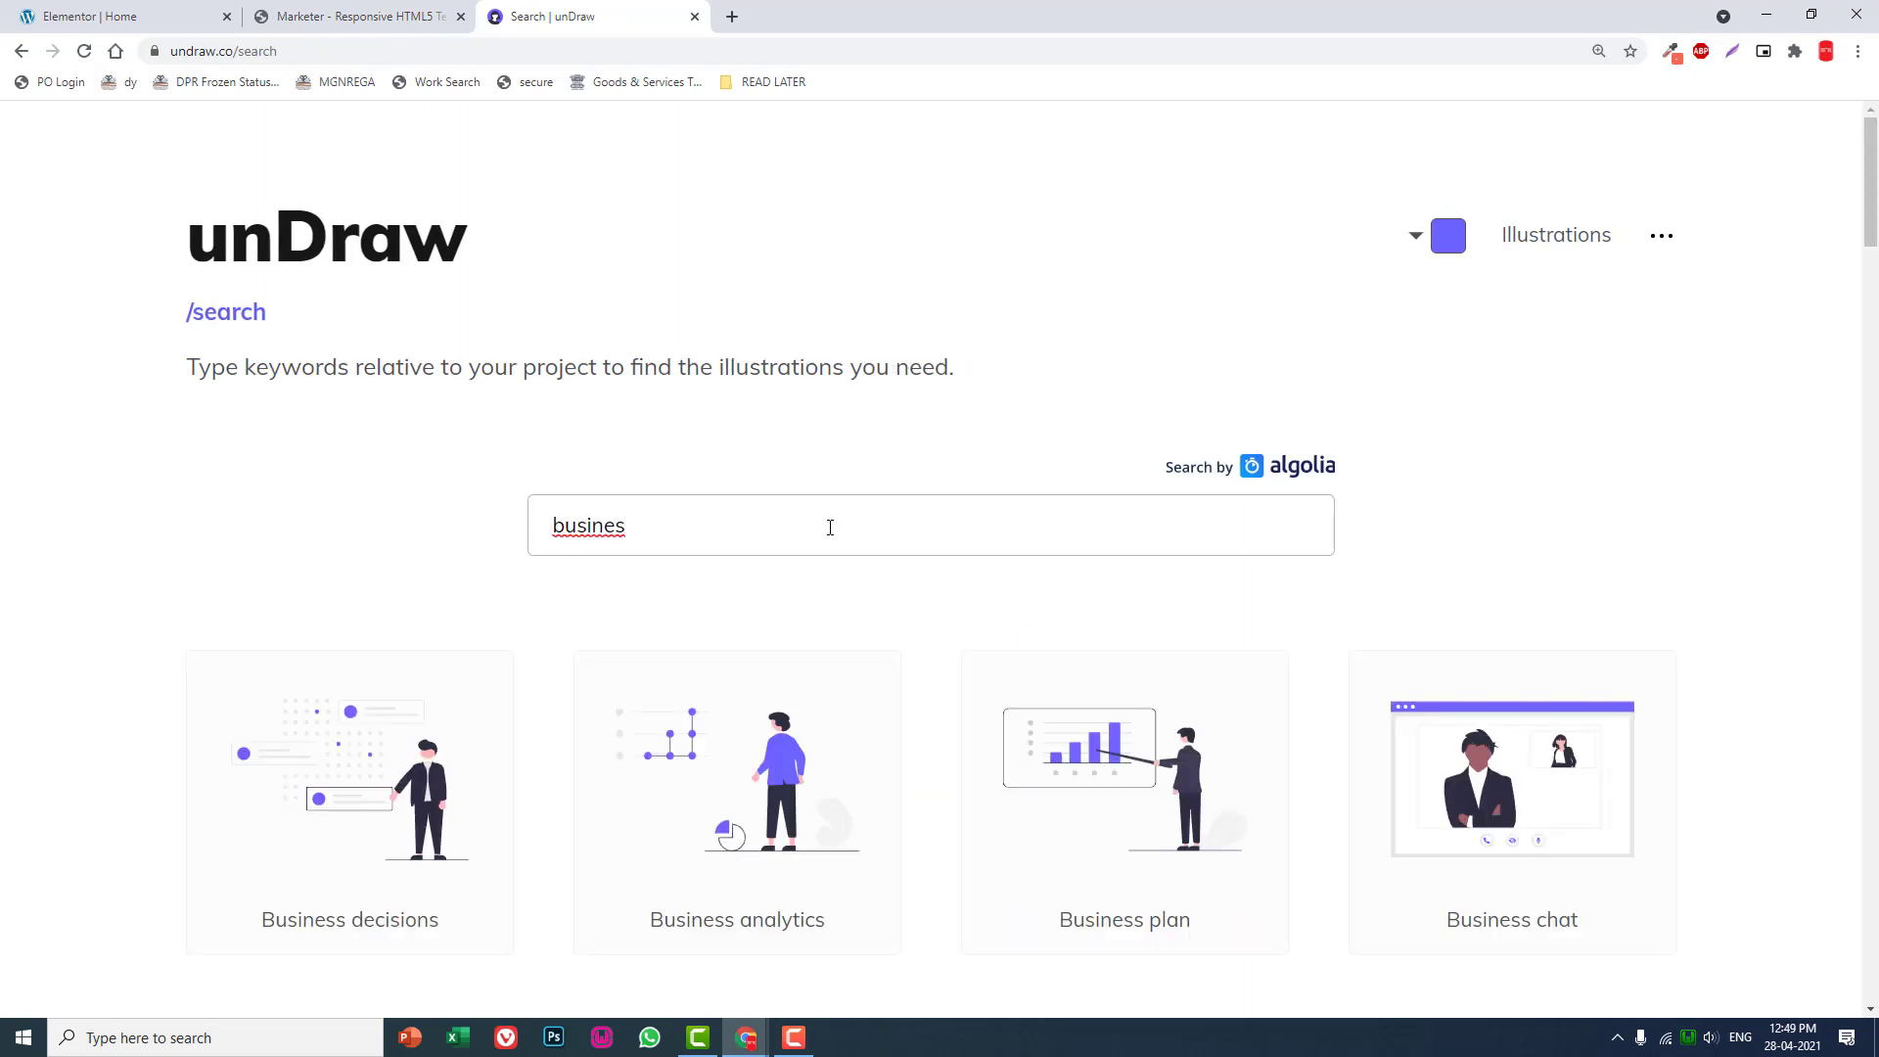
scroll(830, 527, "down", 1)
scroll(829, 535, "down", 2)
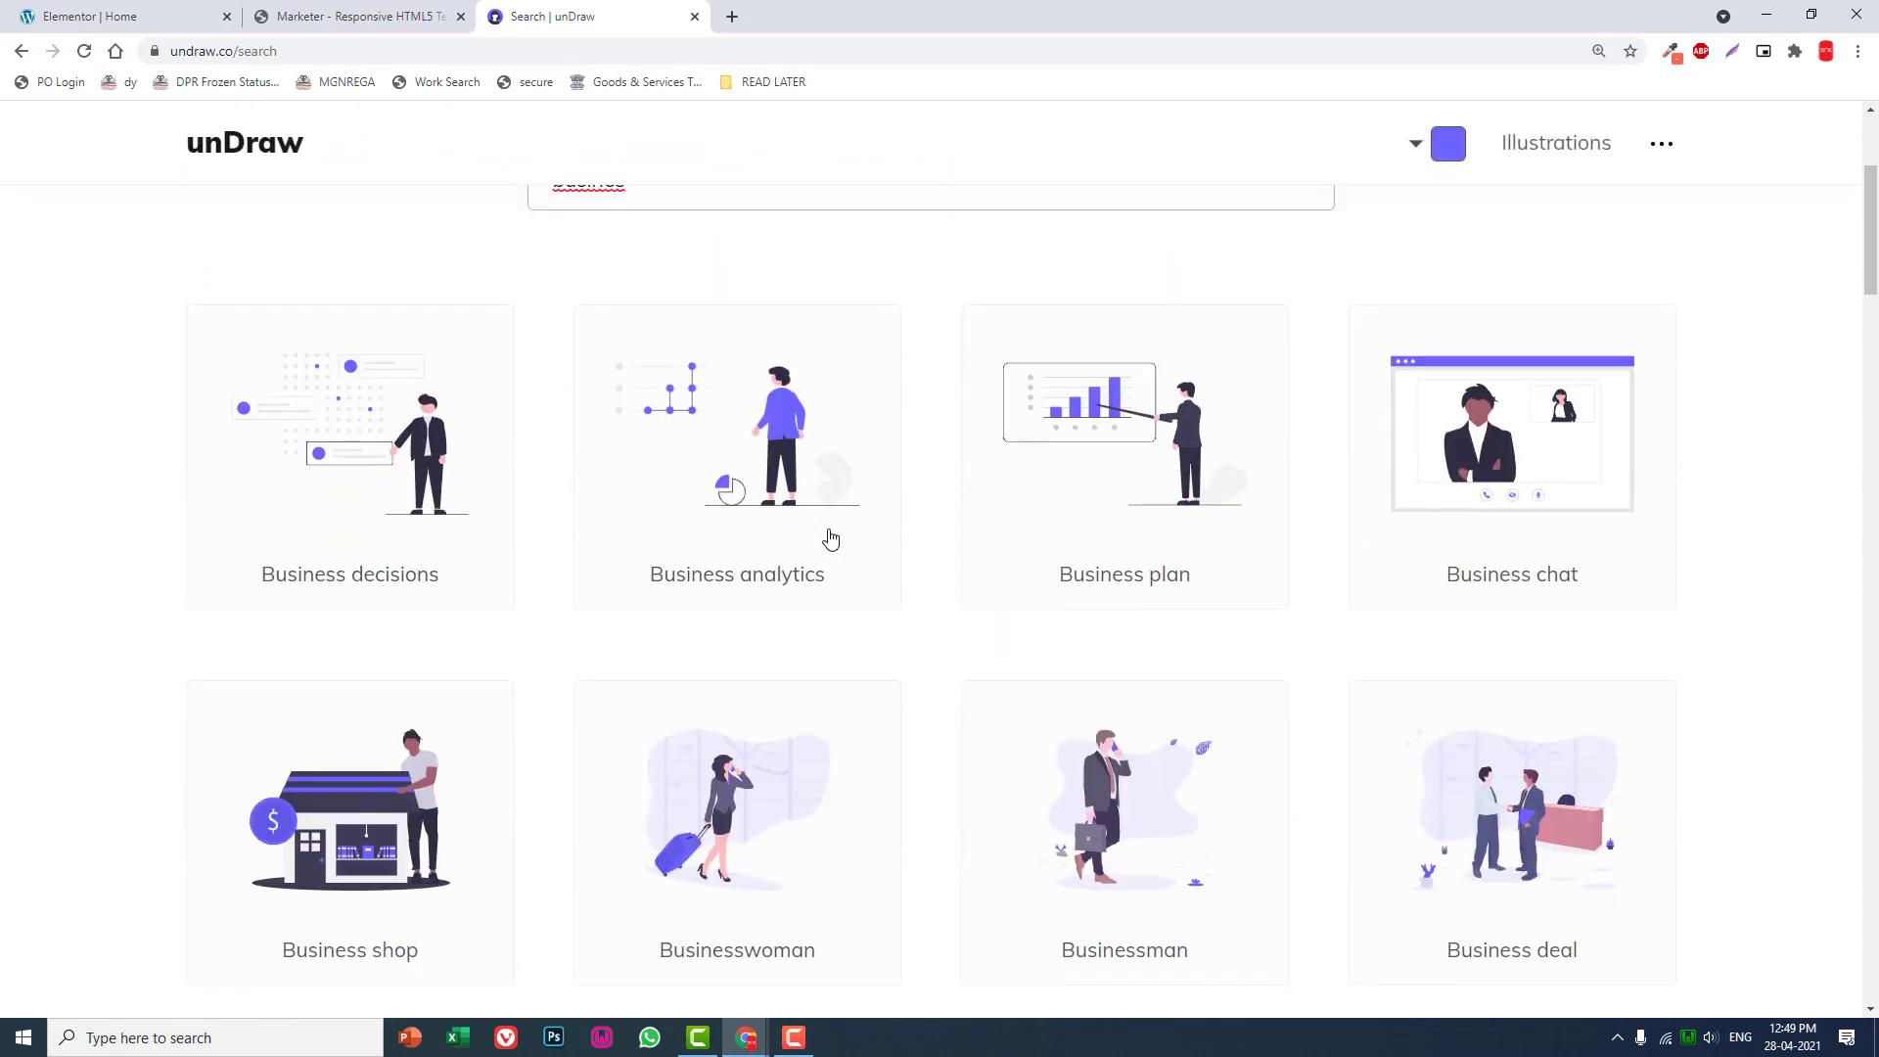
scroll(829, 539, "down", 3)
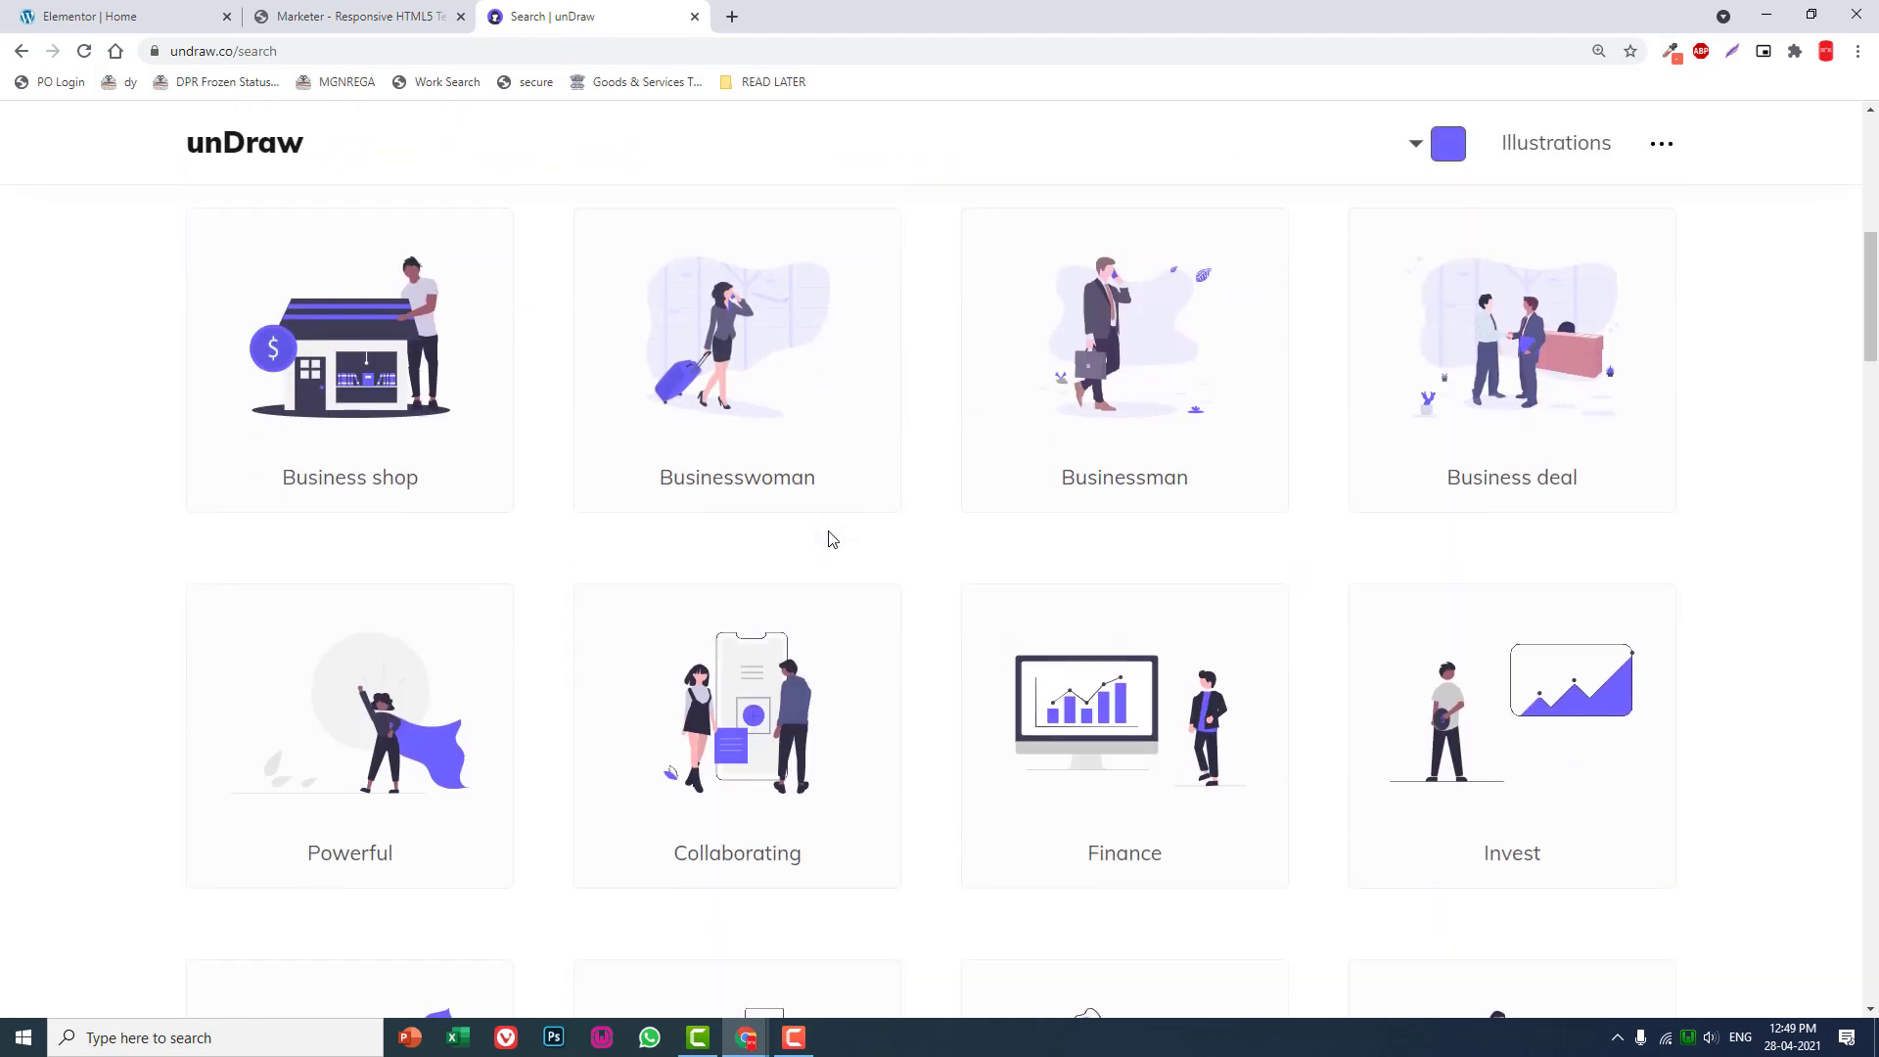
scroll(829, 538, "down", 1)
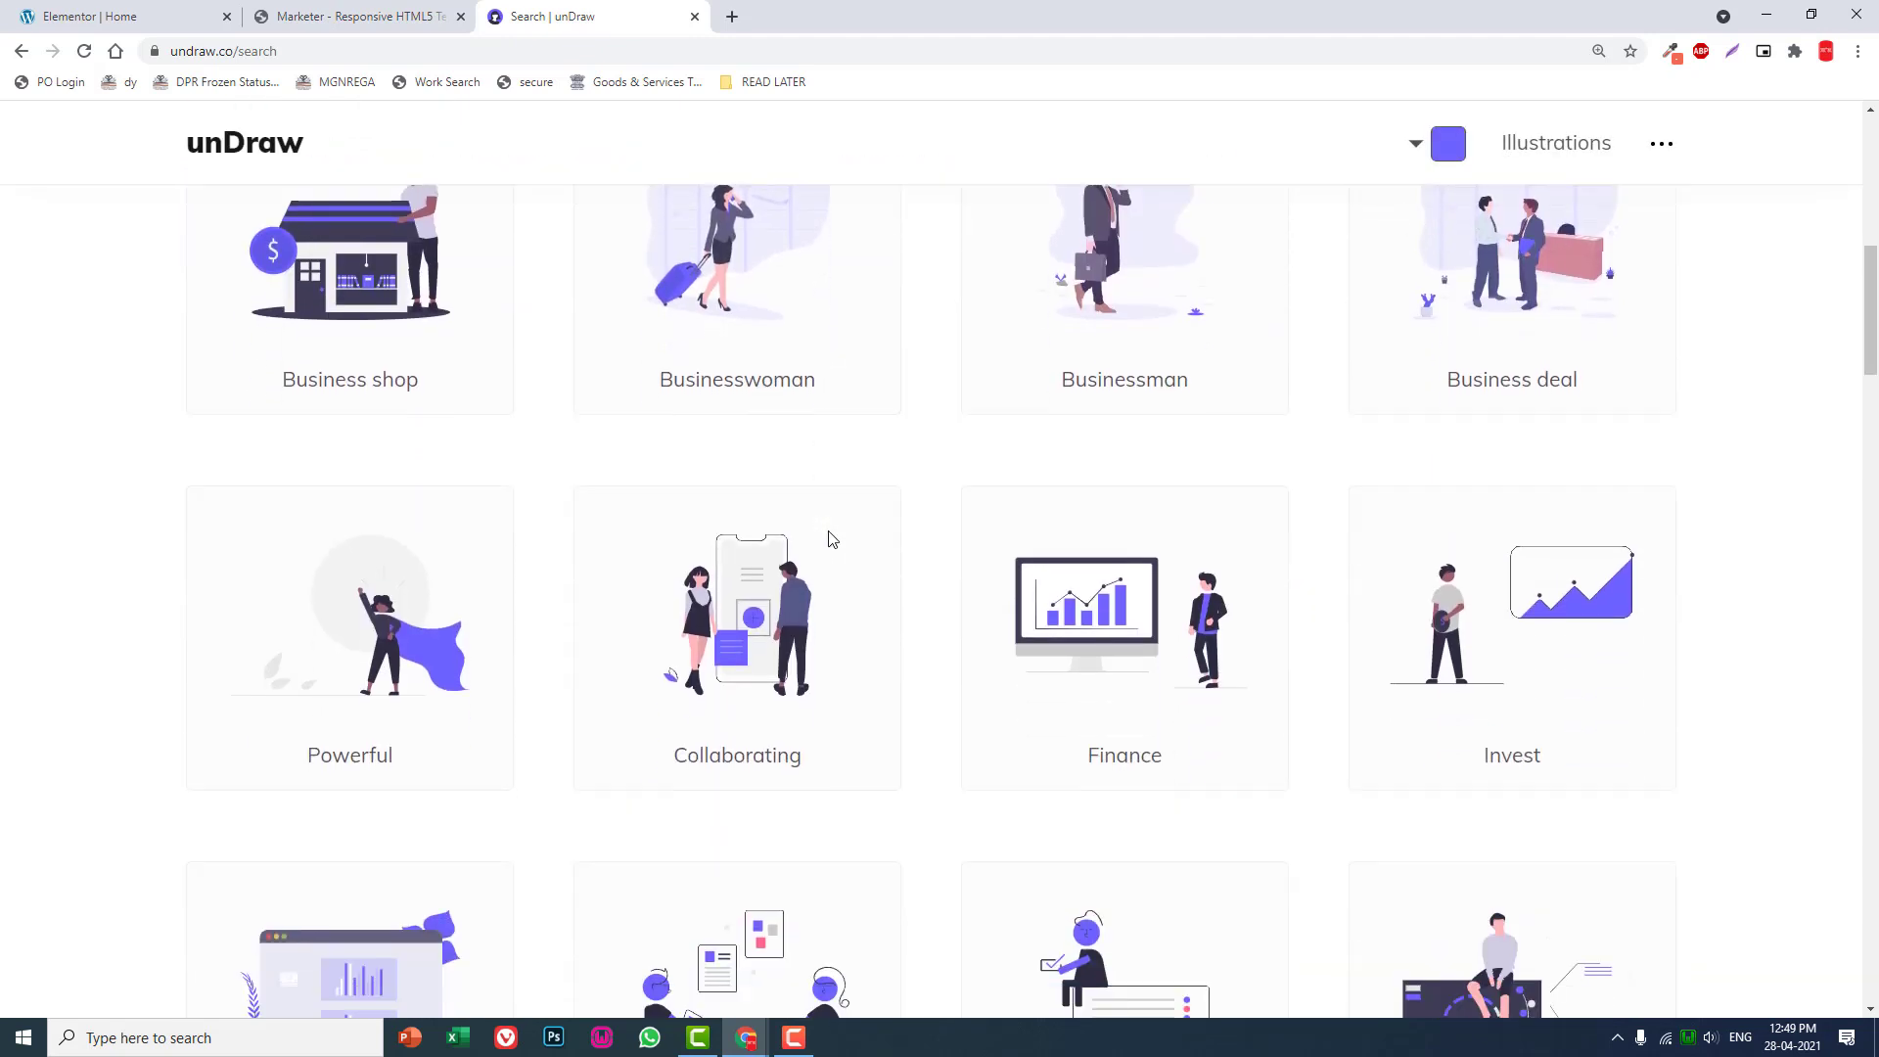
scroll(830, 541, "down", 2)
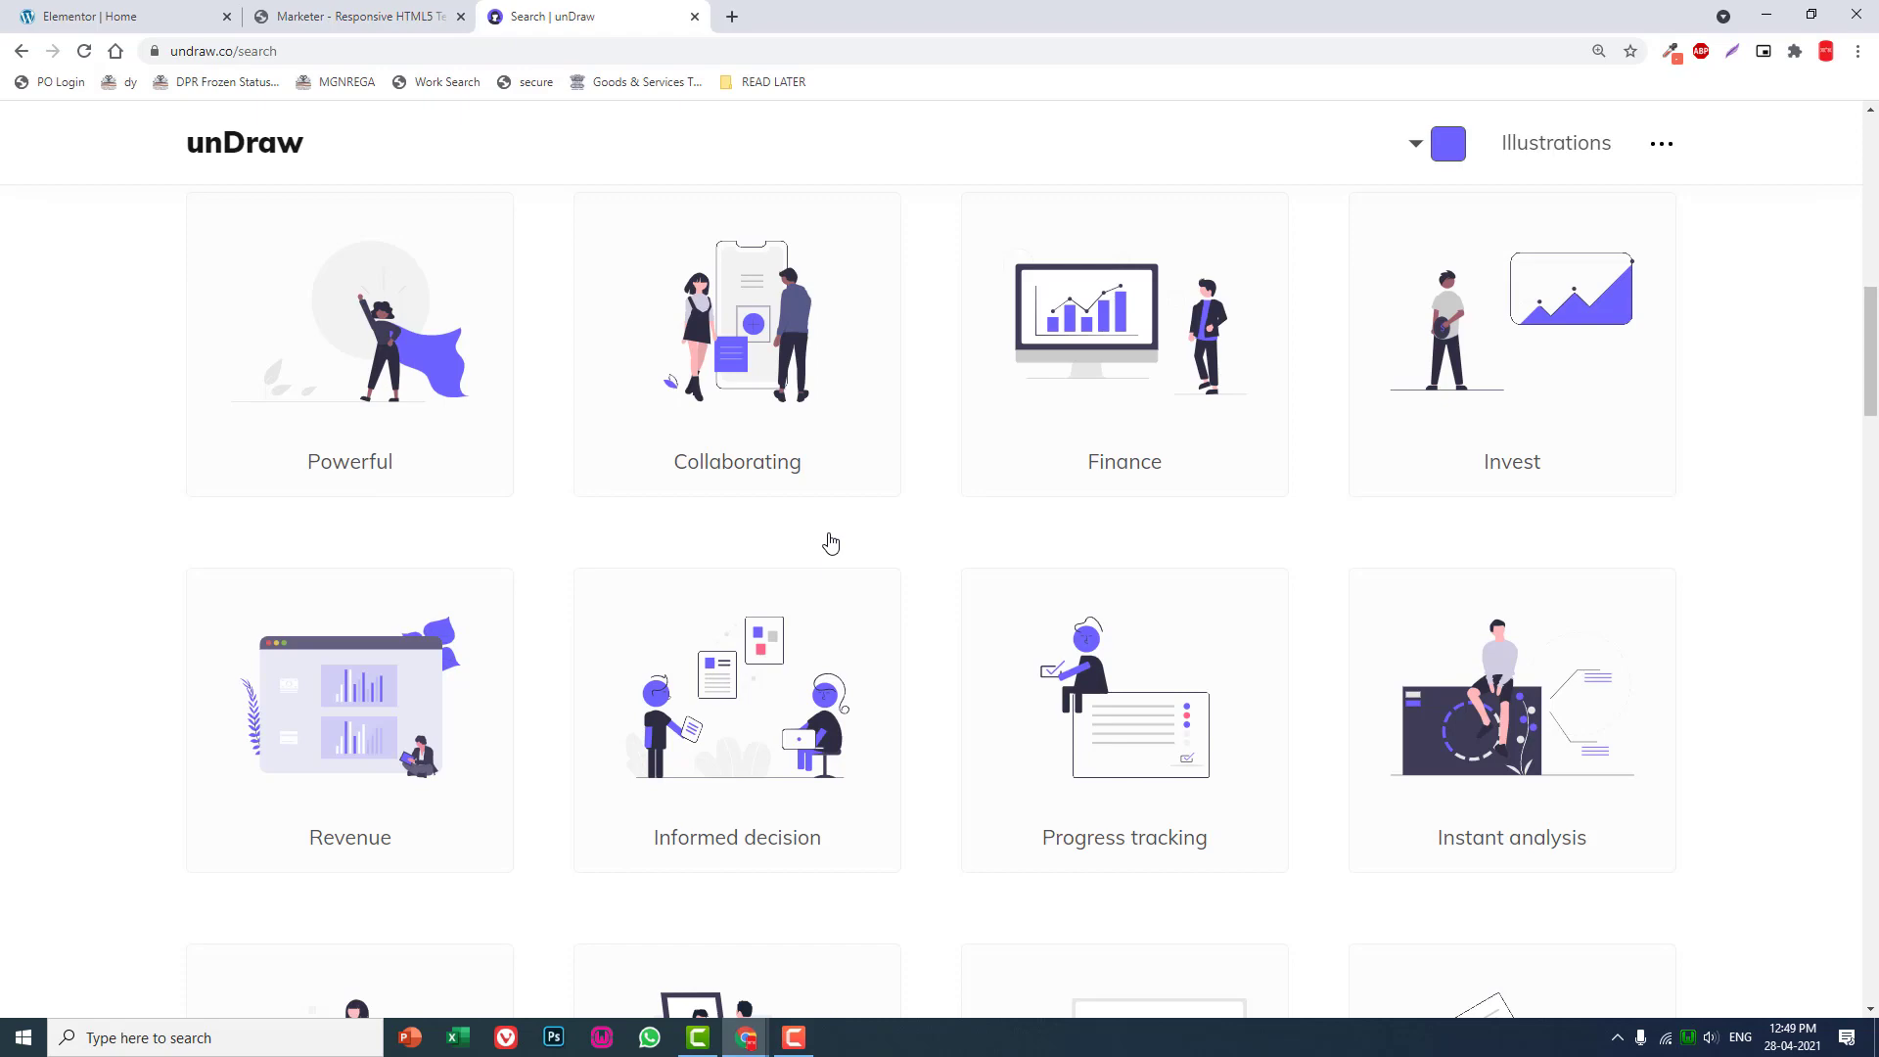
scroll(829, 543, "down", 3)
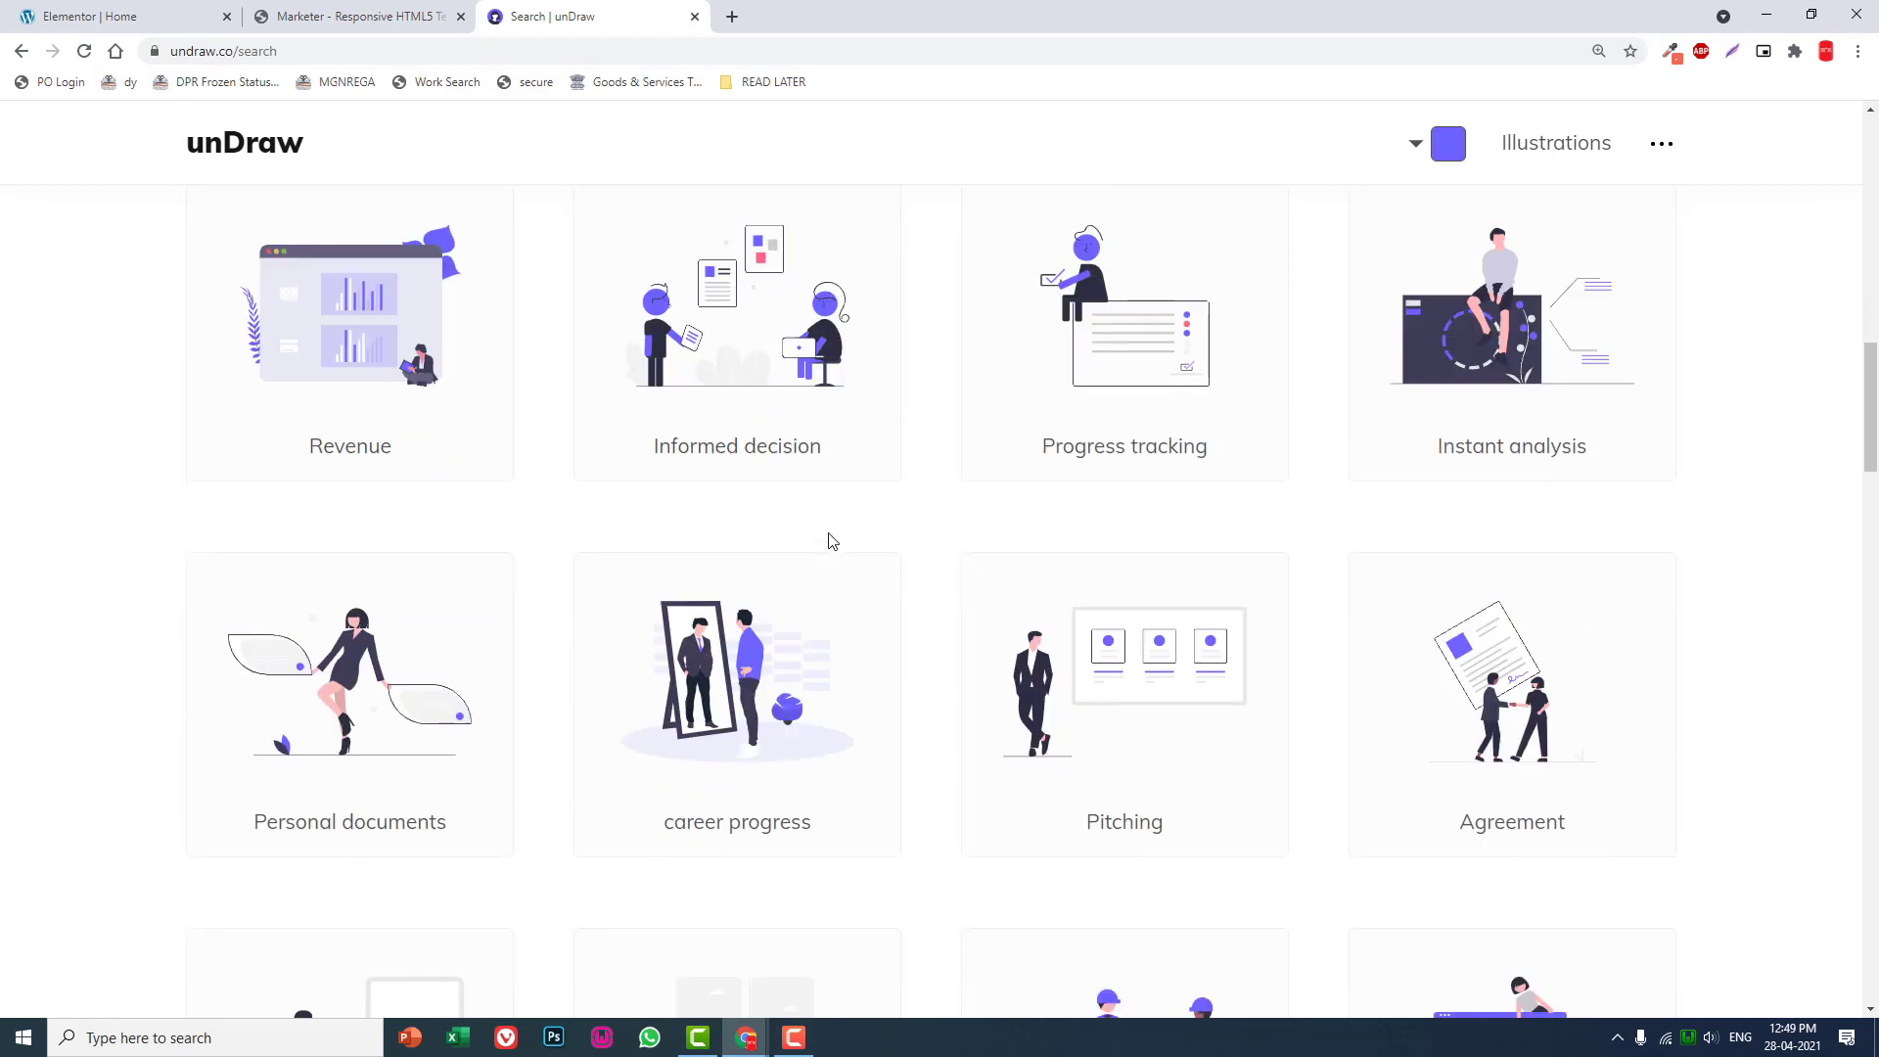
scroll(827, 542, "down", 2)
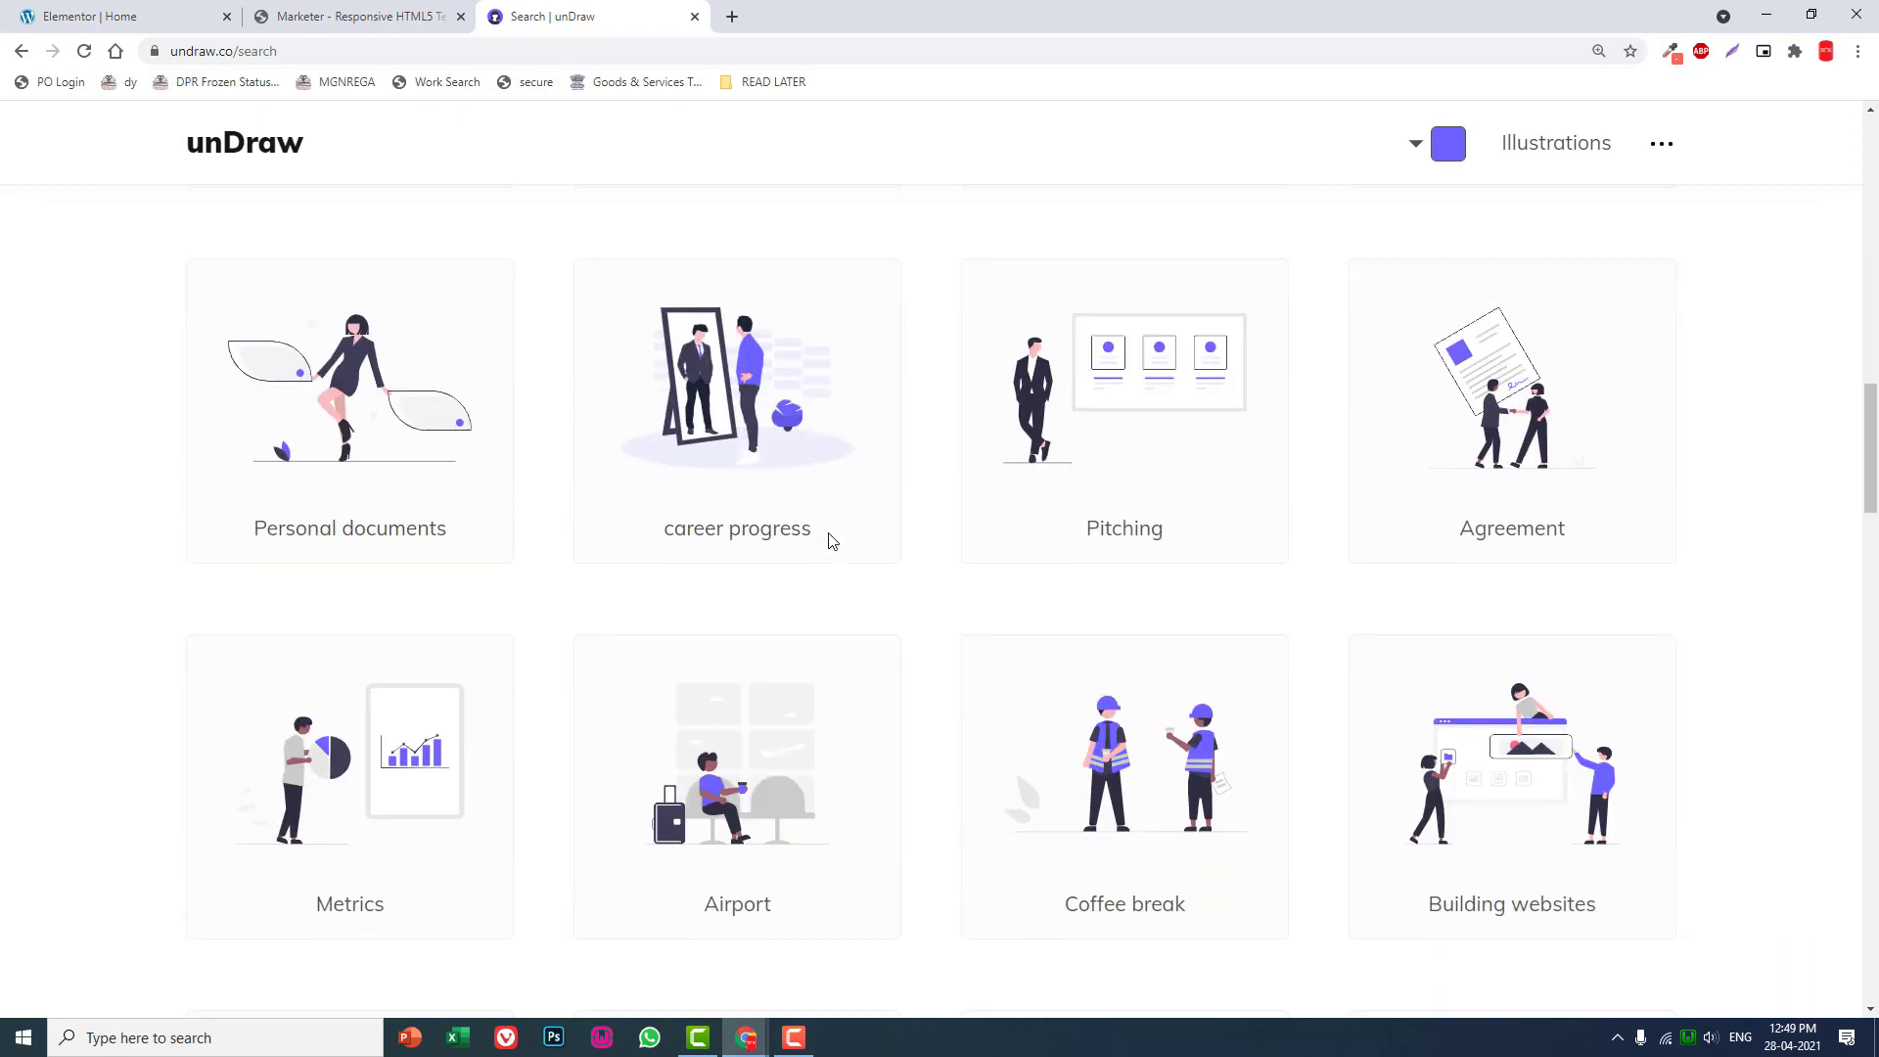
scroll(830, 541, "down", 1)
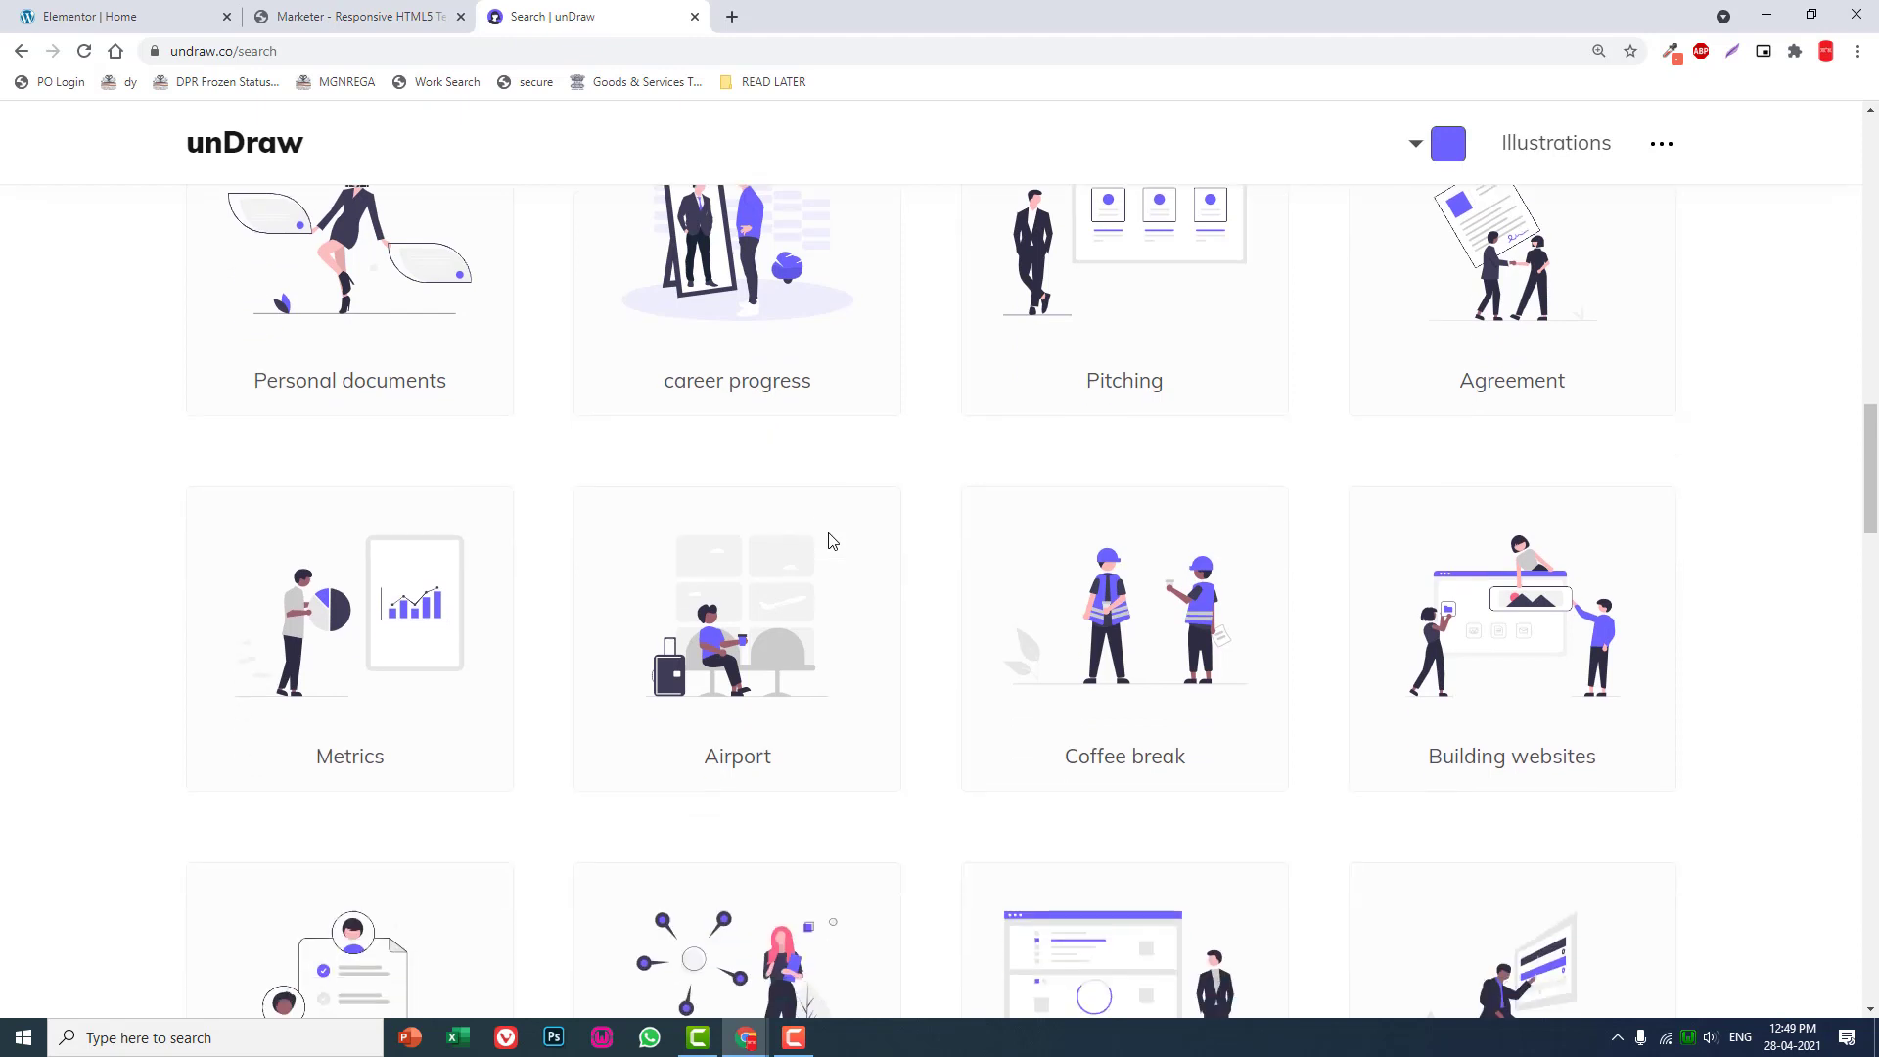
left_click(380, 595)
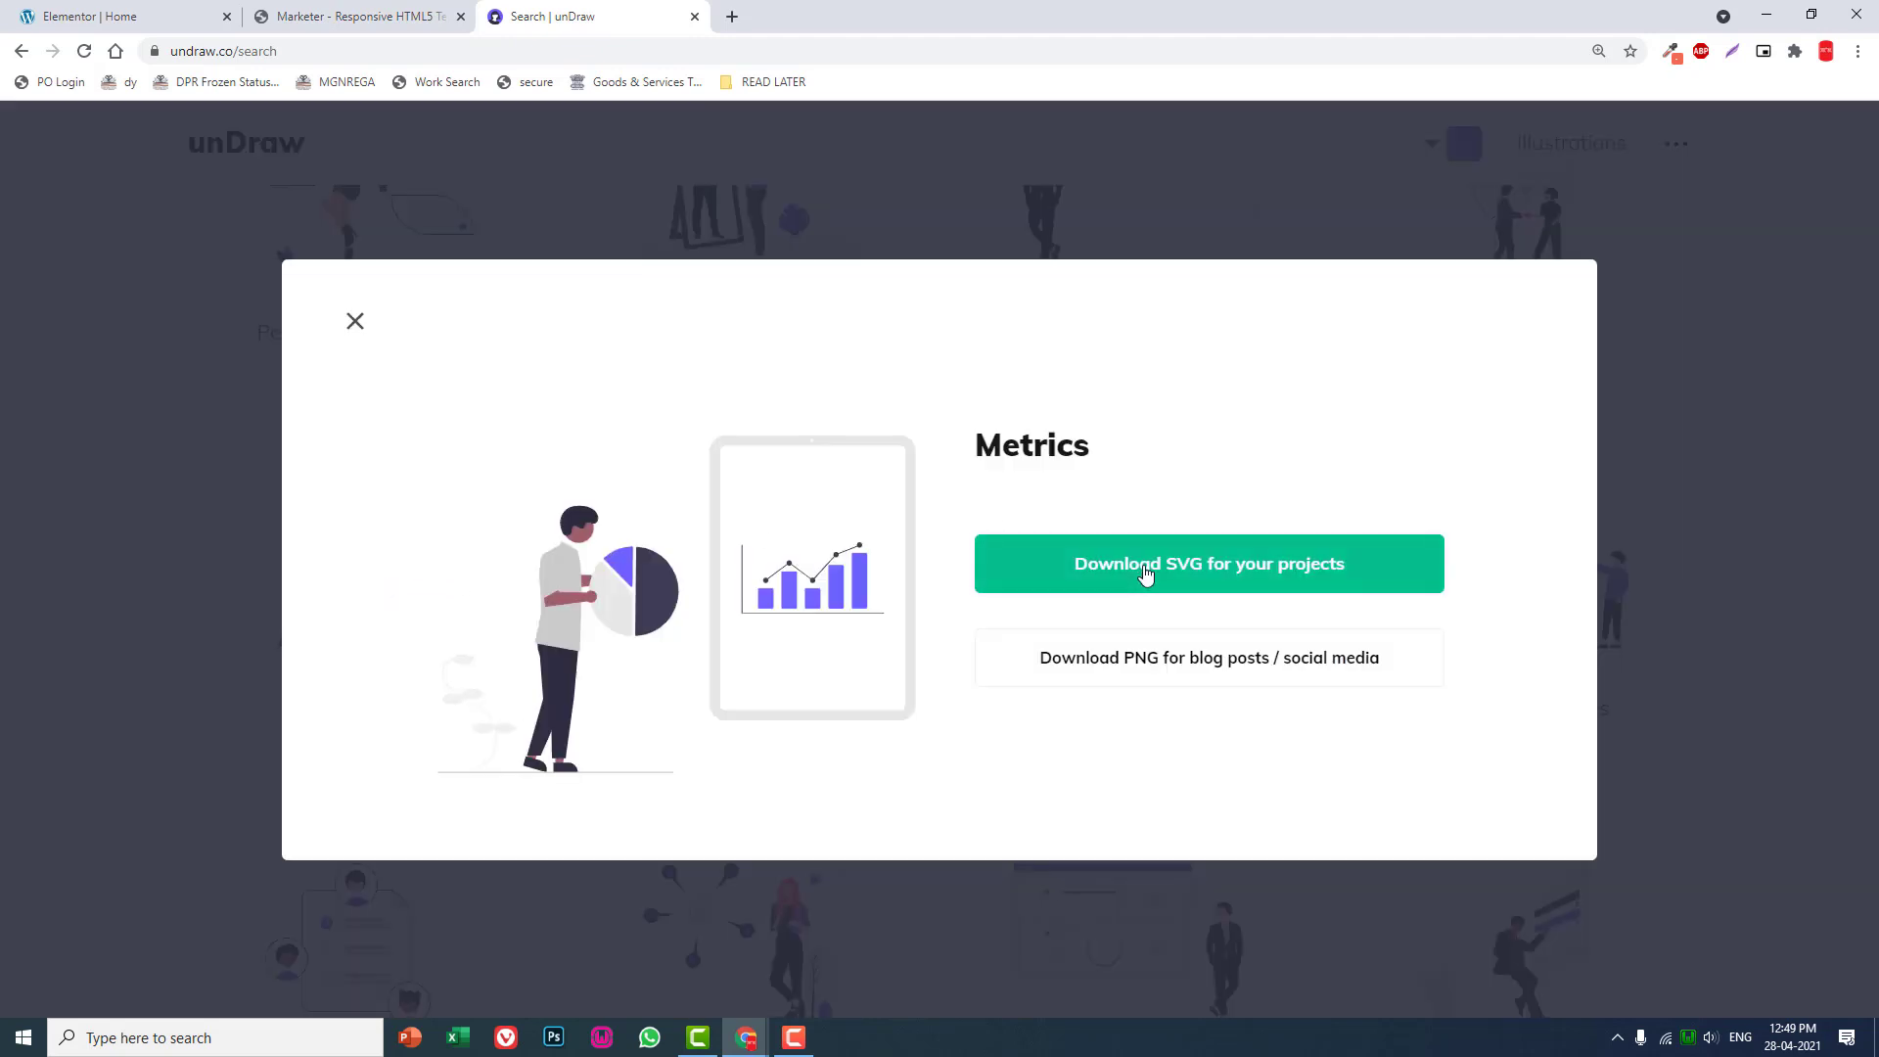
key("Escape")
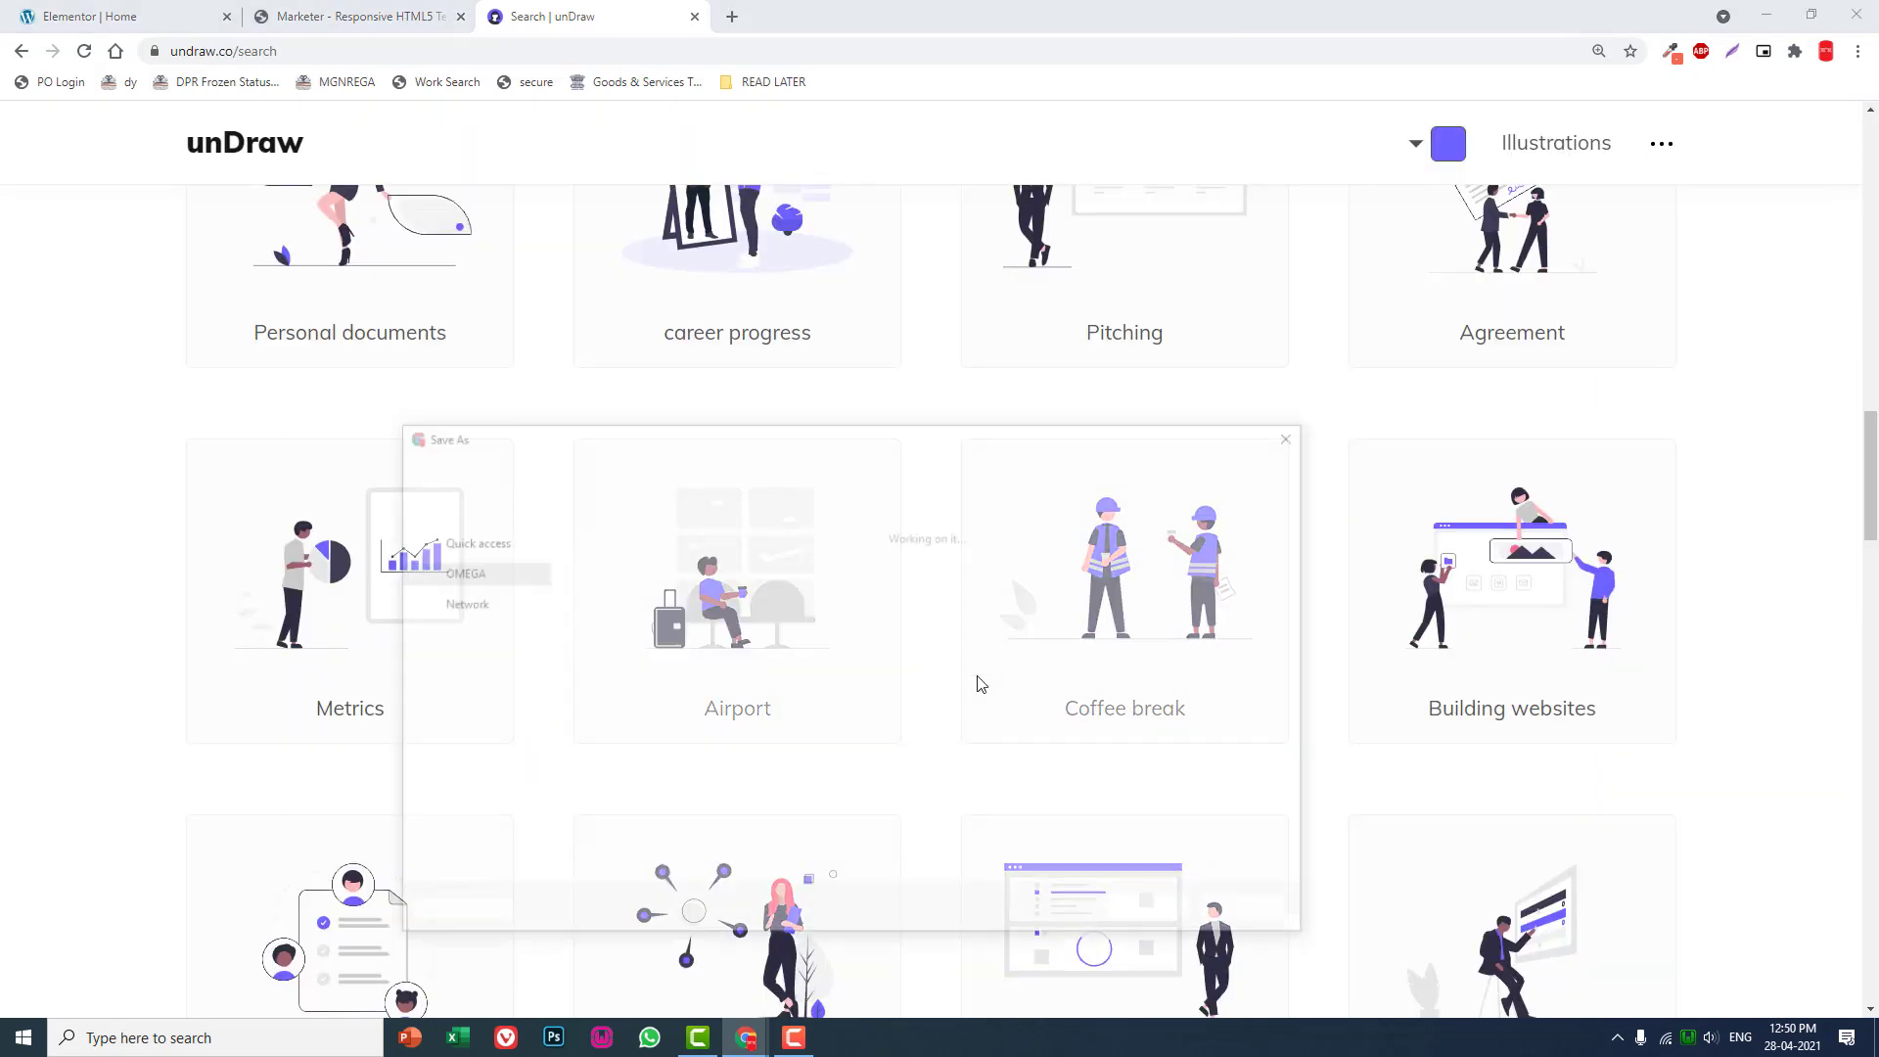
left_click(1156, 910)
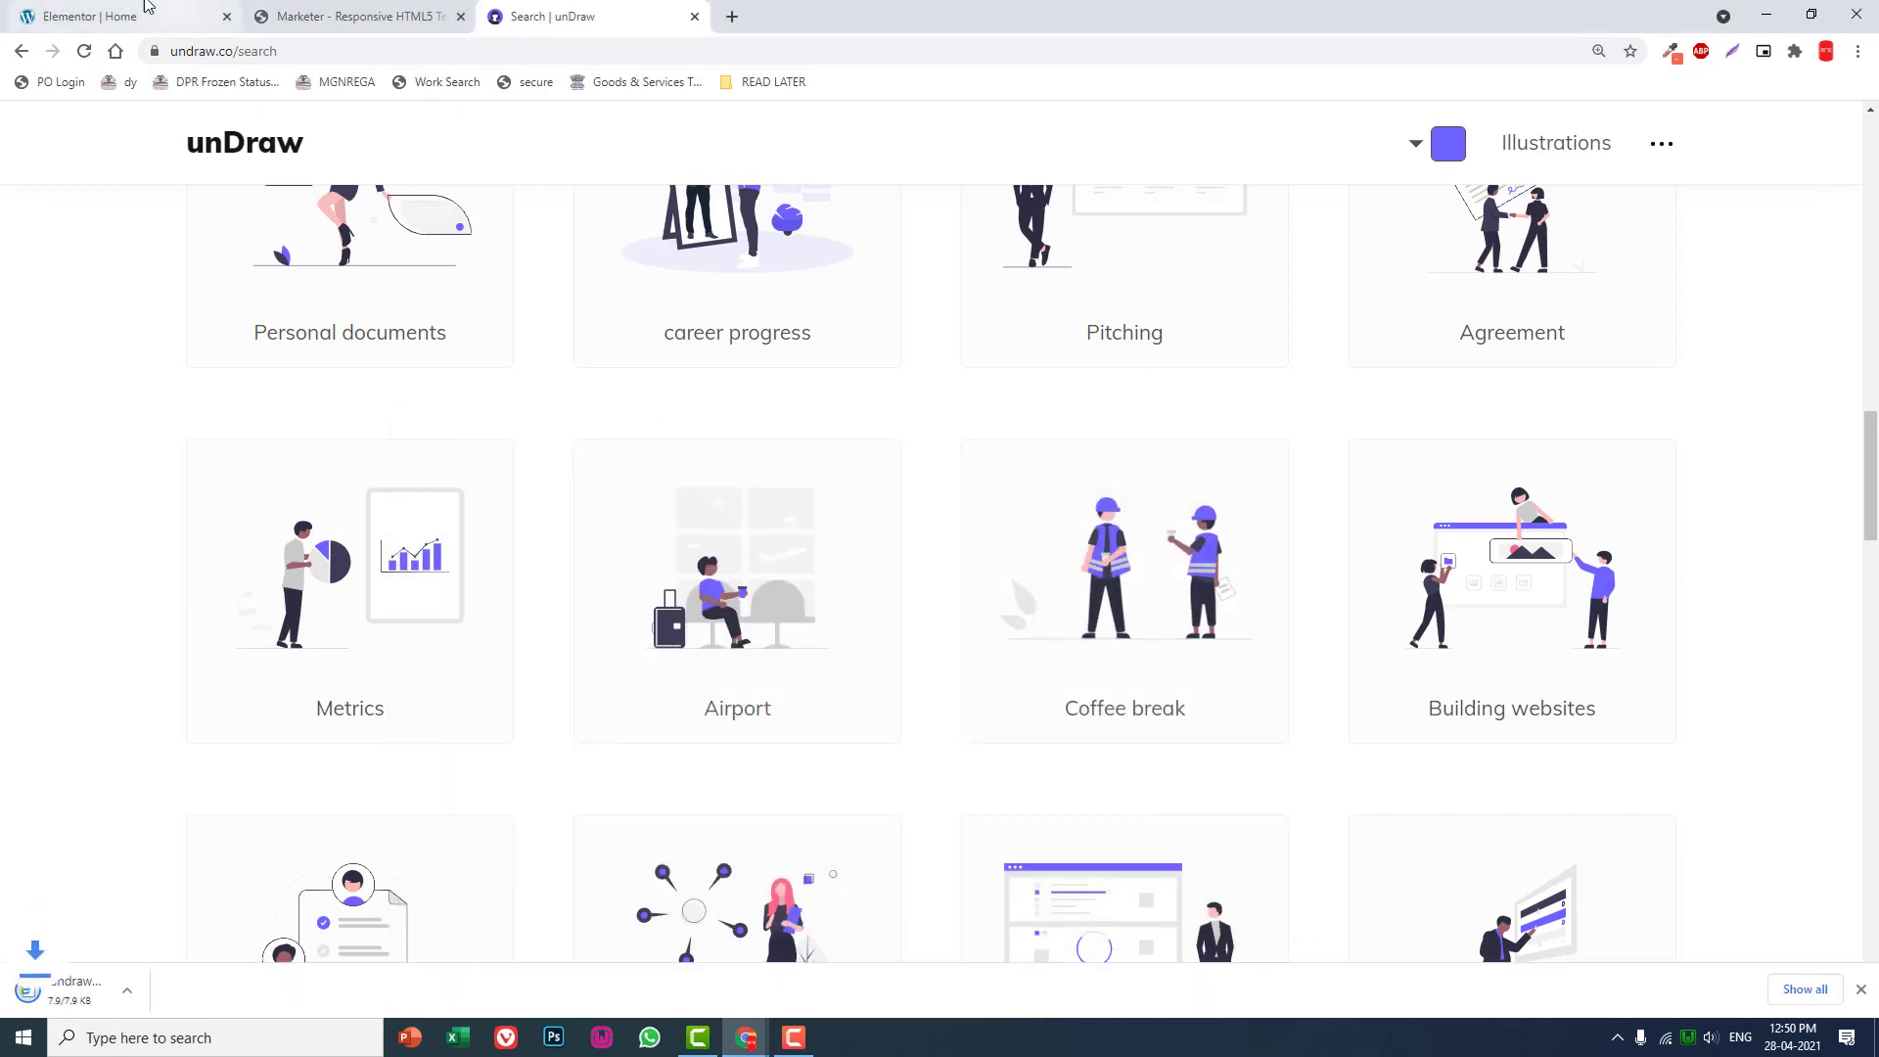
- Upload the Metrics SVG to the media library and insert it as the icon
left_click(118, 16)
left_click_drag(116, 991, 319, 635)
left_click(1785, 906)
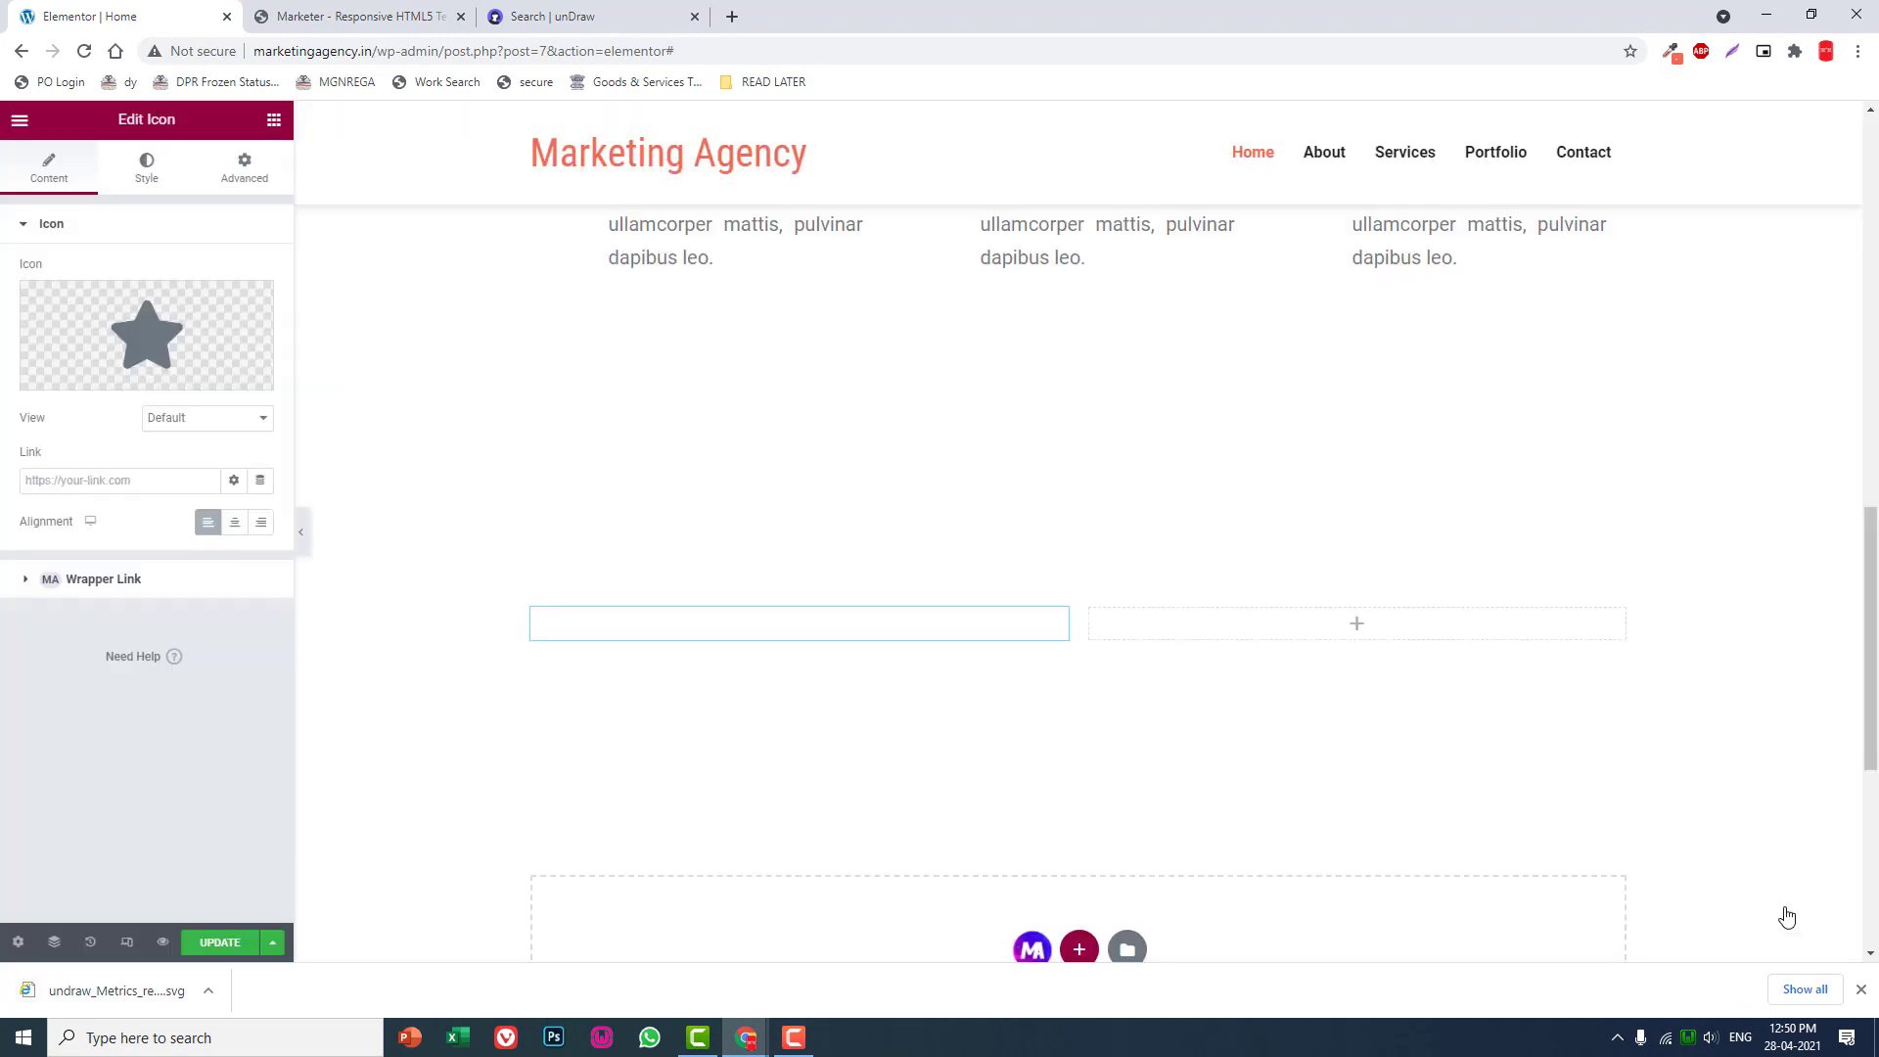
left_click(148, 170)
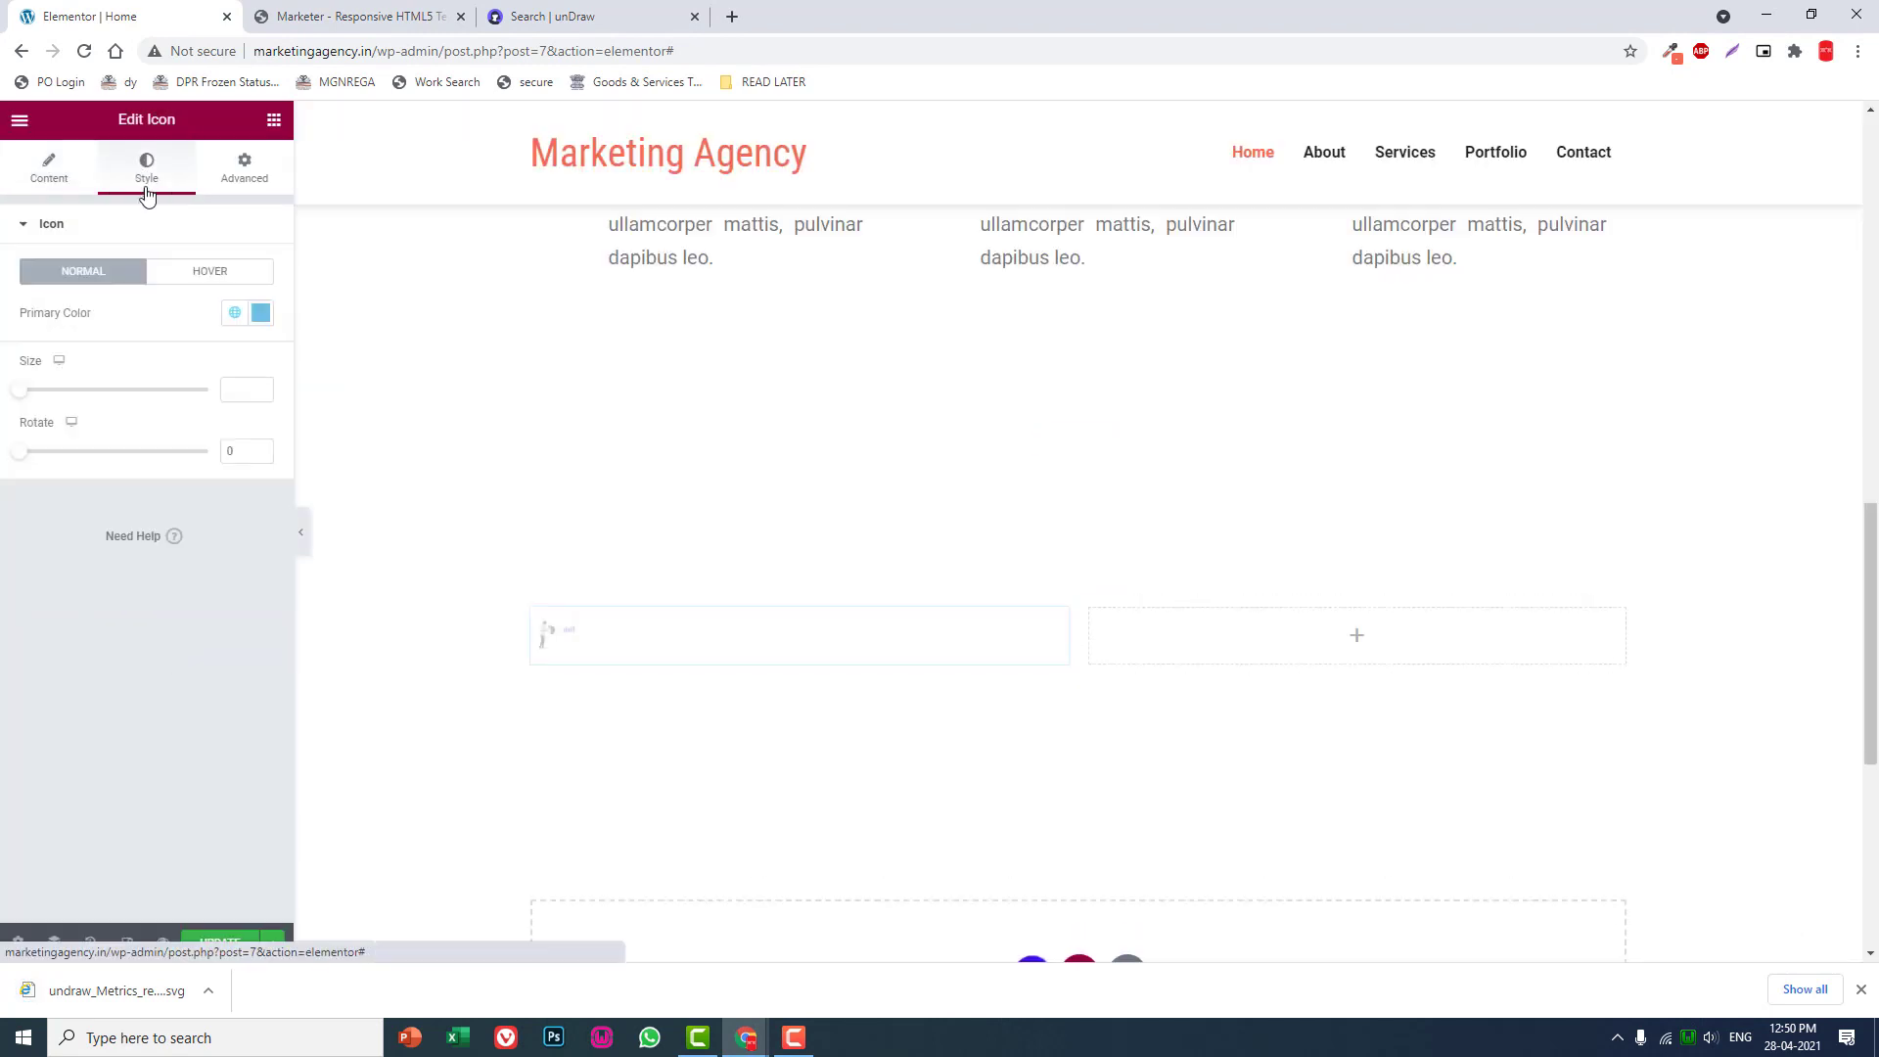
left_click(248, 388)
type("700")
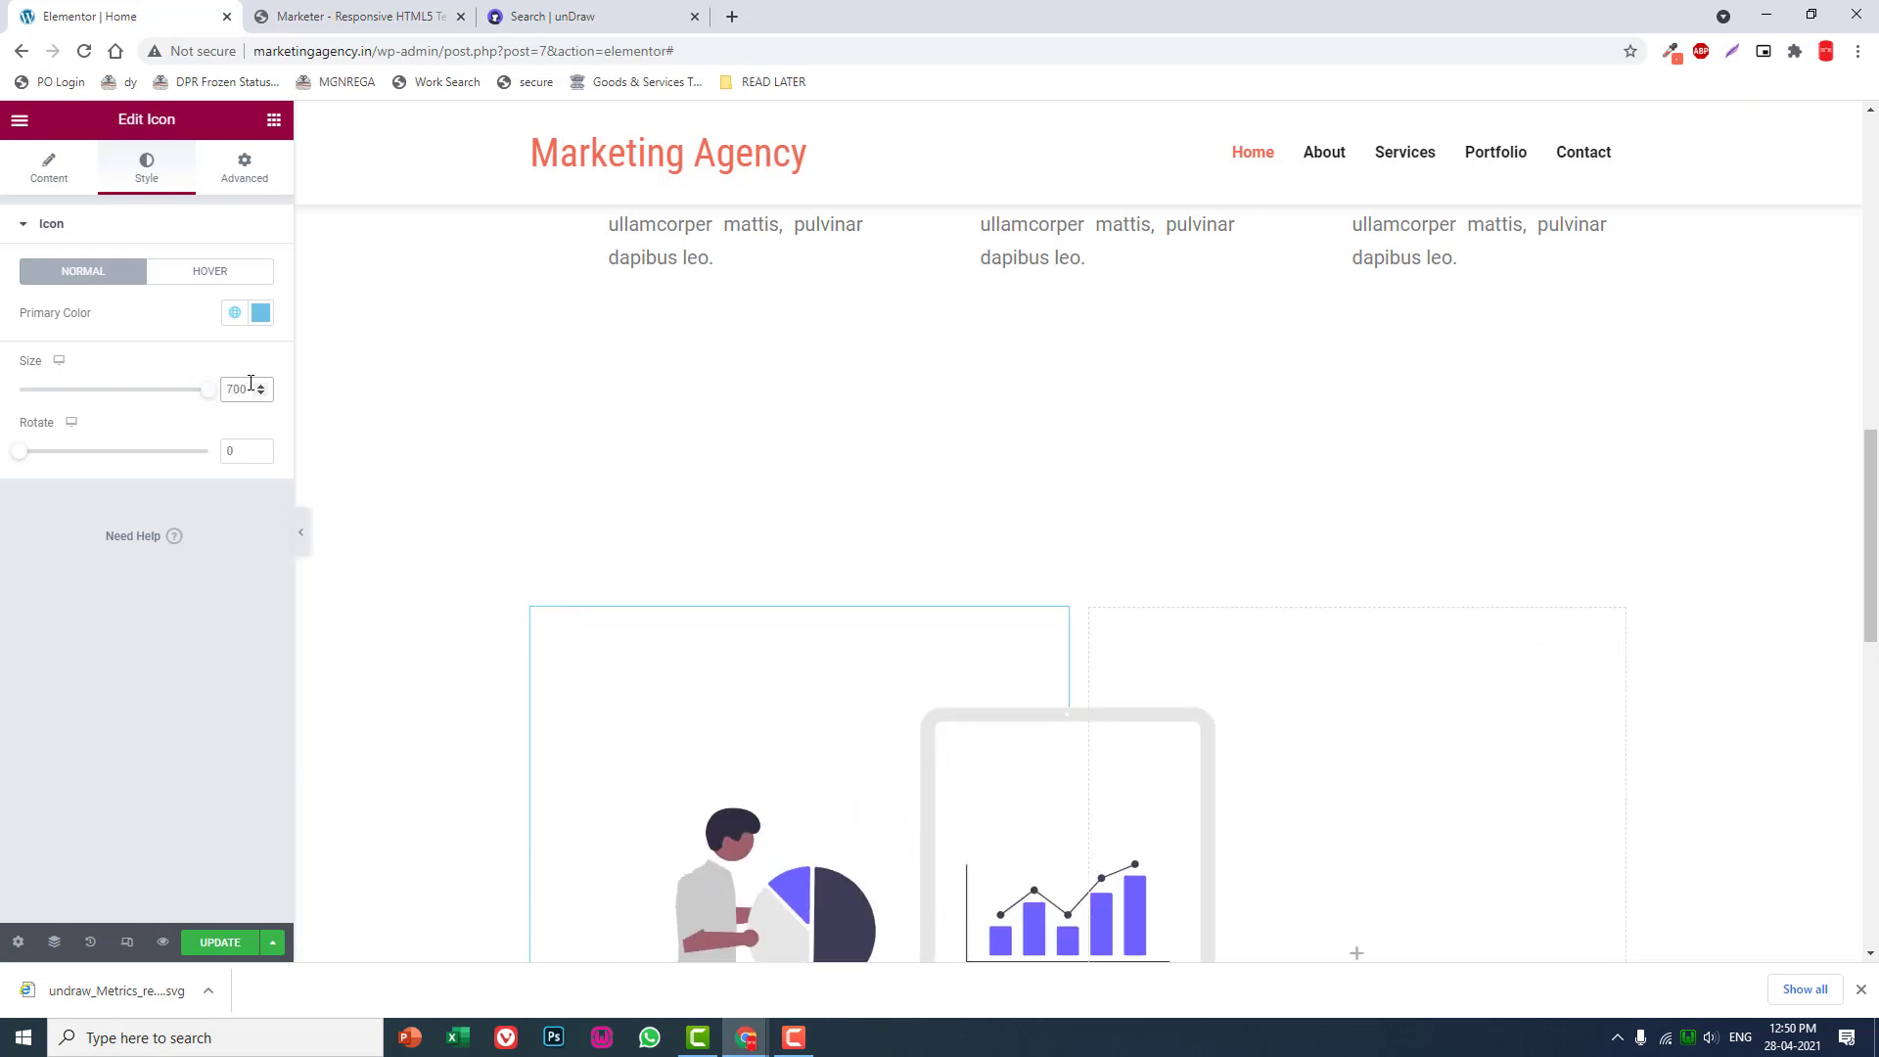
scroll(947, 441, "down", 1)
scroll(778, 529, "down", 1)
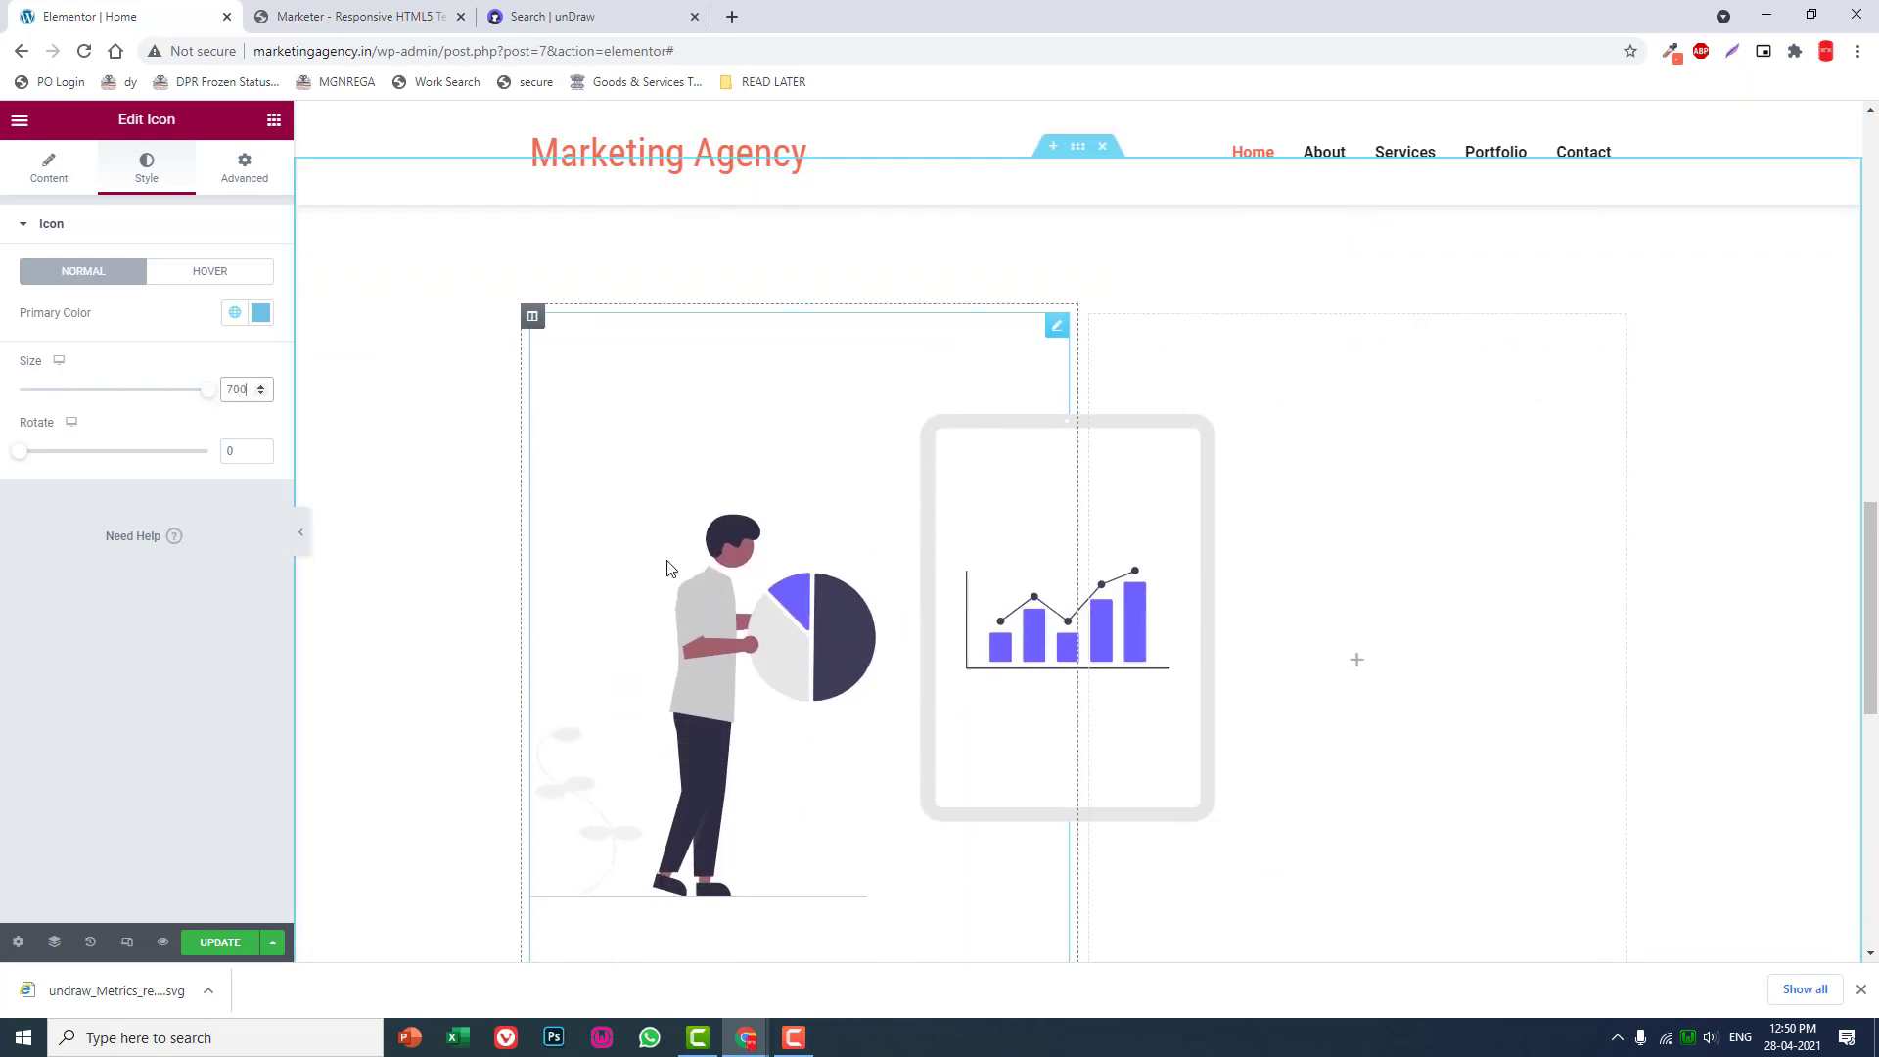
- Resize the illustration from 700 to 500 and check it against the Marketer reference
left_click(302, 537)
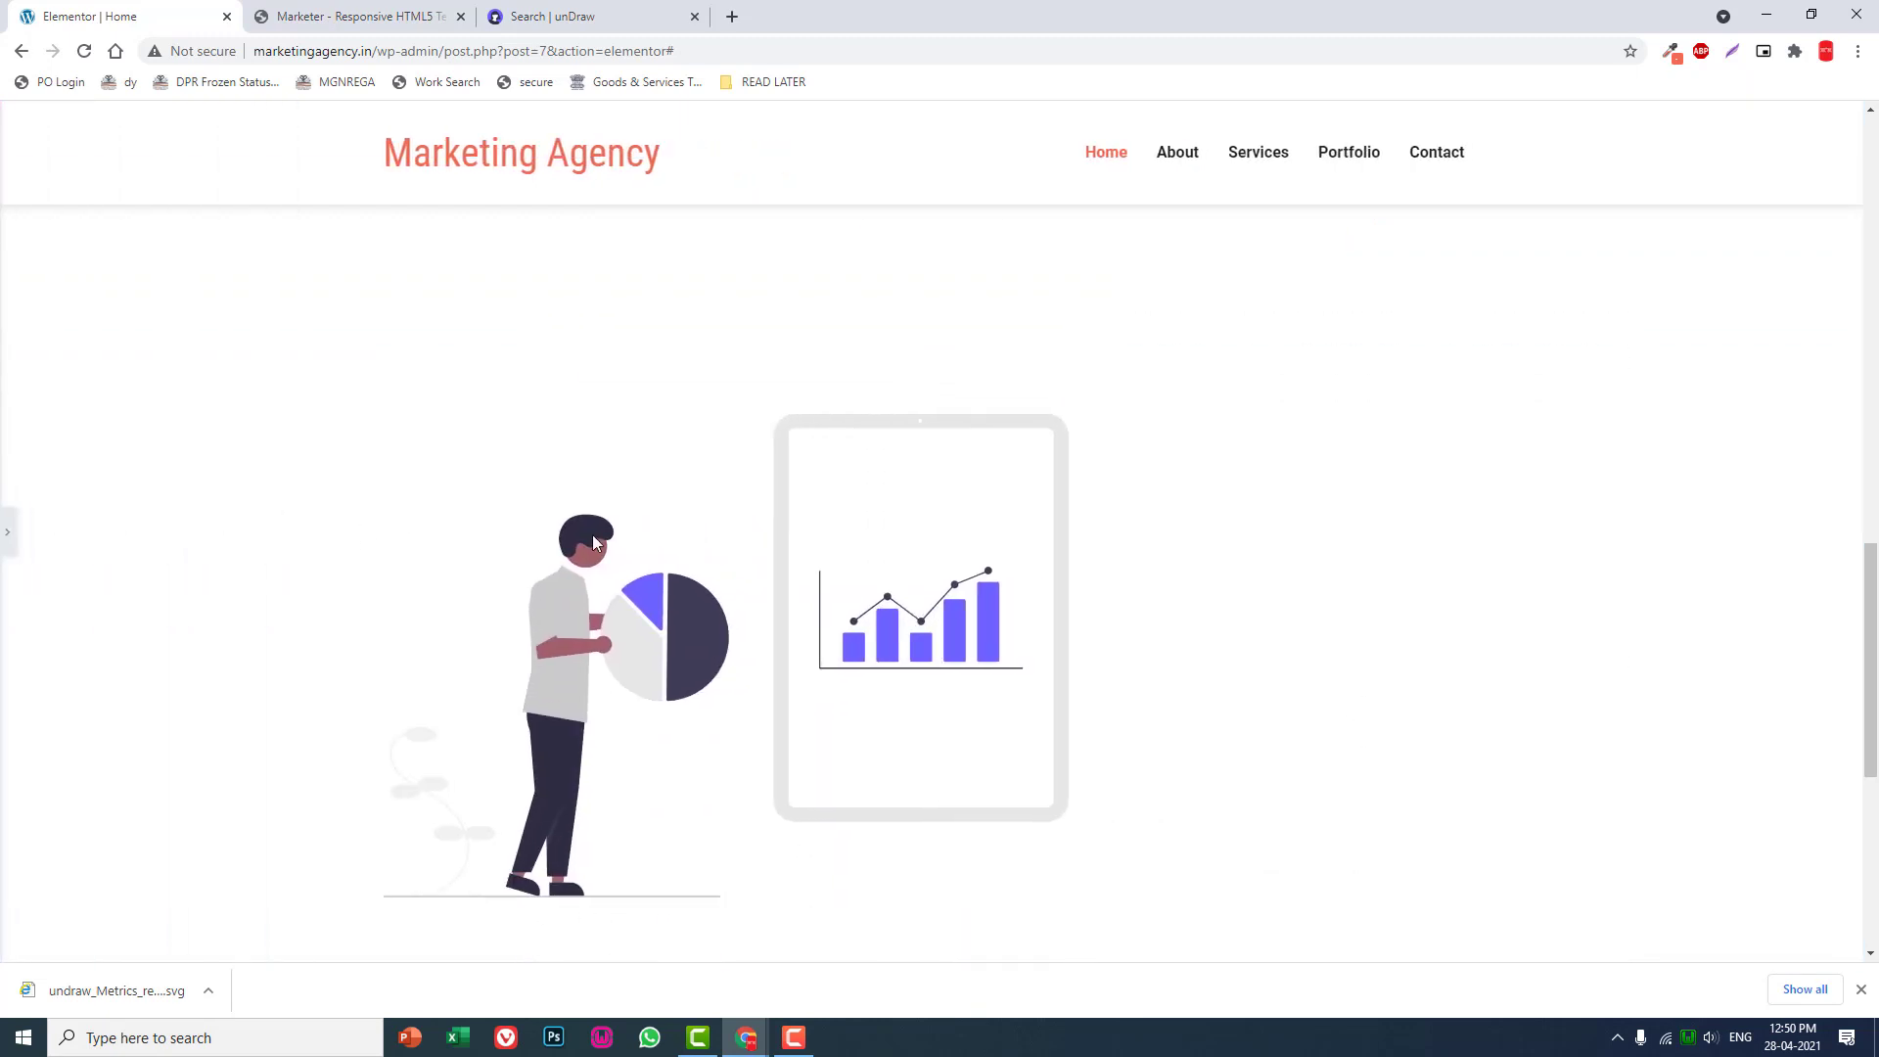
left_click(5, 532)
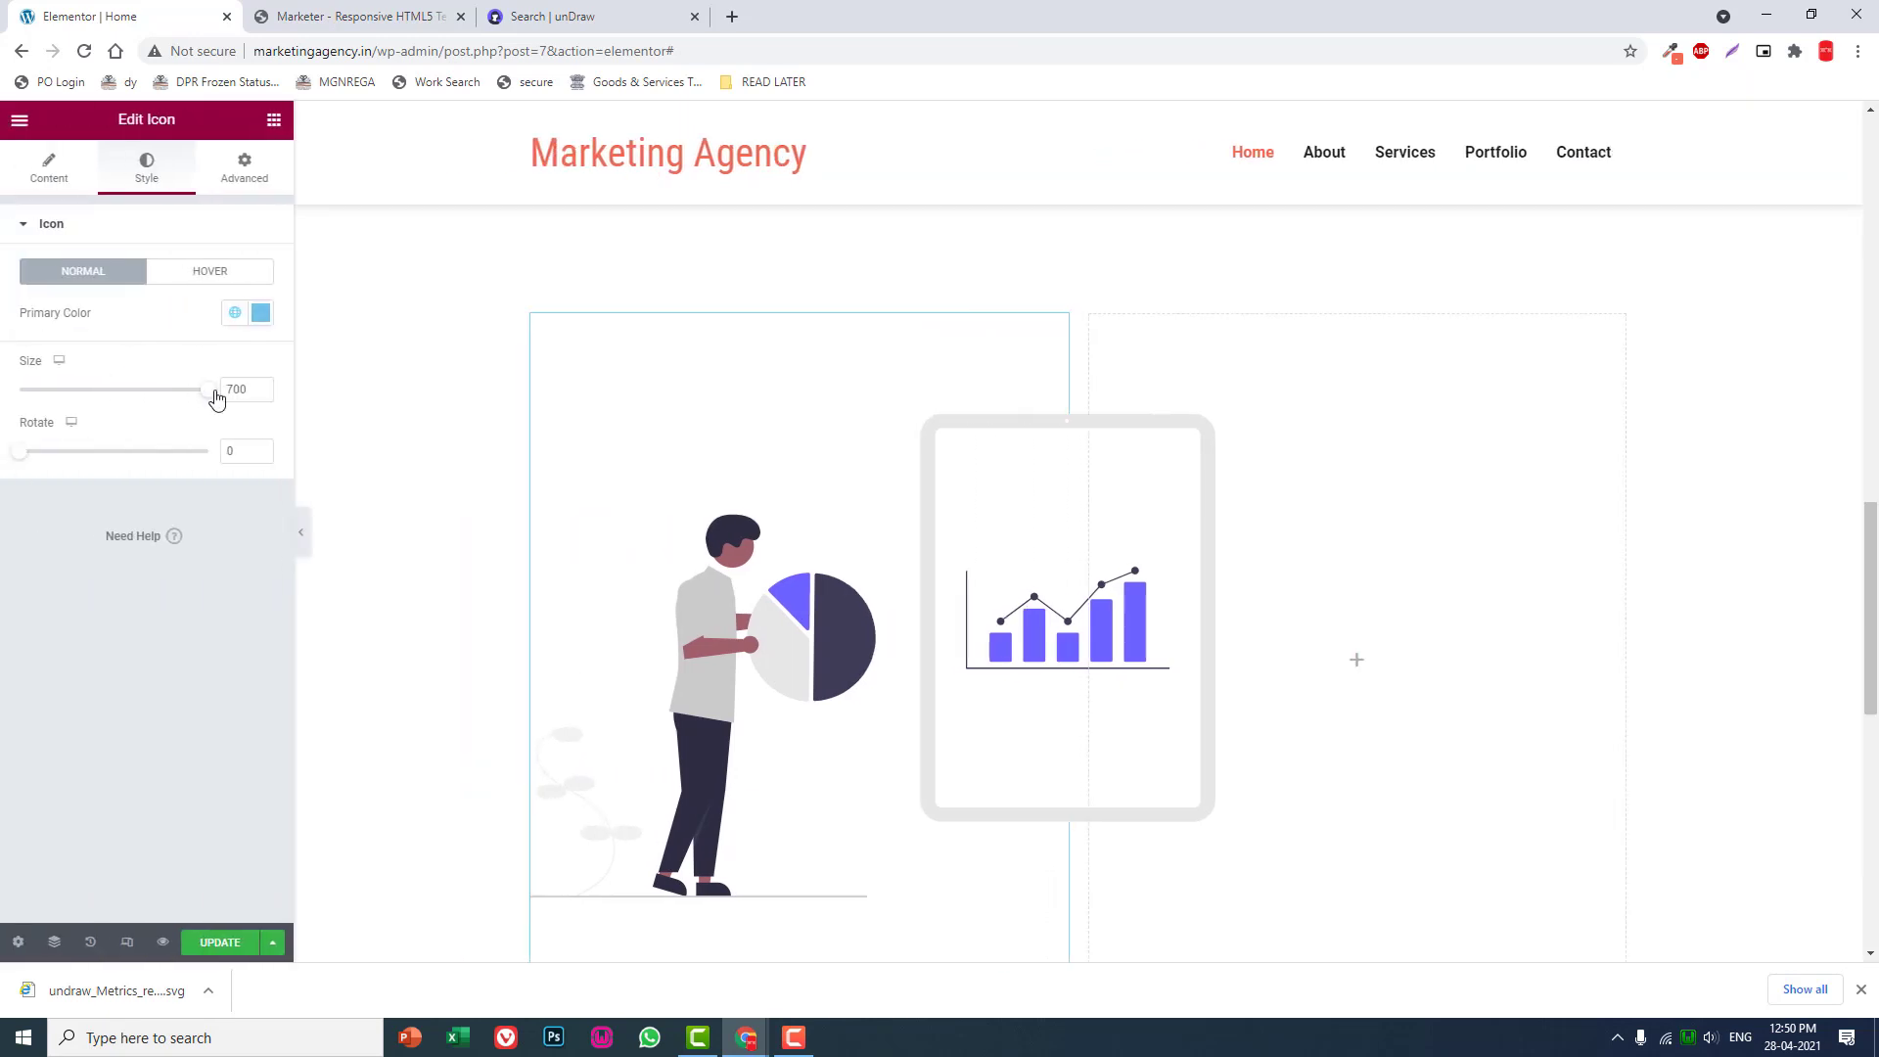
left_click_drag(255, 394, 187, 402)
type("00")
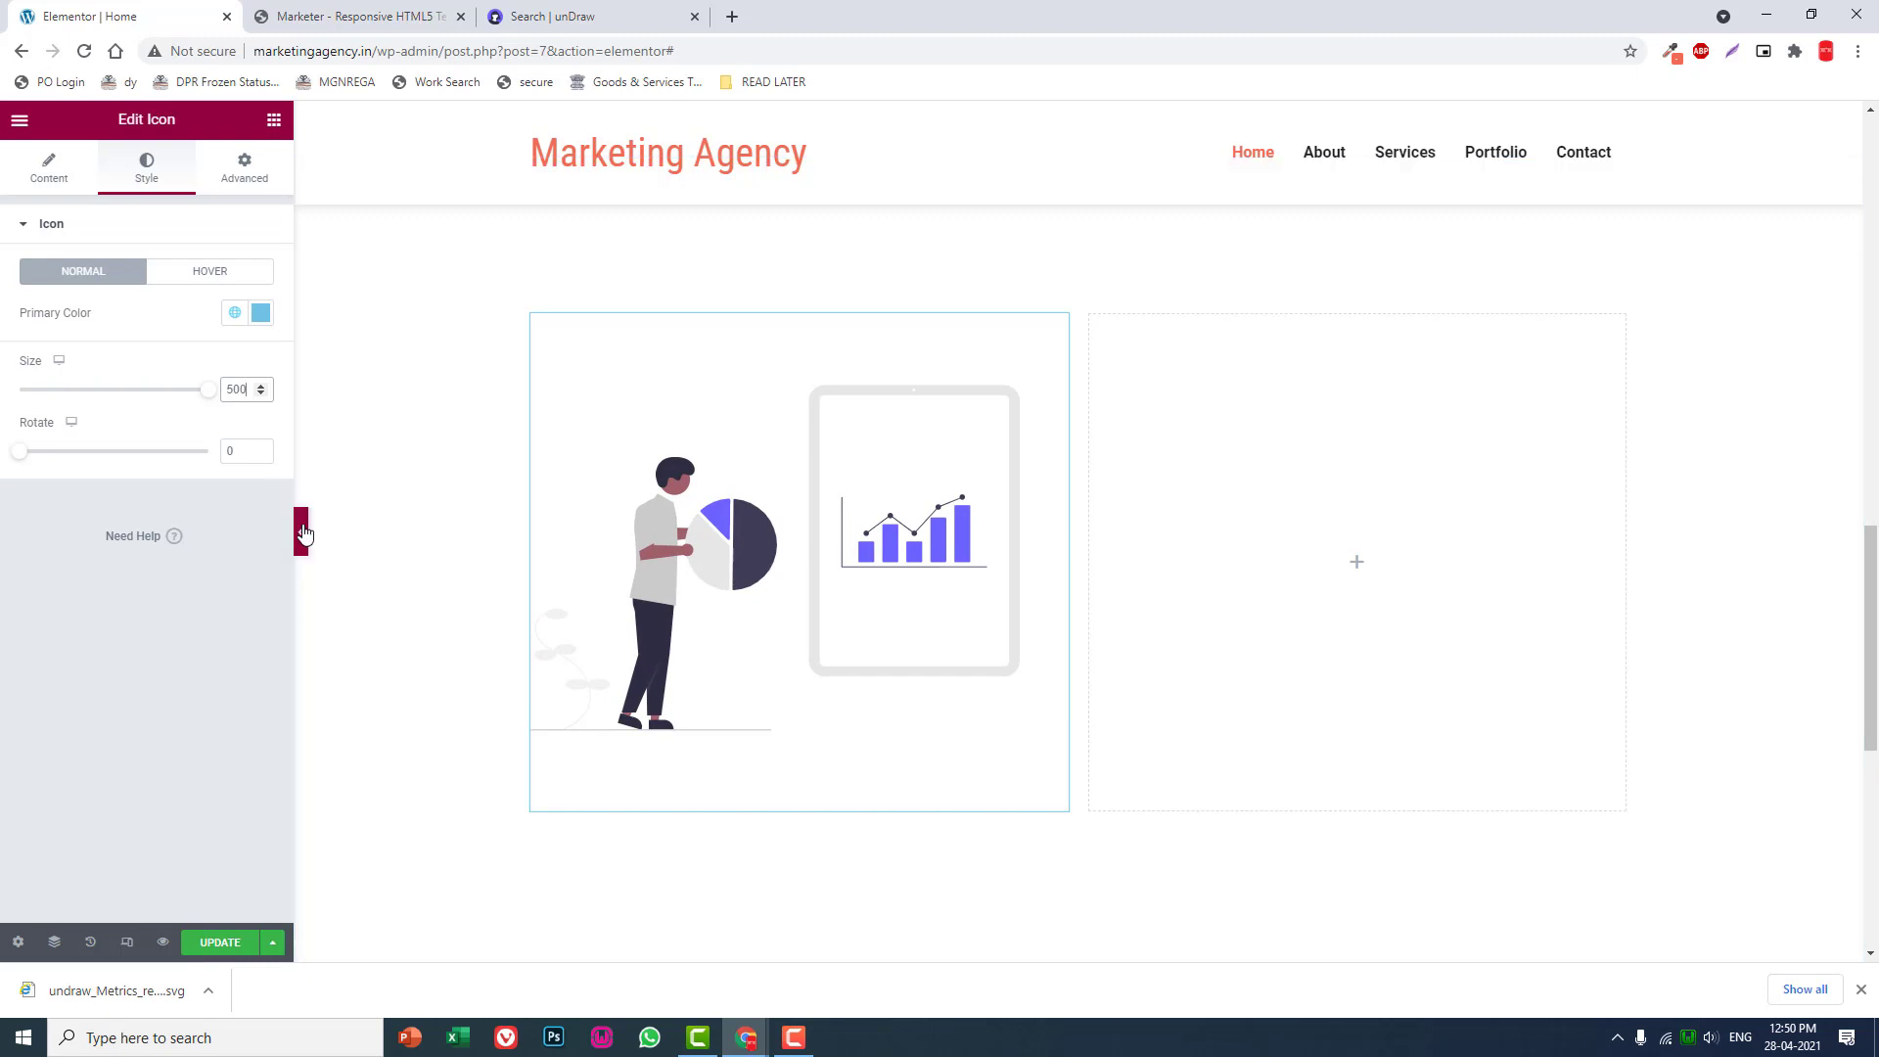
left_click(302, 533)
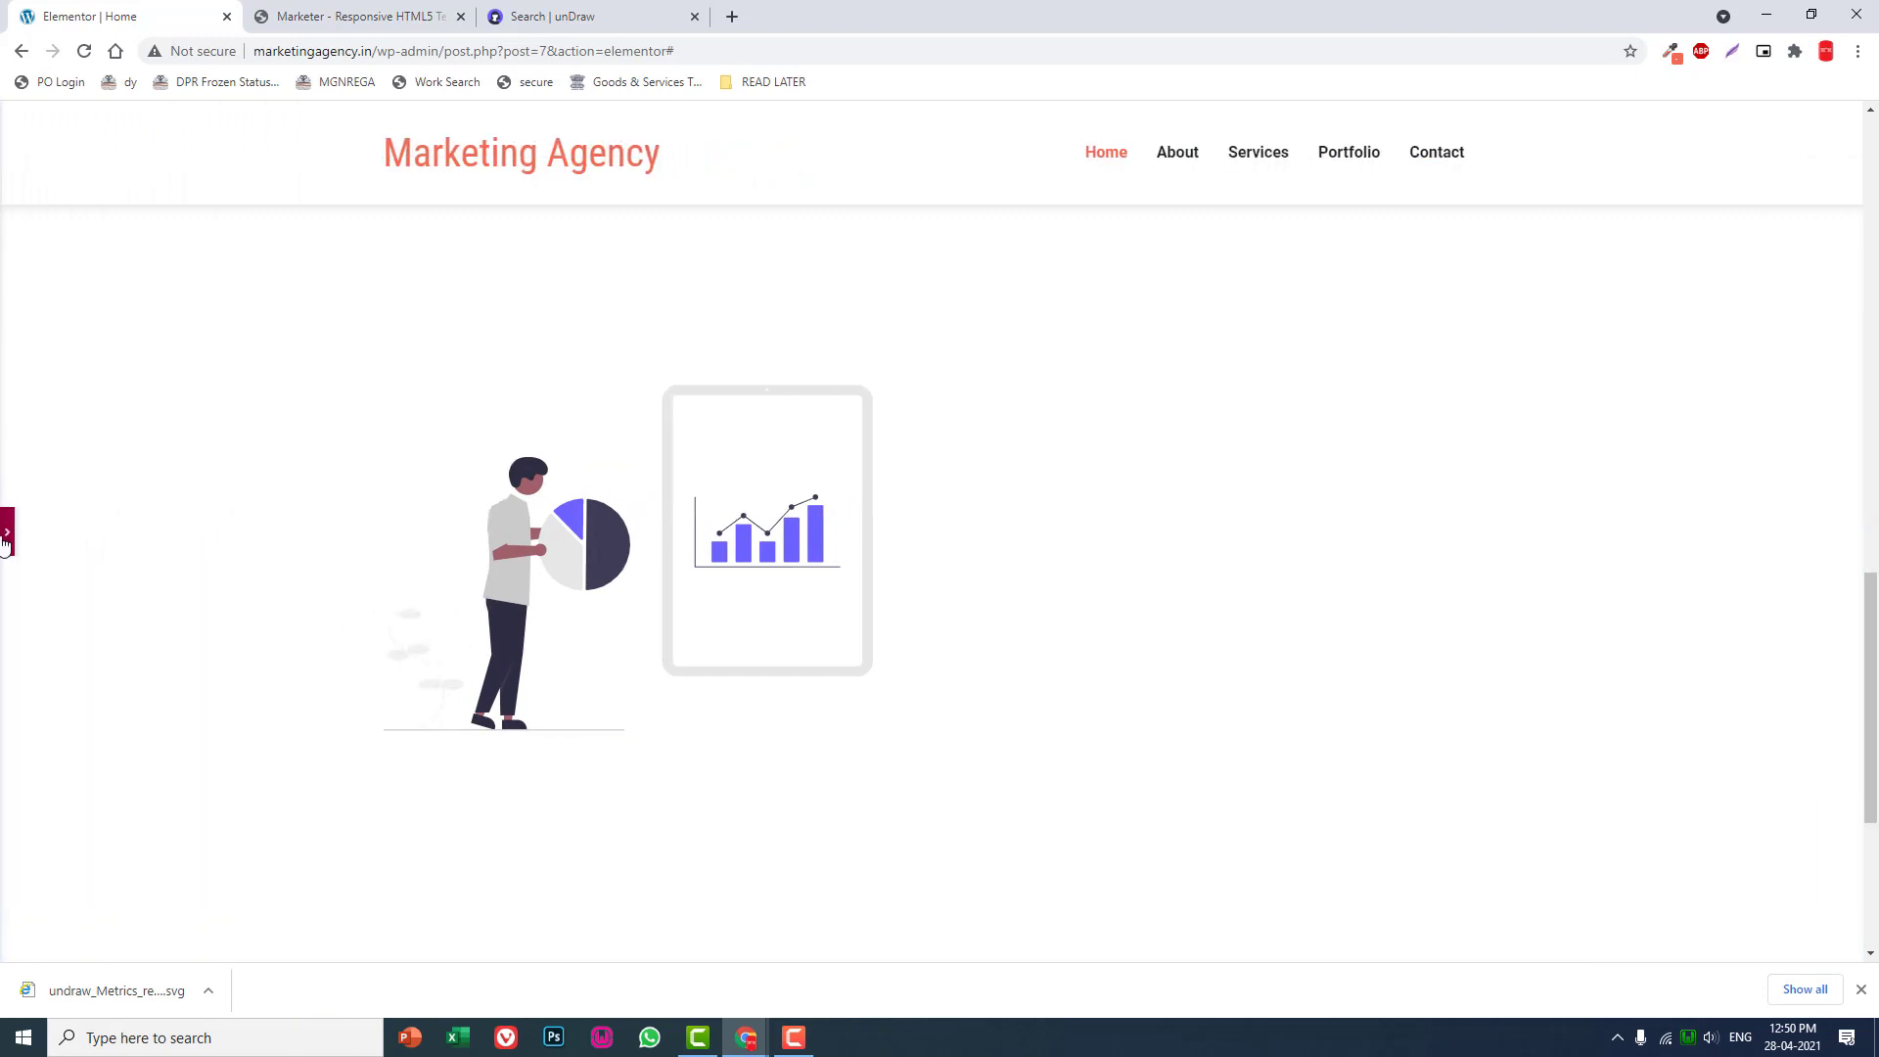
left_click(6, 535)
left_click(360, 16)
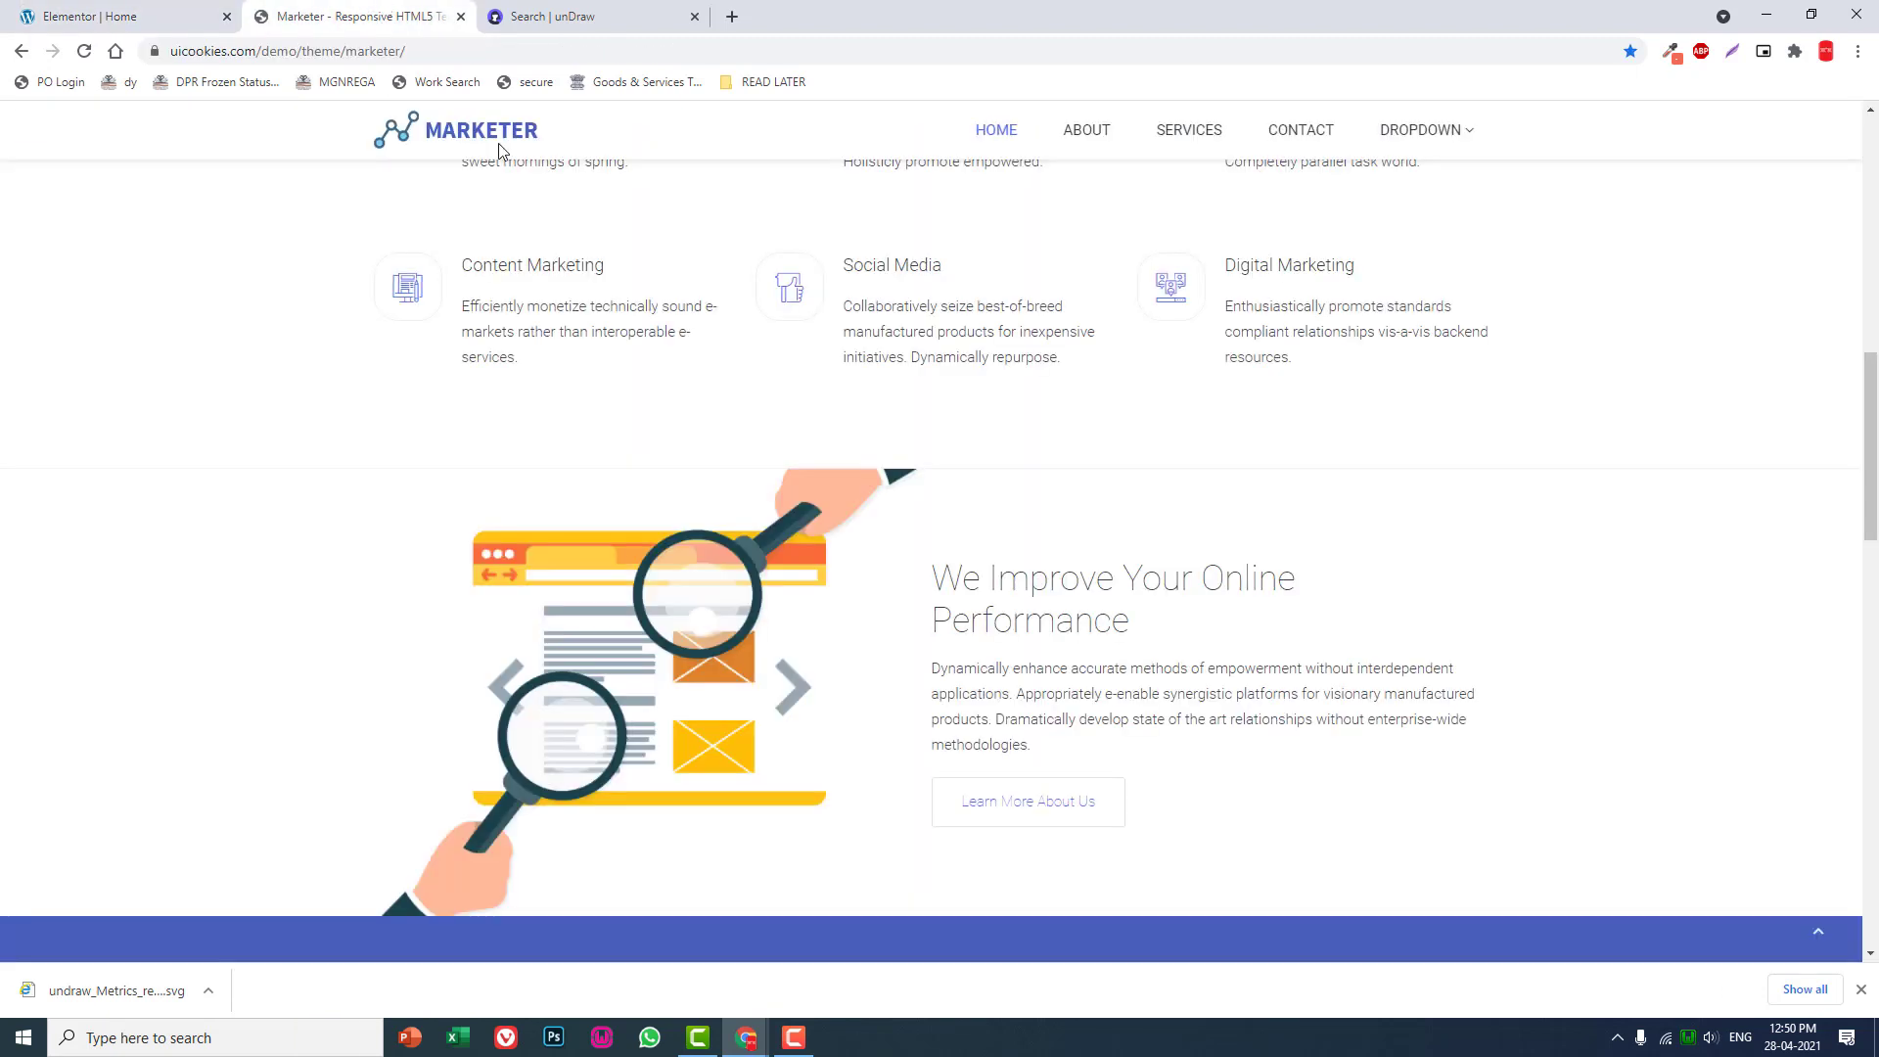
left_click(177, 17)
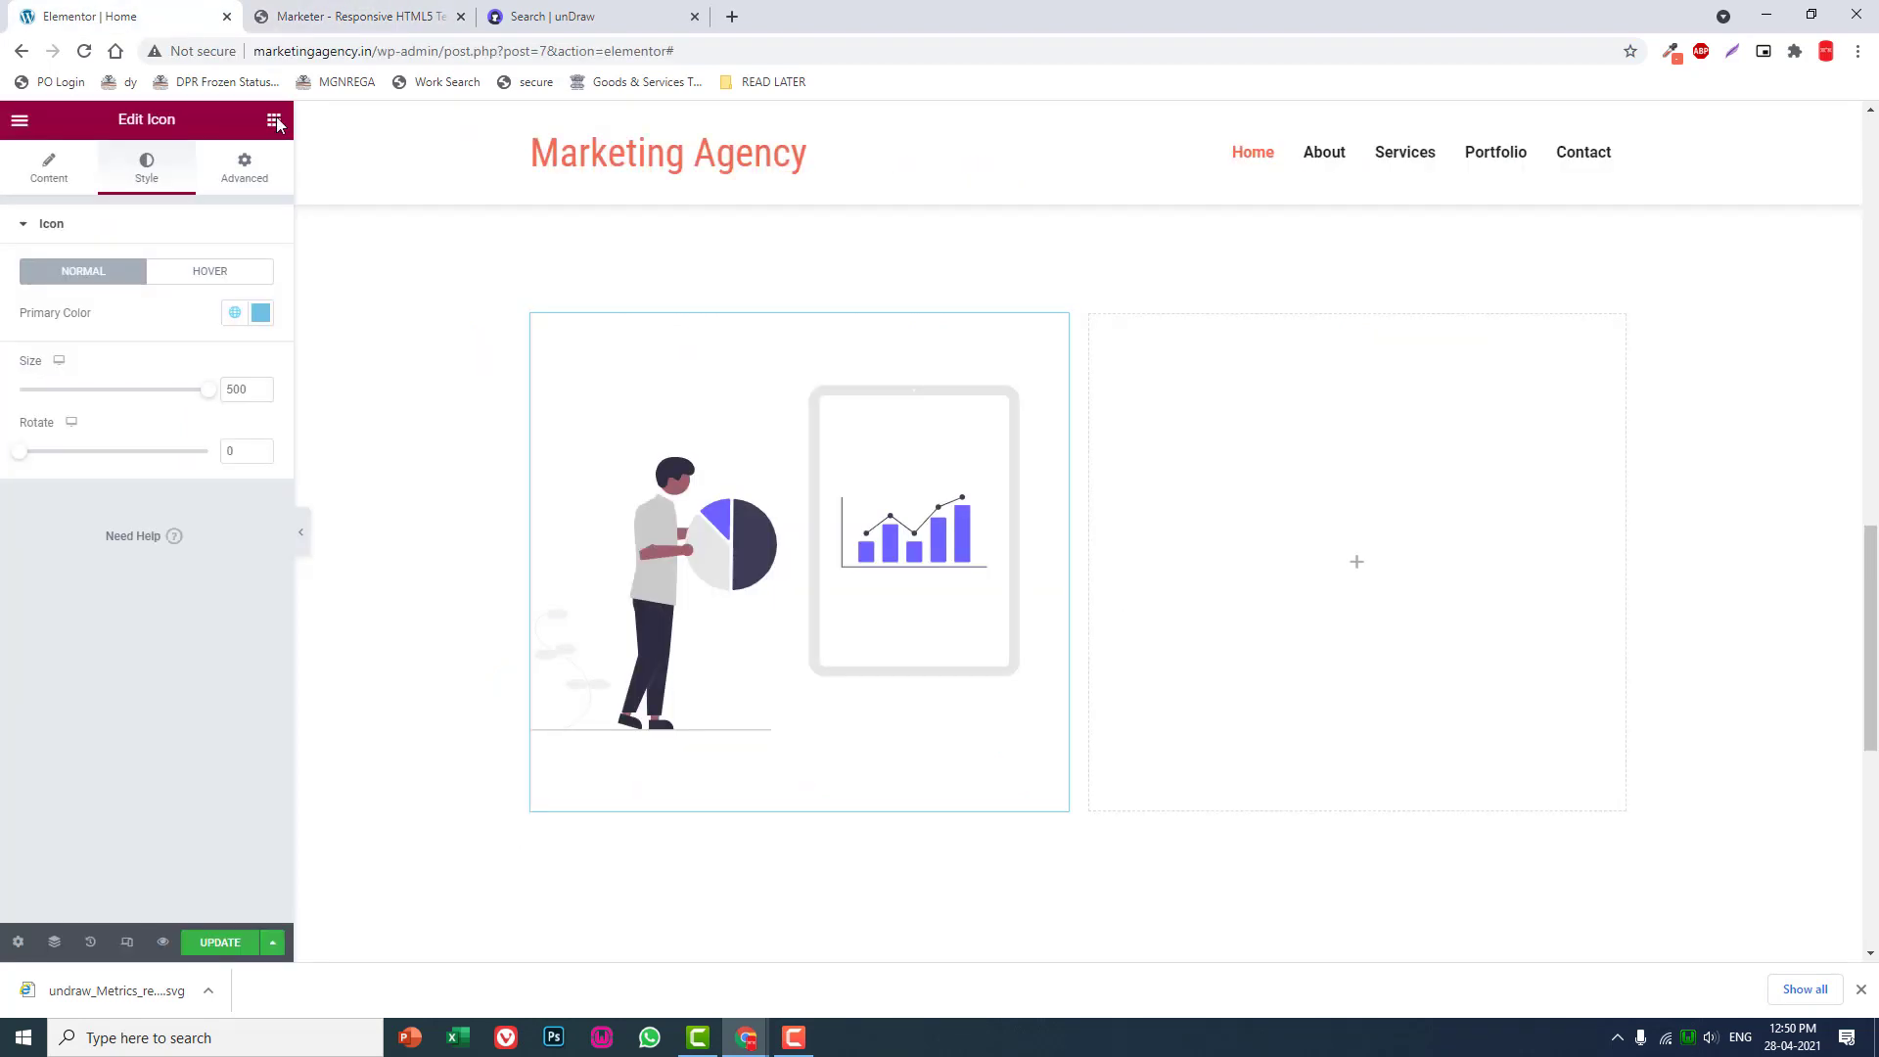
scroll(637, 372, "up", 4)
scroll(637, 372, "up", 3)
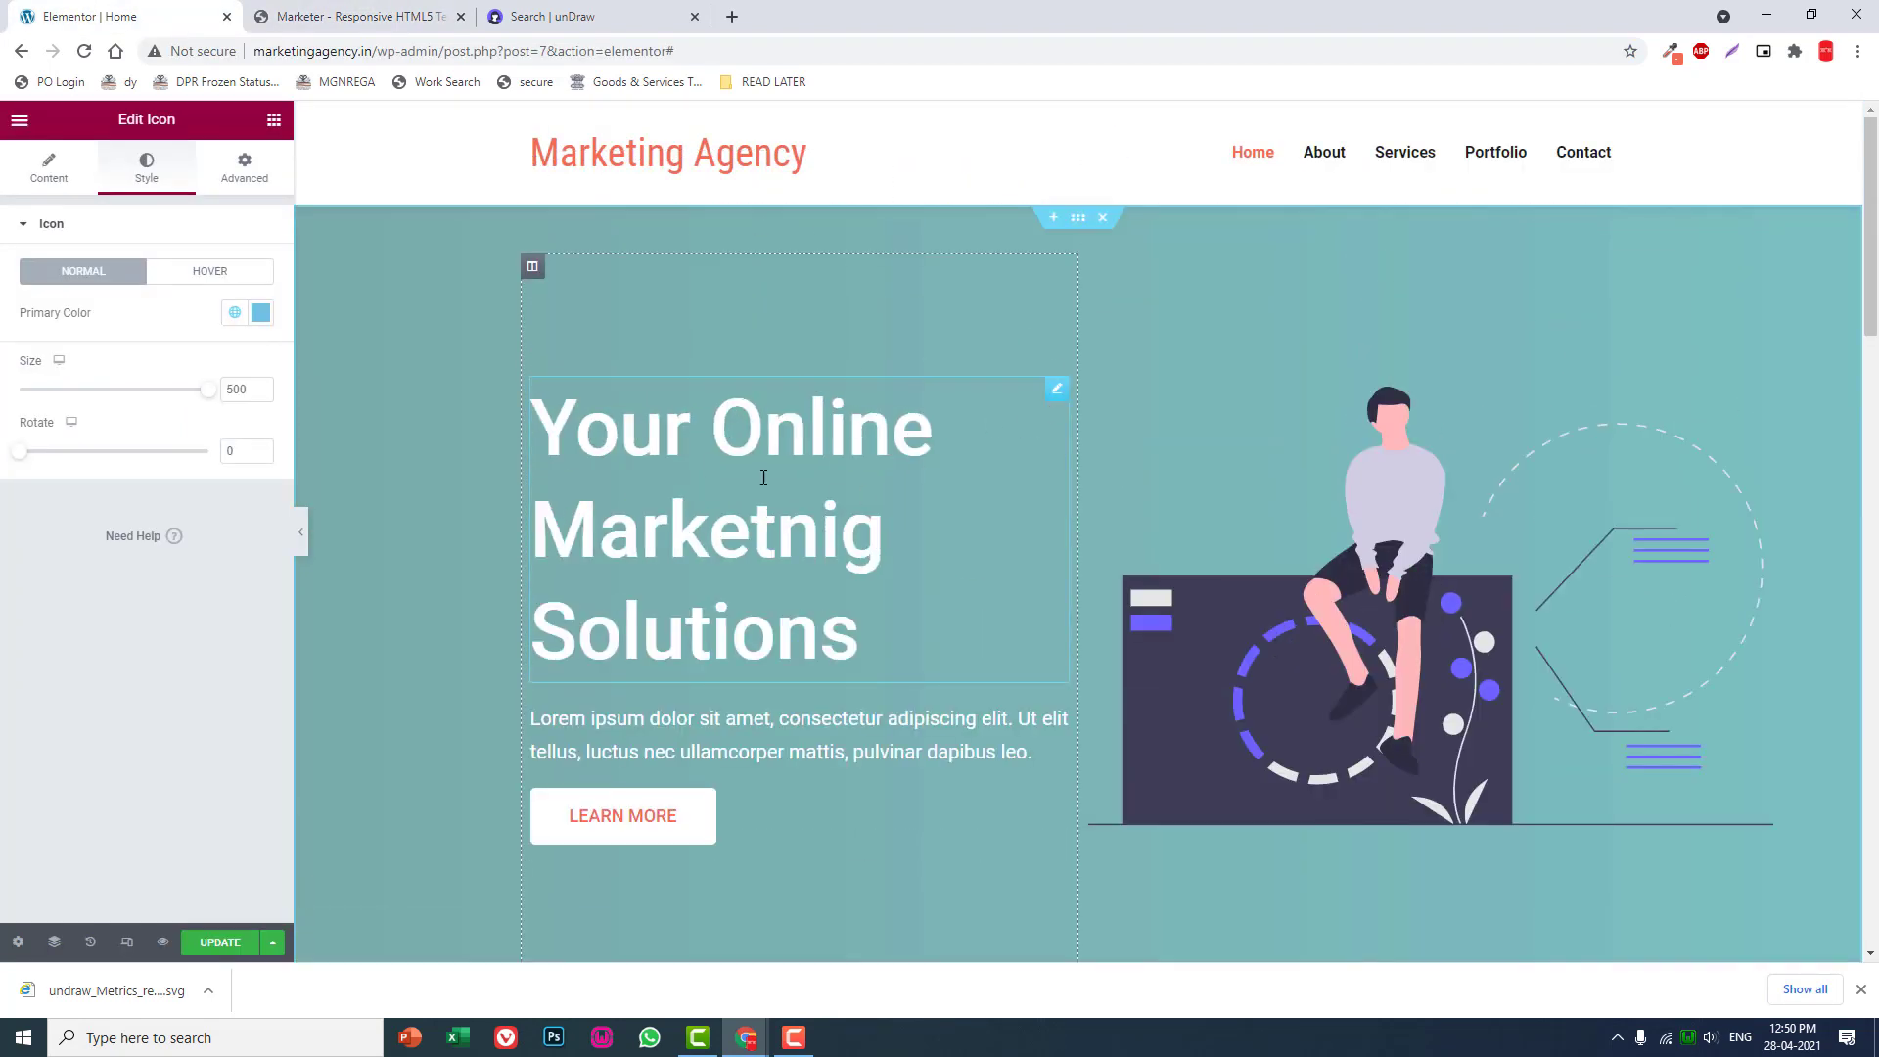
scroll(710, 461, "down", 5)
scroll(710, 461, "down", 5)
scroll(450, 181, "down", 3)
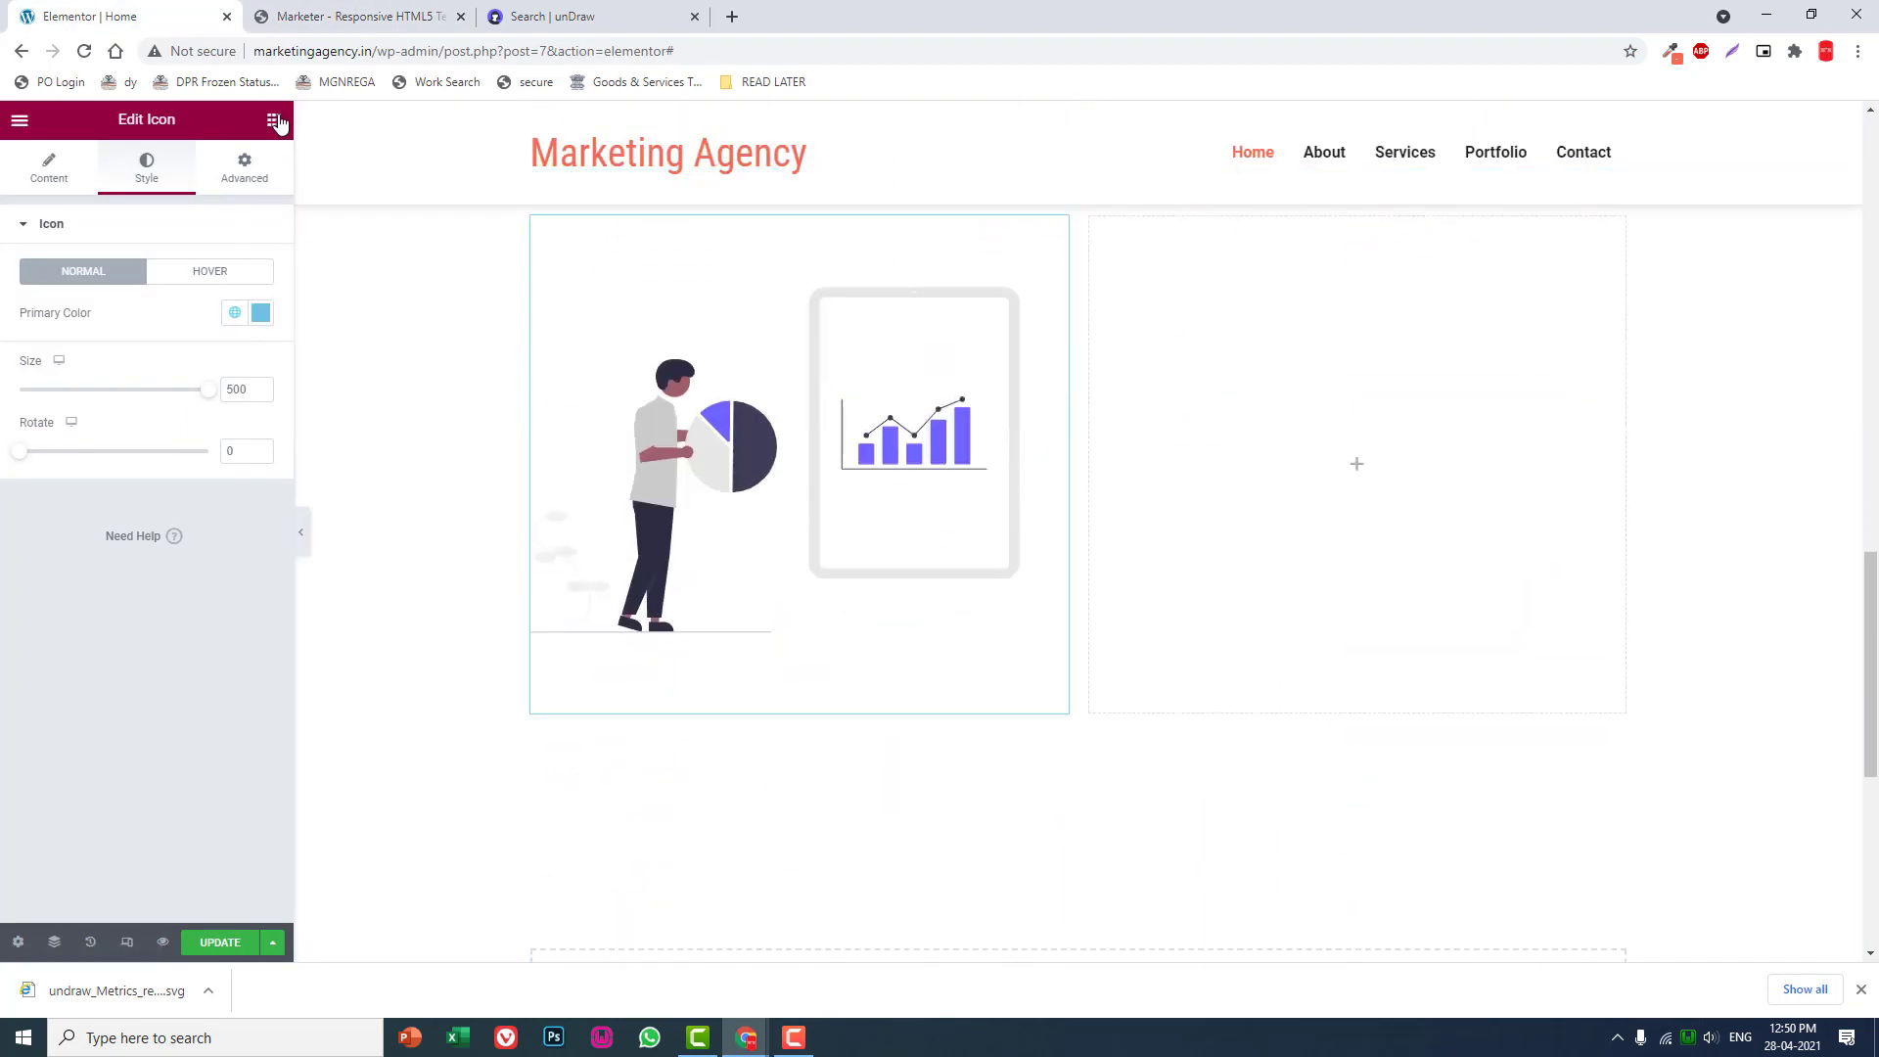
- Add a heading in the right column reading We Improve Your Online Performance, copied from the demo
left_click(274, 120)
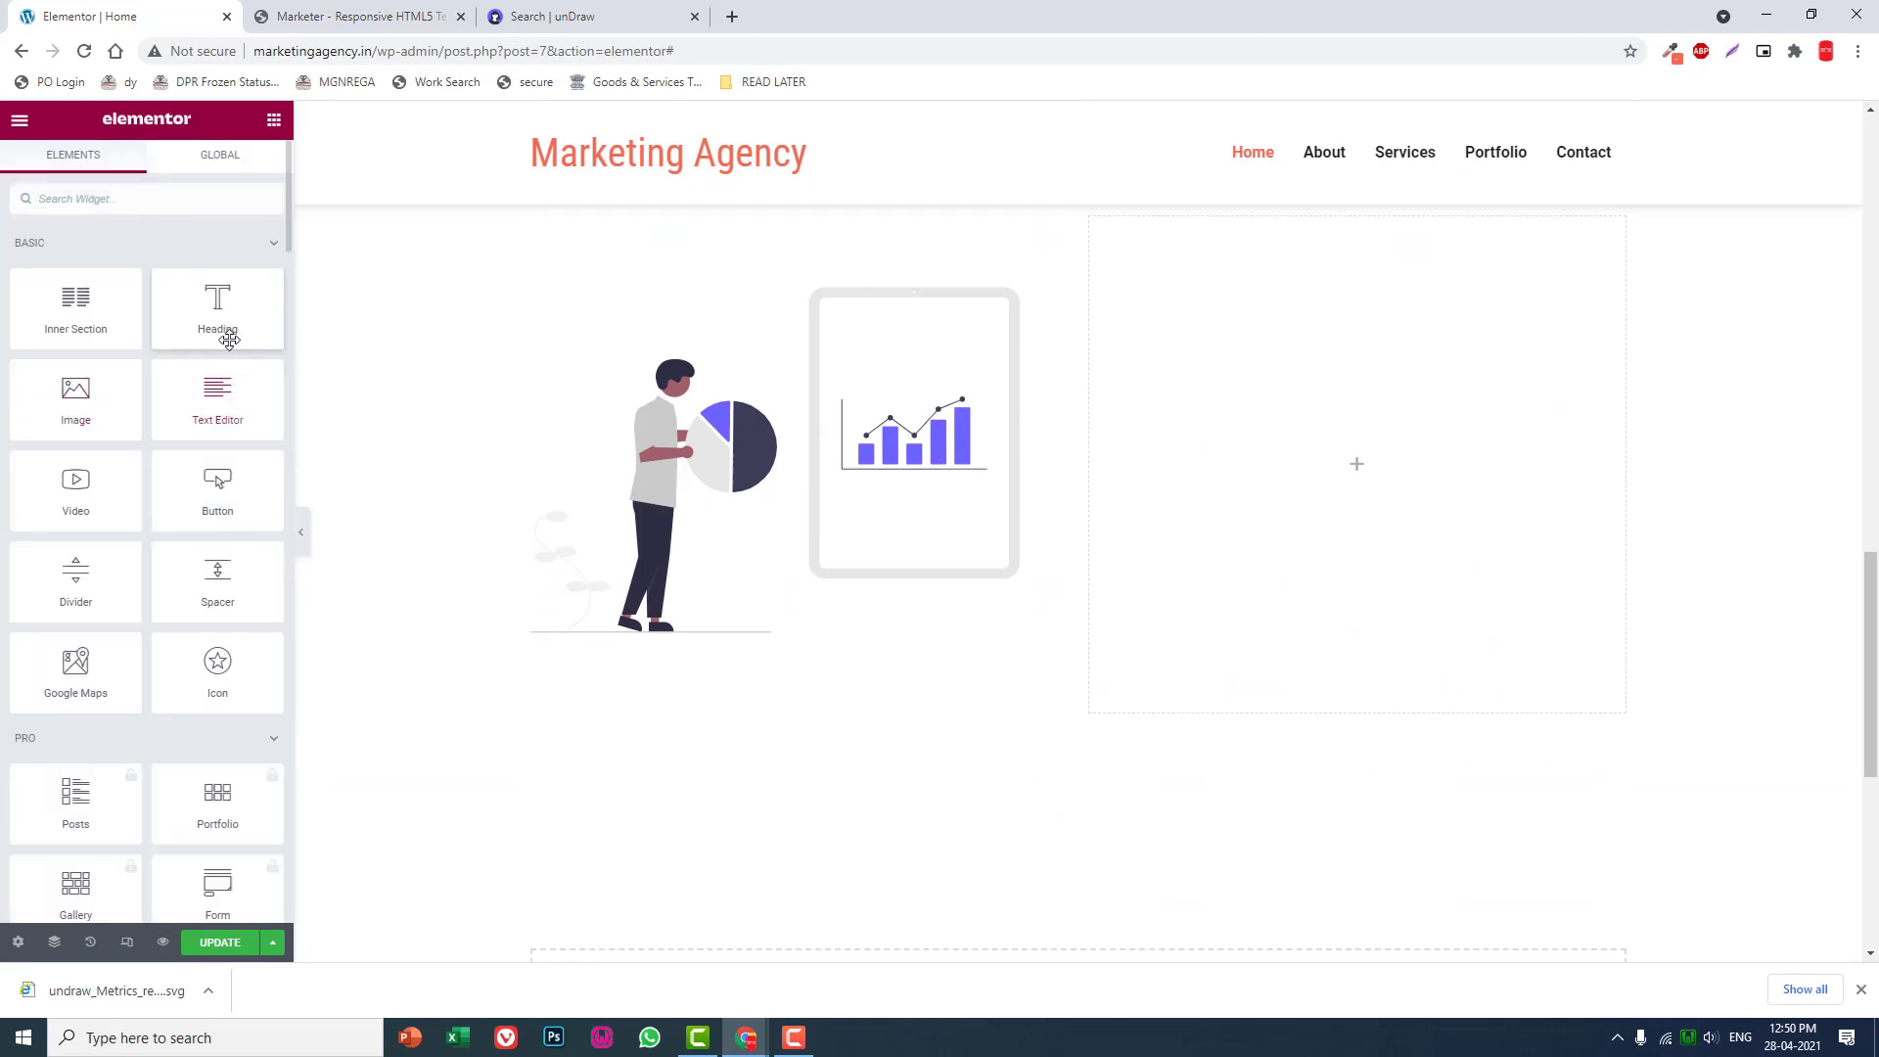
mouse_move(221, 315)
left_mouse_down()
mouse_move(1519, 499)
mouse_move(1368, 455)
left_mouse_up()
scroll(1250, 494, "up", 1)
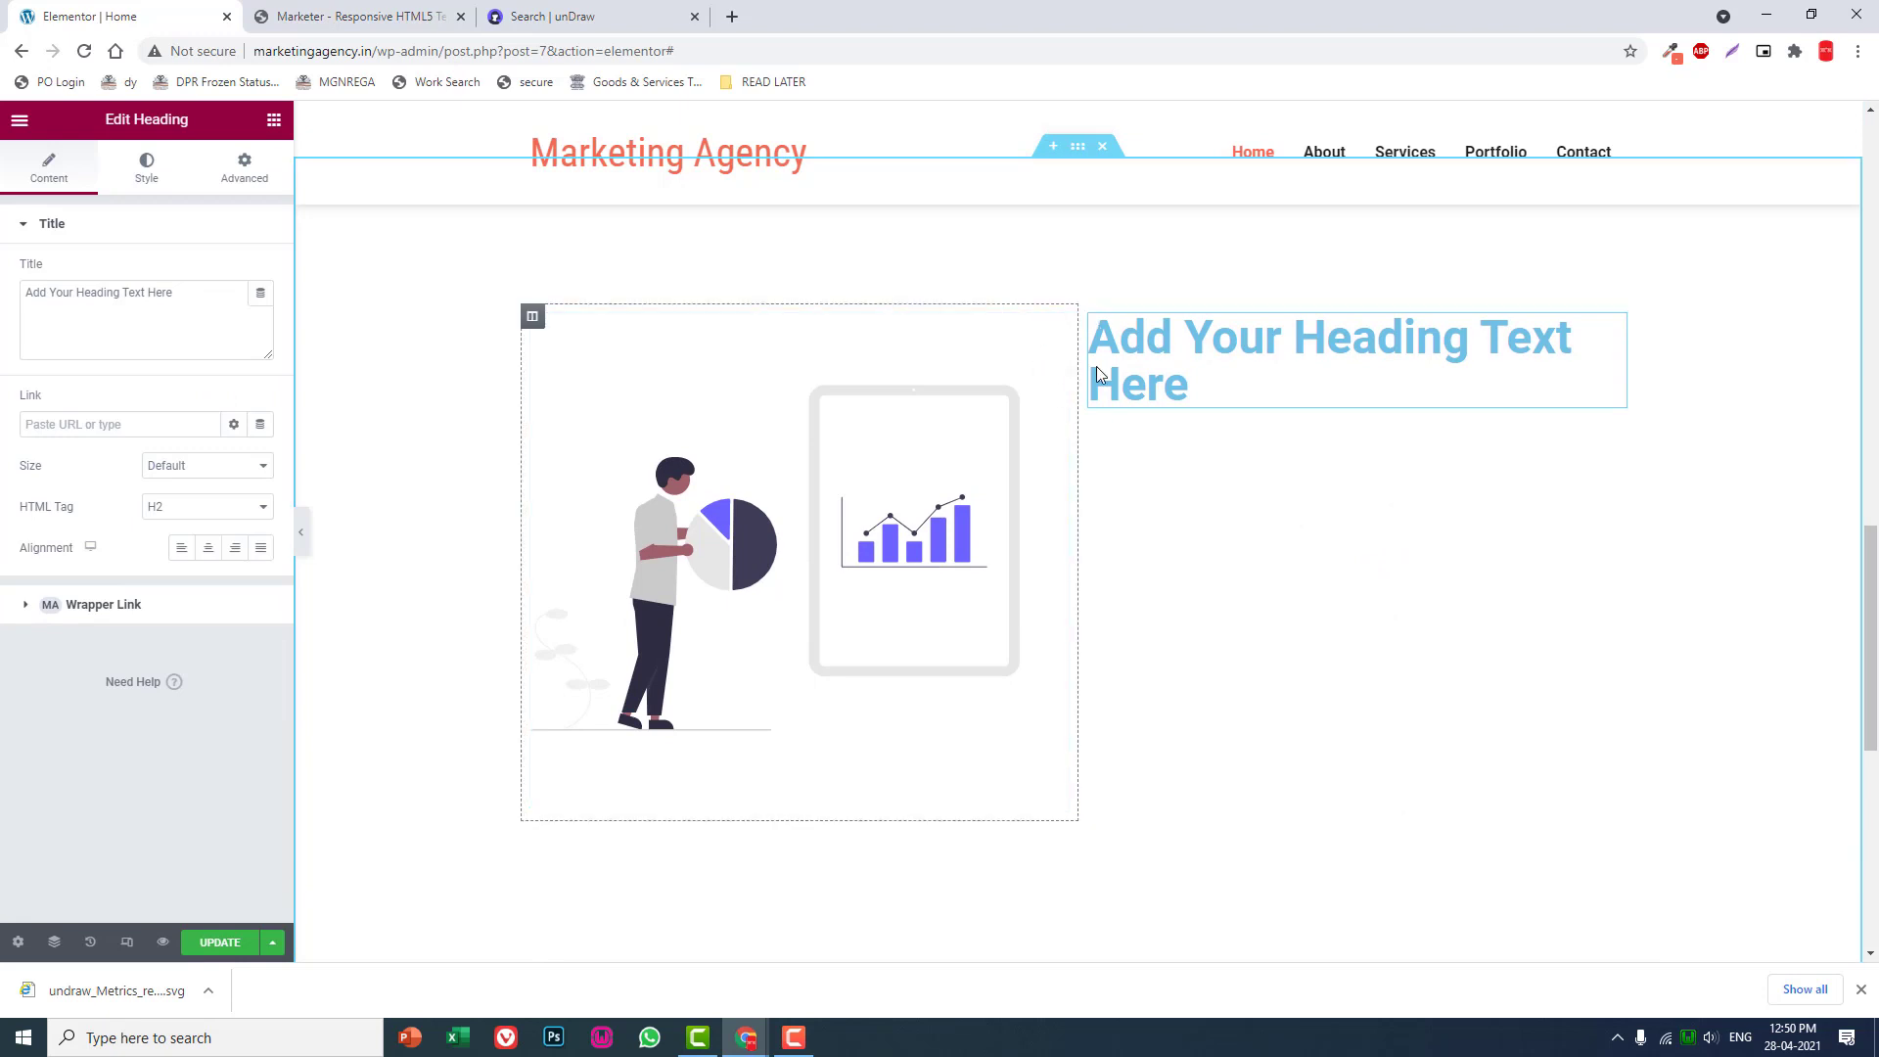
left_click(303, 12)
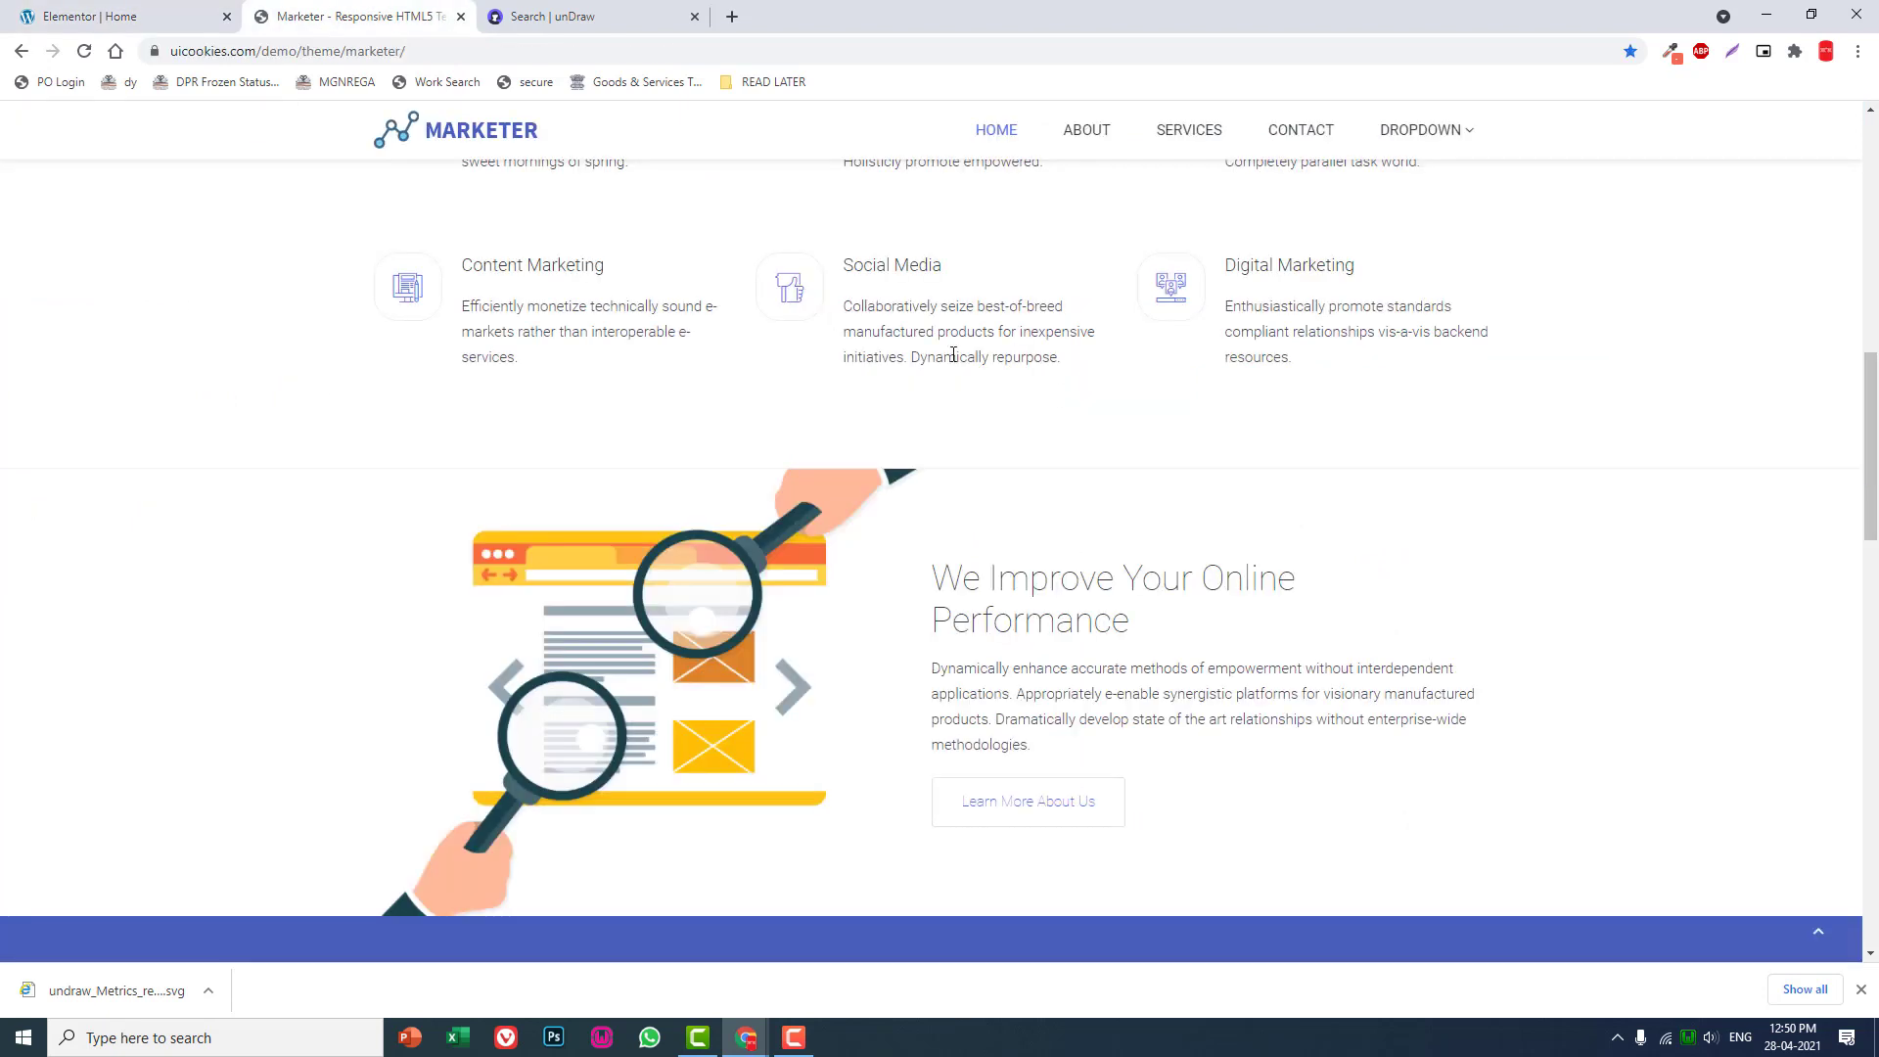
left_click_drag(1136, 635, 884, 552)
key("ctrl+c")
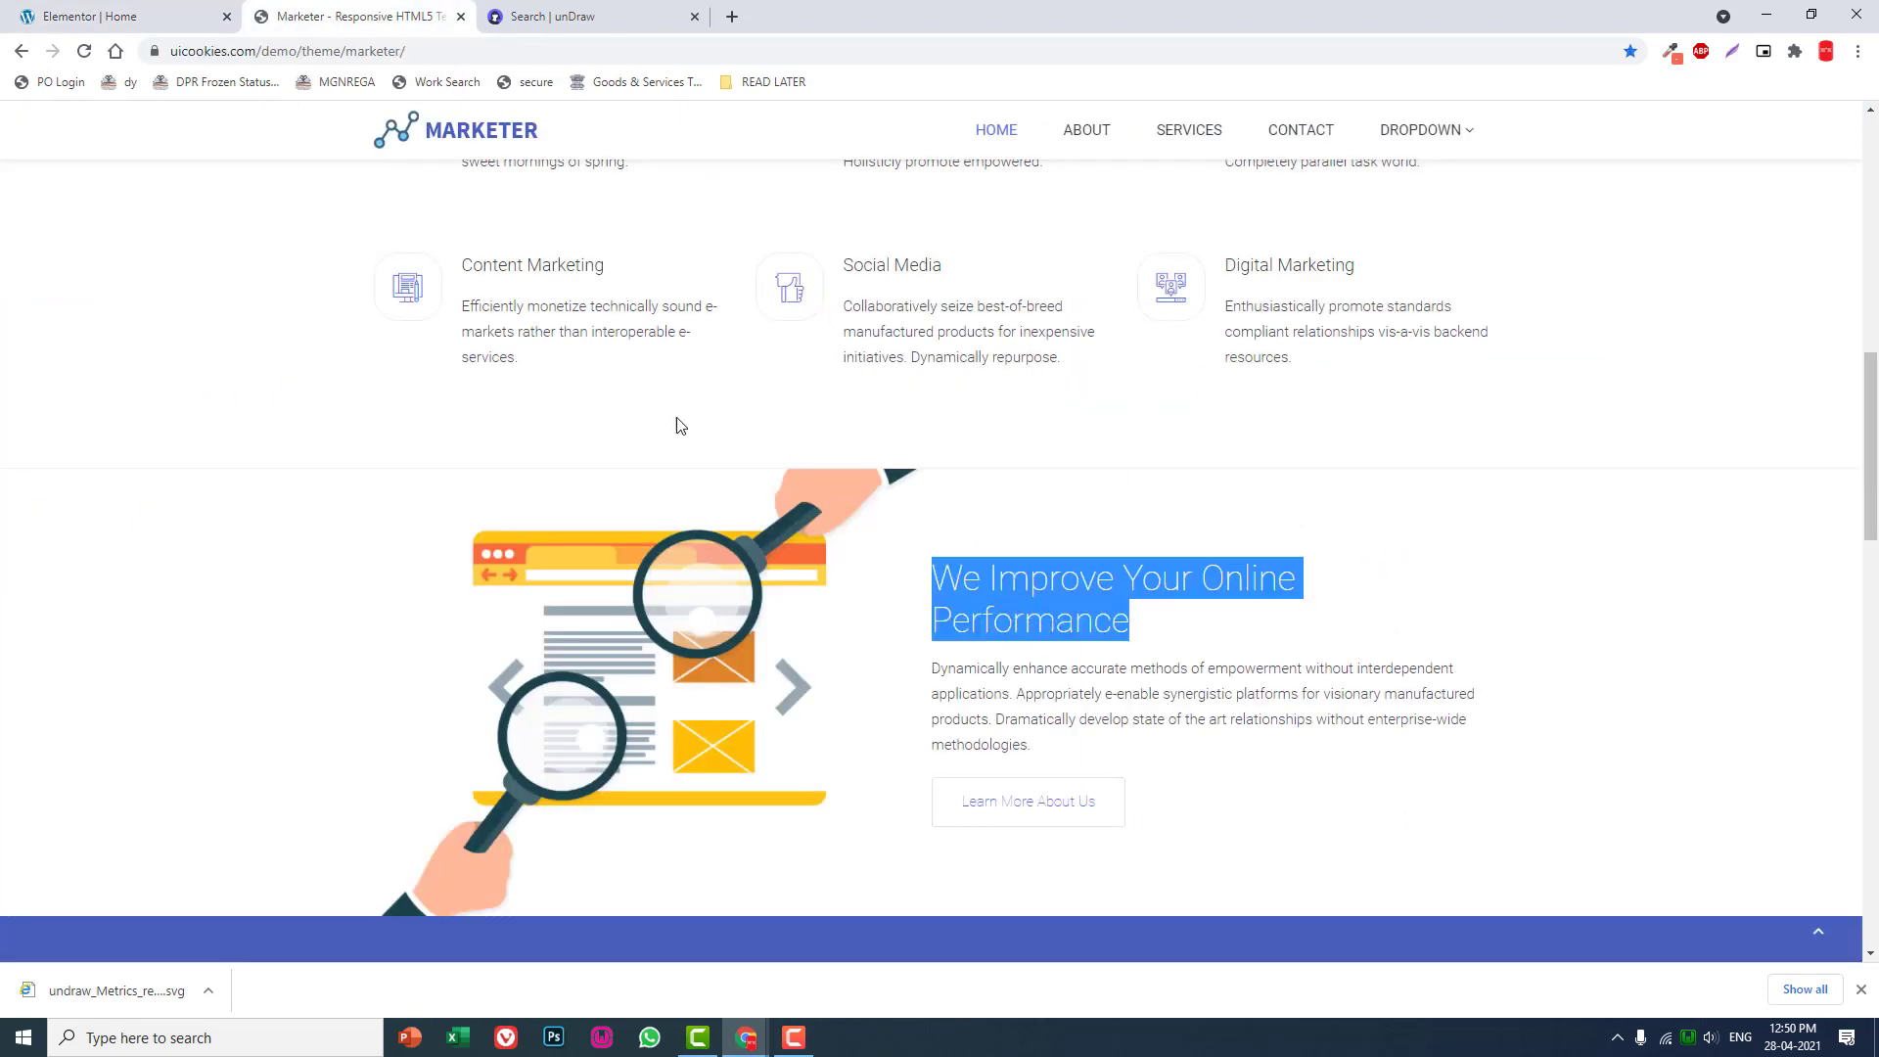
left_click(206, 17)
triple_click(148, 300)
key("ctrl+v")
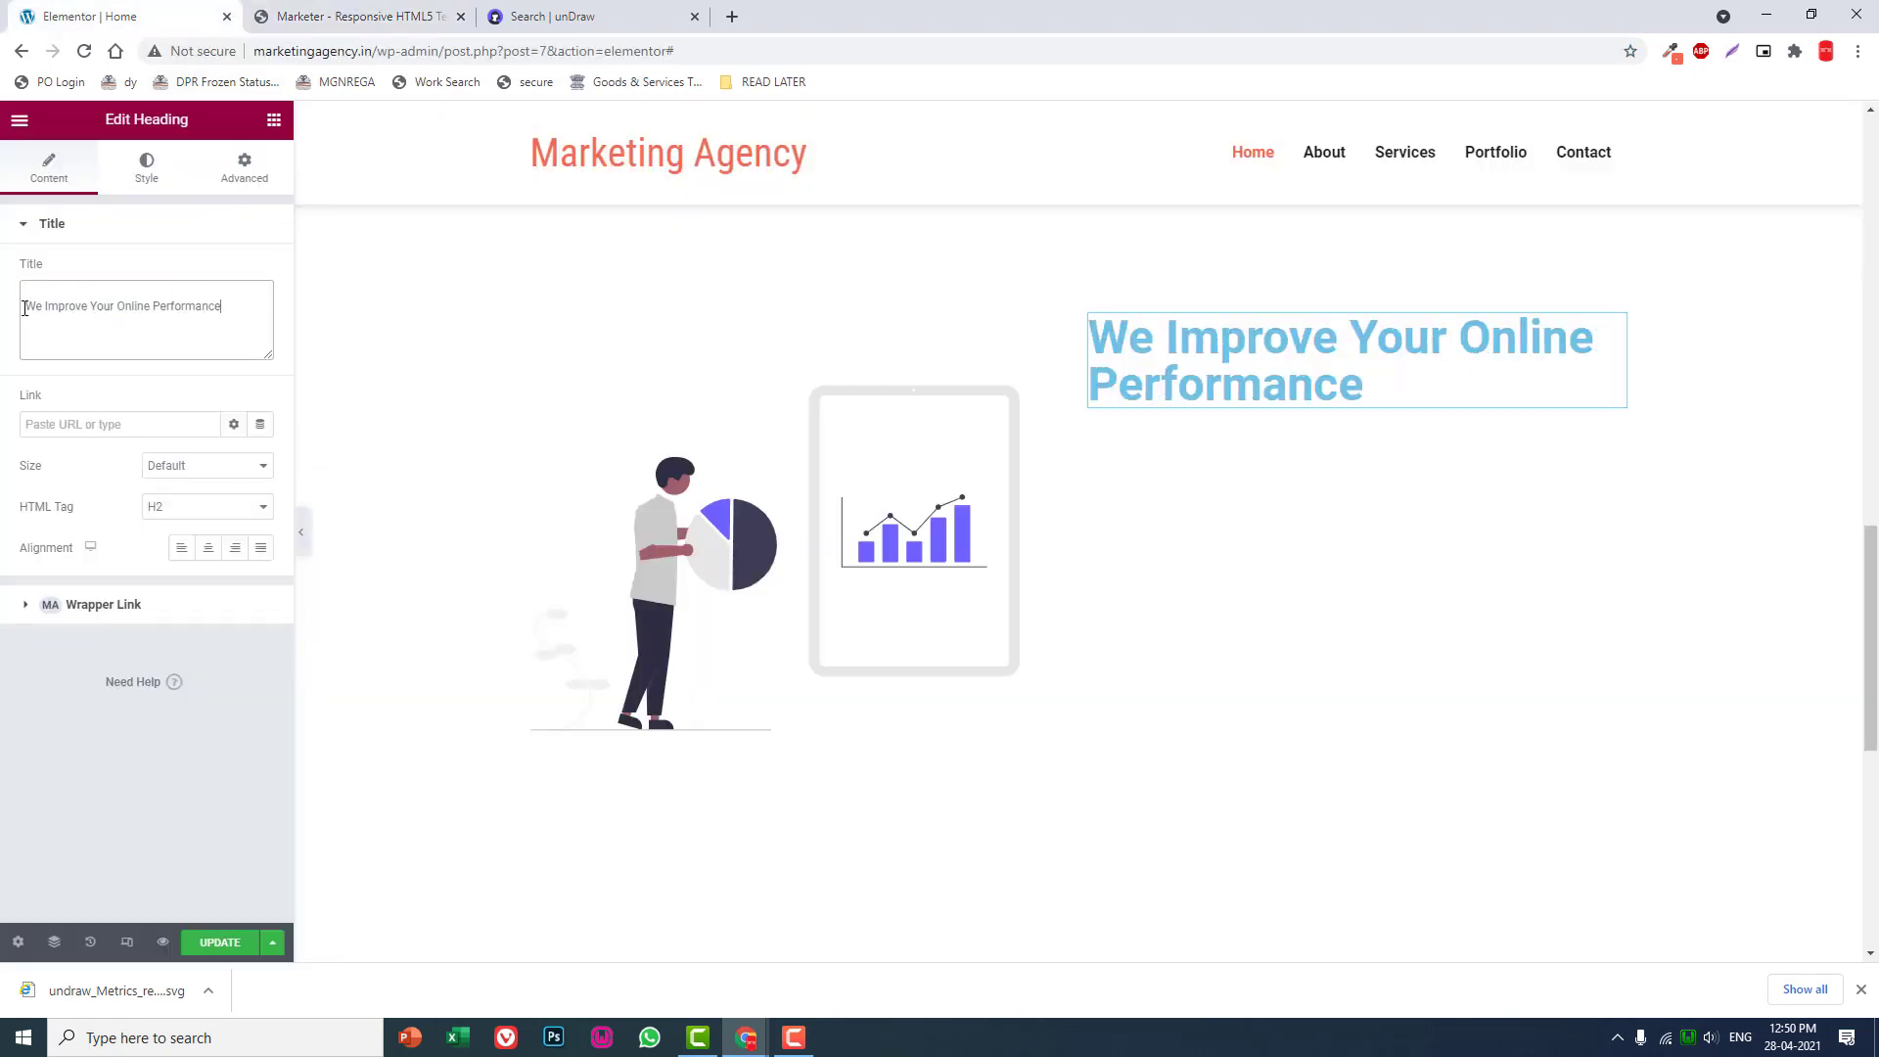
key("BackSpace")
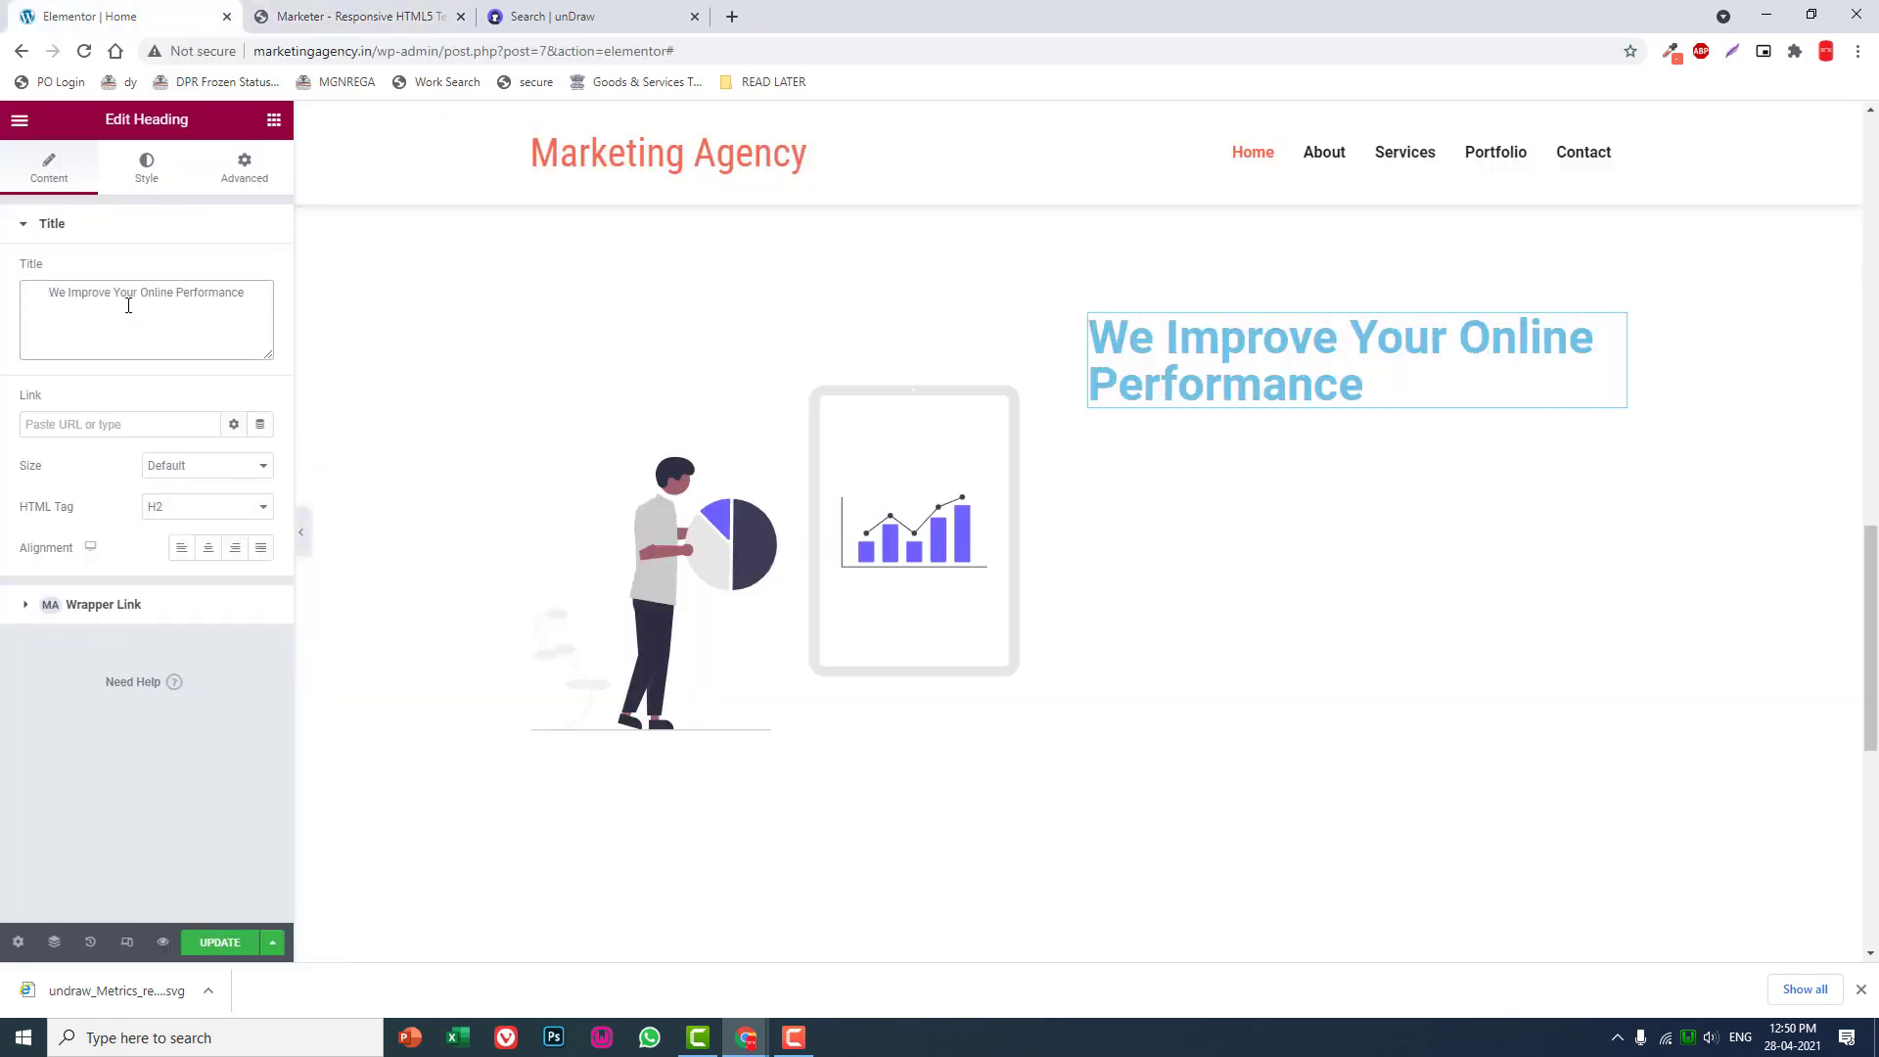
key("BackSpace")
- Make the heading black with line-height 1.3 and font weight 500
left_click(147, 168)
left_click(49, 482)
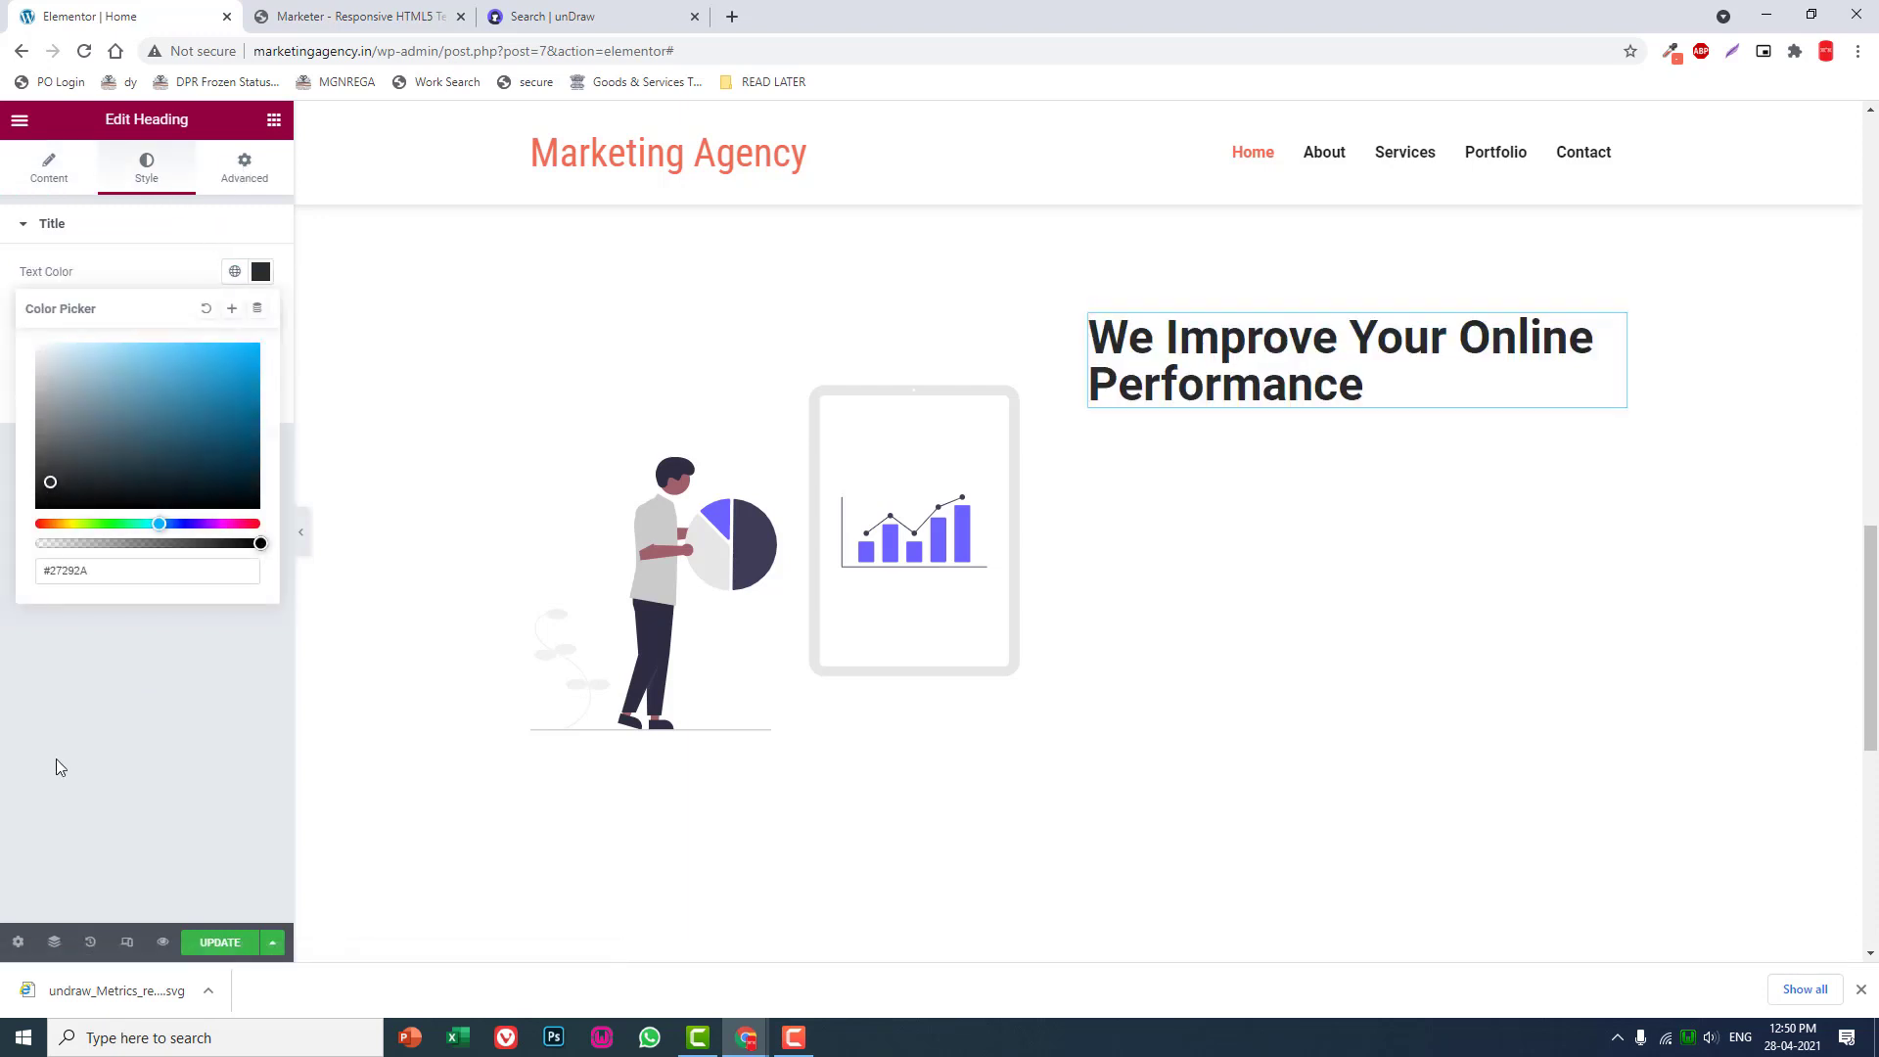
left_click(49, 795)
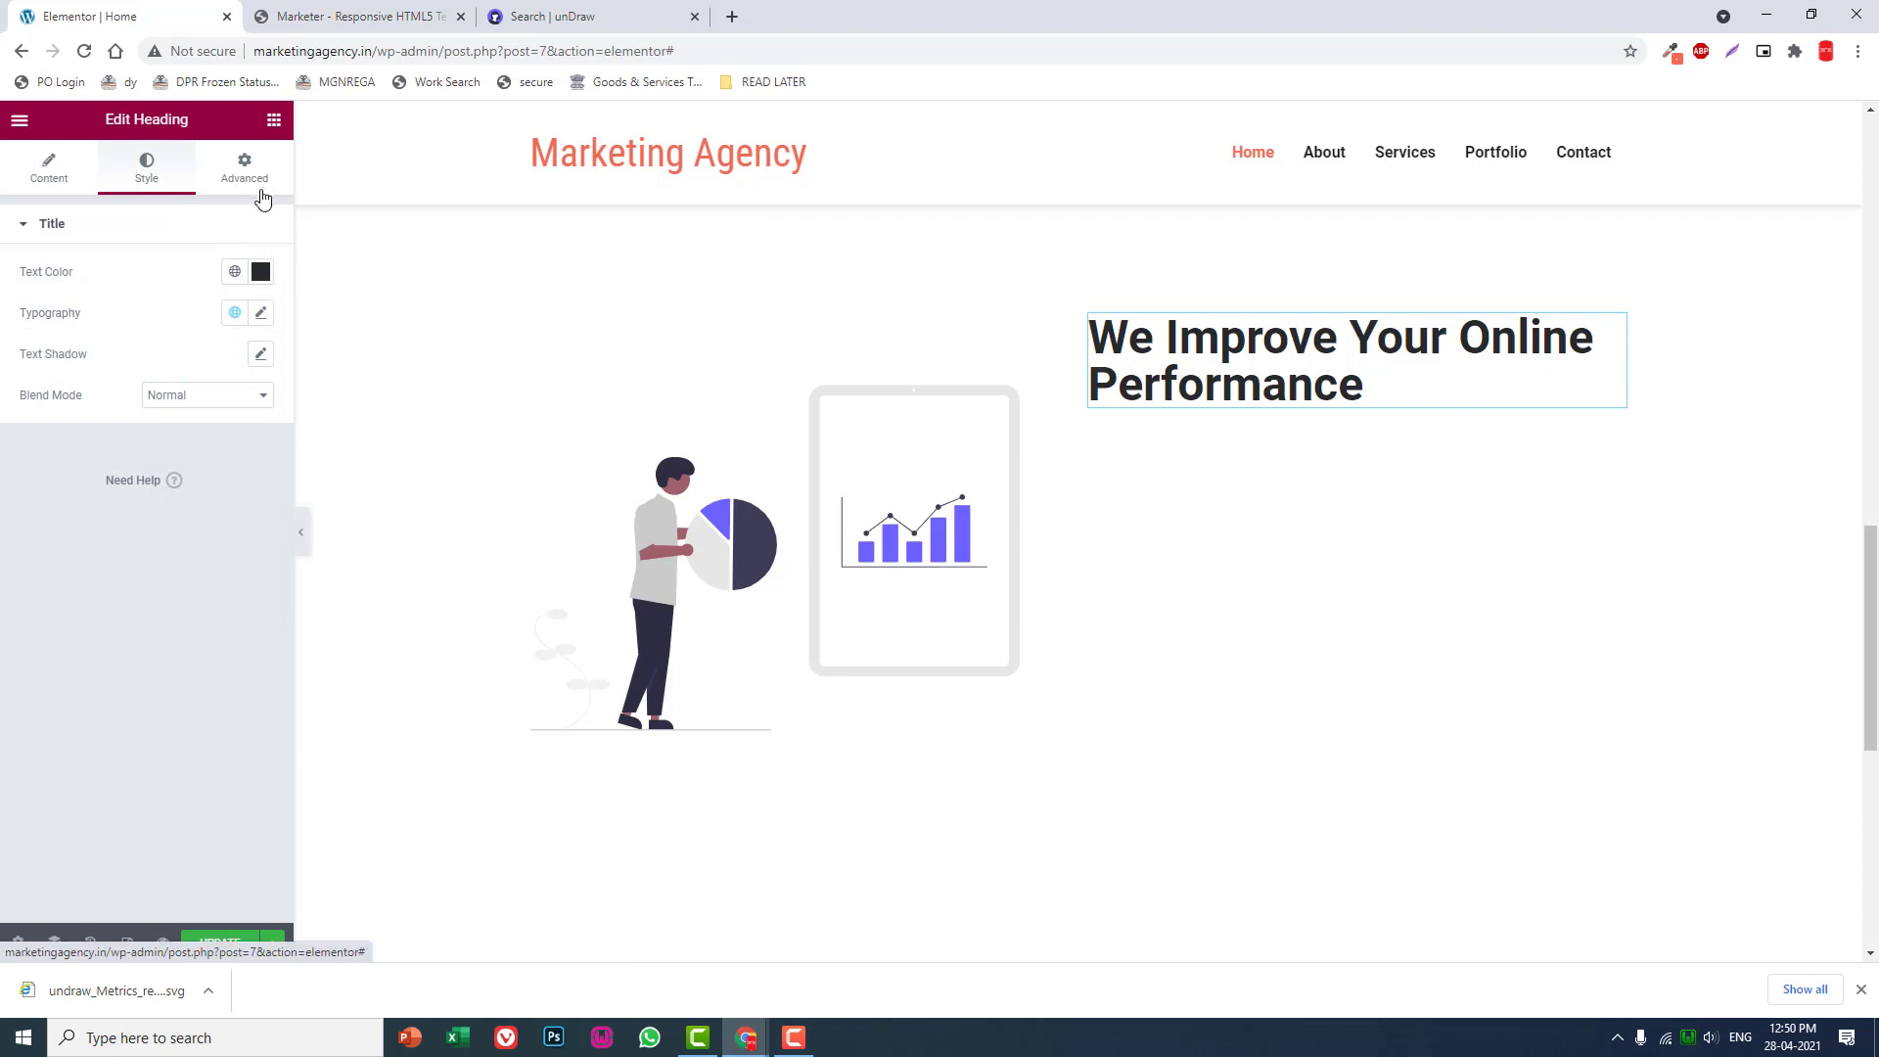
left_click(262, 317)
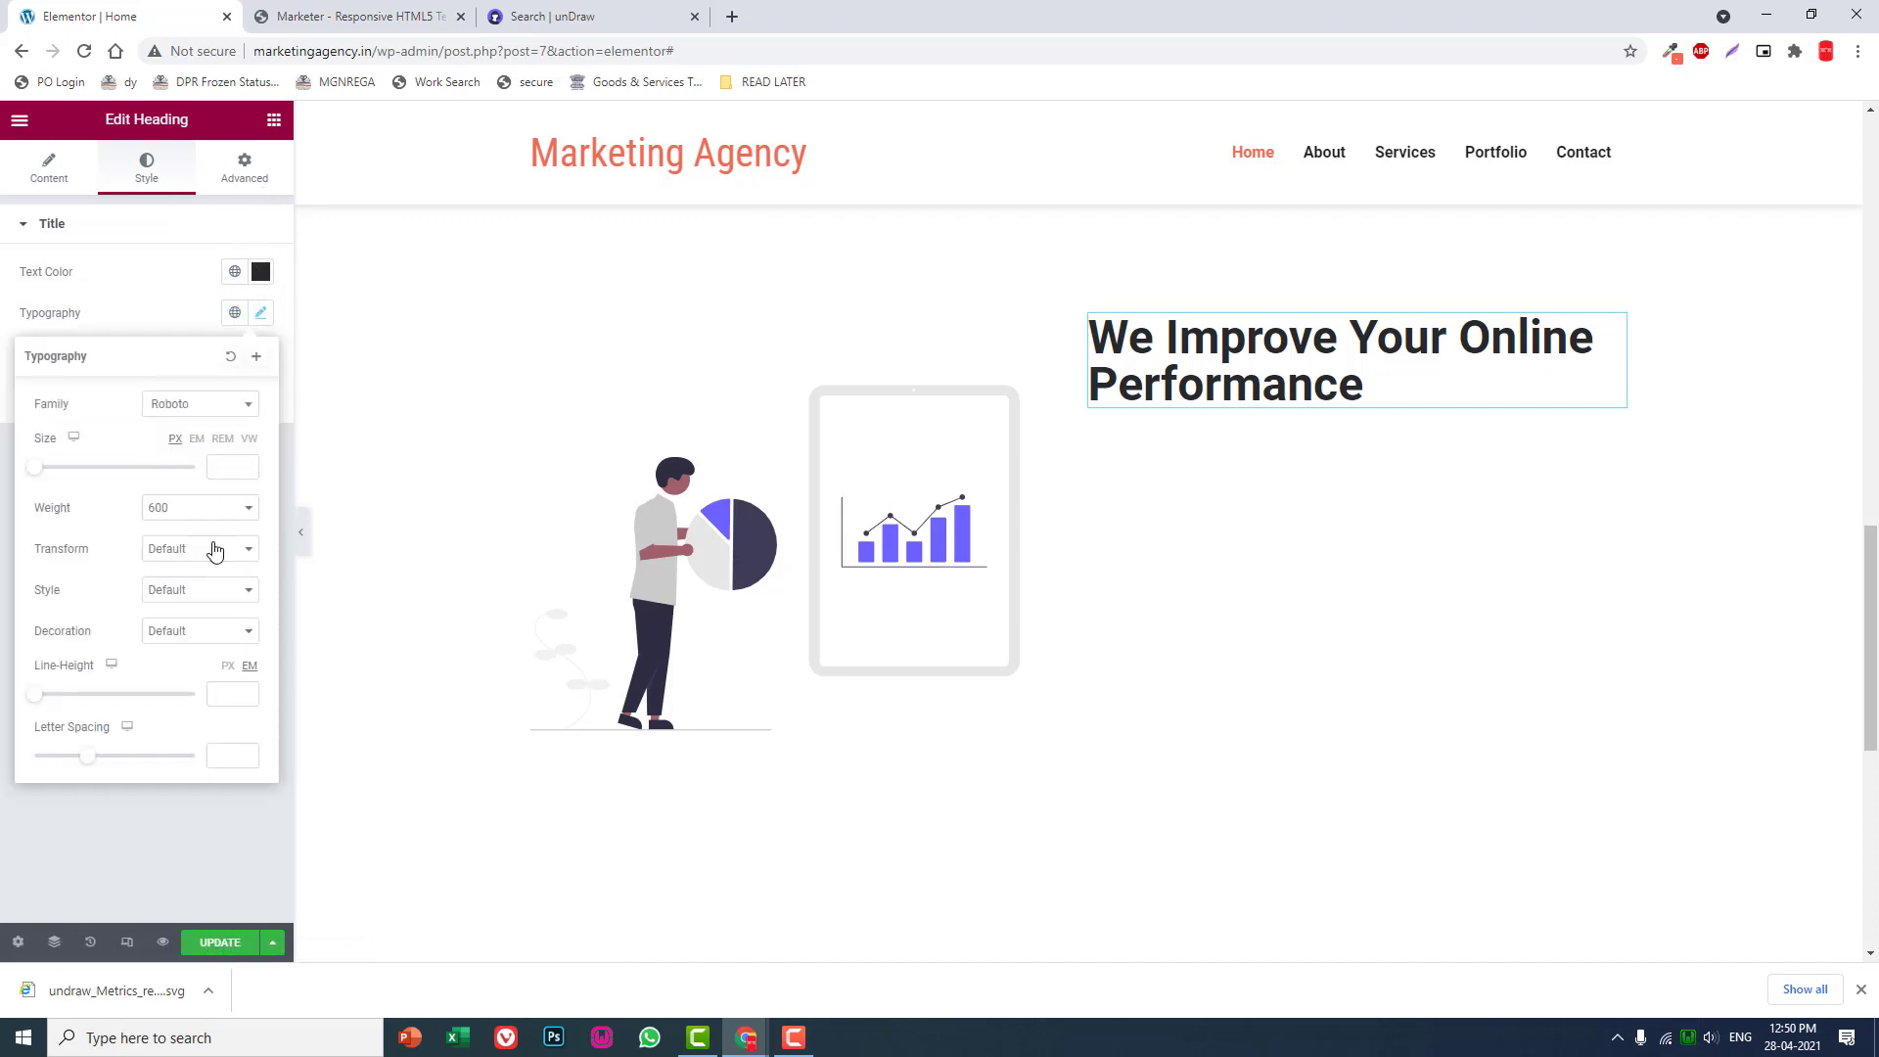
left_click(220, 696)
type("1.3")
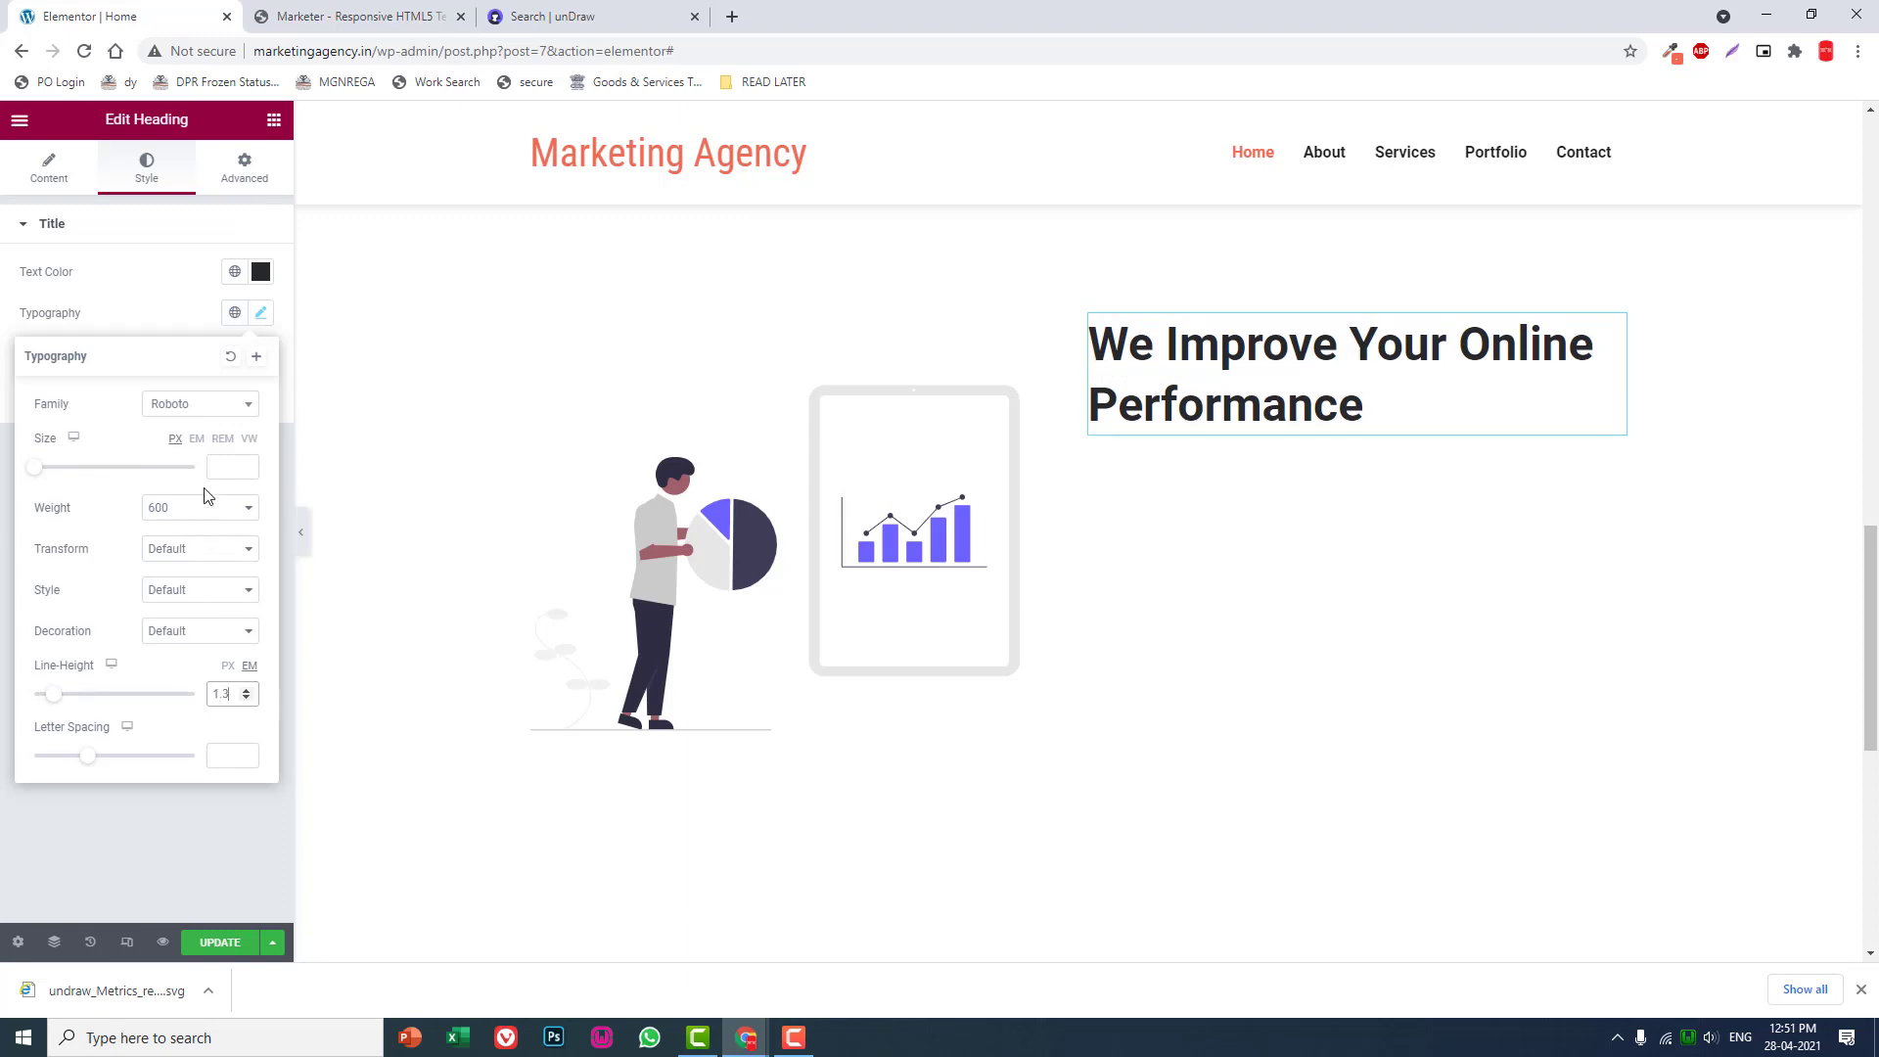
left_click(196, 515)
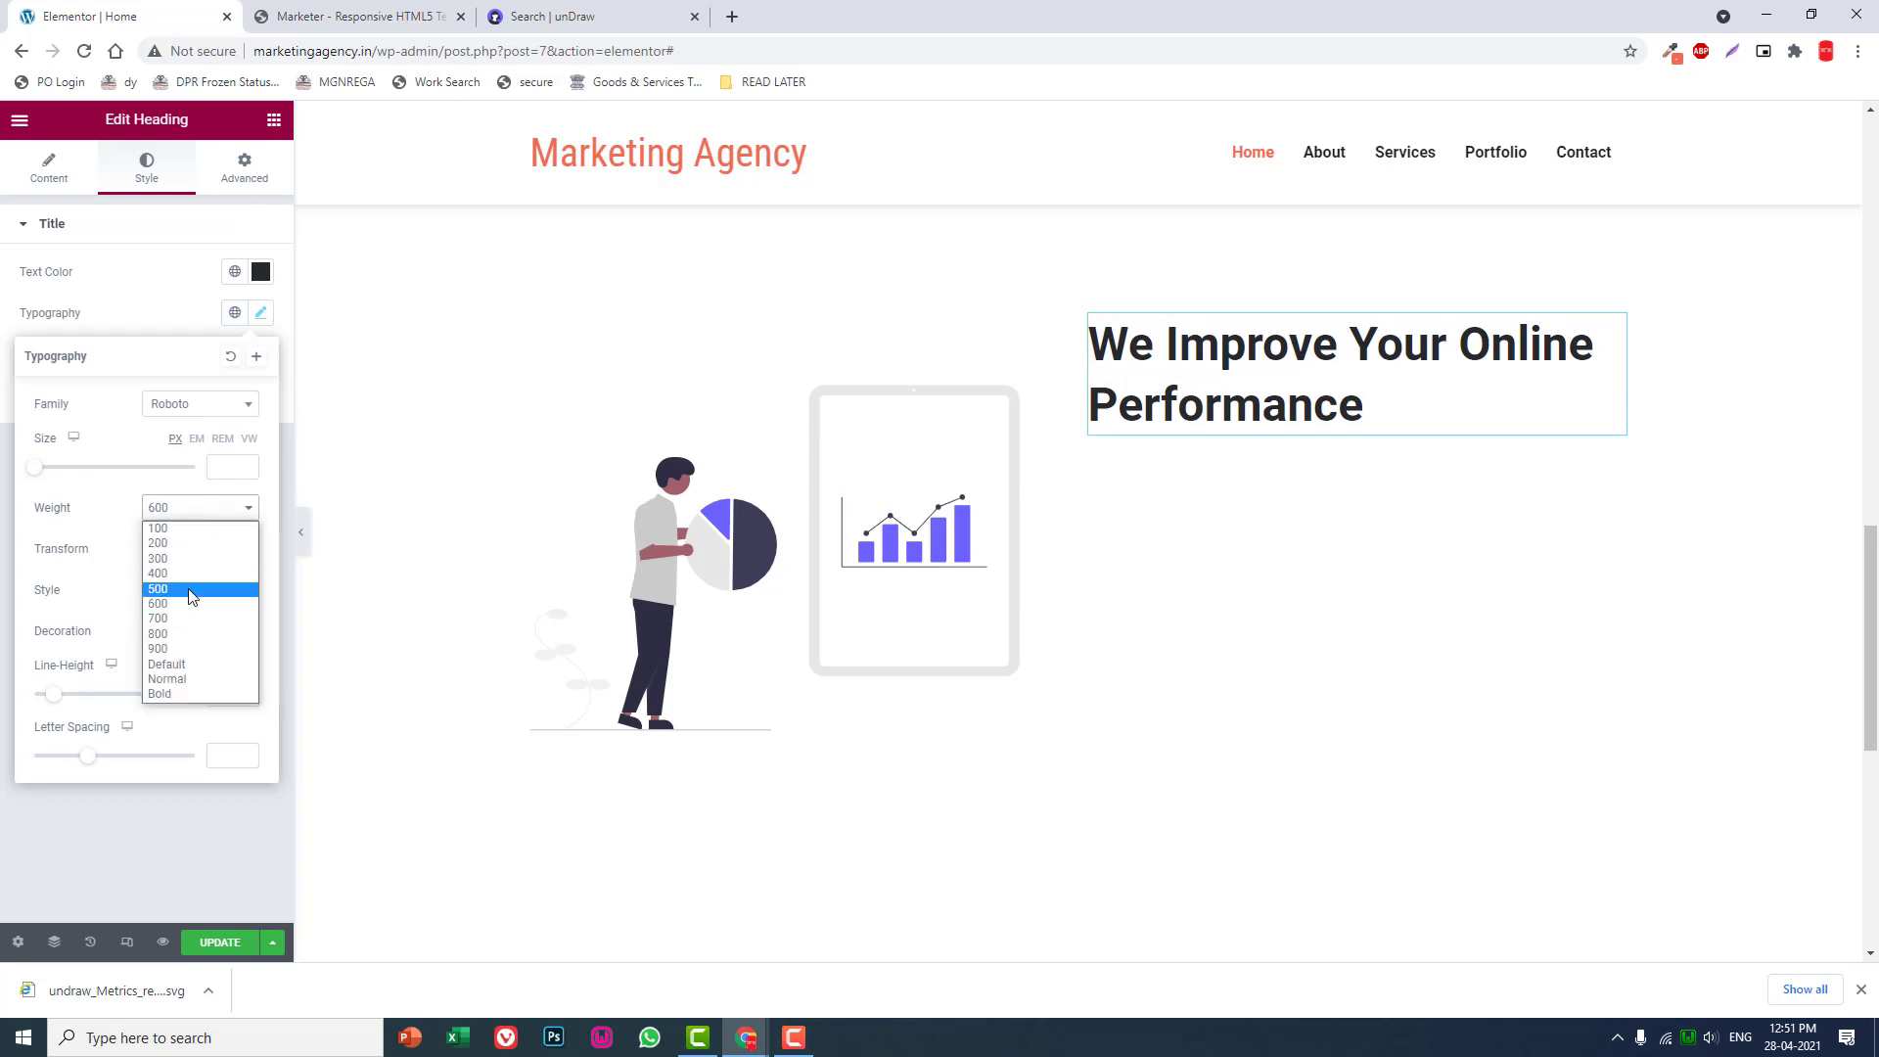
left_click(191, 597)
key("Up")
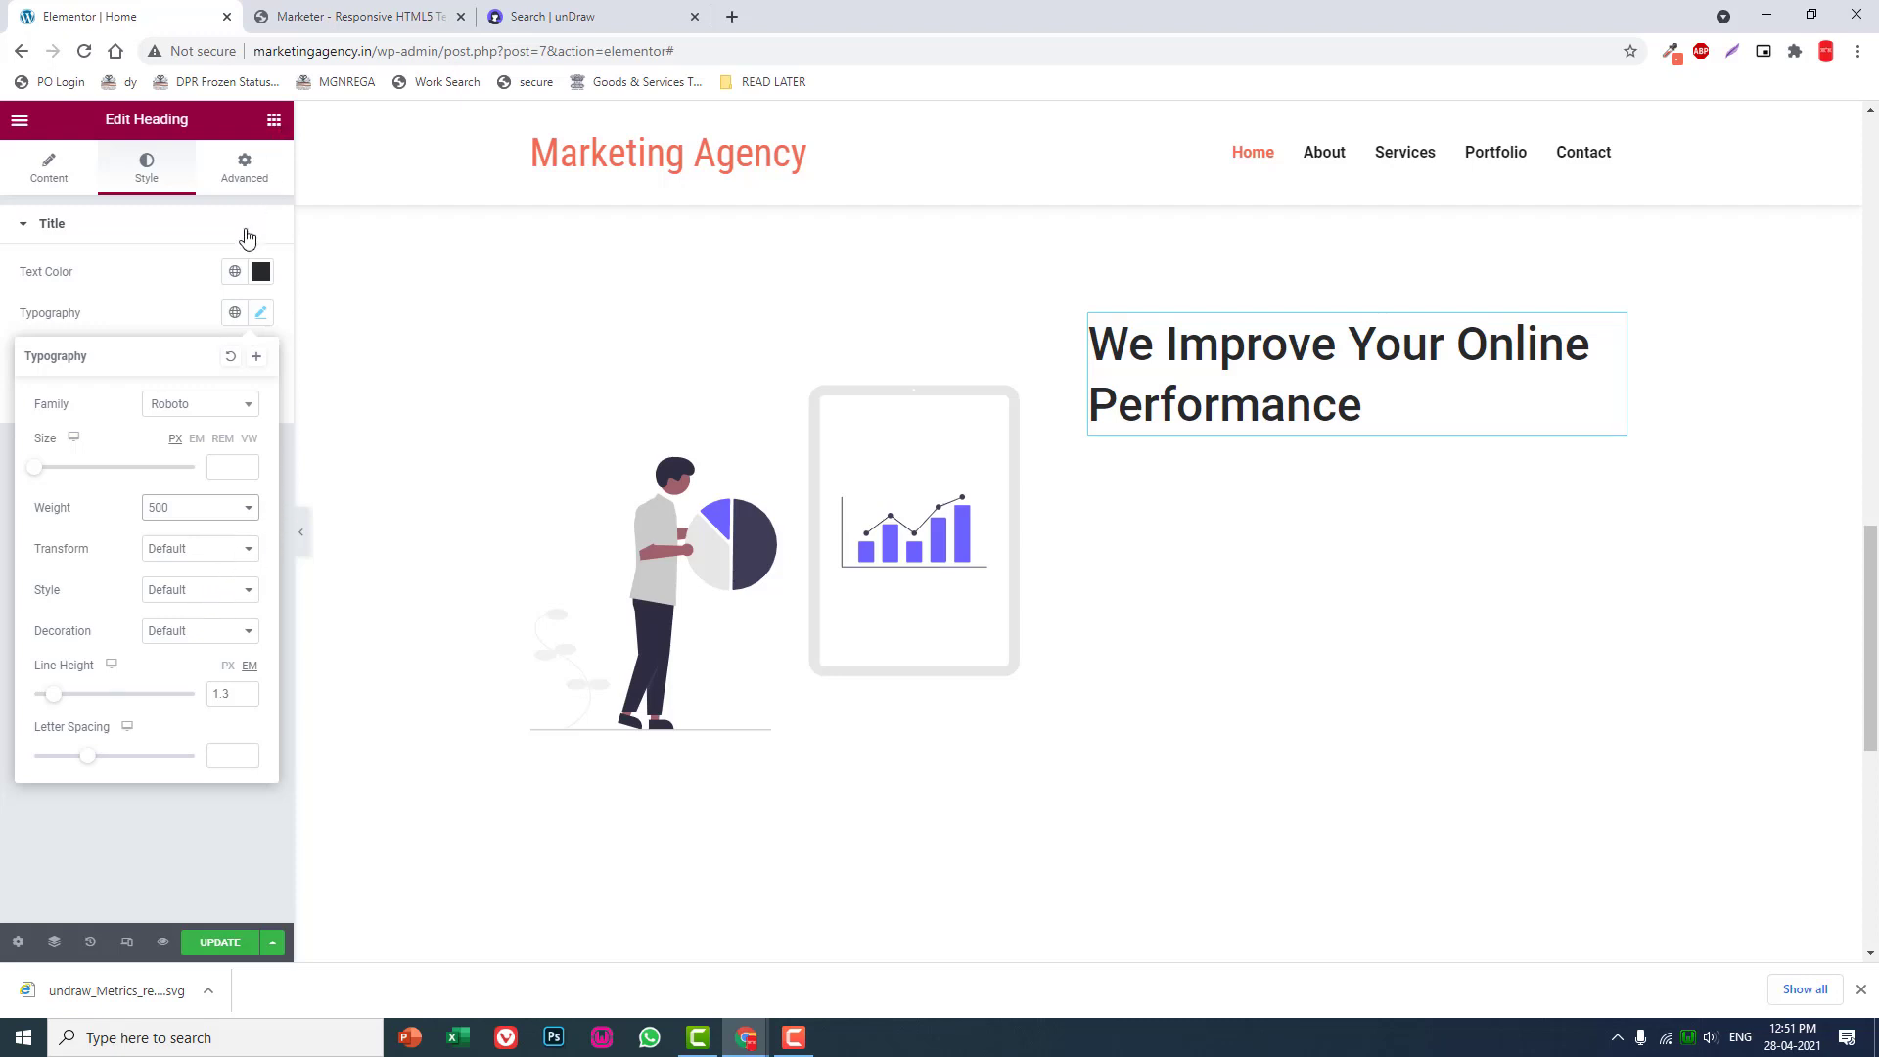
key("ctrl+p")
- Add a justified Text Editor below the heading and paste the demo's Dynamically enhance paragraph
left_click_drag(221, 406, 1287, 420)
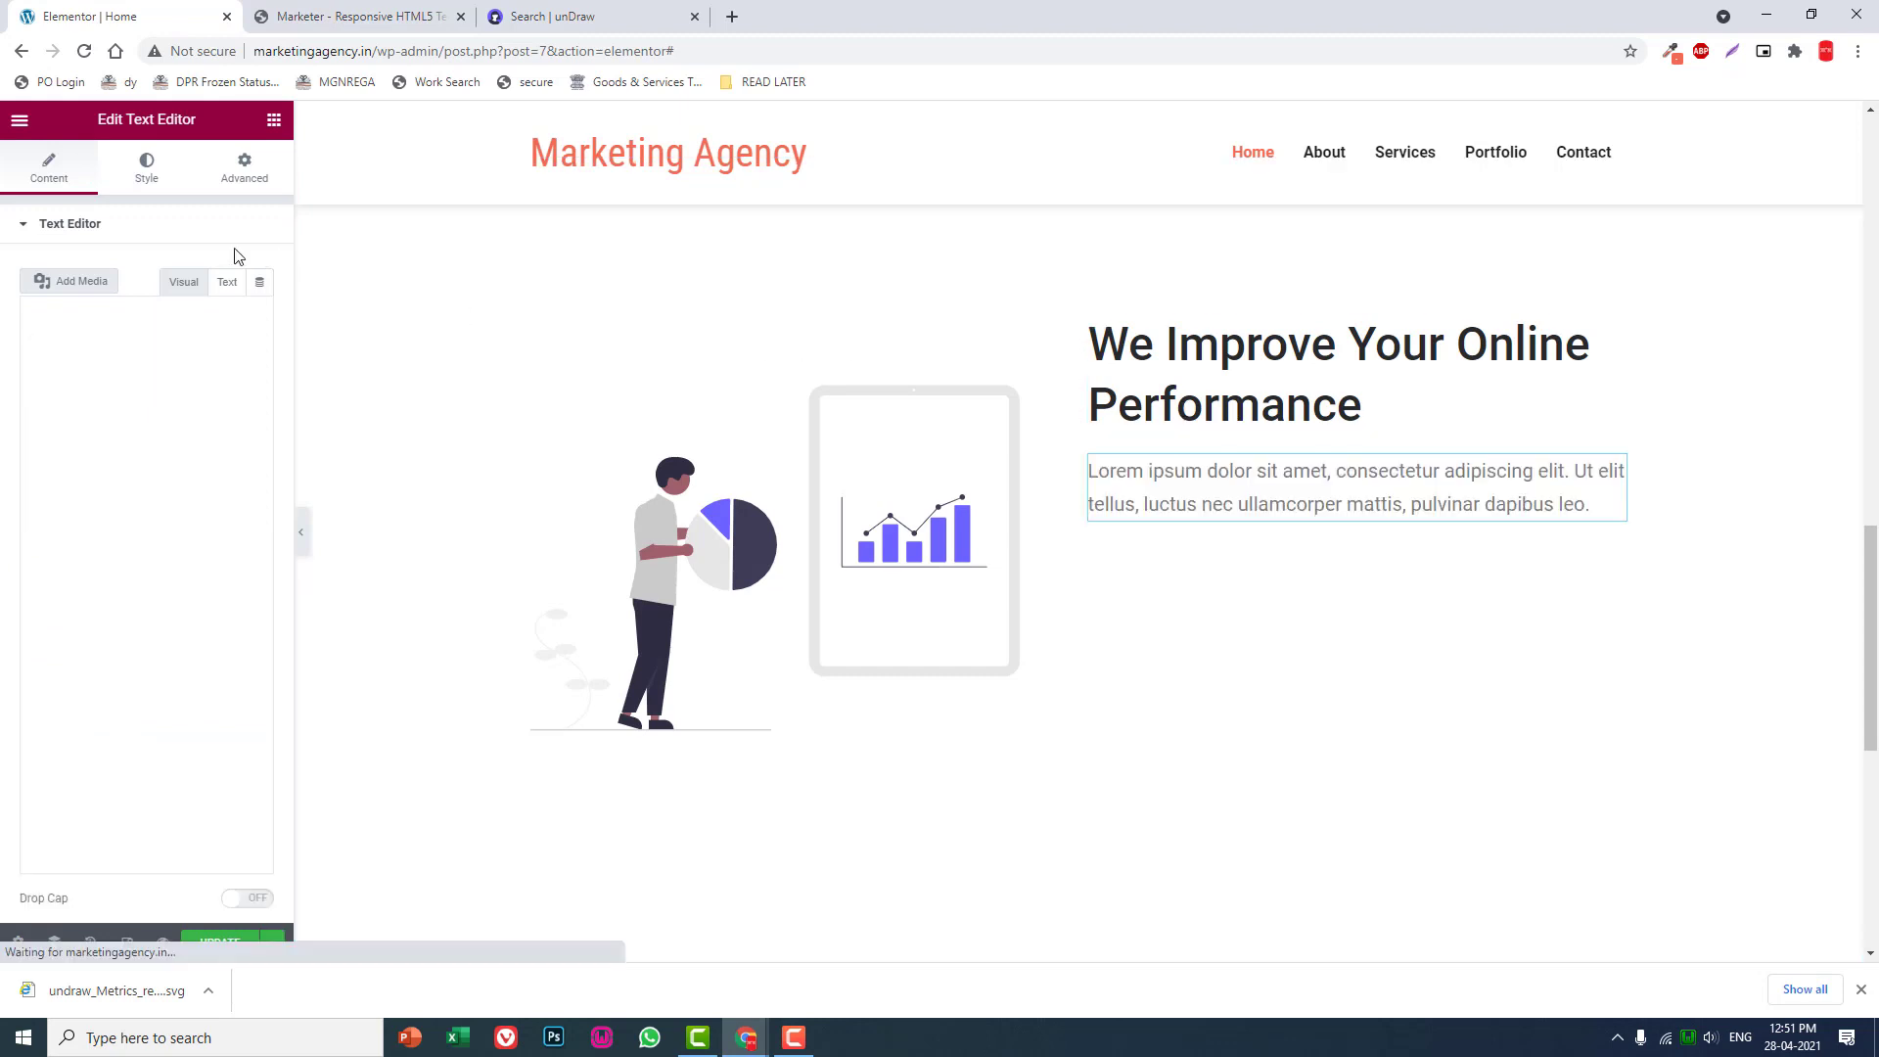
left_click(146, 177)
left_click(259, 271)
left_click(386, 13)
left_click_drag(1042, 758, 880, 649)
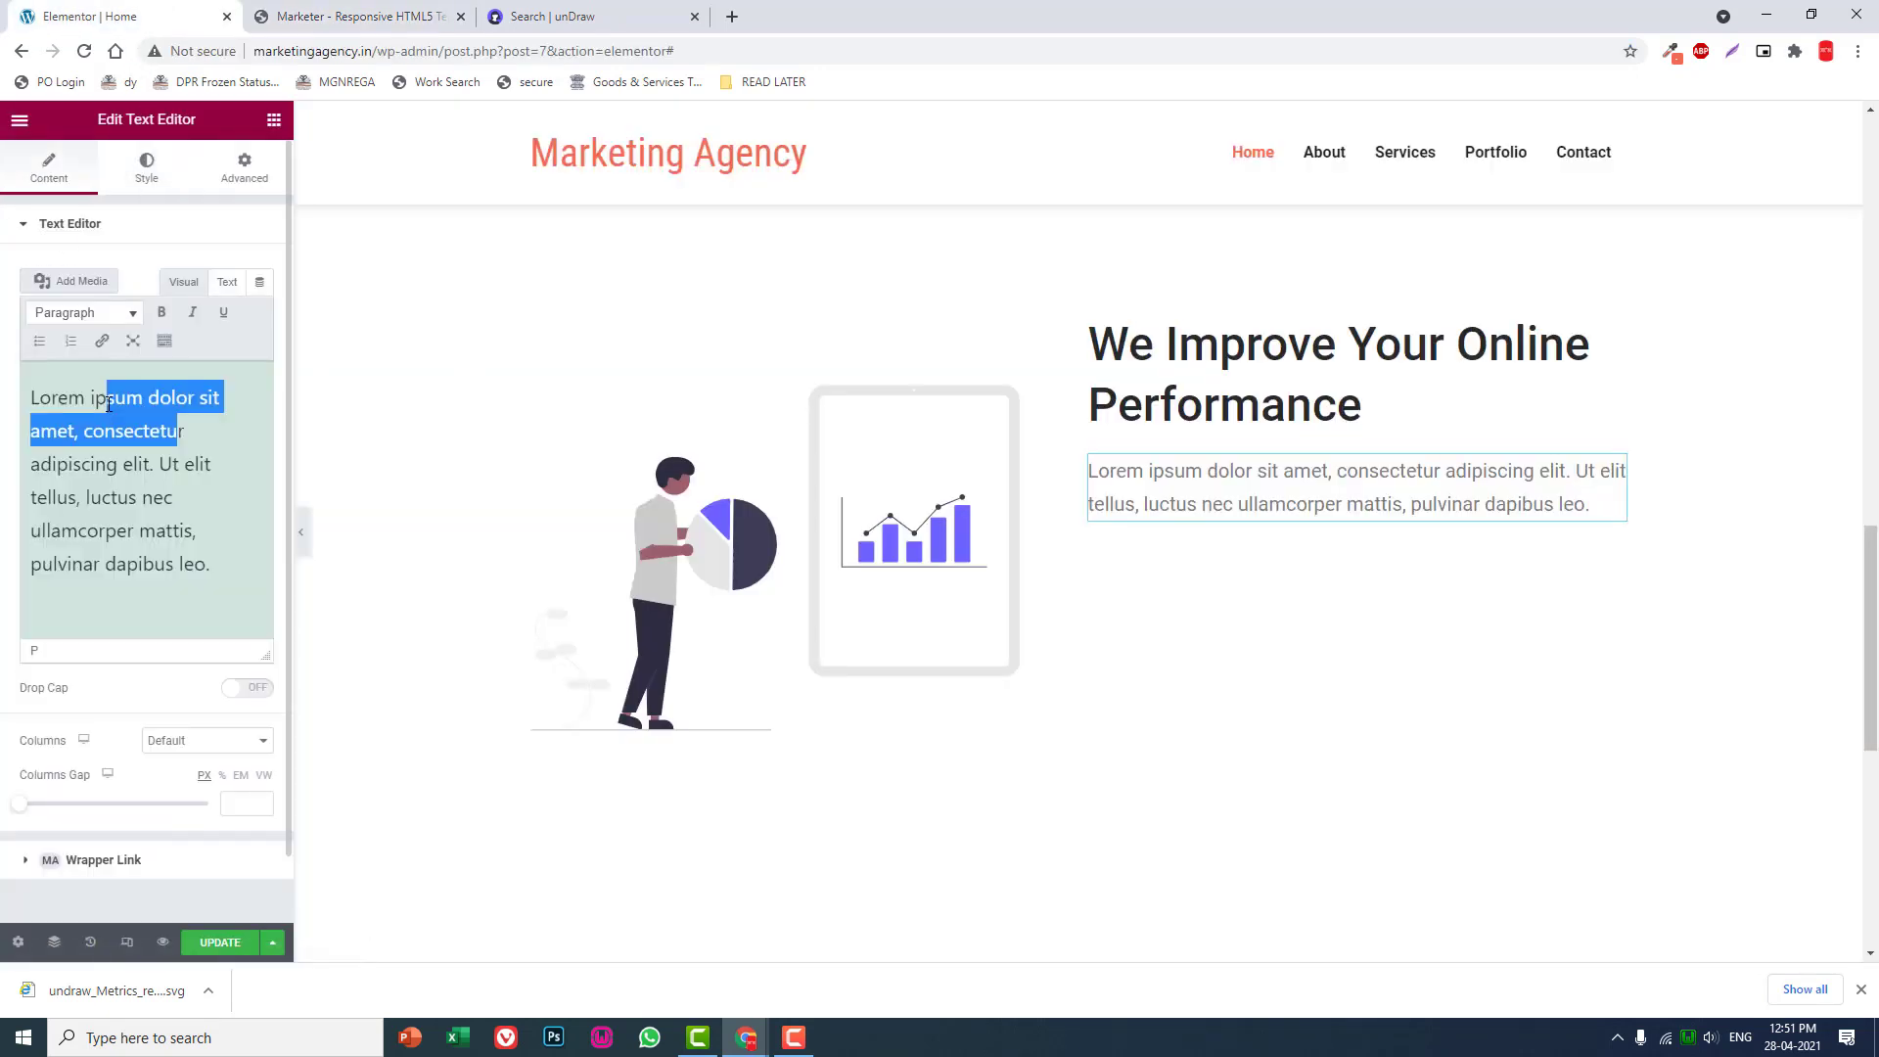
key("ctrl+a")
type("We Improve Your Online Performance Dynamically enhance accurate methods of empowerment without interdependent applications. Appropriately e-enable synergistic platforms for visionary manufactured products. Dramatically develop state of the art relationships without enterprise-wide methodologies.")
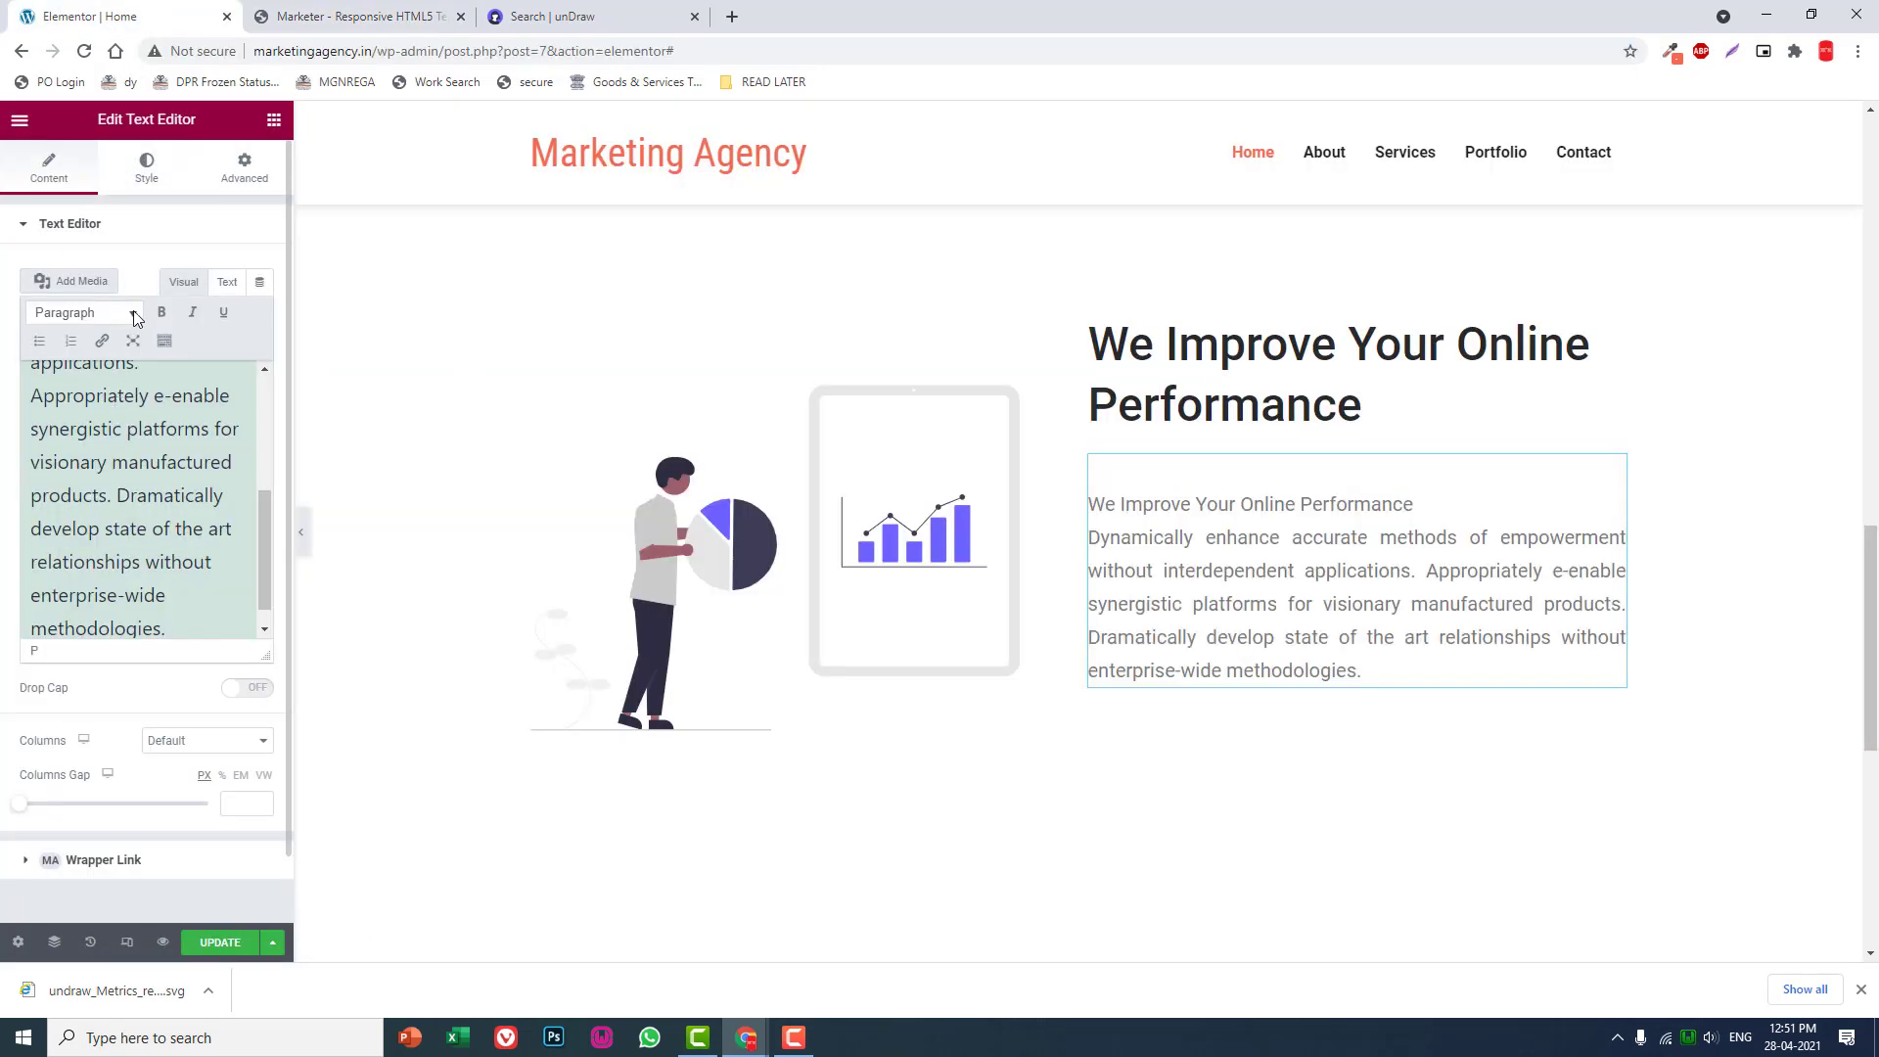
- Delete the duplicated heading line from the pasted paragraph
left_click(136, 176)
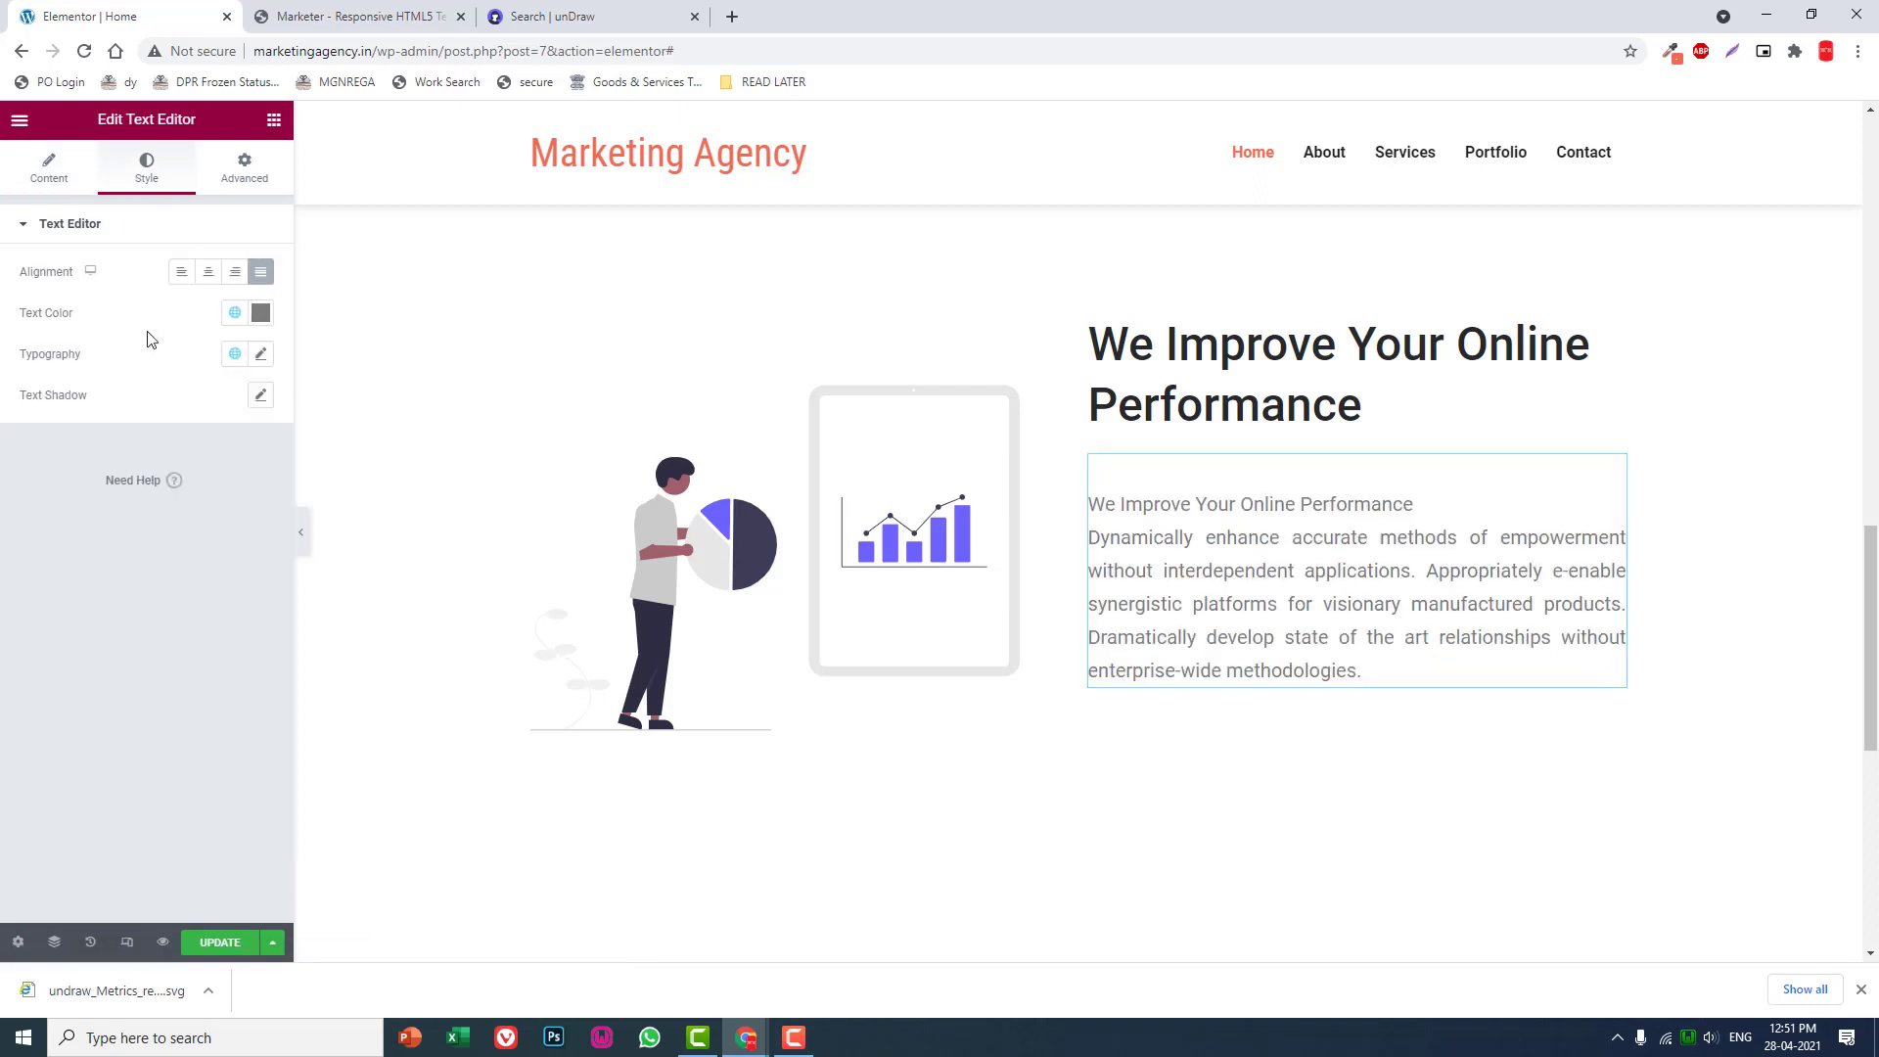
left_click(49, 176)
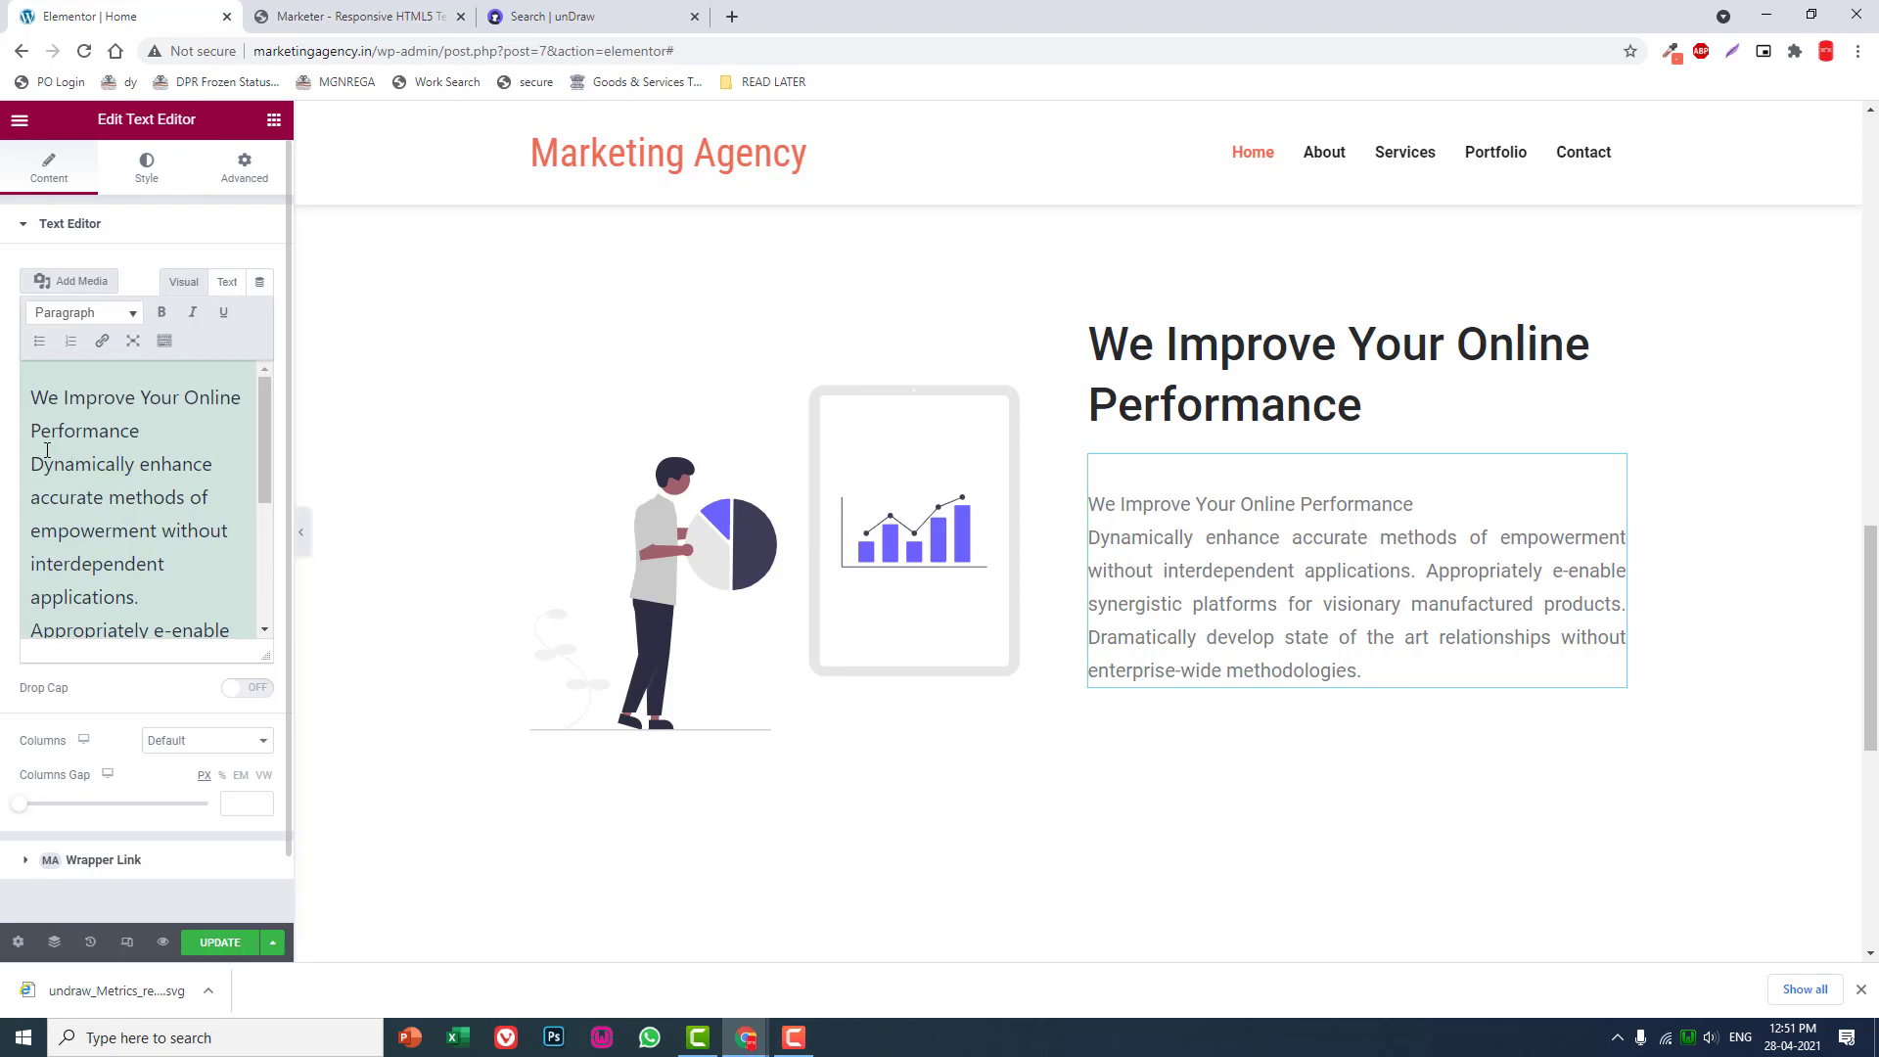
left_click_drag(171, 438, 8, 401)
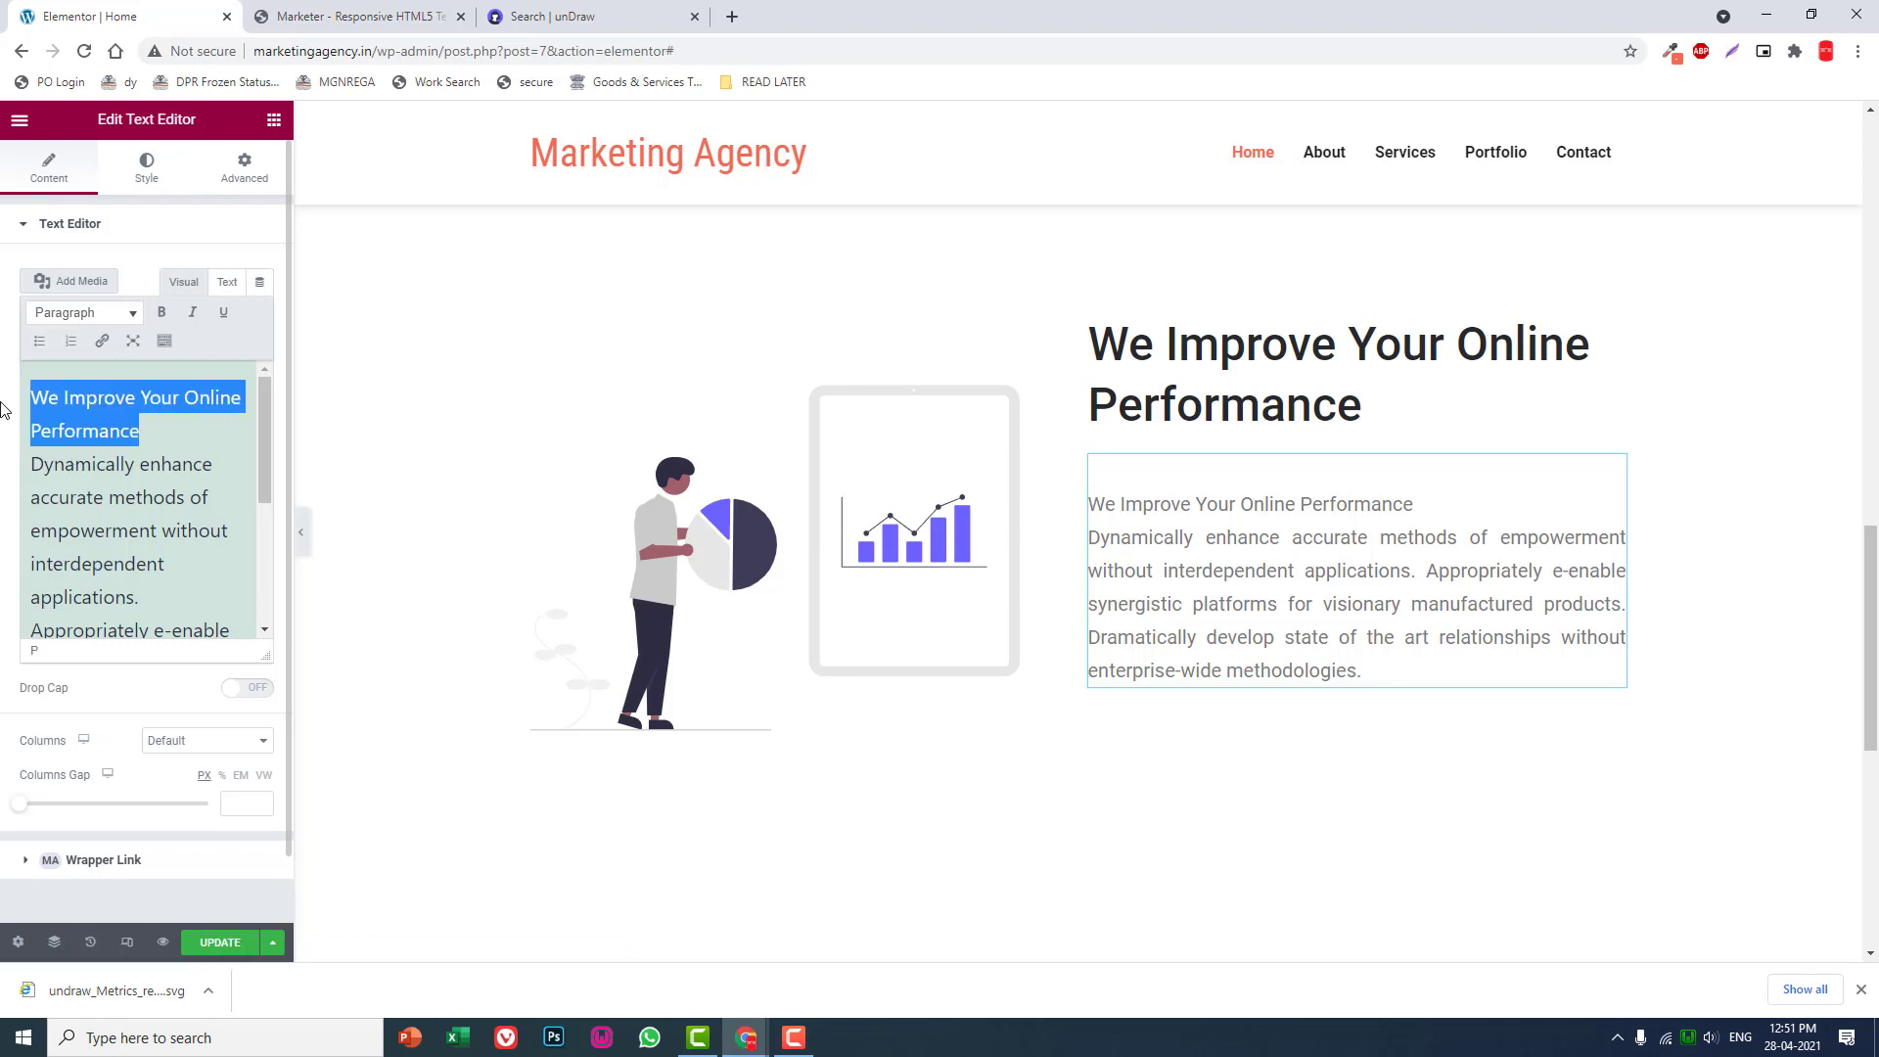
key("BackSpace")
key("BackSpace")
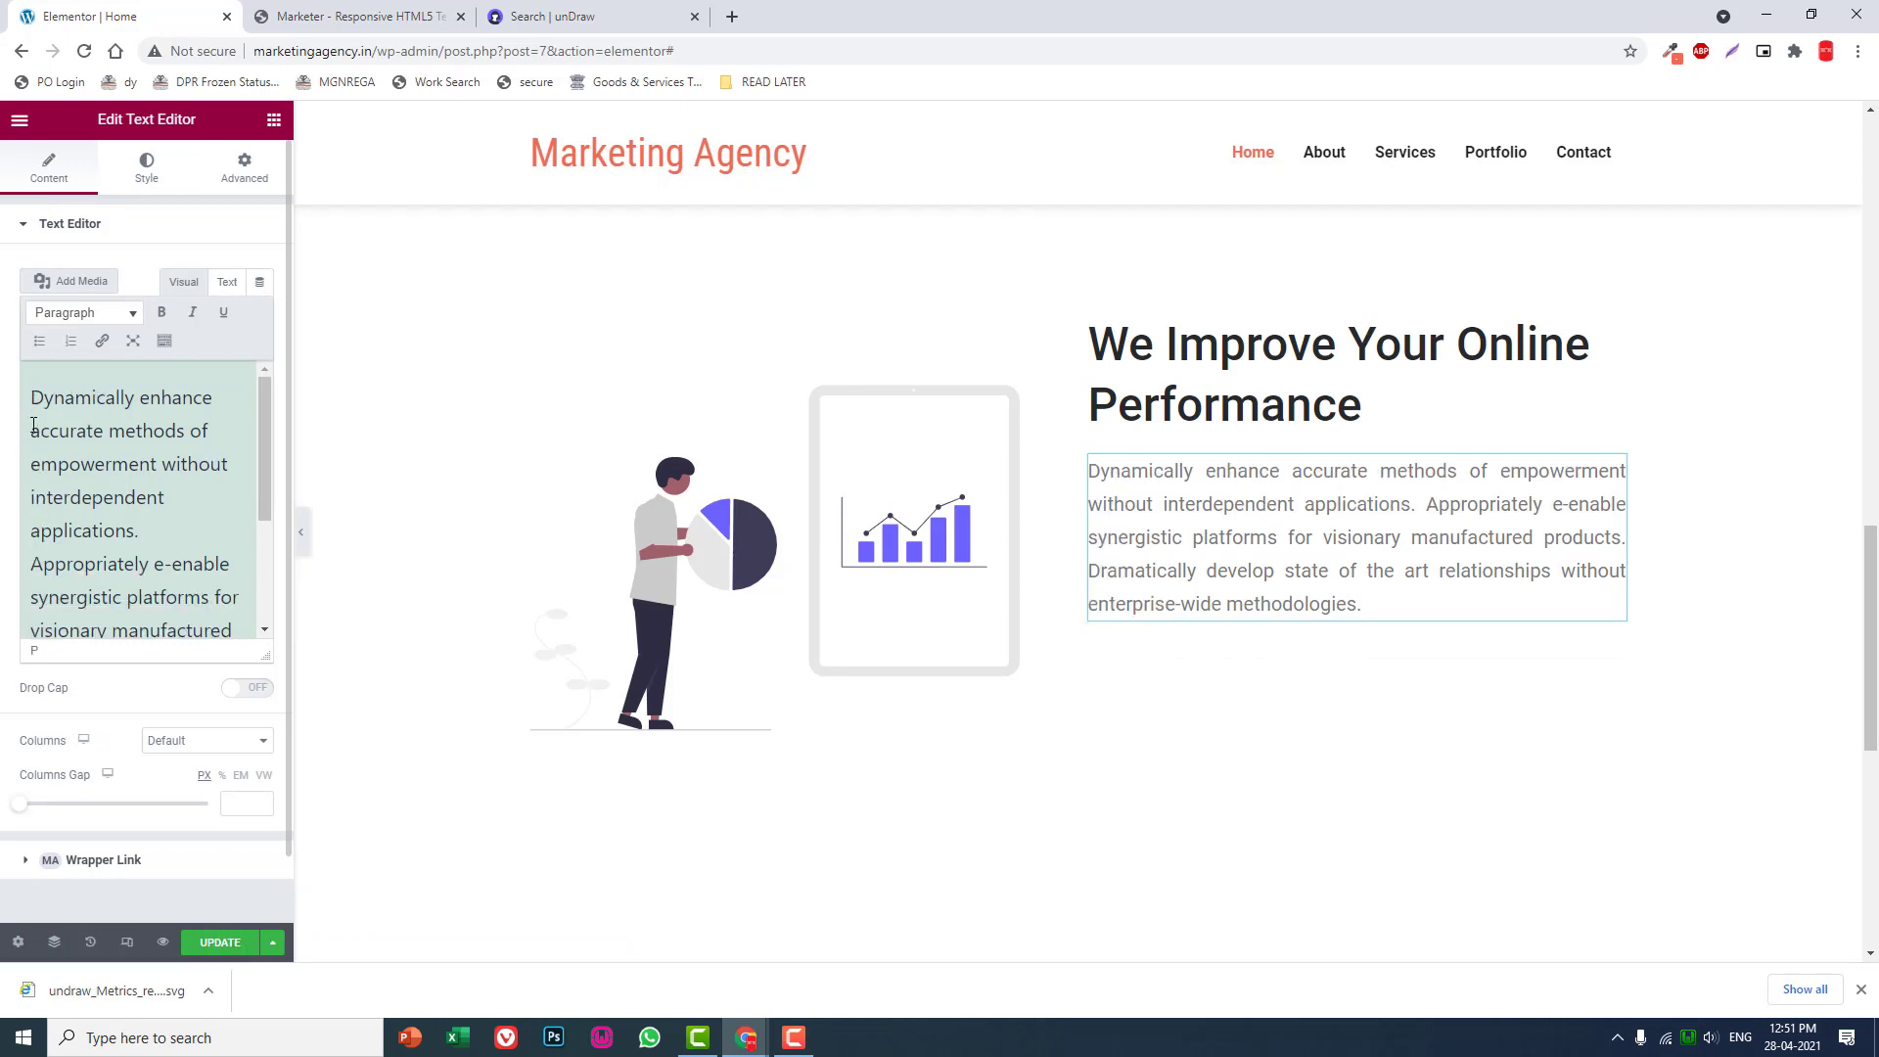
- Copy the hero's LEARN MORE button and paste it into the right column below the paragraph
left_click(273, 120)
scroll(734, 427, "up", 5)
scroll(989, 424, "up", 5)
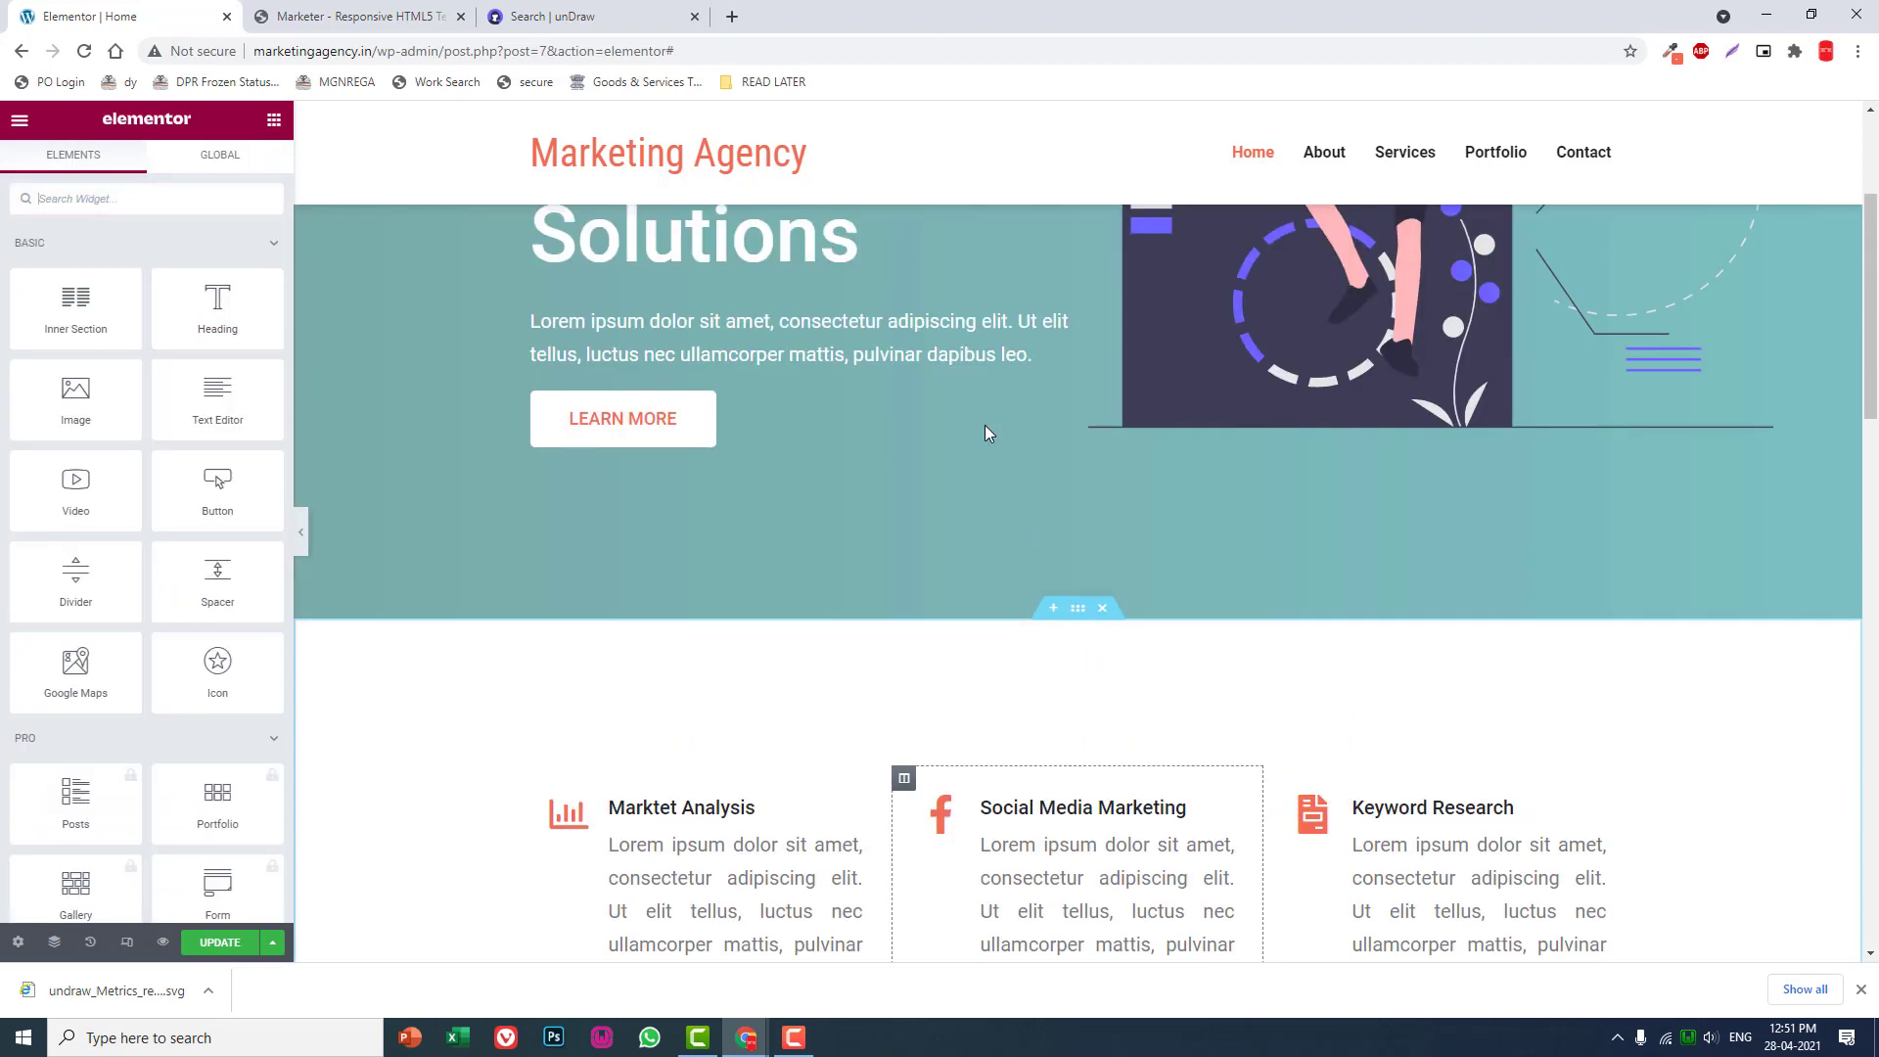
right_click(1032, 408)
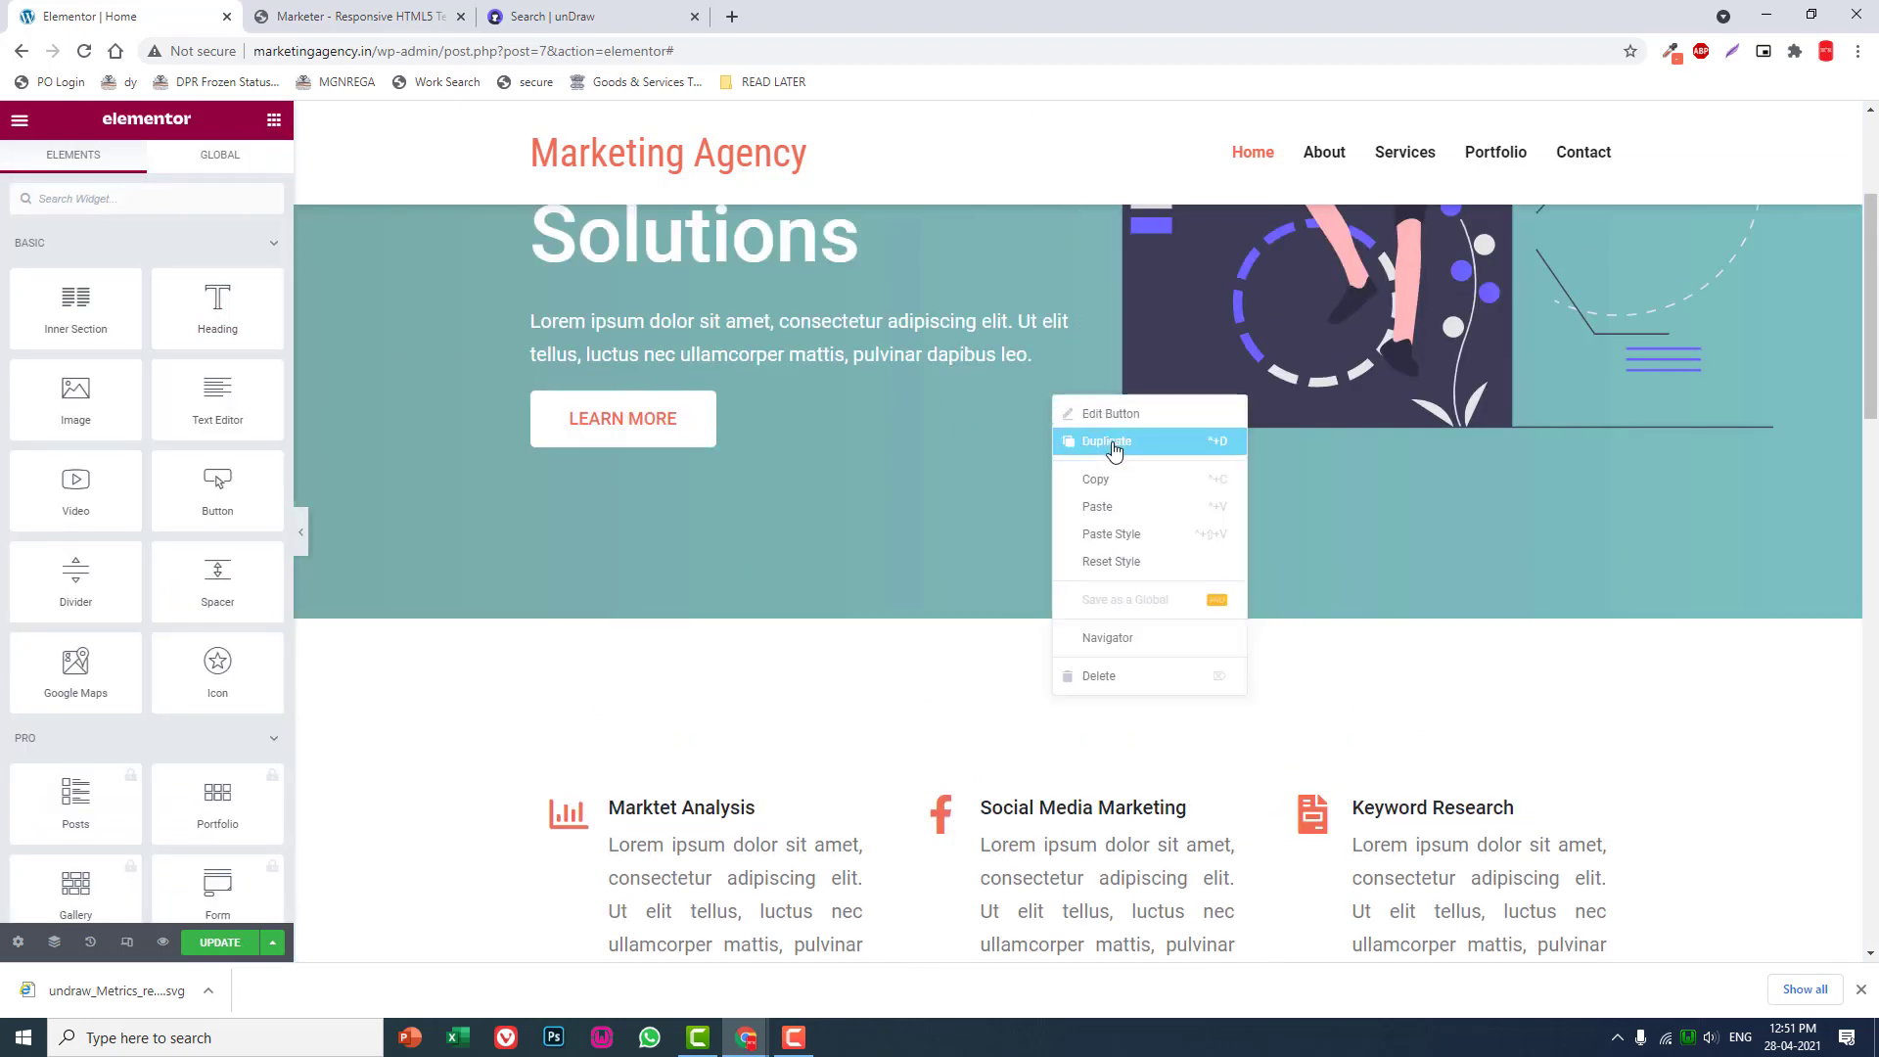
left_click(1116, 485)
scroll(1110, 489, "down", 4)
scroll(1110, 489, "down", 5)
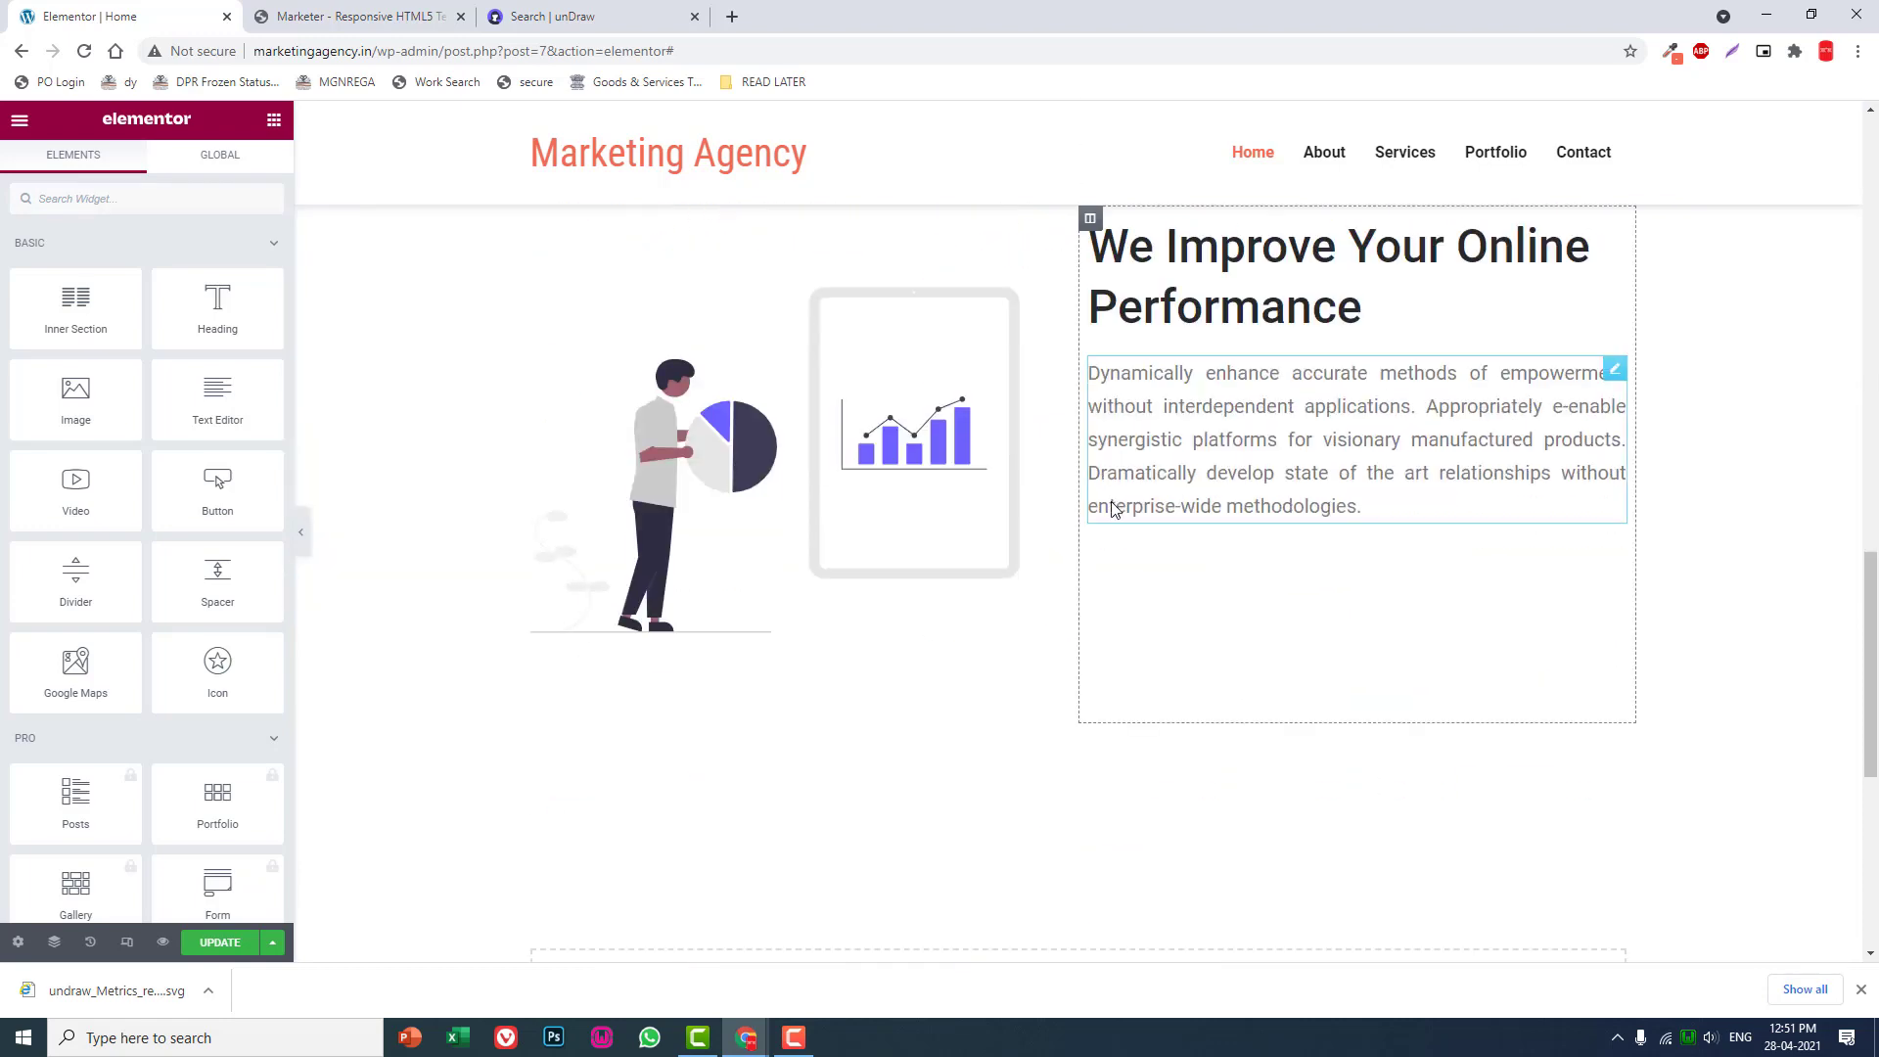
right_click(1248, 578)
left_click(1307, 732)
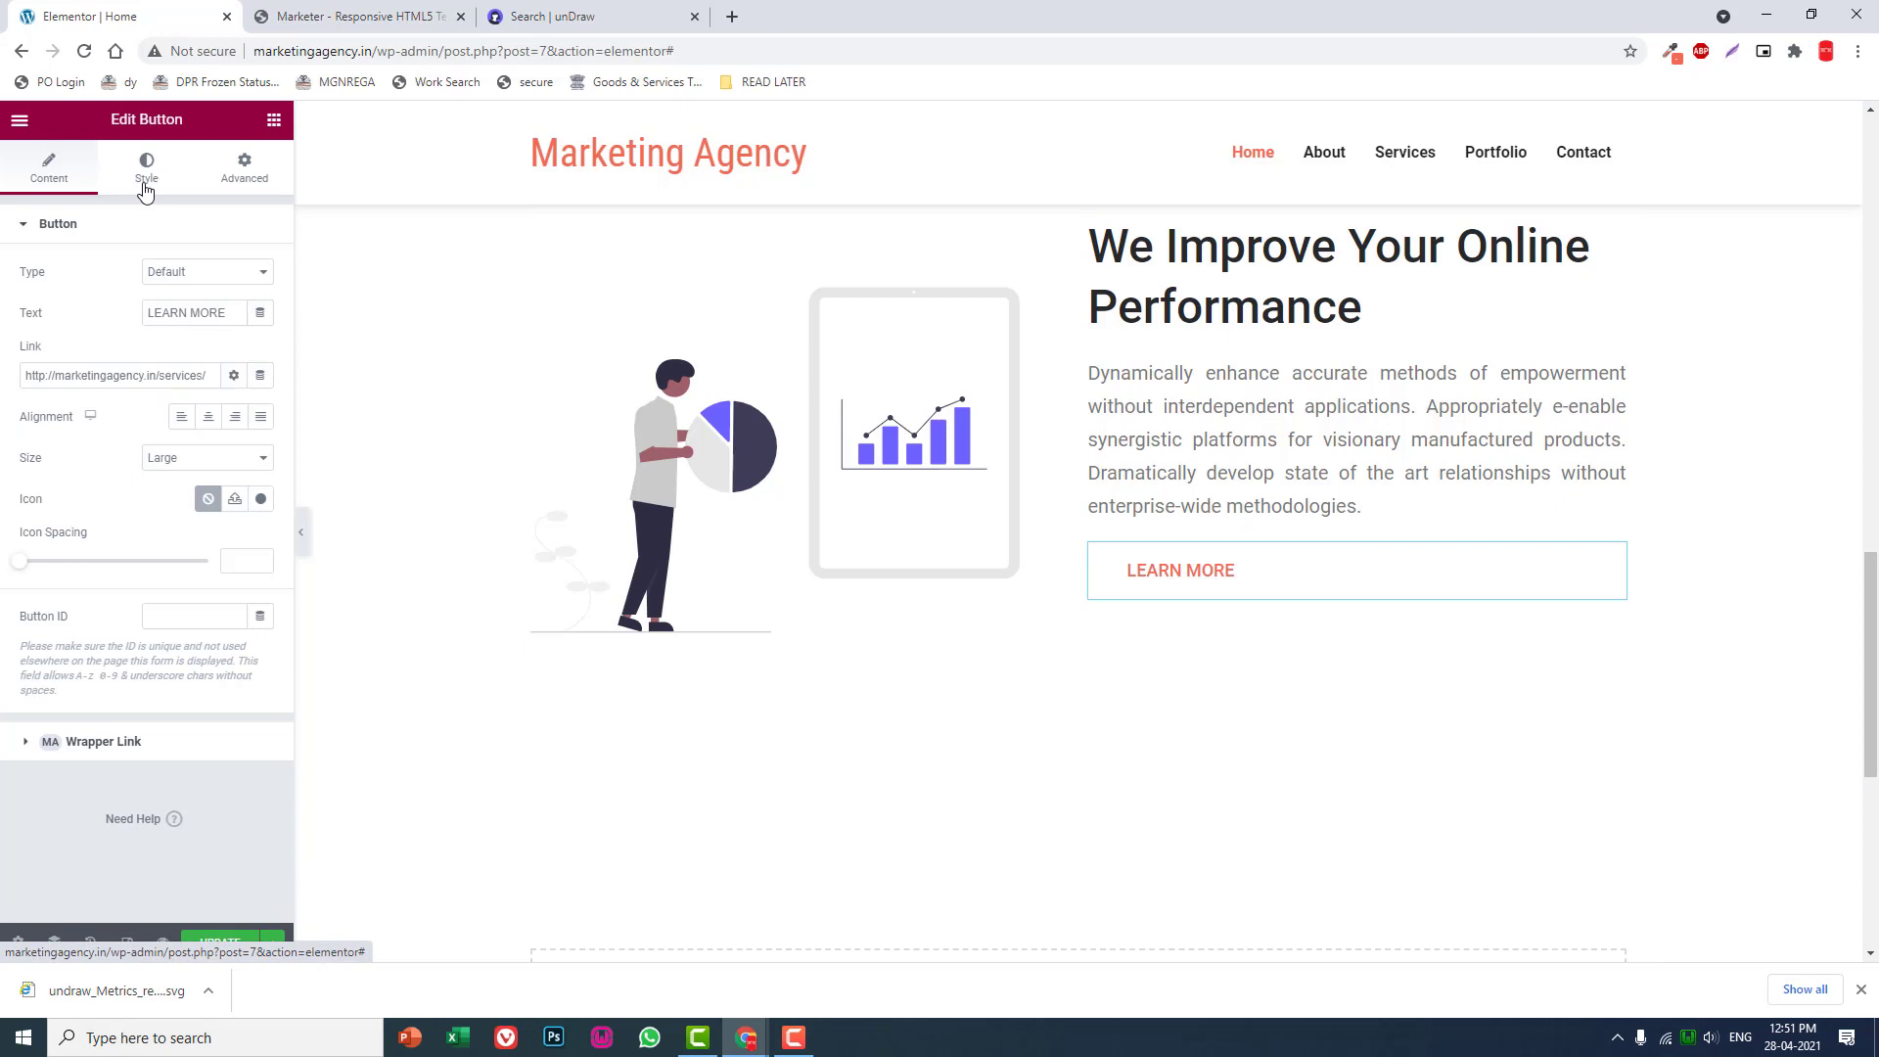
- Give the button white #FFFFFF text and an orange #F06C55 background
left_click(145, 192)
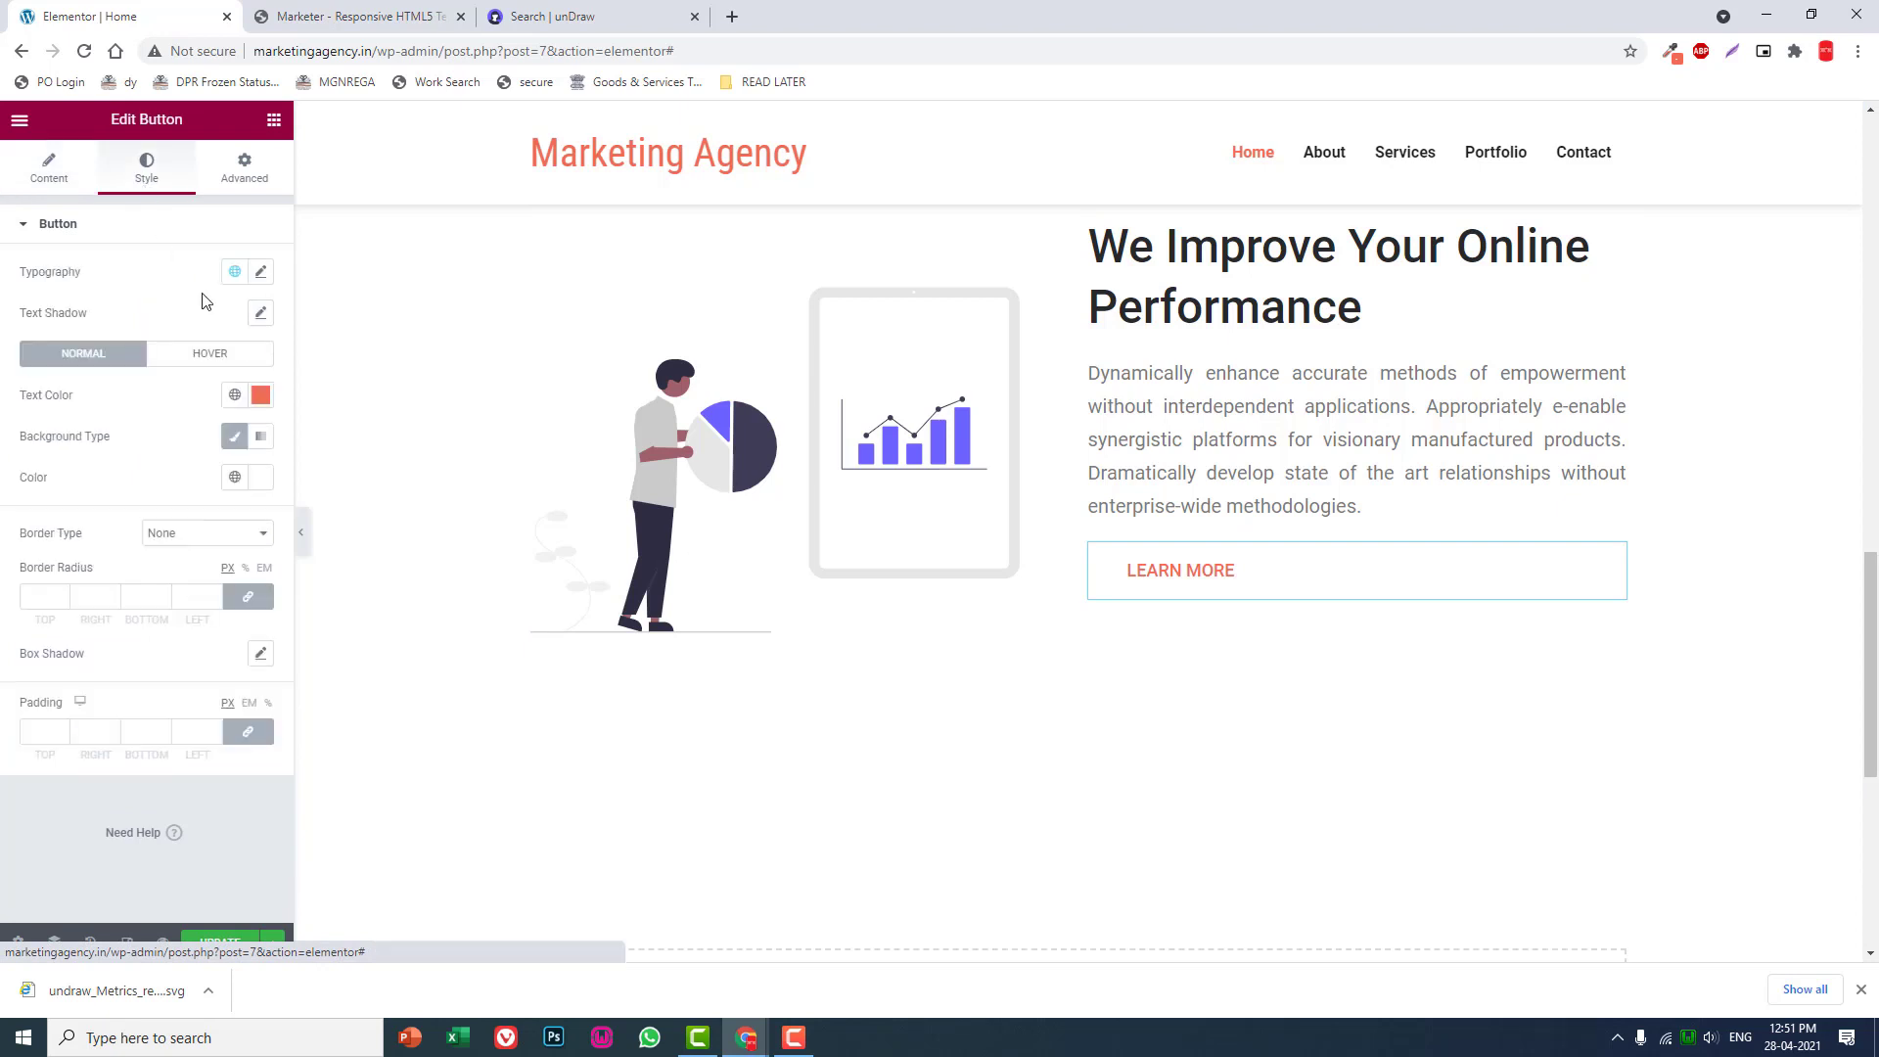
left_click(260, 394)
triple_click(137, 695)
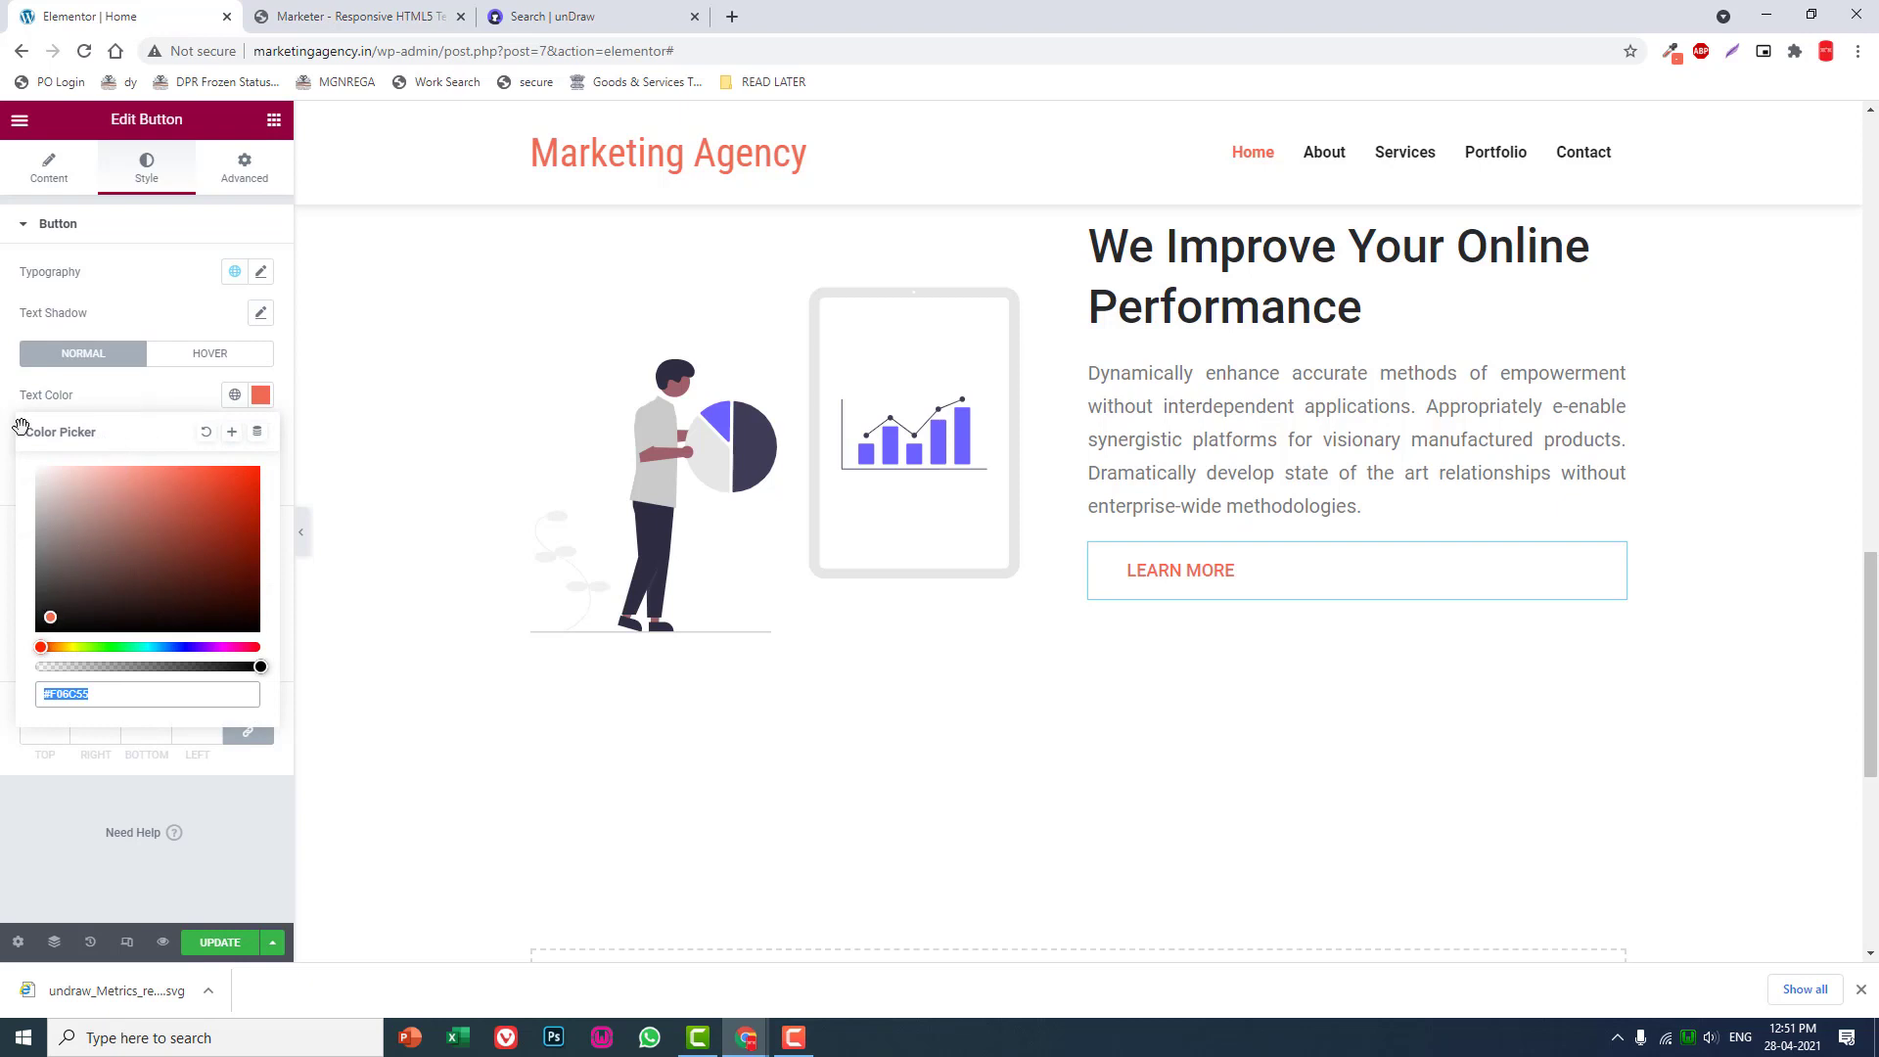
type("#FFFFFF")
left_click(133, 394)
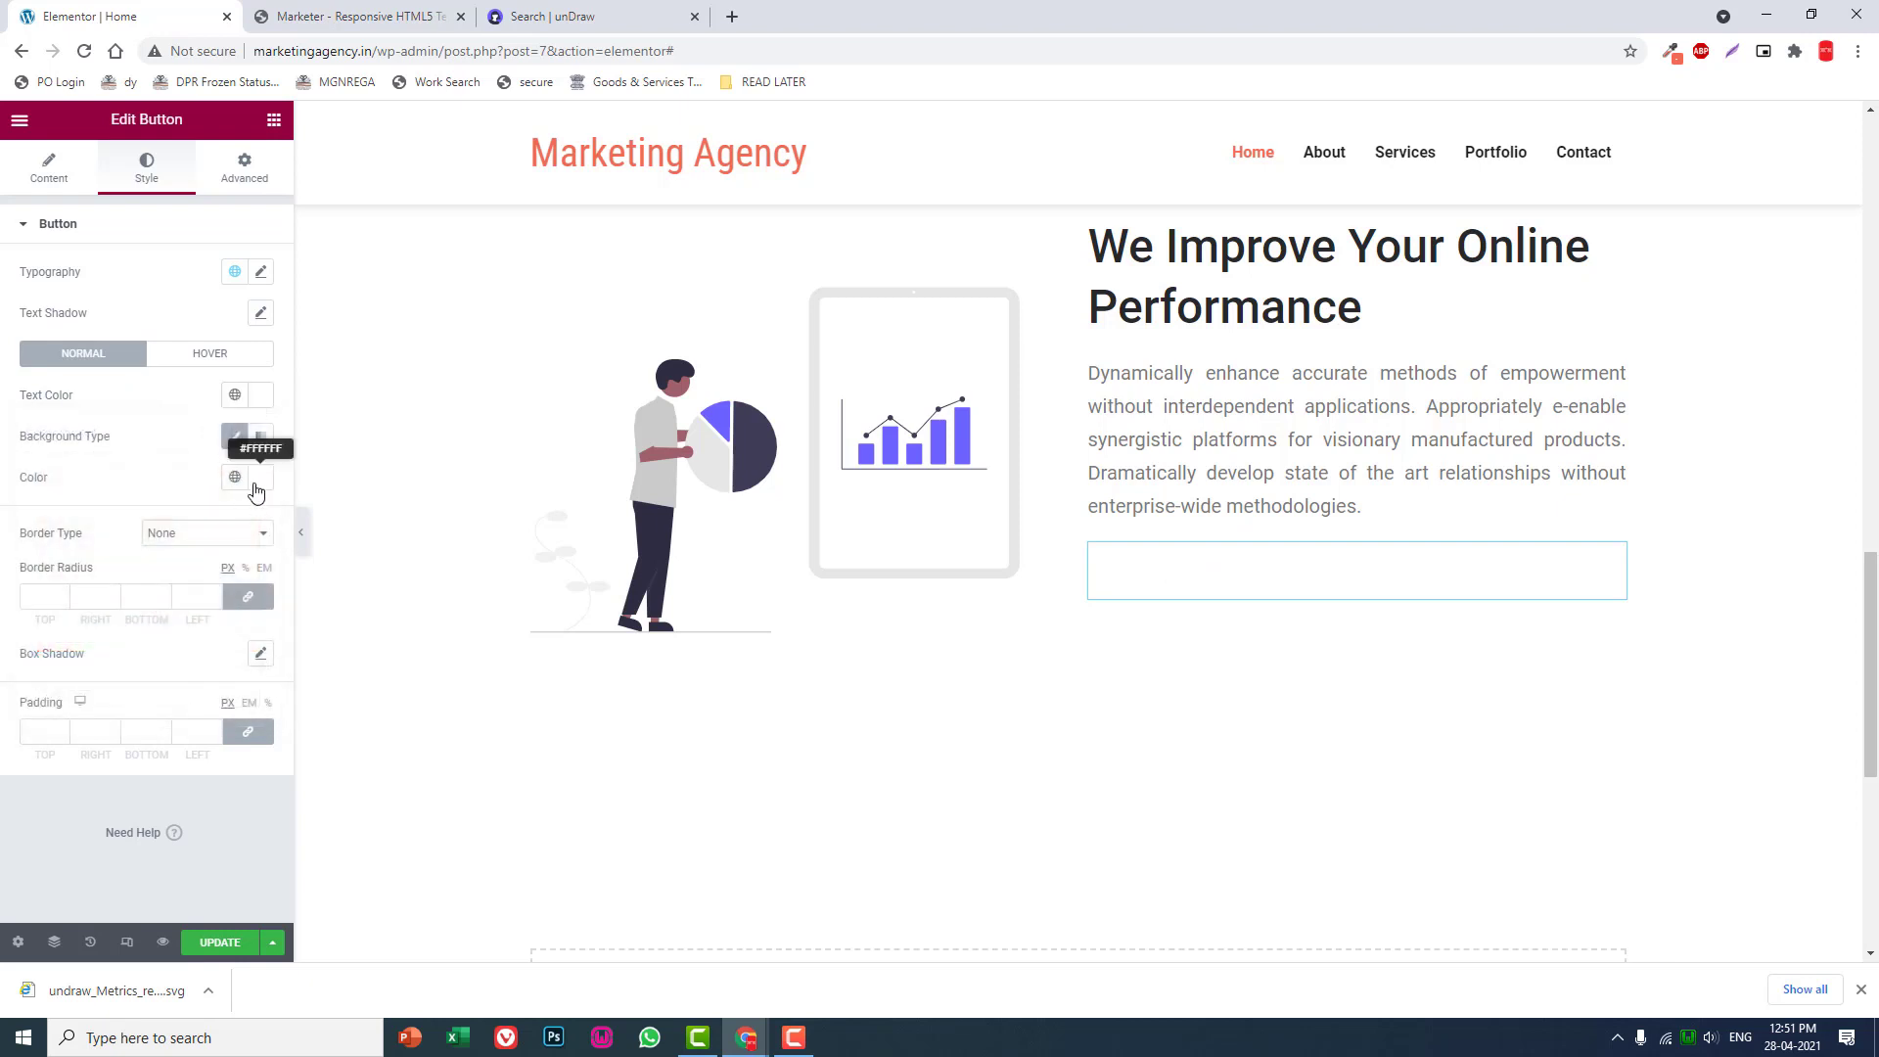
left_click(260, 477)
type("#F06C55")
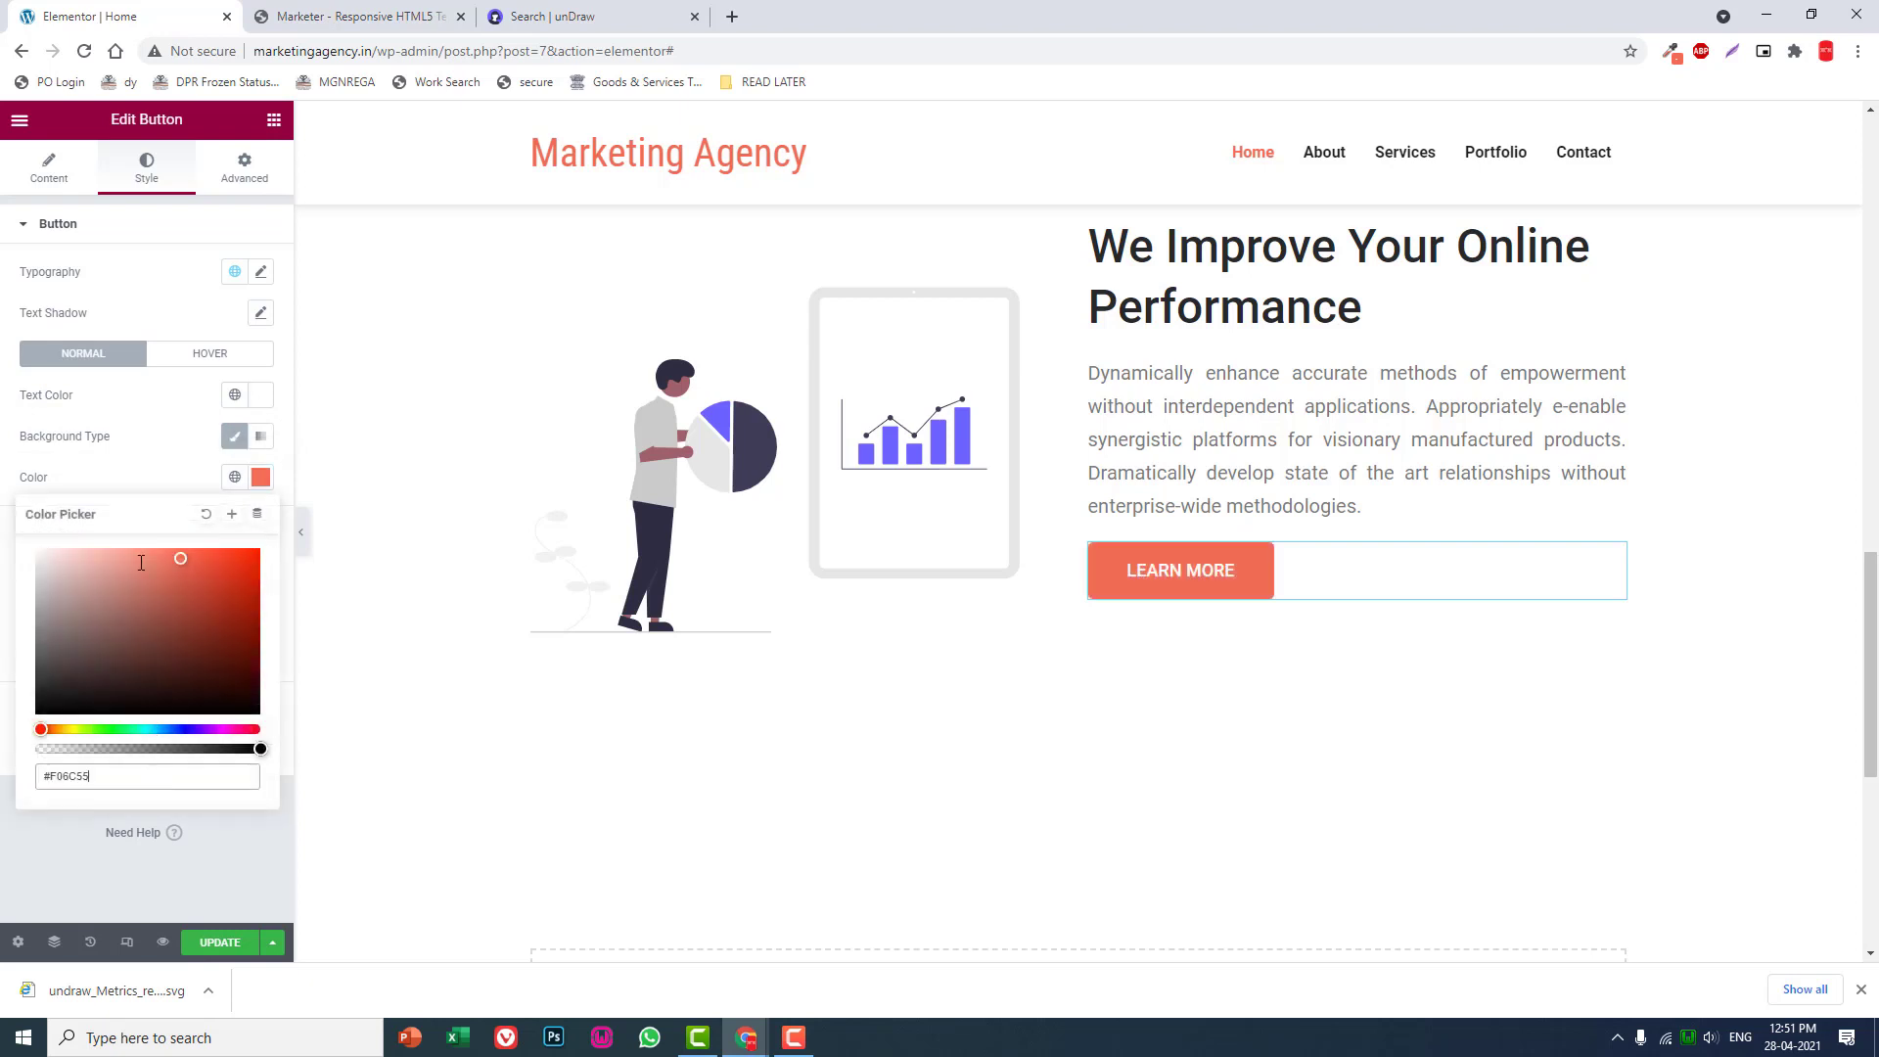
left_click(144, 494)
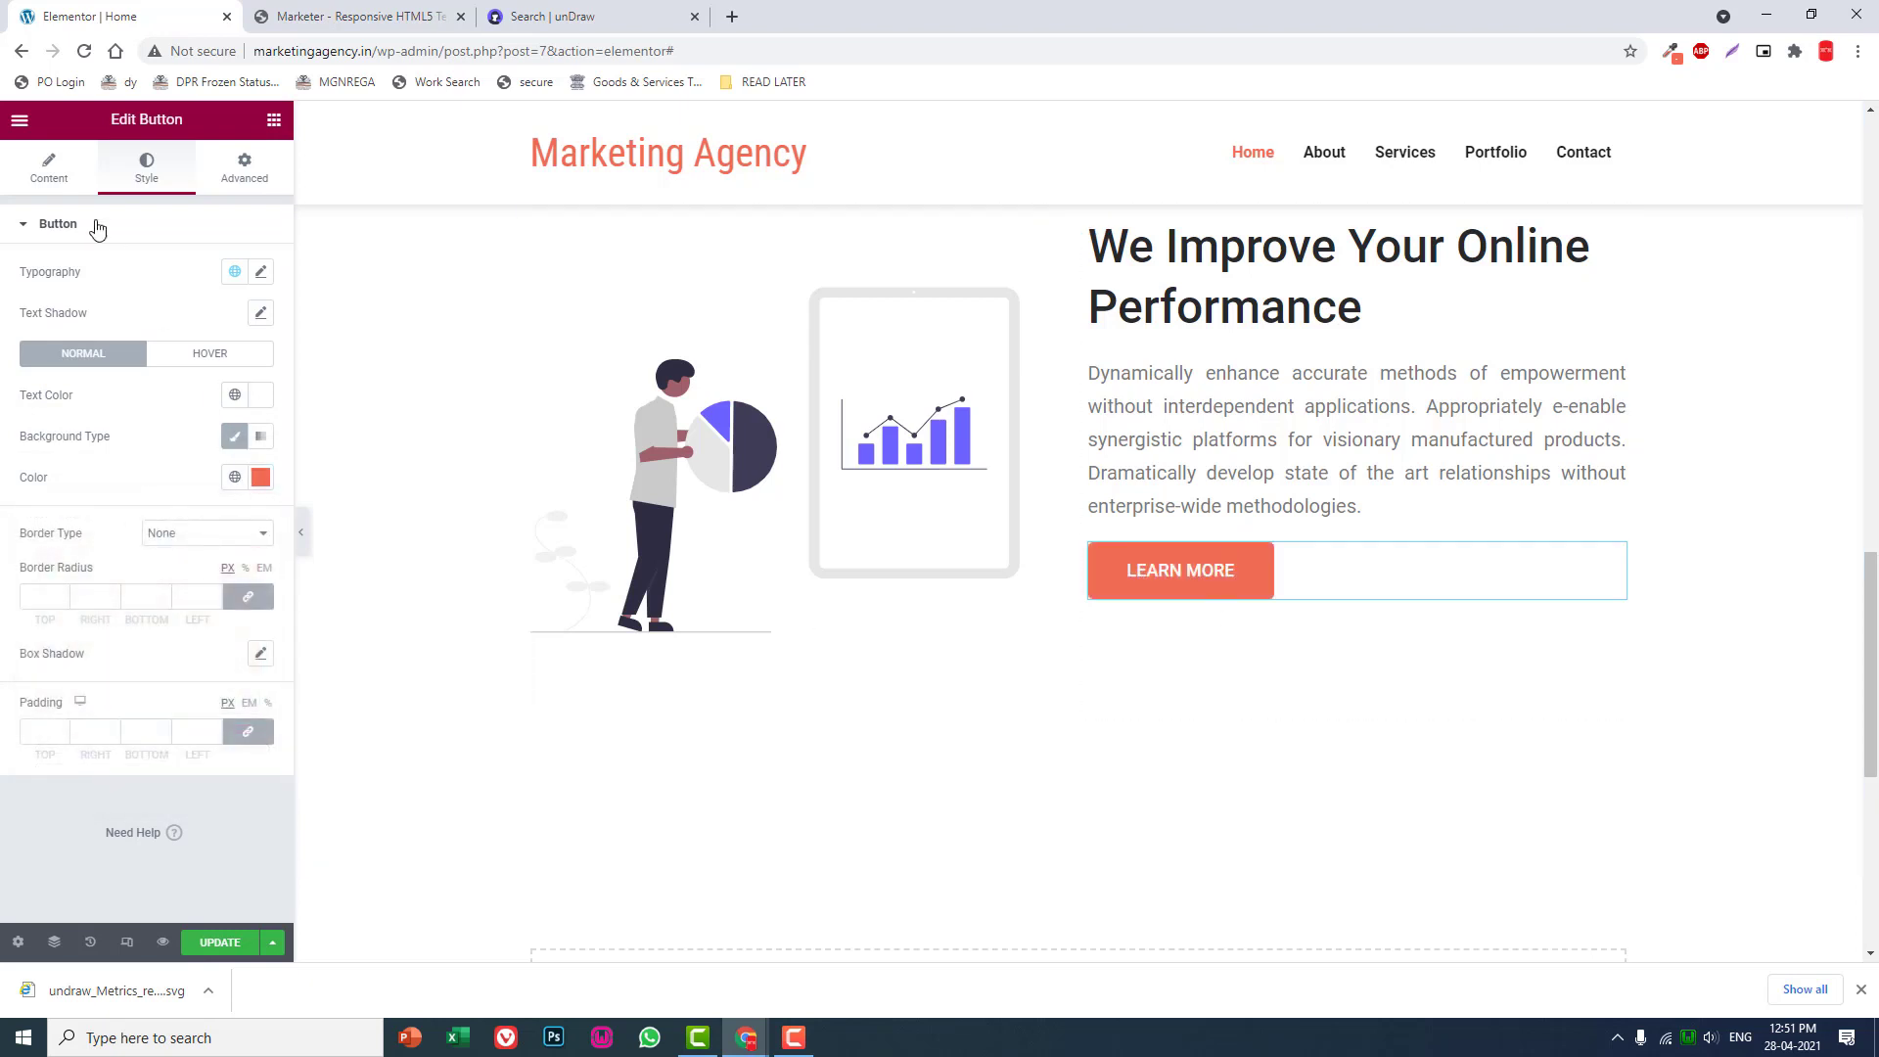
- Link the button to the About page and preview the page at full width
left_click(65, 184)
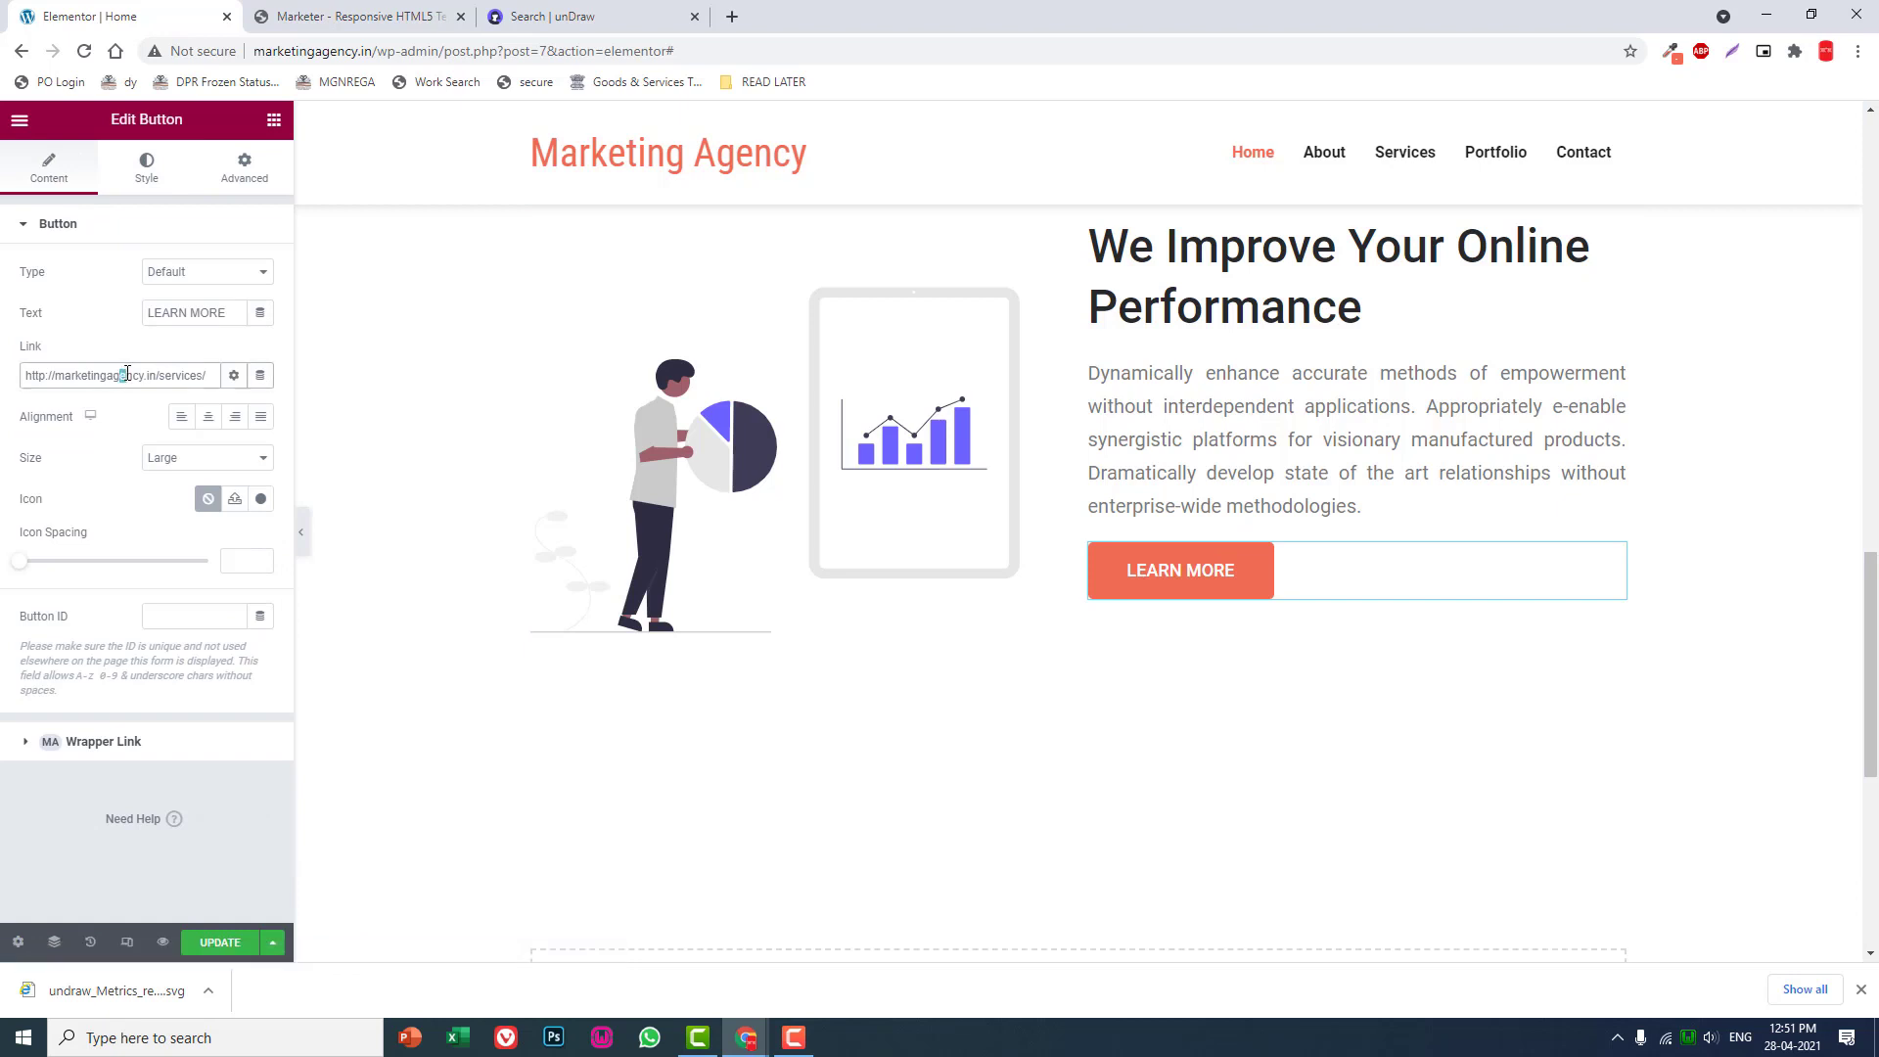
triple_click(128, 375)
type("about")
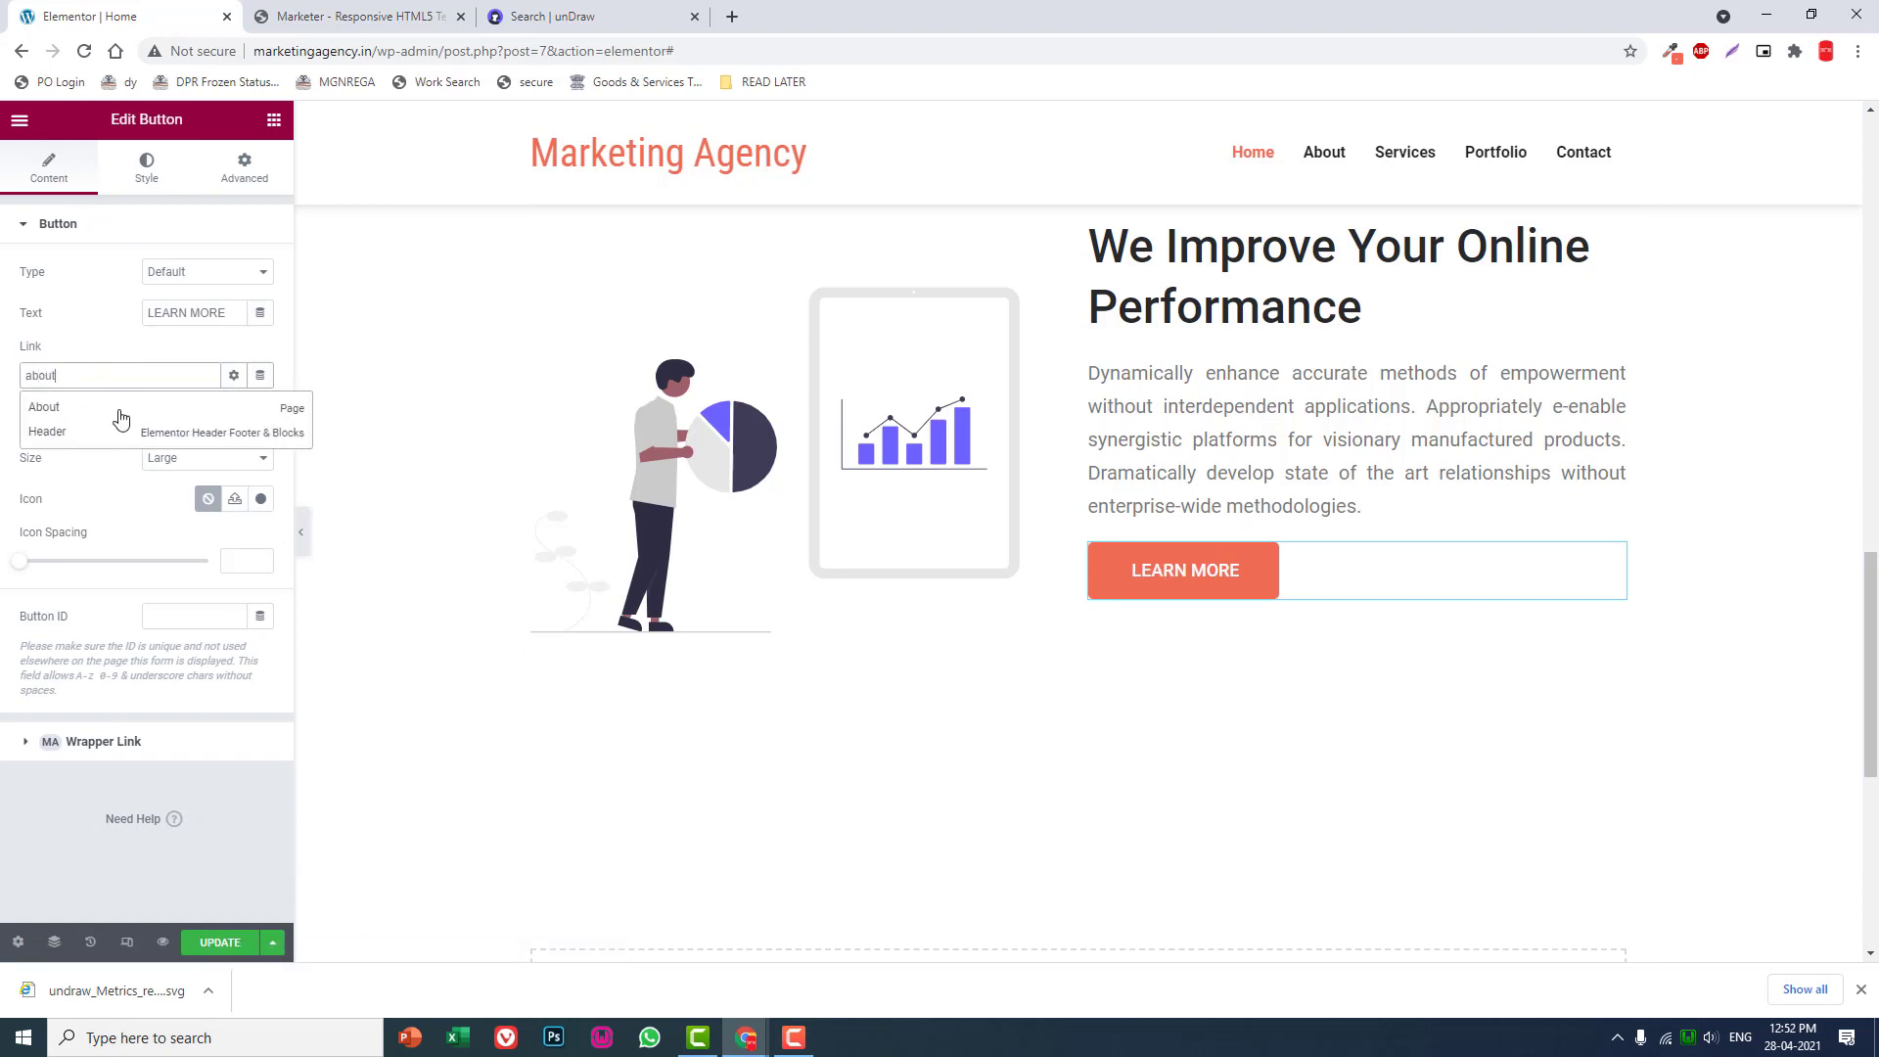
left_click(122, 420)
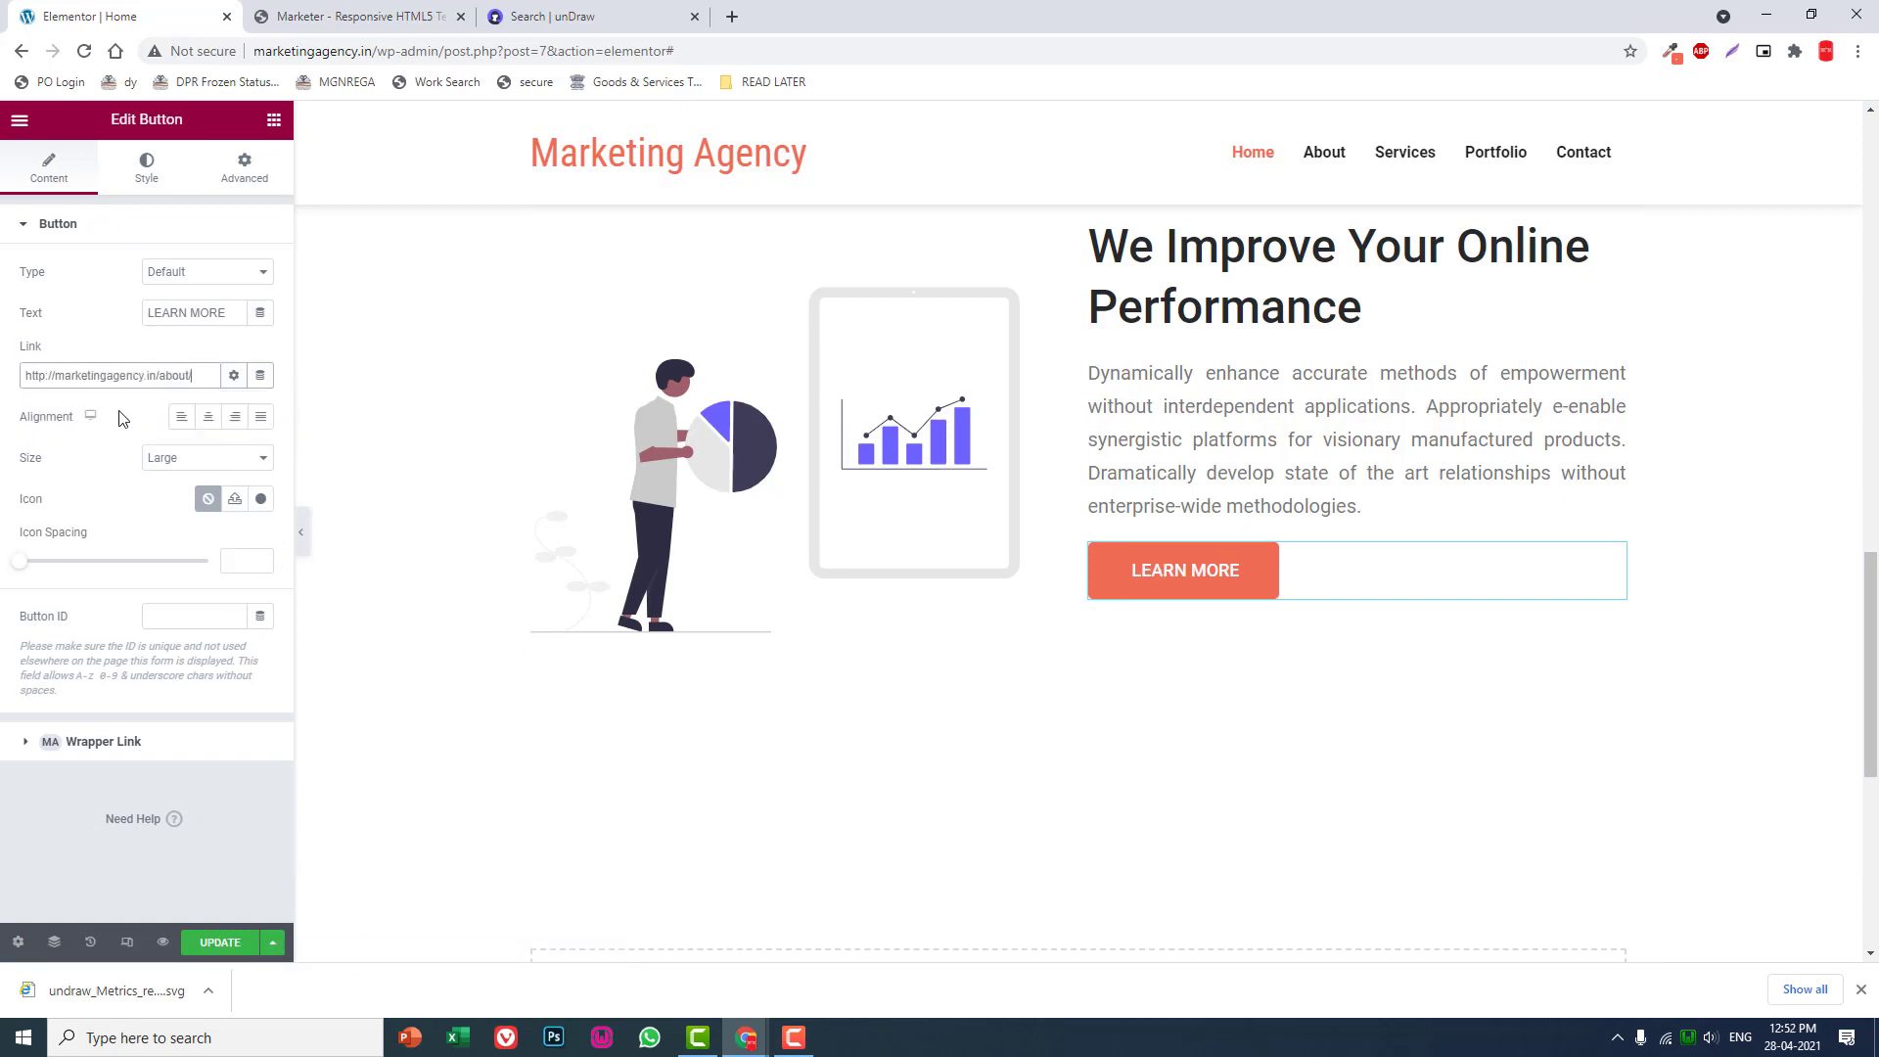
left_click(305, 517)
scroll(293, 496, "up", 2)
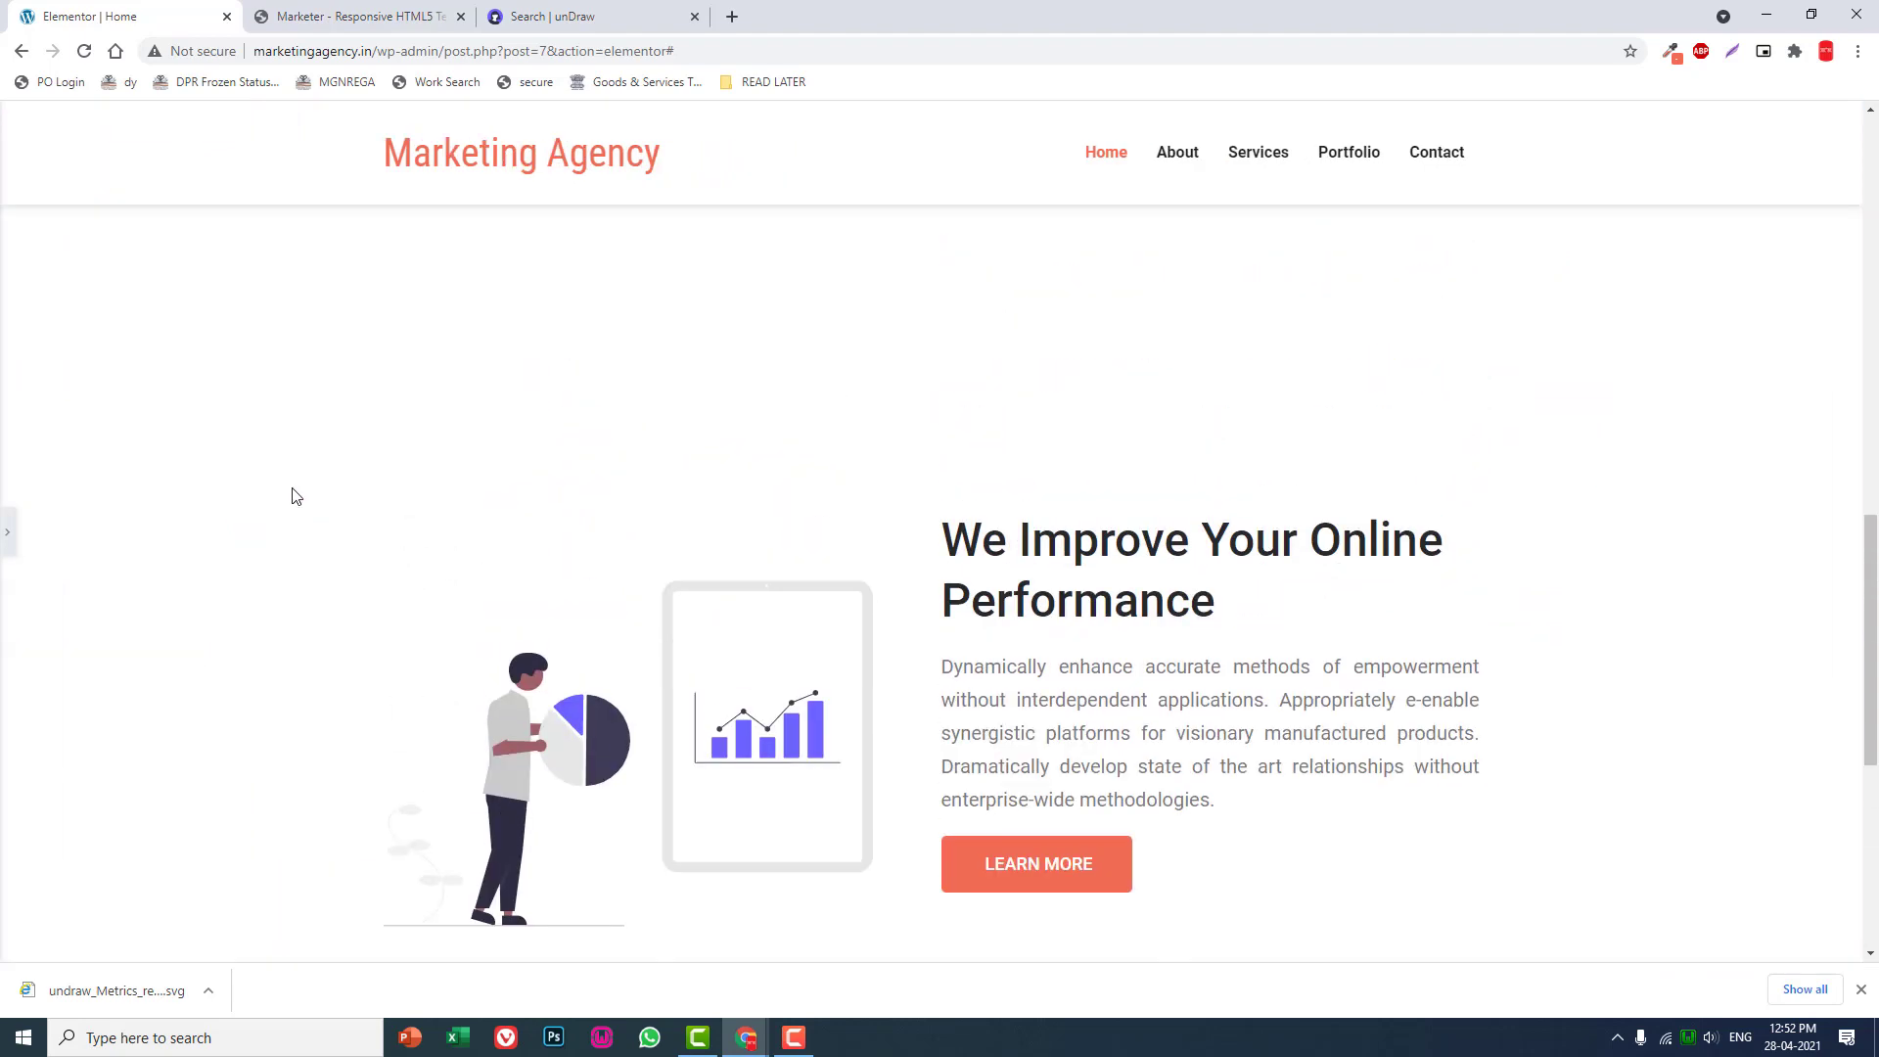
scroll(293, 496, "up", 3)
scroll(292, 496, "down", 2)
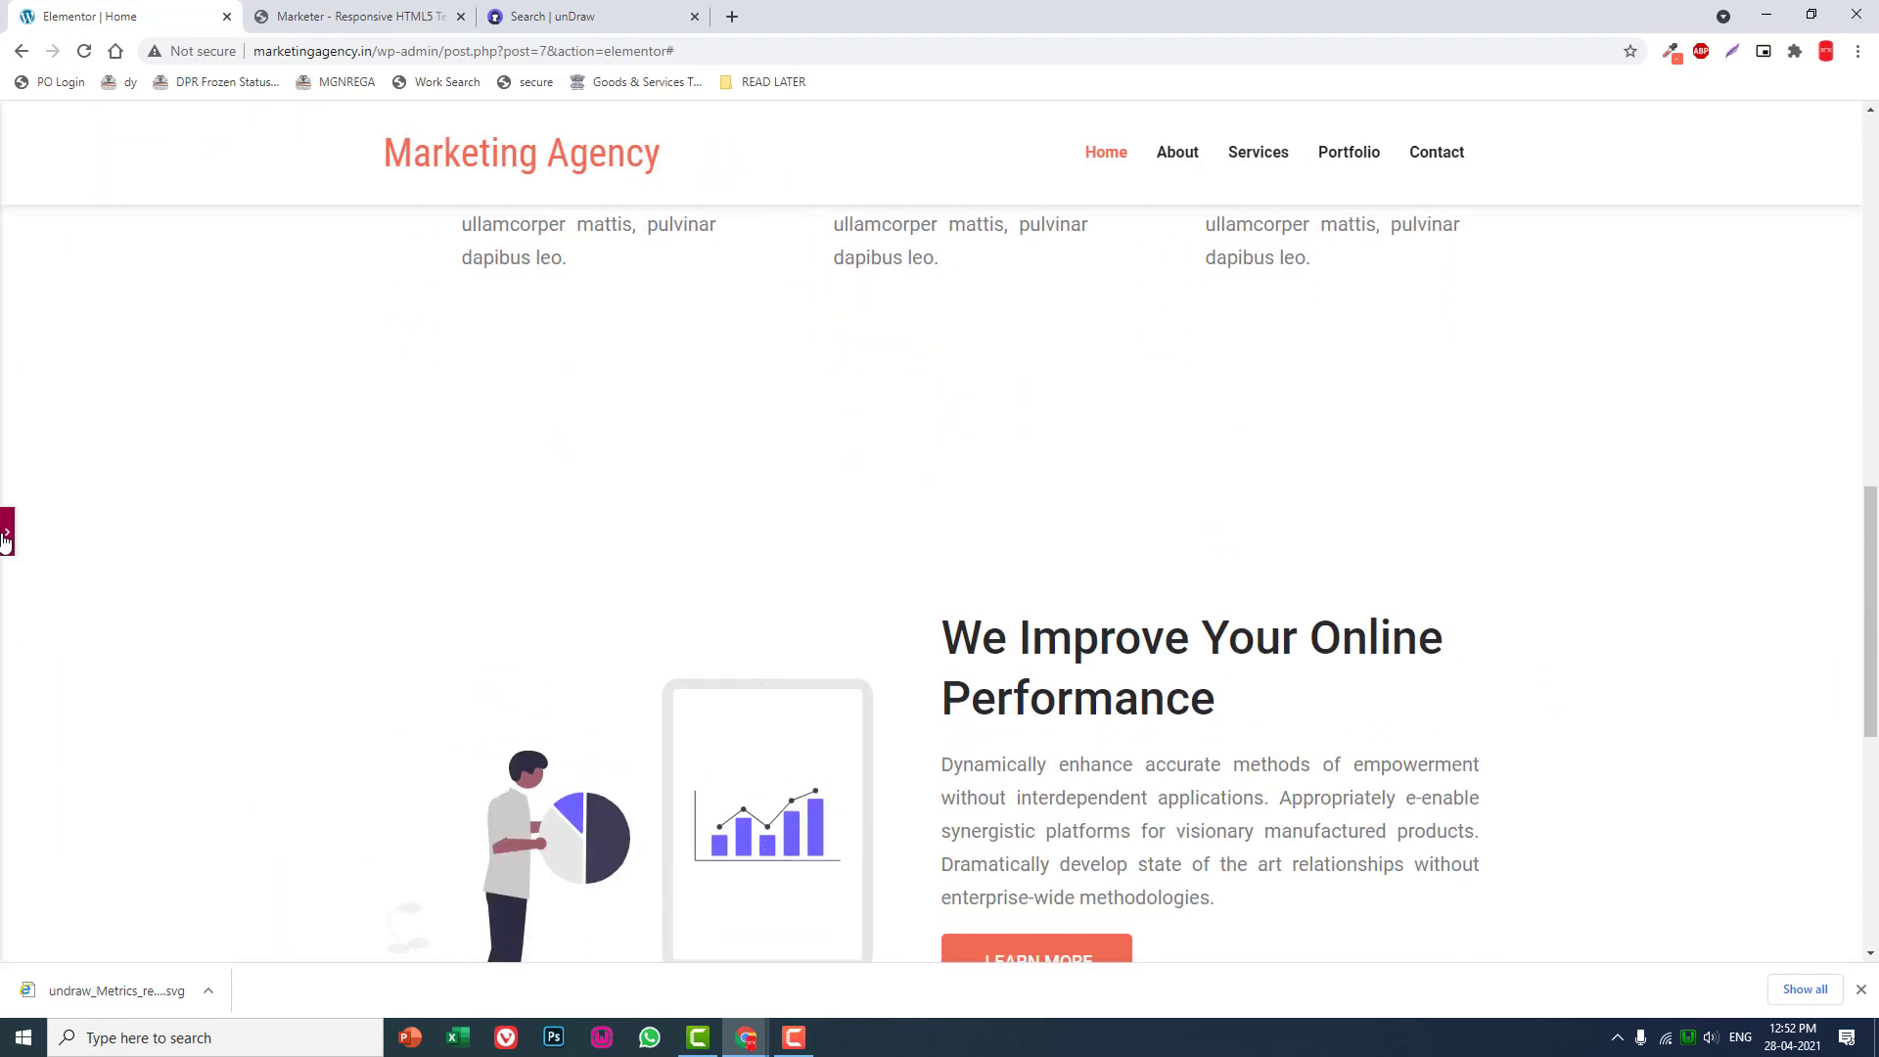
- Reopen the editing panel beside the We Improve section preview
left_click(6, 531)
scroll(980, 525, "up", 2)
scroll(977, 524, "down", 2)
scroll(1013, 427, "up", 3)
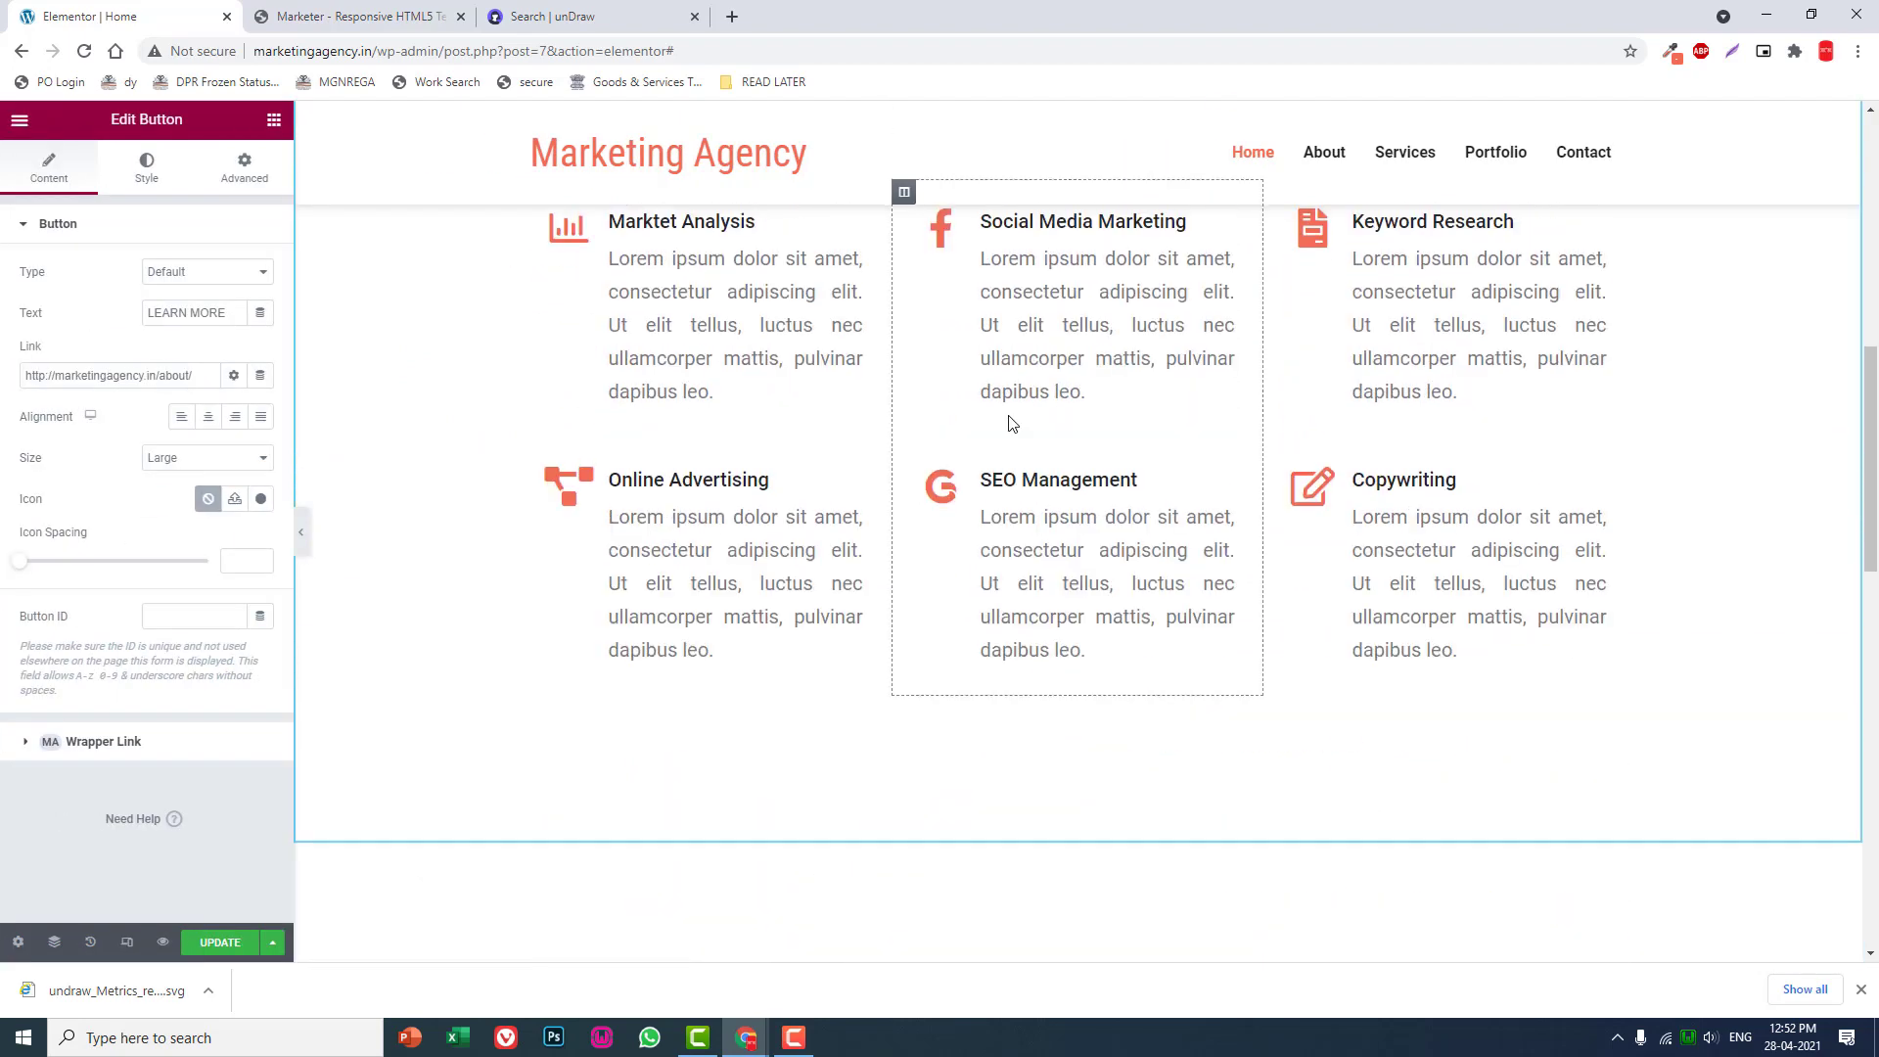
scroll(1171, 485, "up", 3)
scroll(1122, 503, "down", 3)
scroll(1121, 501, "down", 2)
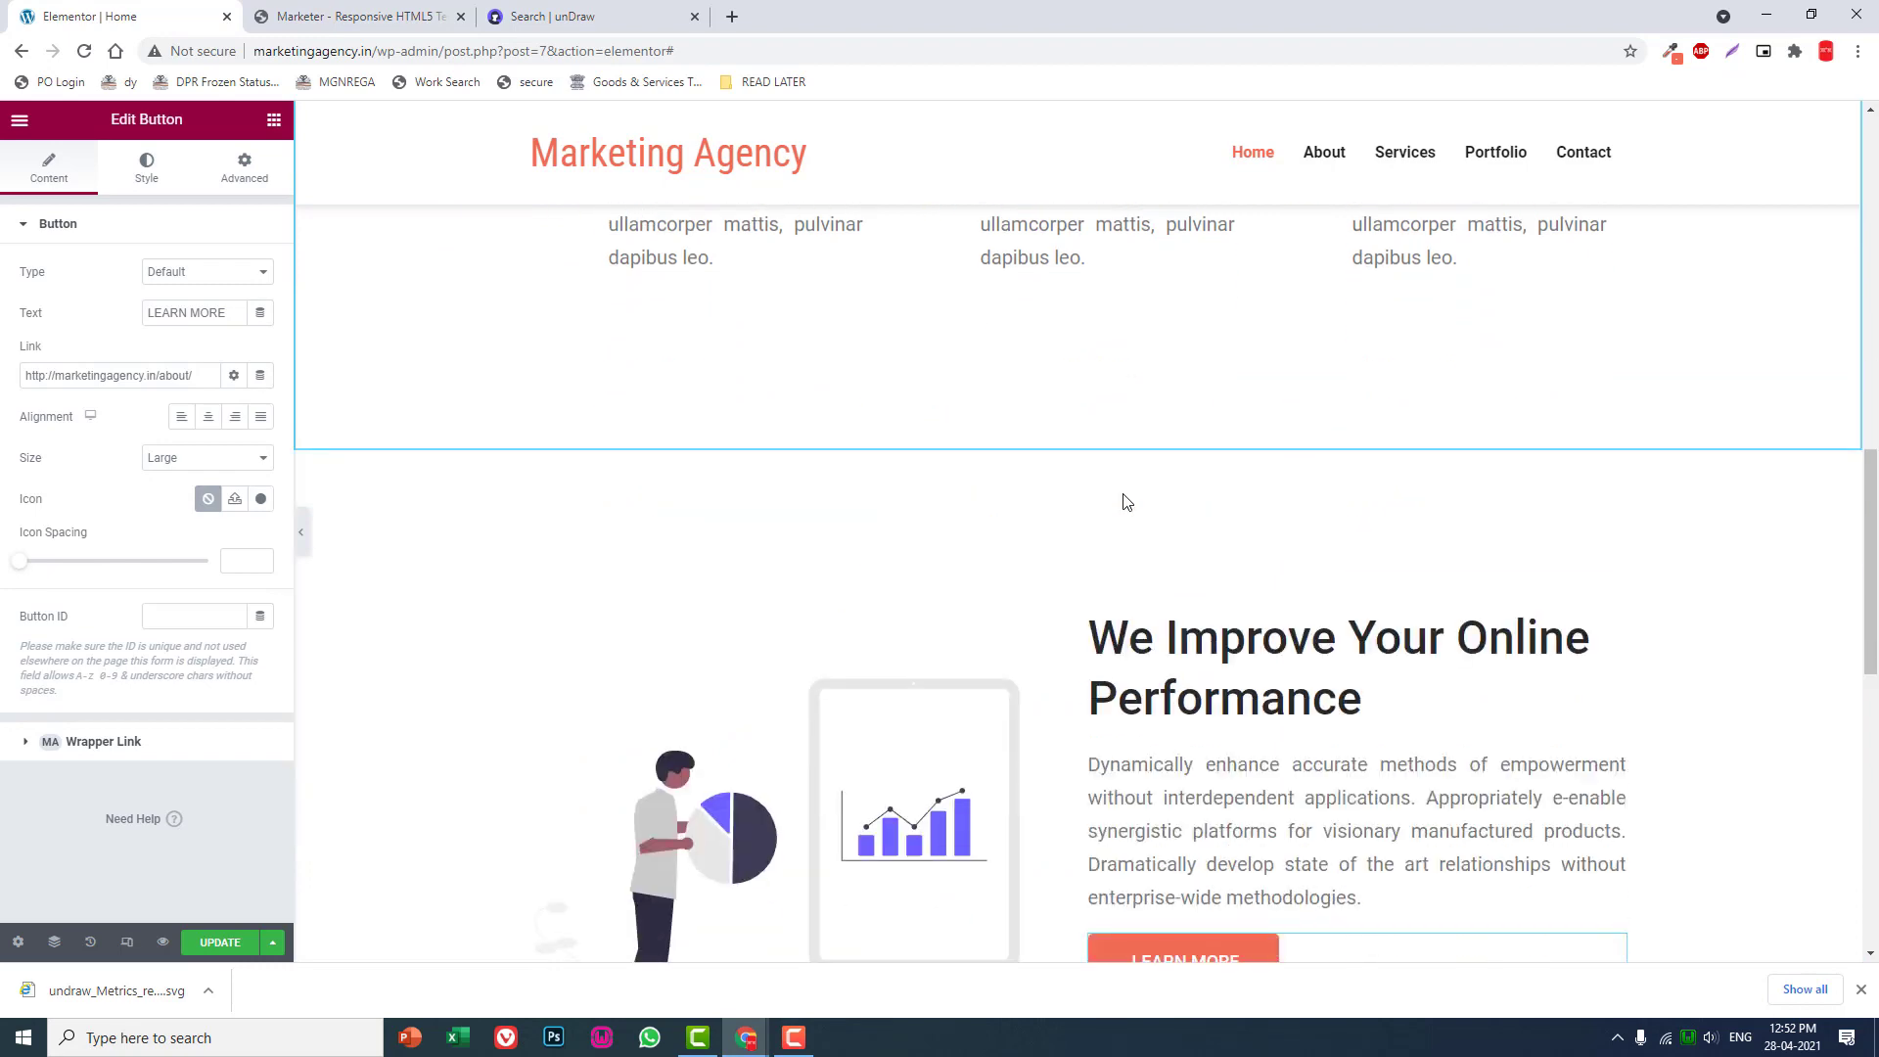
scroll(826, 420, "down", 1)
scroll(944, 369, "down", 2)
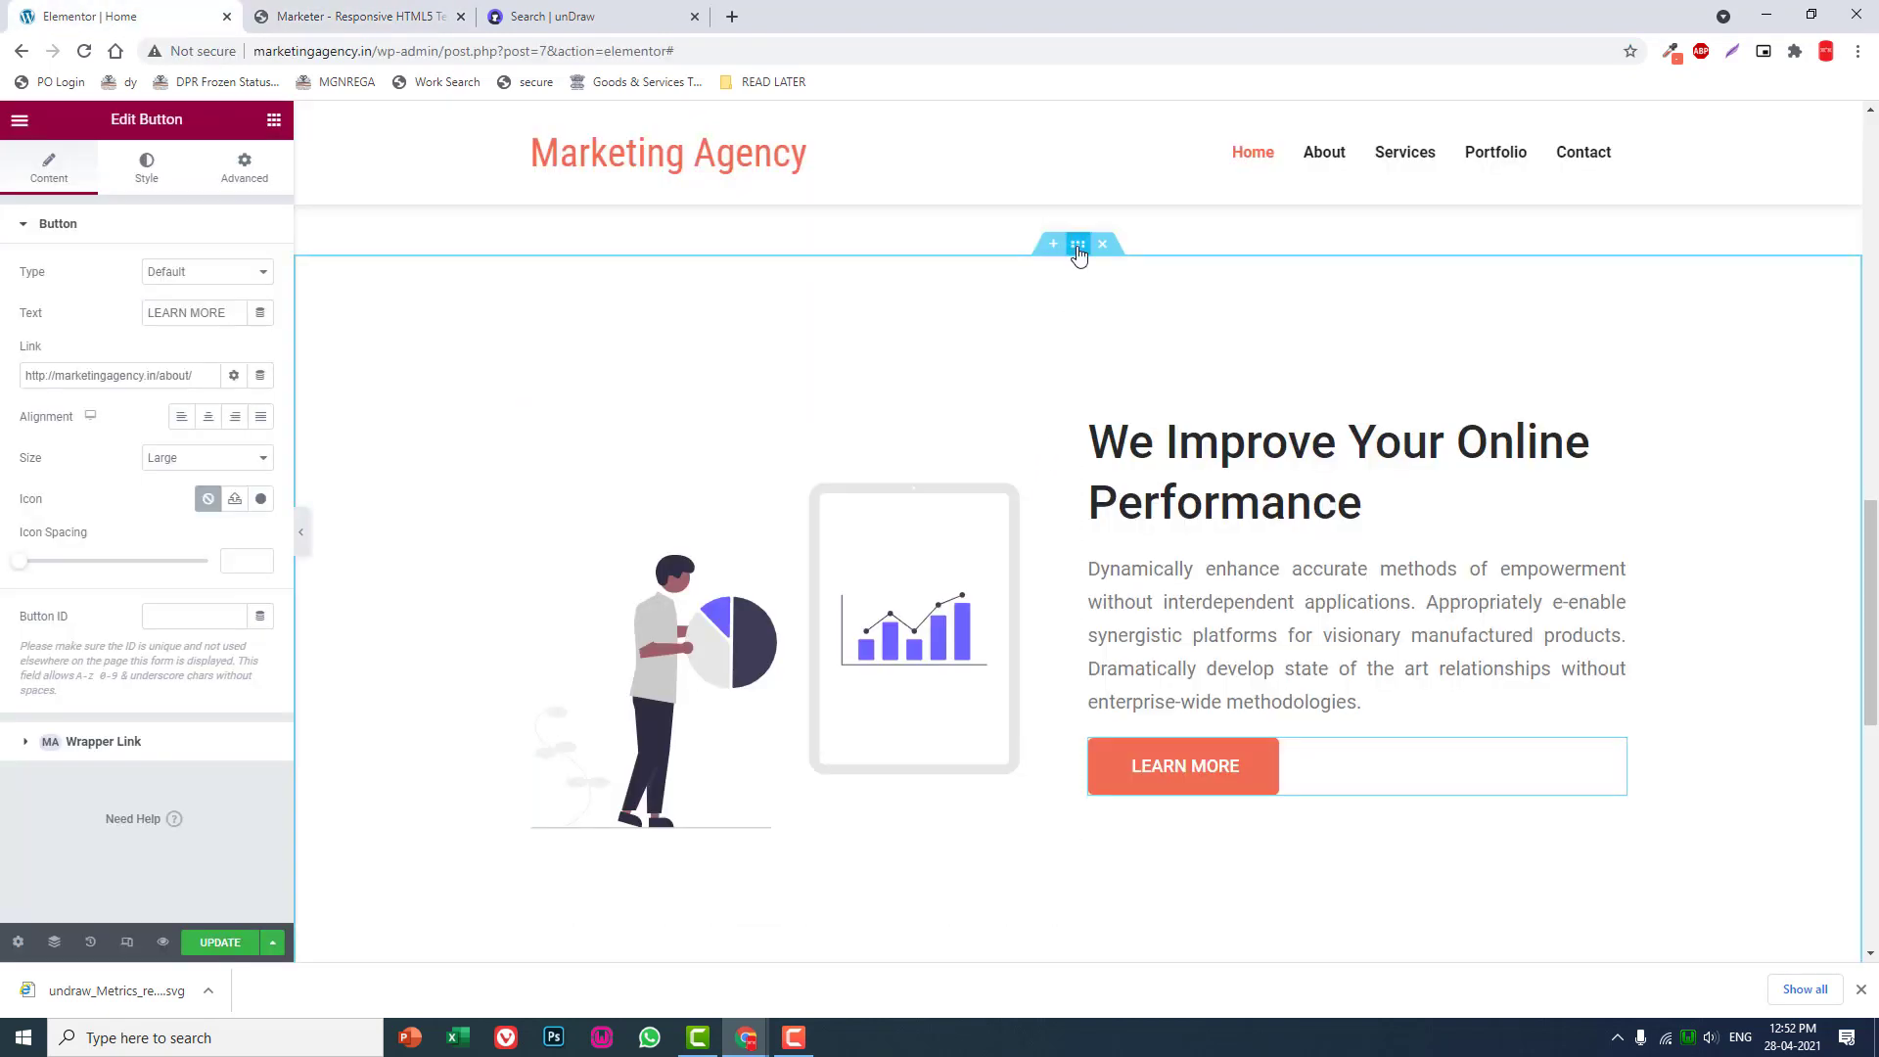
- Give the section a Classic background faded from the pasted orange to near-white #FFFBFB
key("ctrl+z")
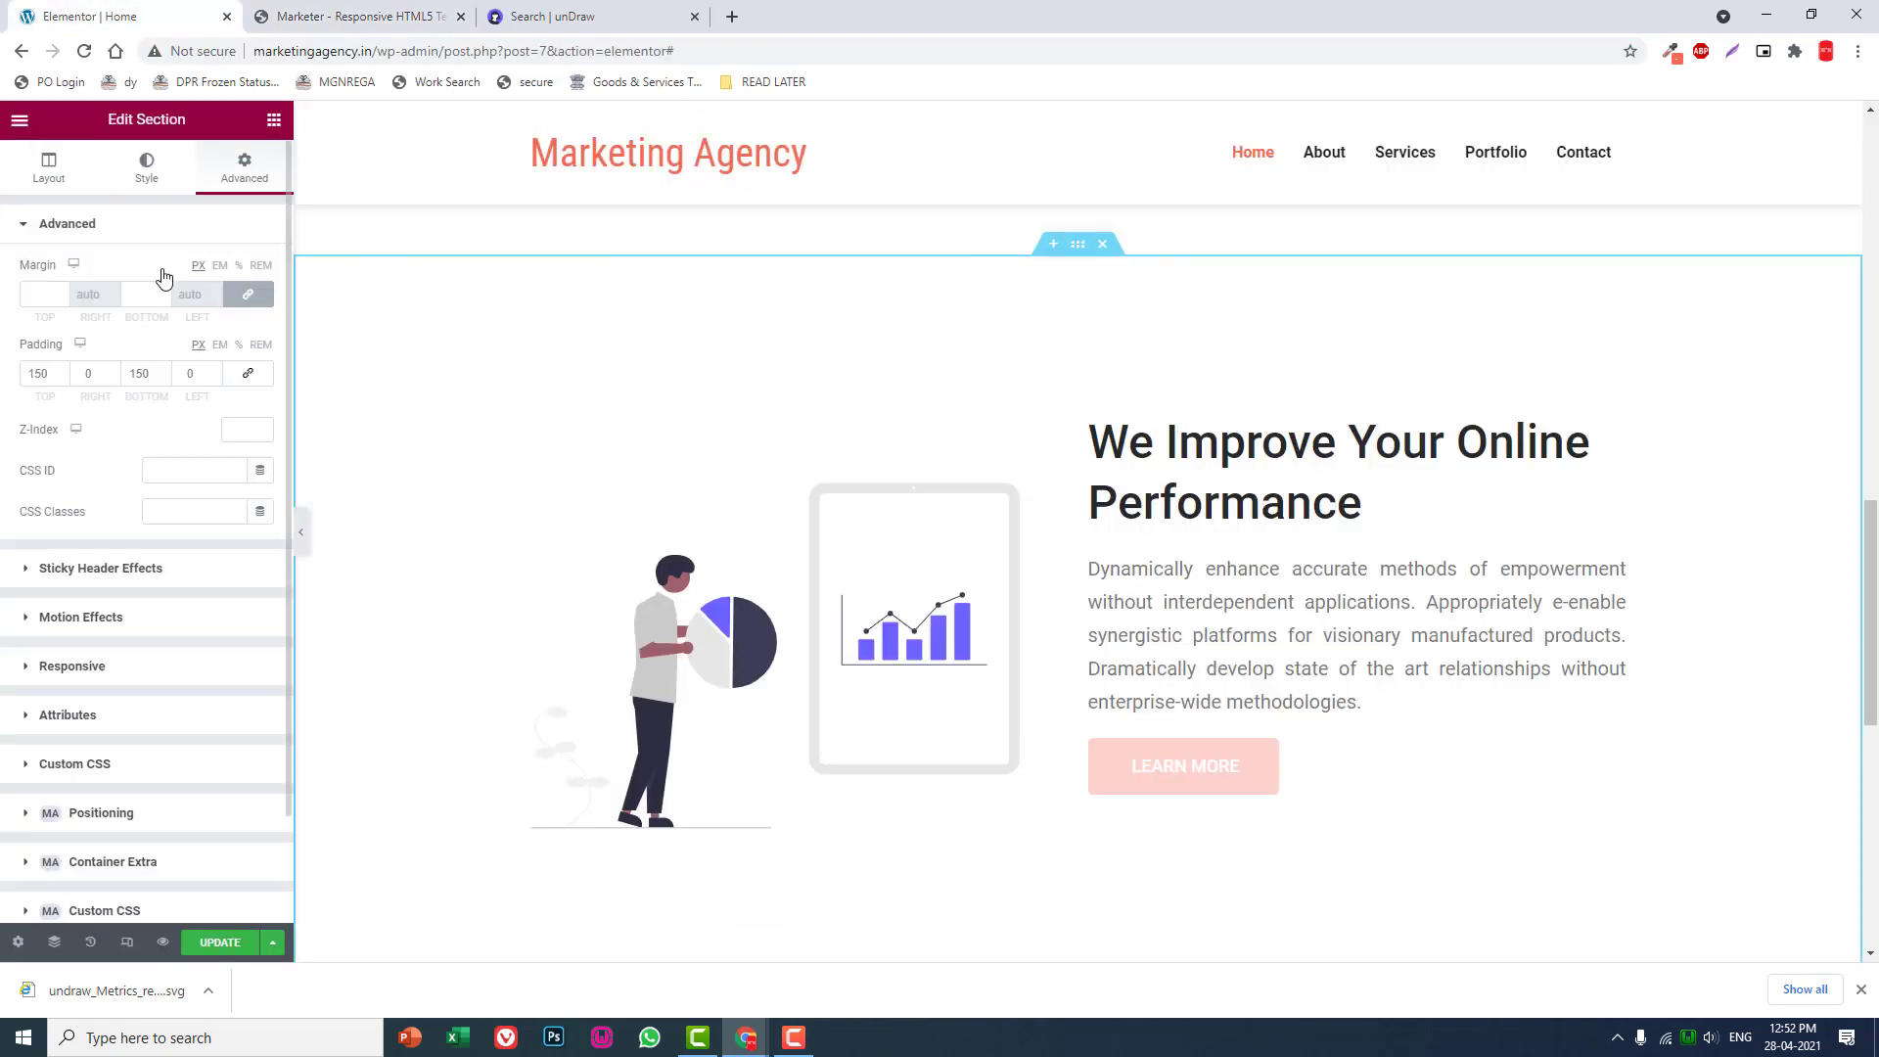
key("ctrl+z")
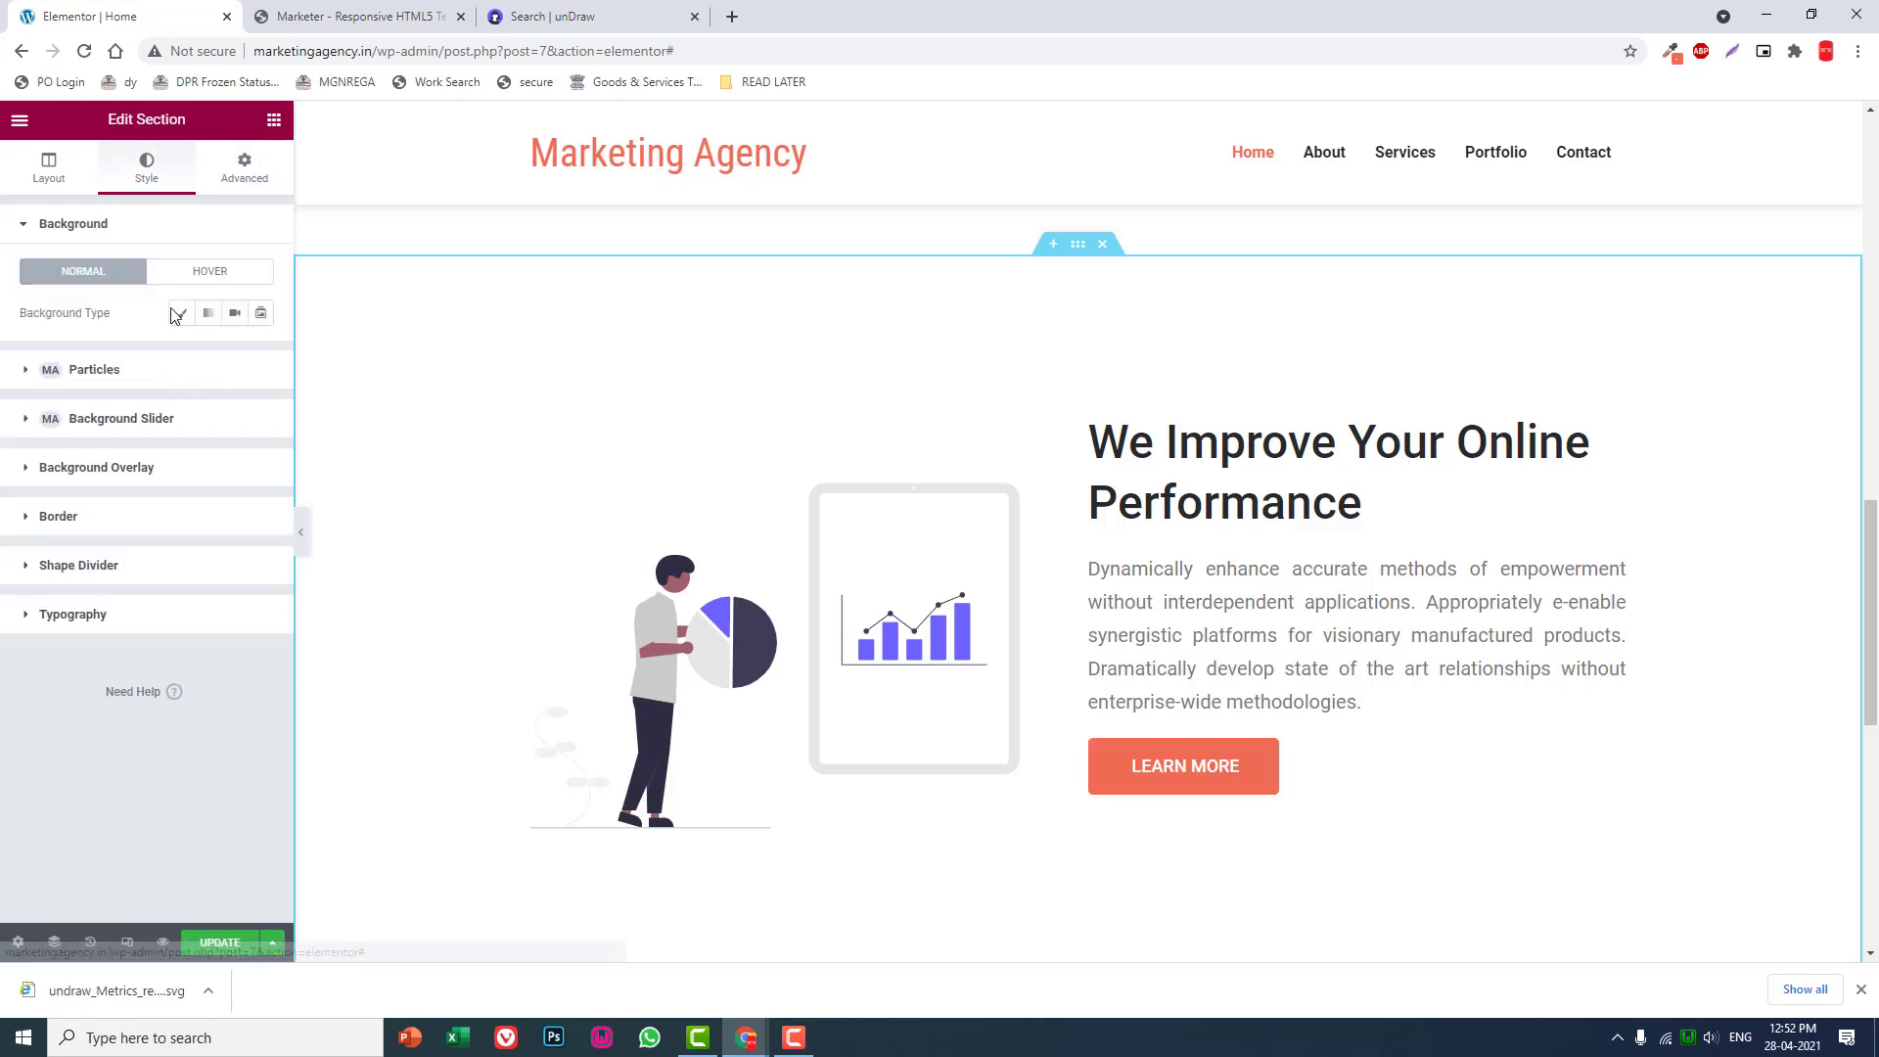
left_click(178, 316)
left_click(259, 354)
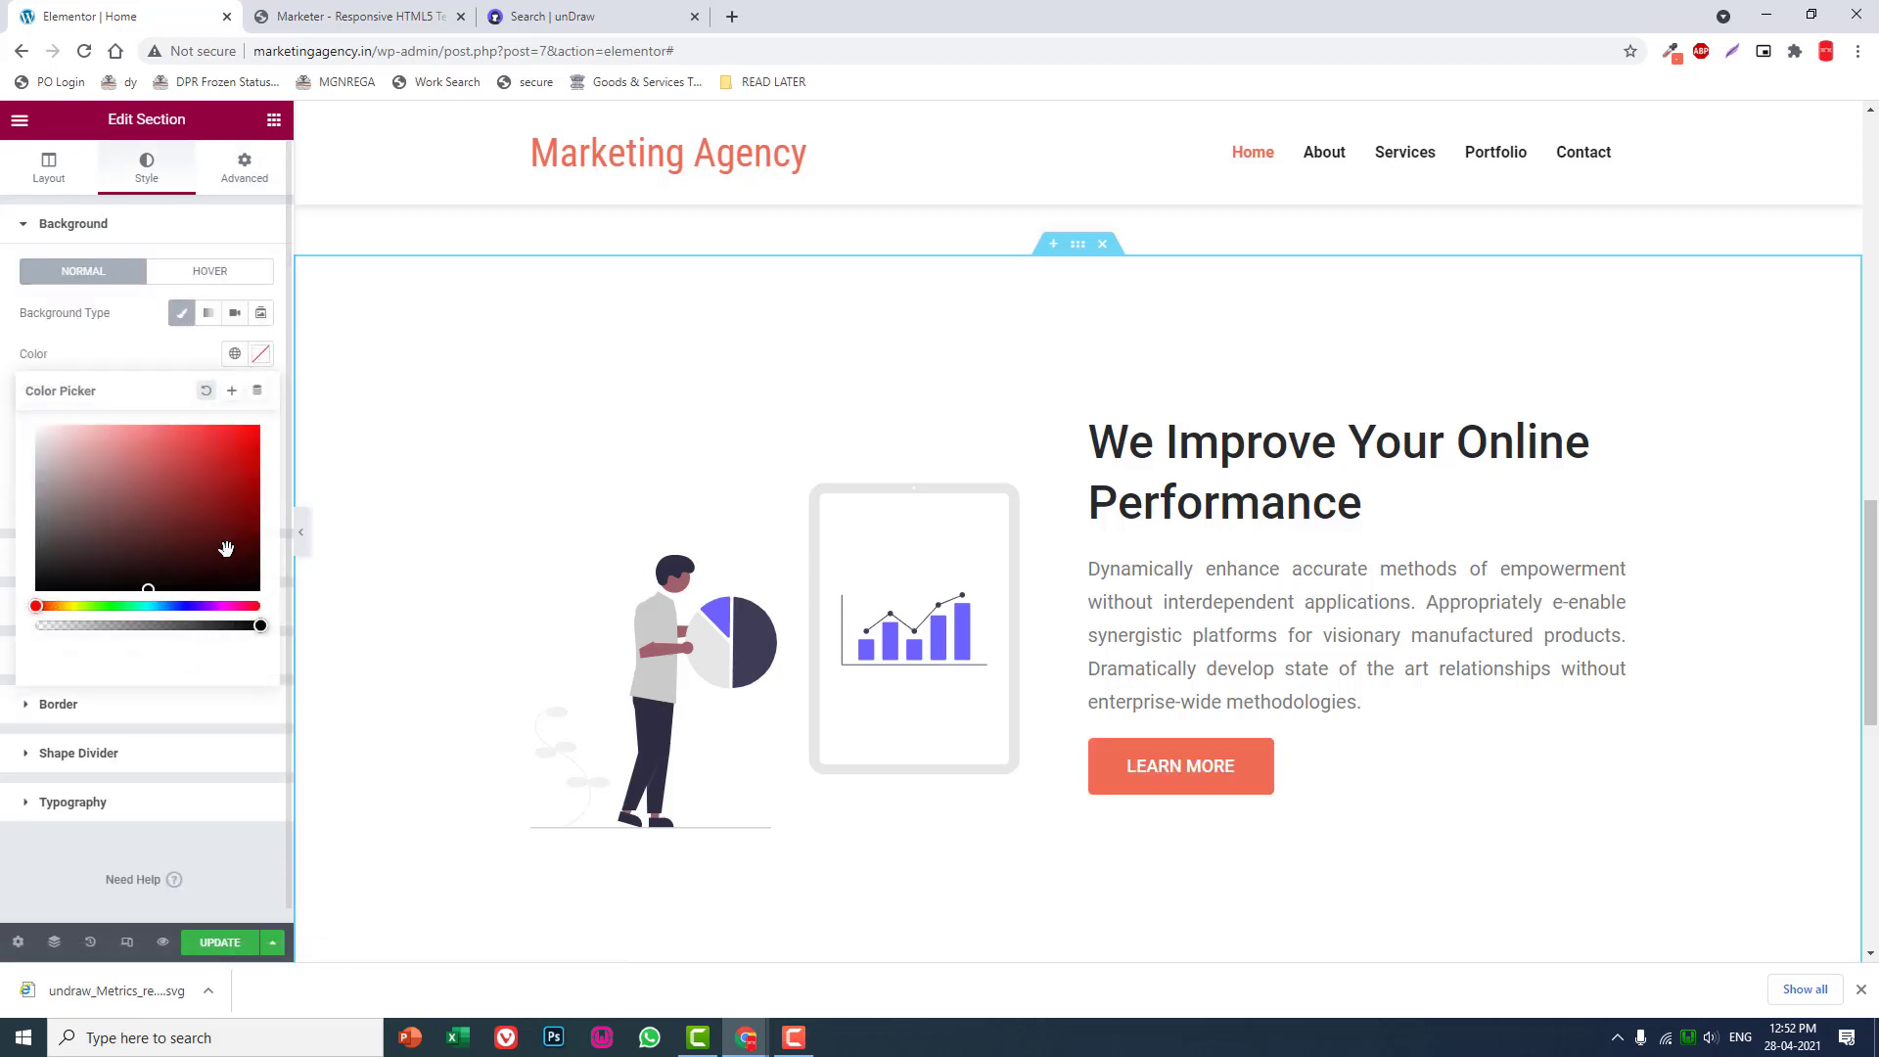
double_click(139, 652)
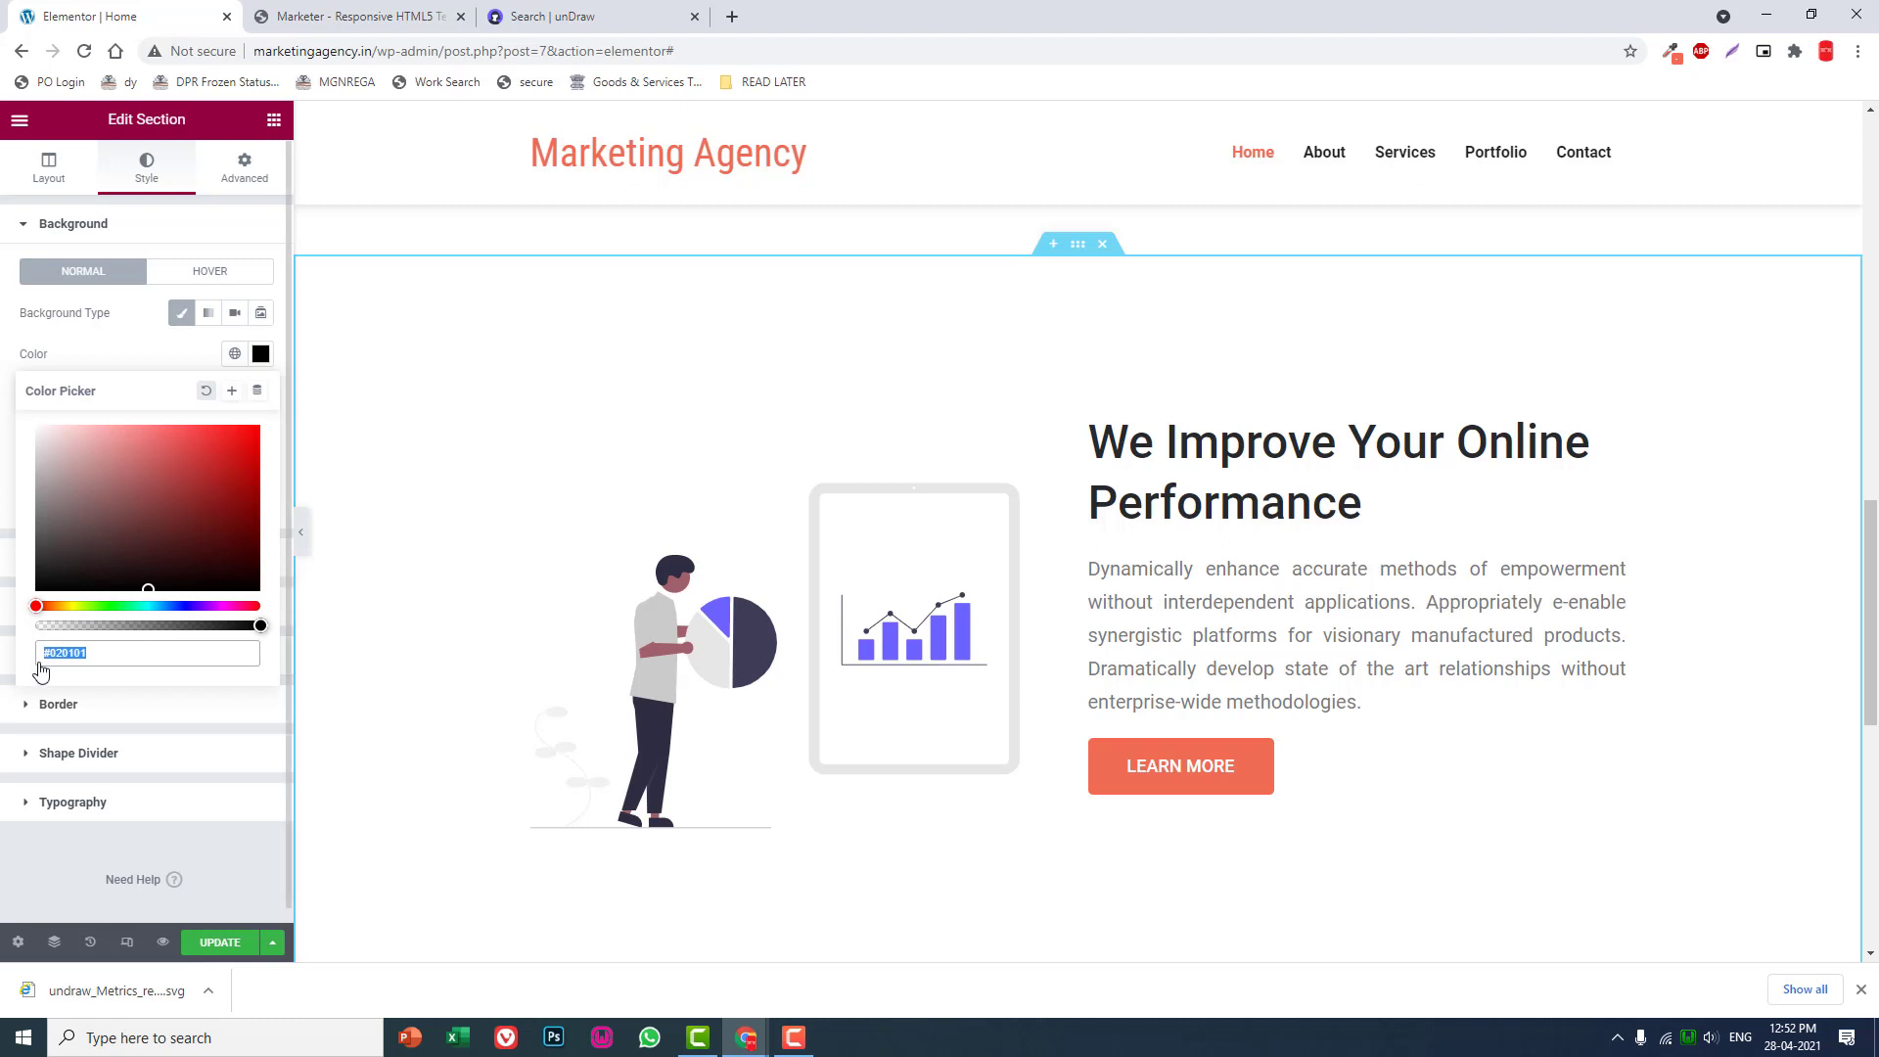
left_click(120, 643)
type("#F06C55")
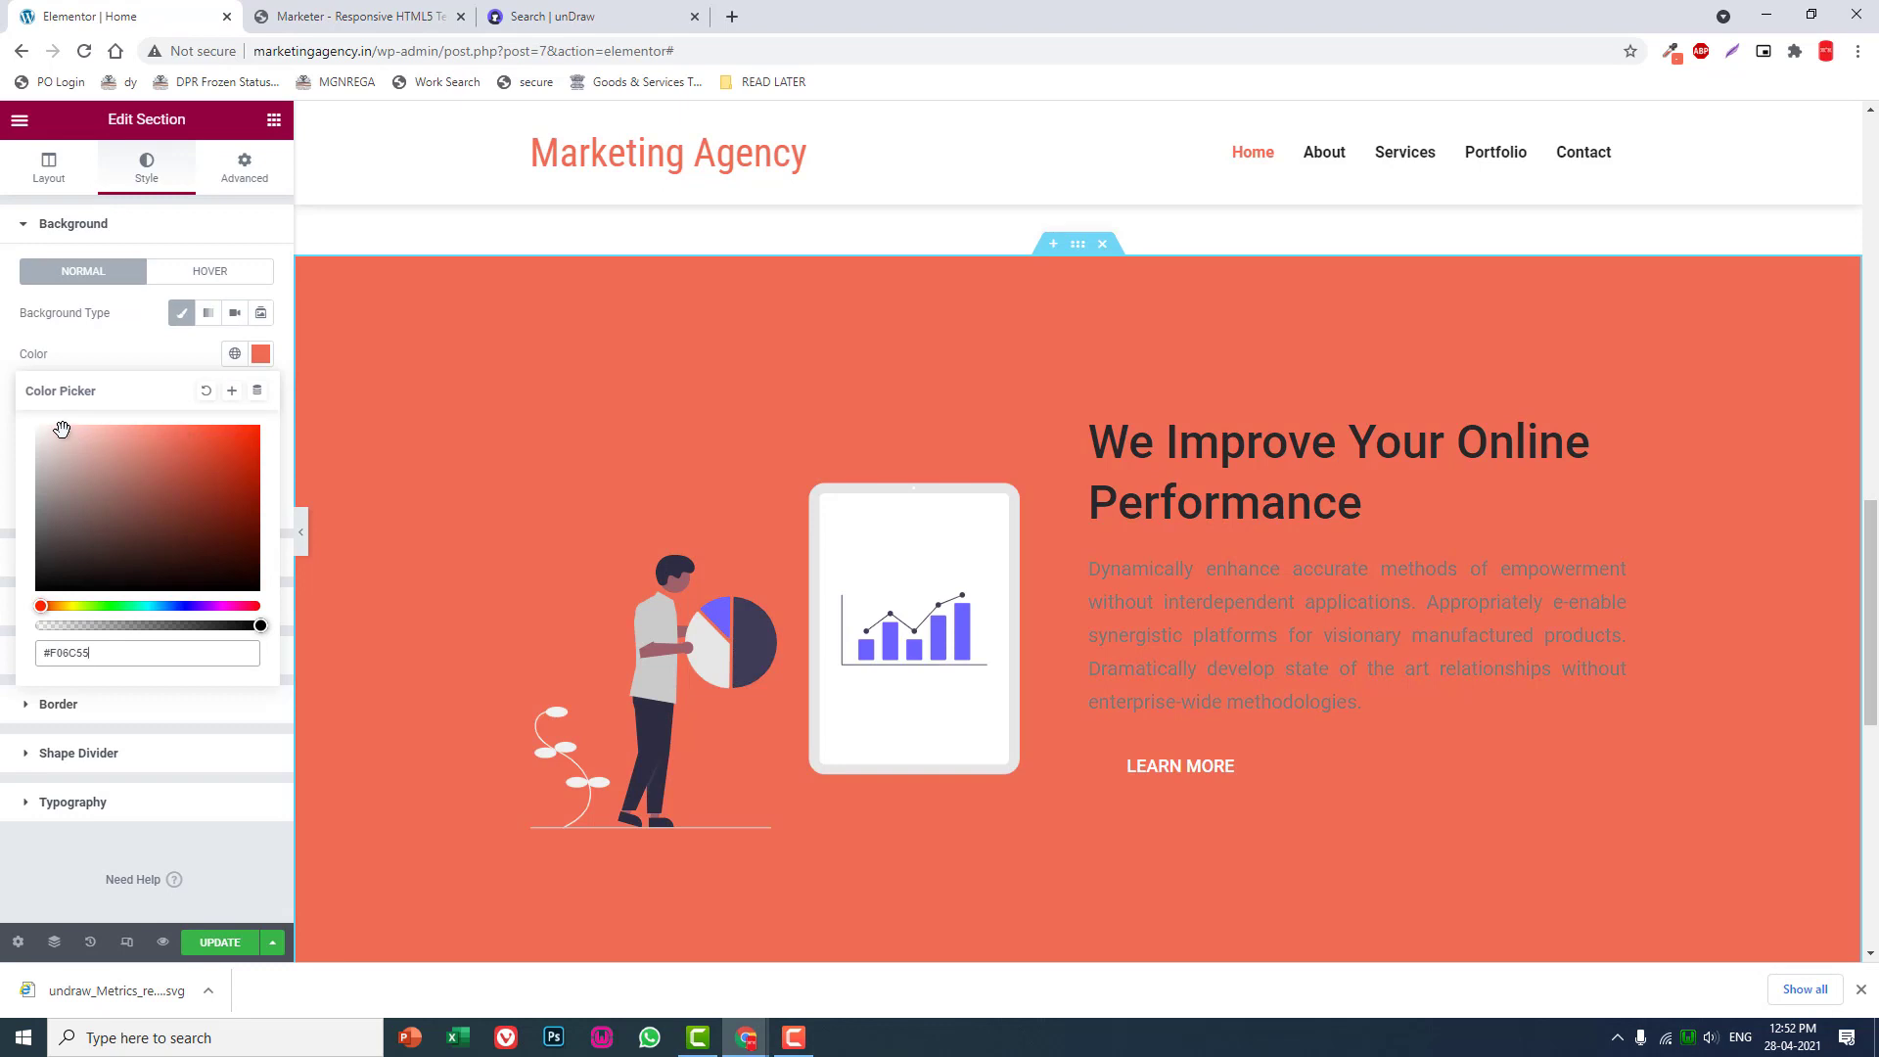
left_click(55, 427)
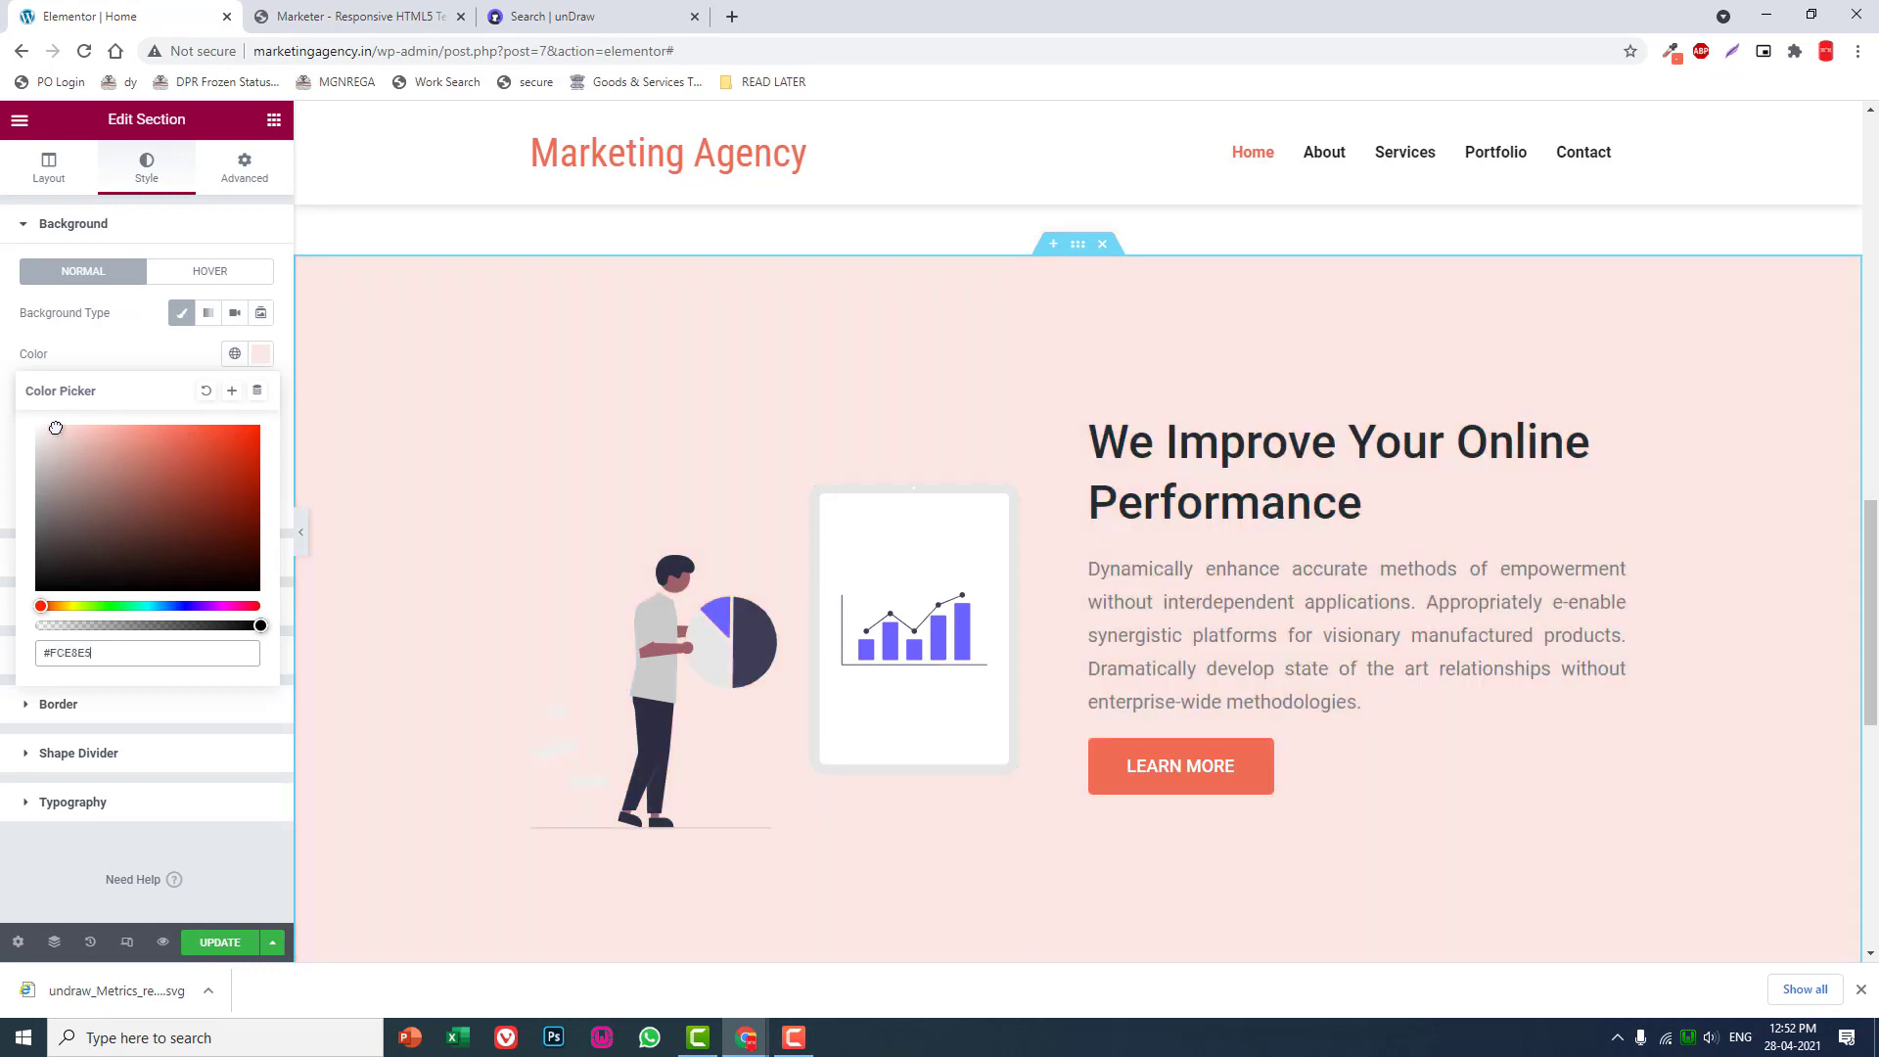
left_click_drag(54, 426, 26, 422)
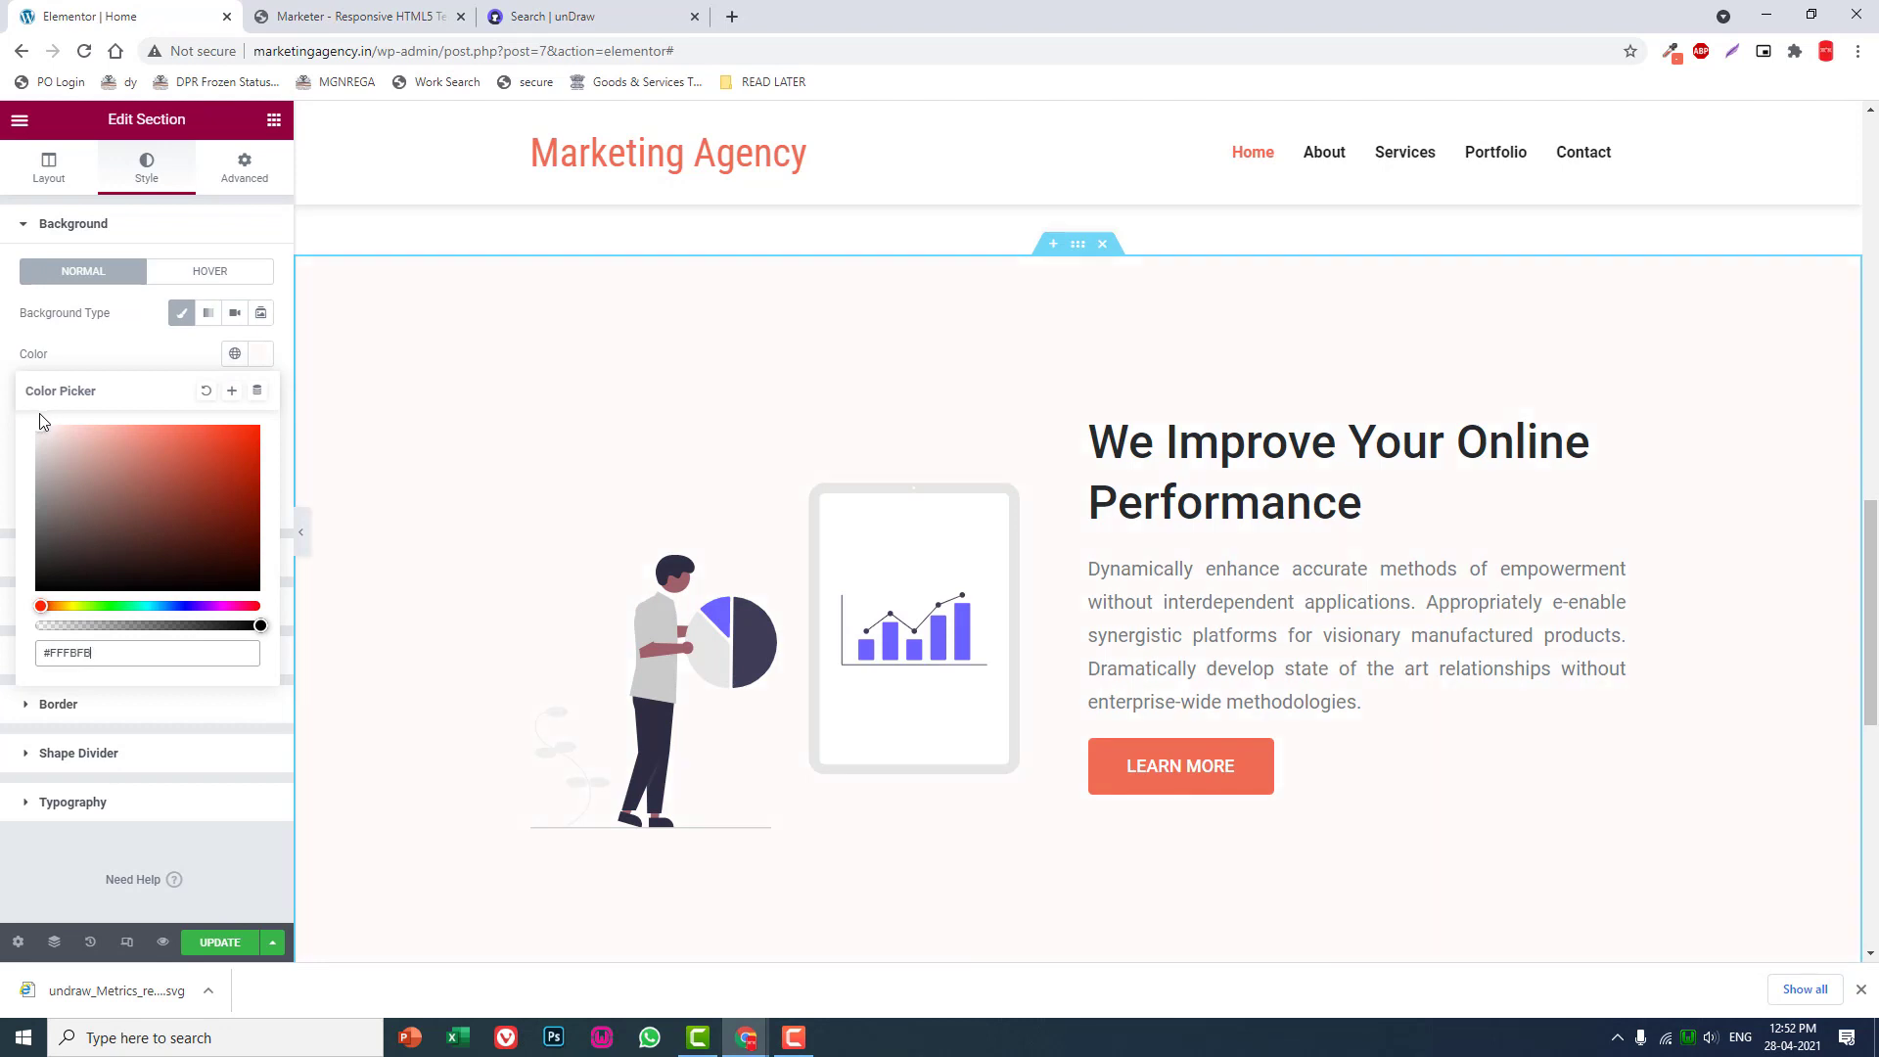
left_click(302, 532)
scroll(350, 499, "up", 3)
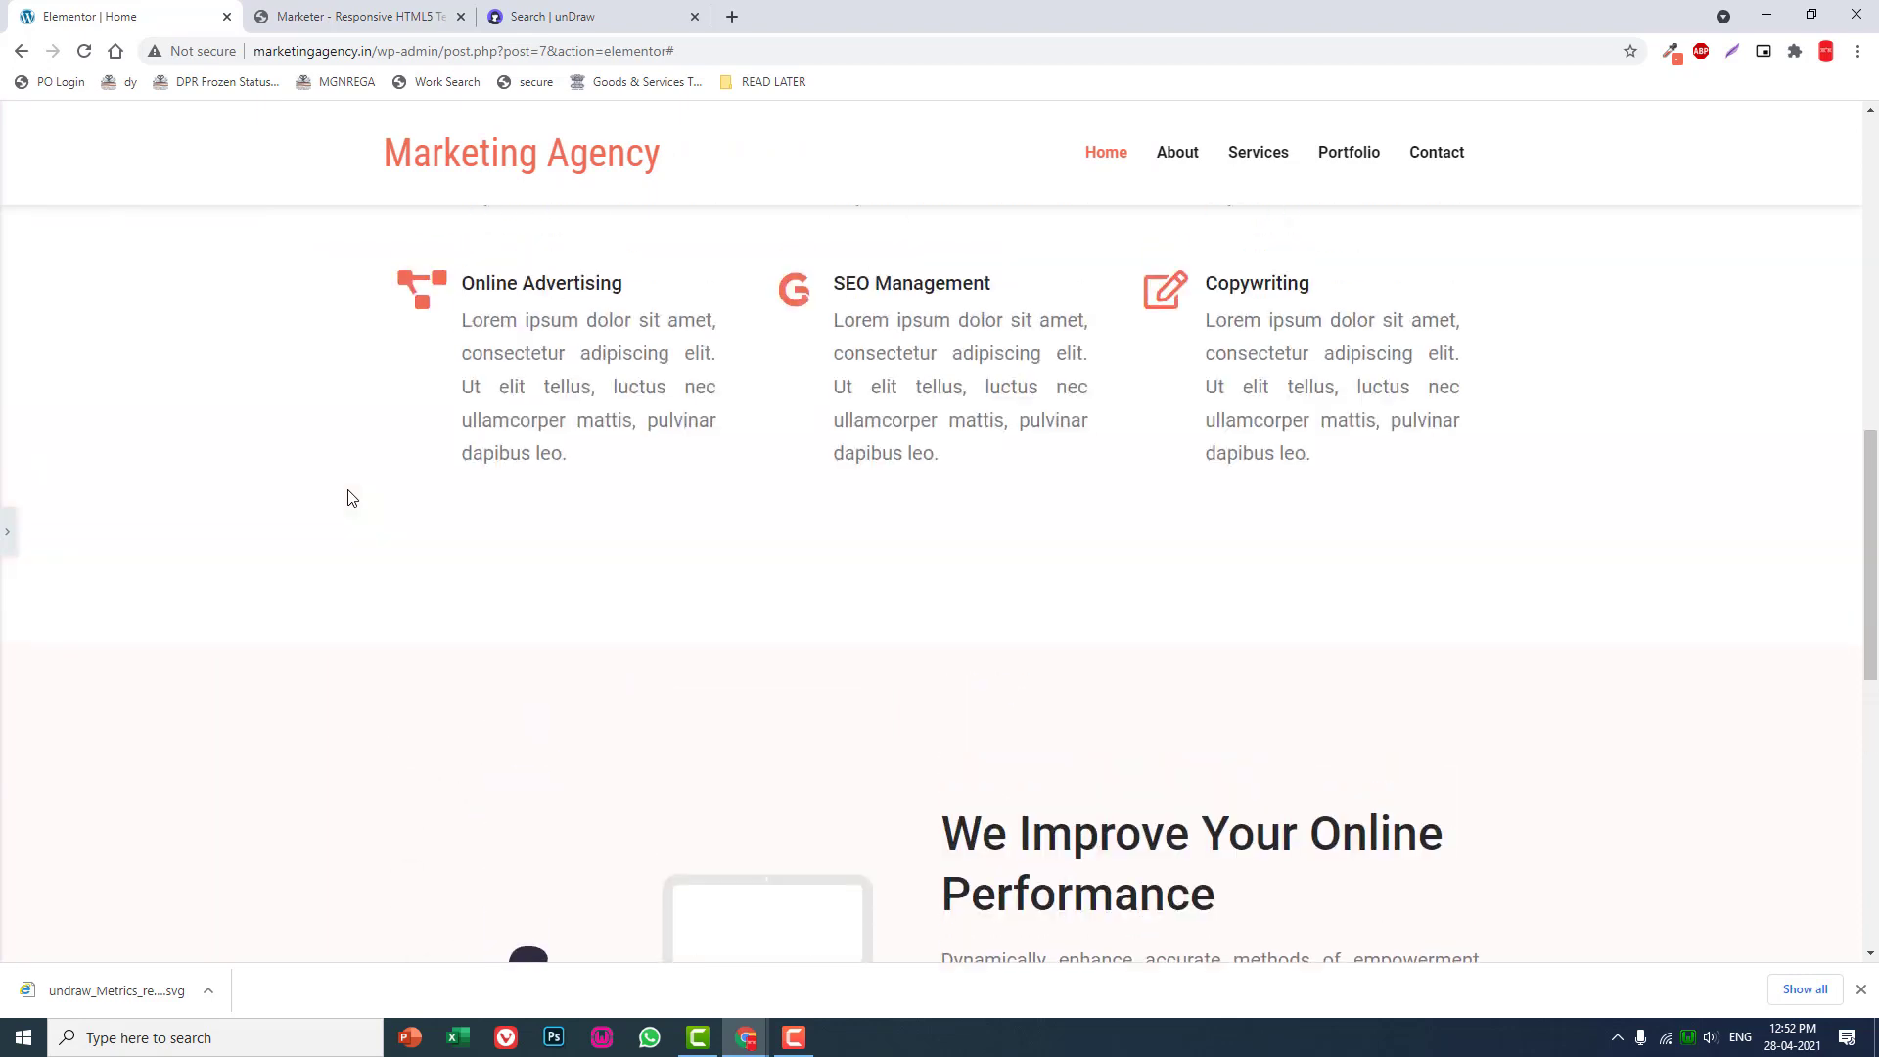
scroll(1216, 431, "down", 2)
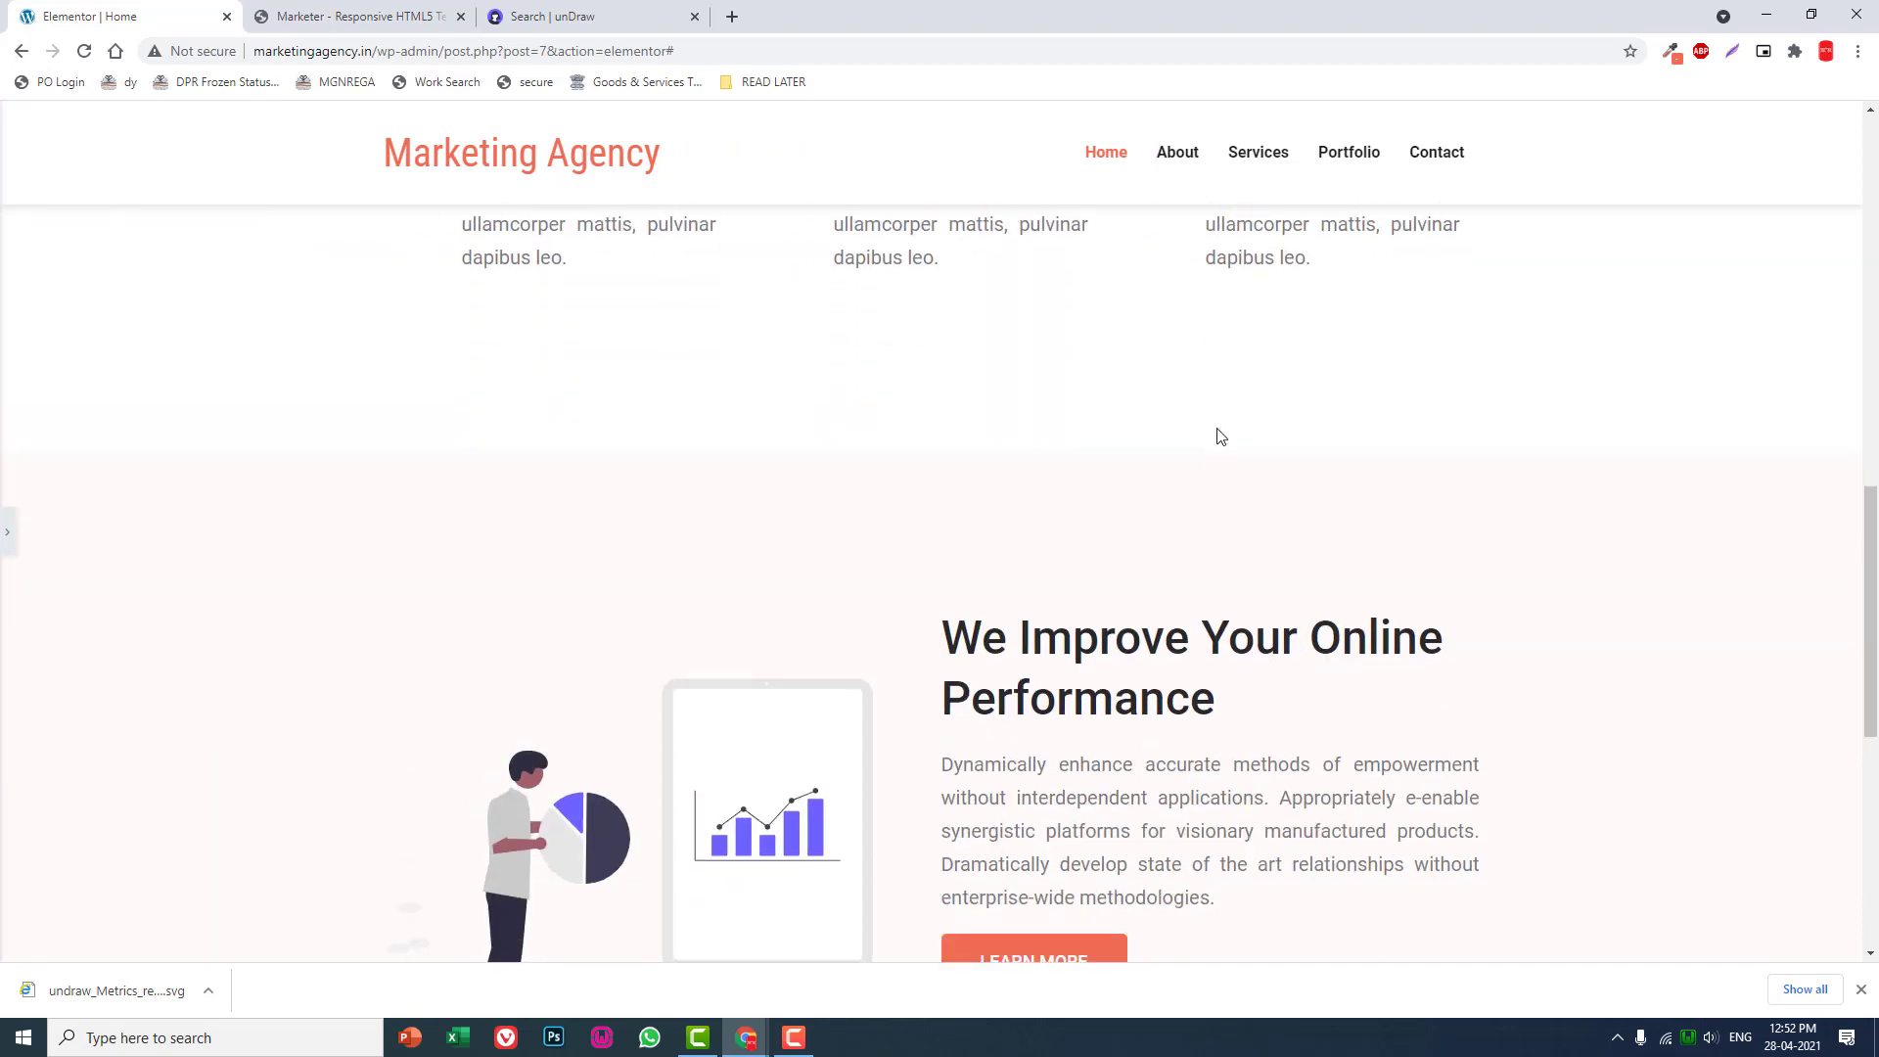
scroll(1224, 423, "down", 4)
scroll(1225, 424, "up", 3)
scroll(1171, 500, "up", 3)
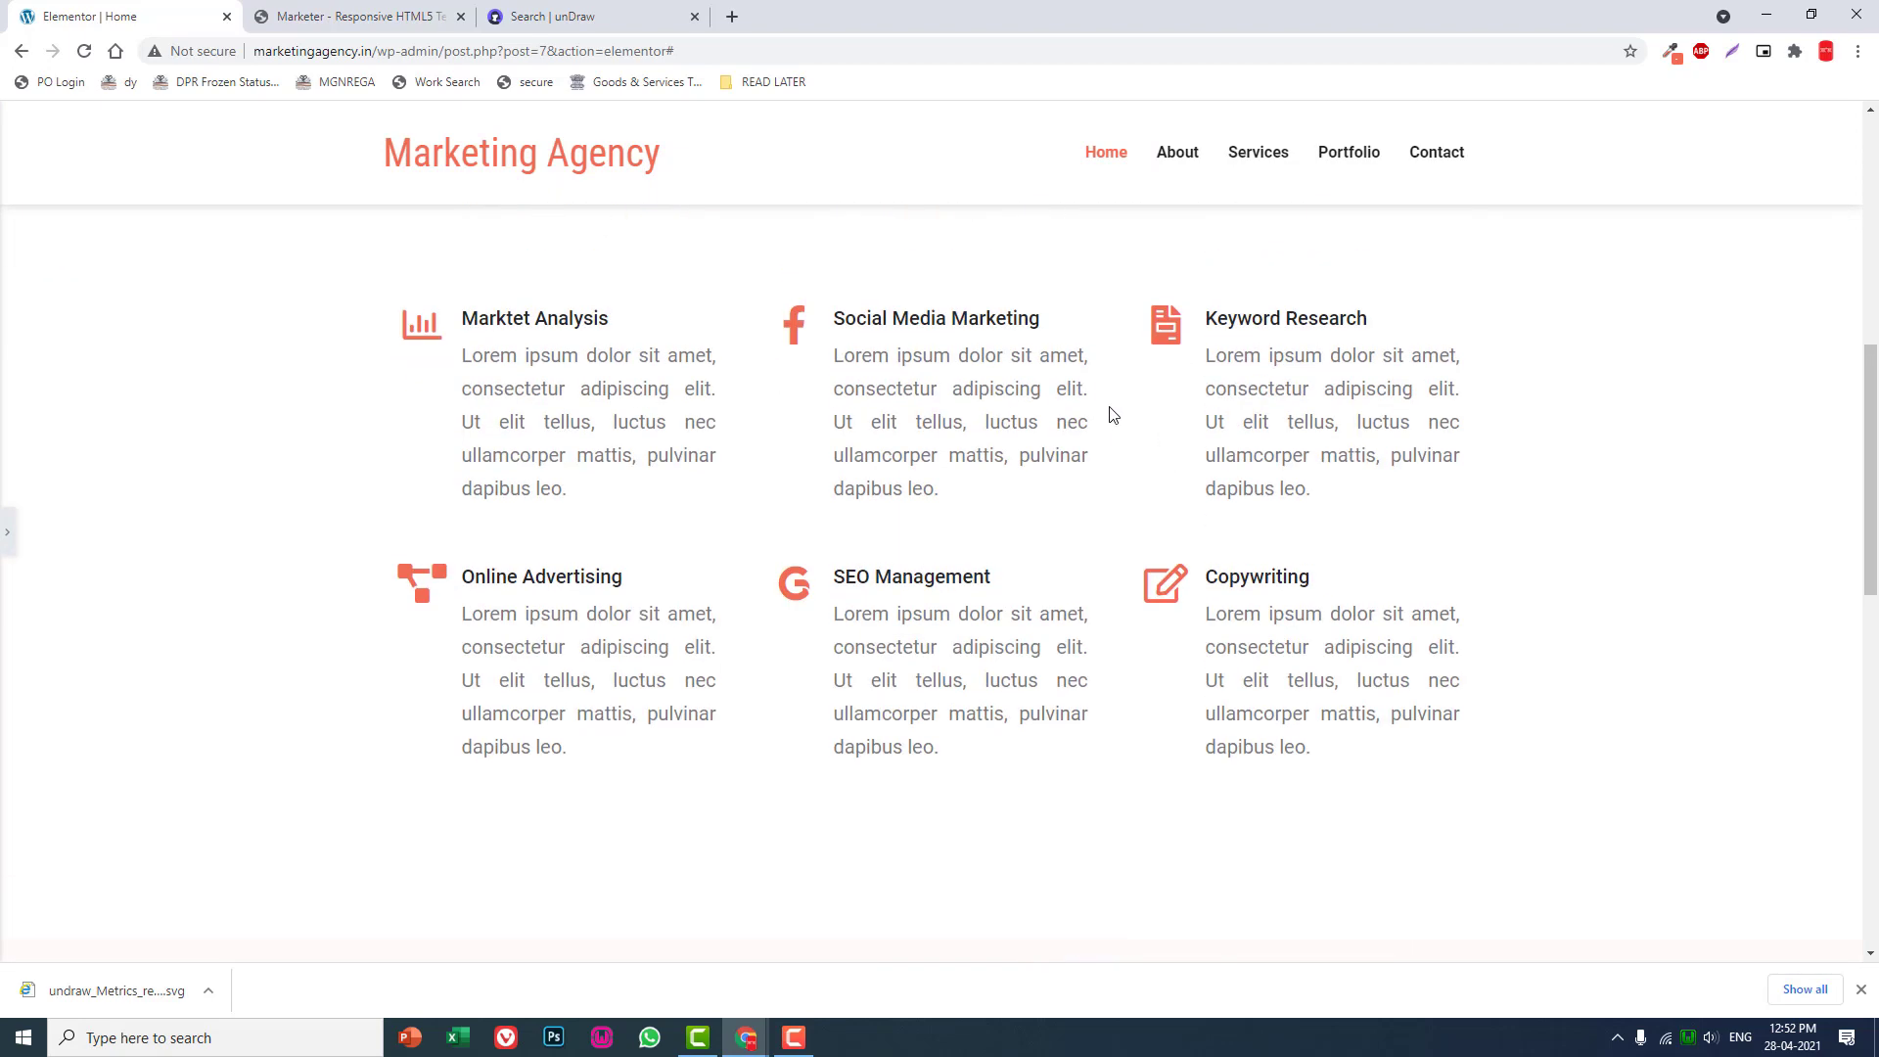
scroll(849, 466, "up", 3)
scroll(848, 465, "down", 4)
scroll(1212, 559, "down", 3)
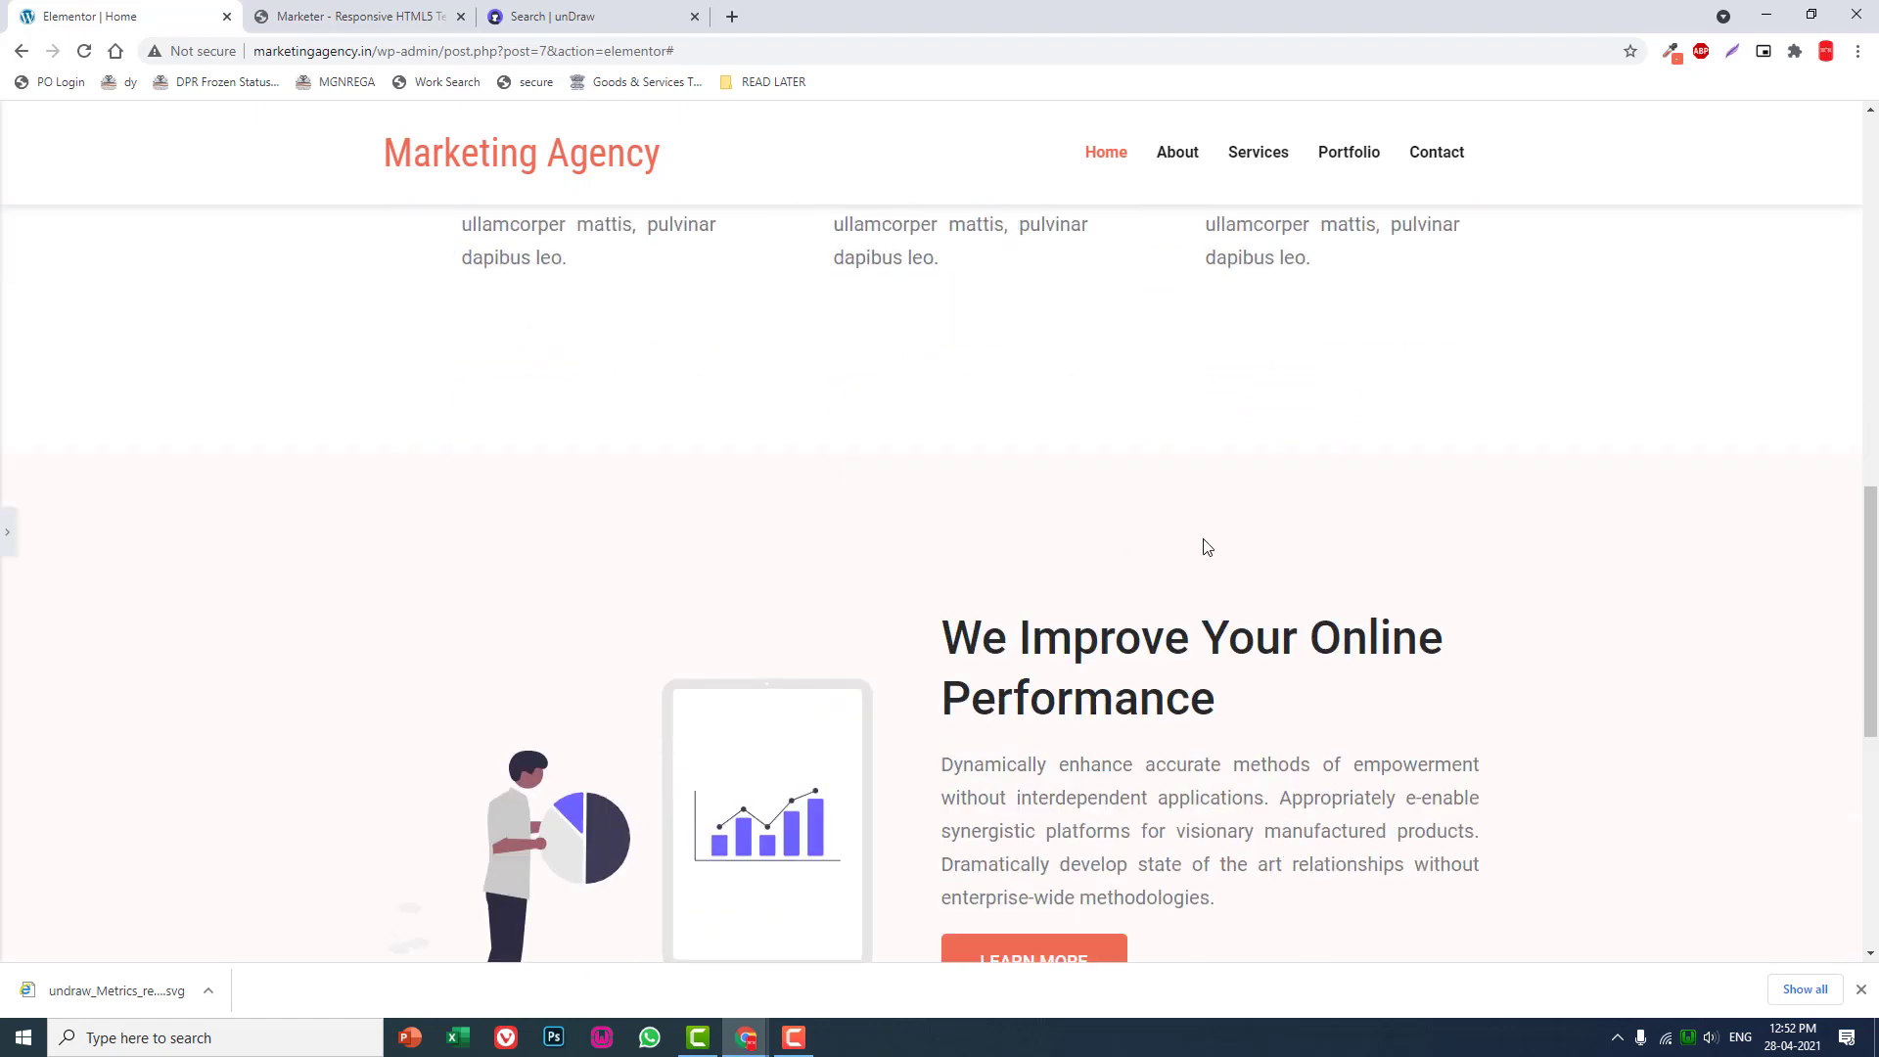
scroll(1213, 559, "down", 1)
scroll(1209, 562, "up", 2)
scroll(1207, 560, "down", 1)
scroll(1203, 560, "down", 1)
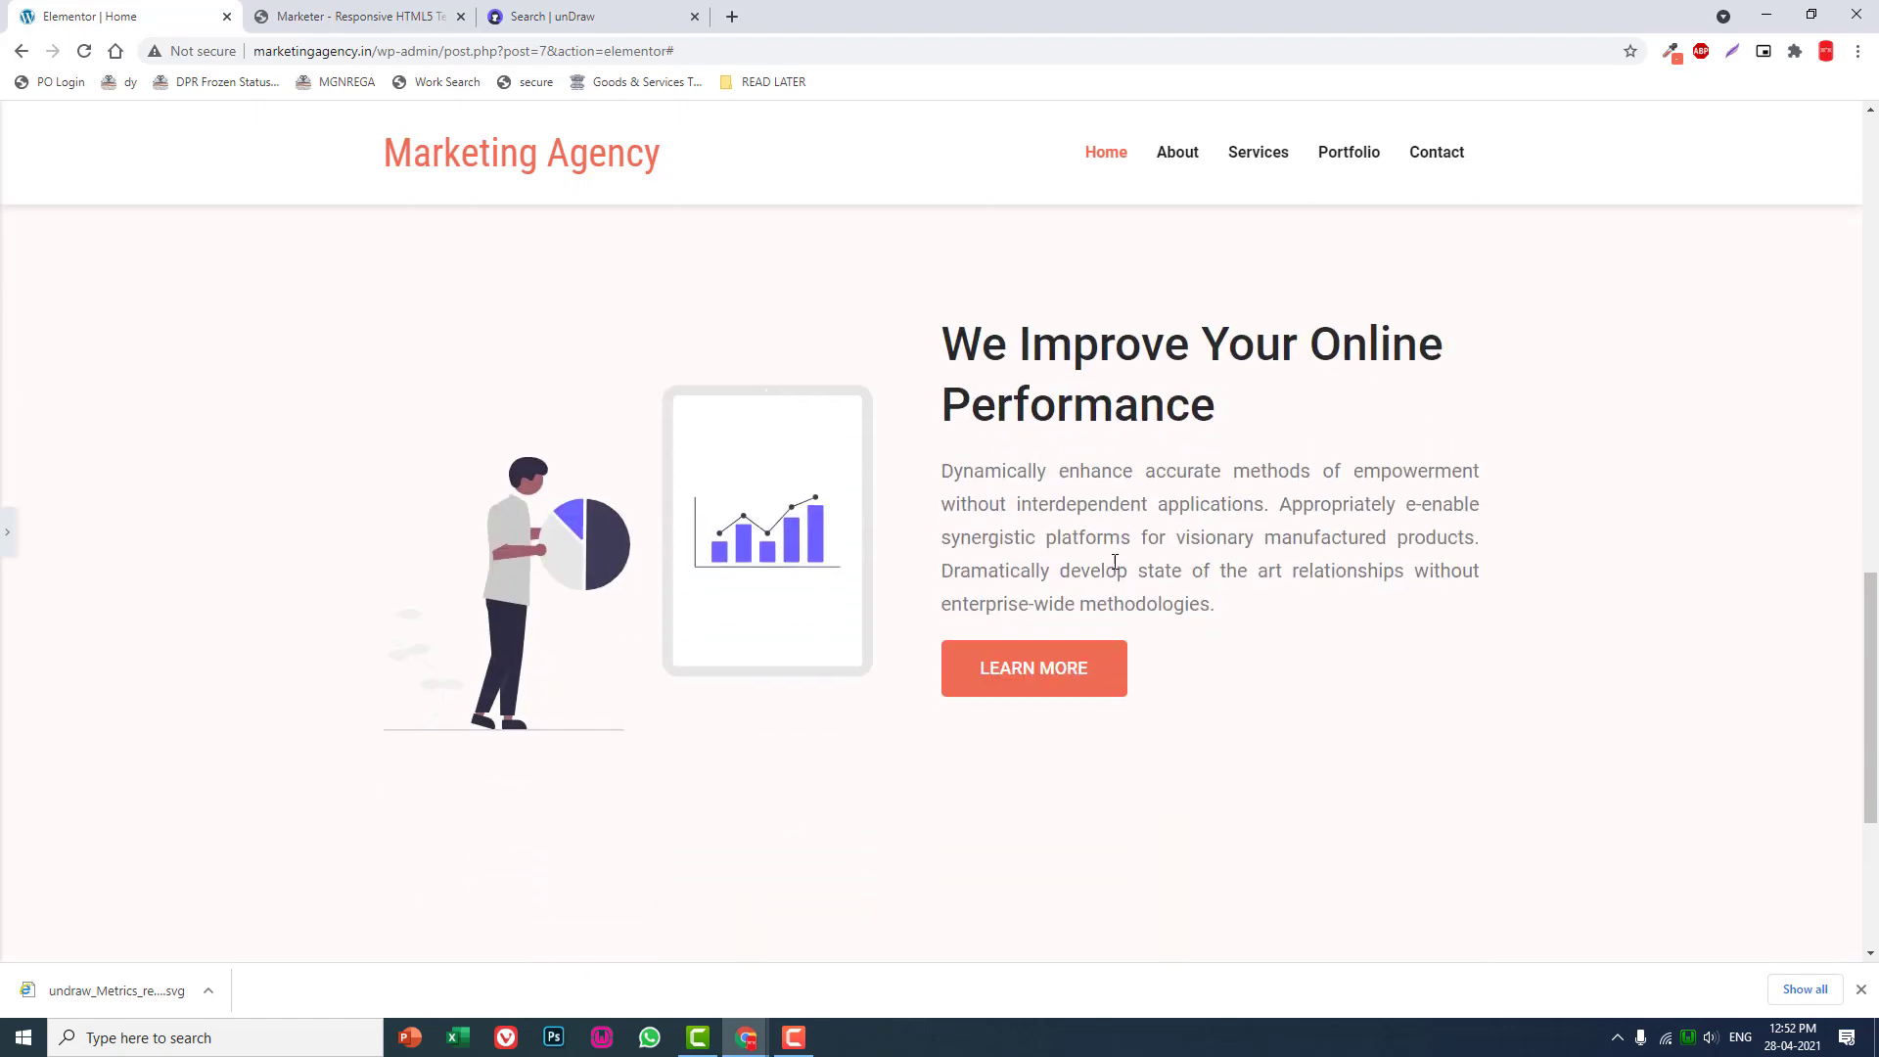
- Reopen the section panel and switch to the Marketer template demo tab
left_click(6, 533)
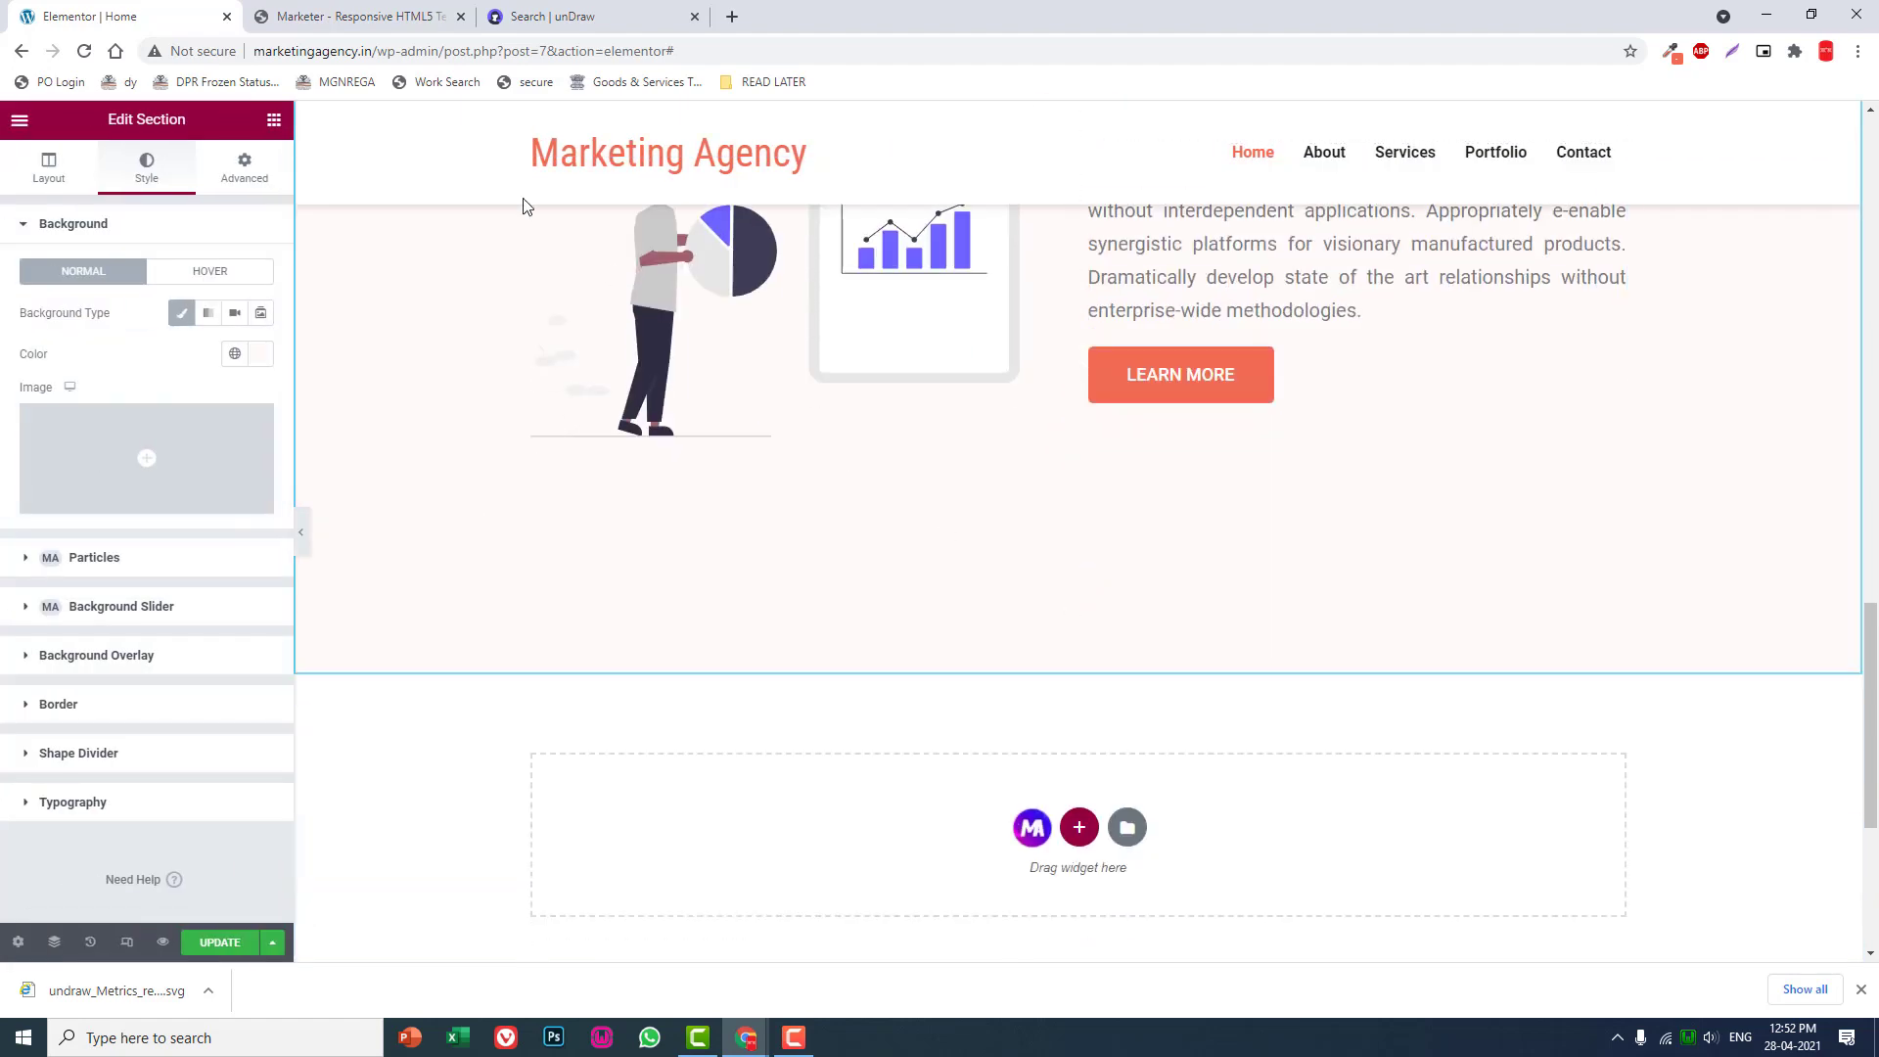
left_click(379, 17)
scroll(594, 338, "down", 3)
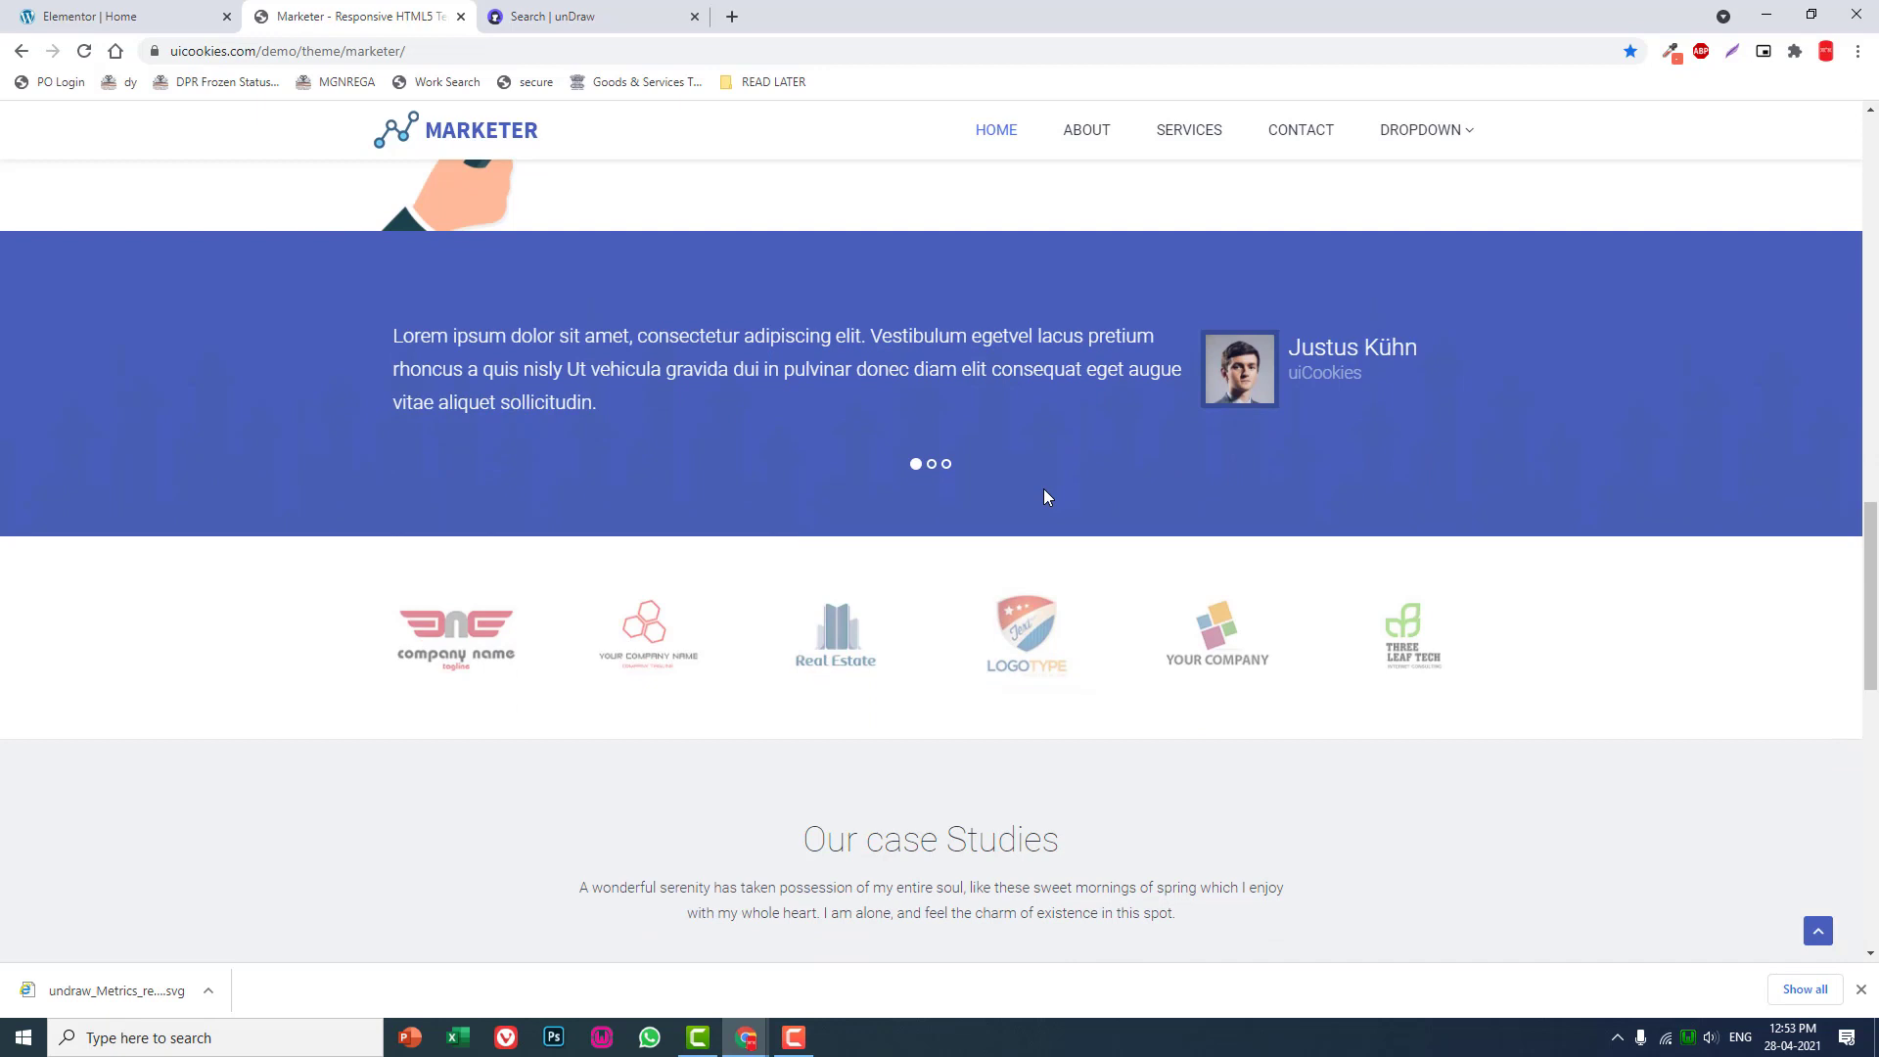
scroll(819, 376, "down", 2)
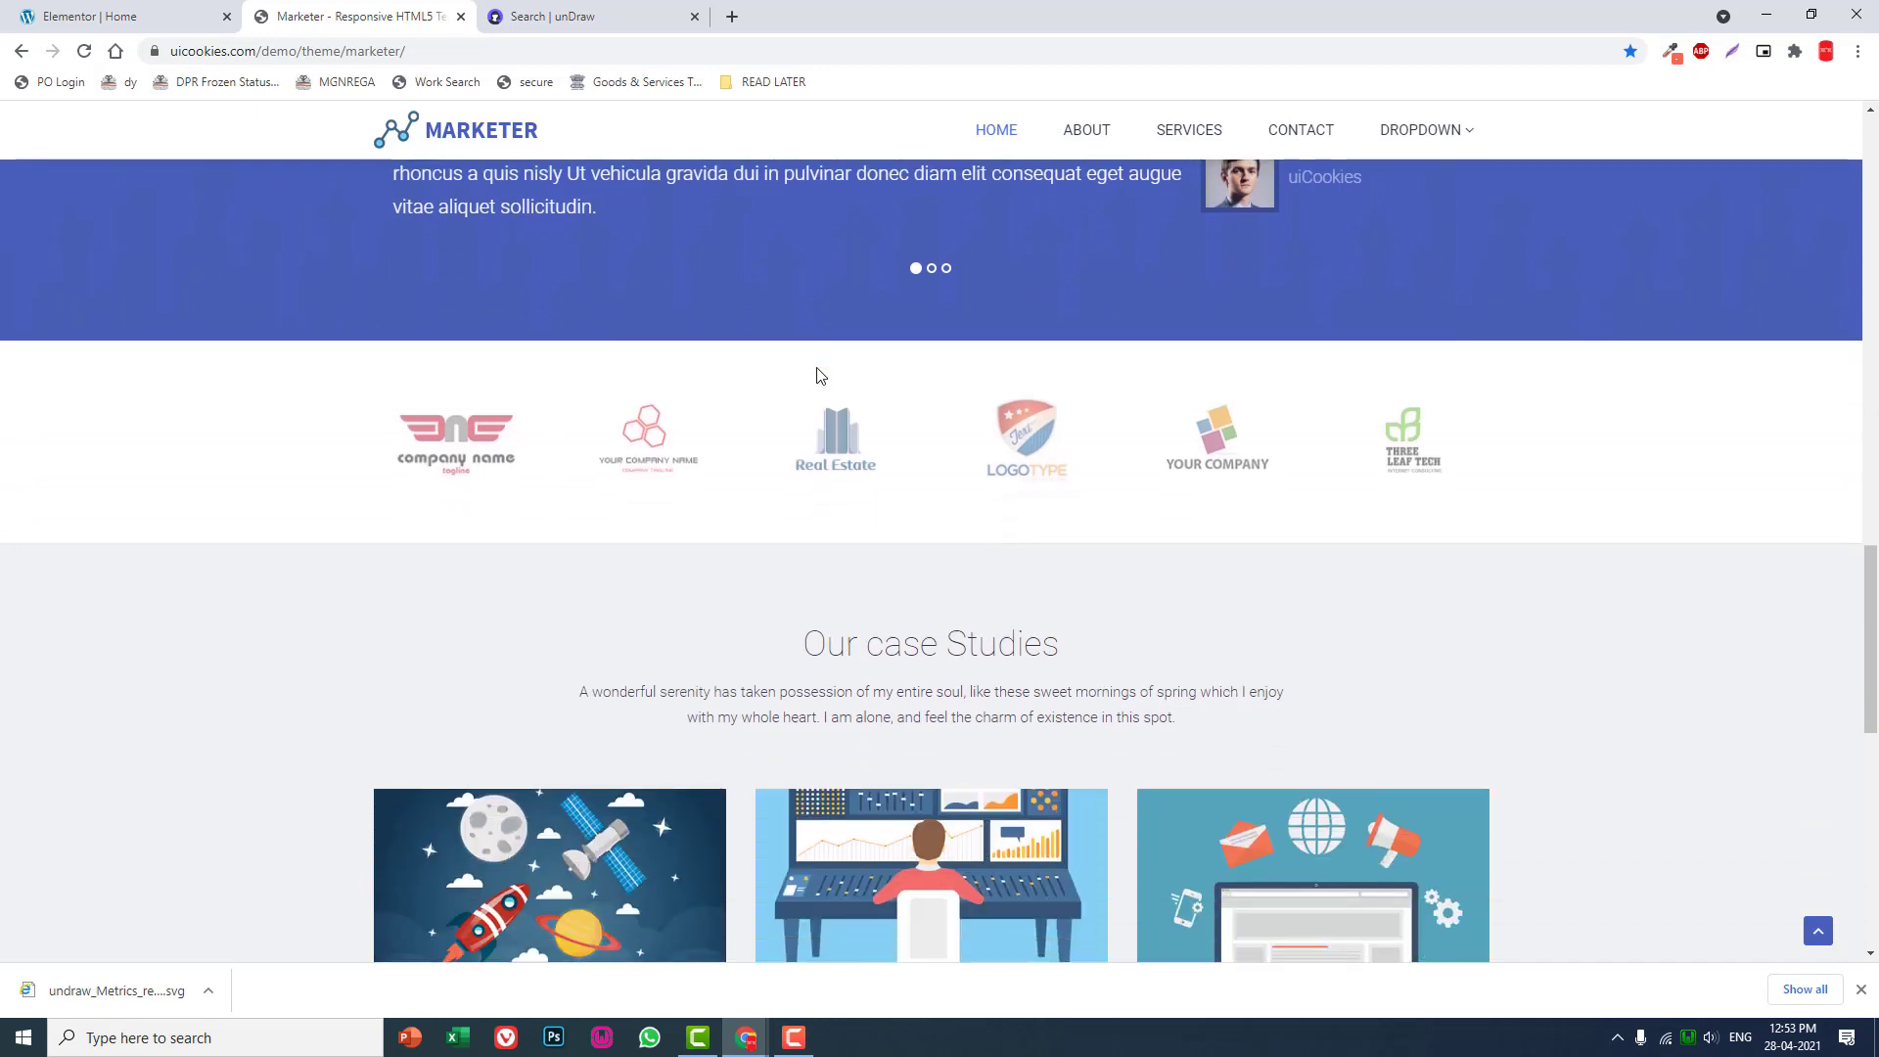
scroll(818, 375, "down", 1)
scroll(818, 376, "up", 2)
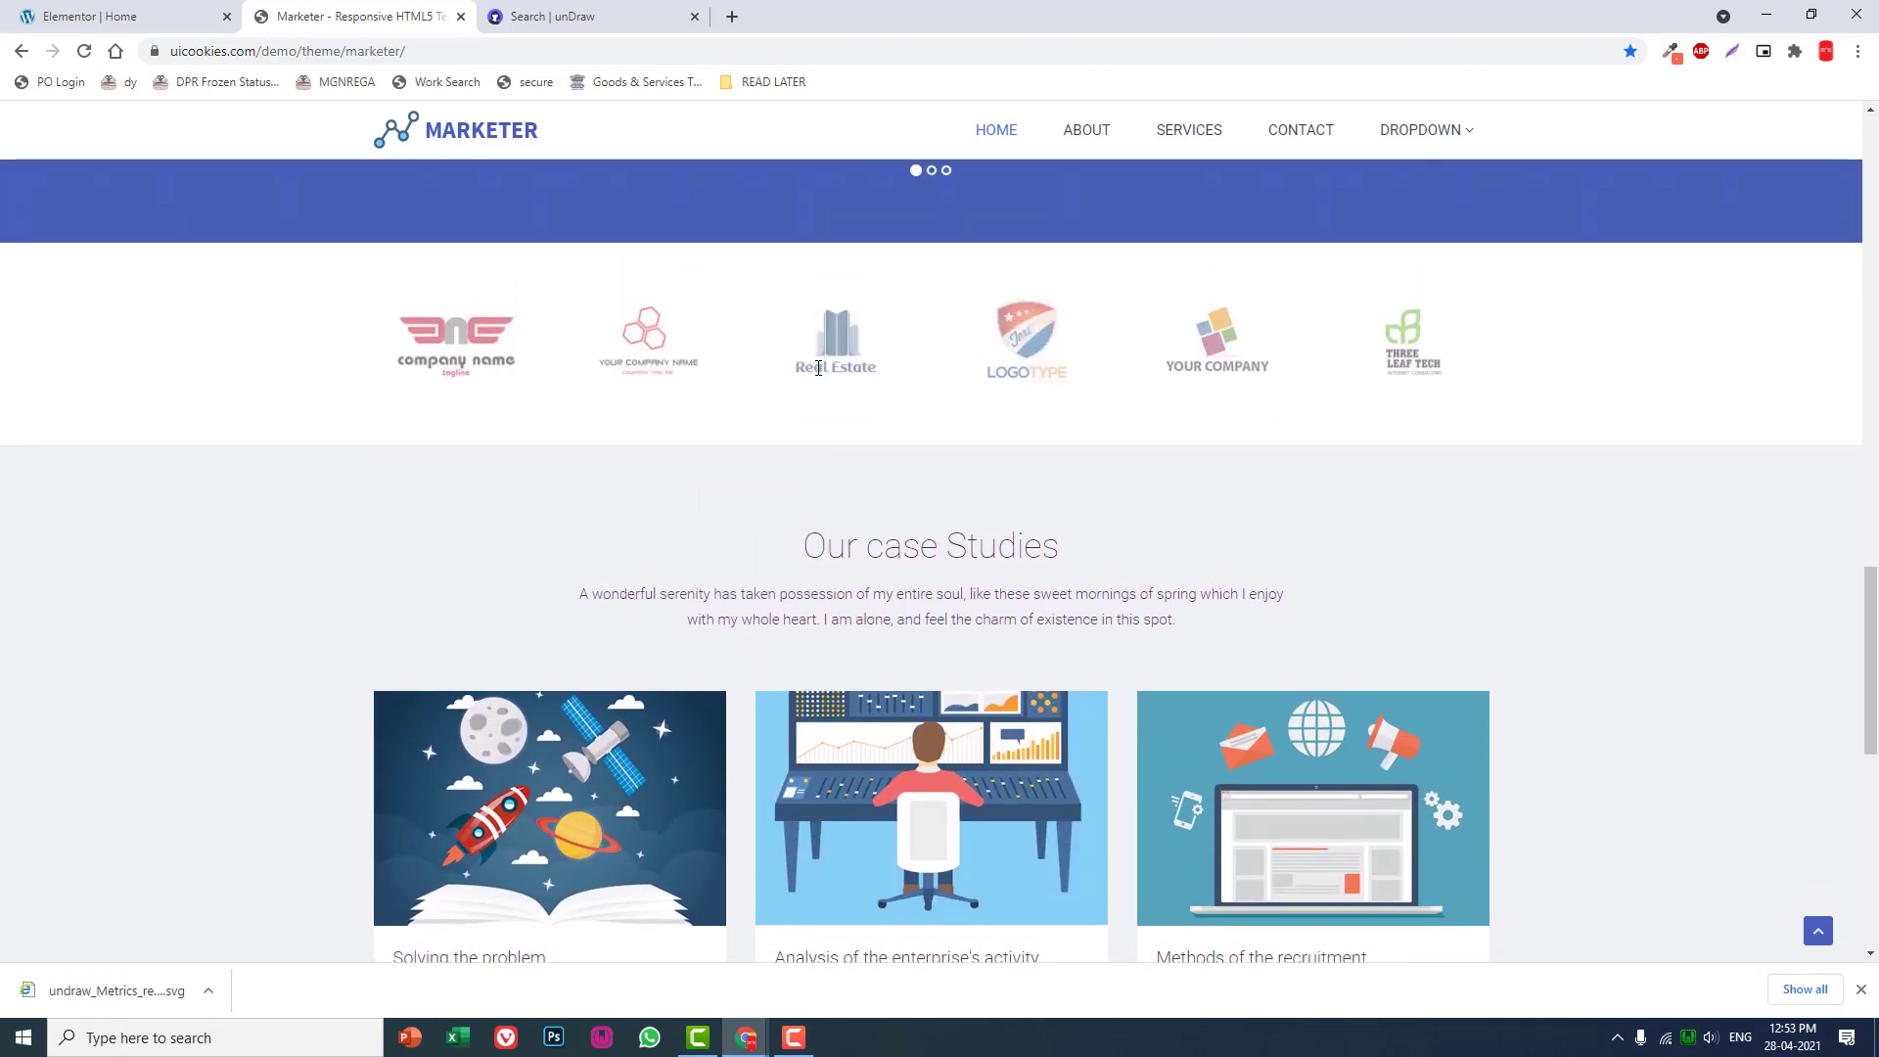
- Return to the Elementor | Home editor tab
left_click(195, 9)
scroll(873, 454, "up", 1)
scroll(939, 470, "up", 5)
scroll(944, 470, "up", 3)
scroll(944, 469, "up", 2)
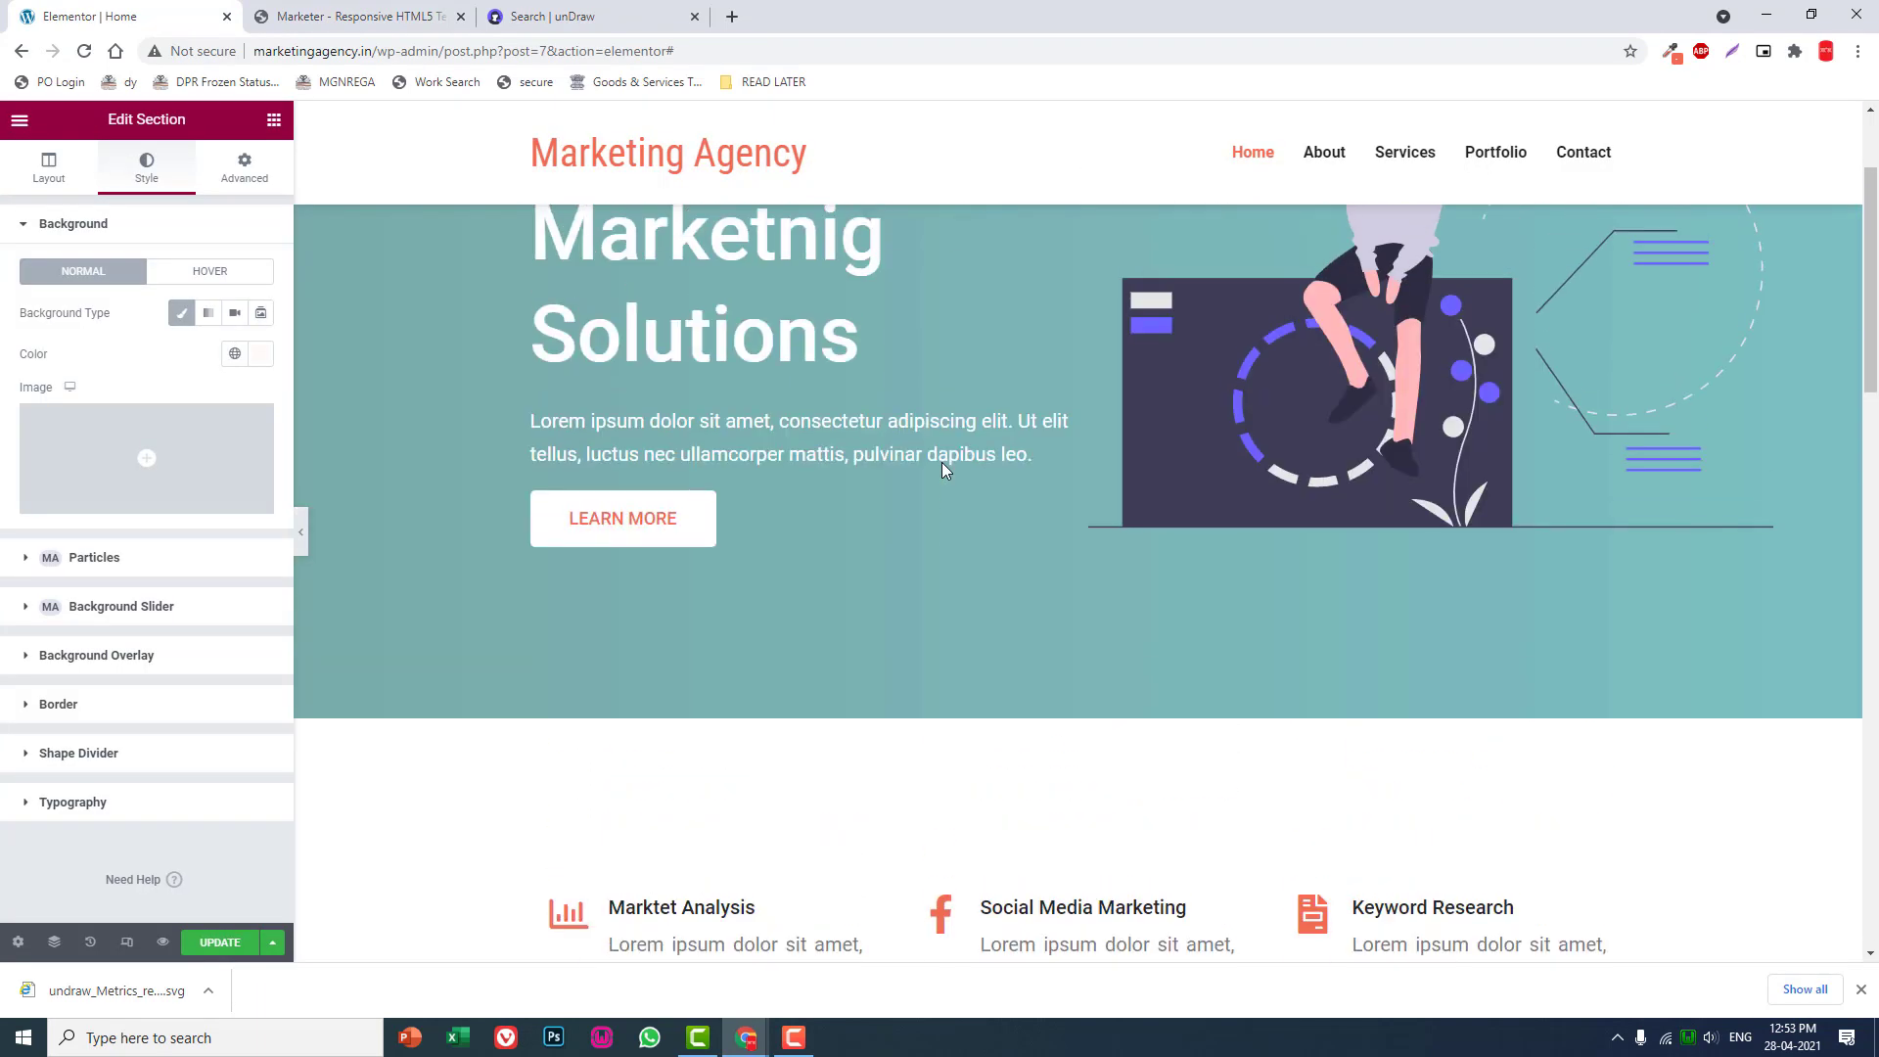
scroll(945, 471, "up", 1)
scroll(941, 466, "down", 5)
scroll(941, 467, "down", 3)
scroll(940, 467, "down", 1)
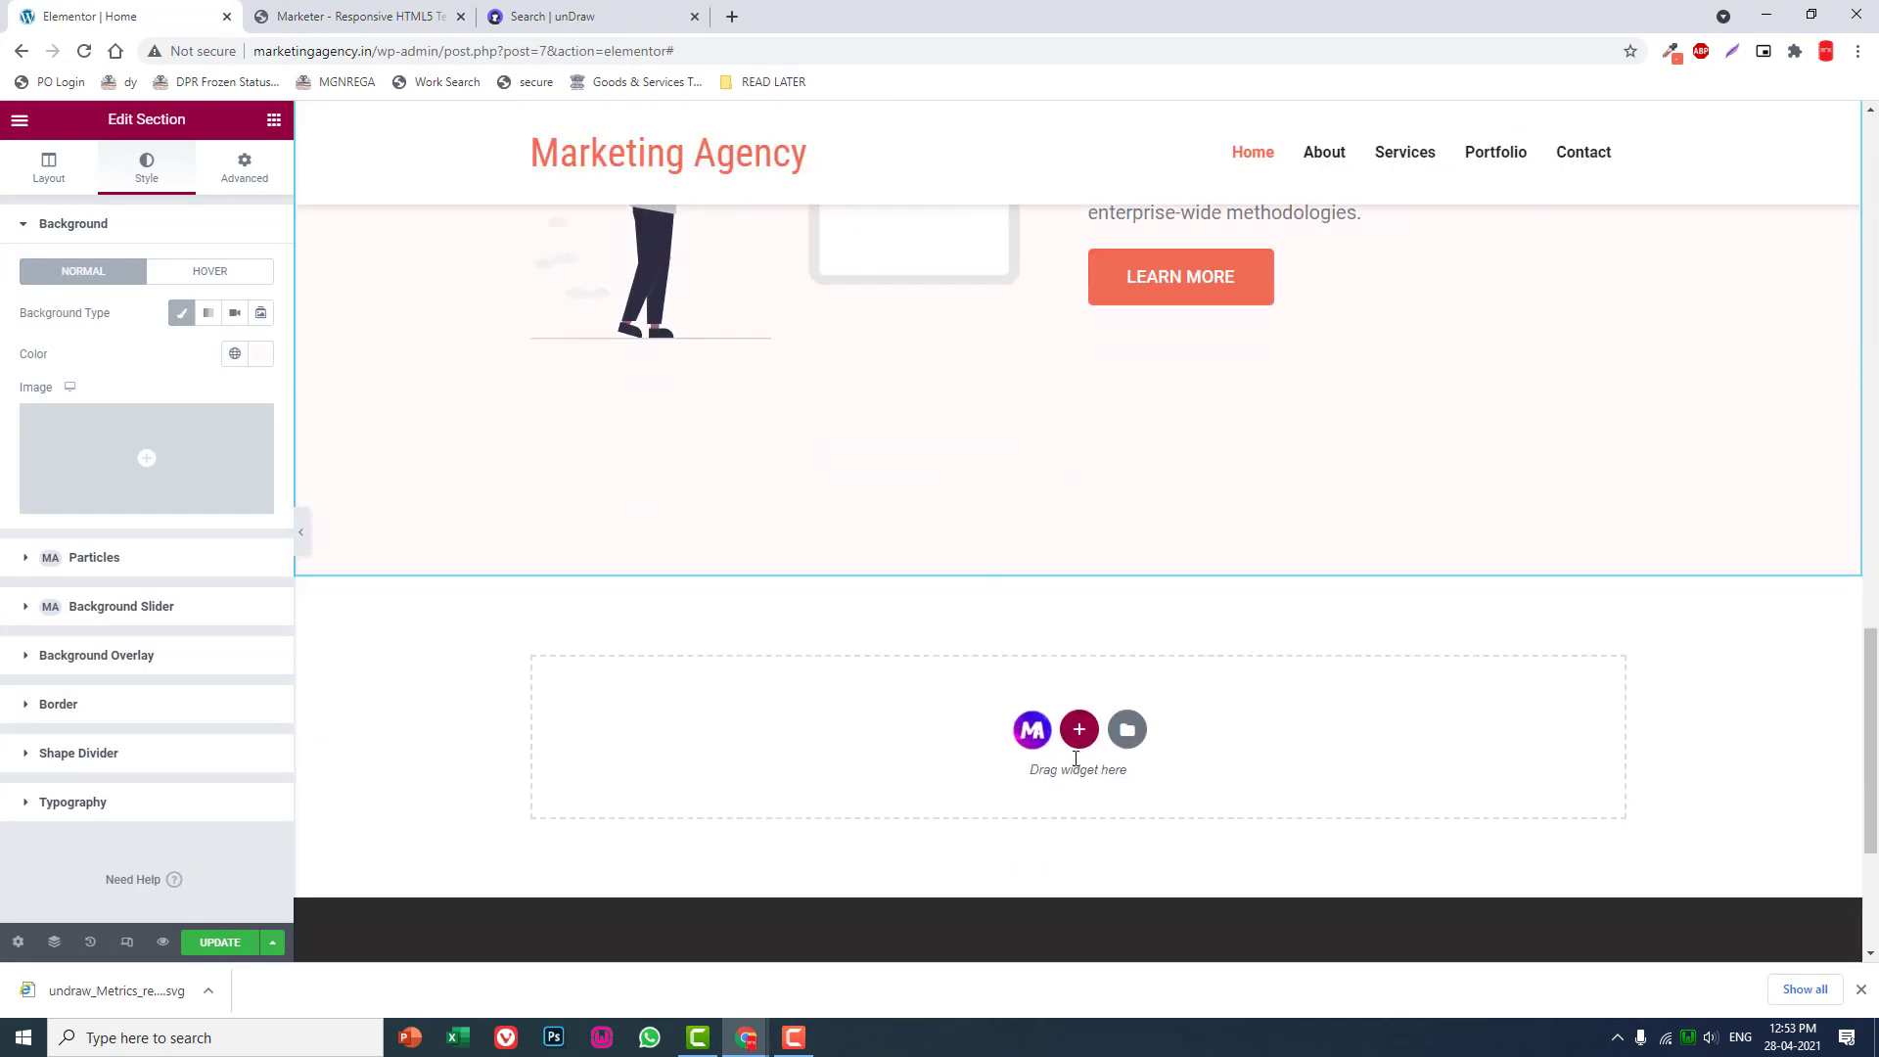
- Add a new single-column section in the empty area near the page bottom
left_click(1079, 730)
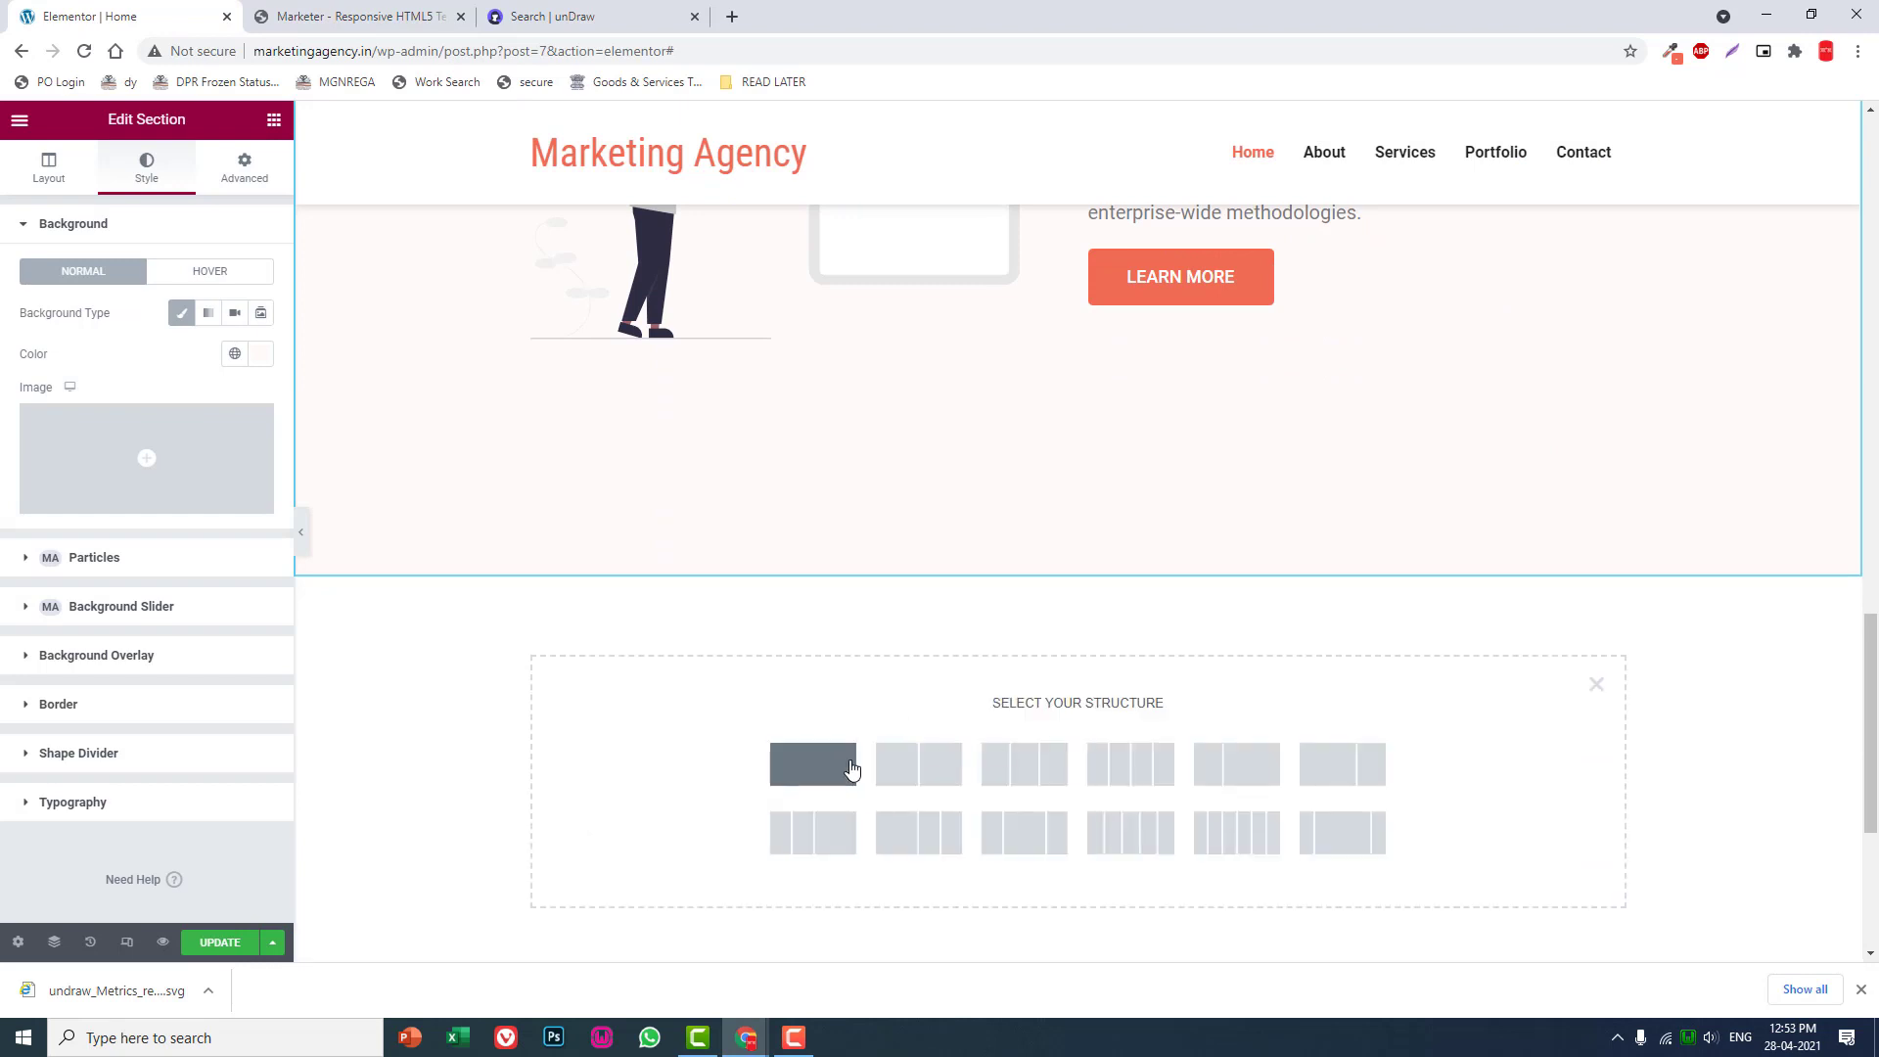
left_click(852, 769)
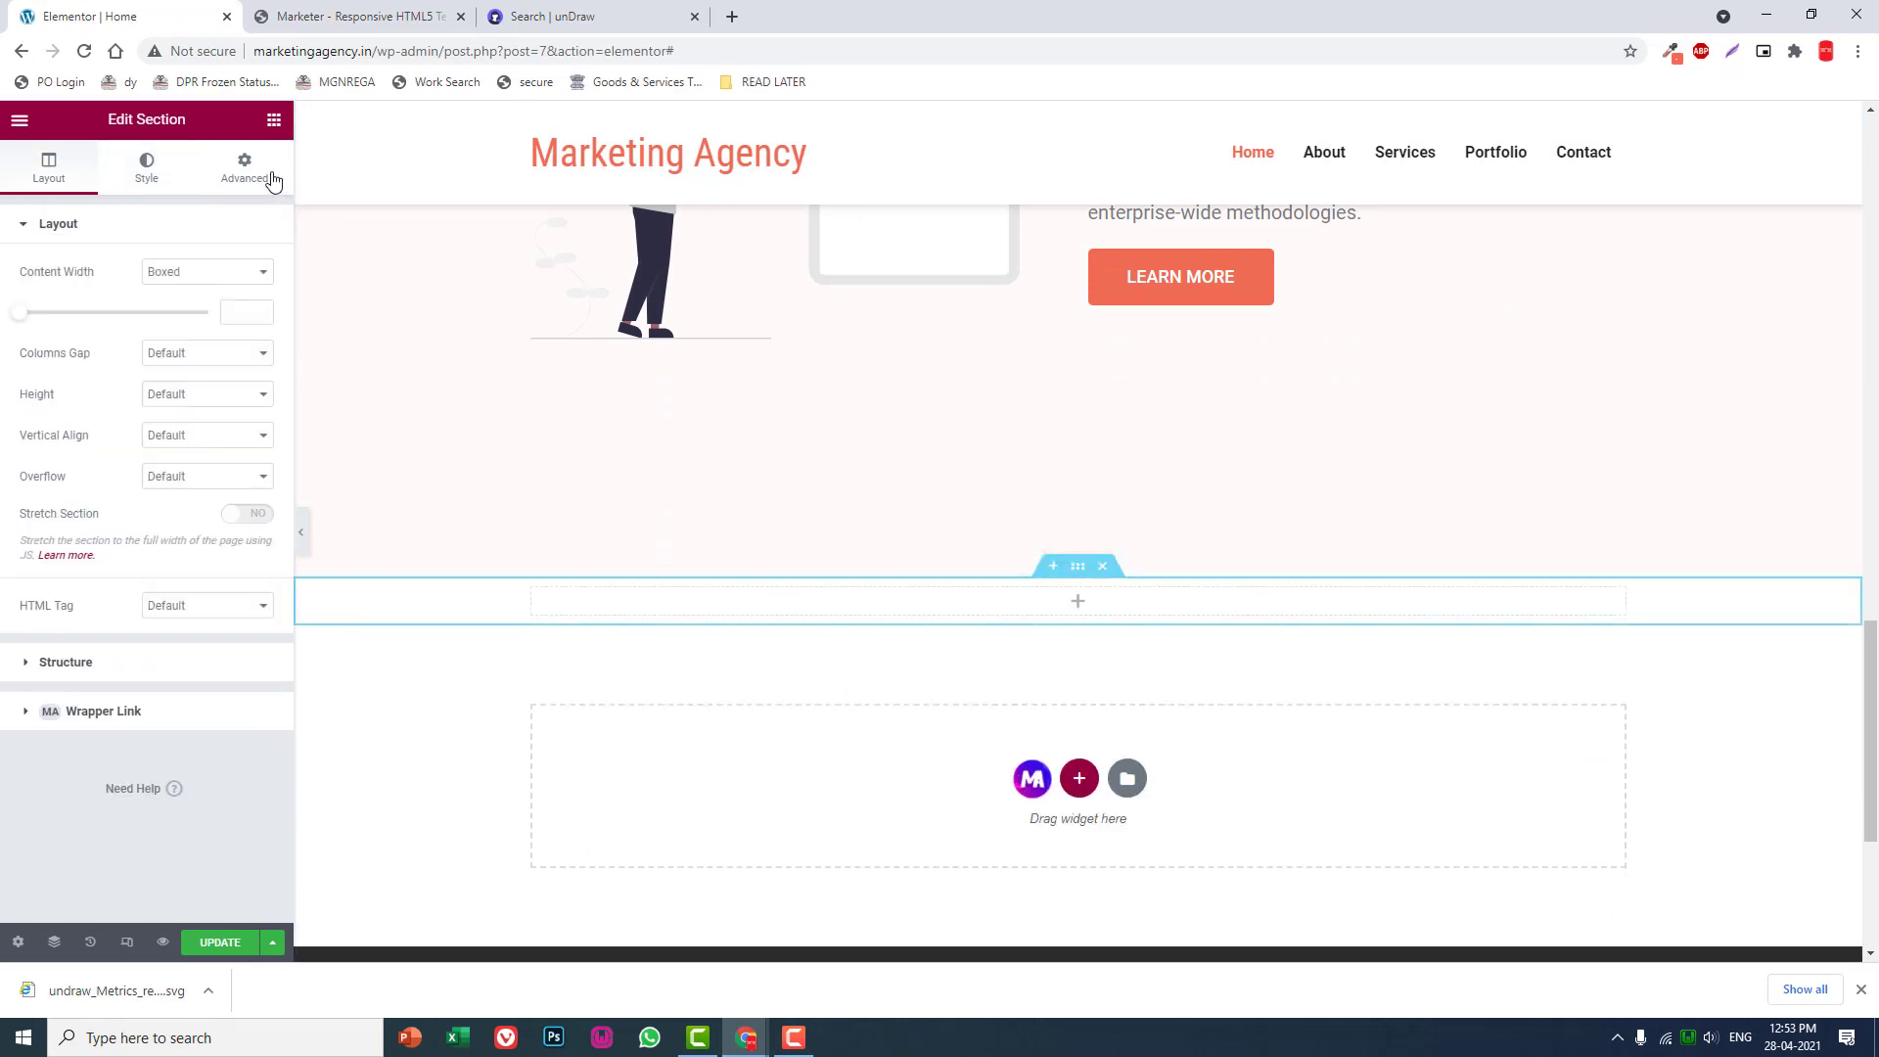
left_click(271, 132)
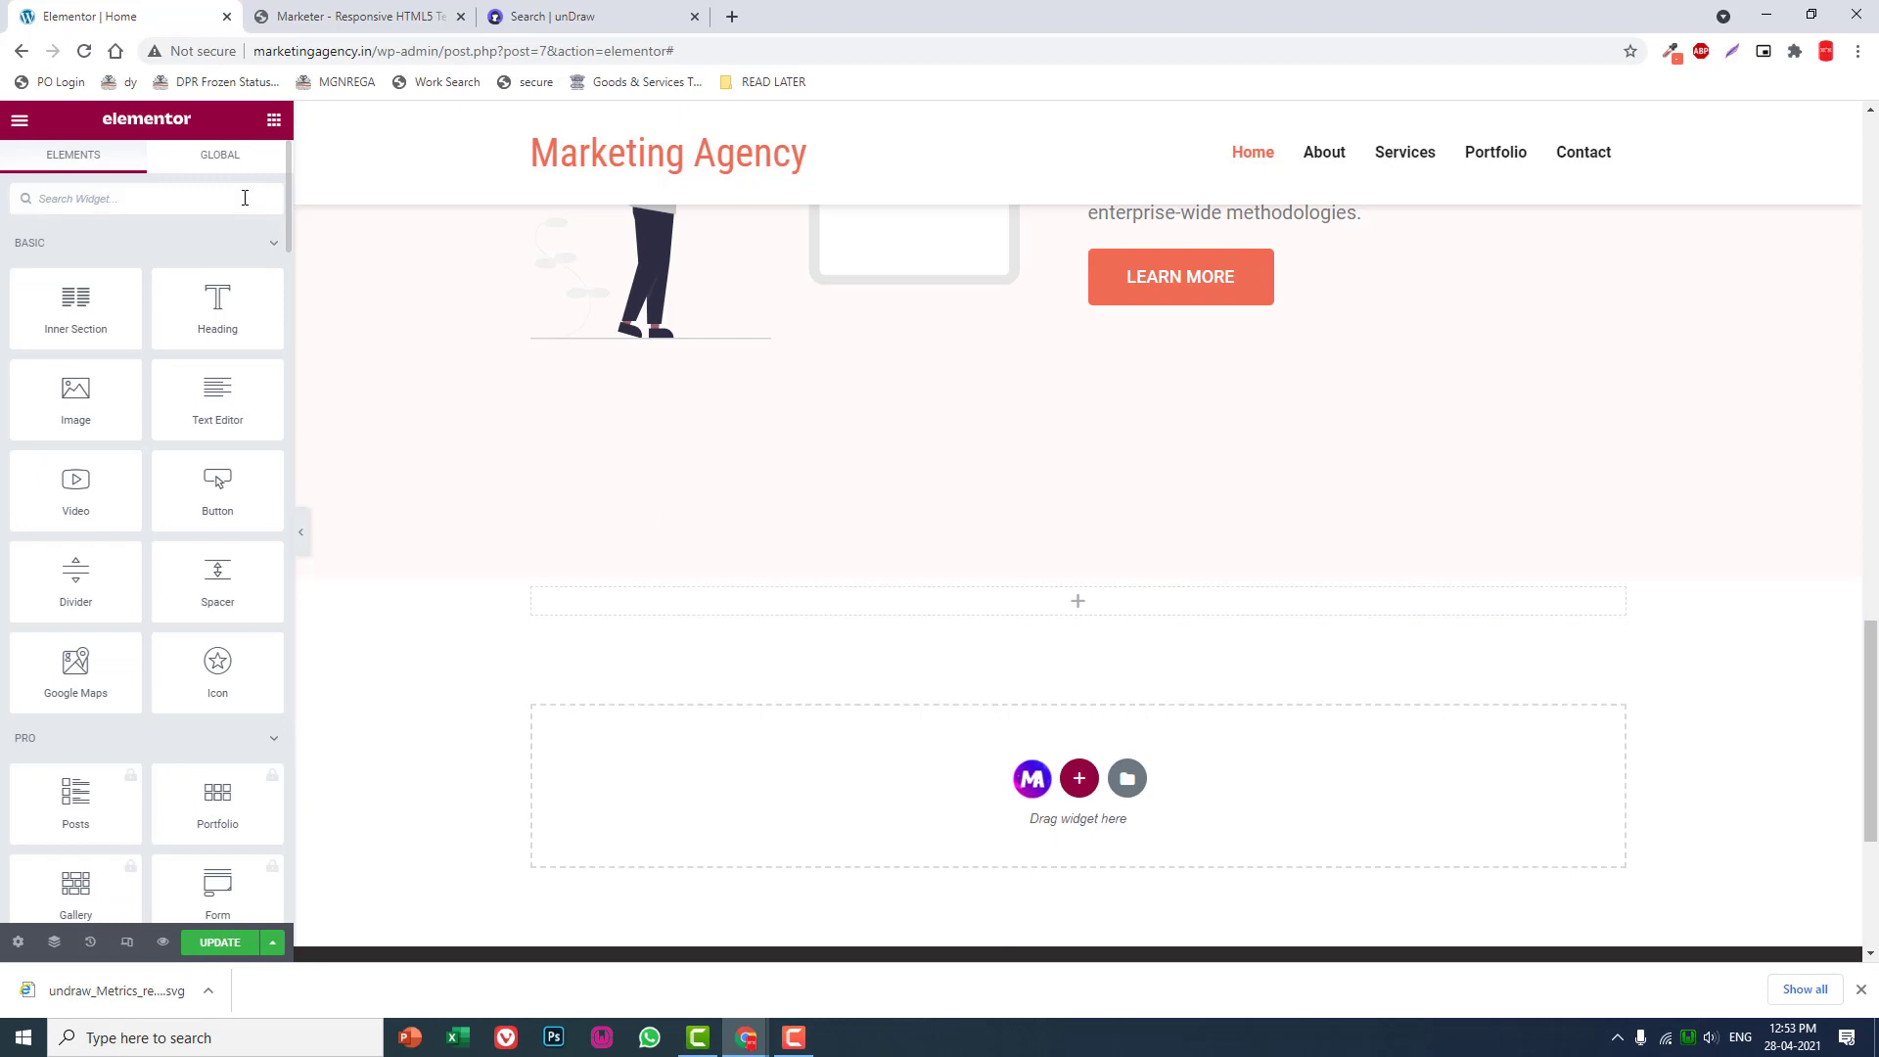
left_click(1078, 567)
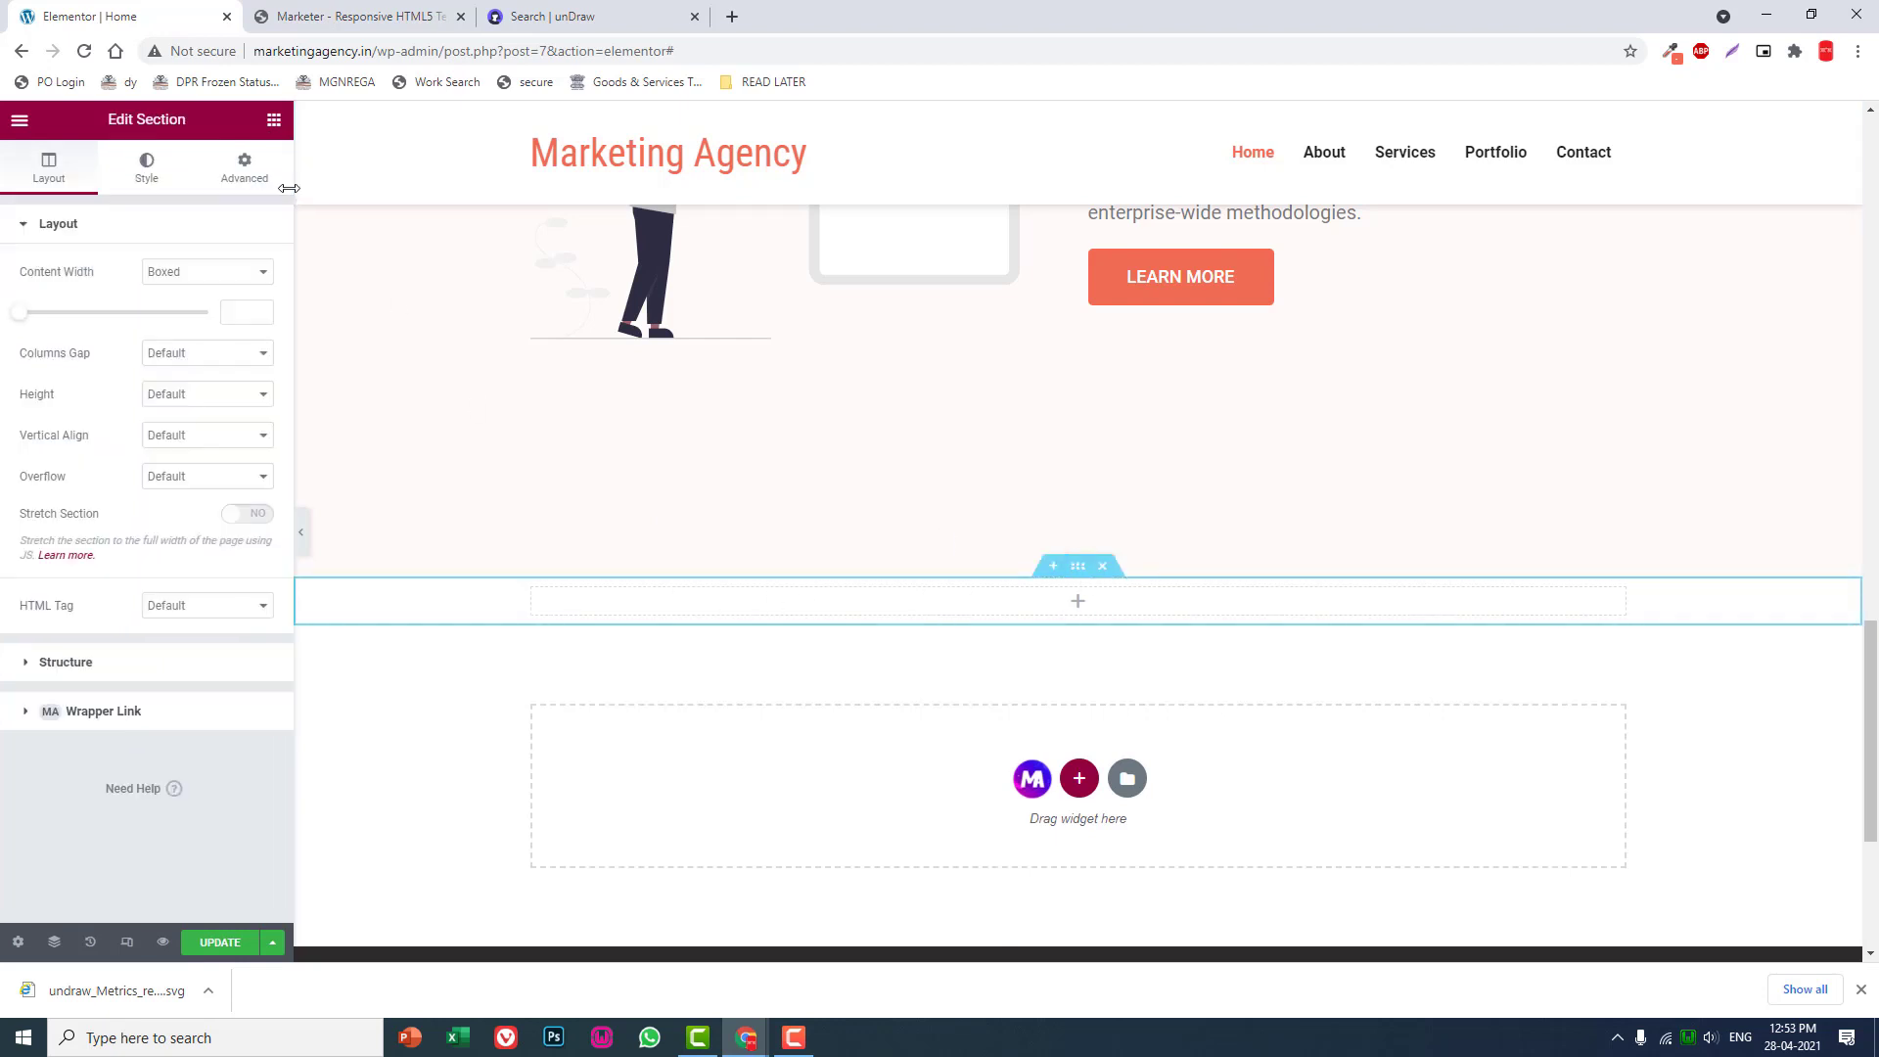
- Set the new section's Advanced padding to 150 top and 150 bottom
left_click(245, 168)
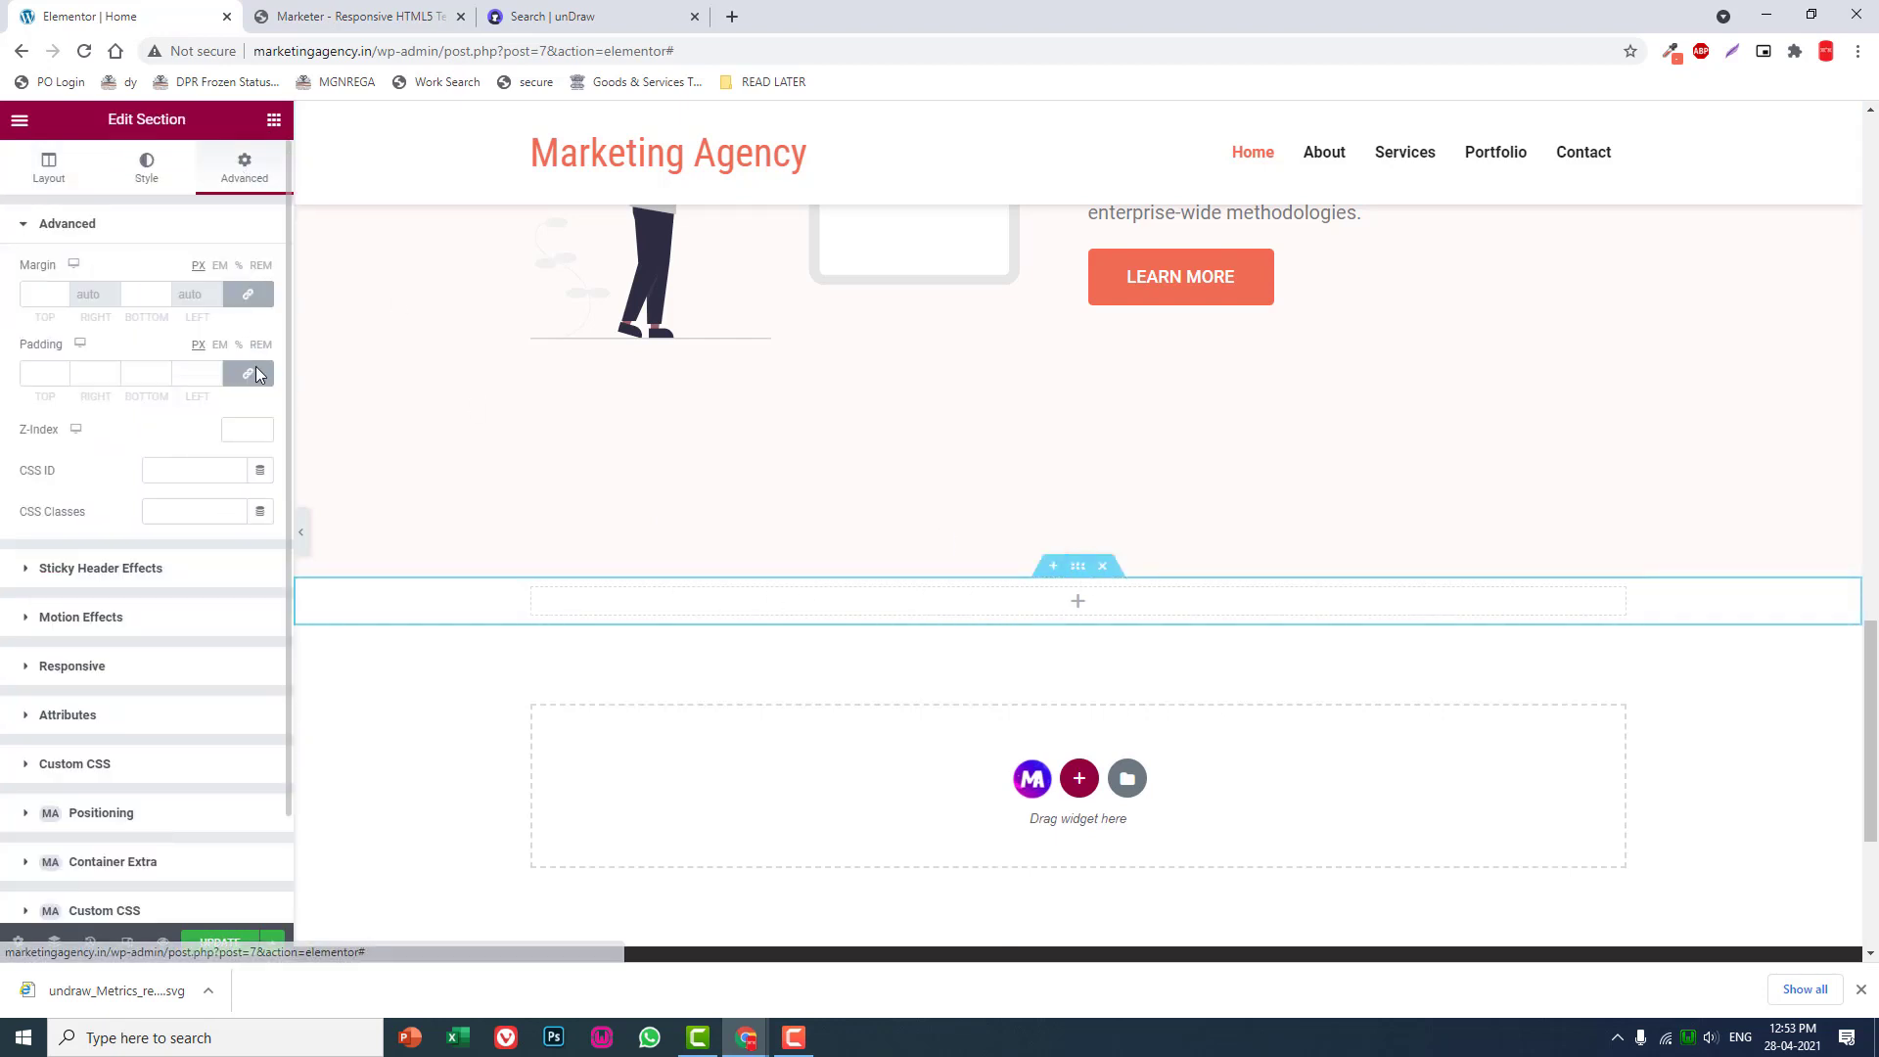
double_click(51, 369)
type("150")
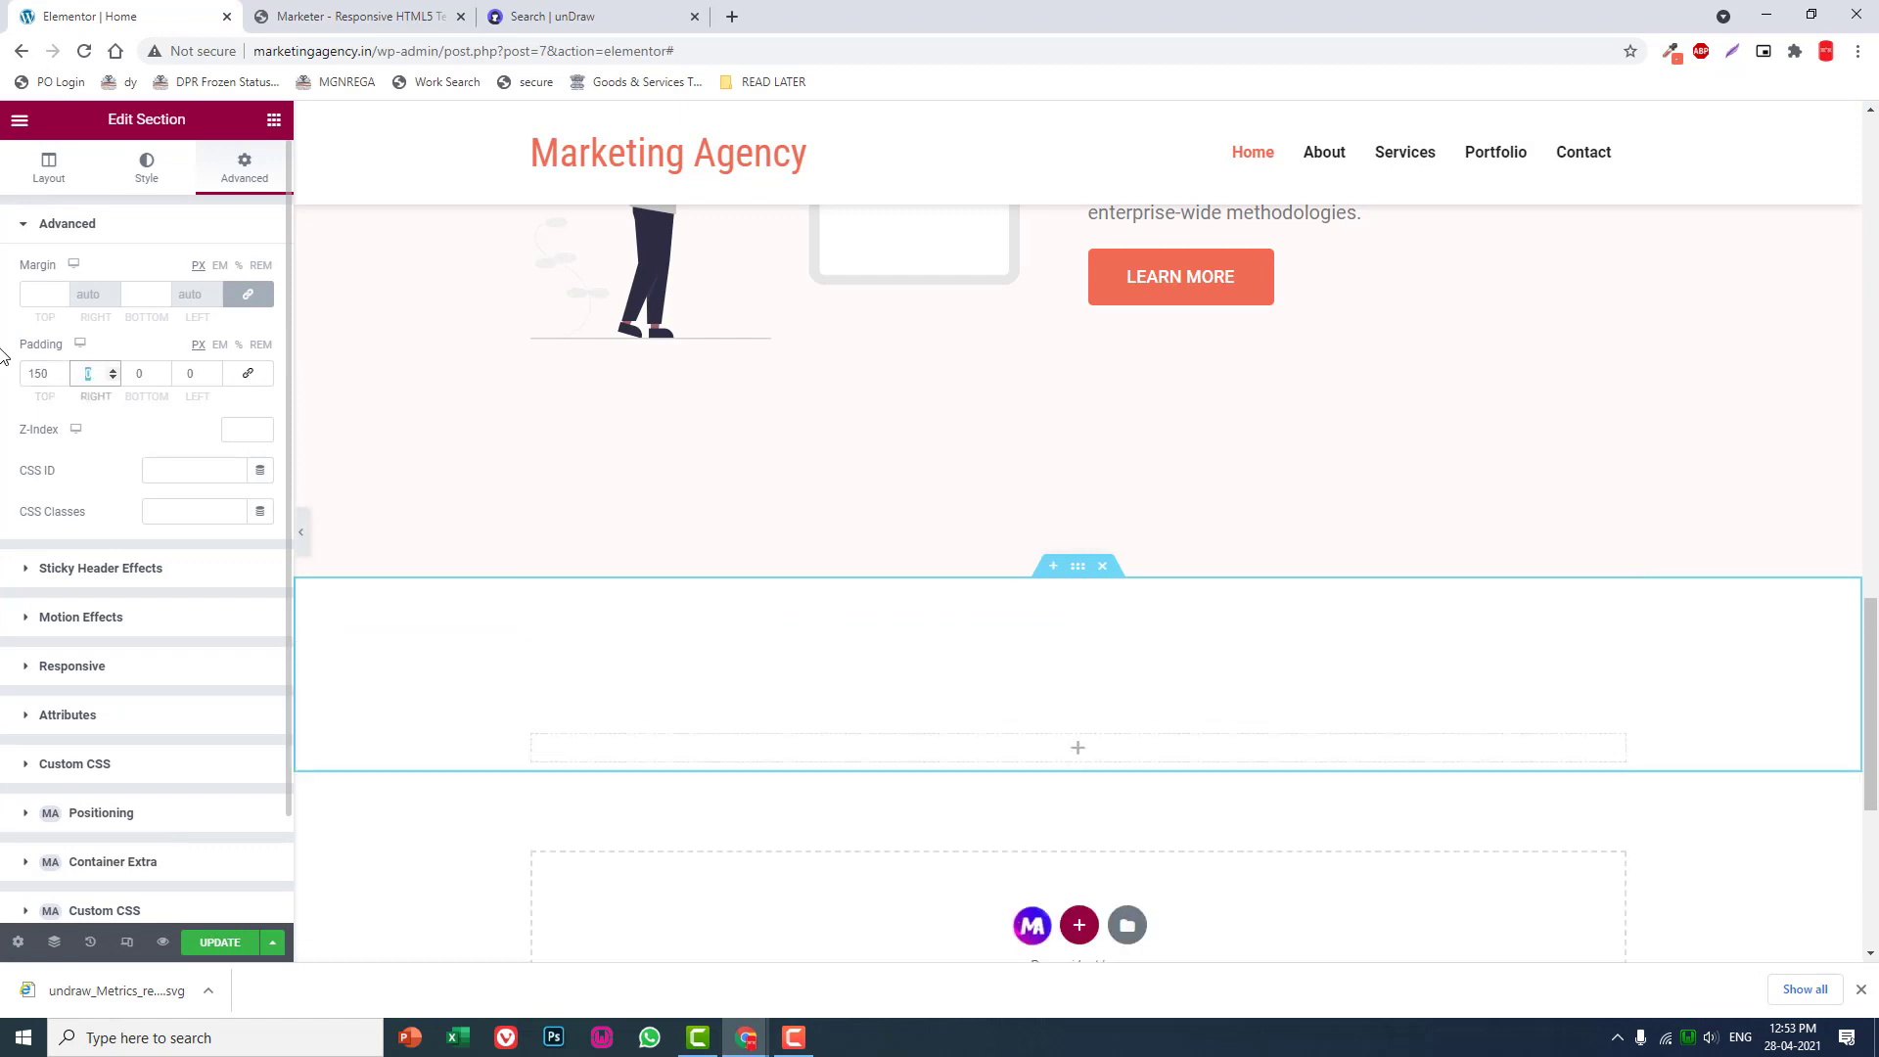
key("Tab")
key("Tab")
type("150")
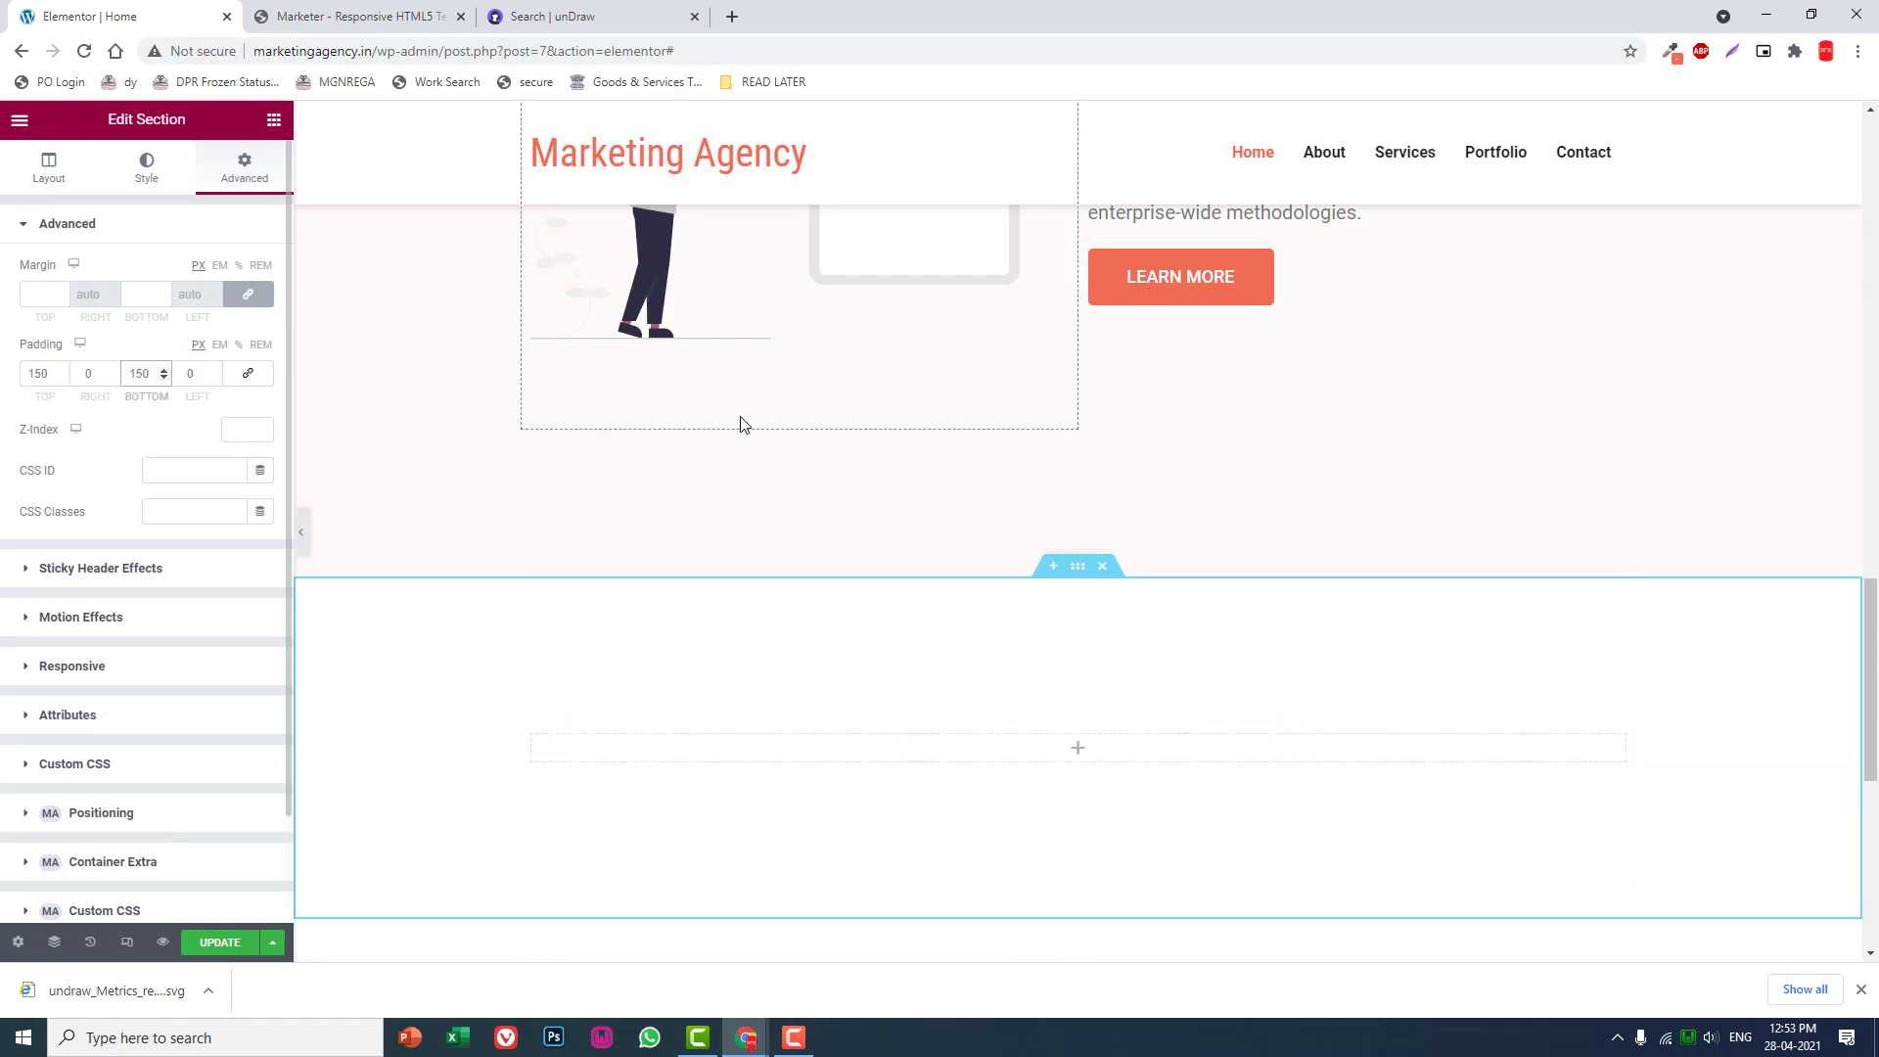
left_click(275, 121)
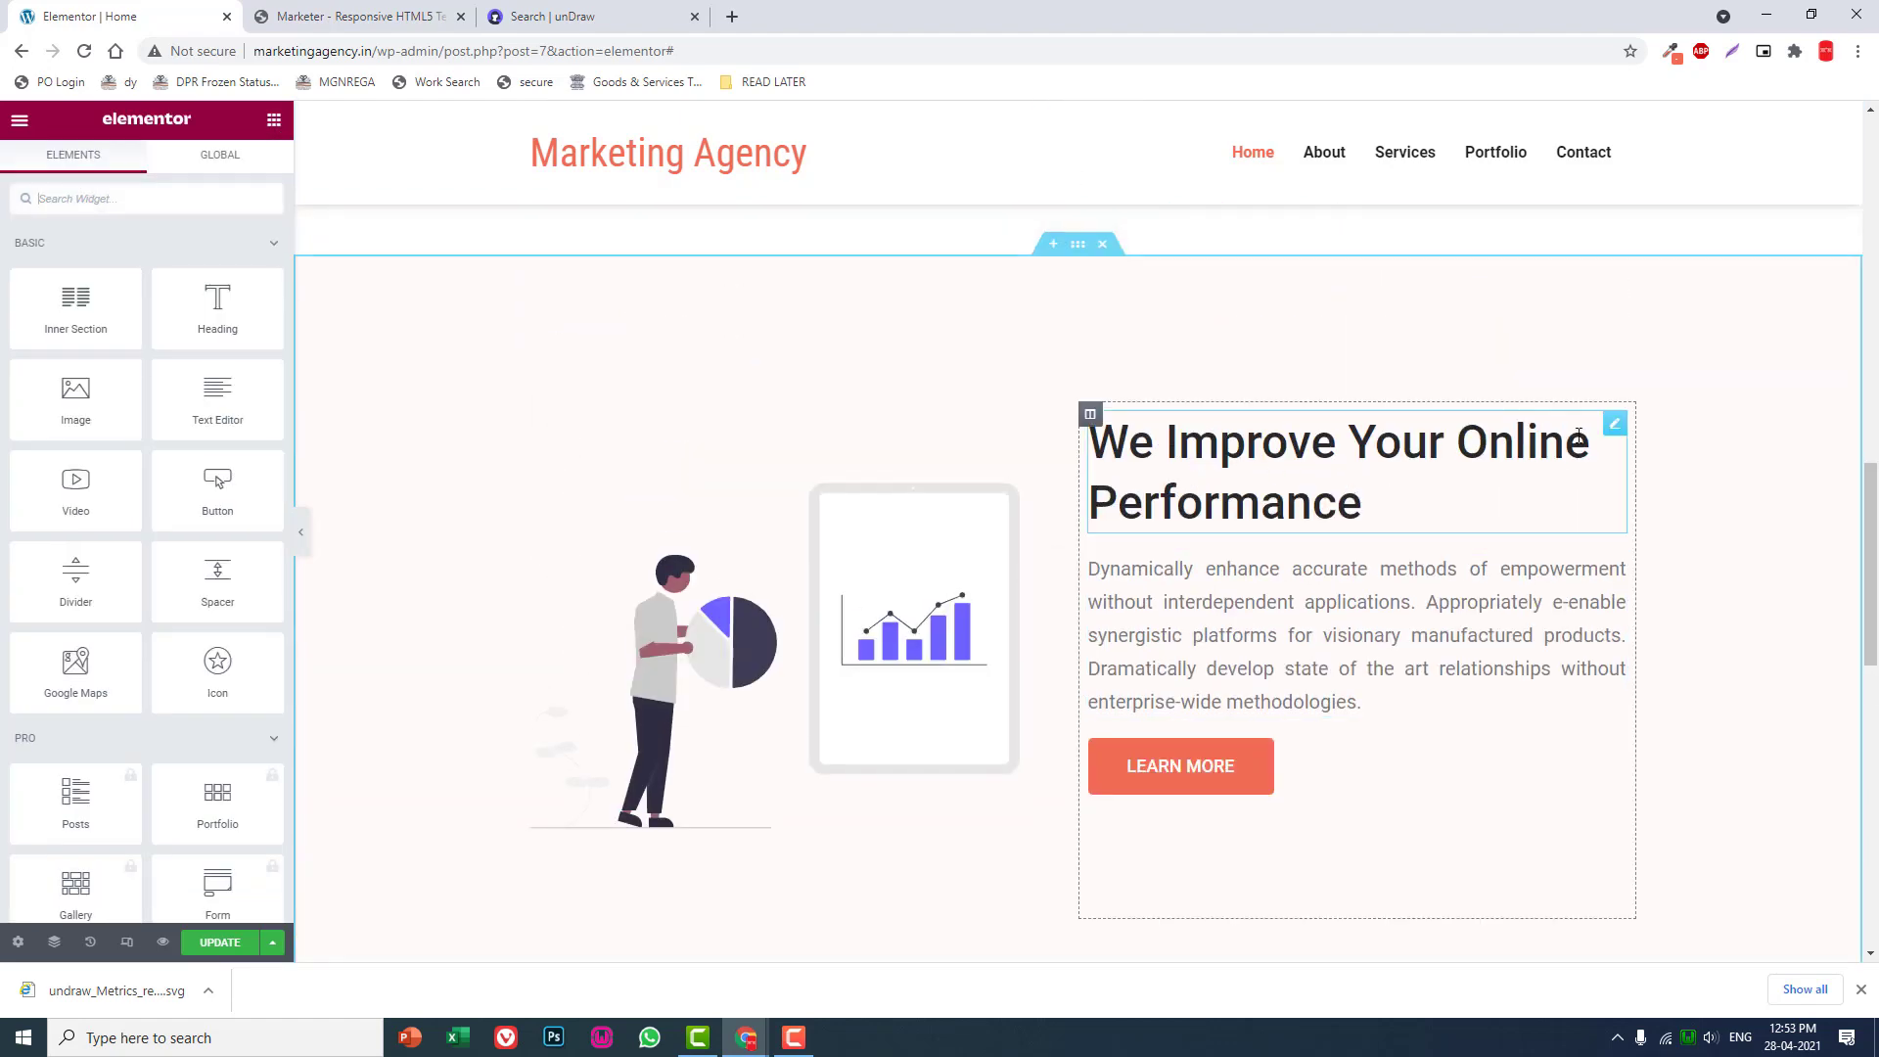
- Copy the We Improve heading into the new column, centre it and retype it as What People Say About Us
right_click(1616, 428)
left_click(1664, 510)
scroll(1366, 433, "down", 3)
scroll(969, 520, "down", 3)
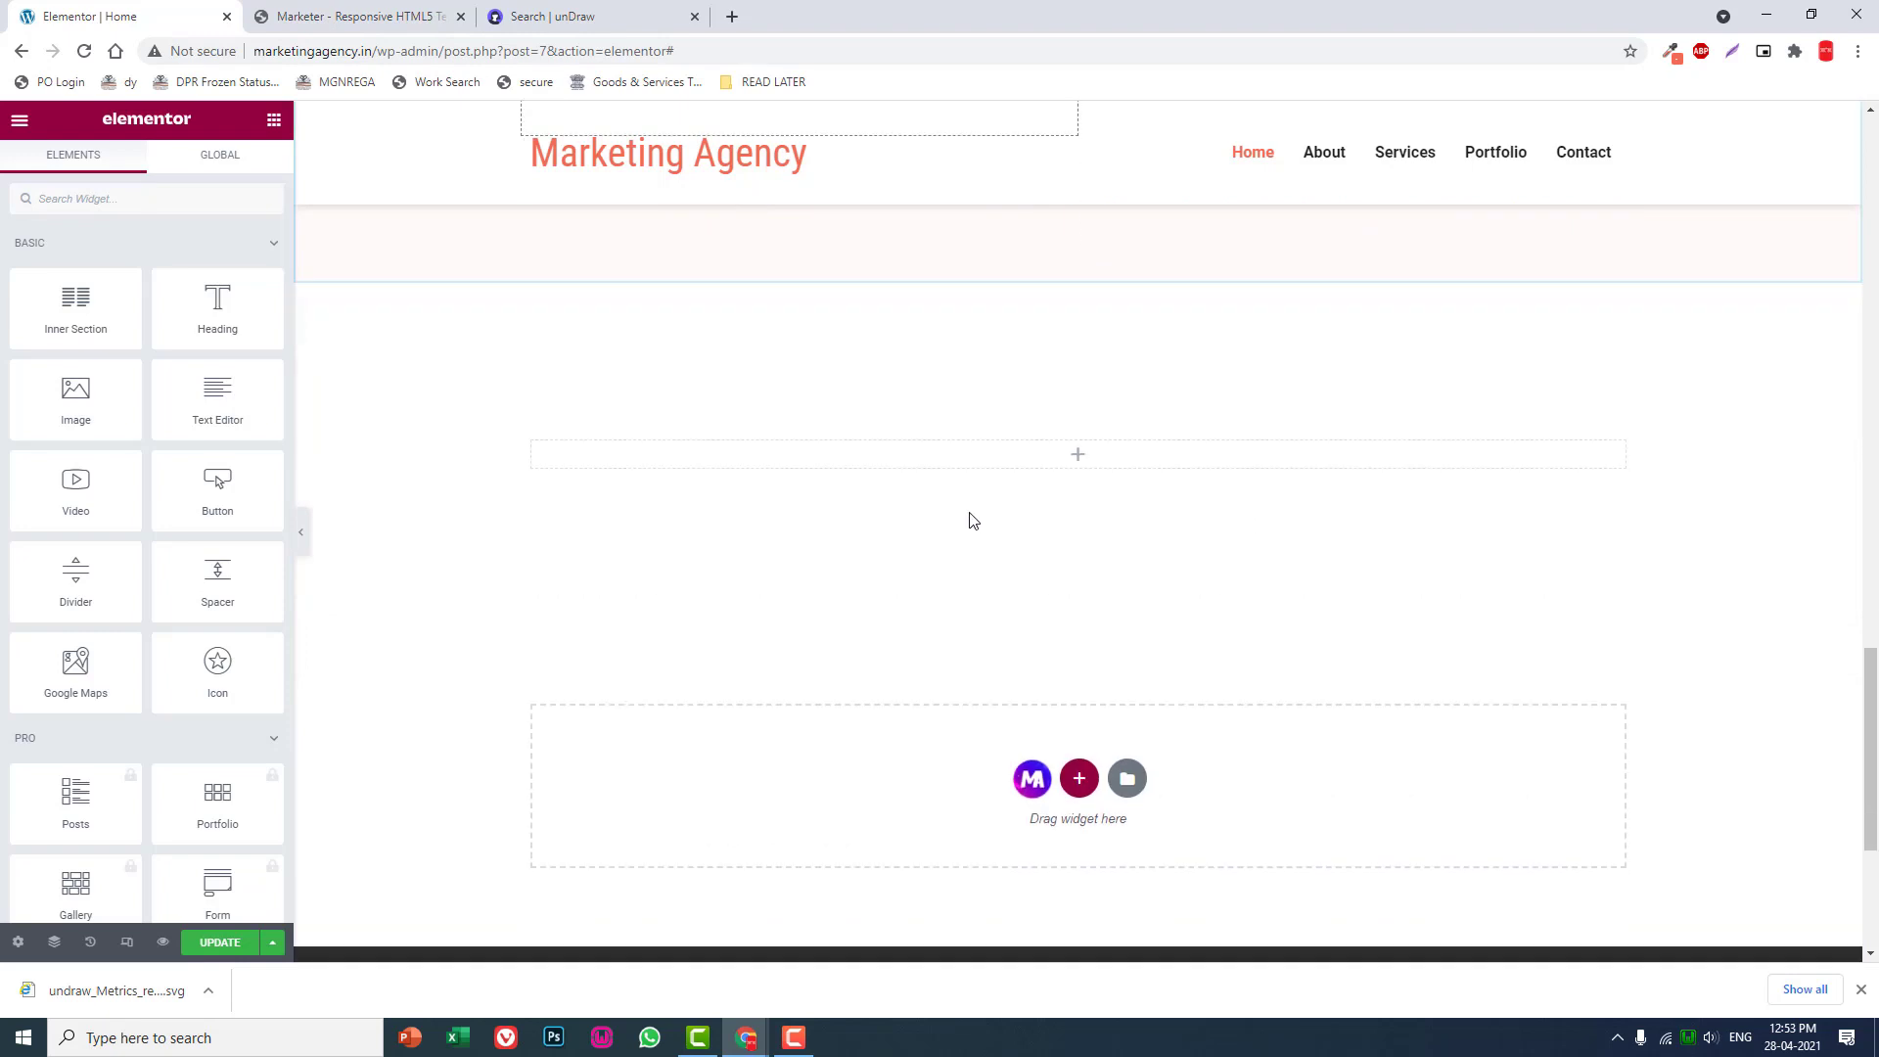
right_click(1158, 457)
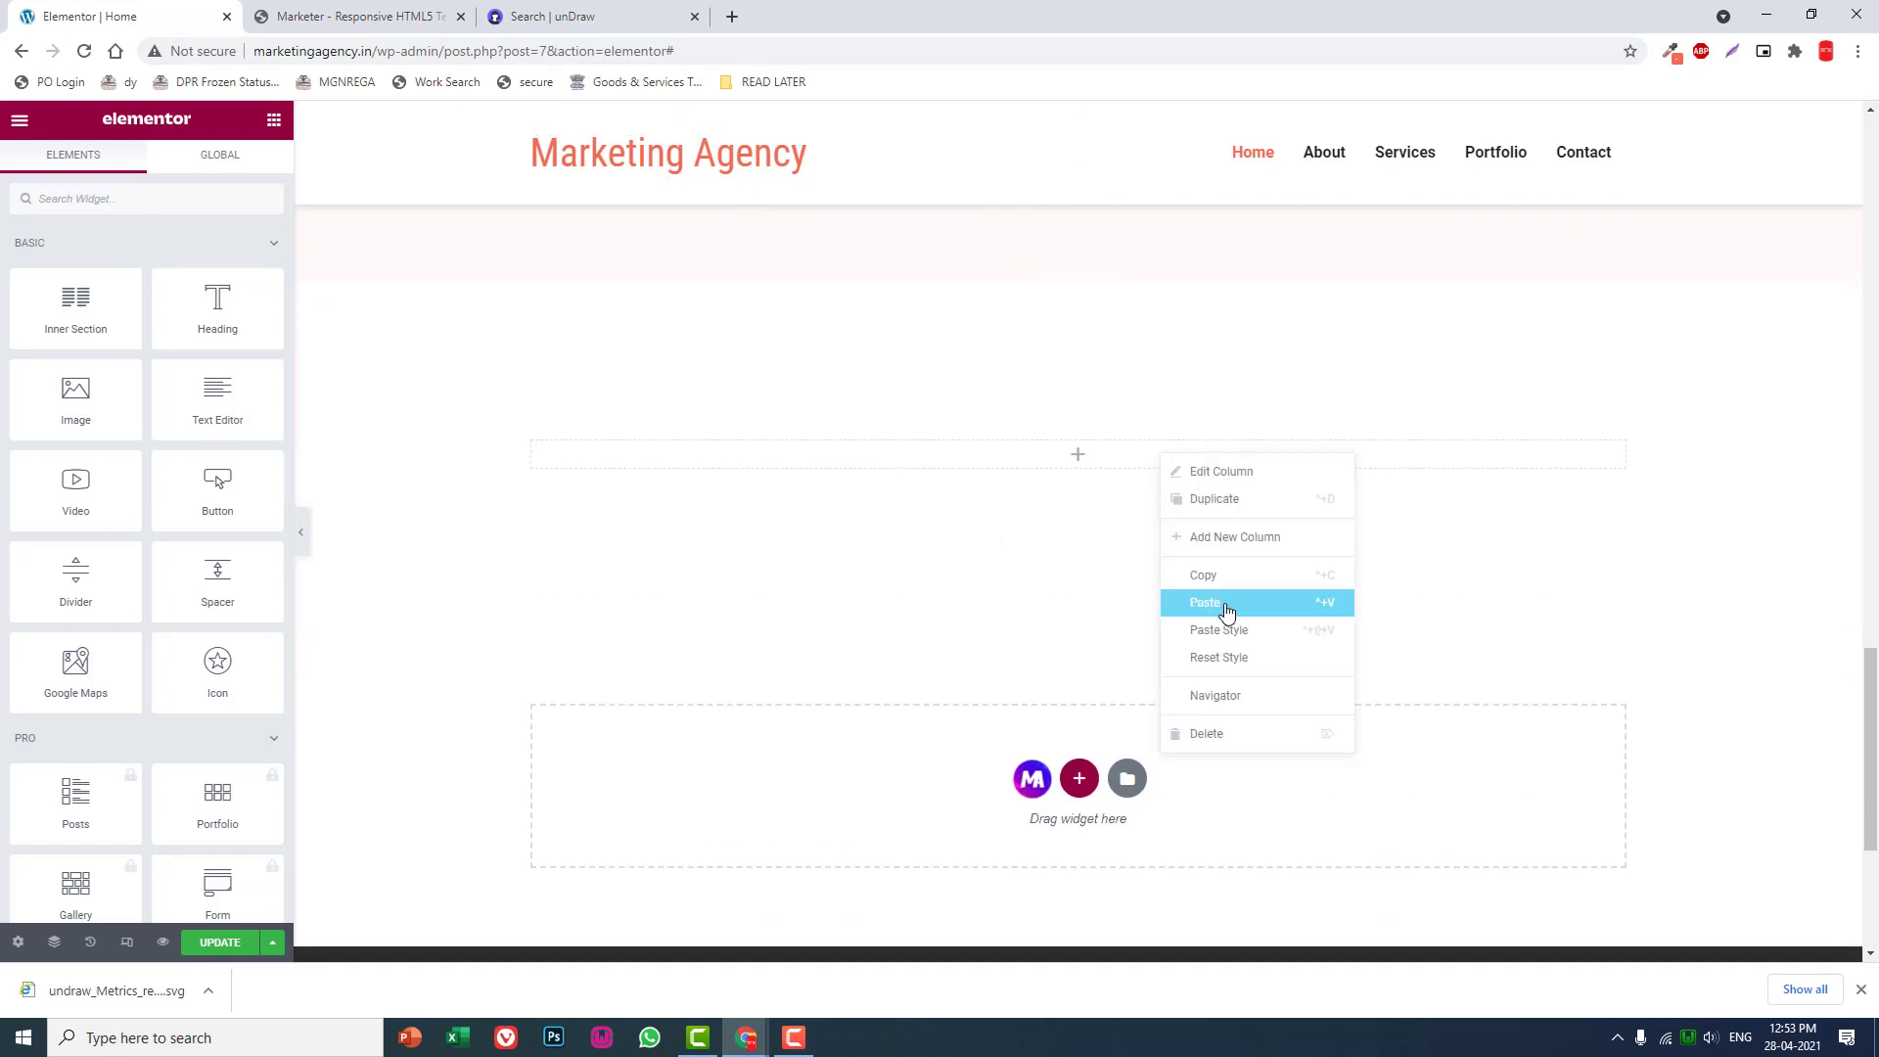
left_click(1224, 604)
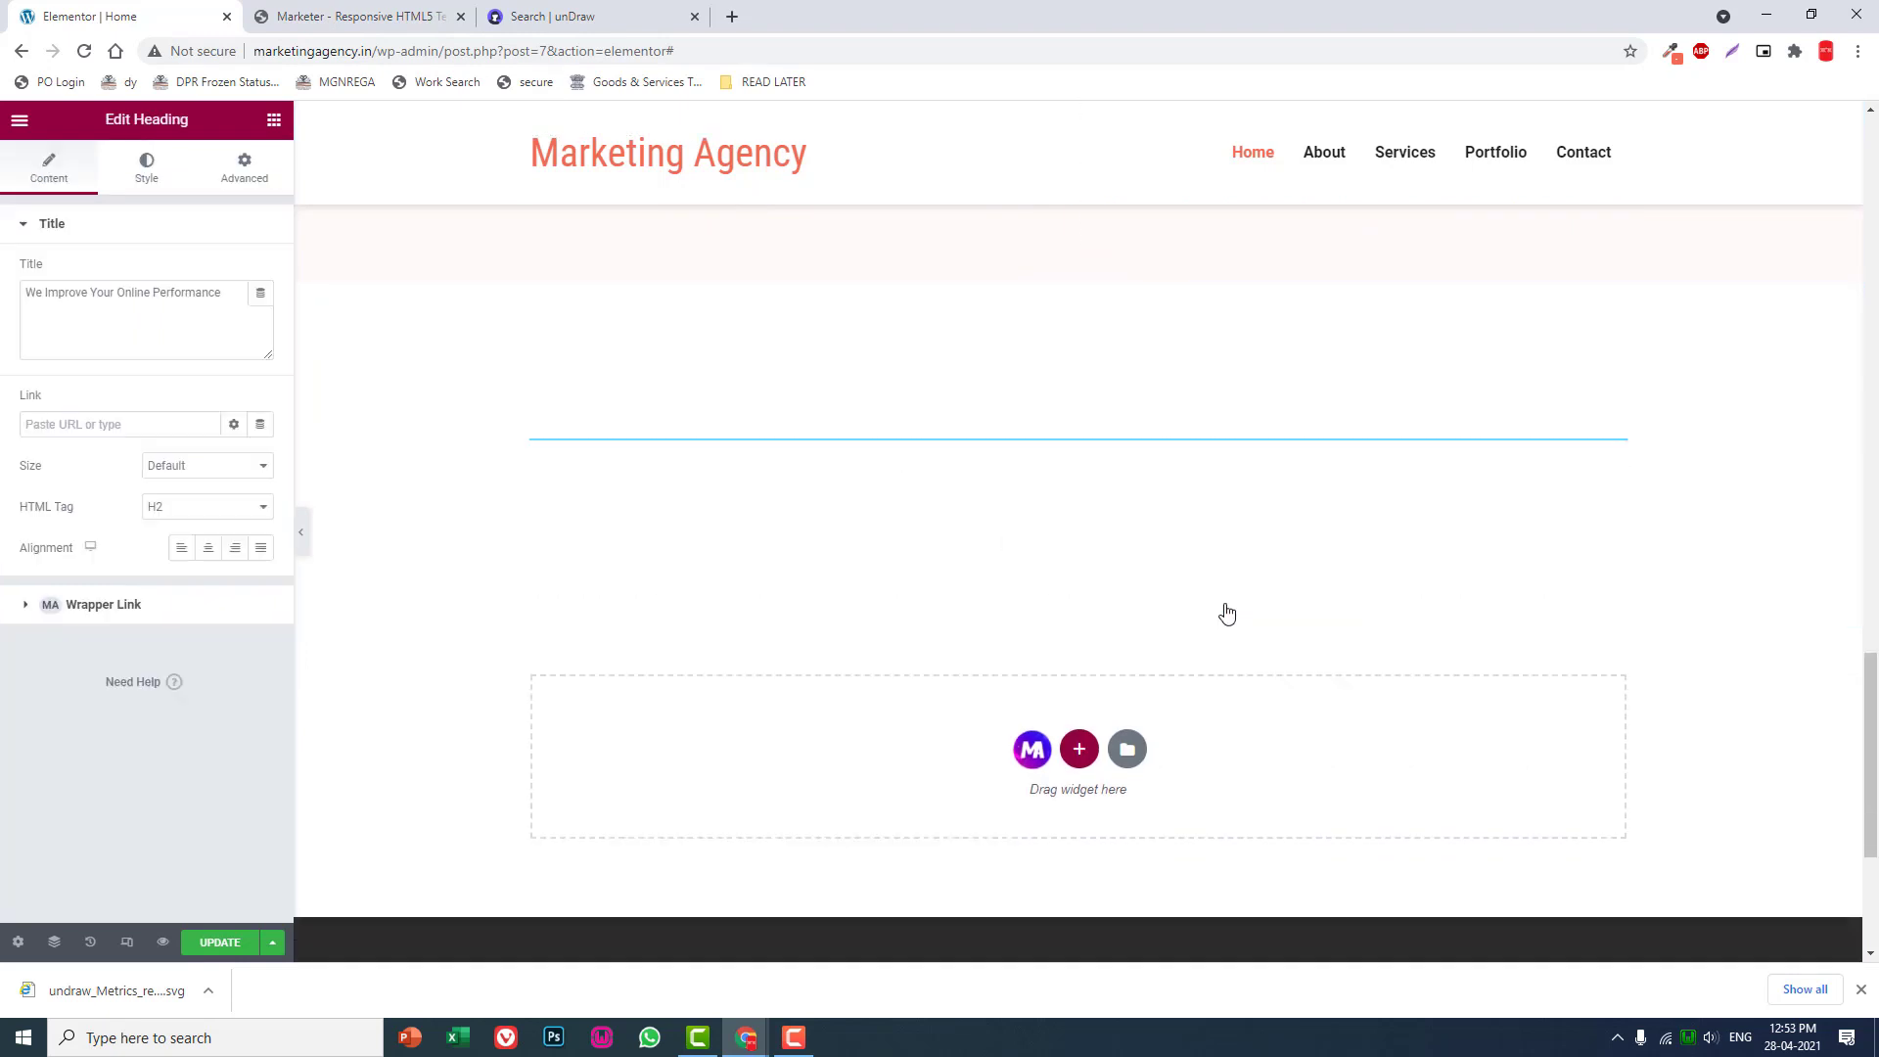
left_click(207, 548)
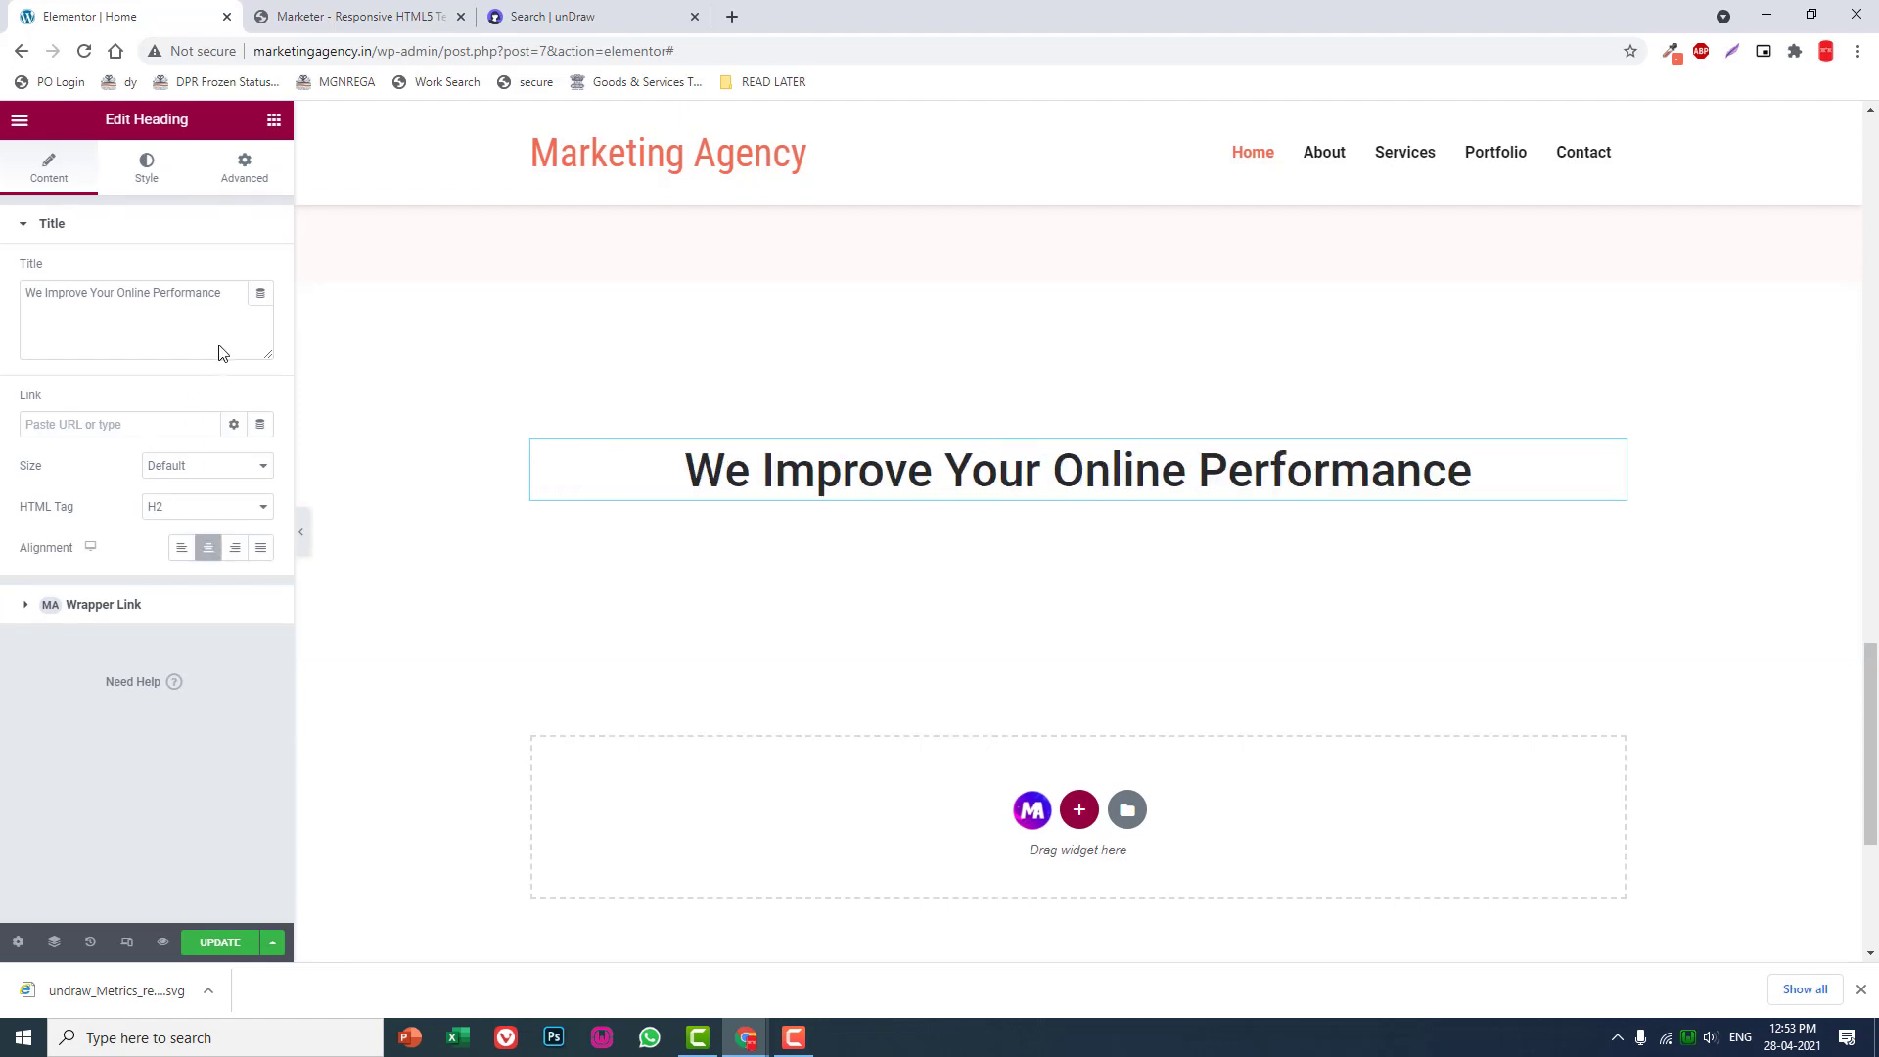
left_click_drag(223, 292, 4, 269)
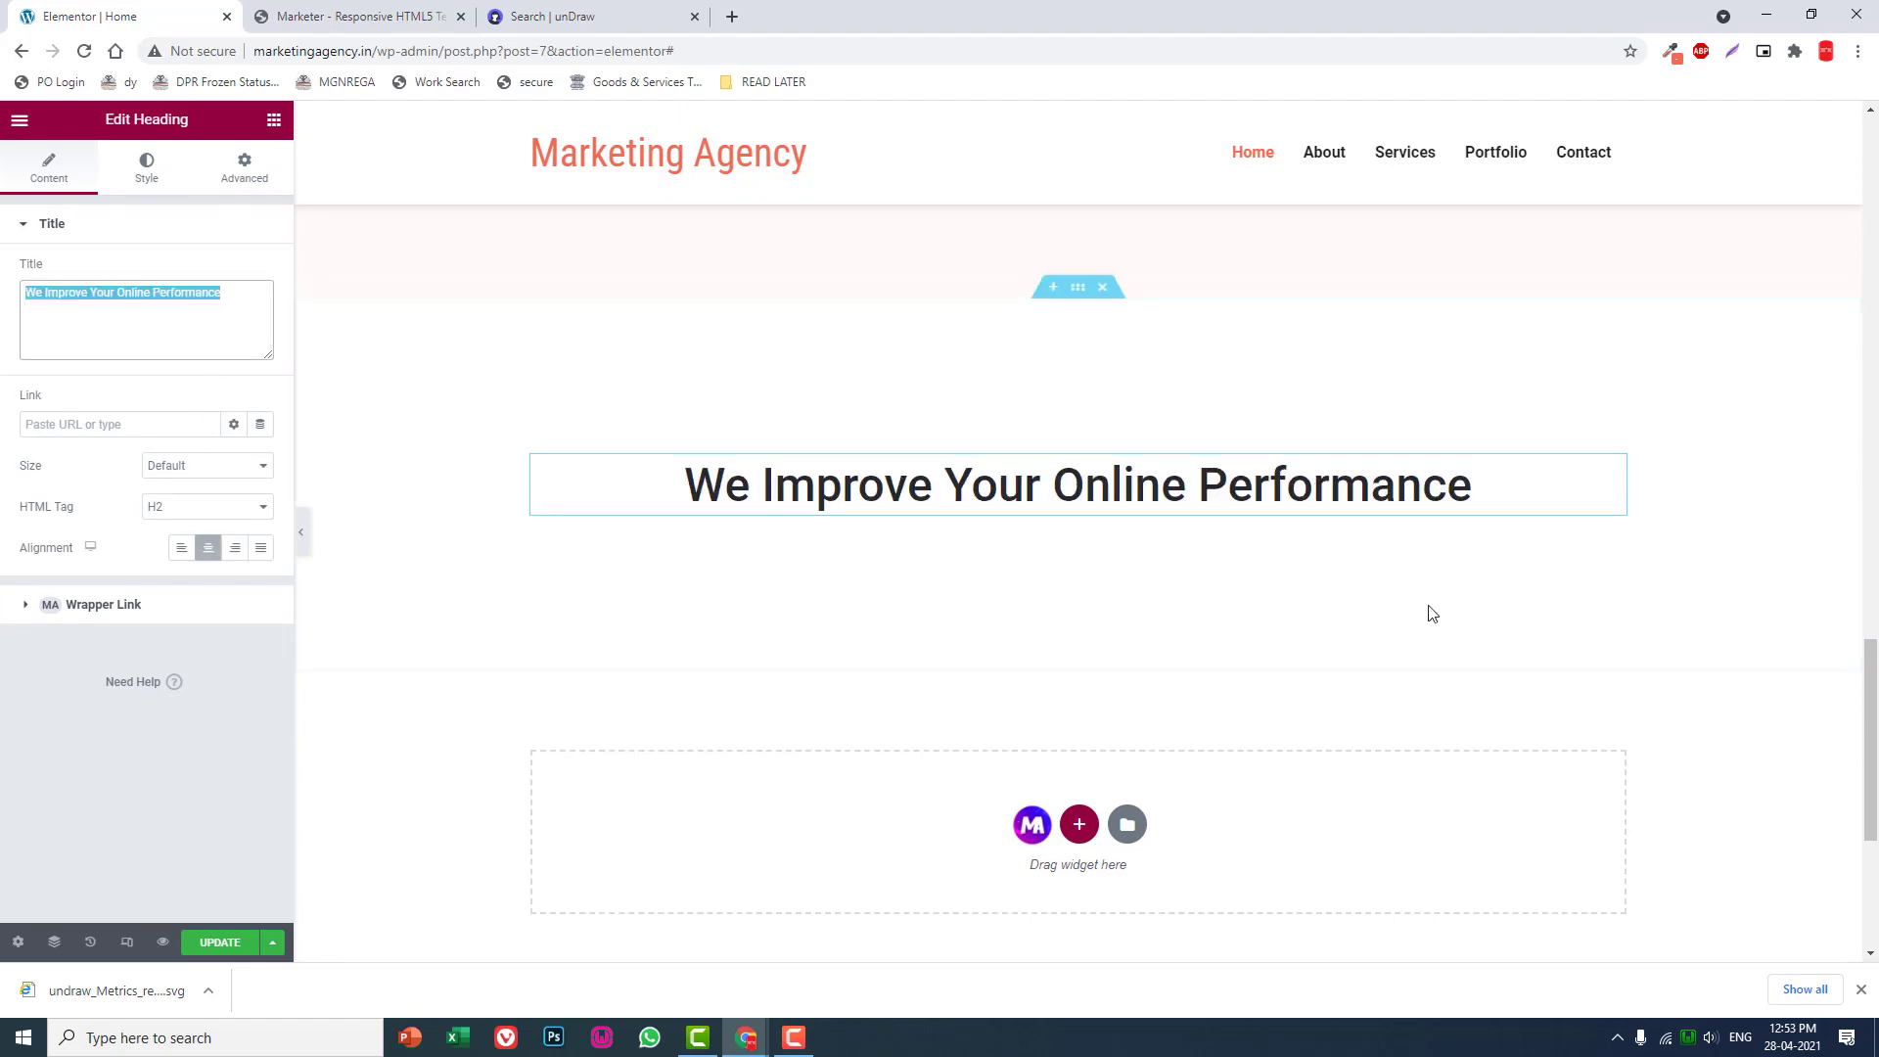
scroll(1418, 607, "up", 3)
scroll(1418, 606, "up", 3)
scroll(1418, 606, "up", 5)
scroll(1419, 605, "up", 3)
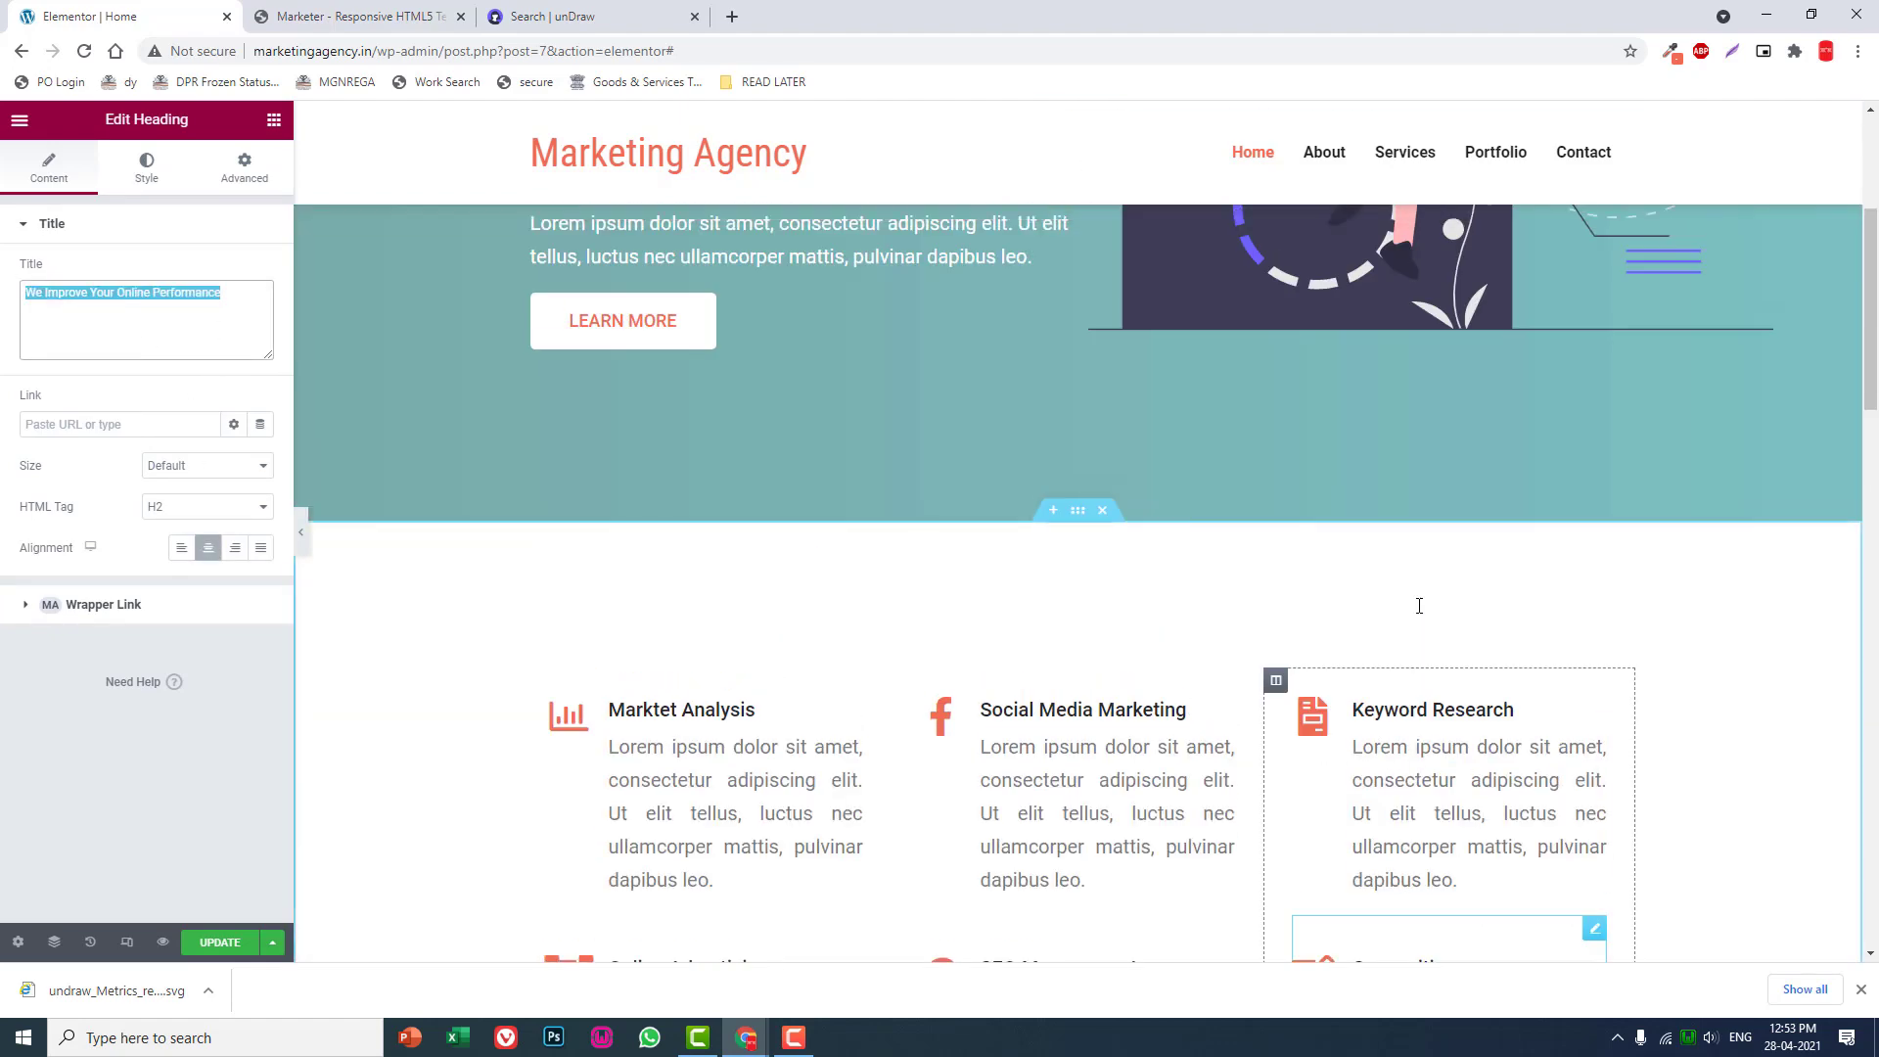
scroll(1419, 607, "down", 4)
scroll(1419, 607, "down", 3)
scroll(1214, 595, "down", 3)
scroll(1214, 594, "down", 2)
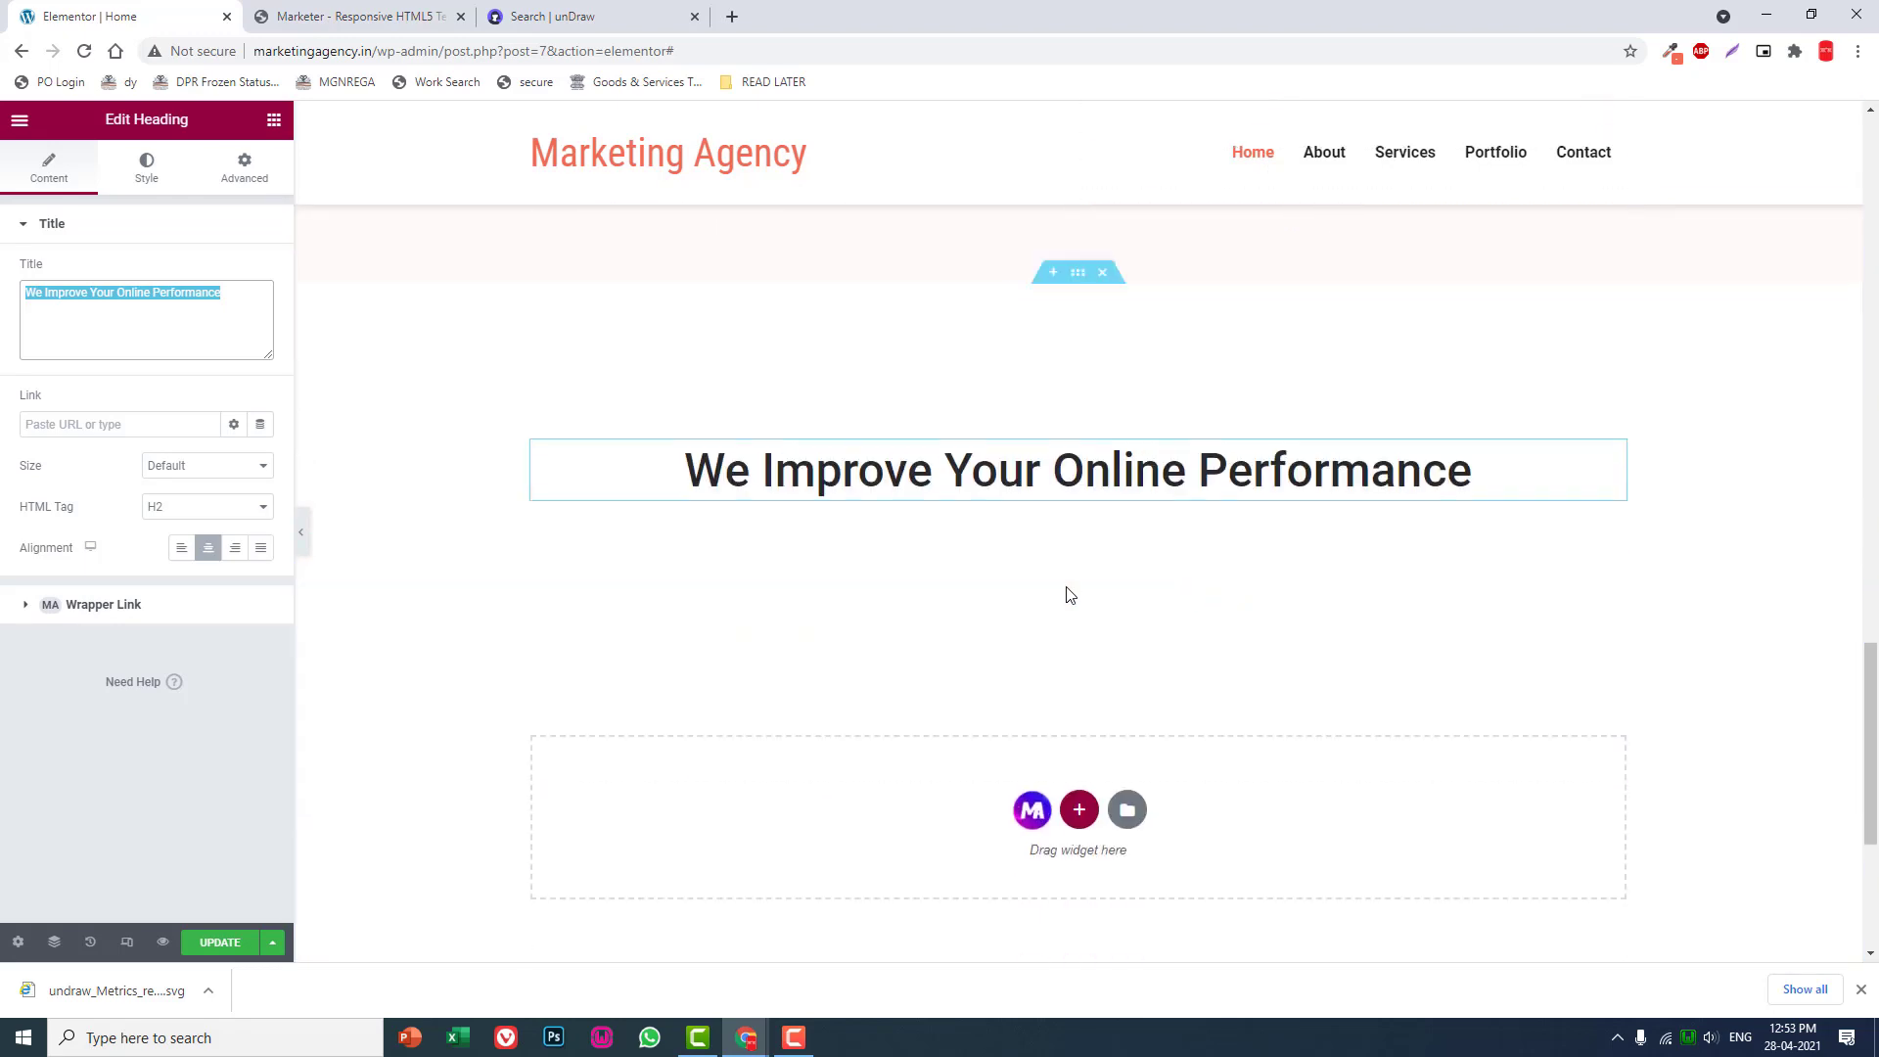
type("W")
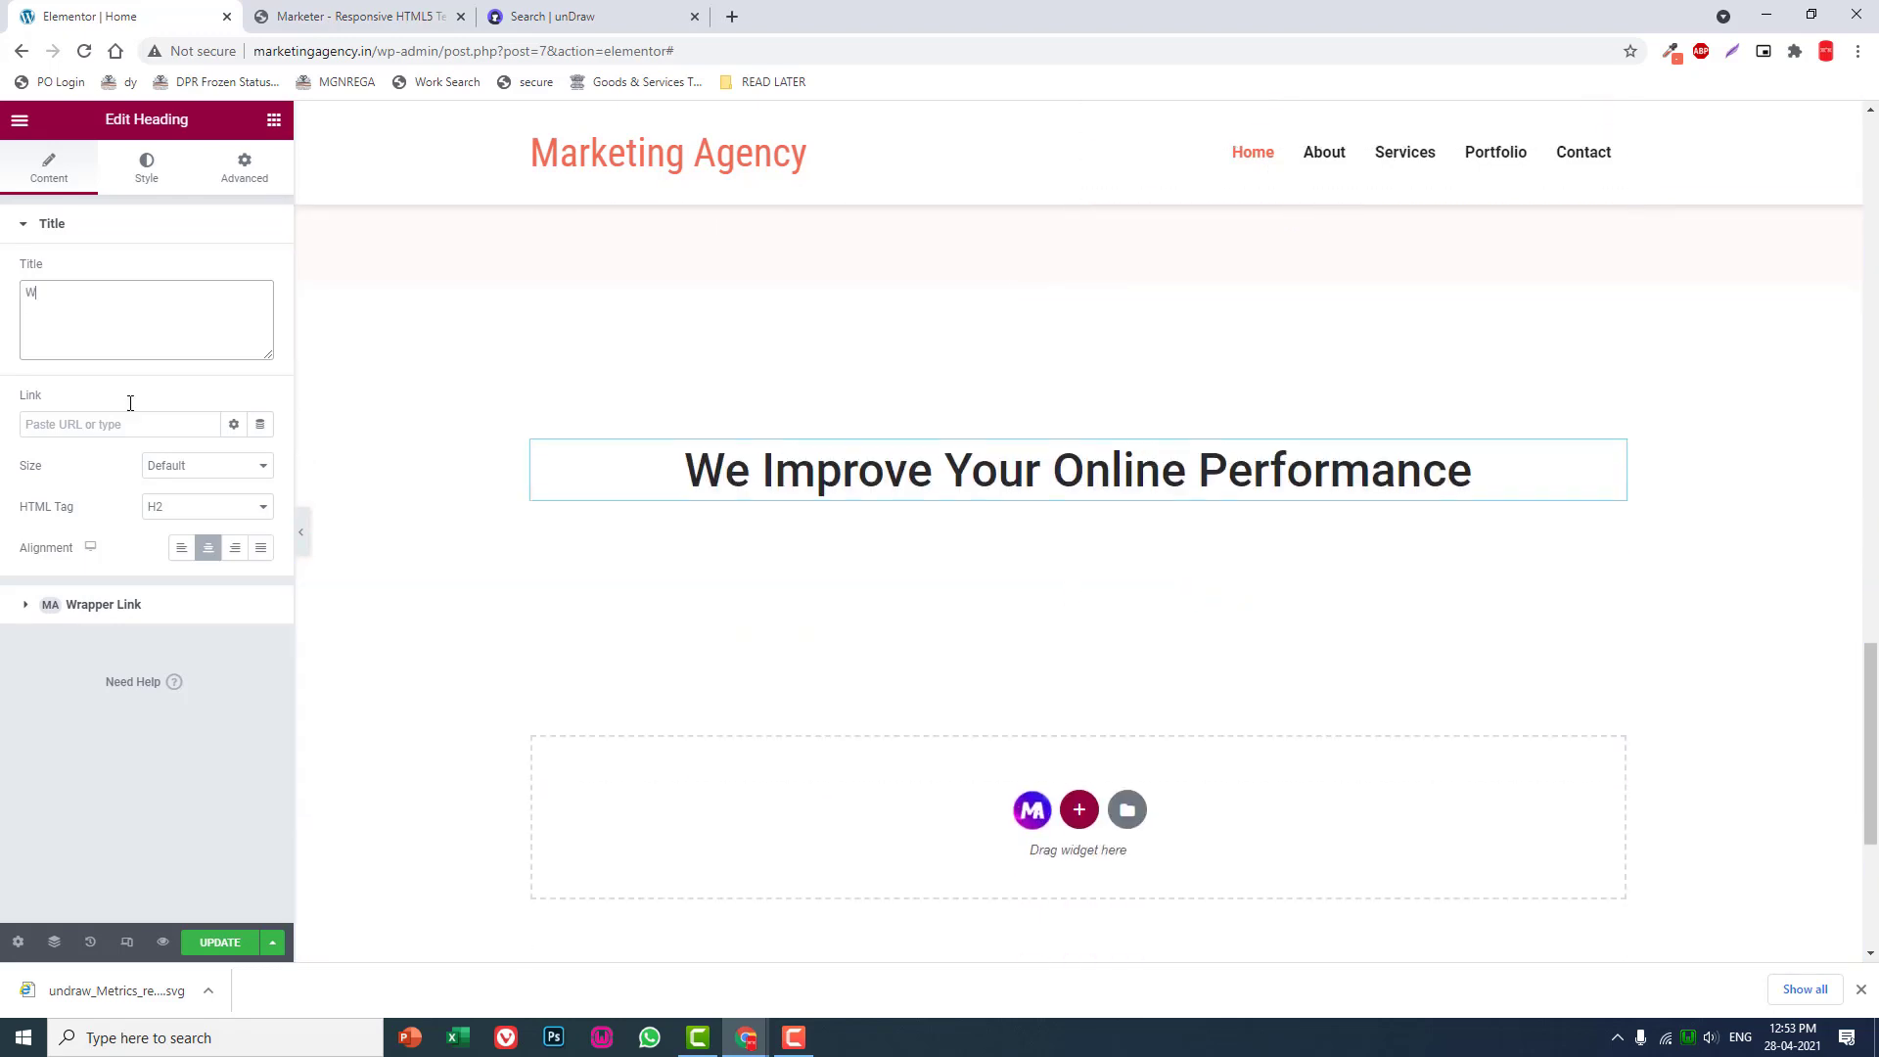
type("hat Peopl")
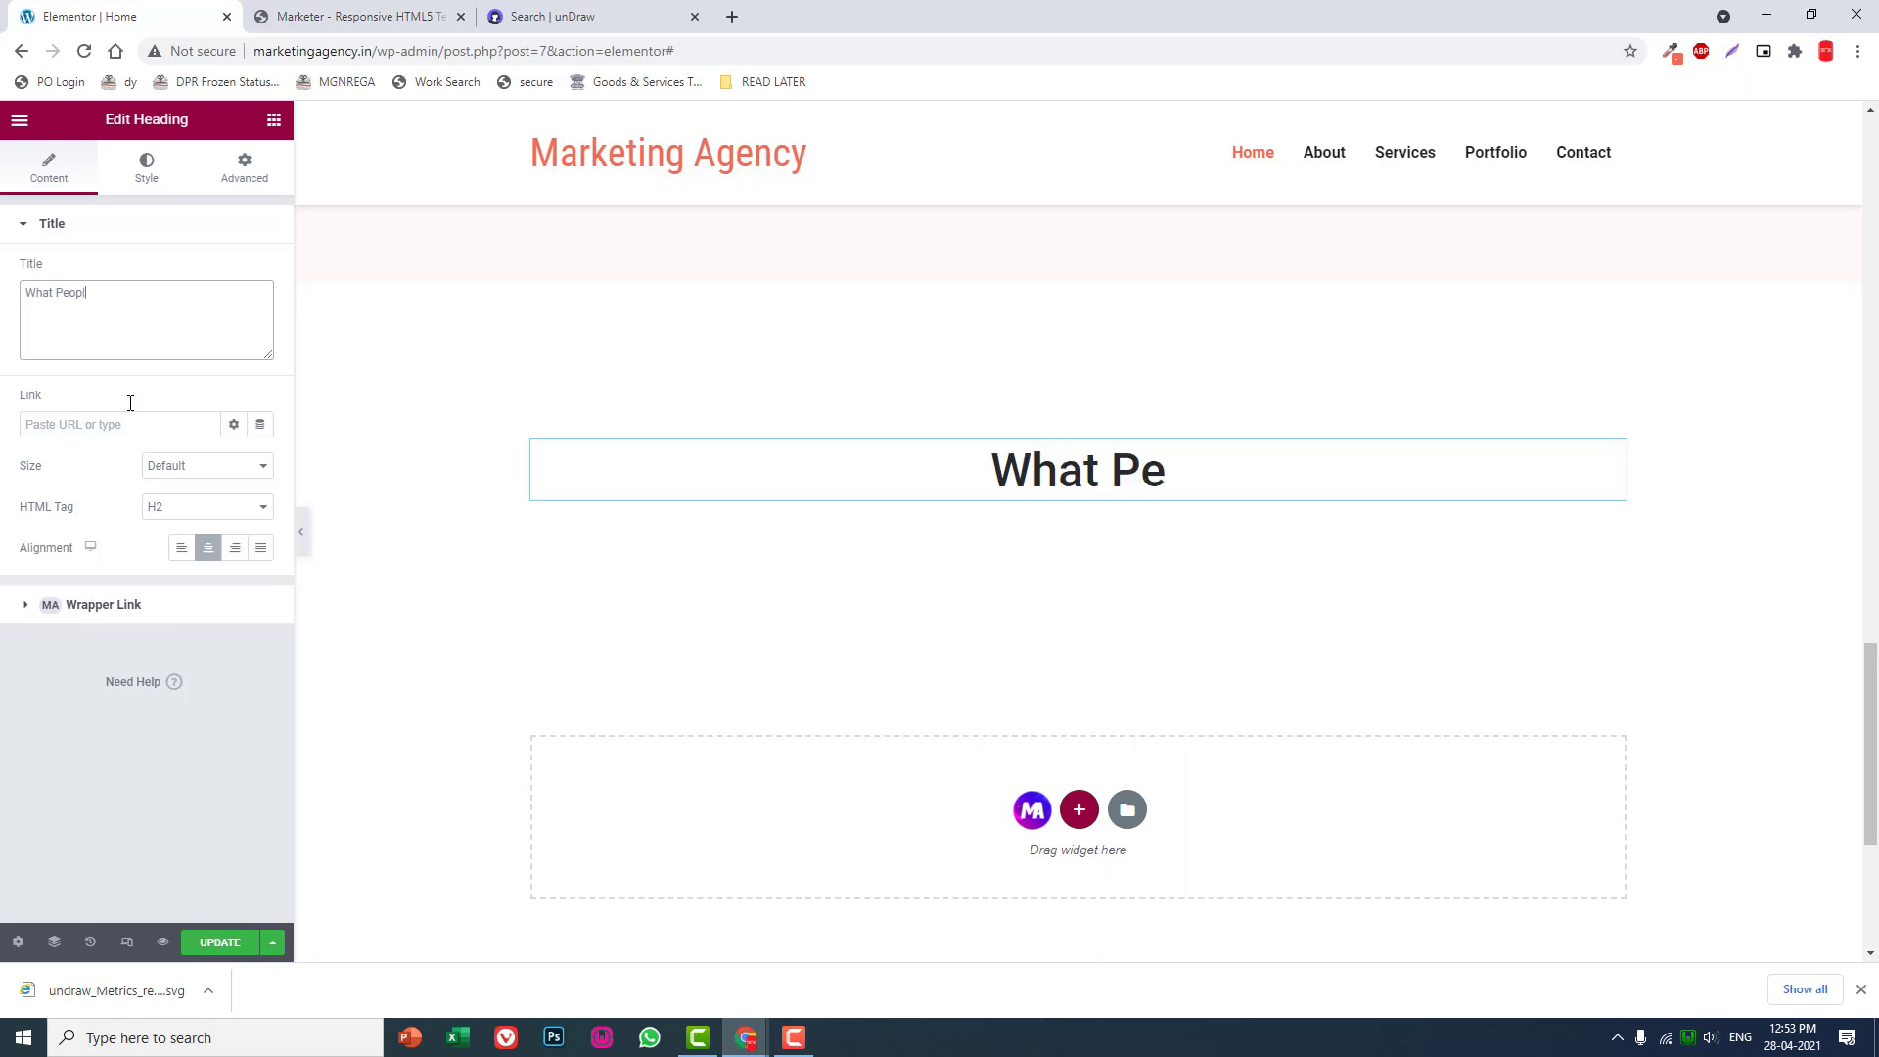
type("e Say About Us")
- Duplicate the What People Say About Us heading and select the copy's title for retyping
mouse_move(1668, 474)
right_click(1617, 459)
left_click(1625, 501)
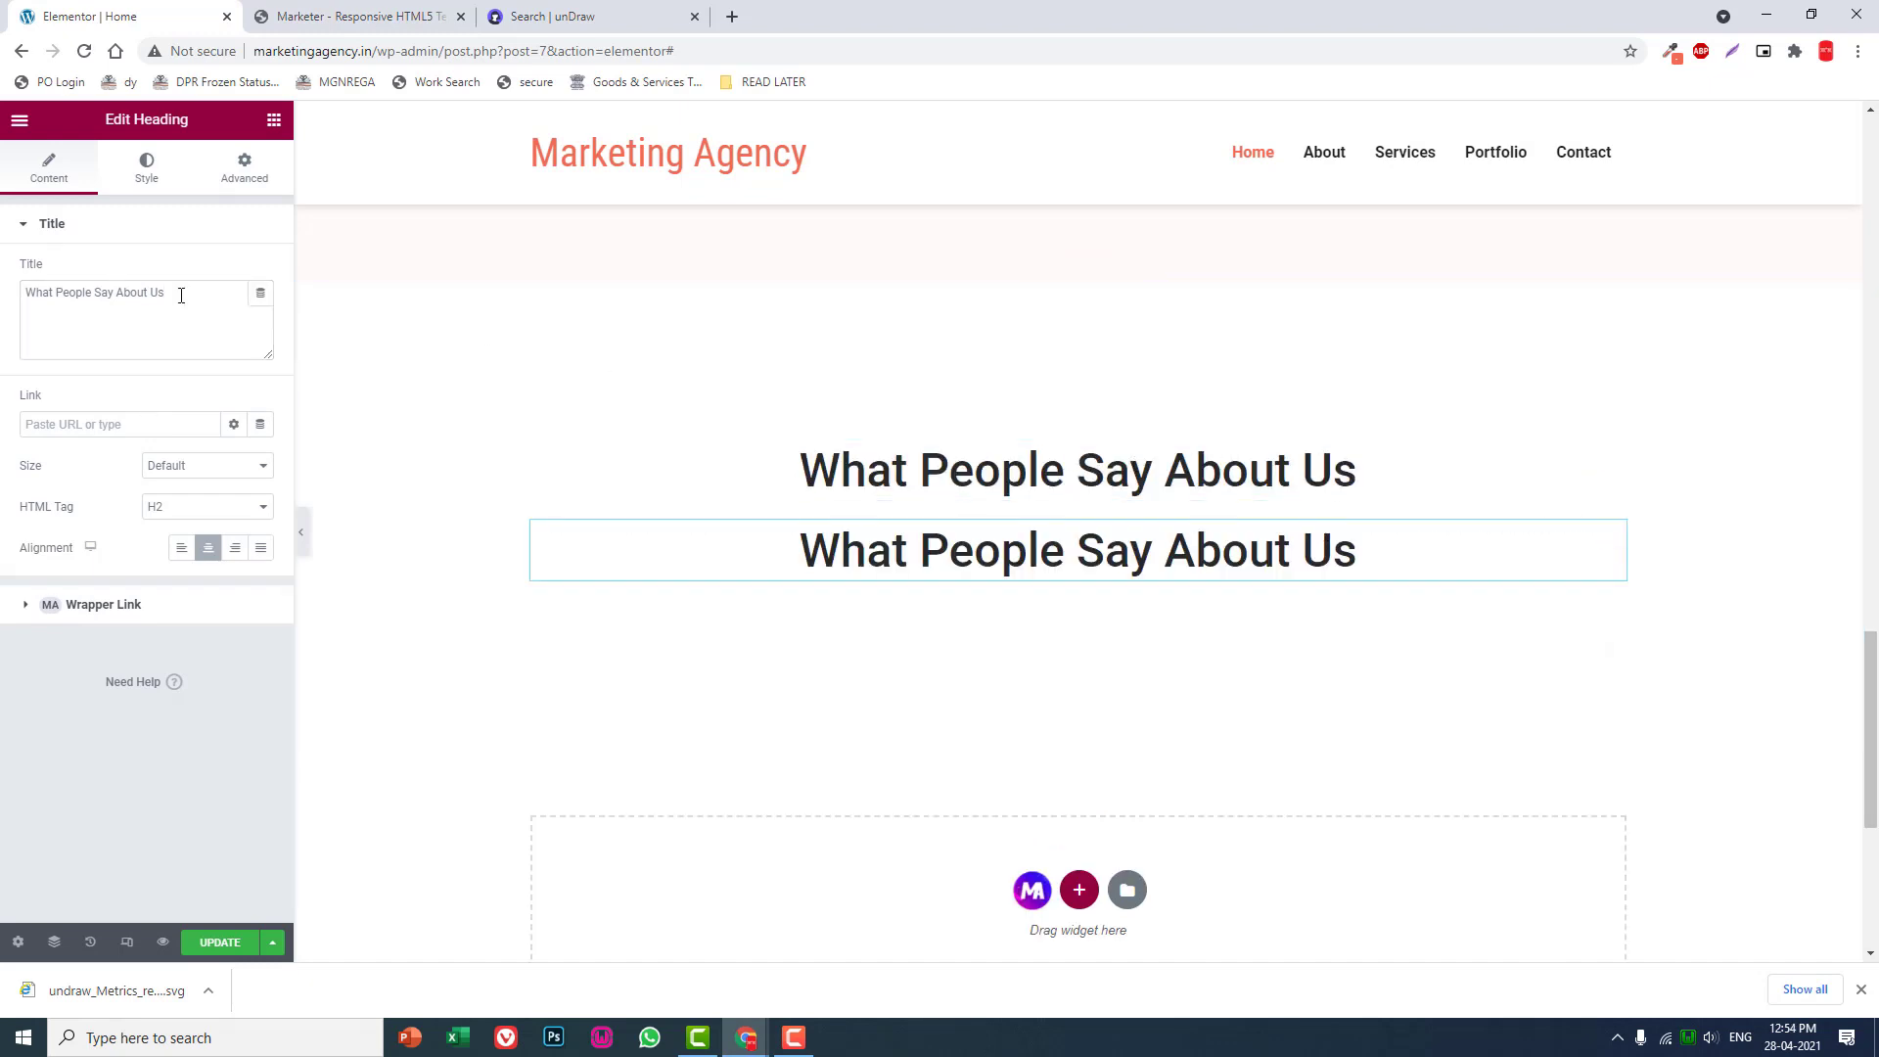
left_click_drag(166, 292, 7, 274)
type("TE")
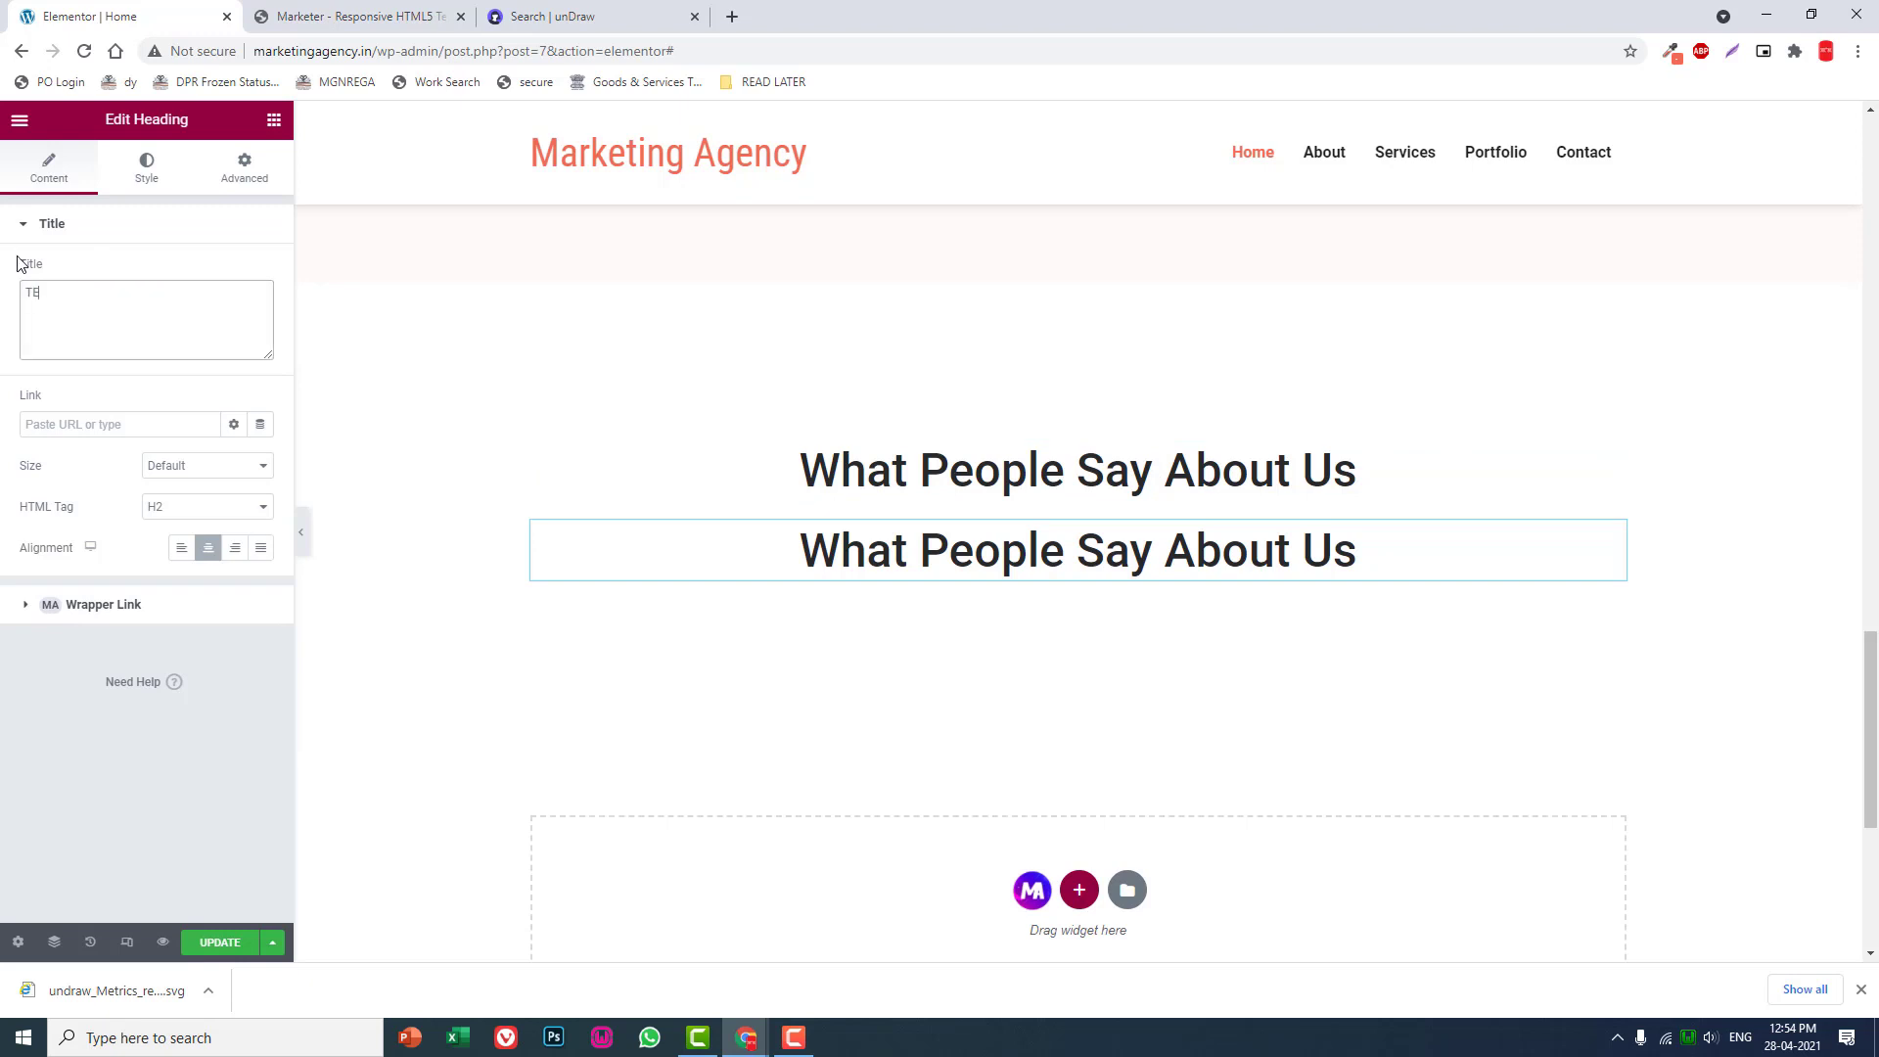
type("STIMONIALS")
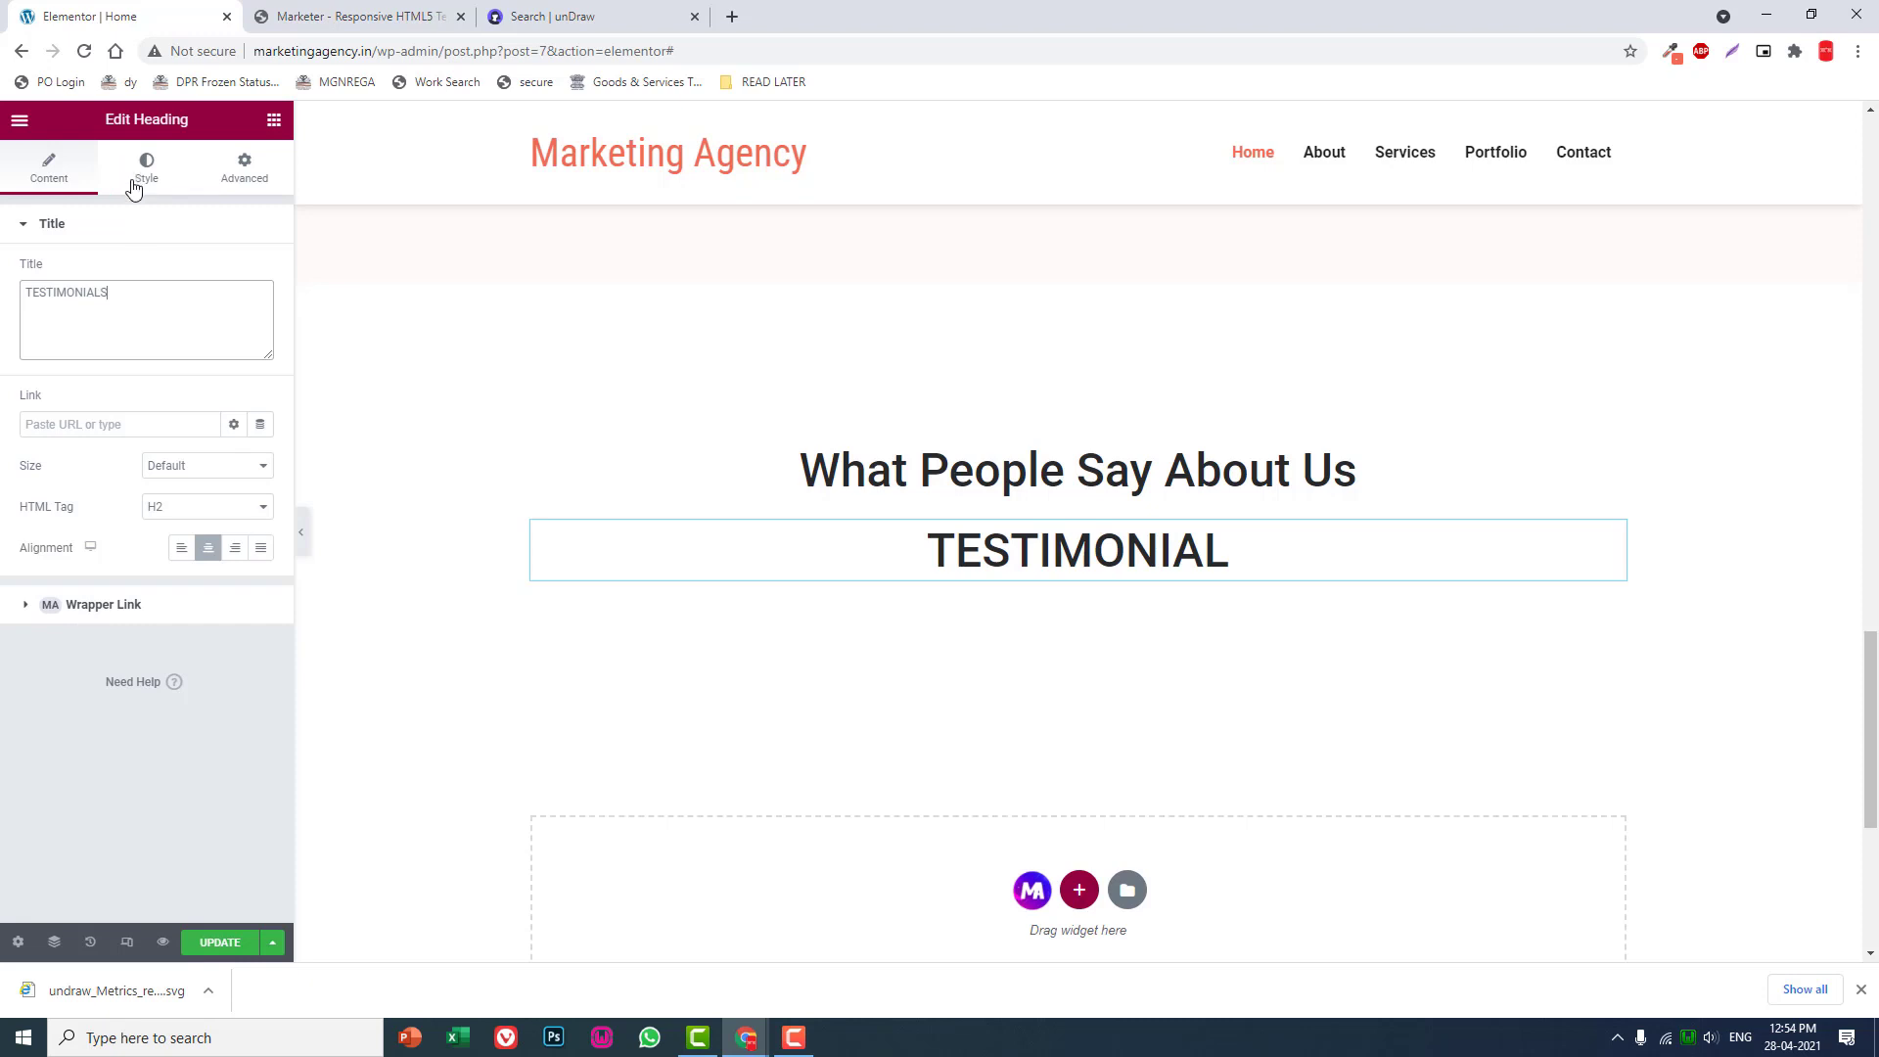
- Colour the duplicate TESTIMONIALS heading orange #F06C55
left_click(148, 174)
left_click(260, 271)
type("#F06C55")
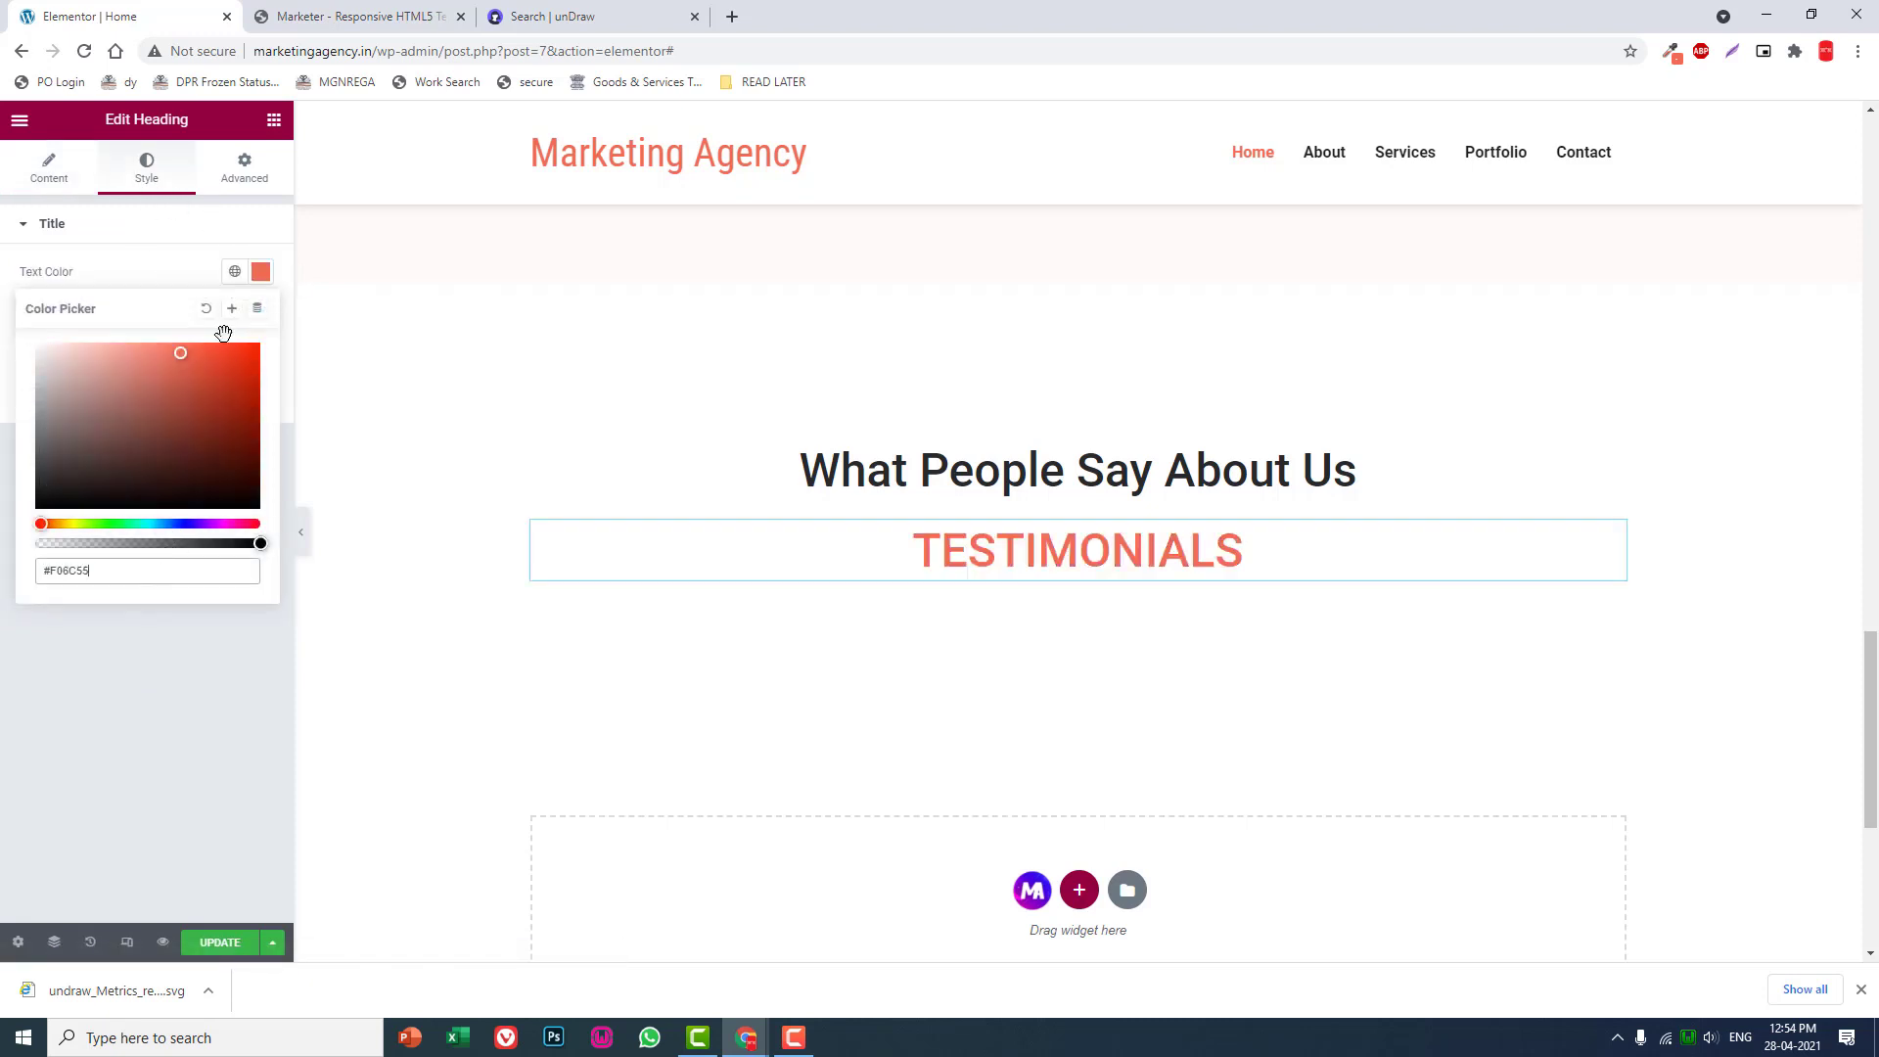
left_click(132, 280)
- Make TESTIMONIALS an H5 heading and move it above What People Say About Us
left_click(49, 169)
left_click(213, 507)
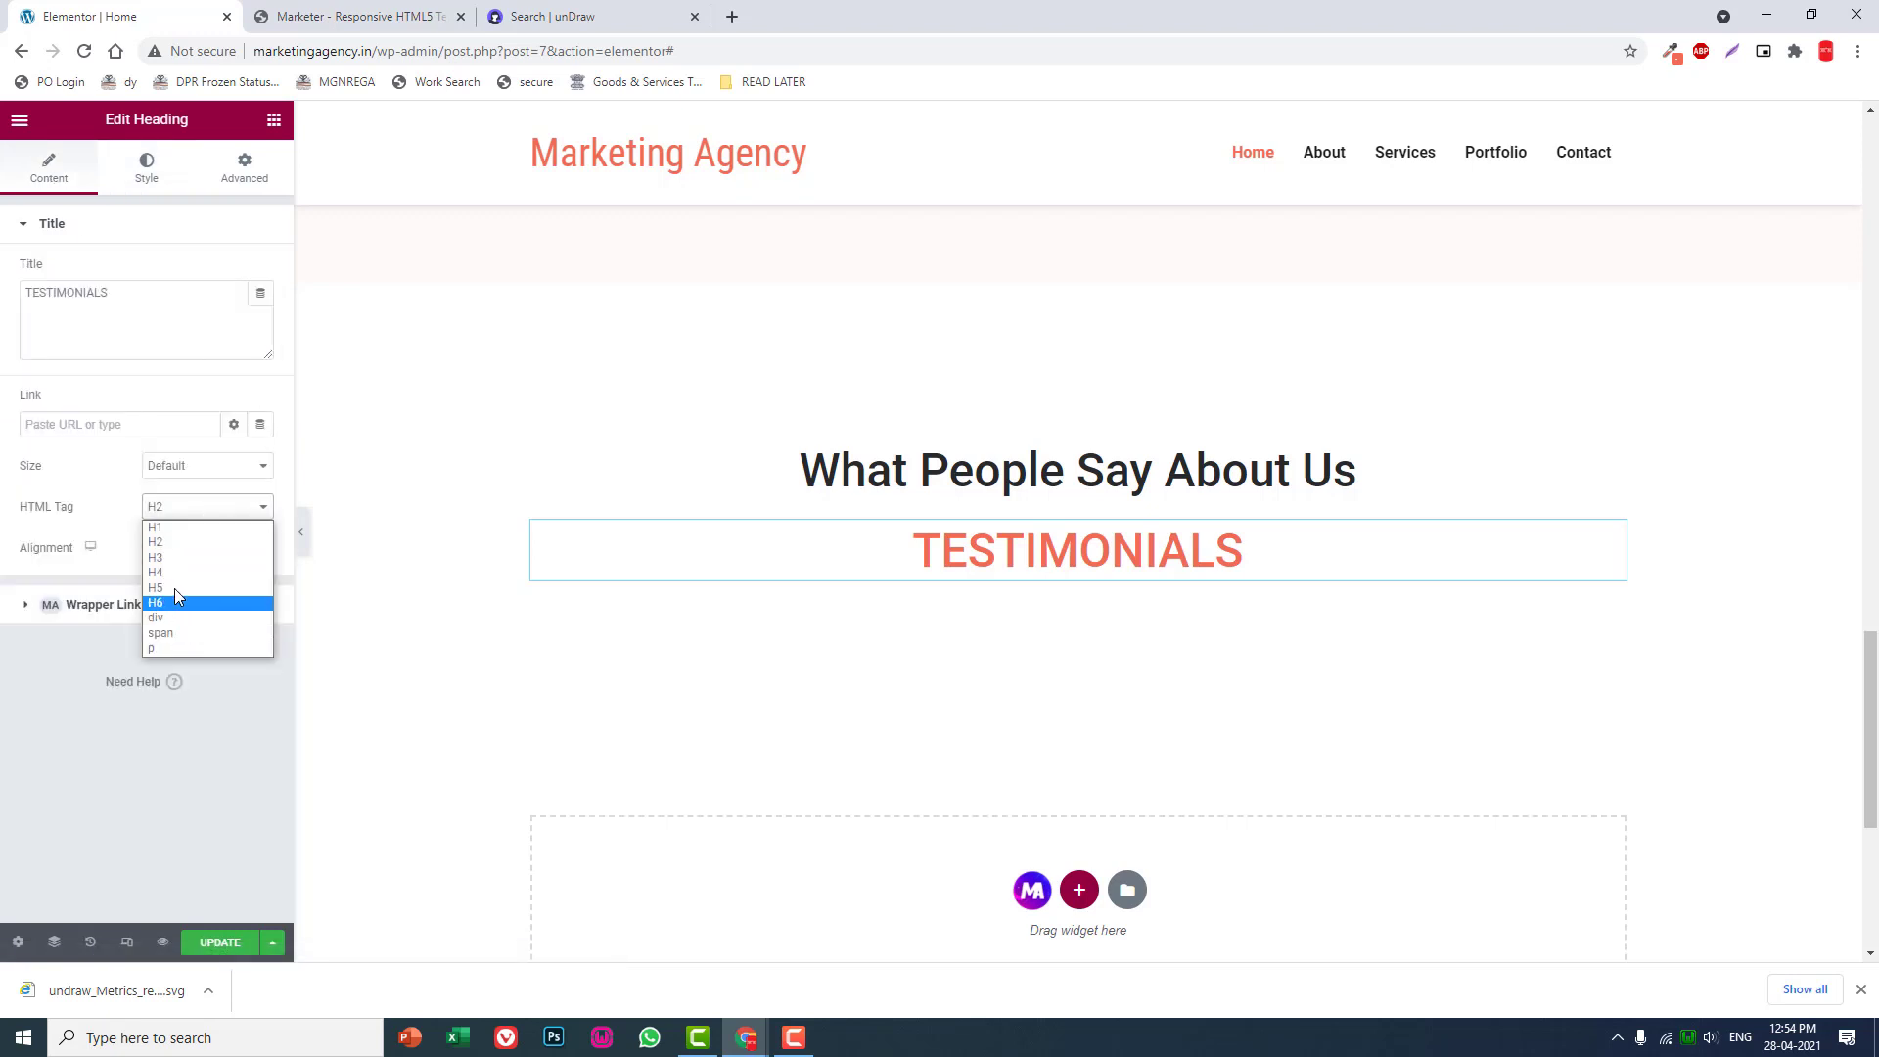
left_click(177, 590)
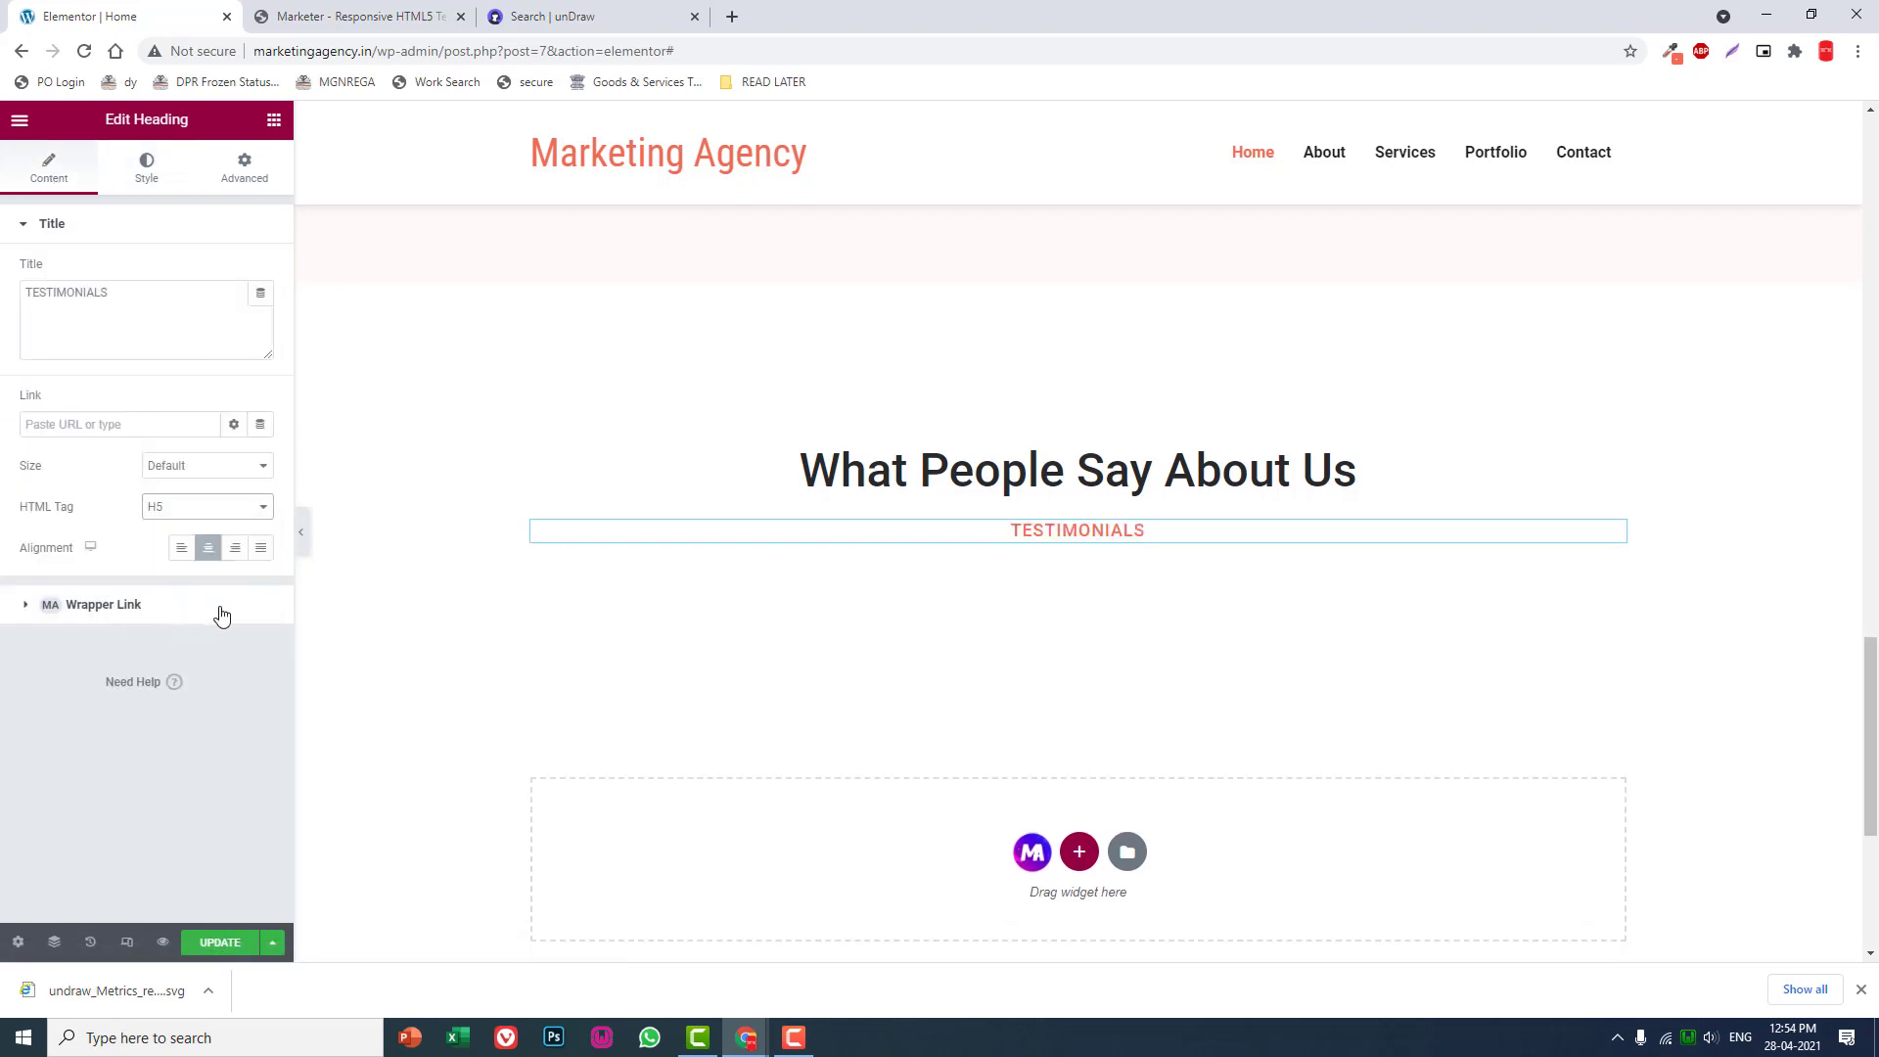
left_click_drag(1616, 541, 1087, 427)
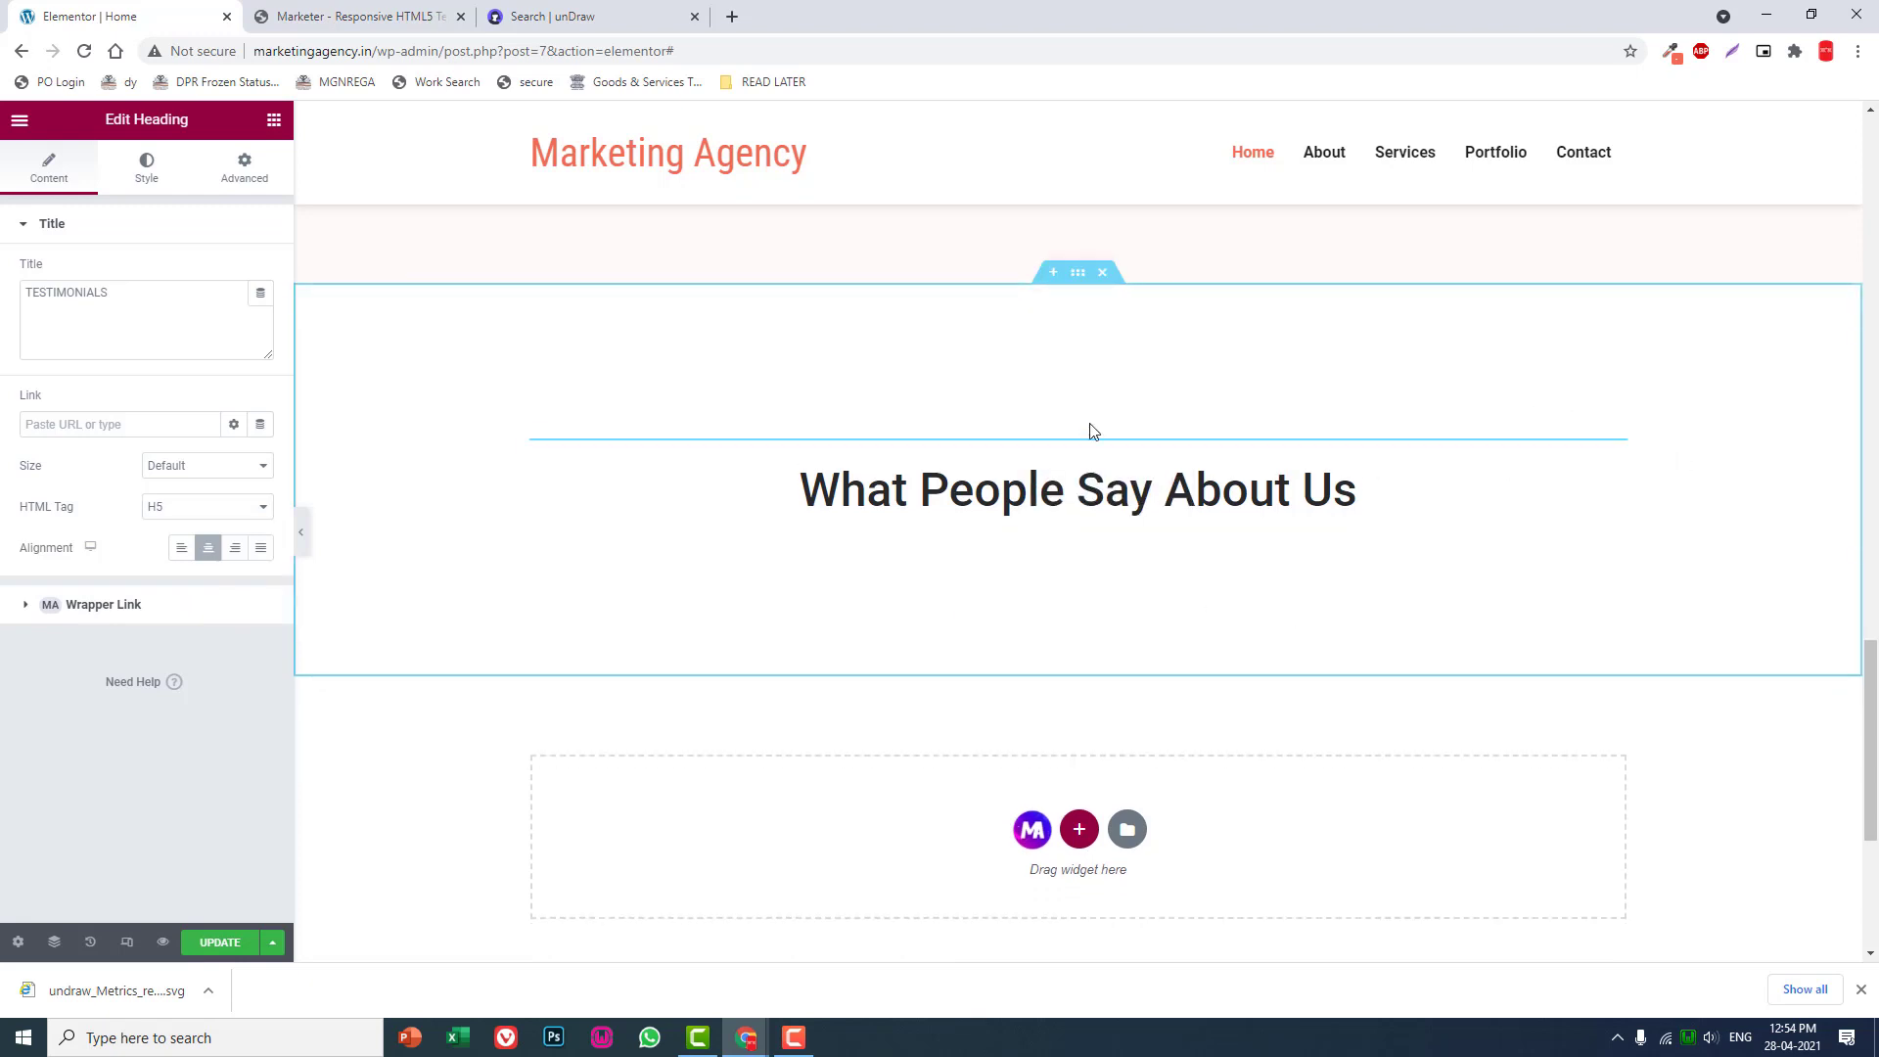
left_click(273, 121)
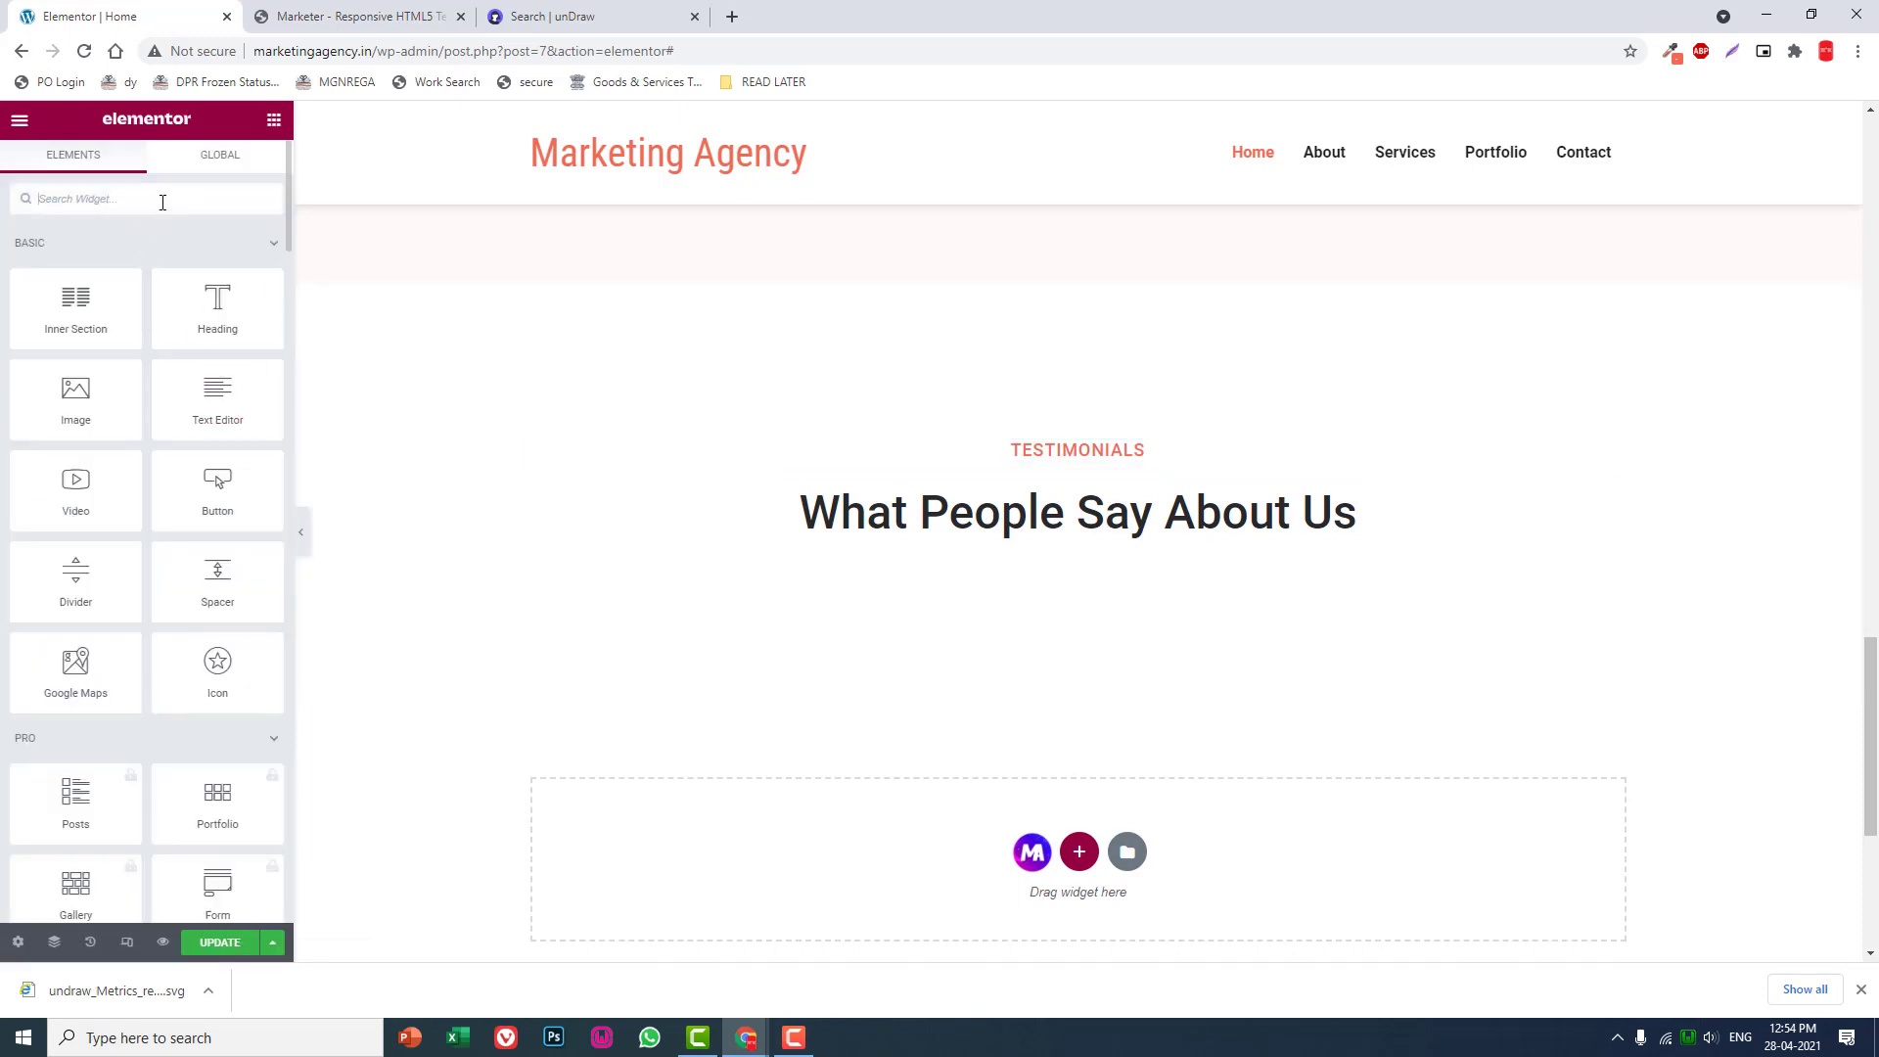
type("TES")
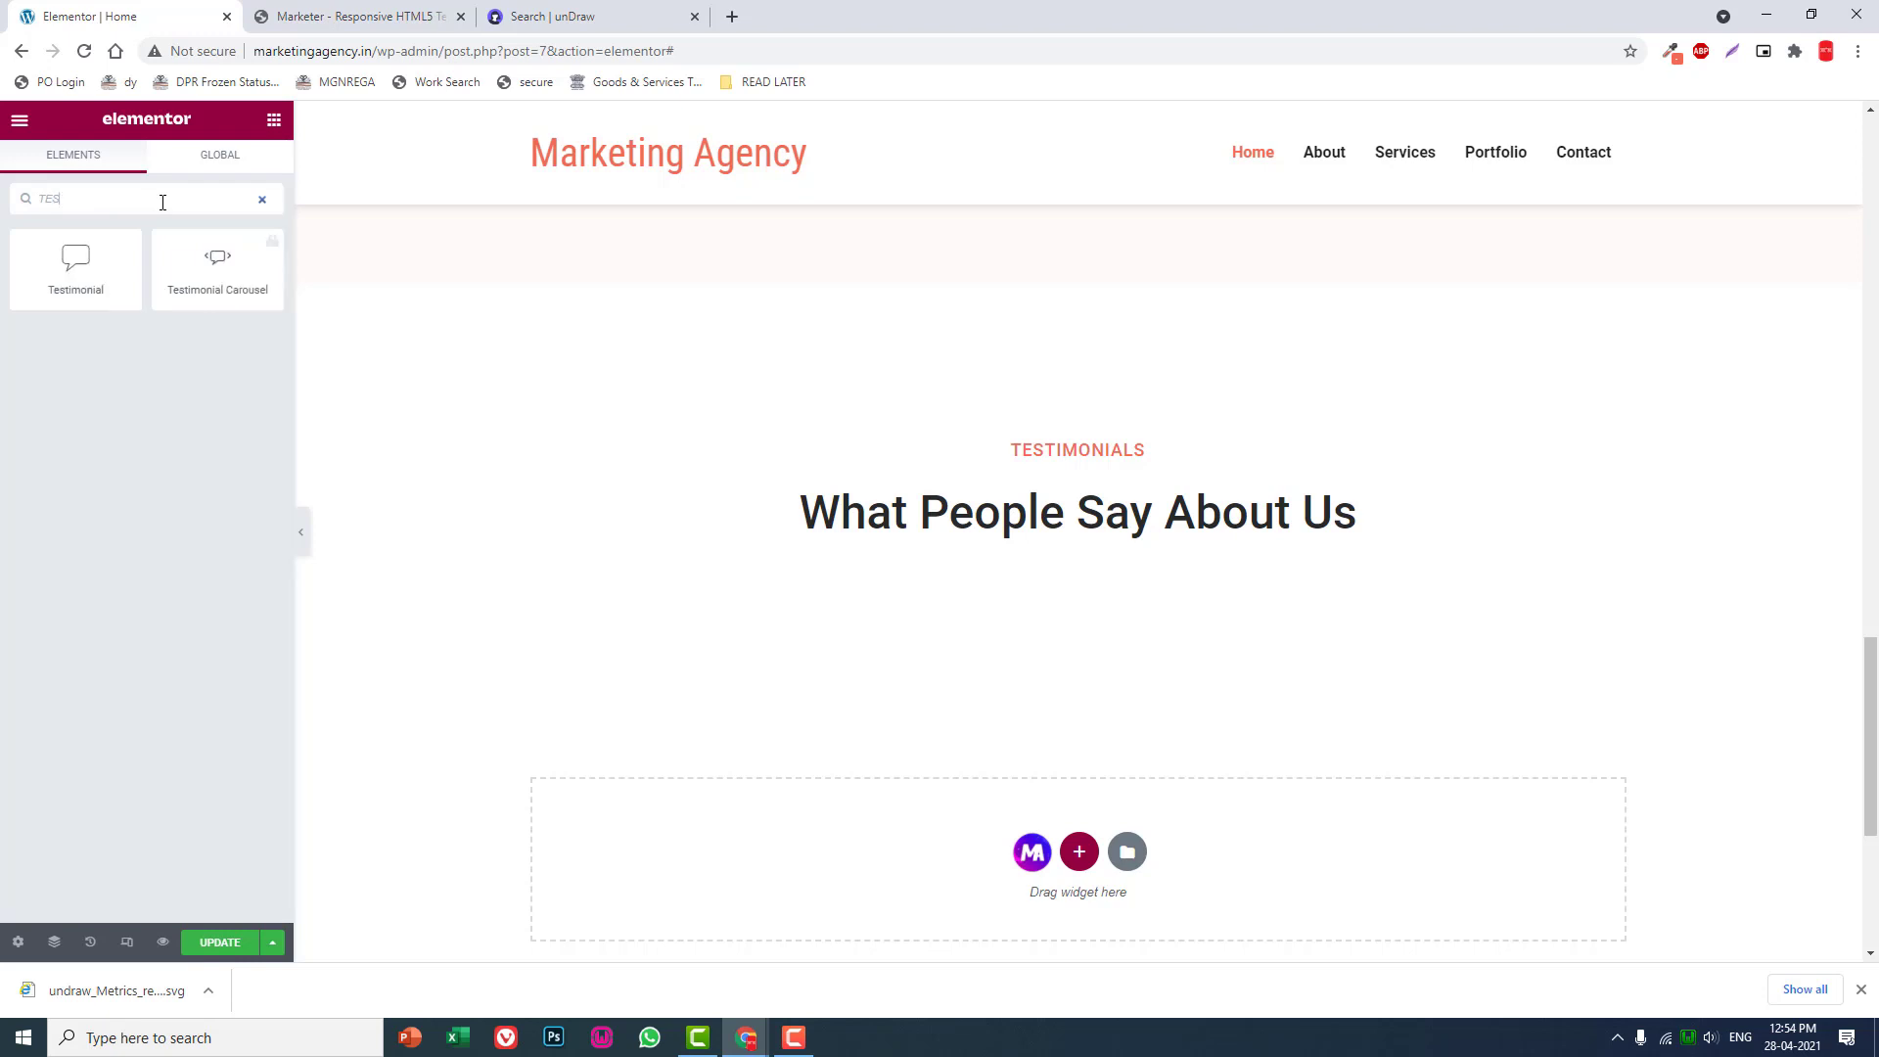
- Clear and refine the widget search to filter the list to Testimonial widgets
key("BackSpace")
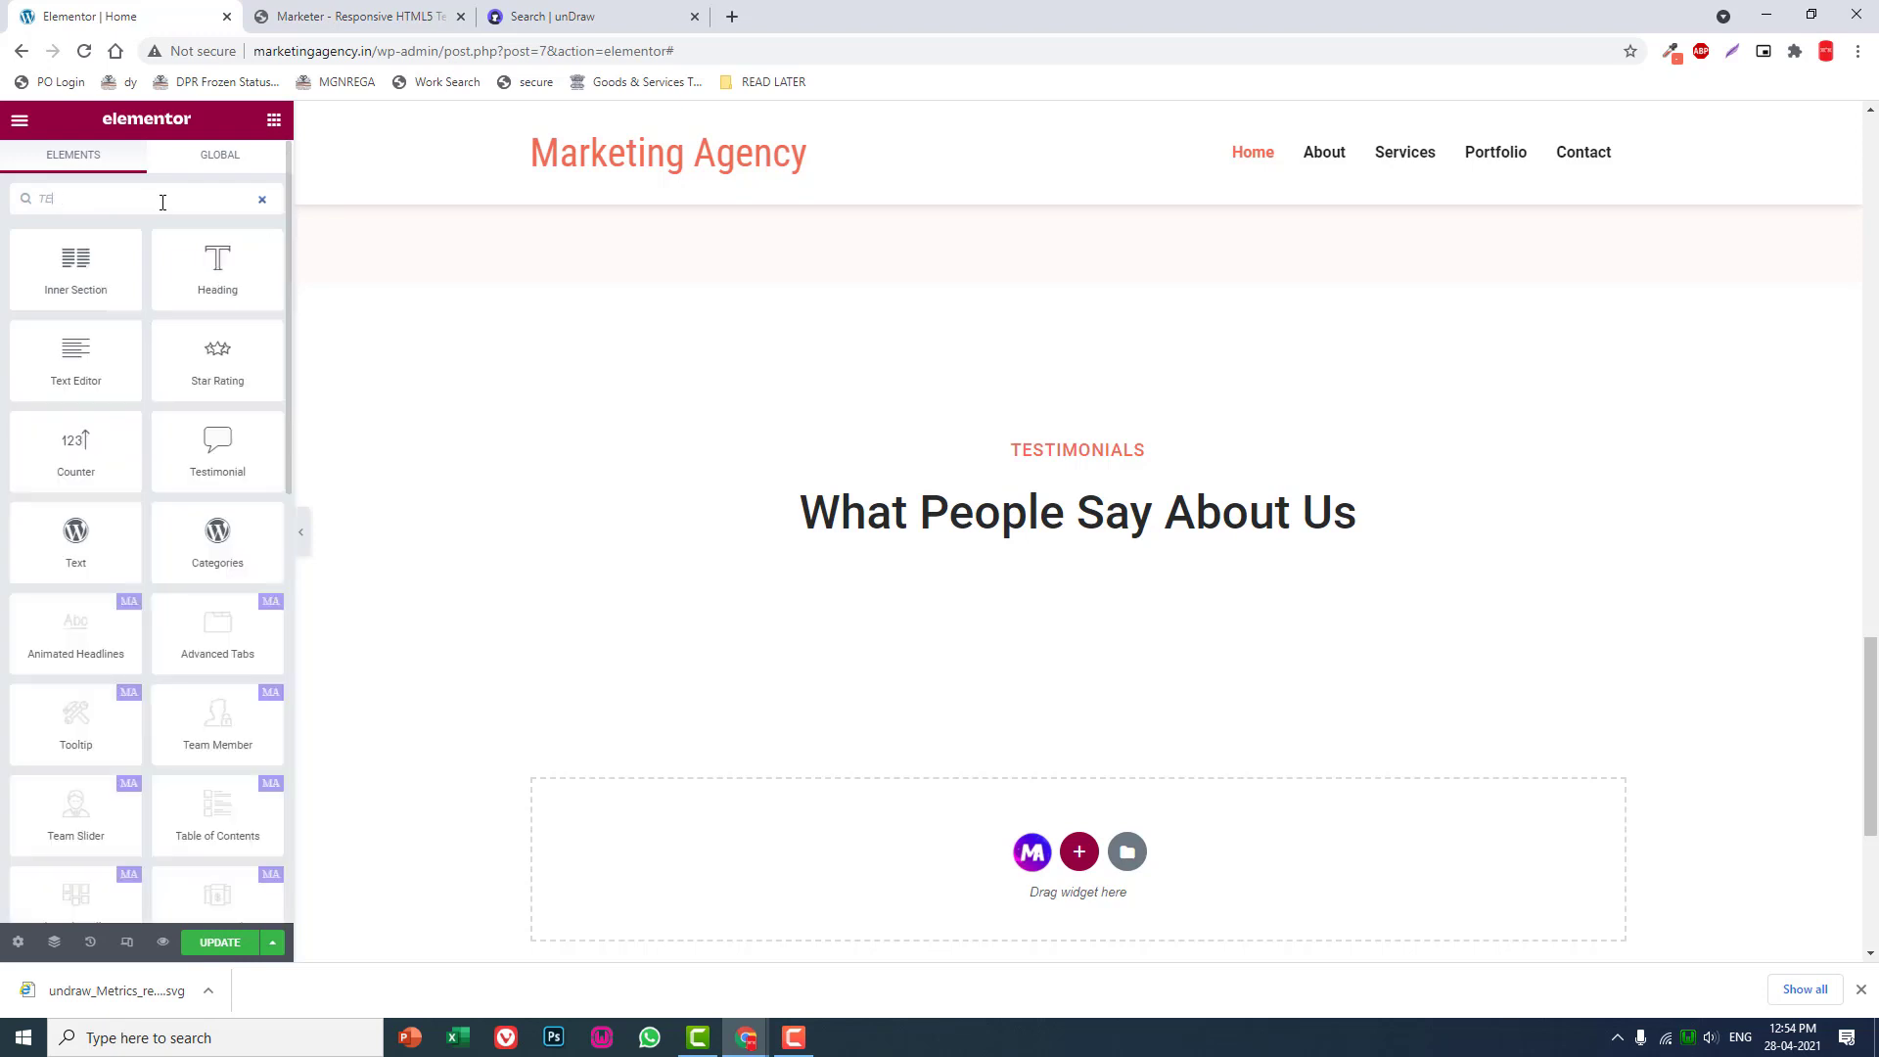
key("BackSpace")
key("BackSpace")
type("RE")
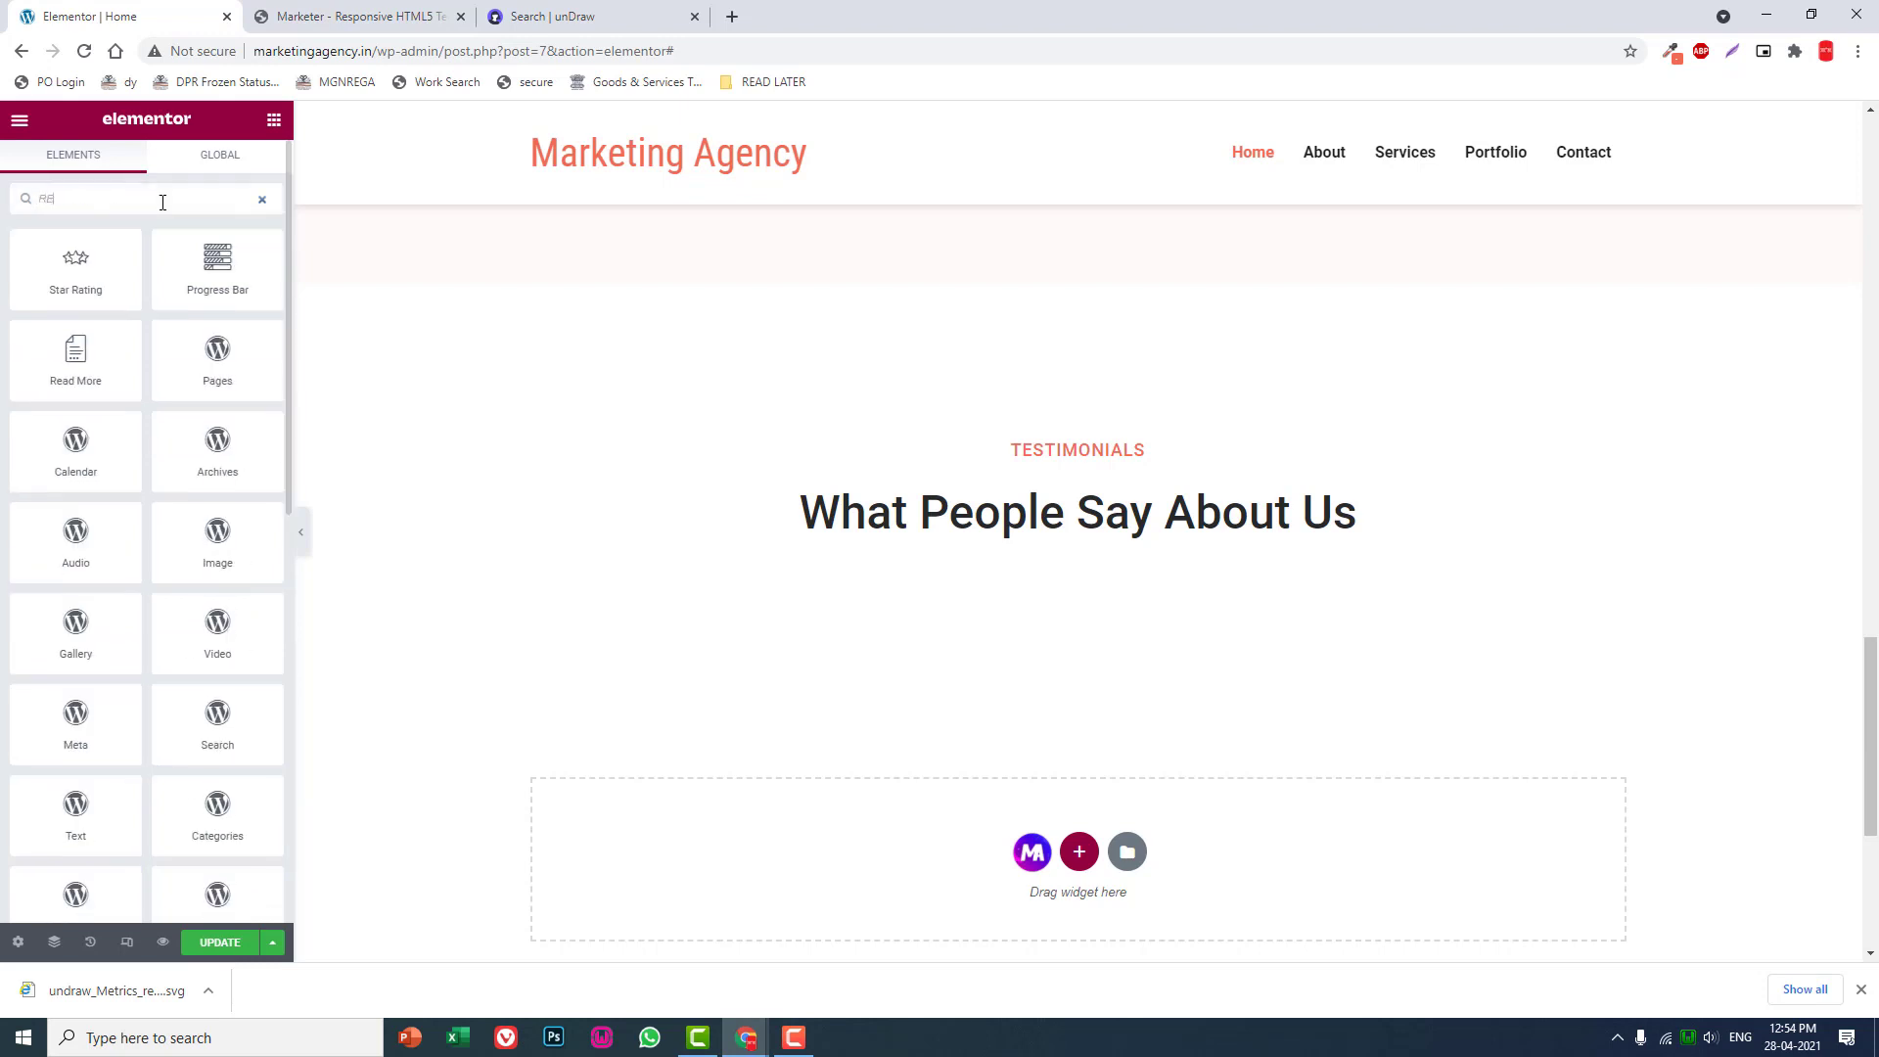
type("V")
key("BackSpace")
key("BackSpace")
key("BackSpace")
scroll(156, 495, "down", 2)
scroll(147, 559, "down", 4)
scroll(131, 583, "down", 2)
scroll(140, 582, "down", 2)
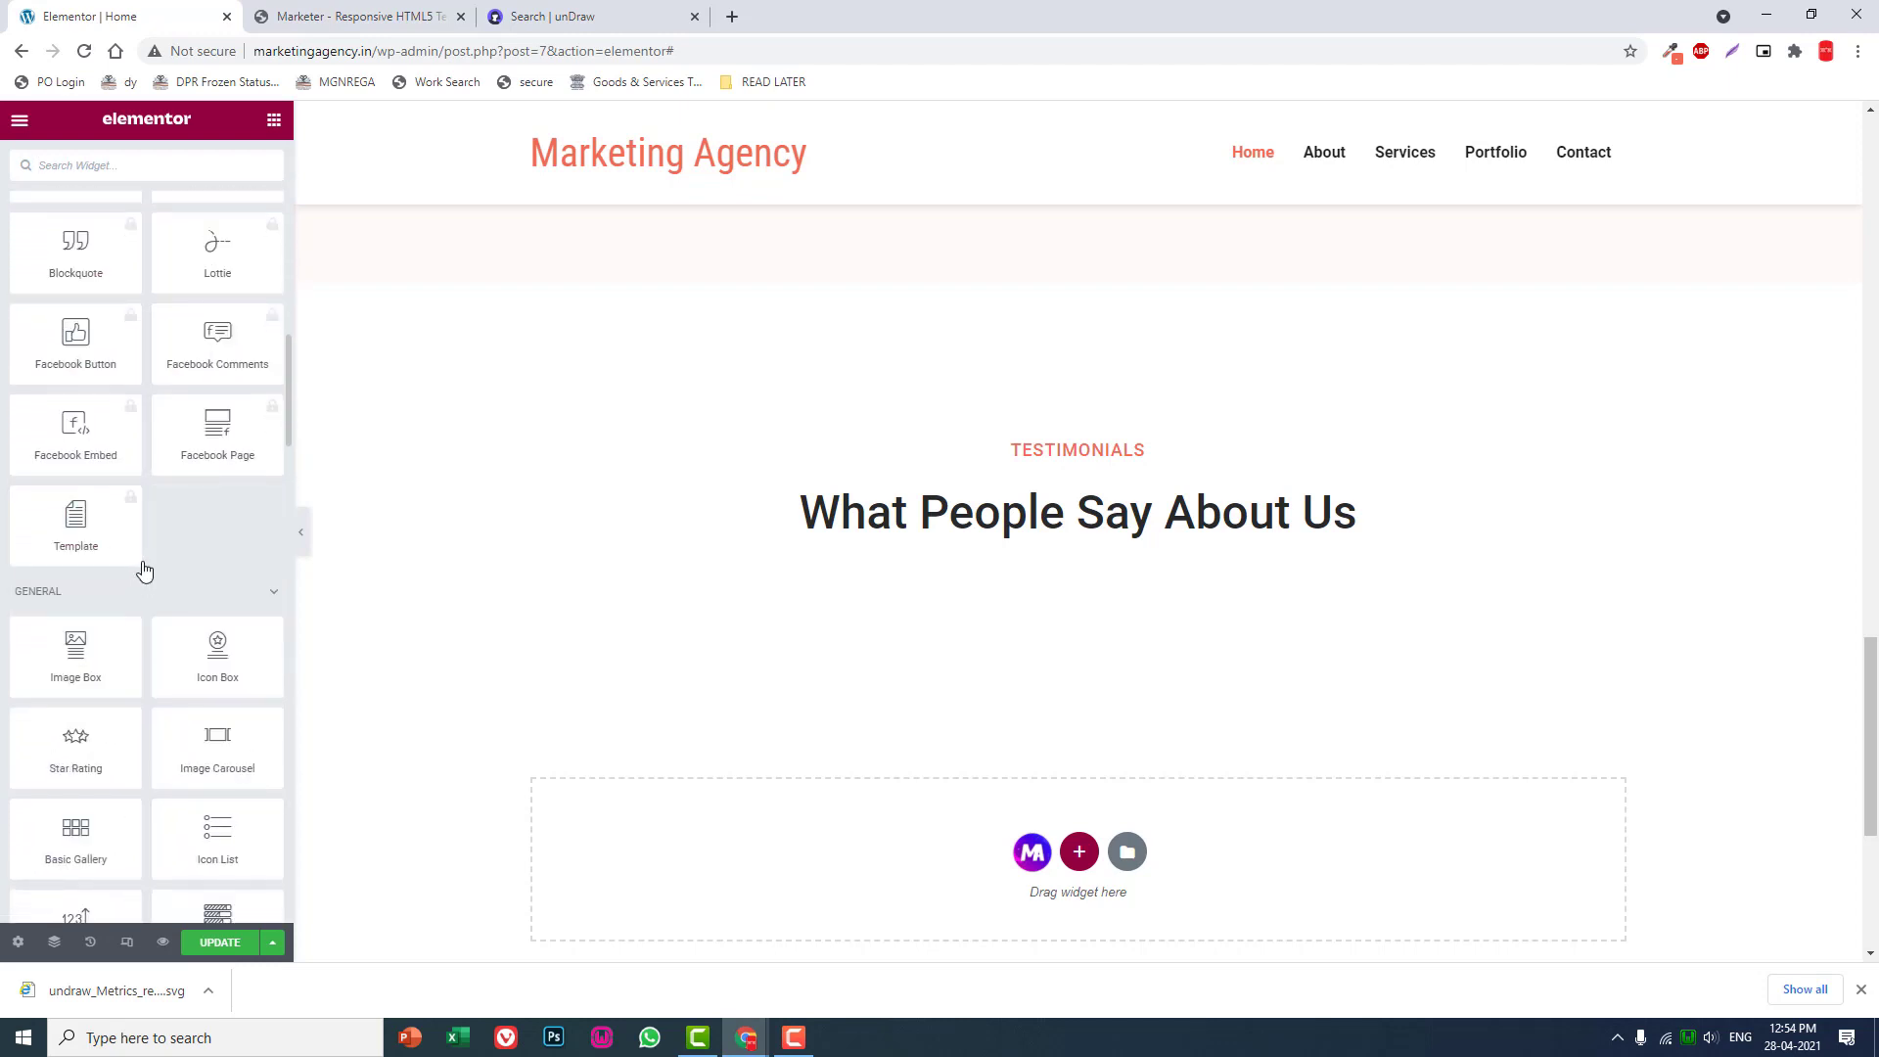
scroll(145, 570, "down", 3)
scroll(144, 567, "down", 3)
scroll(144, 564, "down", 3)
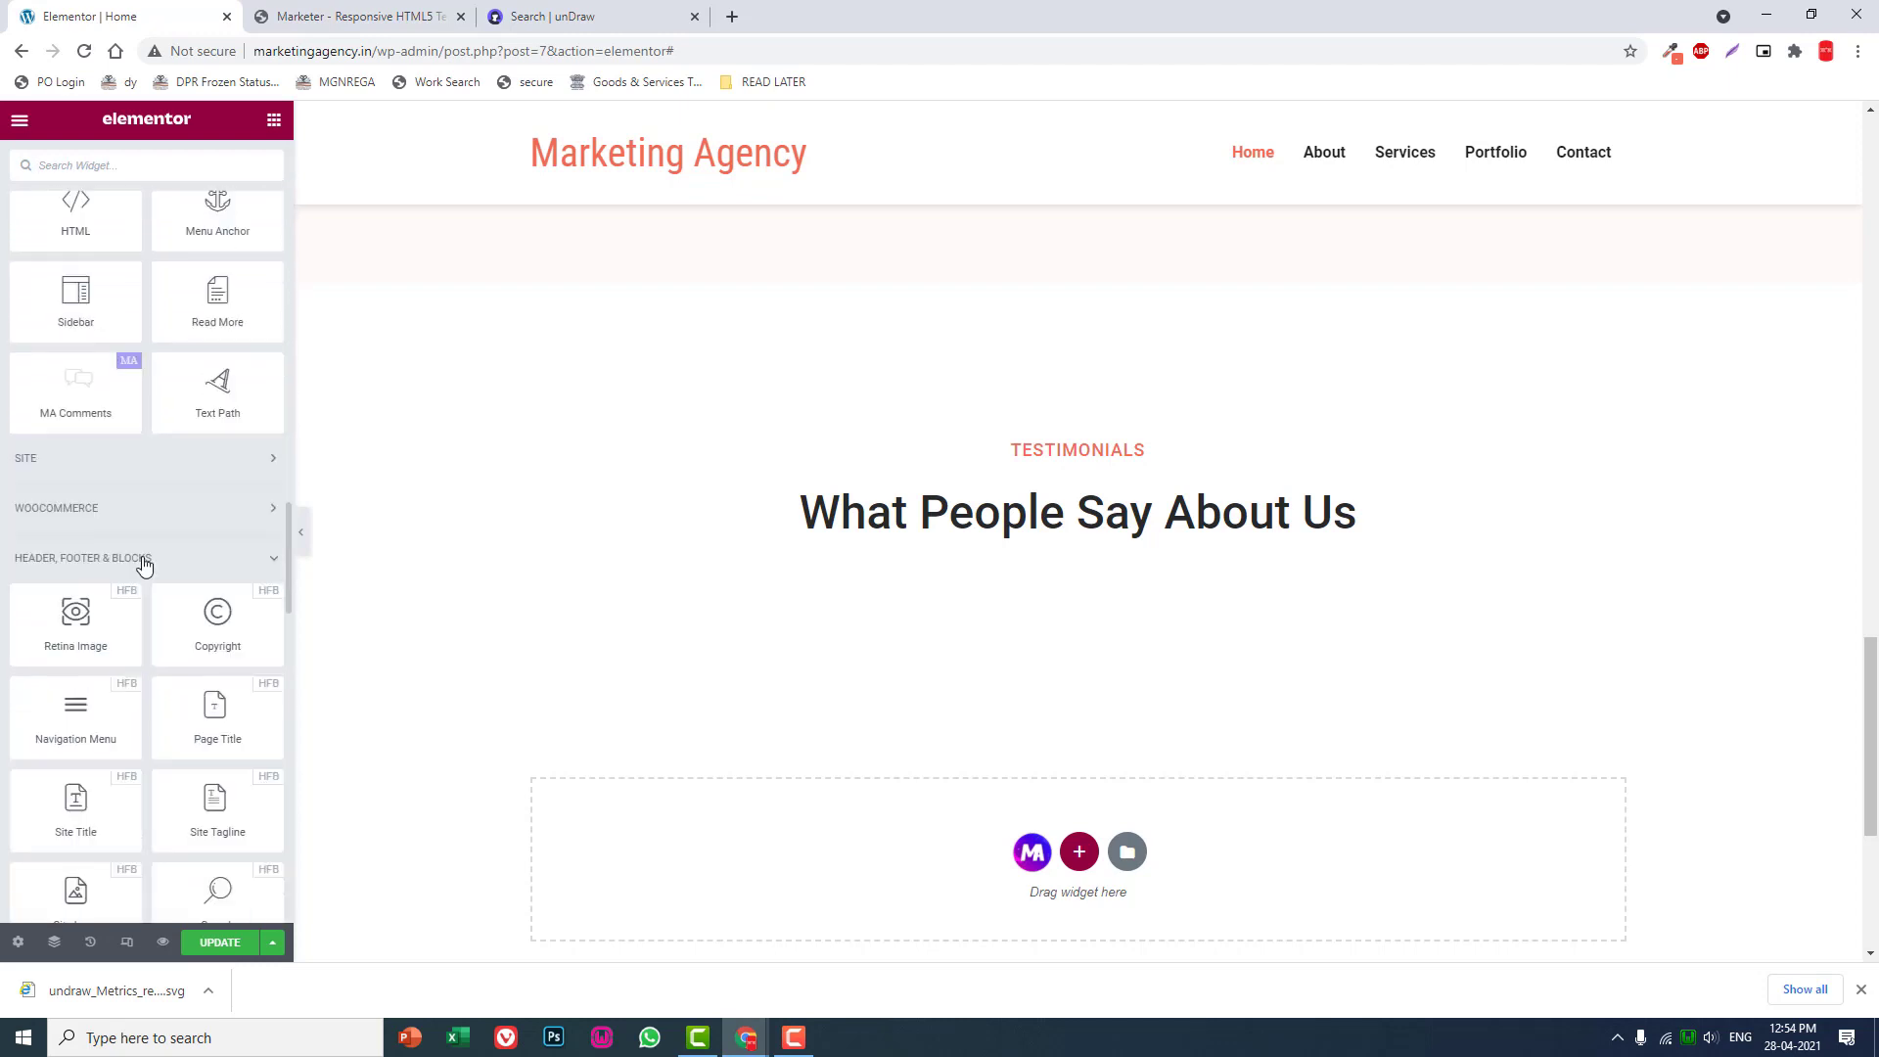
scroll(144, 566, "down", 2)
scroll(144, 565, "down", 1)
scroll(145, 566, "down", 1)
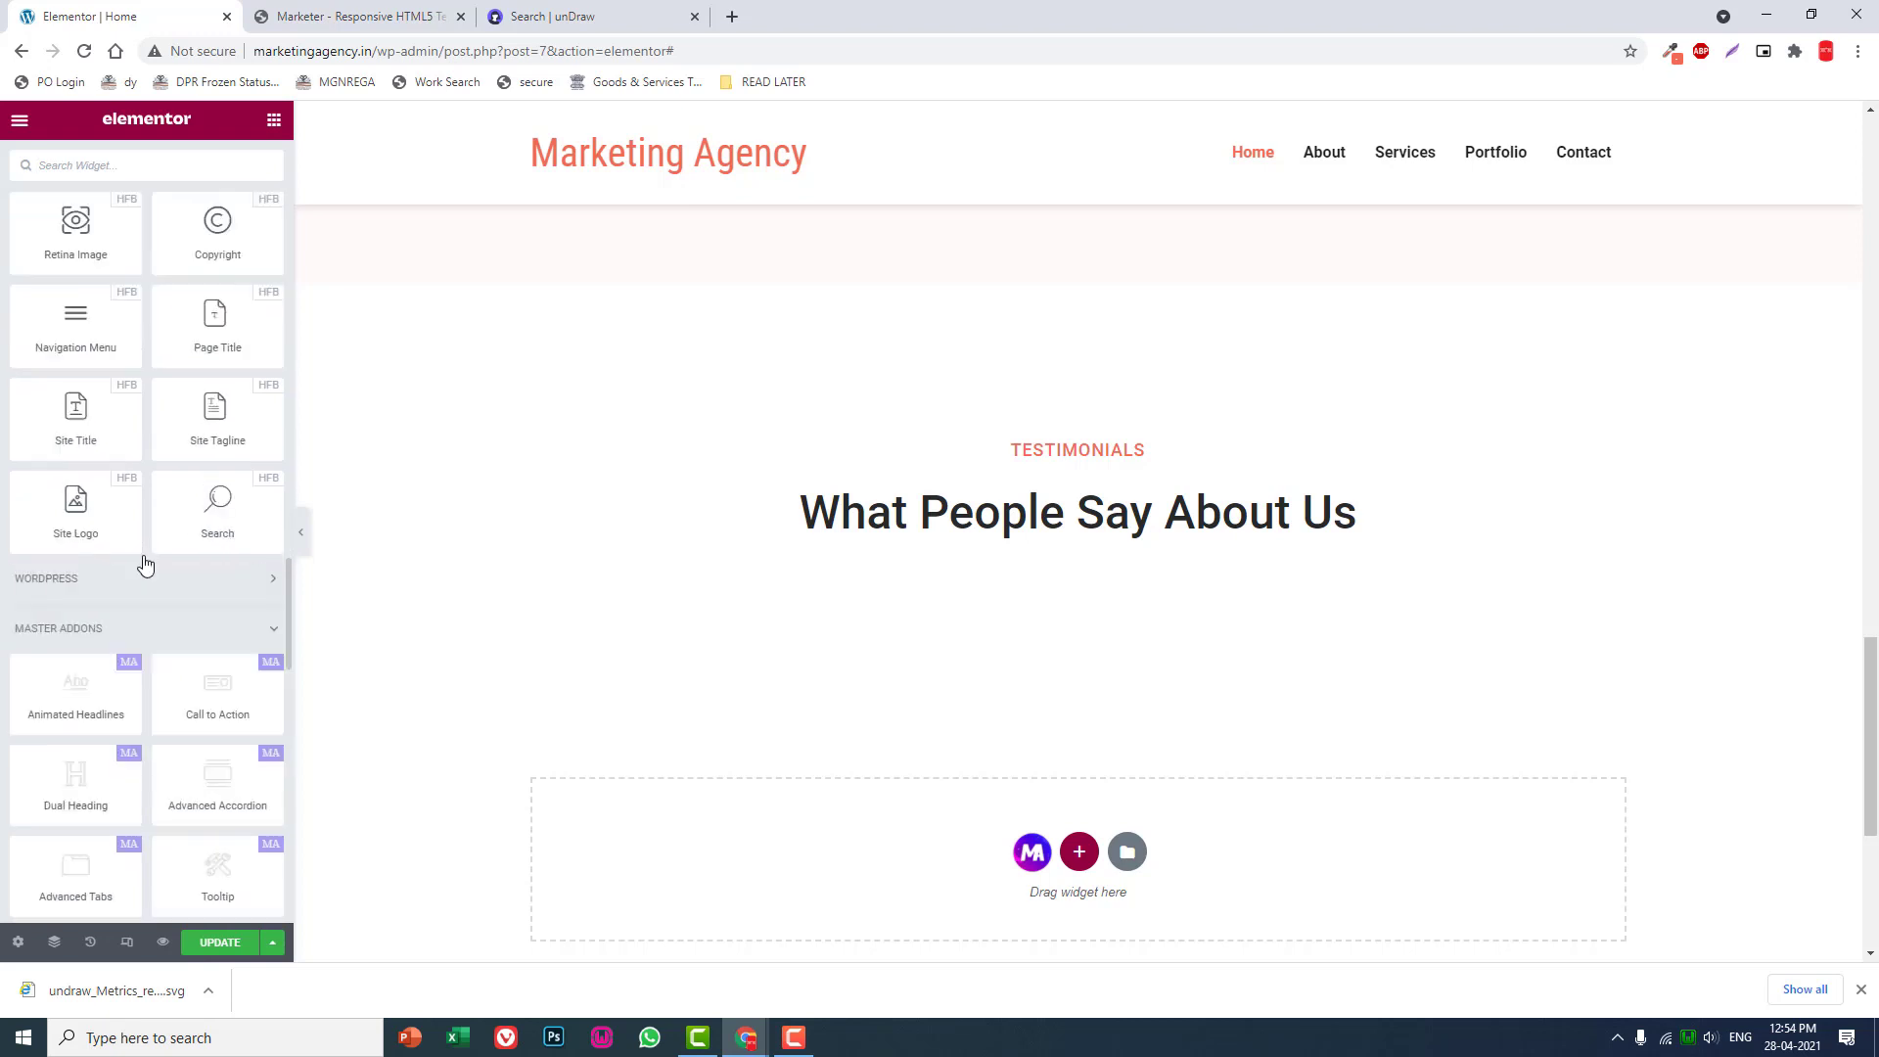
scroll(144, 565, "down", 1)
scroll(144, 565, "down", 2)
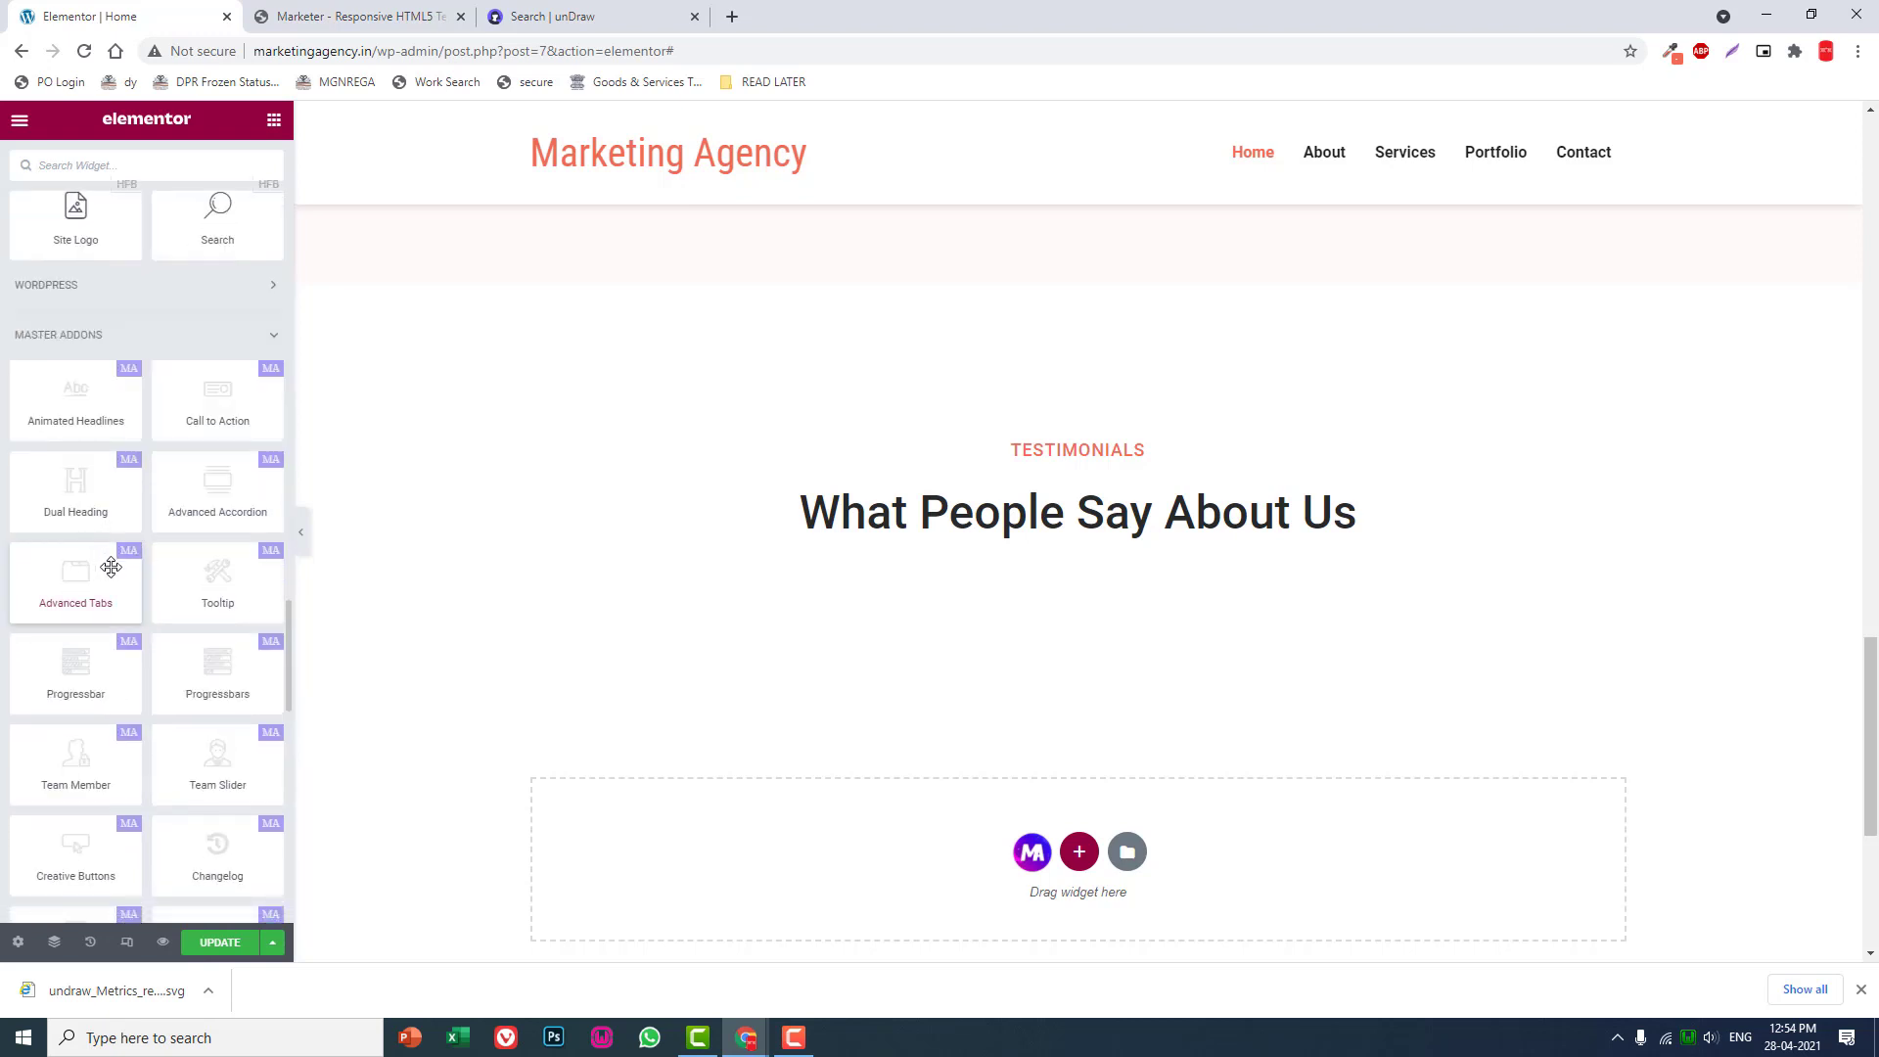
scroll(110, 567, "down", 1)
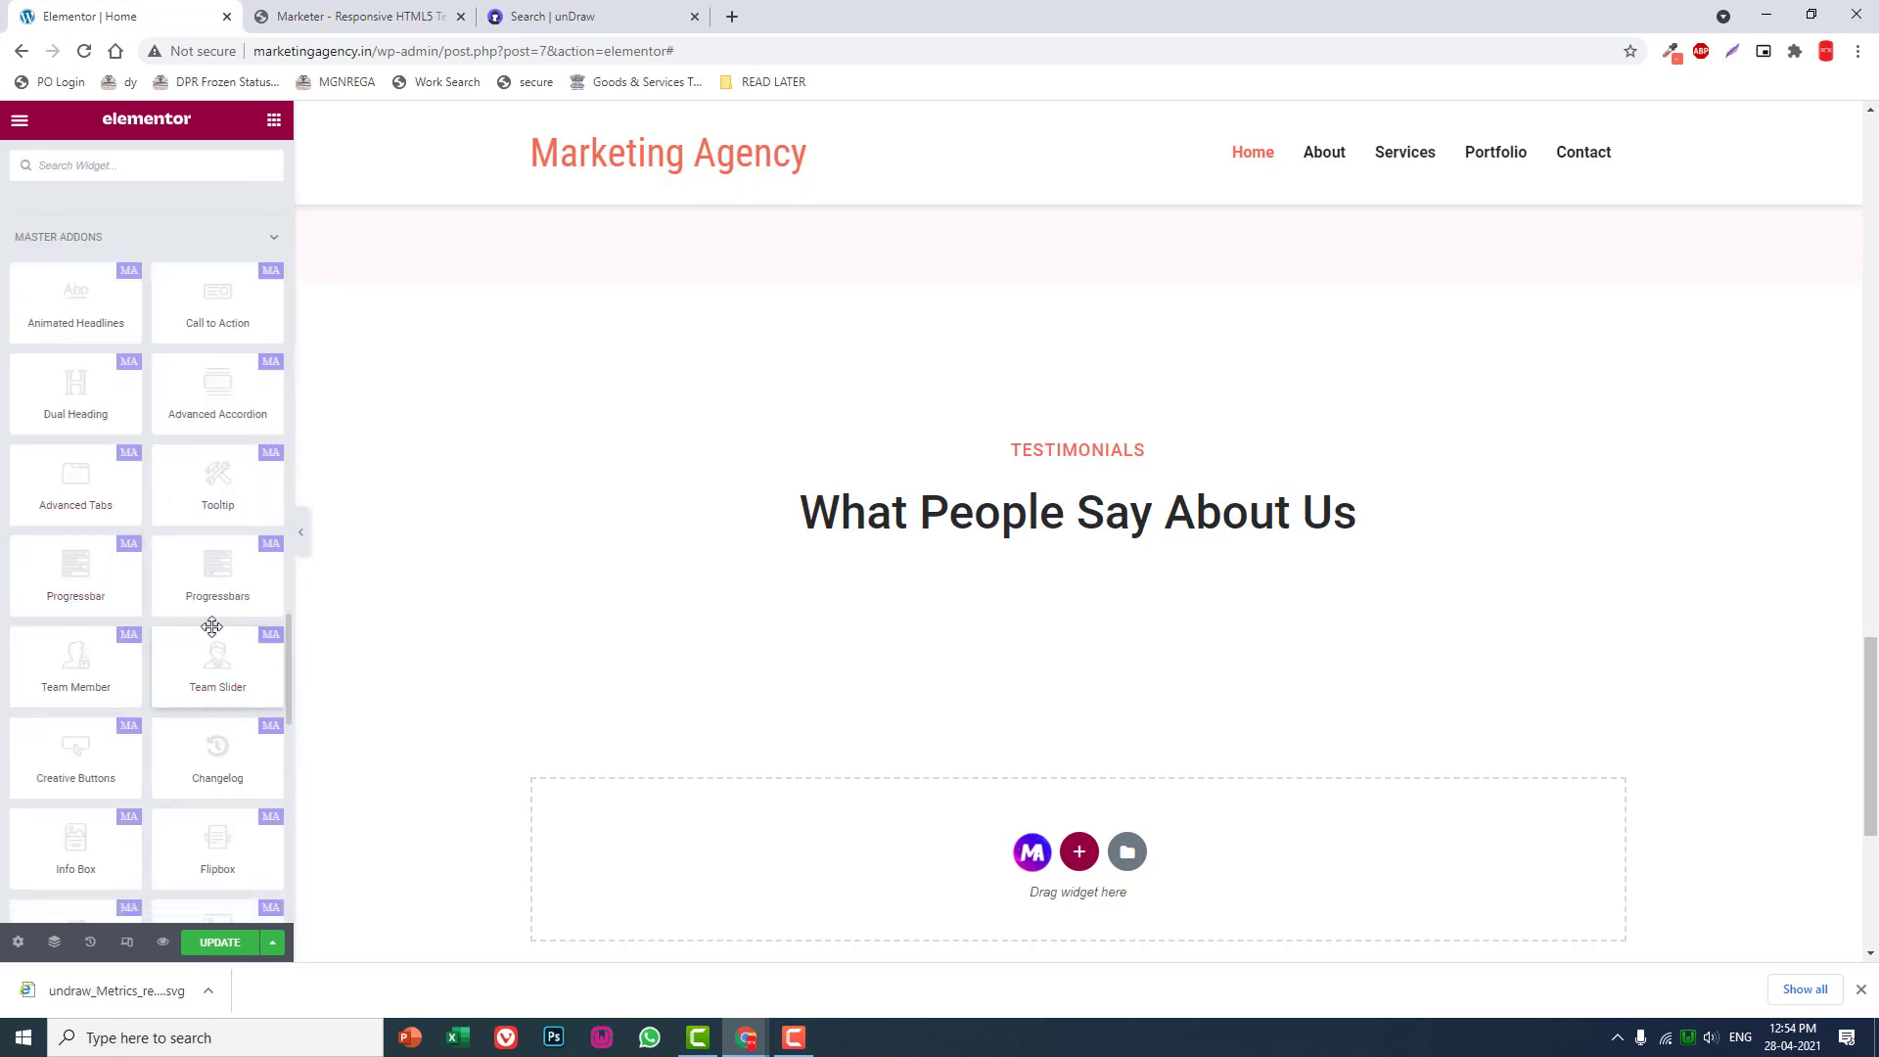
scroll(212, 628, "down", 1)
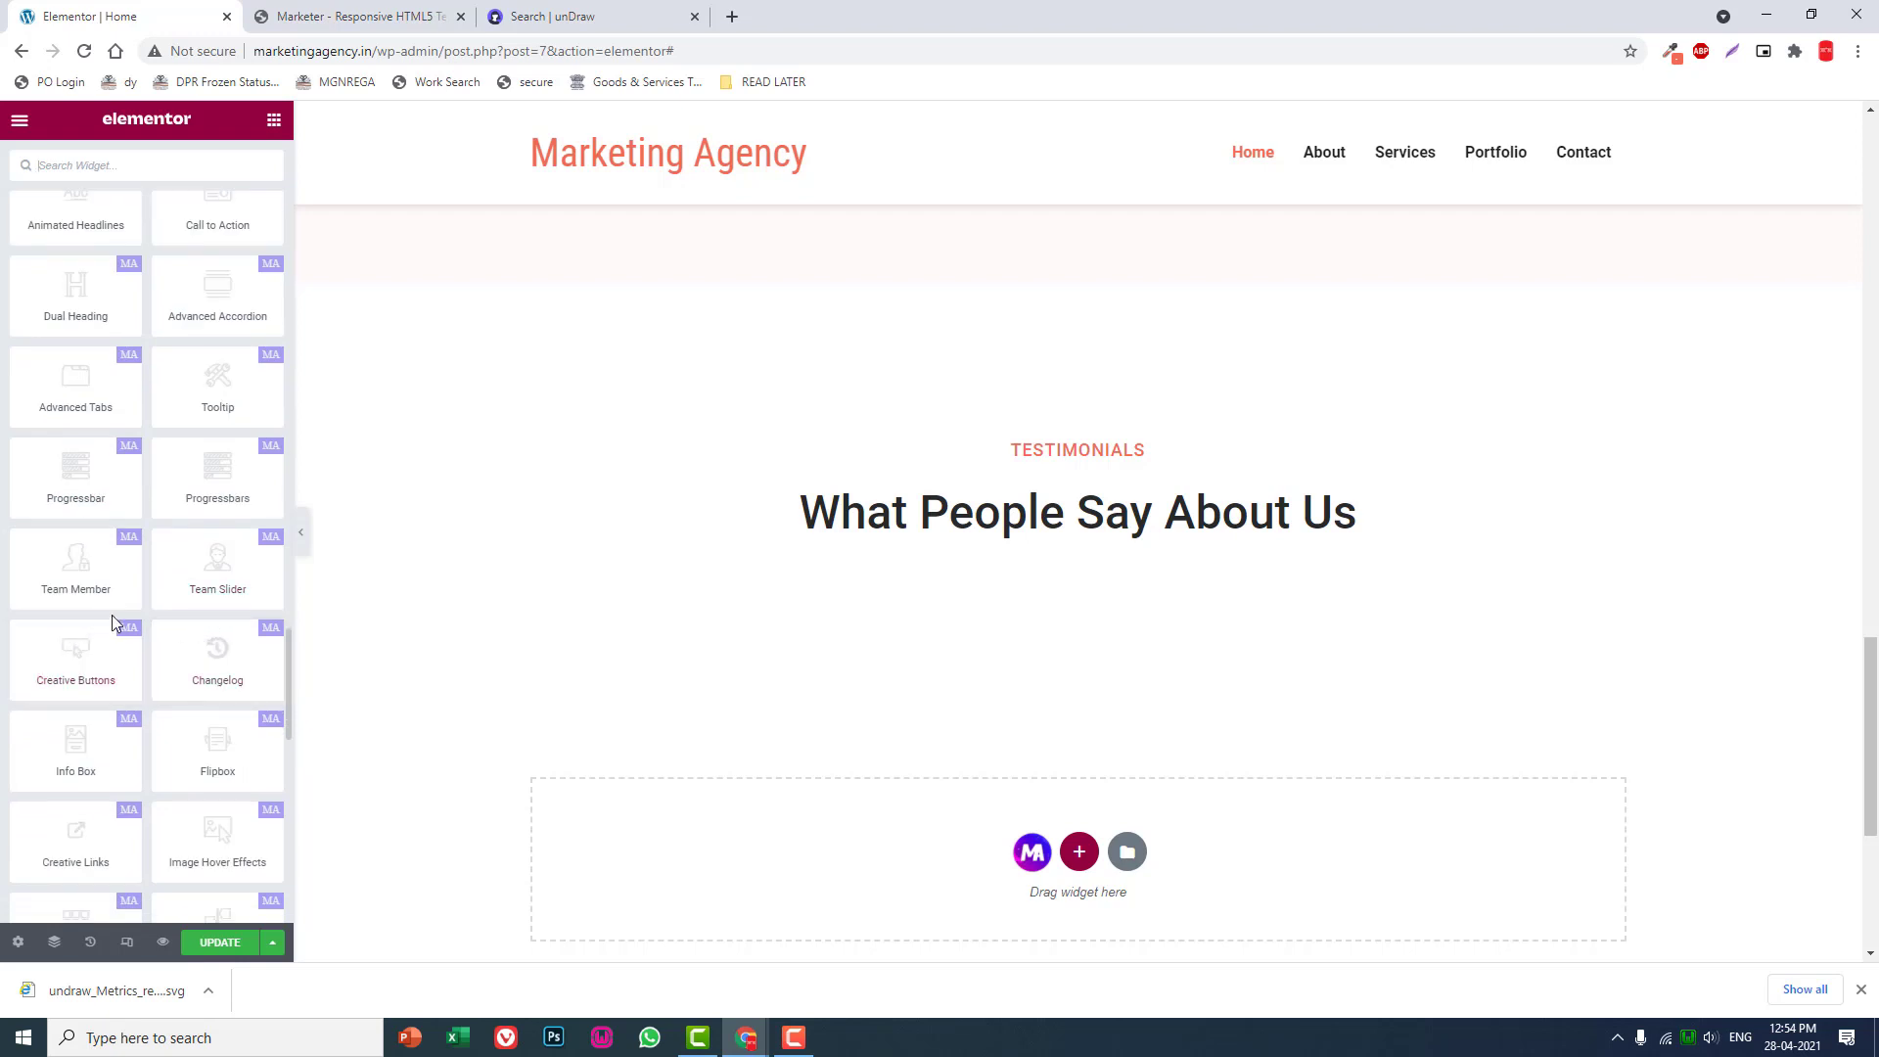
scroll(112, 614, "down", 1)
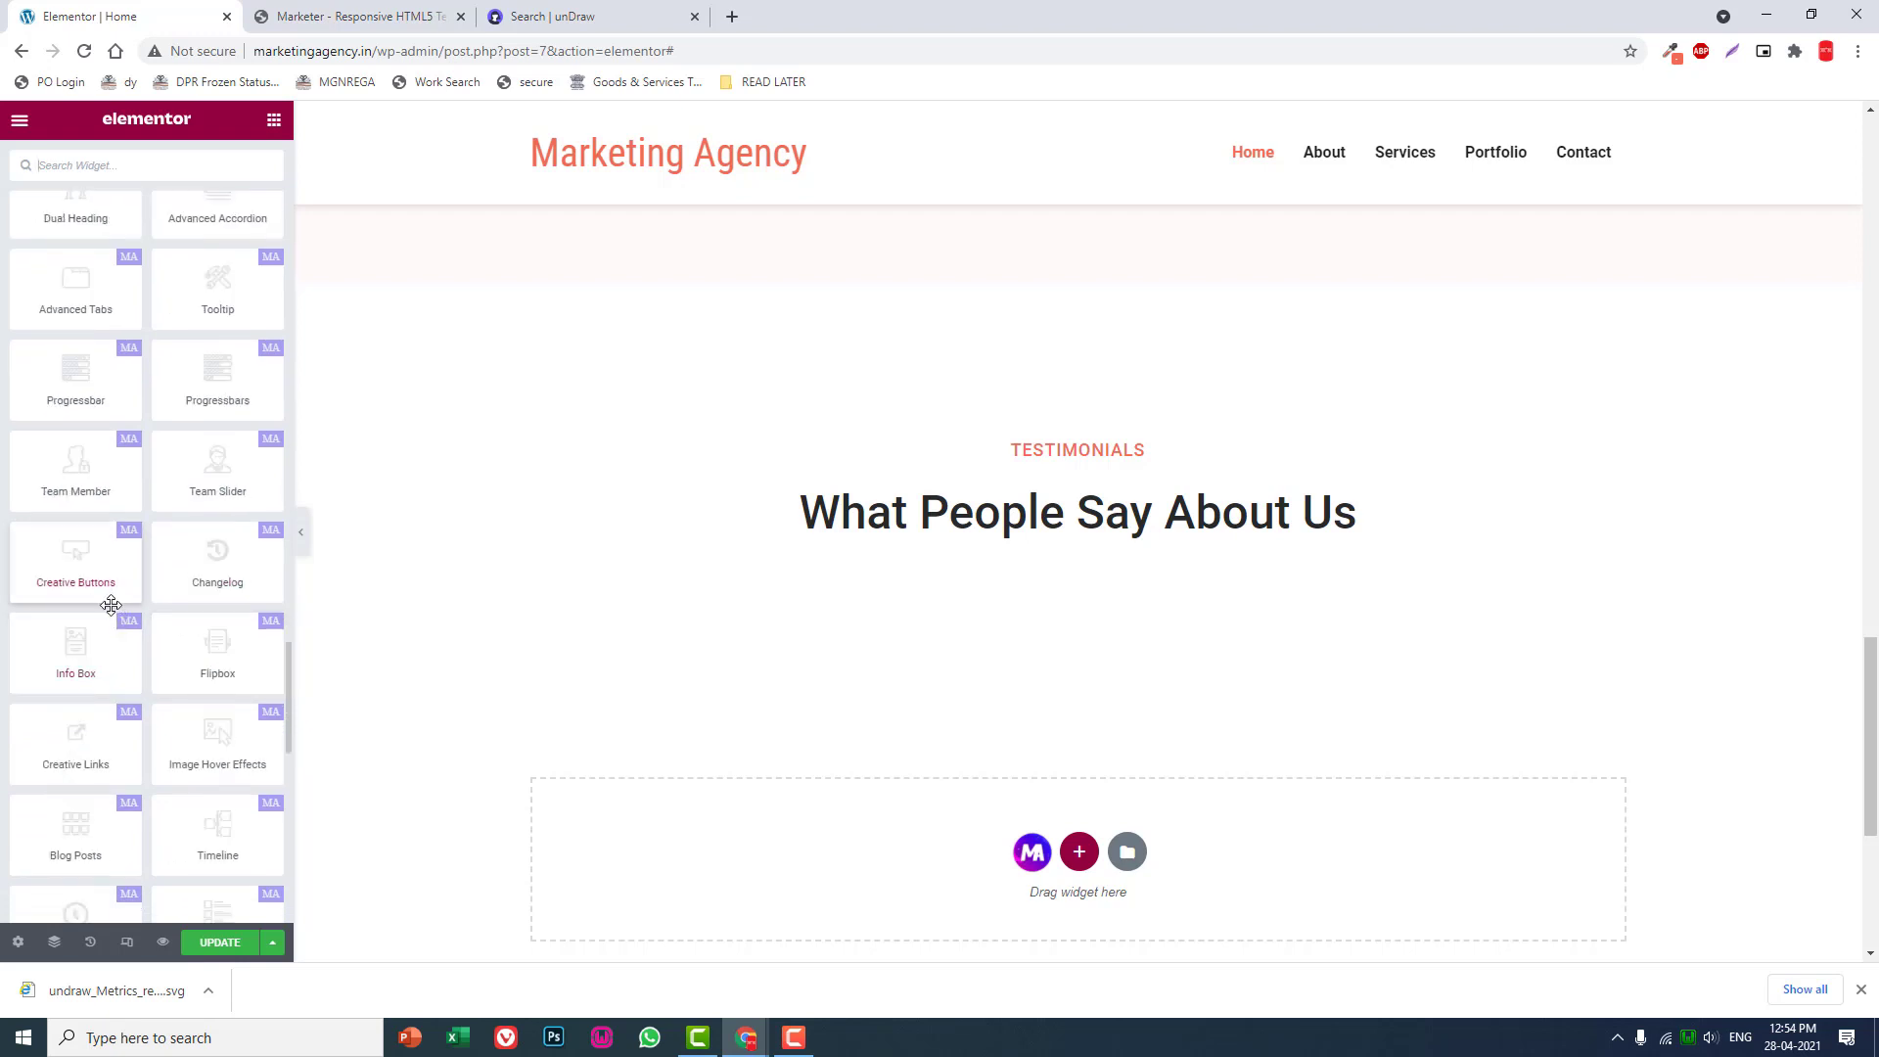
scroll(213, 620, "down", 1)
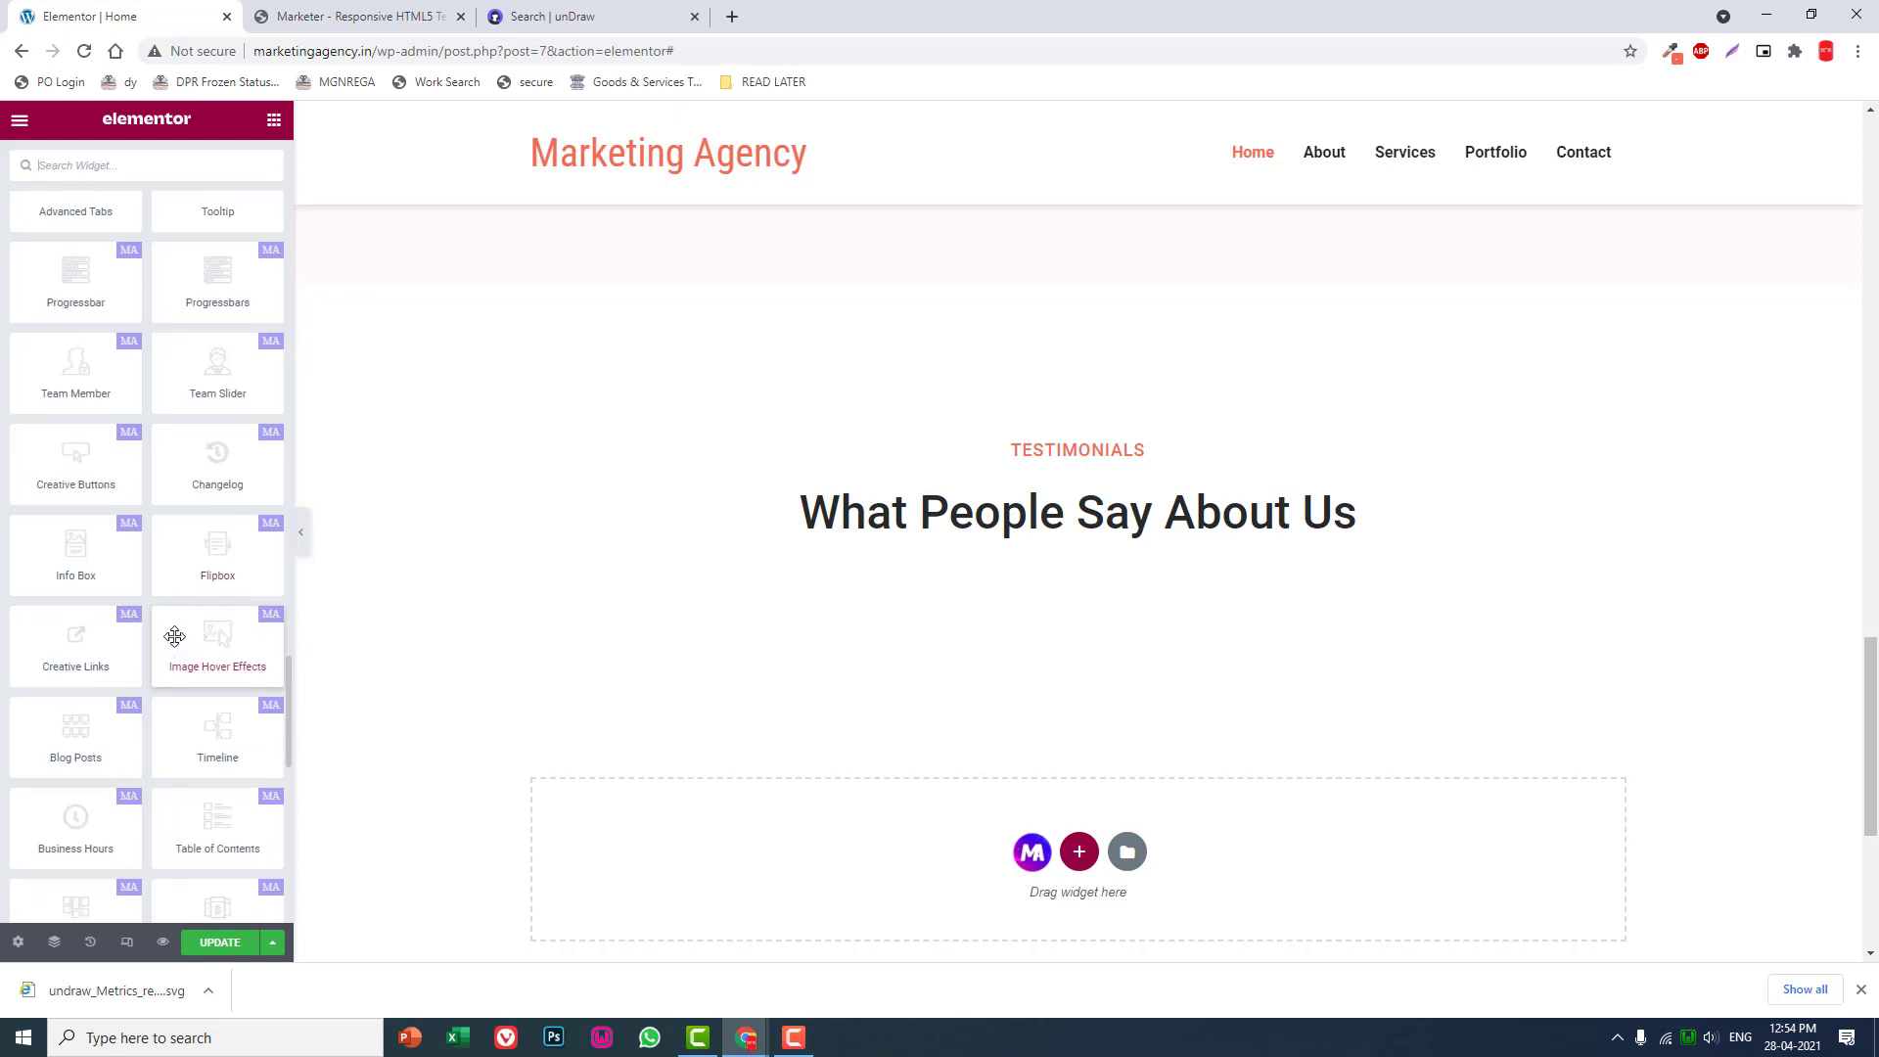
scroll(173, 636, "down", 1)
scroll(184, 632, "down", 1)
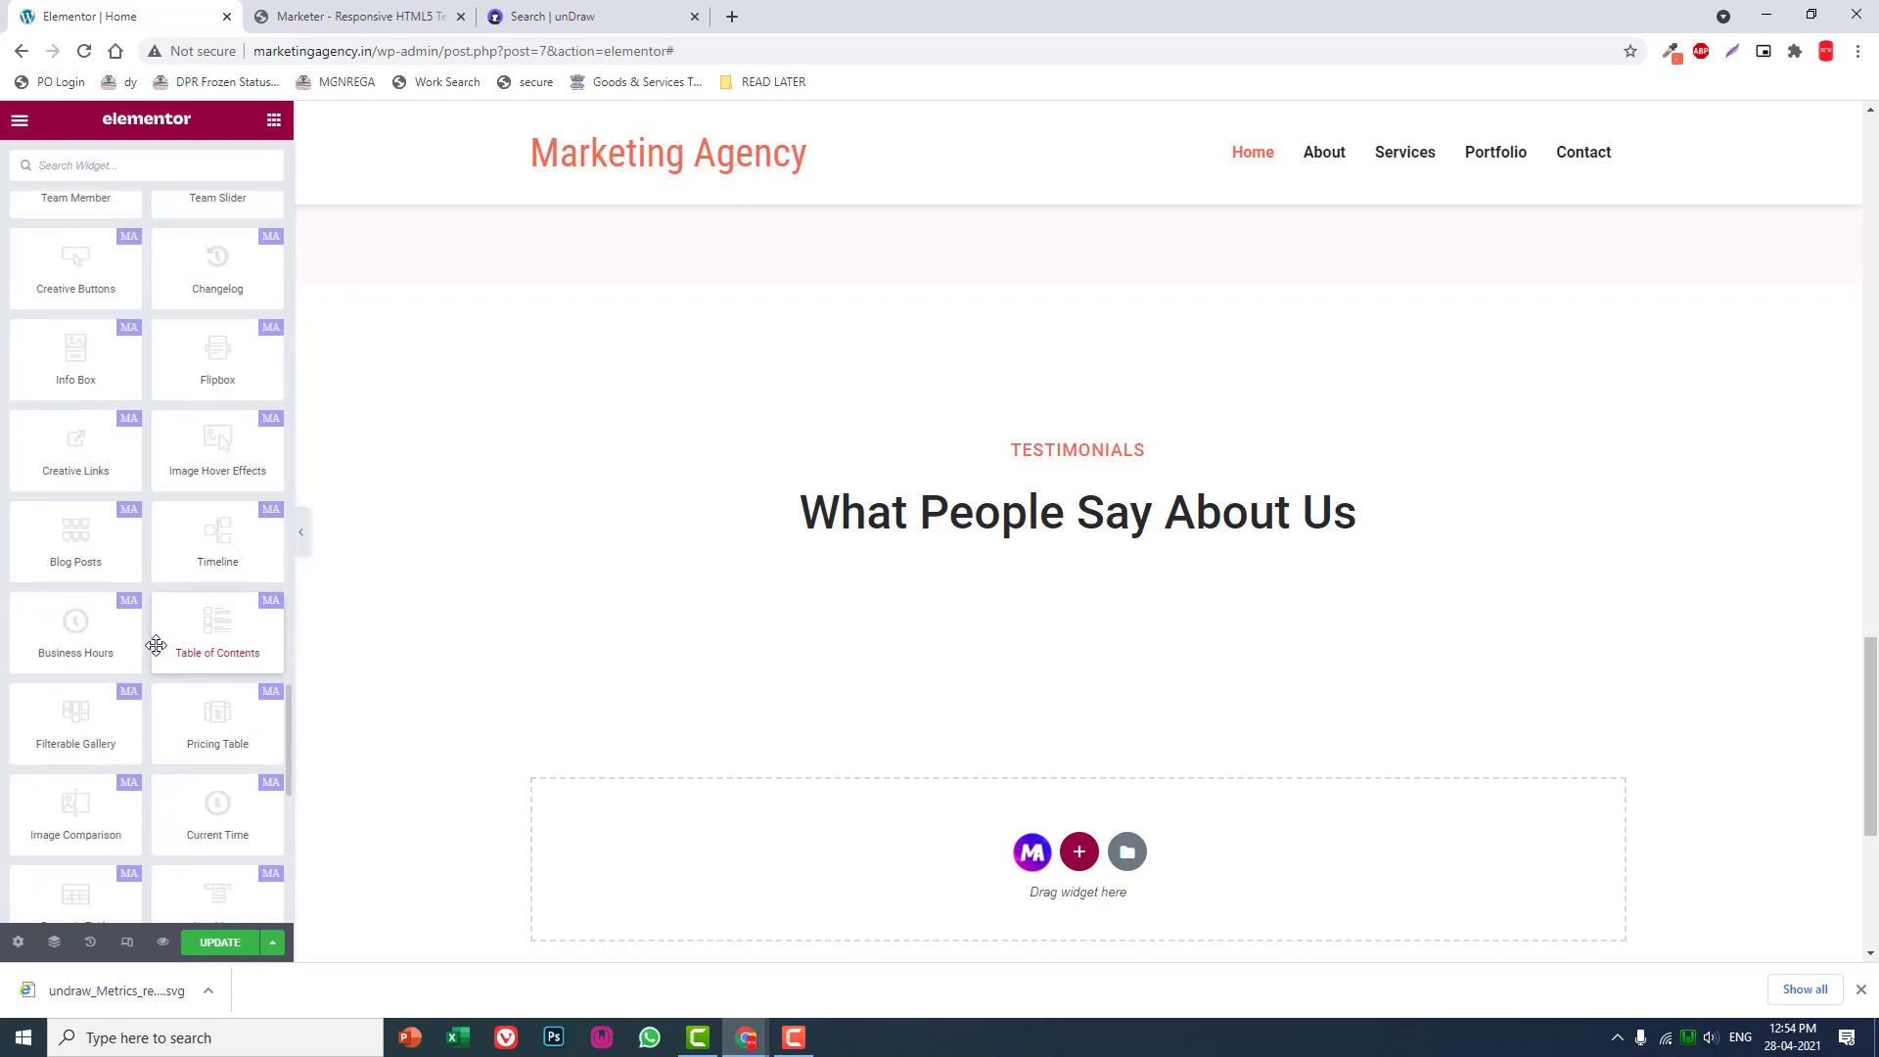
scroll(113, 653, "down", 1)
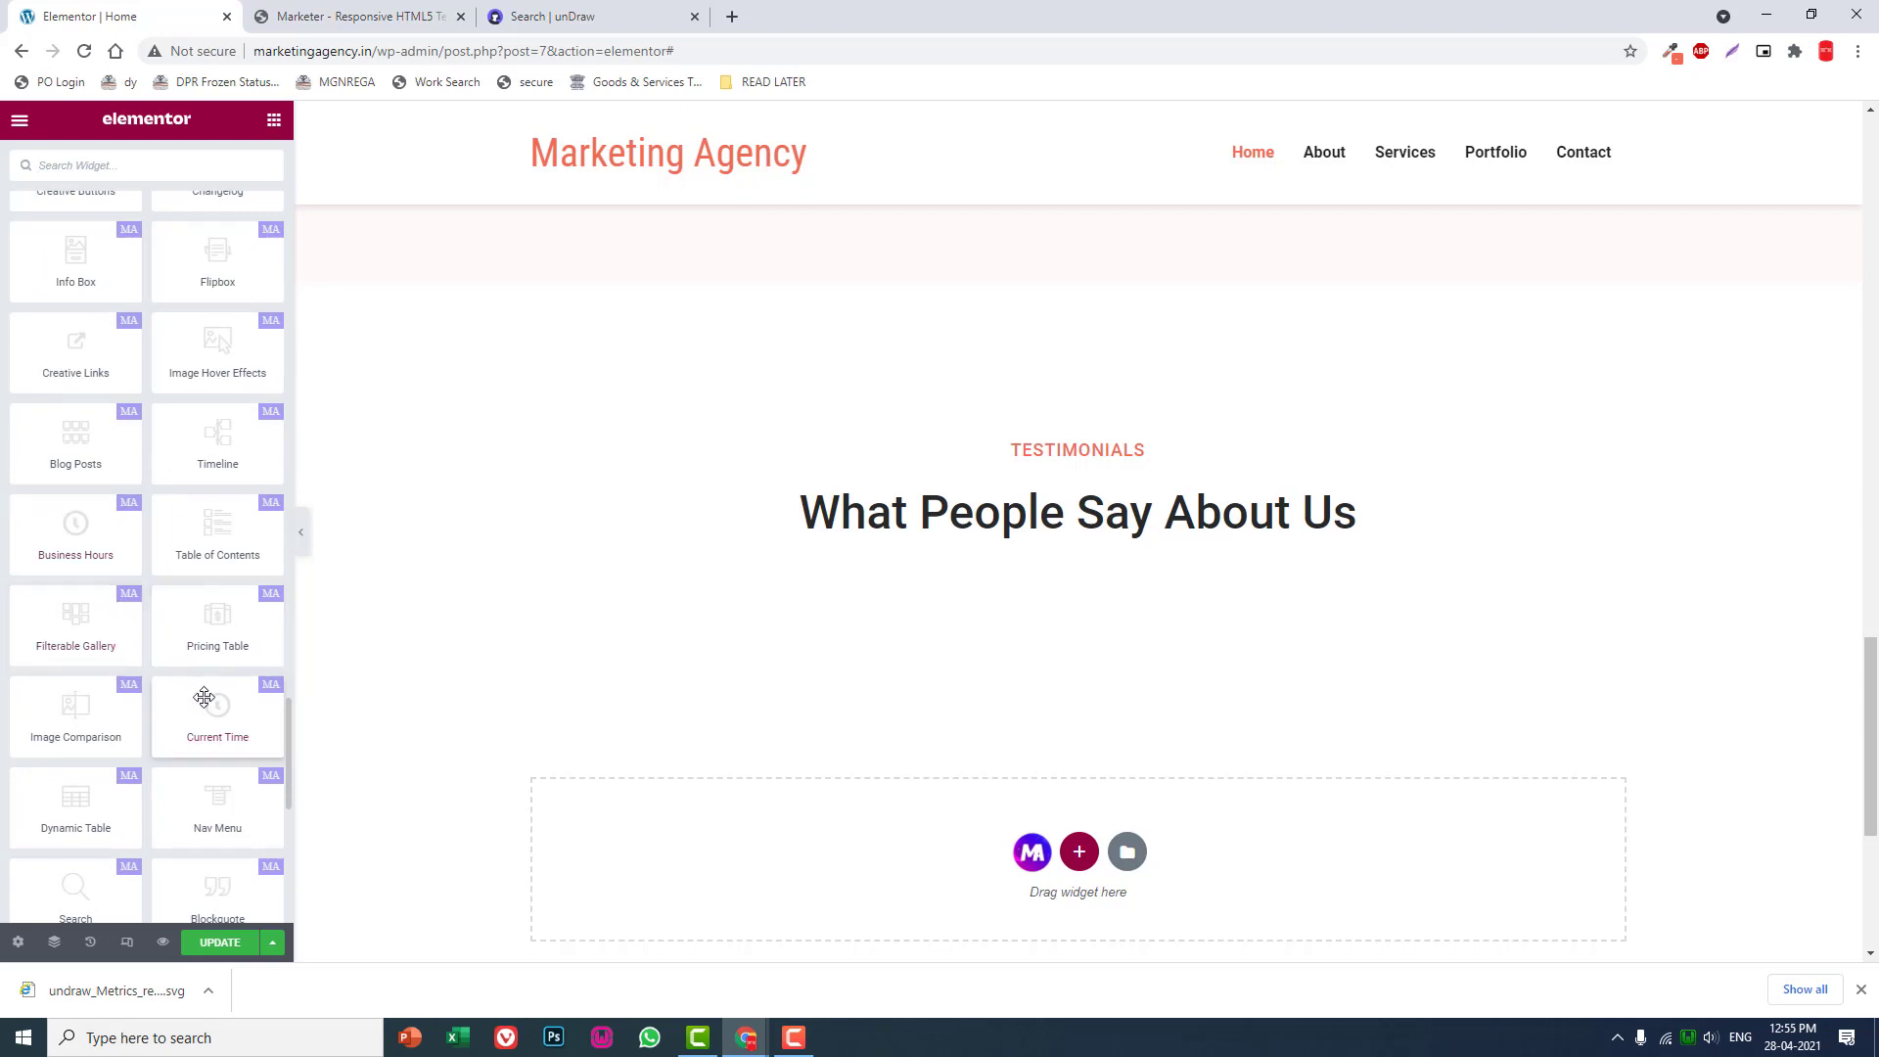
scroll(198, 662, "down", 1)
scroll(83, 702, "down", 1)
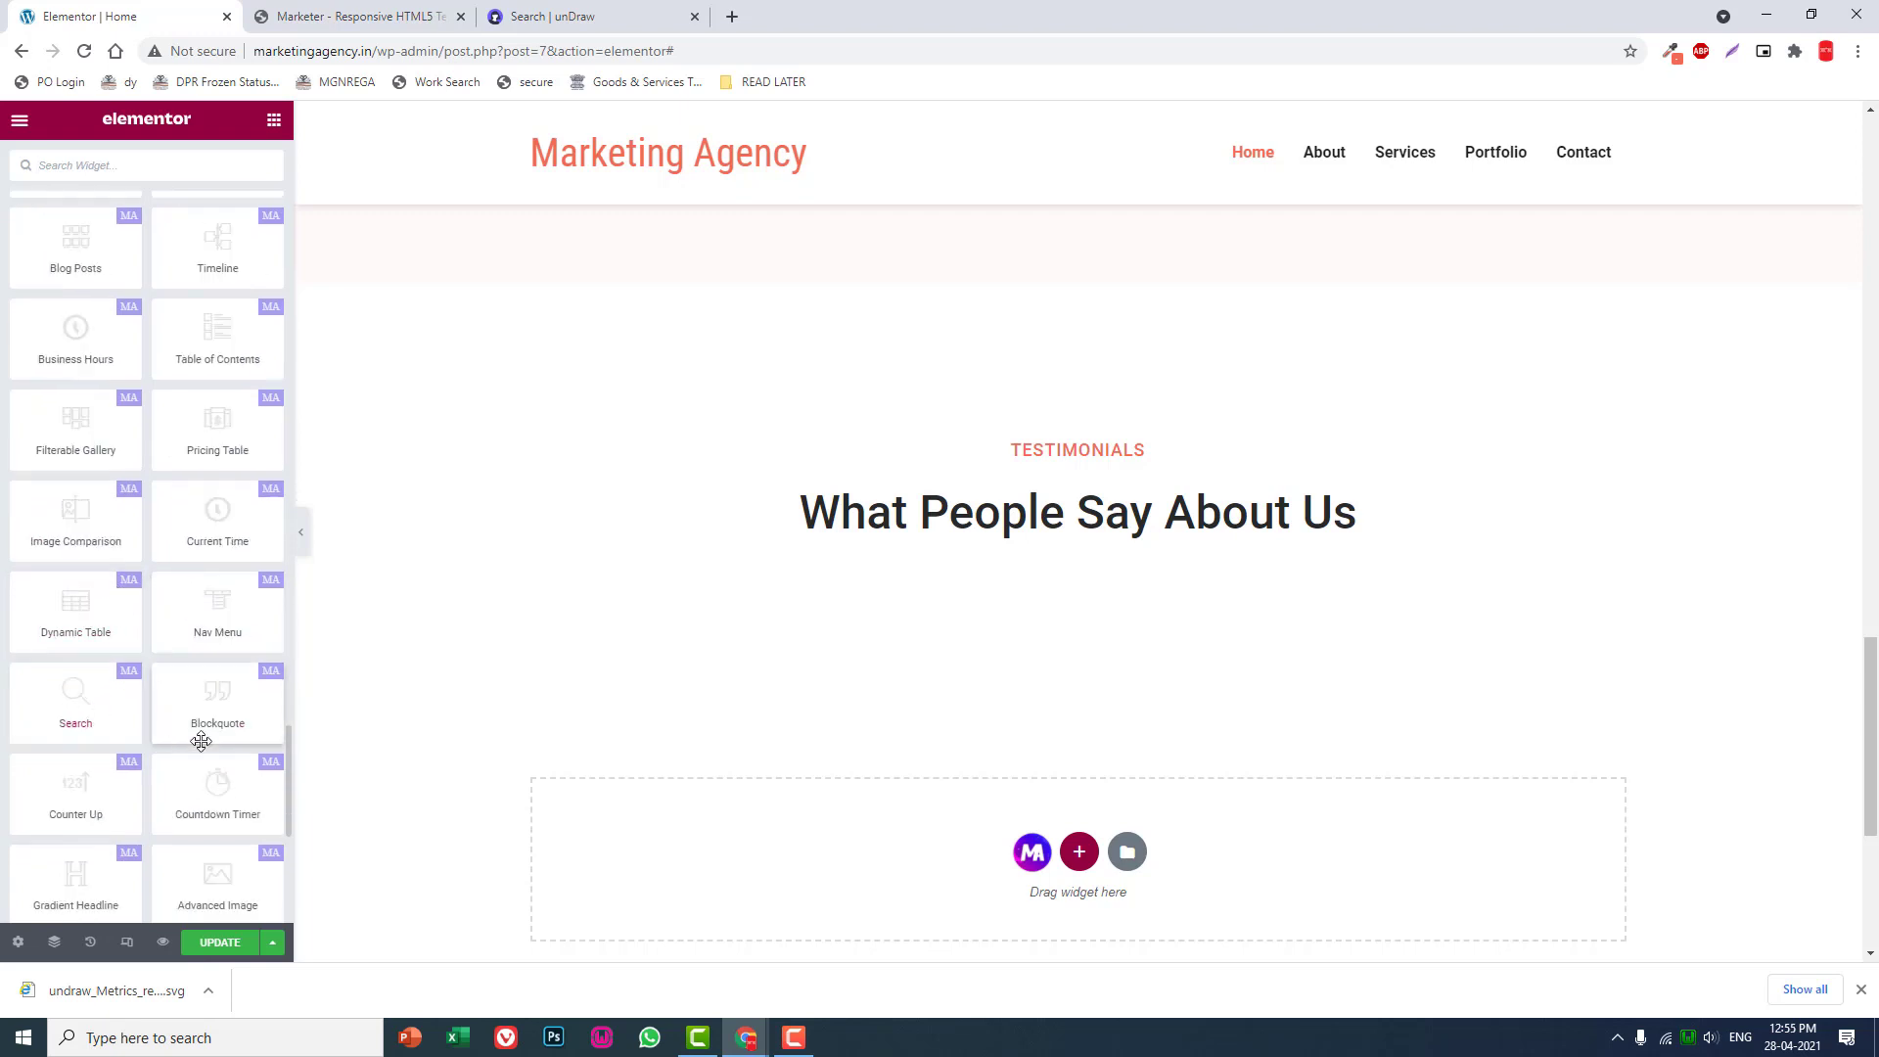
scroll(206, 743, "down", 1)
scroll(24, 760, "down", 1)
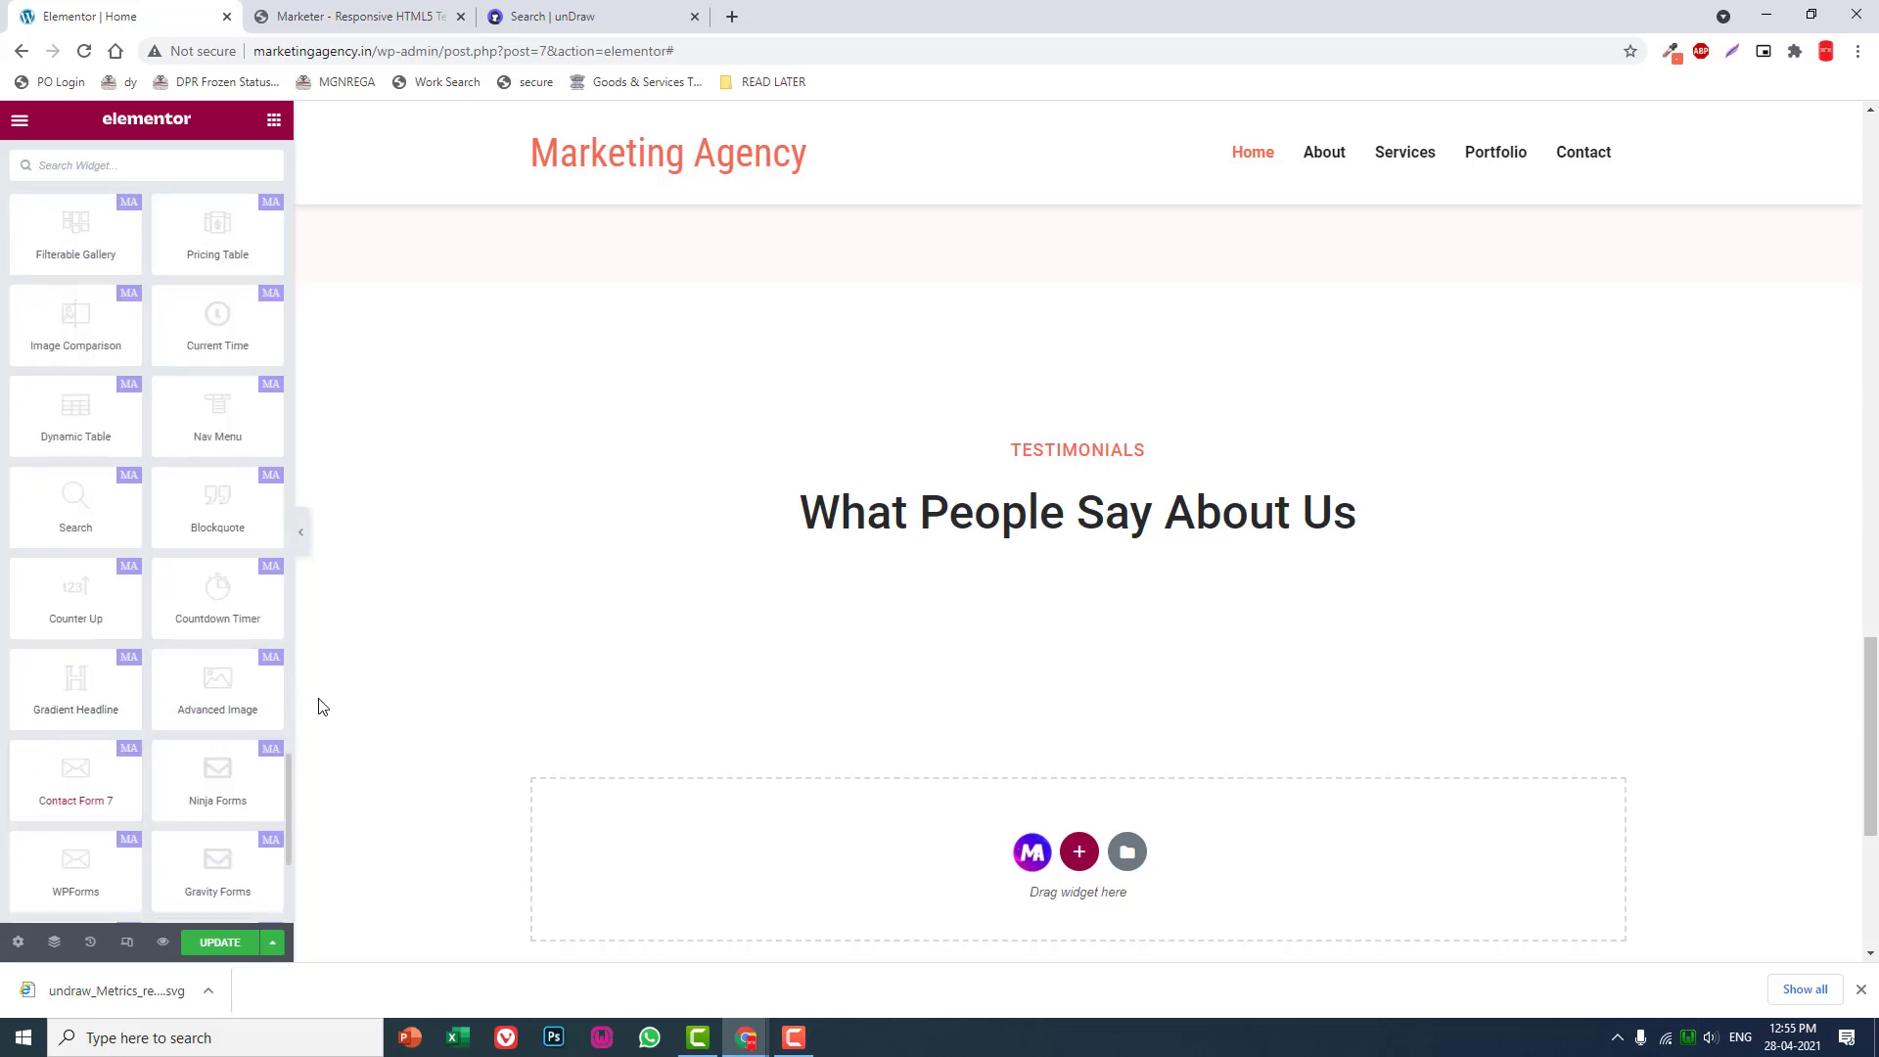
scroll(262, 694, "down", 1)
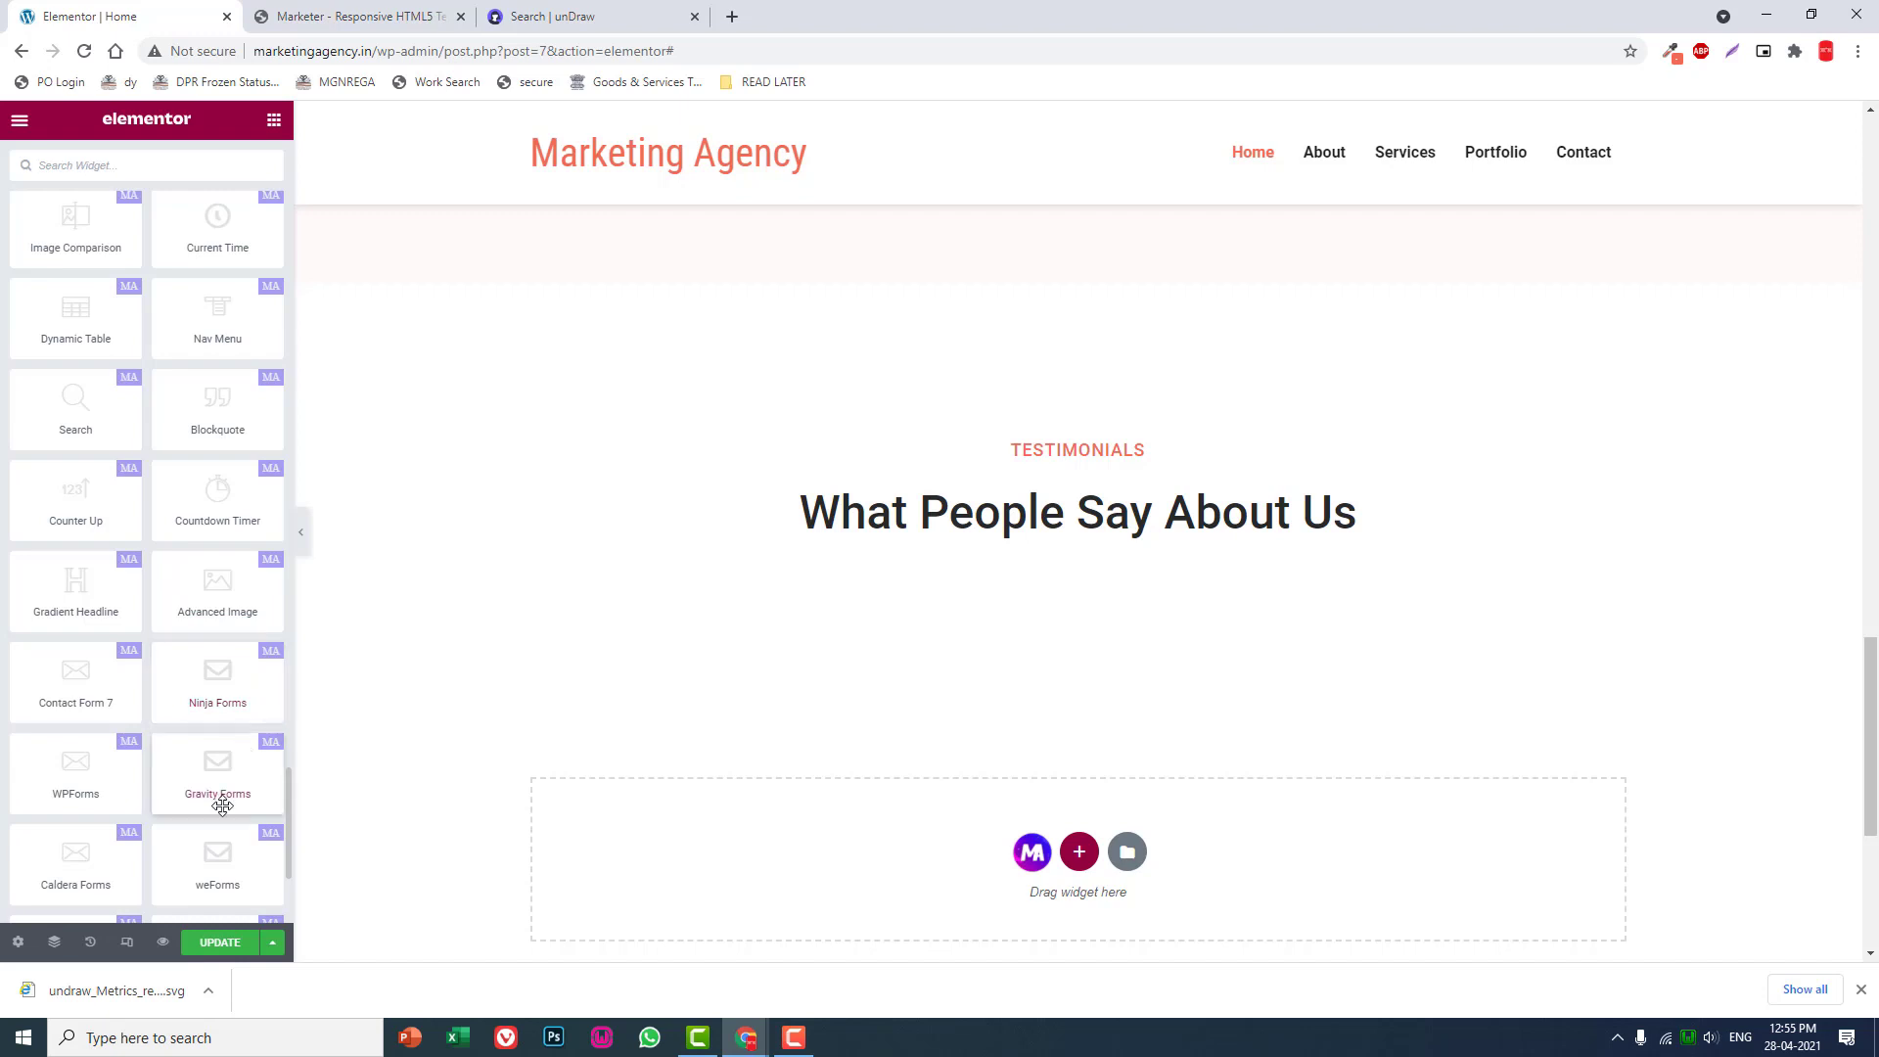
scroll(197, 819, "down", 1)
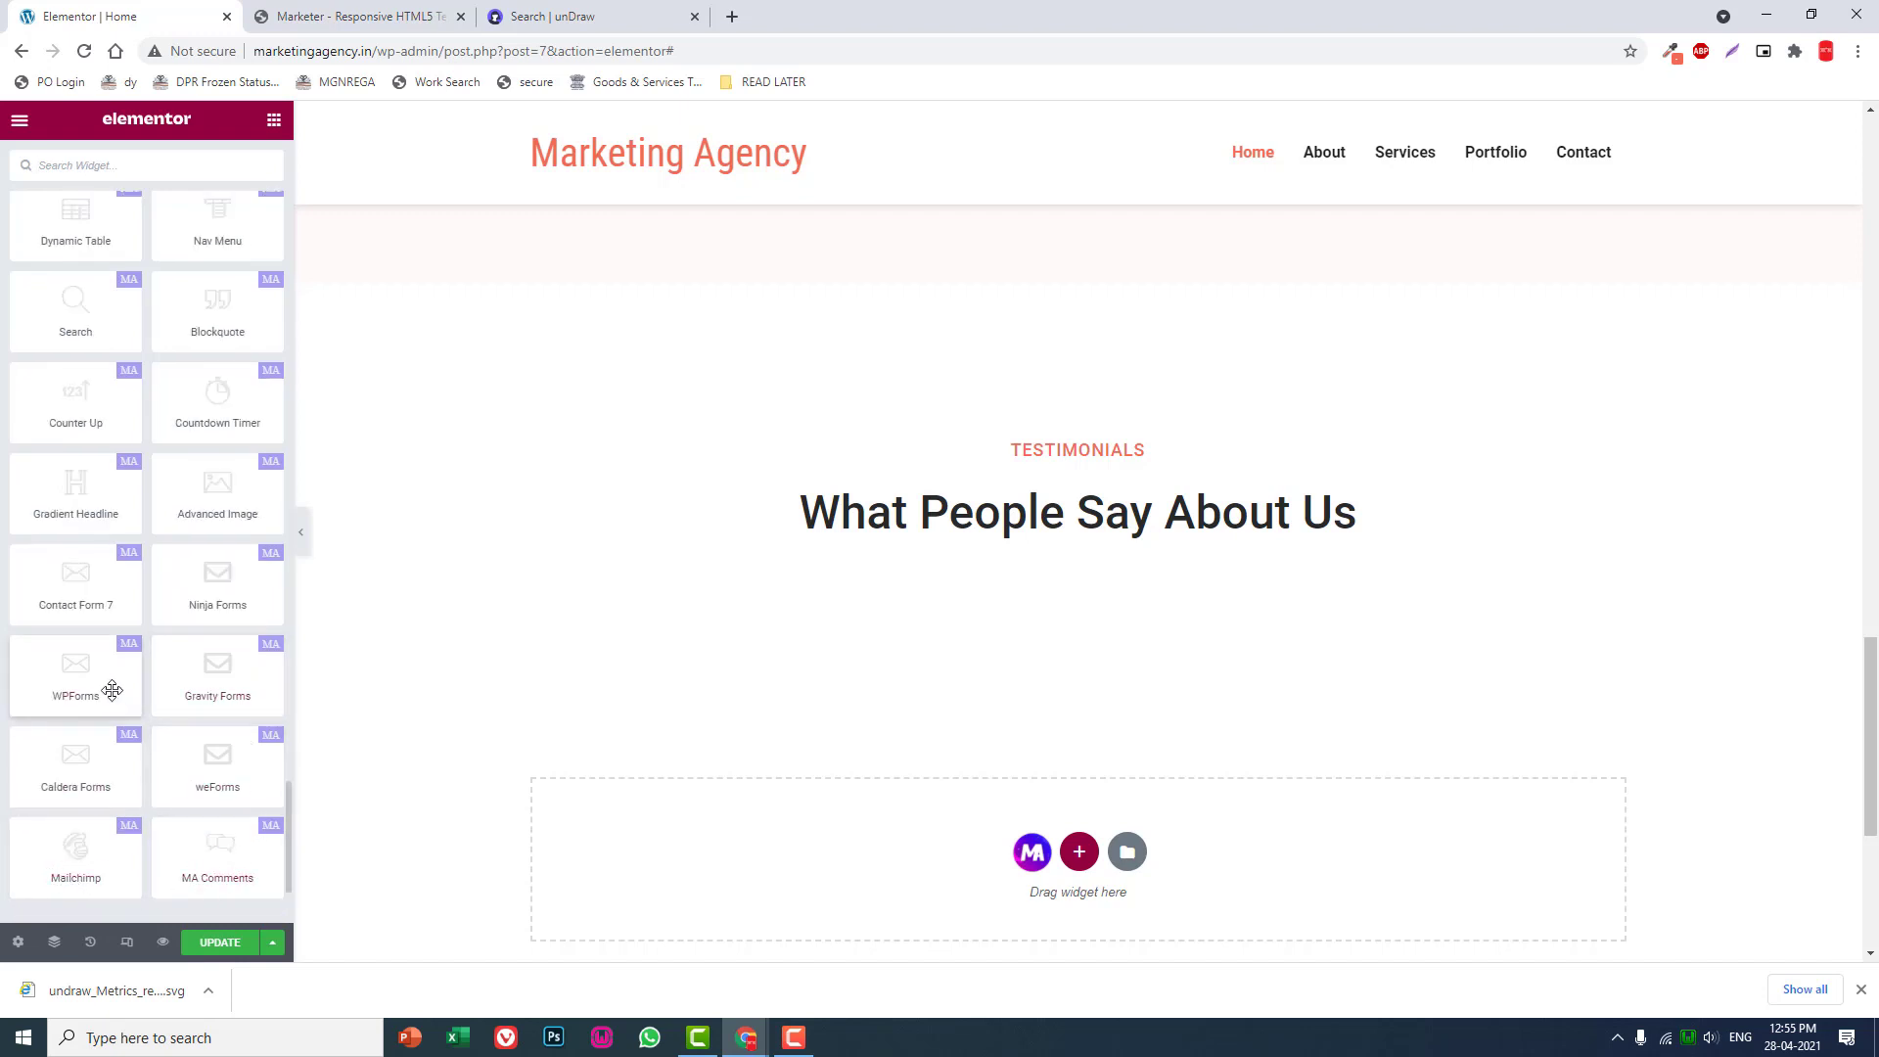
scroll(114, 684, "down", 2)
scroll(113, 687, "up", 2)
scroll(112, 684, "up", 3)
scroll(112, 685, "up", 5)
scroll(113, 684, "up", 2)
scroll(113, 684, "down", 1)
scroll(111, 684, "down", 1)
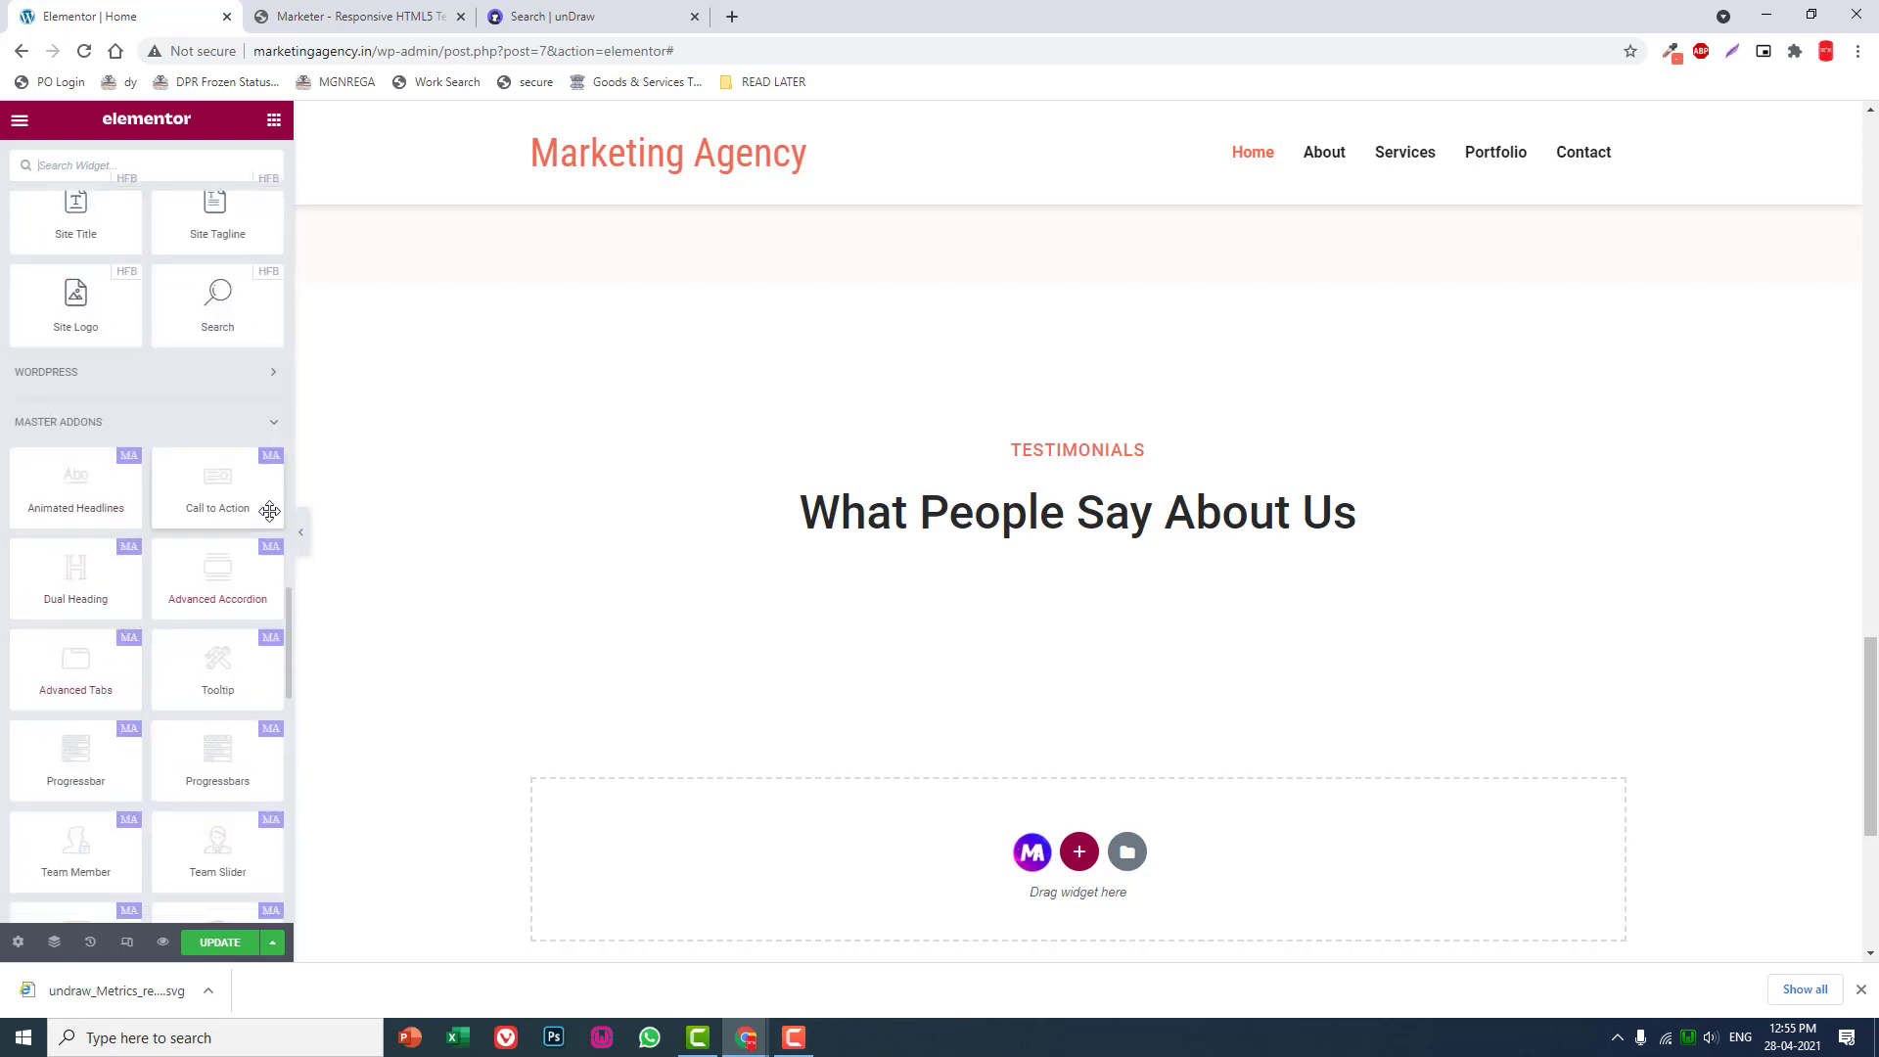
scroll(135, 354, "up", 4)
scroll(136, 354, "up", 5)
scroll(137, 360, "up", 5)
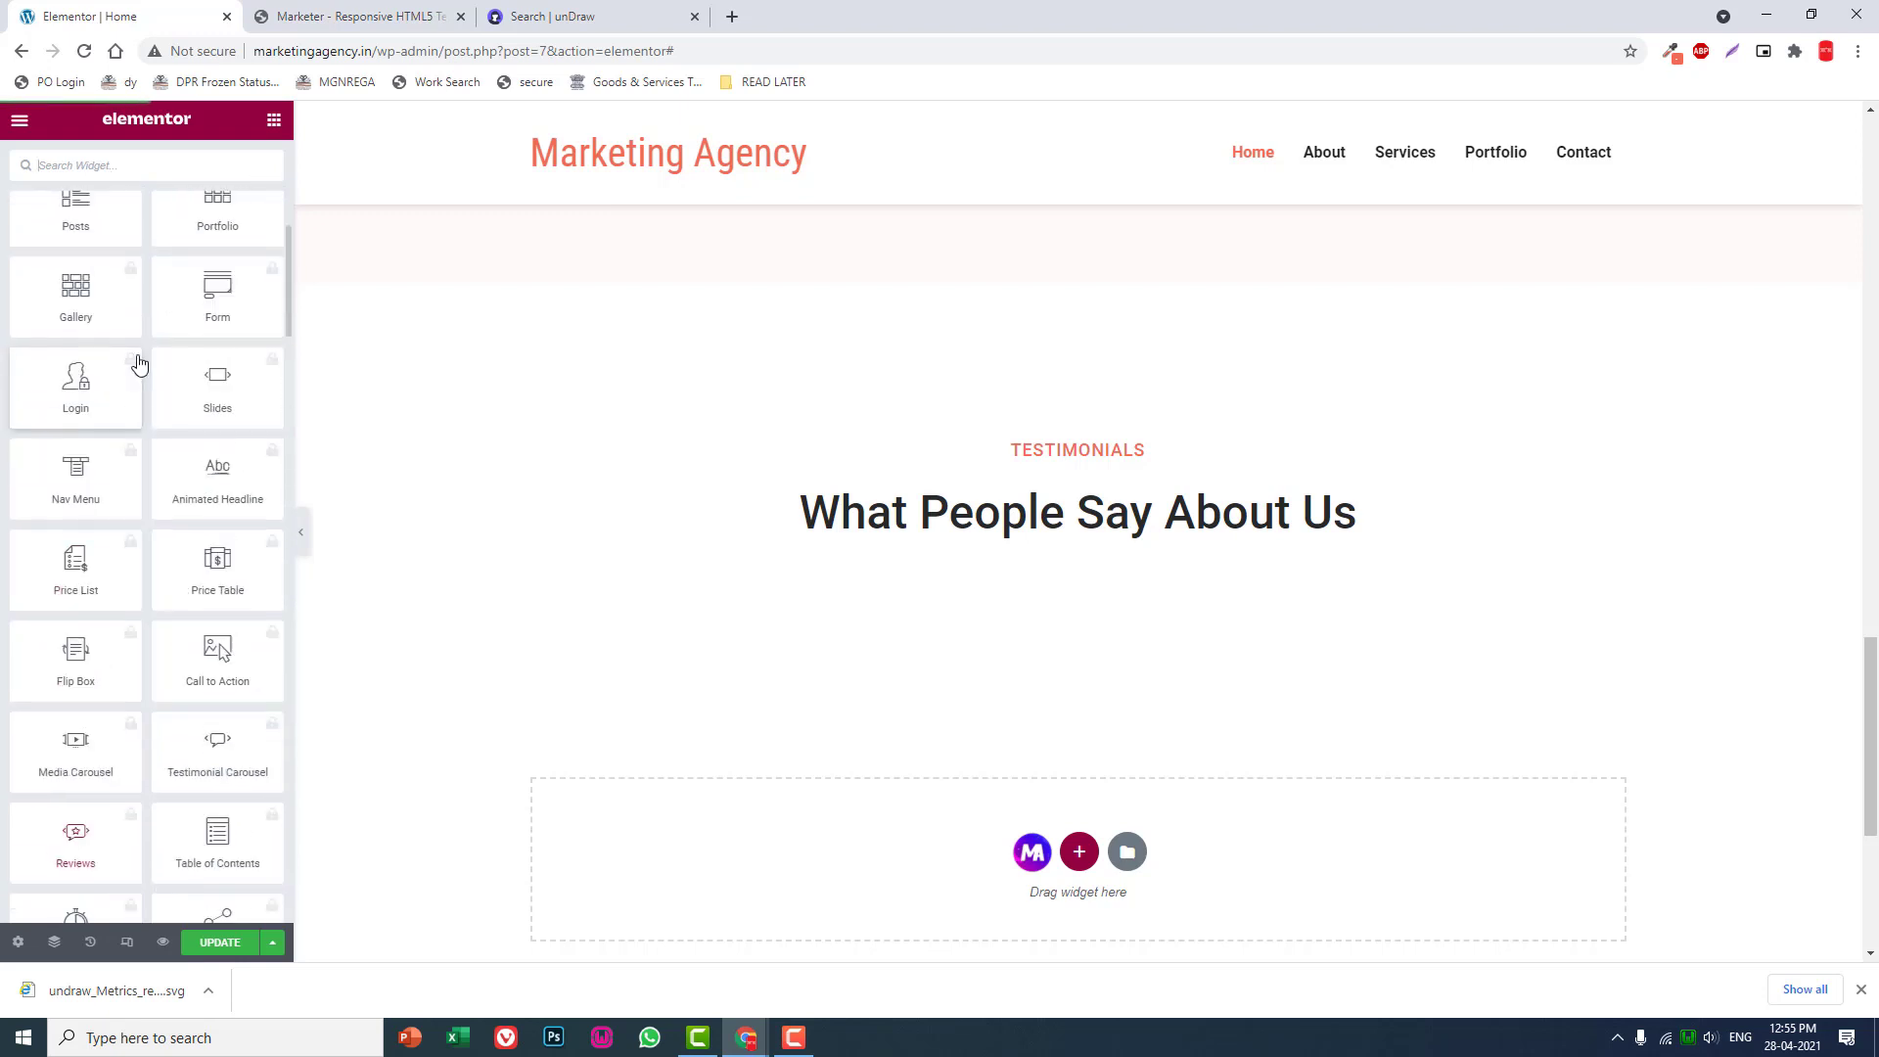
scroll(142, 330, "up", 5)
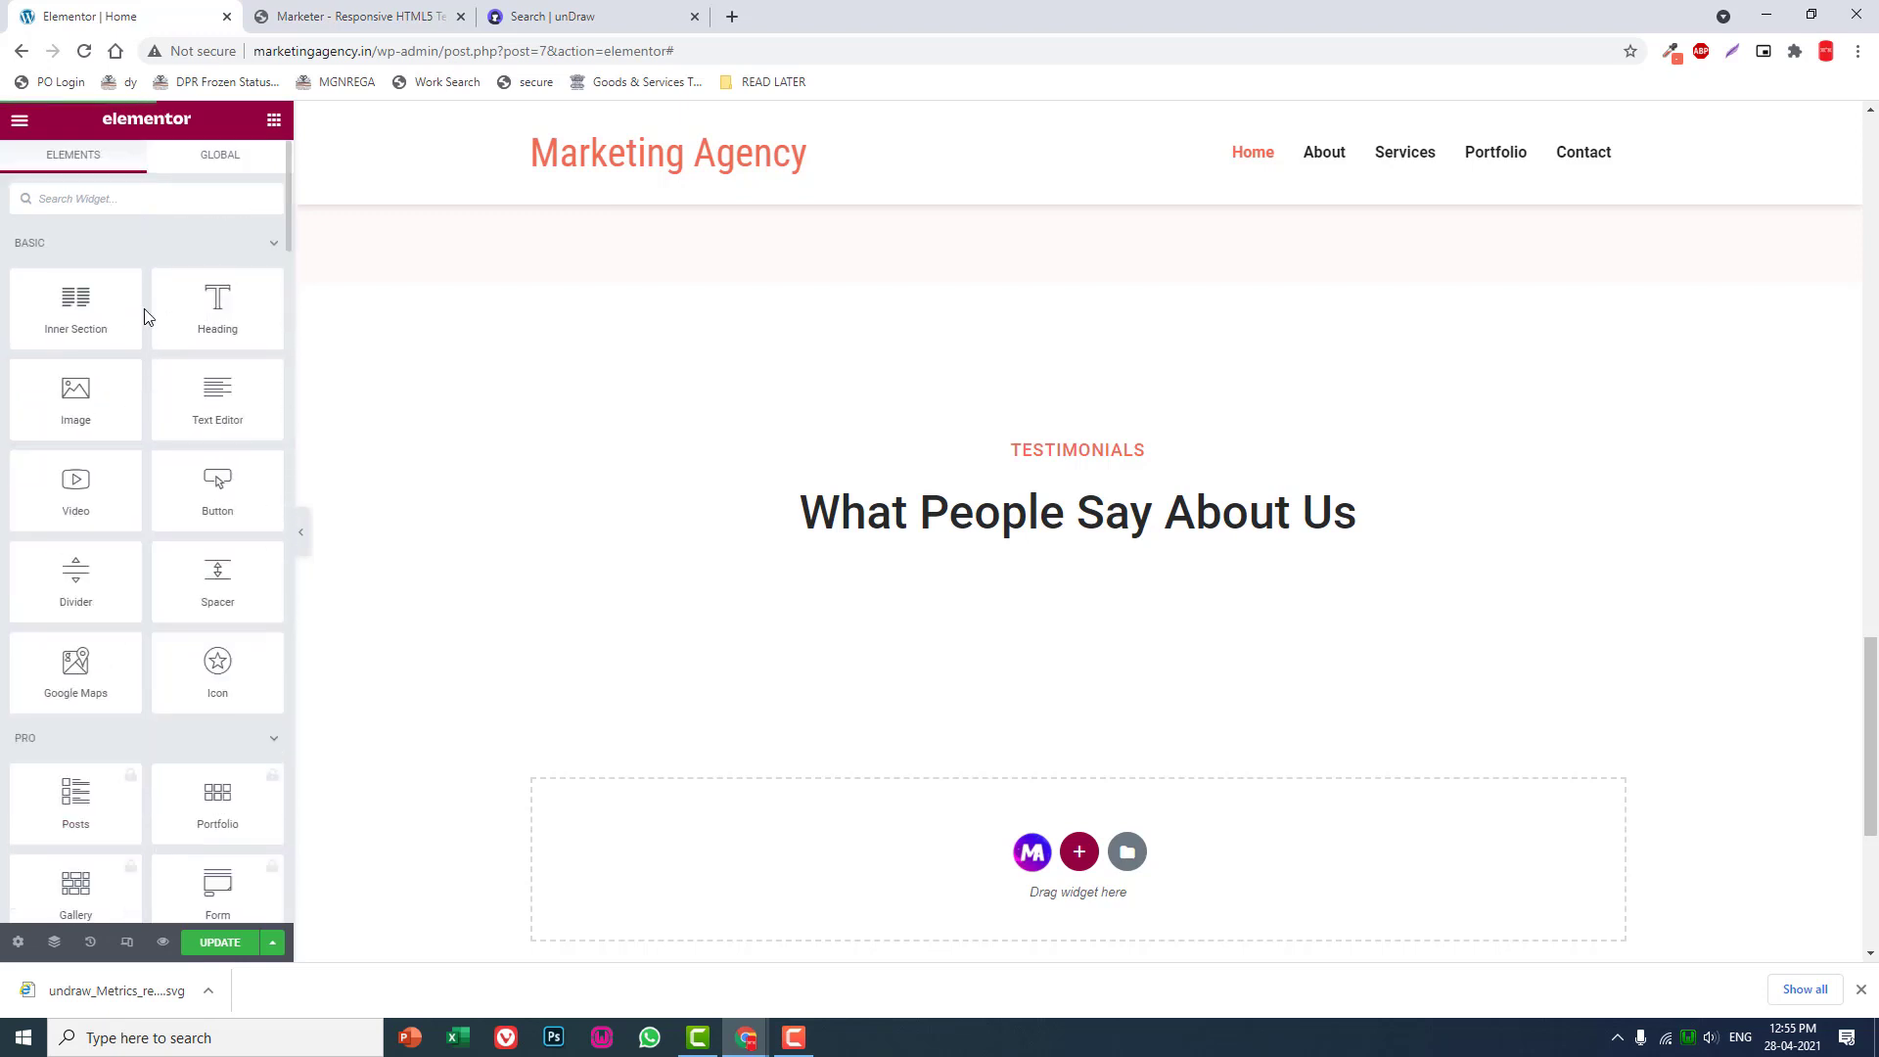
left_click(155, 200)
type("ts")
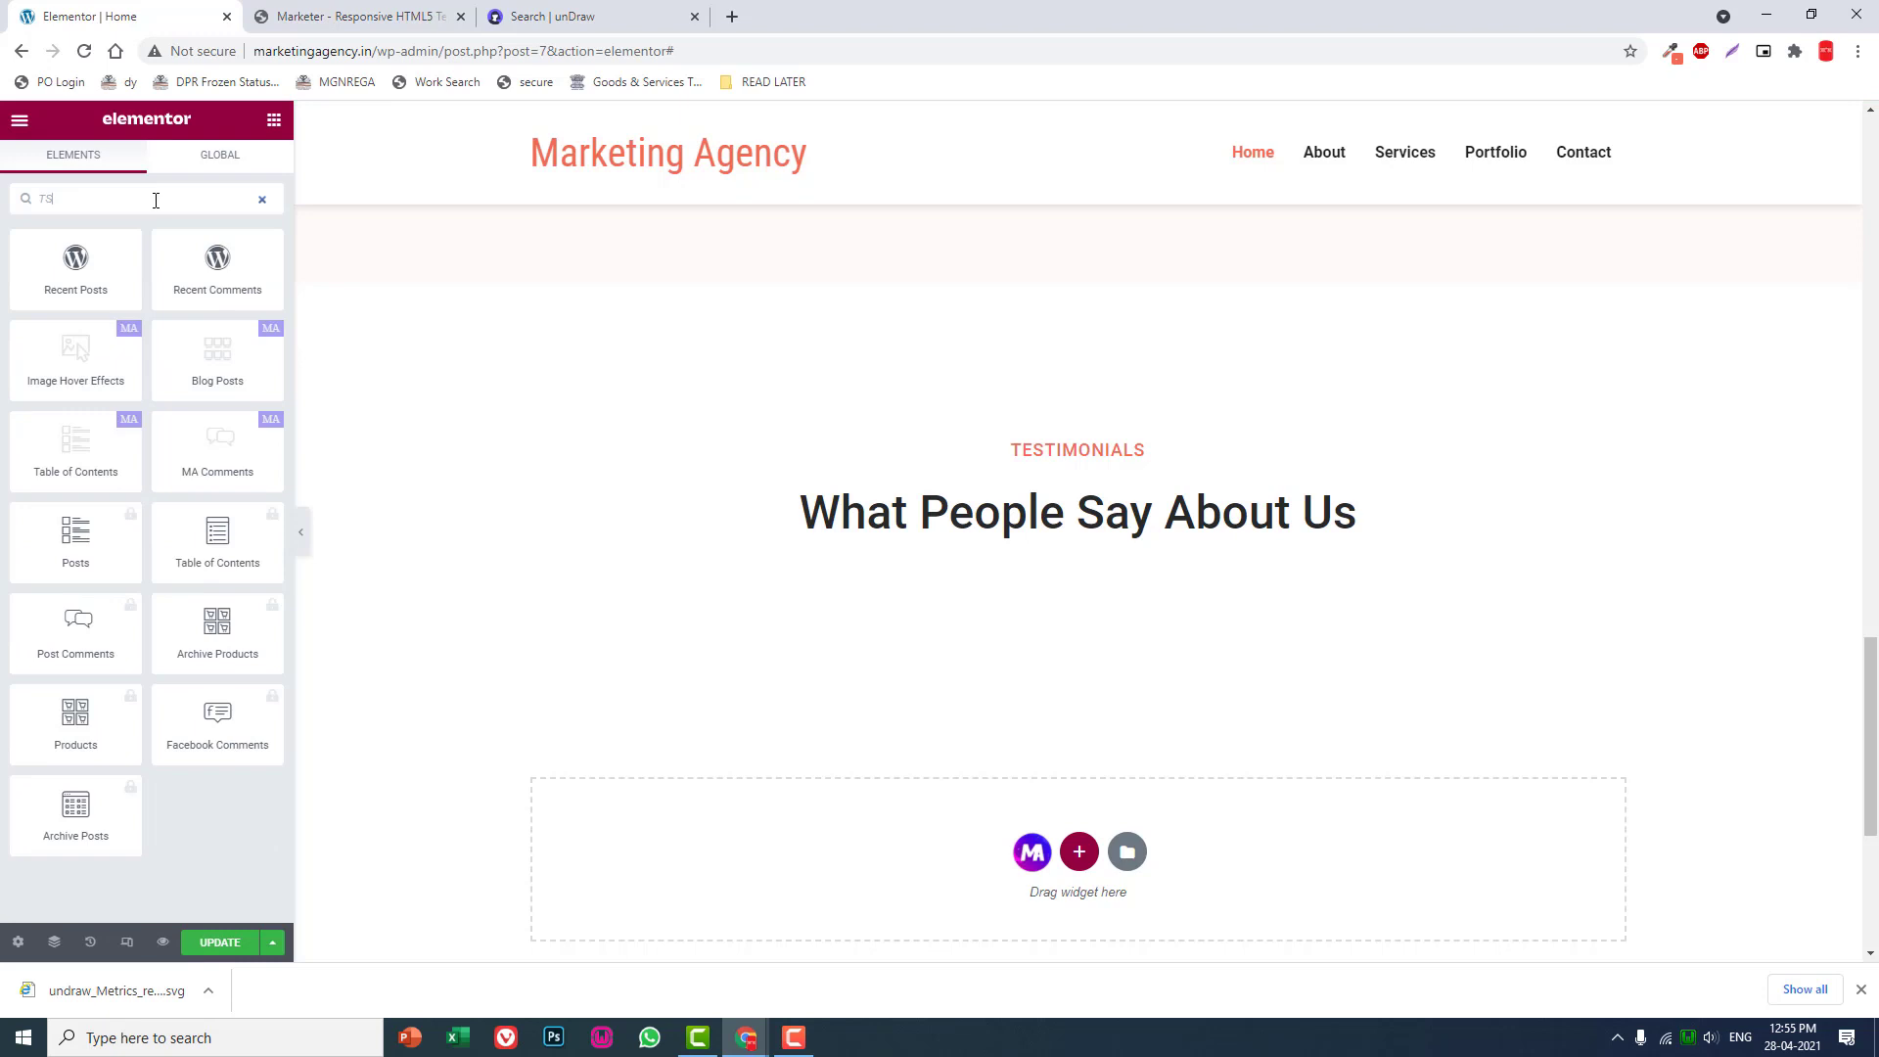
key("BackSpace")
type("es")
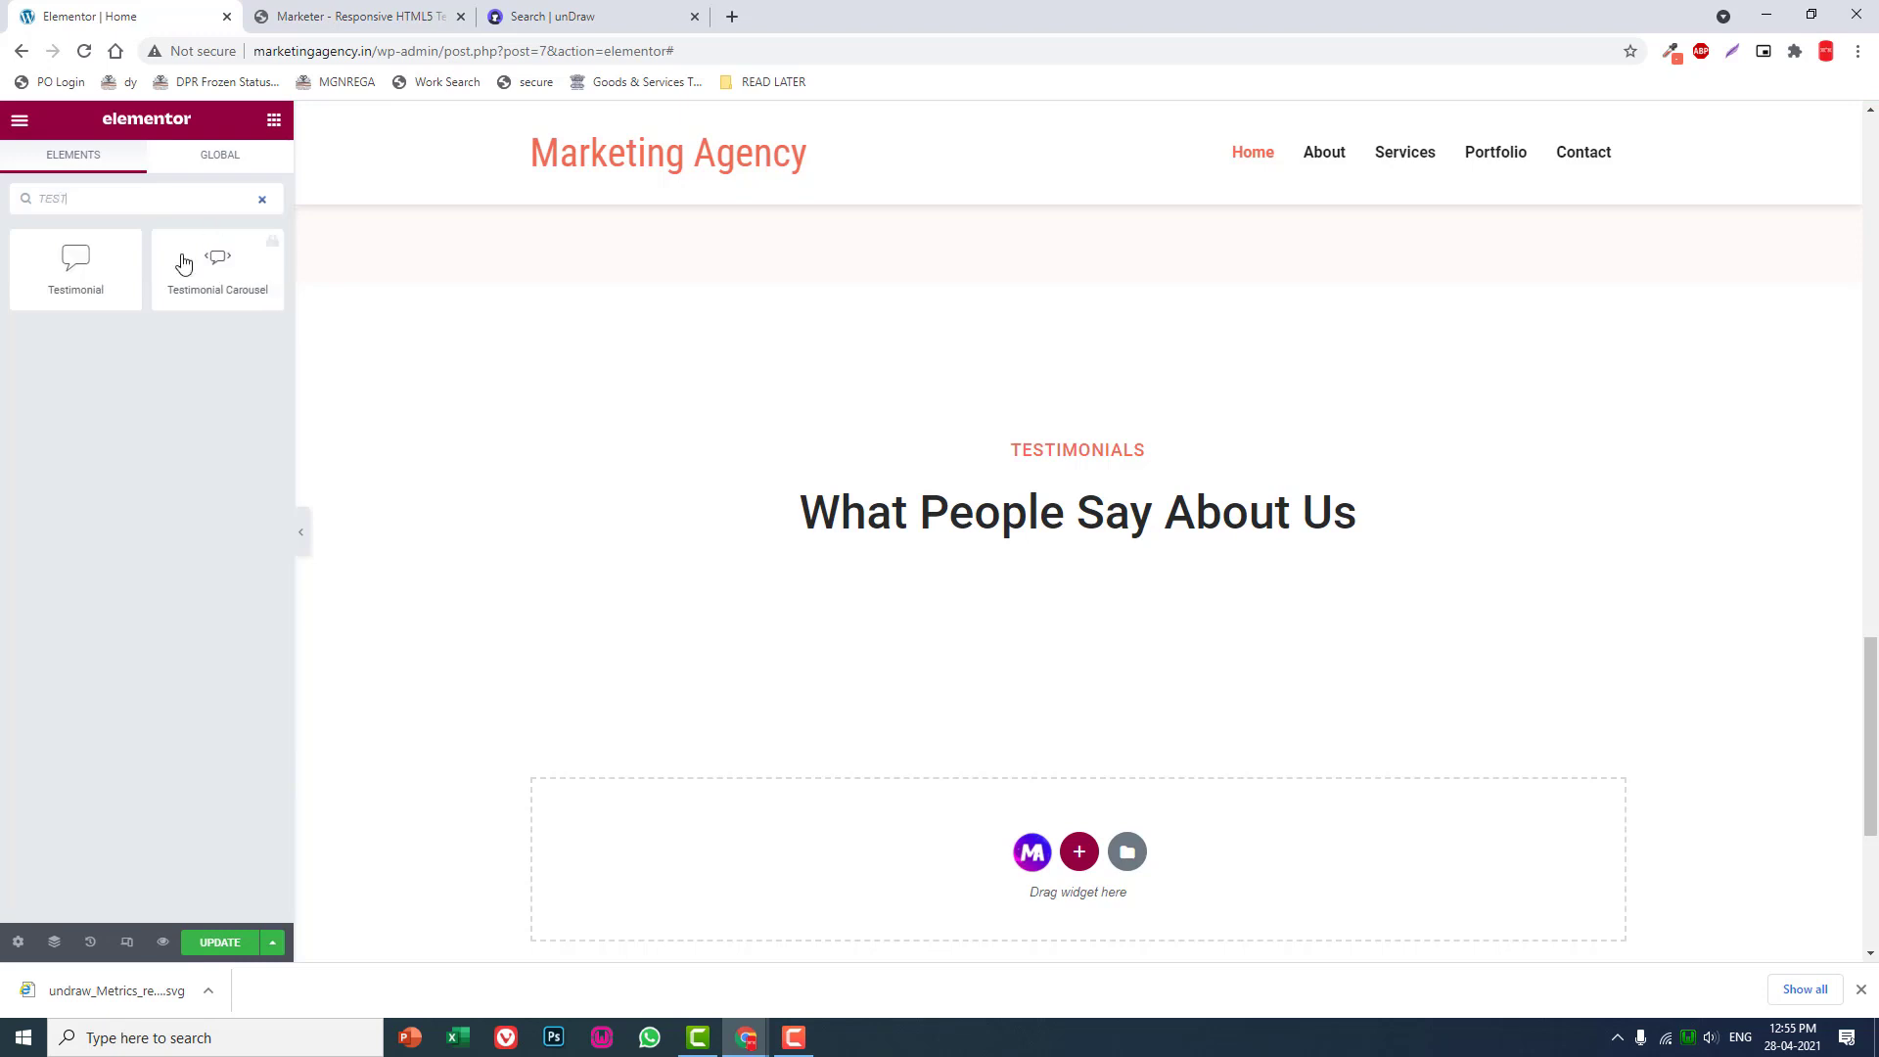
- Drop a Testimonial widget into the testimonials section, then delete it again
mouse_move(75, 264)
left_mouse_down()
mouse_move(1087, 507)
mouse_move(1105, 547)
left_mouse_up()
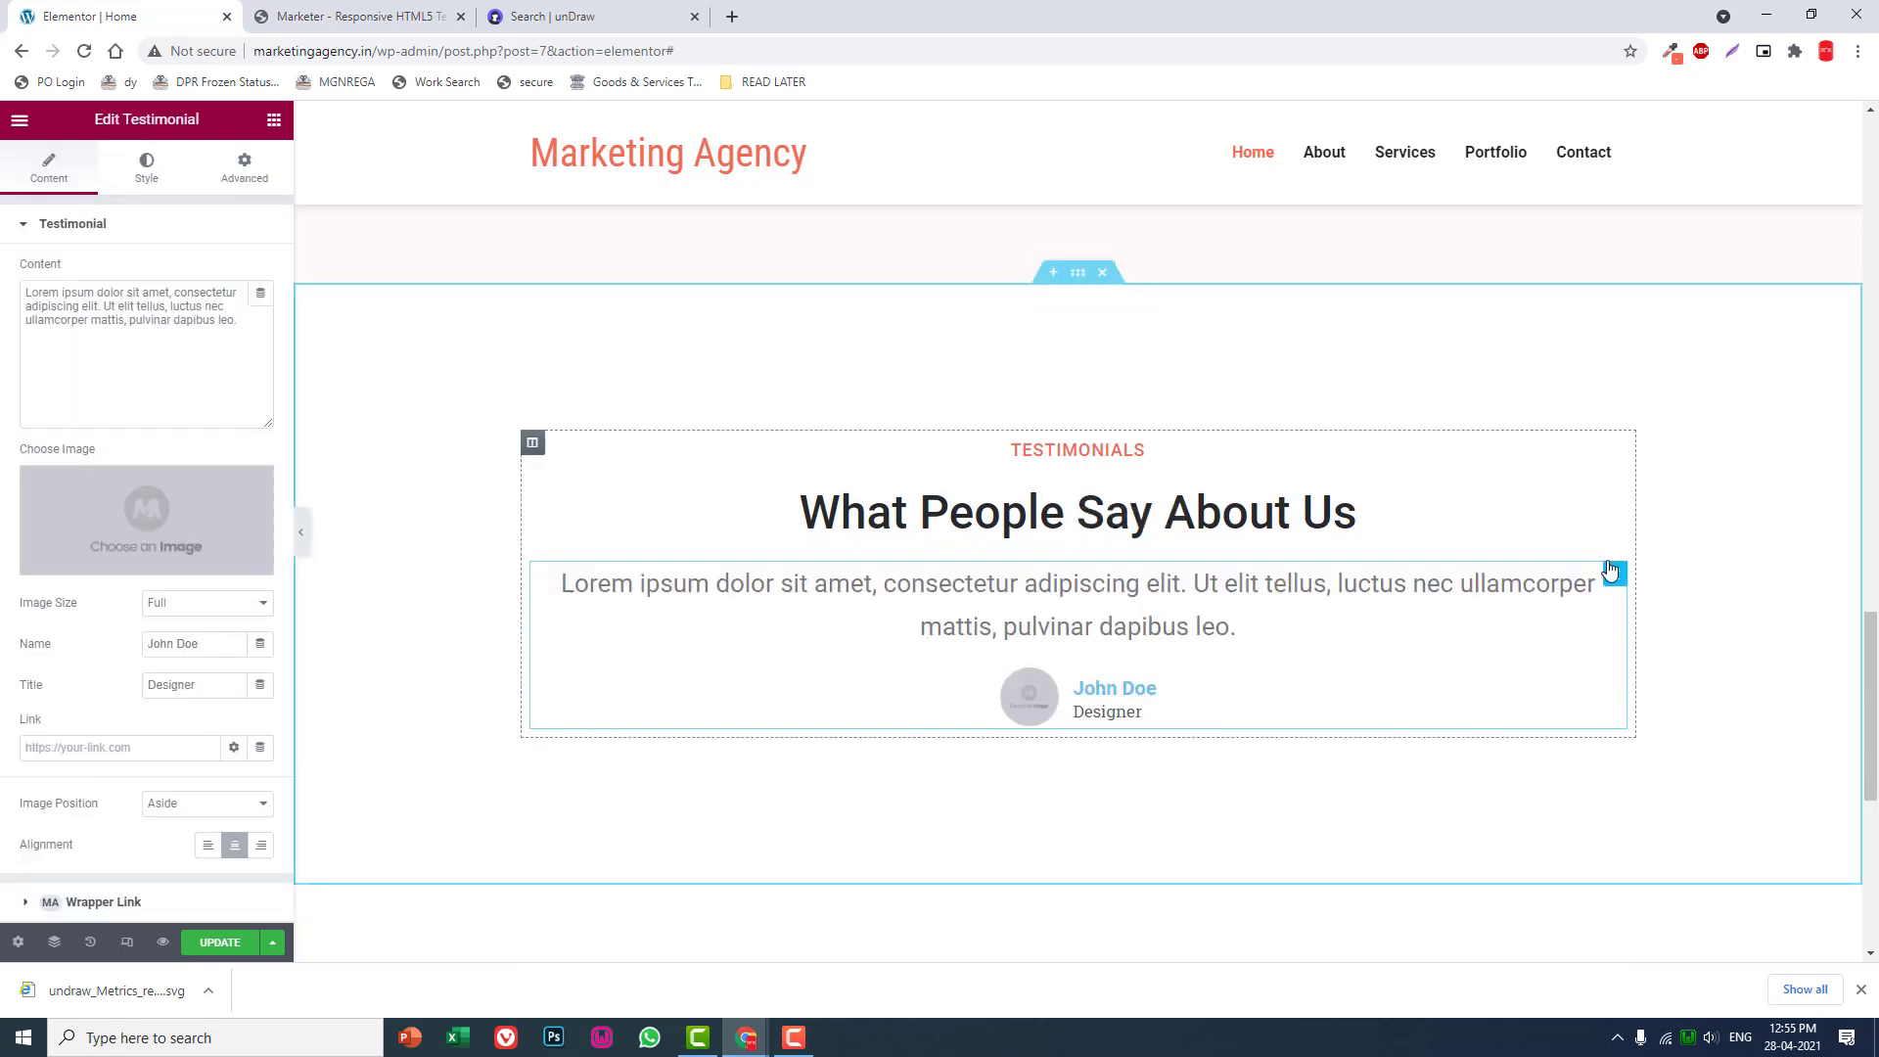
right_click(1614, 577)
left_click(1657, 852)
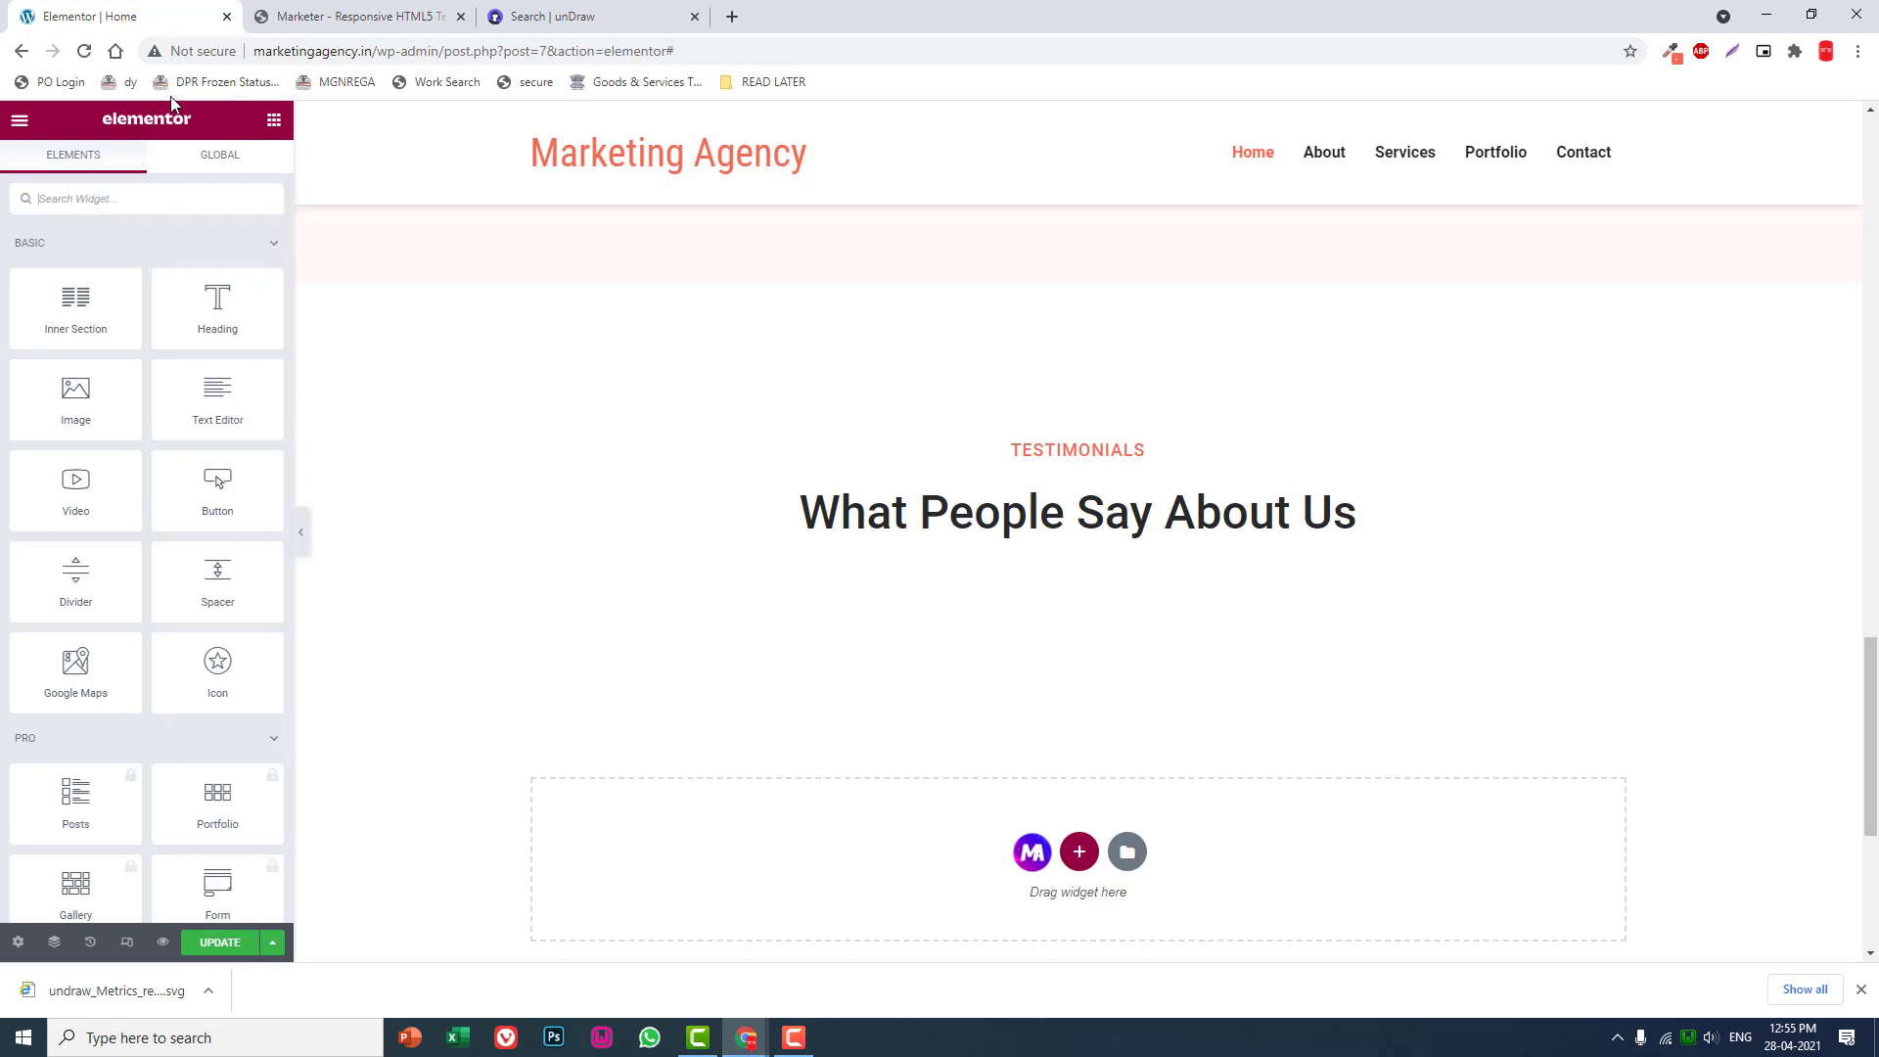
- Copy the site's wp-admin URL and load it in the Marketer tab
left_click_drag(439, 50, 3, 48)
key("ctrl+c")
left_click(338, 16)
left_click(302, 55)
key("ctrl+v")
key("Return")
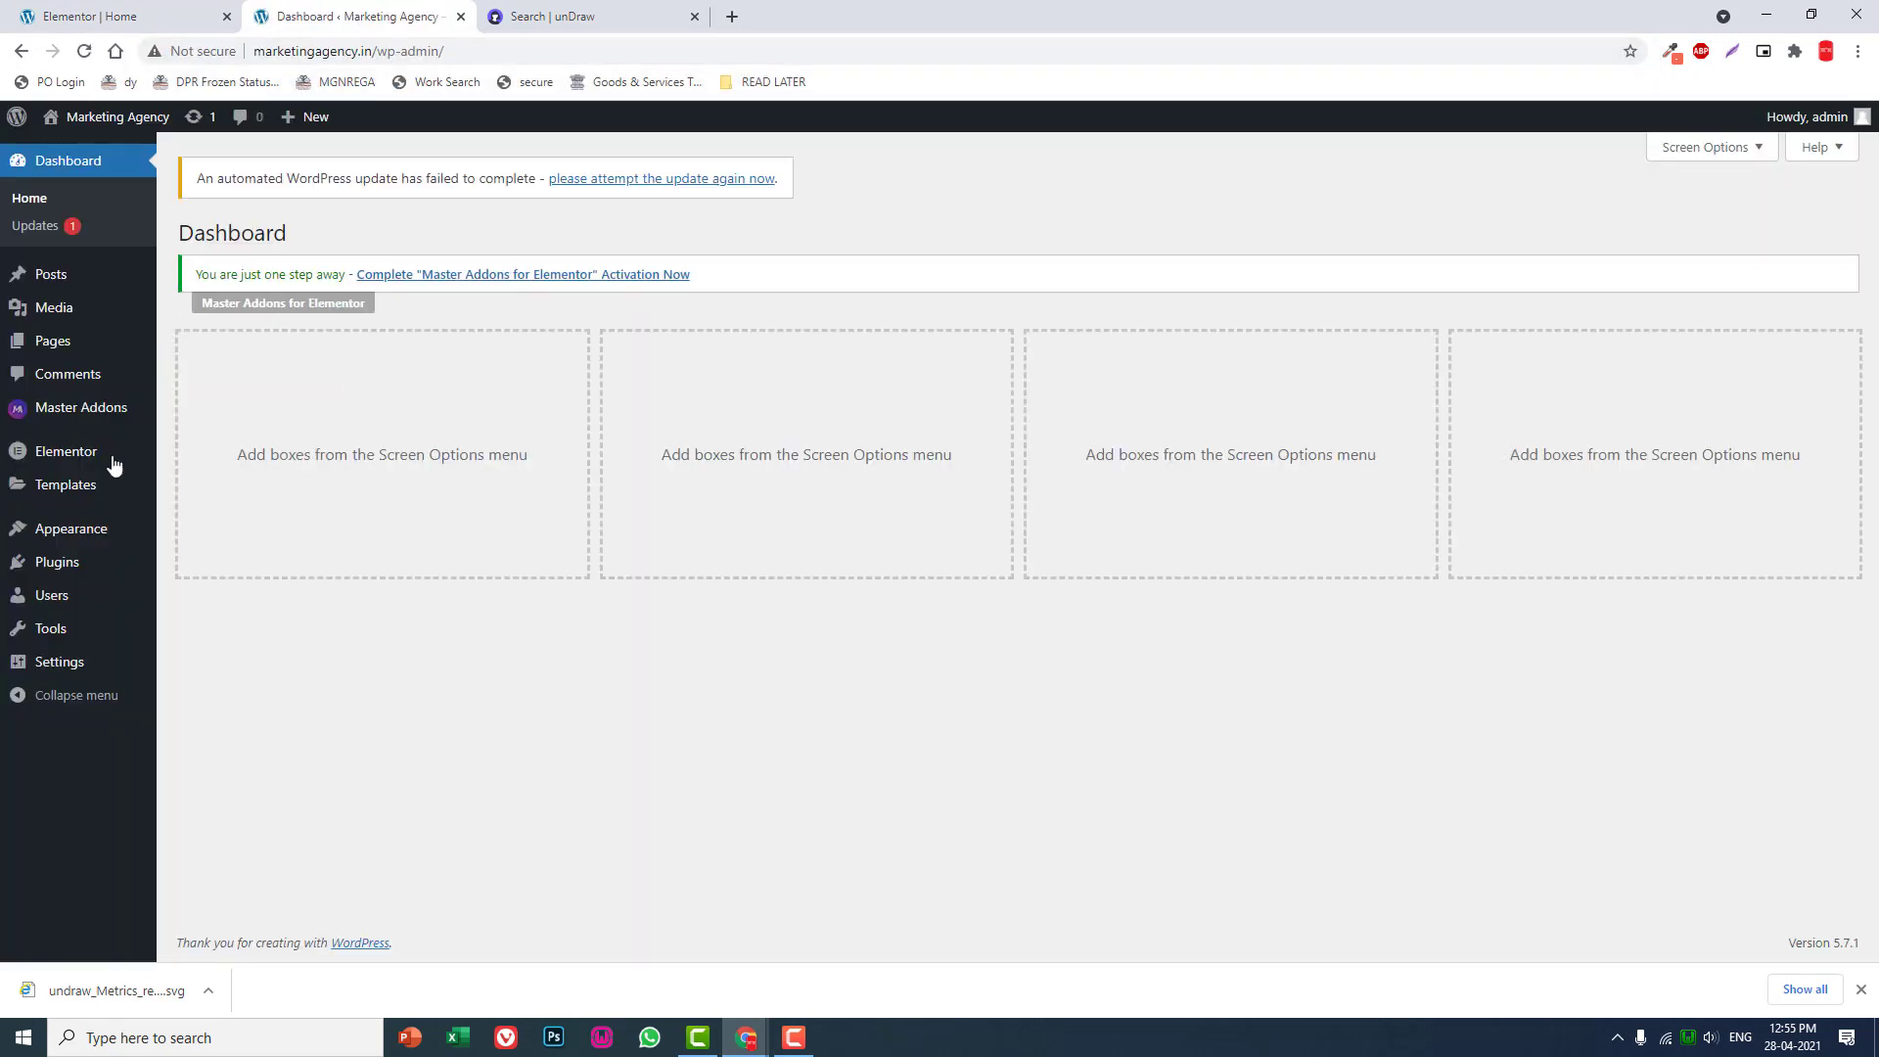
- In Plugins, deactivate and delete Master Addons for Elementor, then go to Add New
mouse_move(57, 561)
left_click(81, 575)
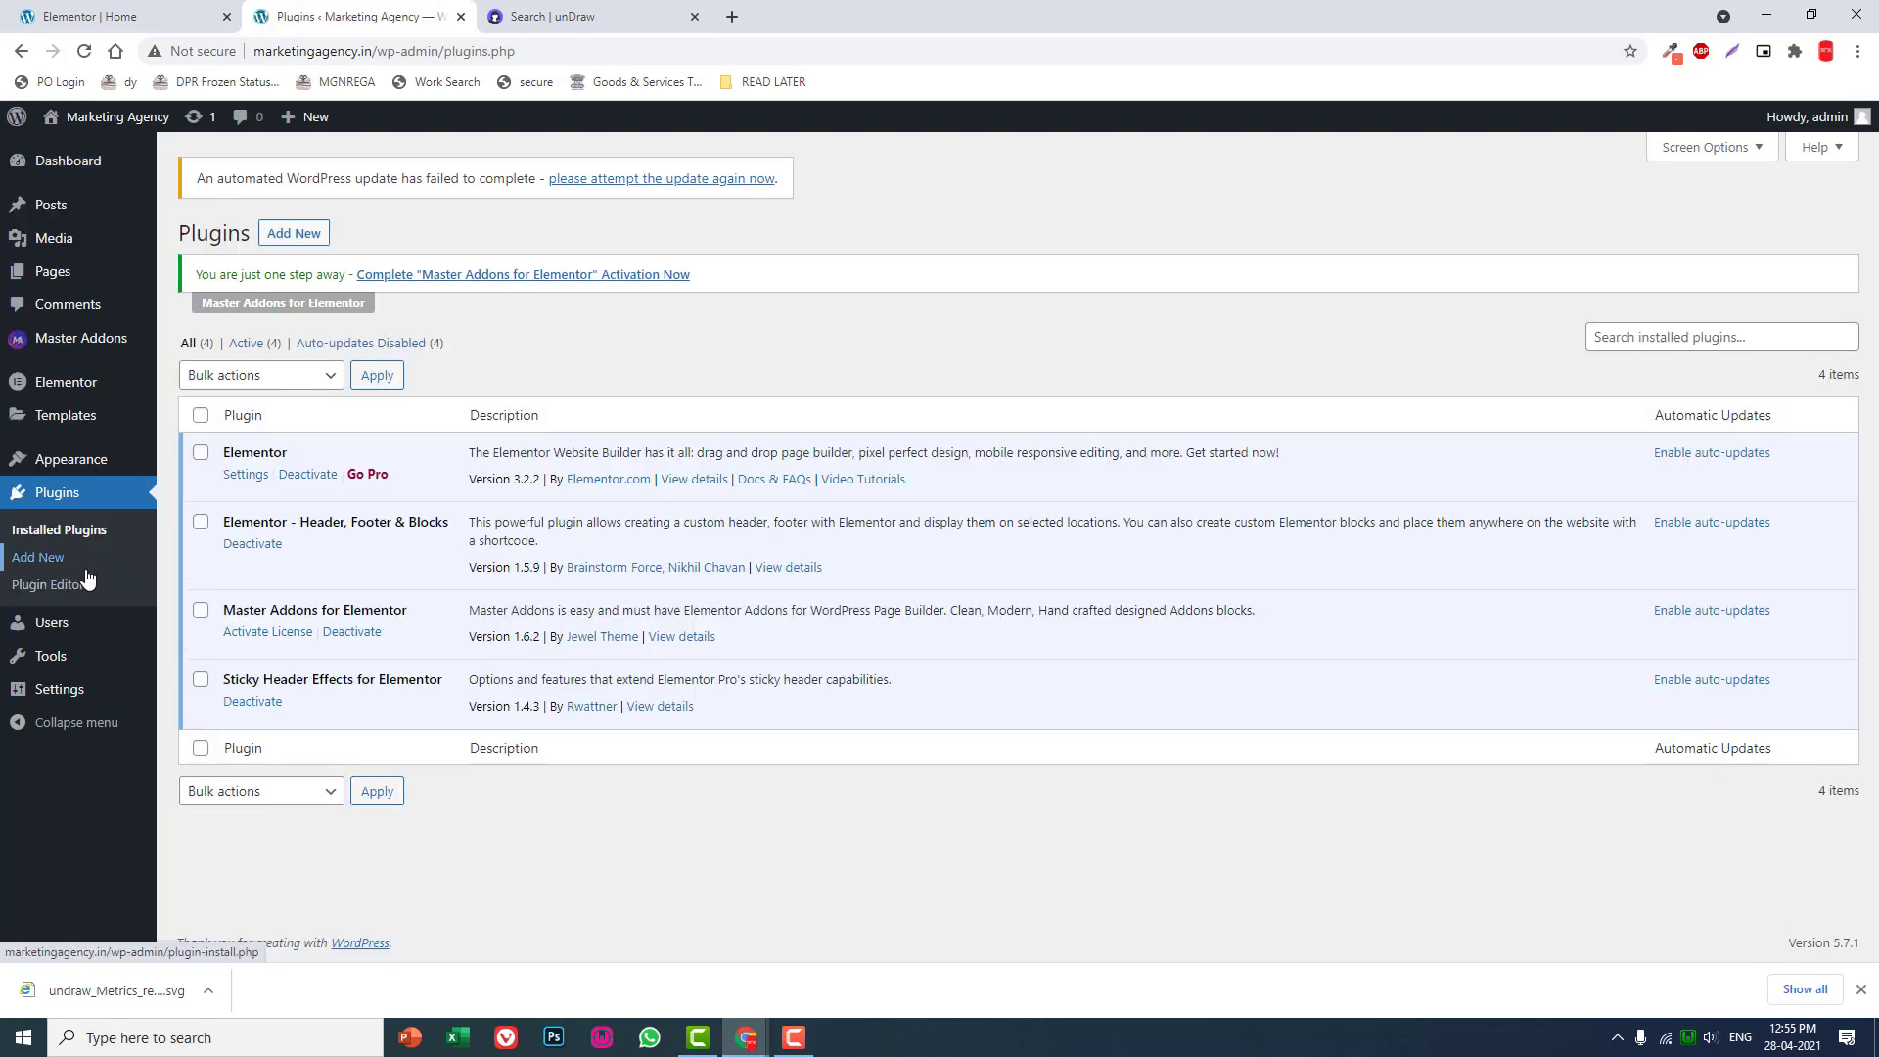
left_click(350, 632)
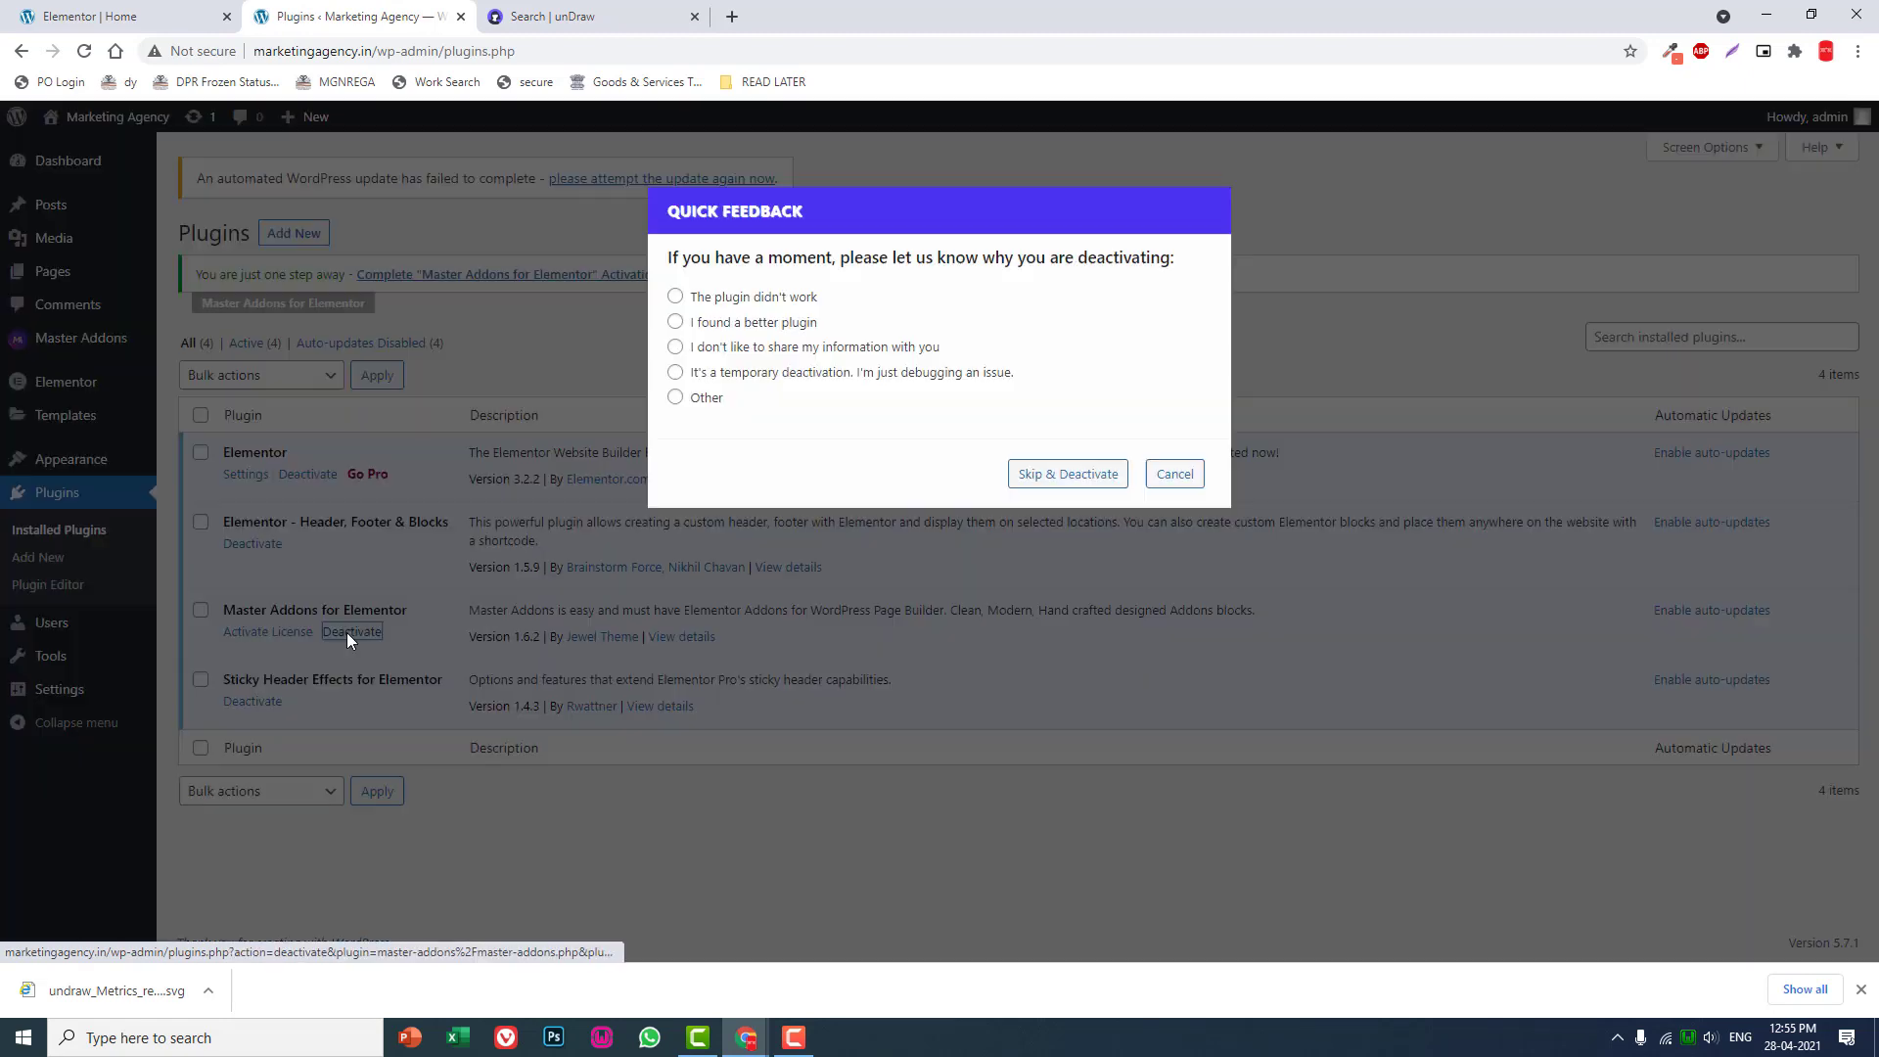
left_click(1071, 485)
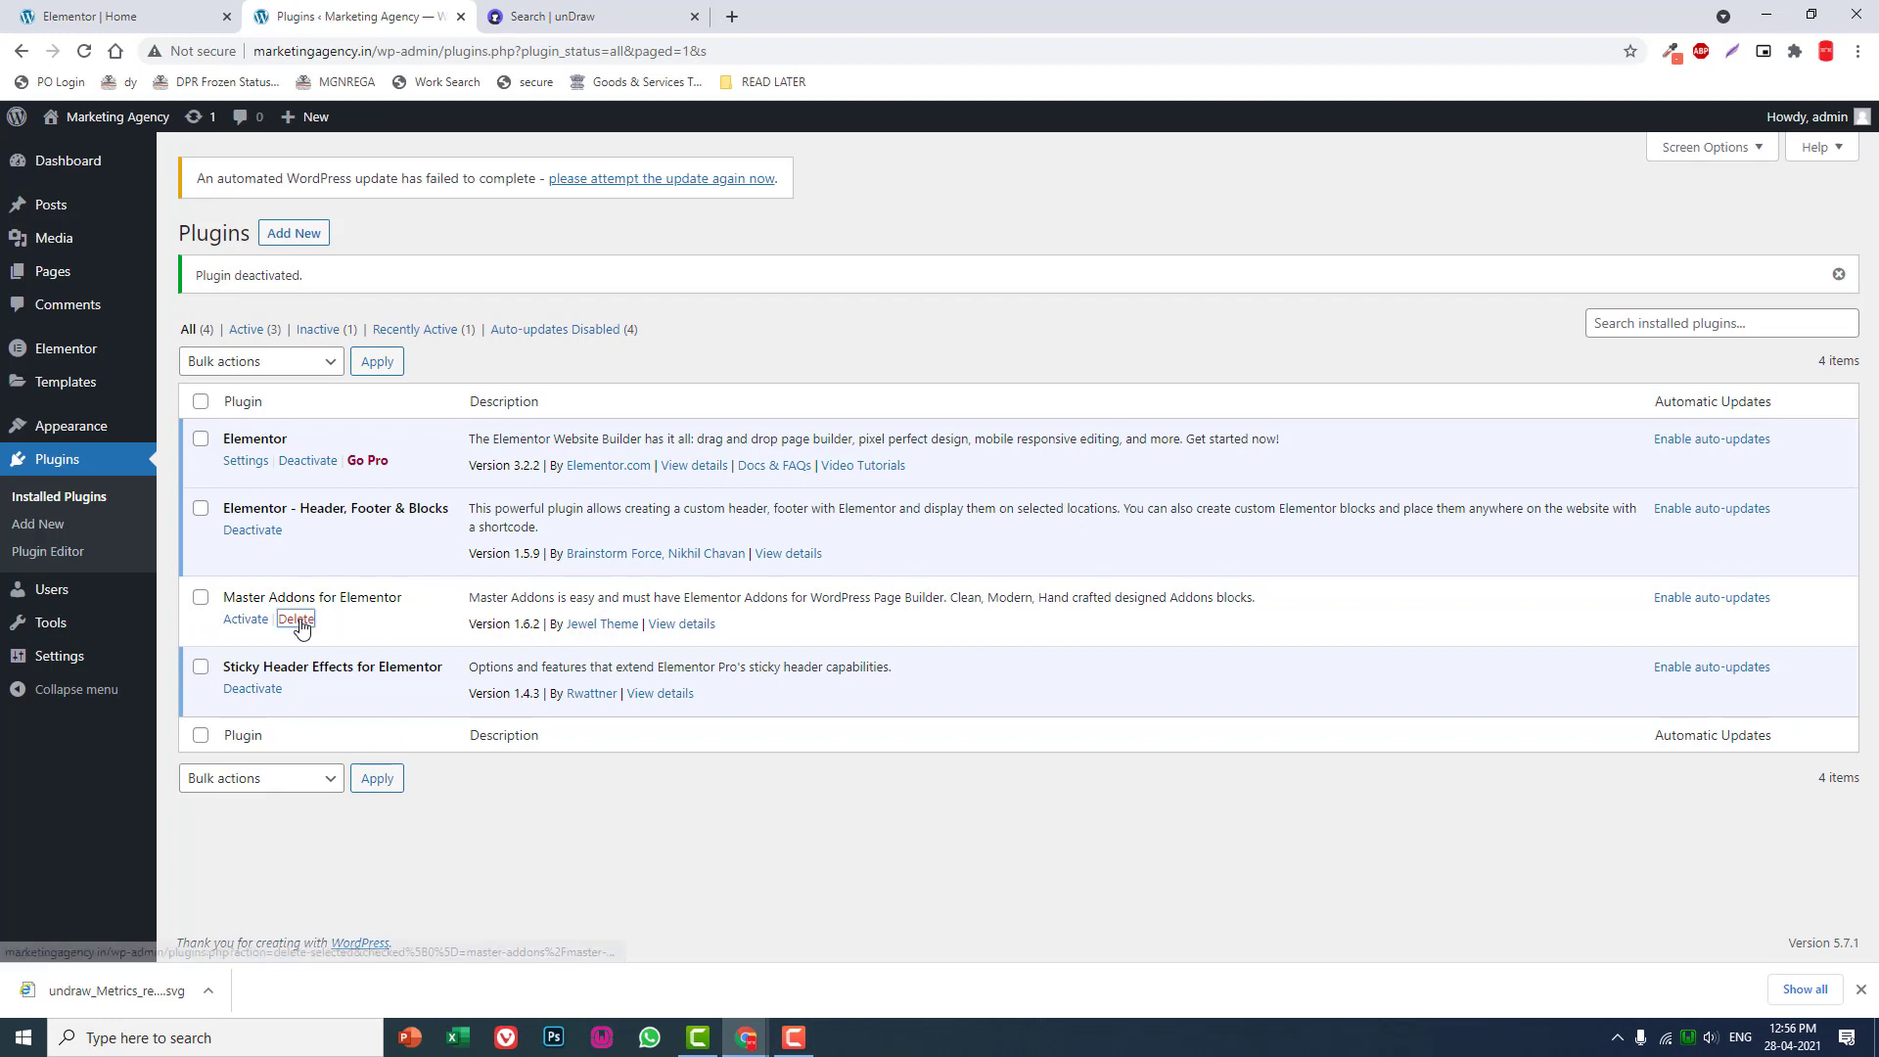
left_click(295, 618)
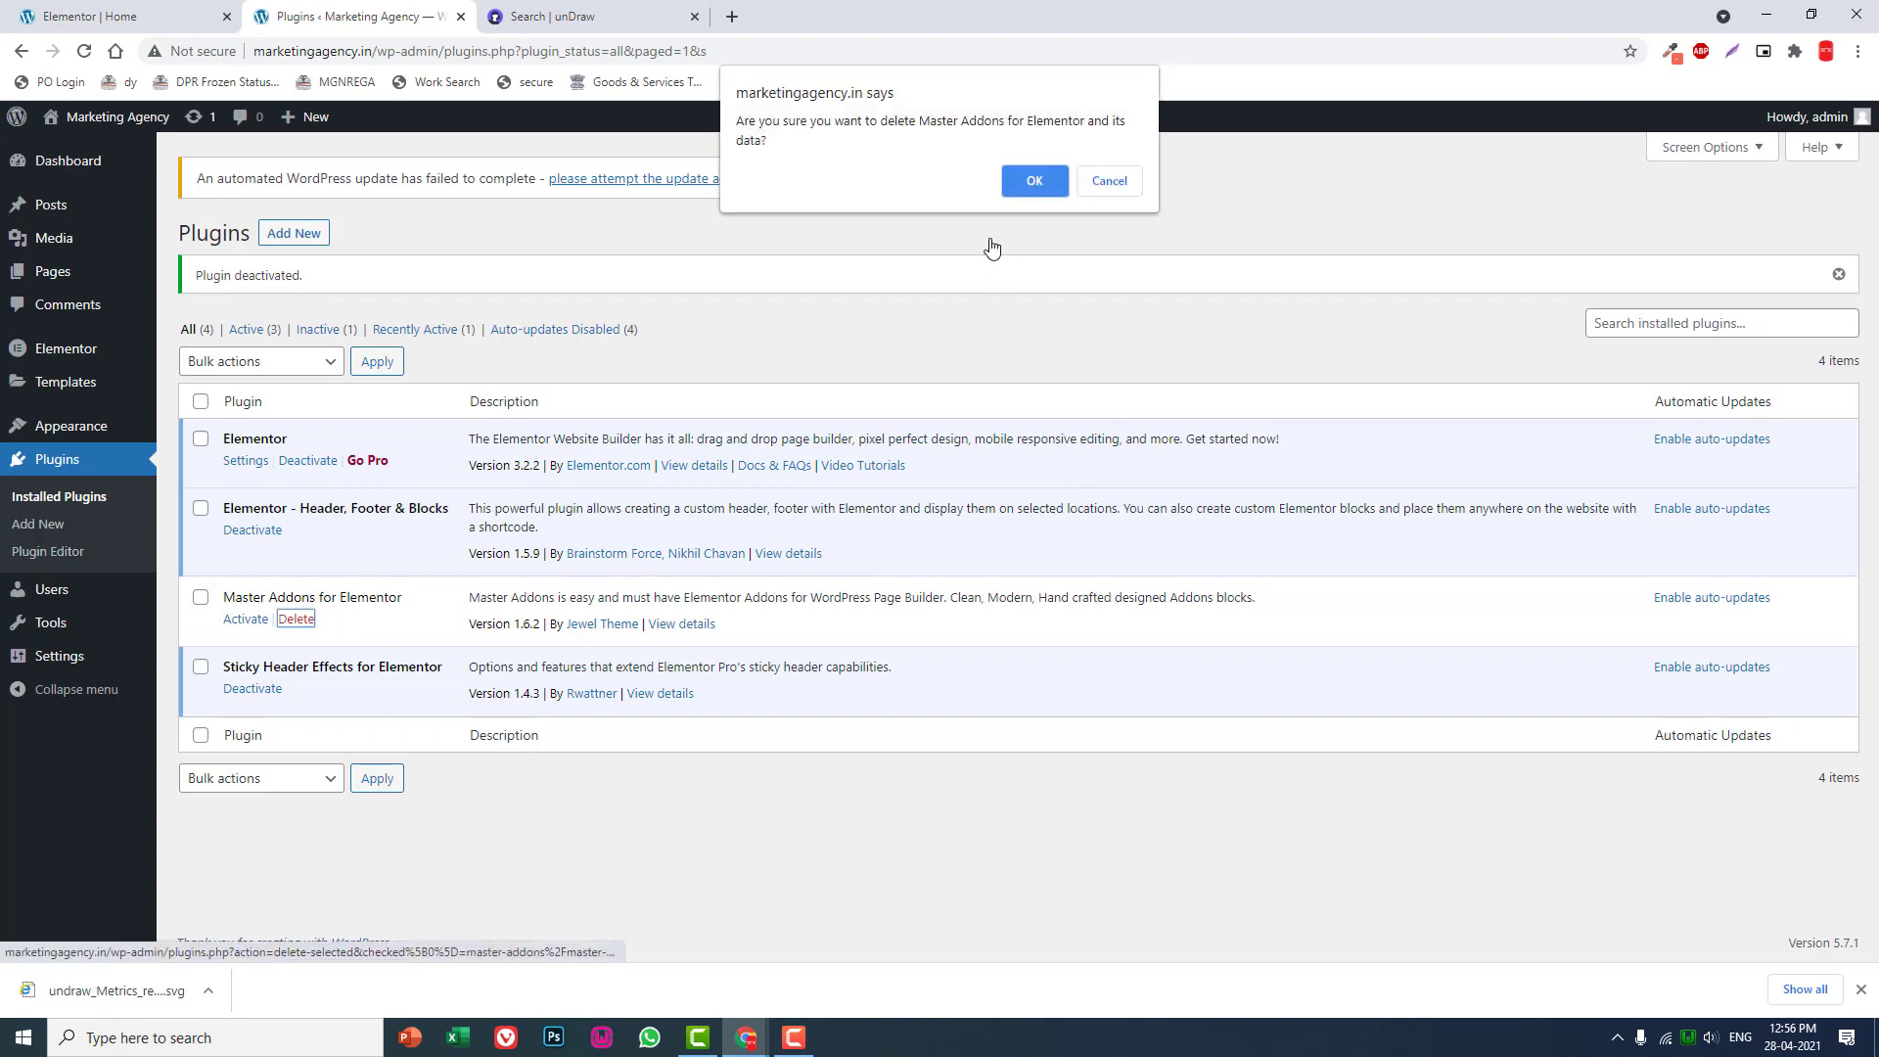
left_click(1031, 175)
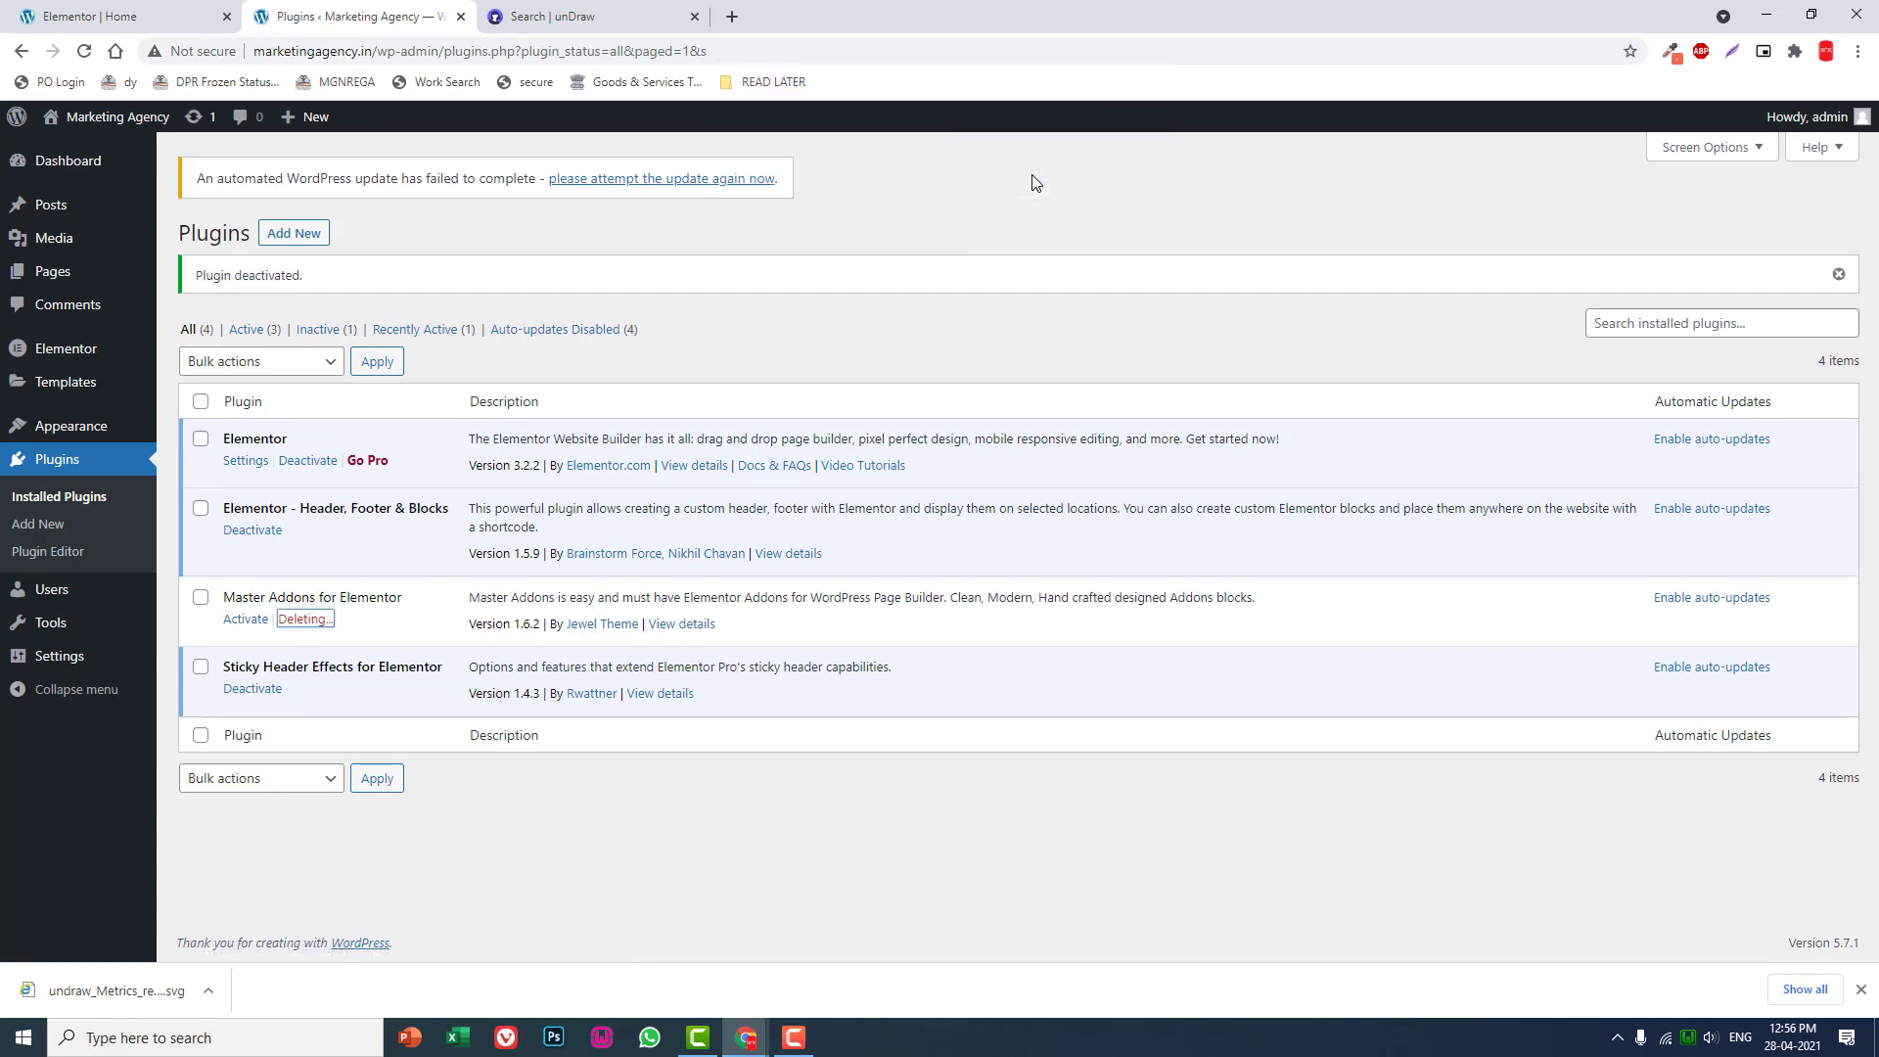
left_click(289, 236)
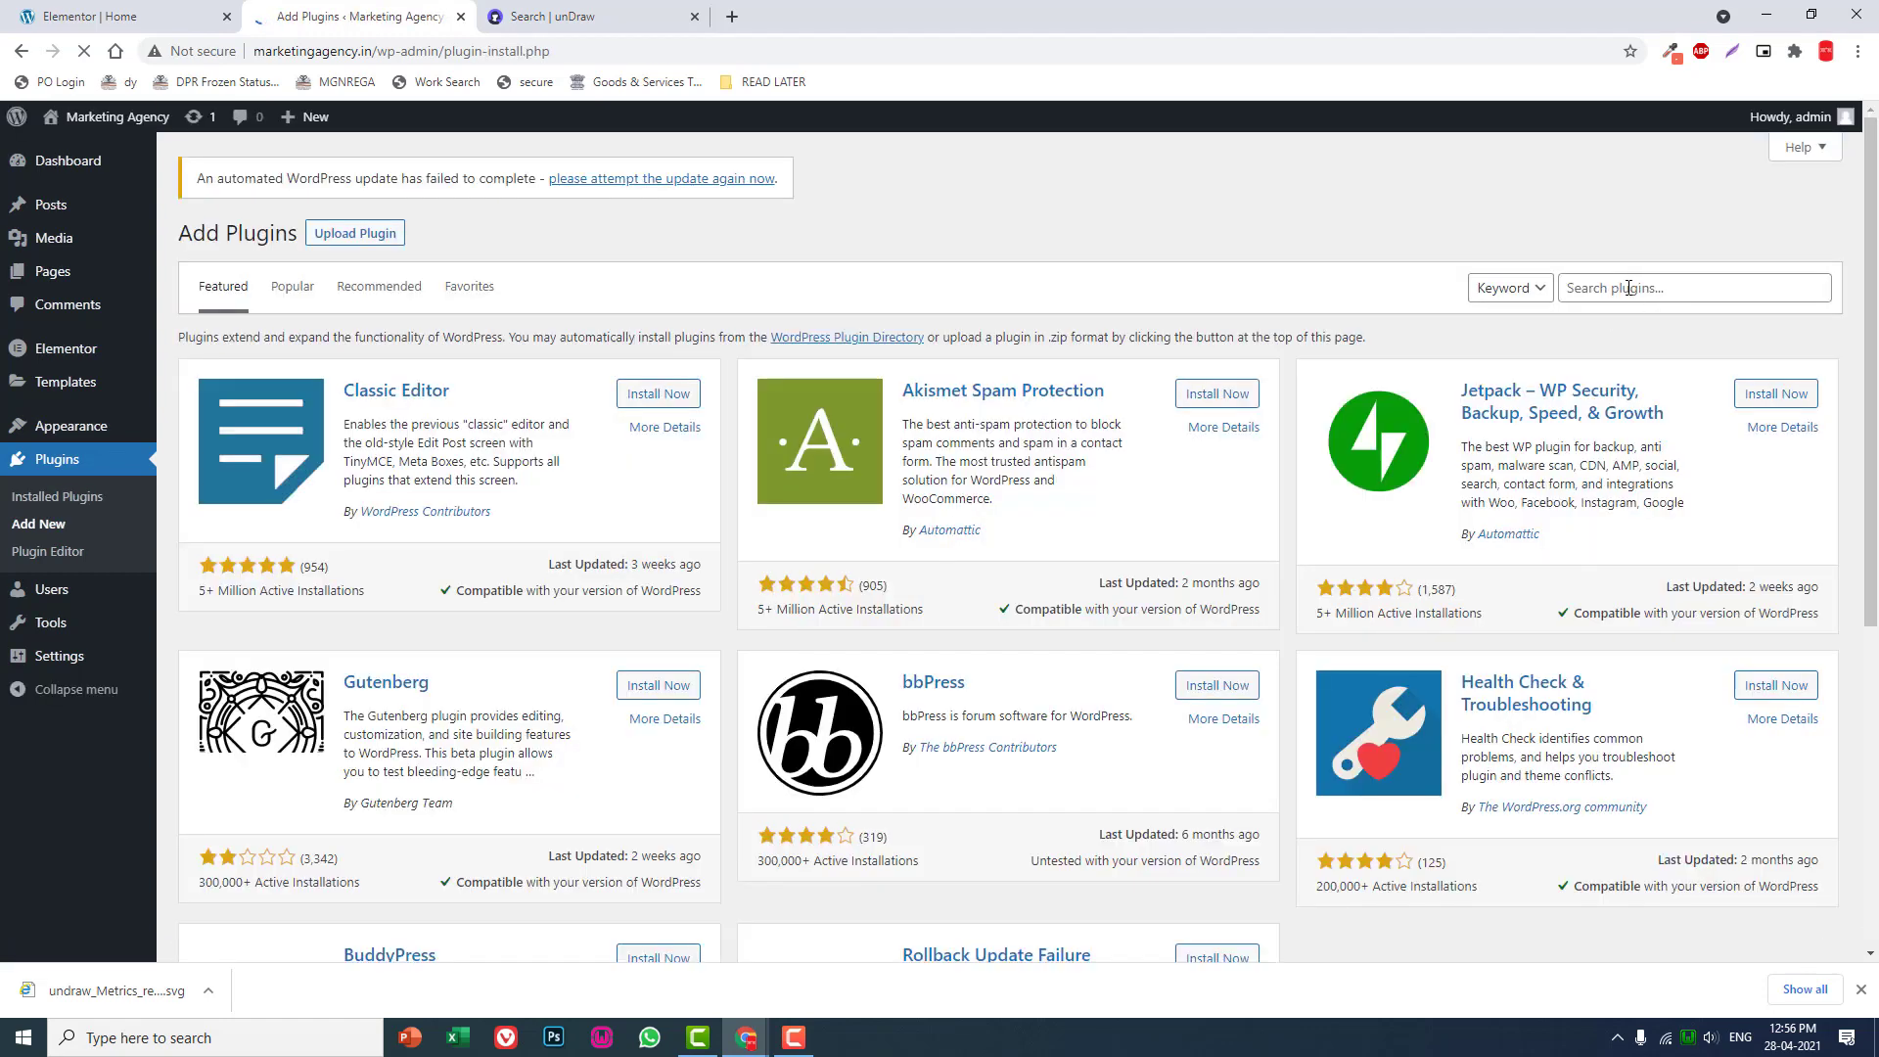
- Search 'SINA' and install the Sina Extension for Elementor plugin
left_click(1651, 290)
type("SINA")
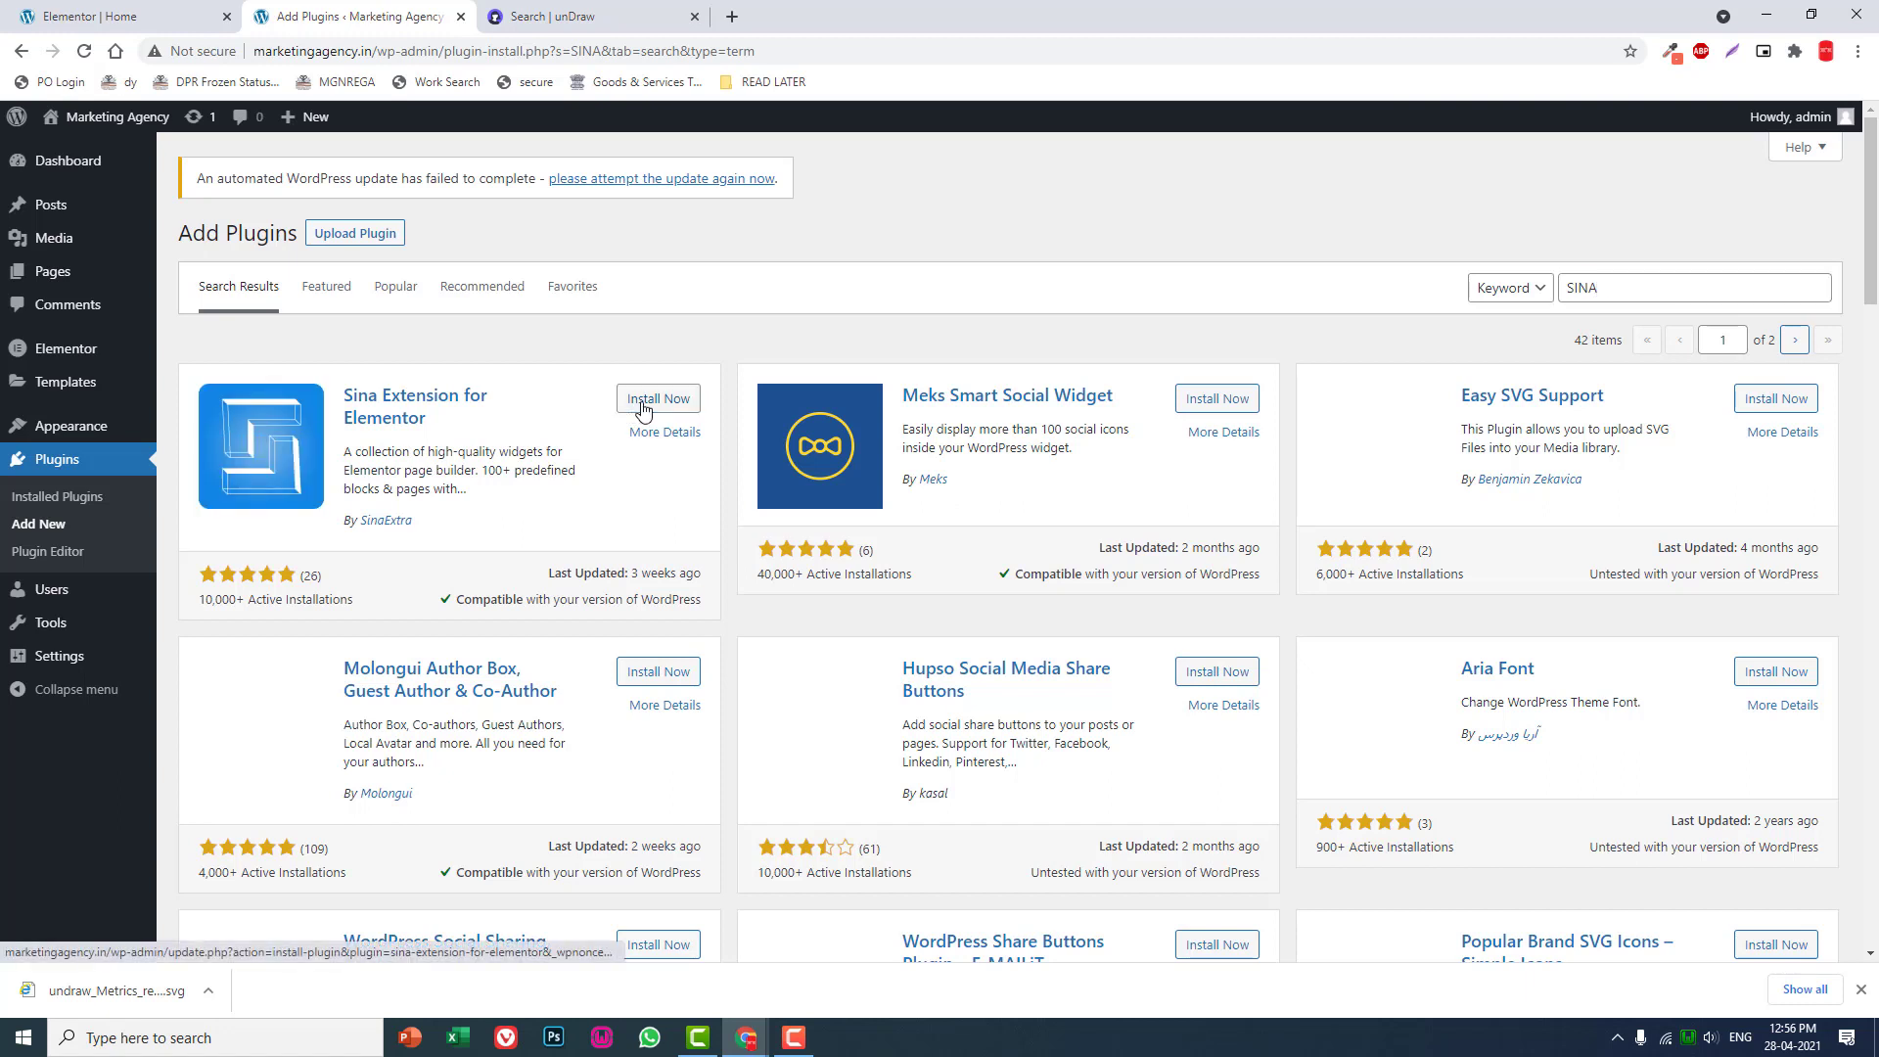
left_click(641, 408)
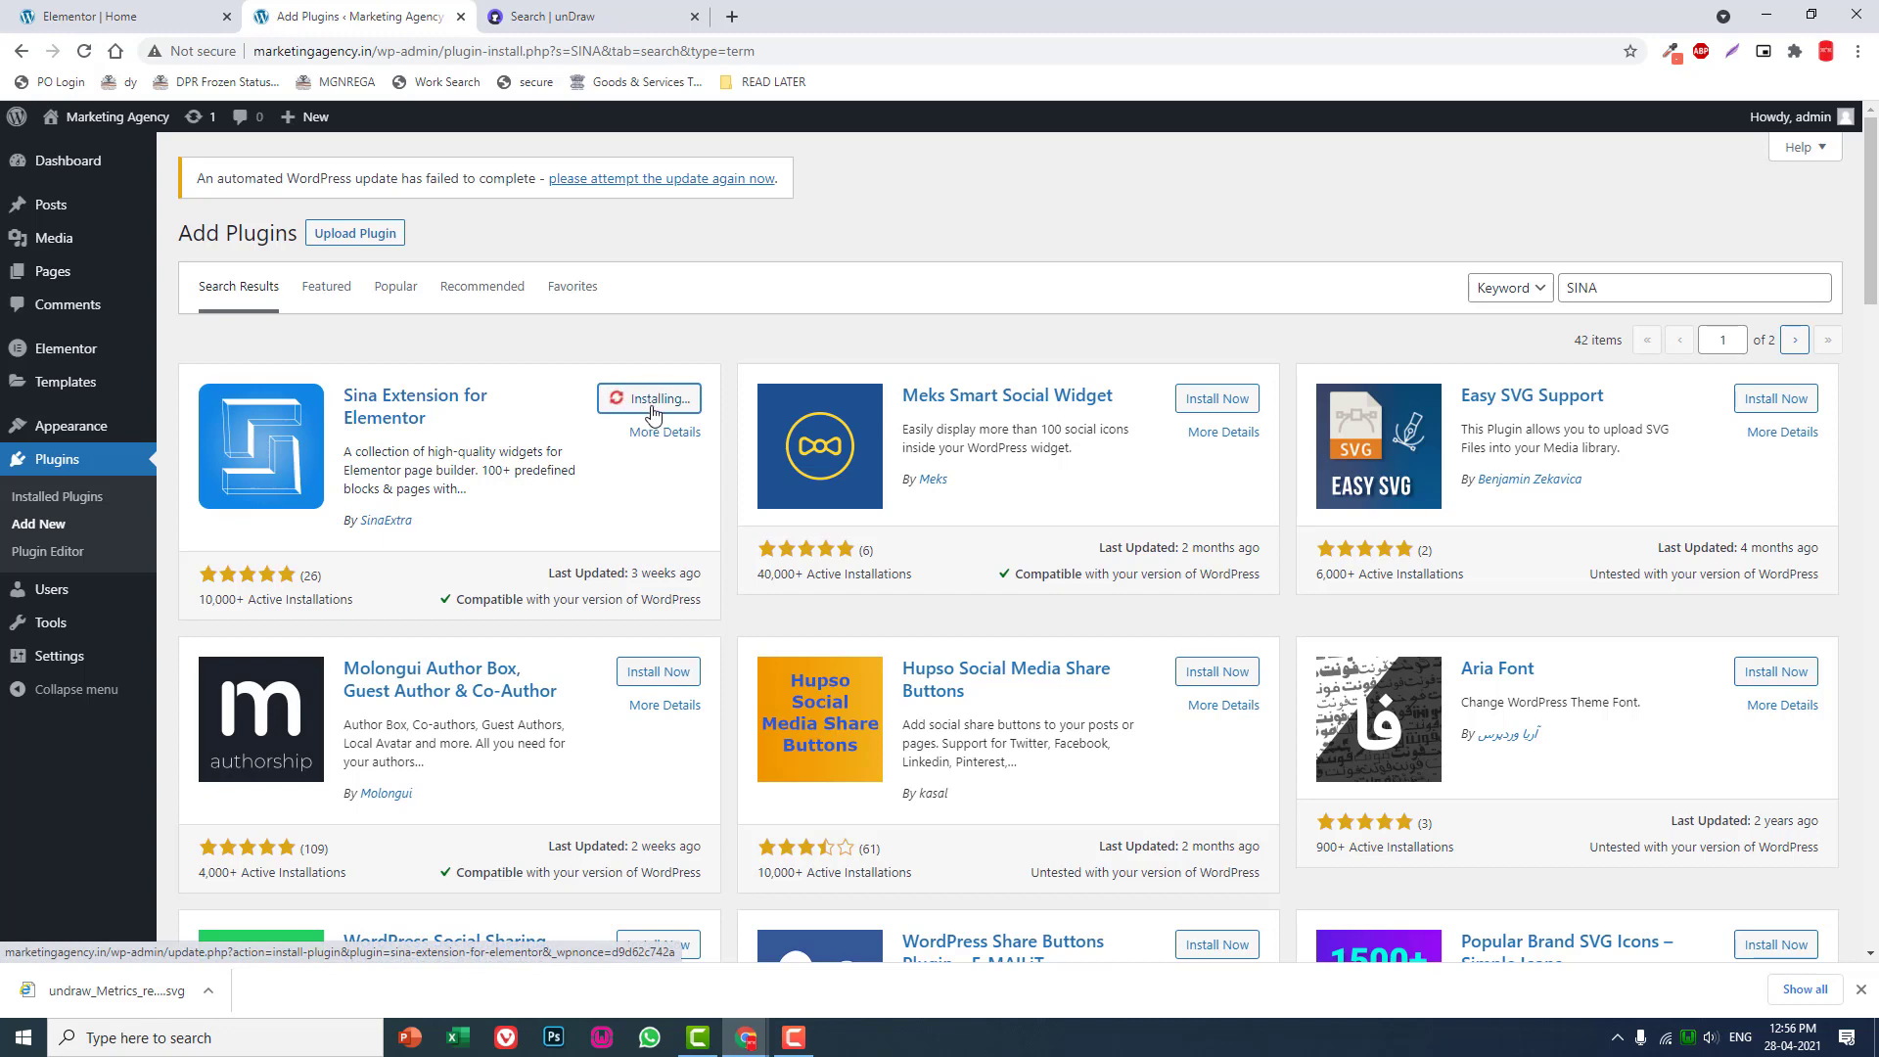
scroll(653, 416, "down", 3)
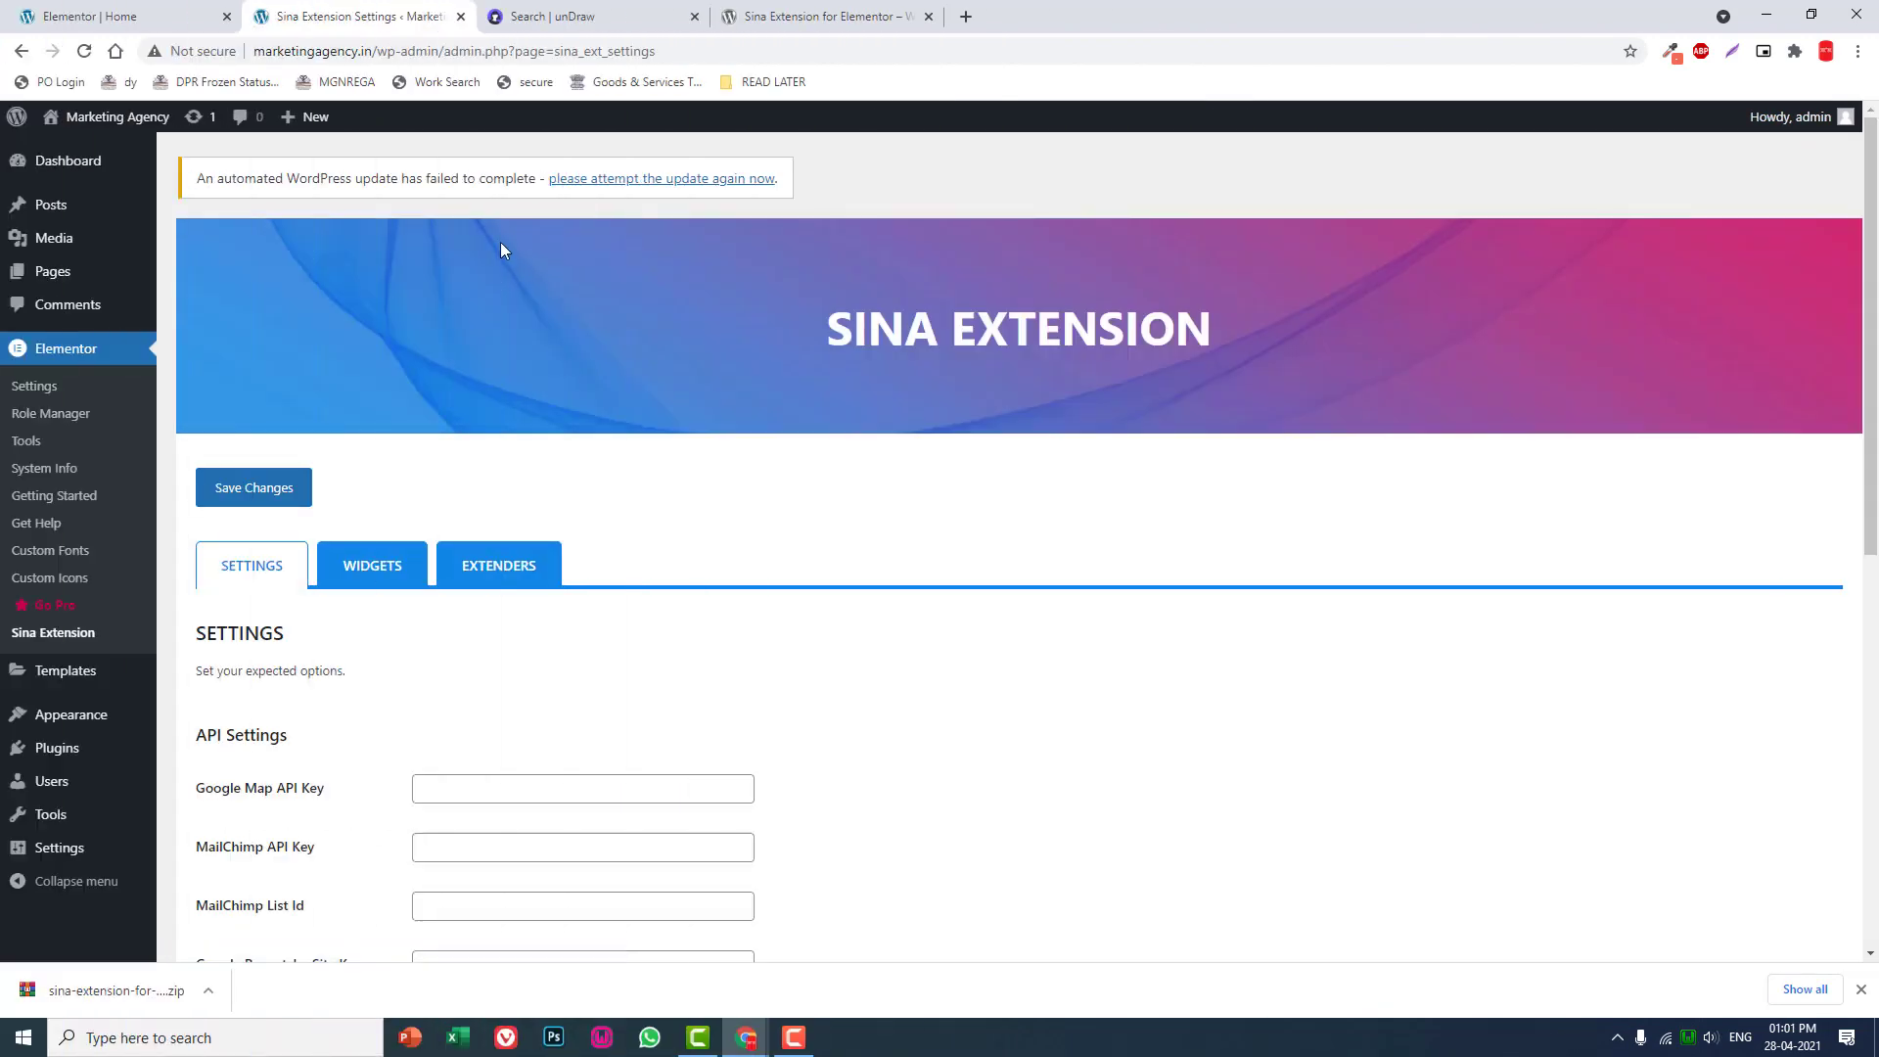
- Reload the editor and place a Sina Review Carousel under the 'What People Say About Us' heading
left_click(115, 15)
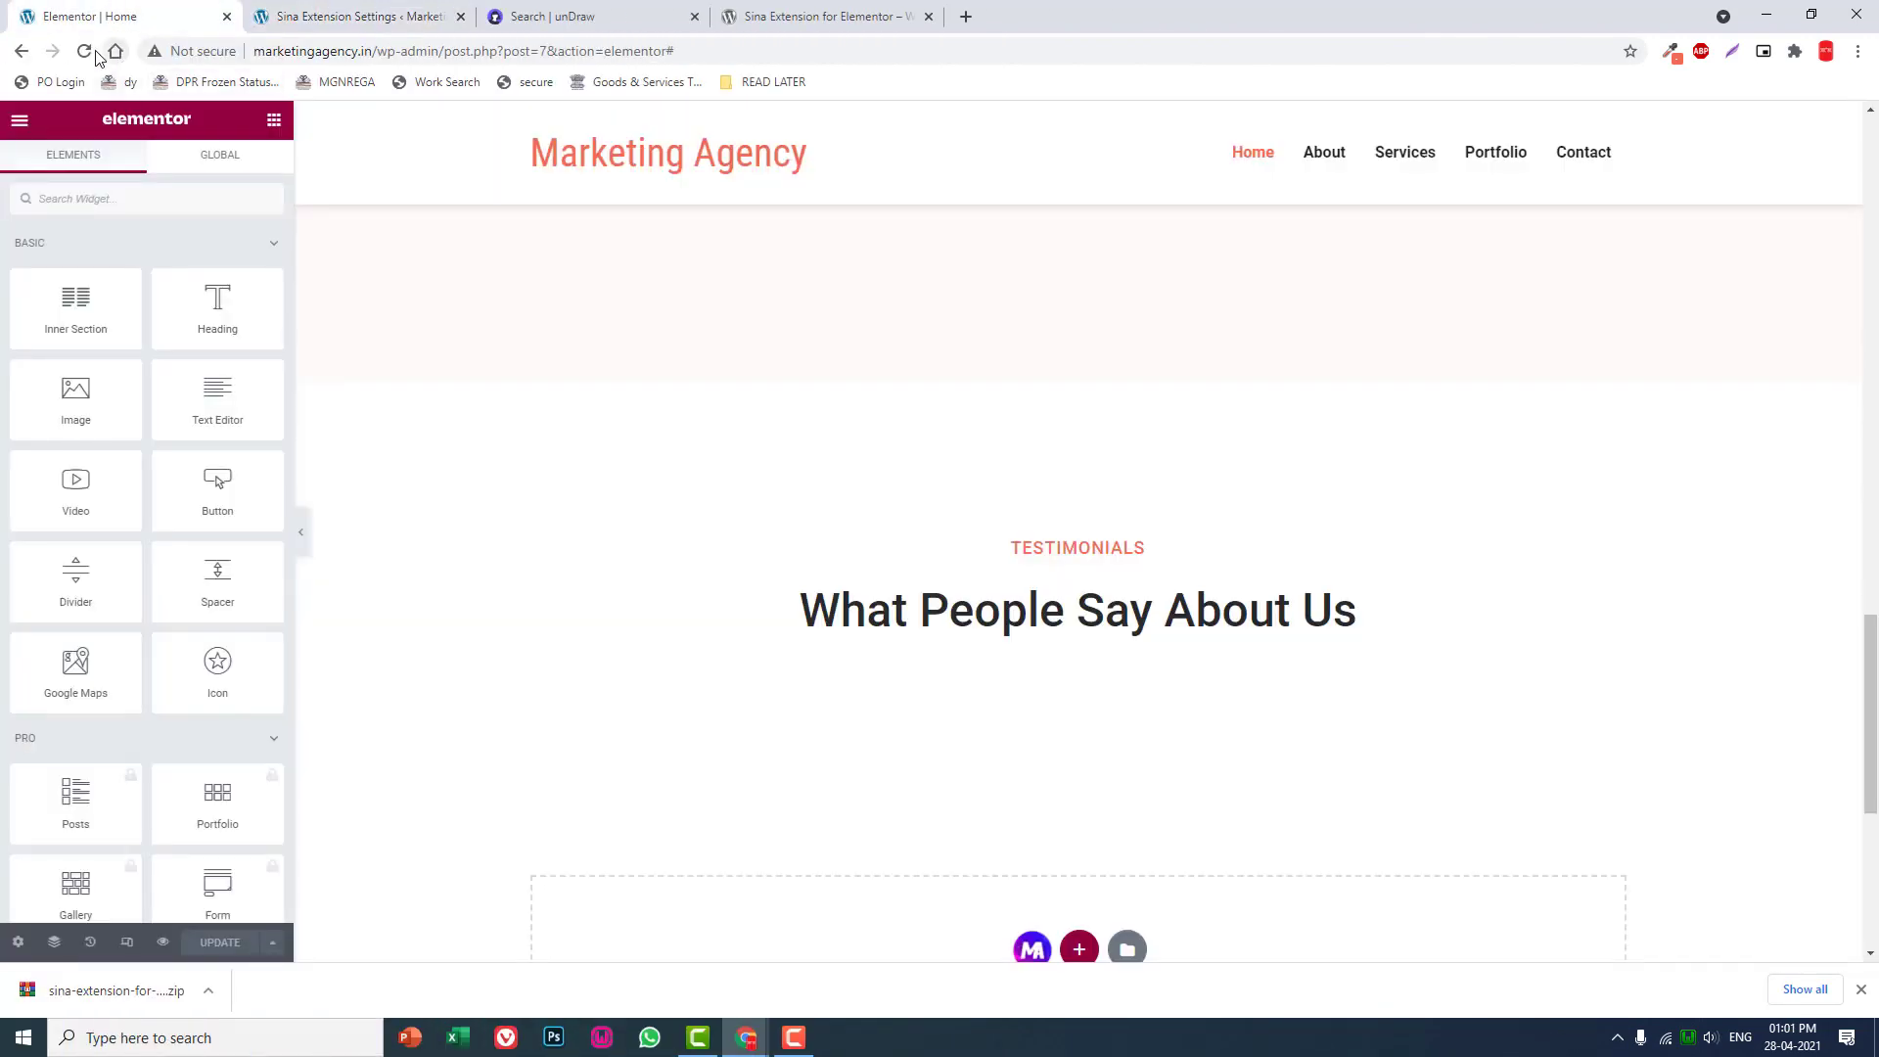
left_click(85, 51)
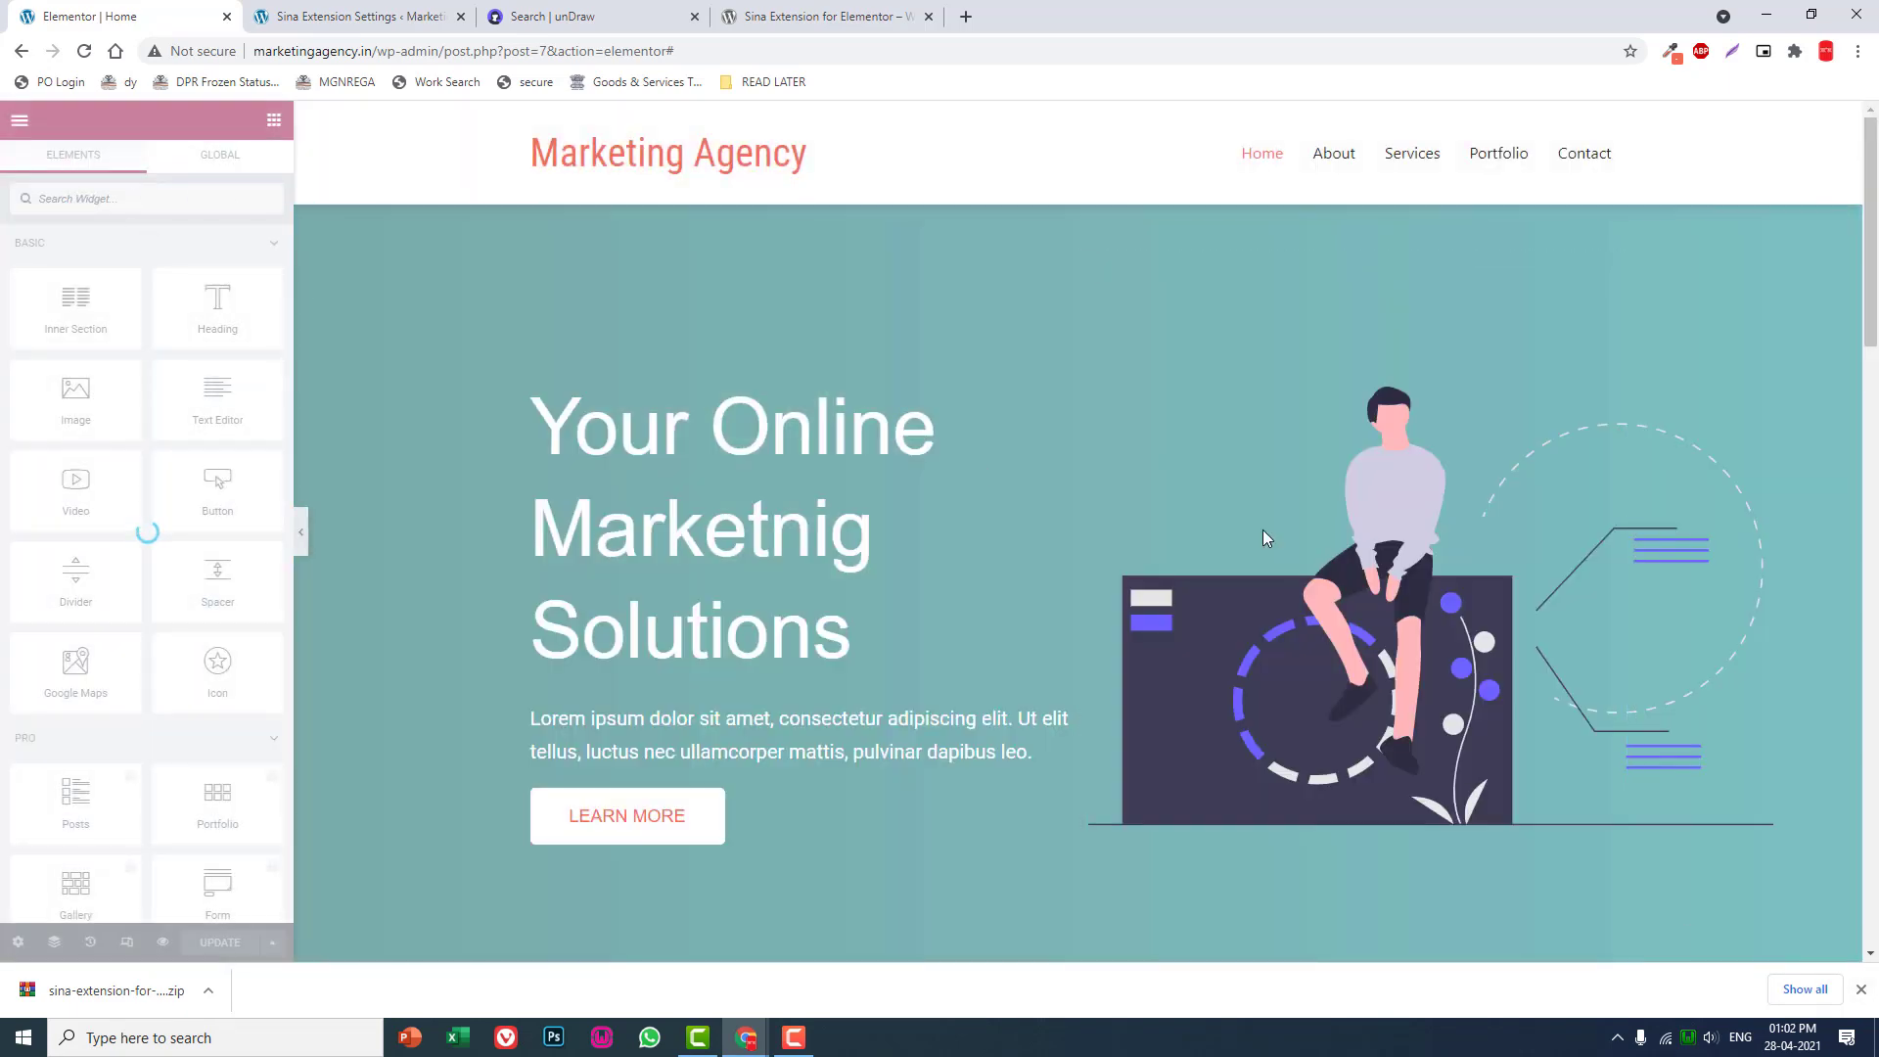
scroll(1262, 530, "down", 3)
scroll(1263, 530, "down", 3)
scroll(1263, 529, "down", 1)
scroll(1260, 528, "down", 3)
scroll(1259, 529, "up", 3)
scroll(1260, 530, "up", 3)
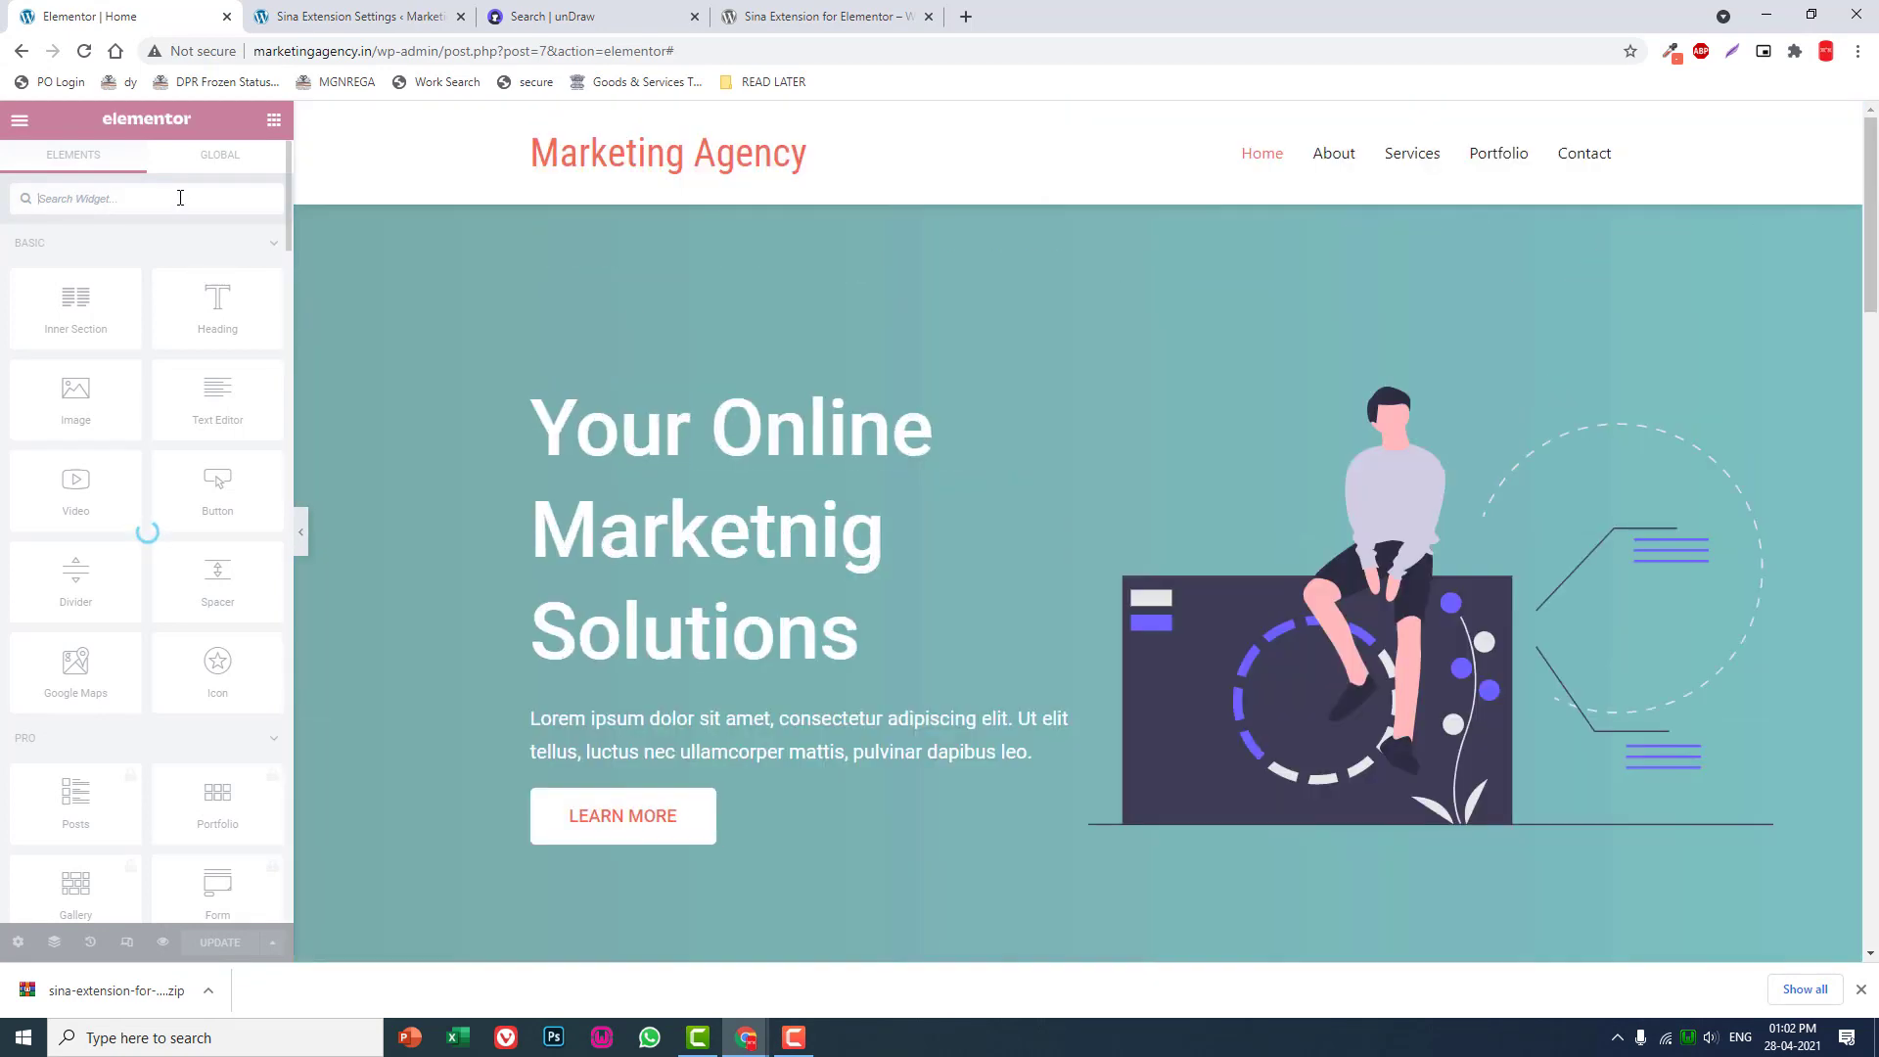
scroll(820, 356, "down", 5)
scroll(823, 359, "down", 5)
scroll(826, 361, "down", 5)
scroll(751, 358, "down", 3)
scroll(751, 358, "up", 1)
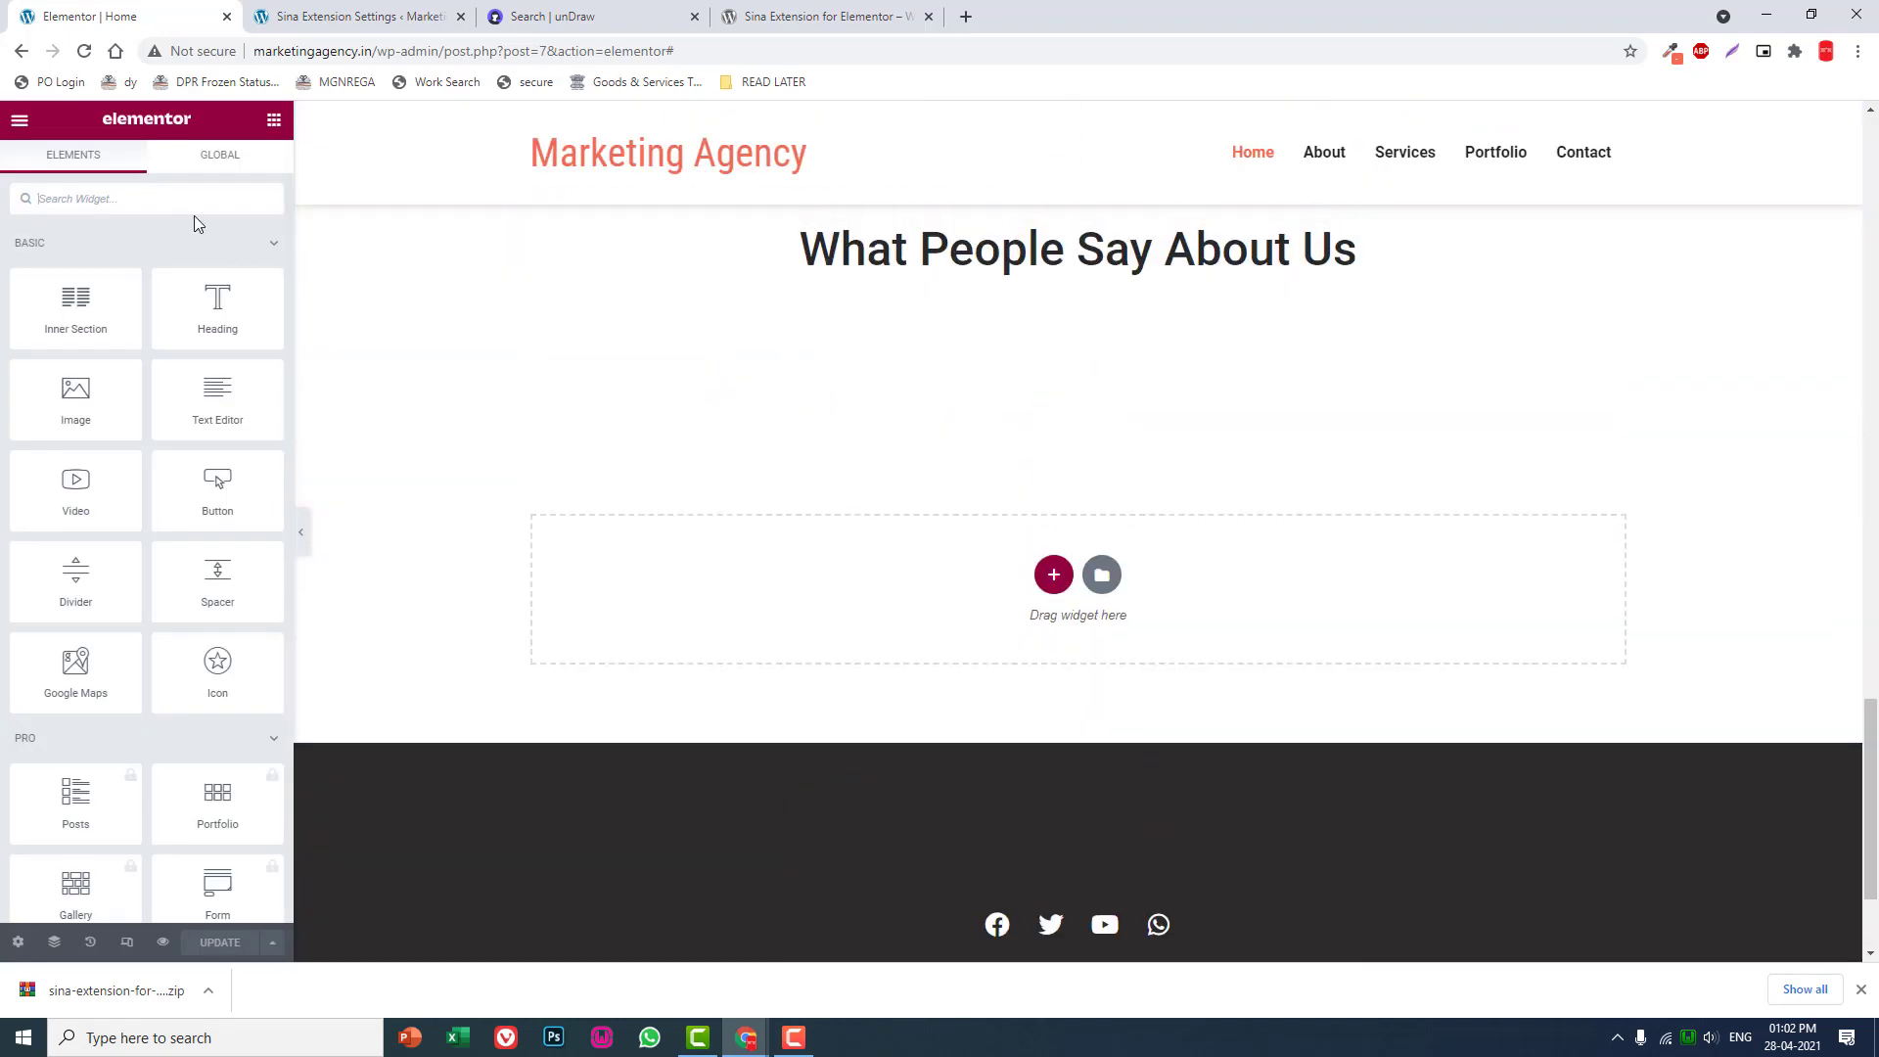
left_click(171, 191)
type("tes")
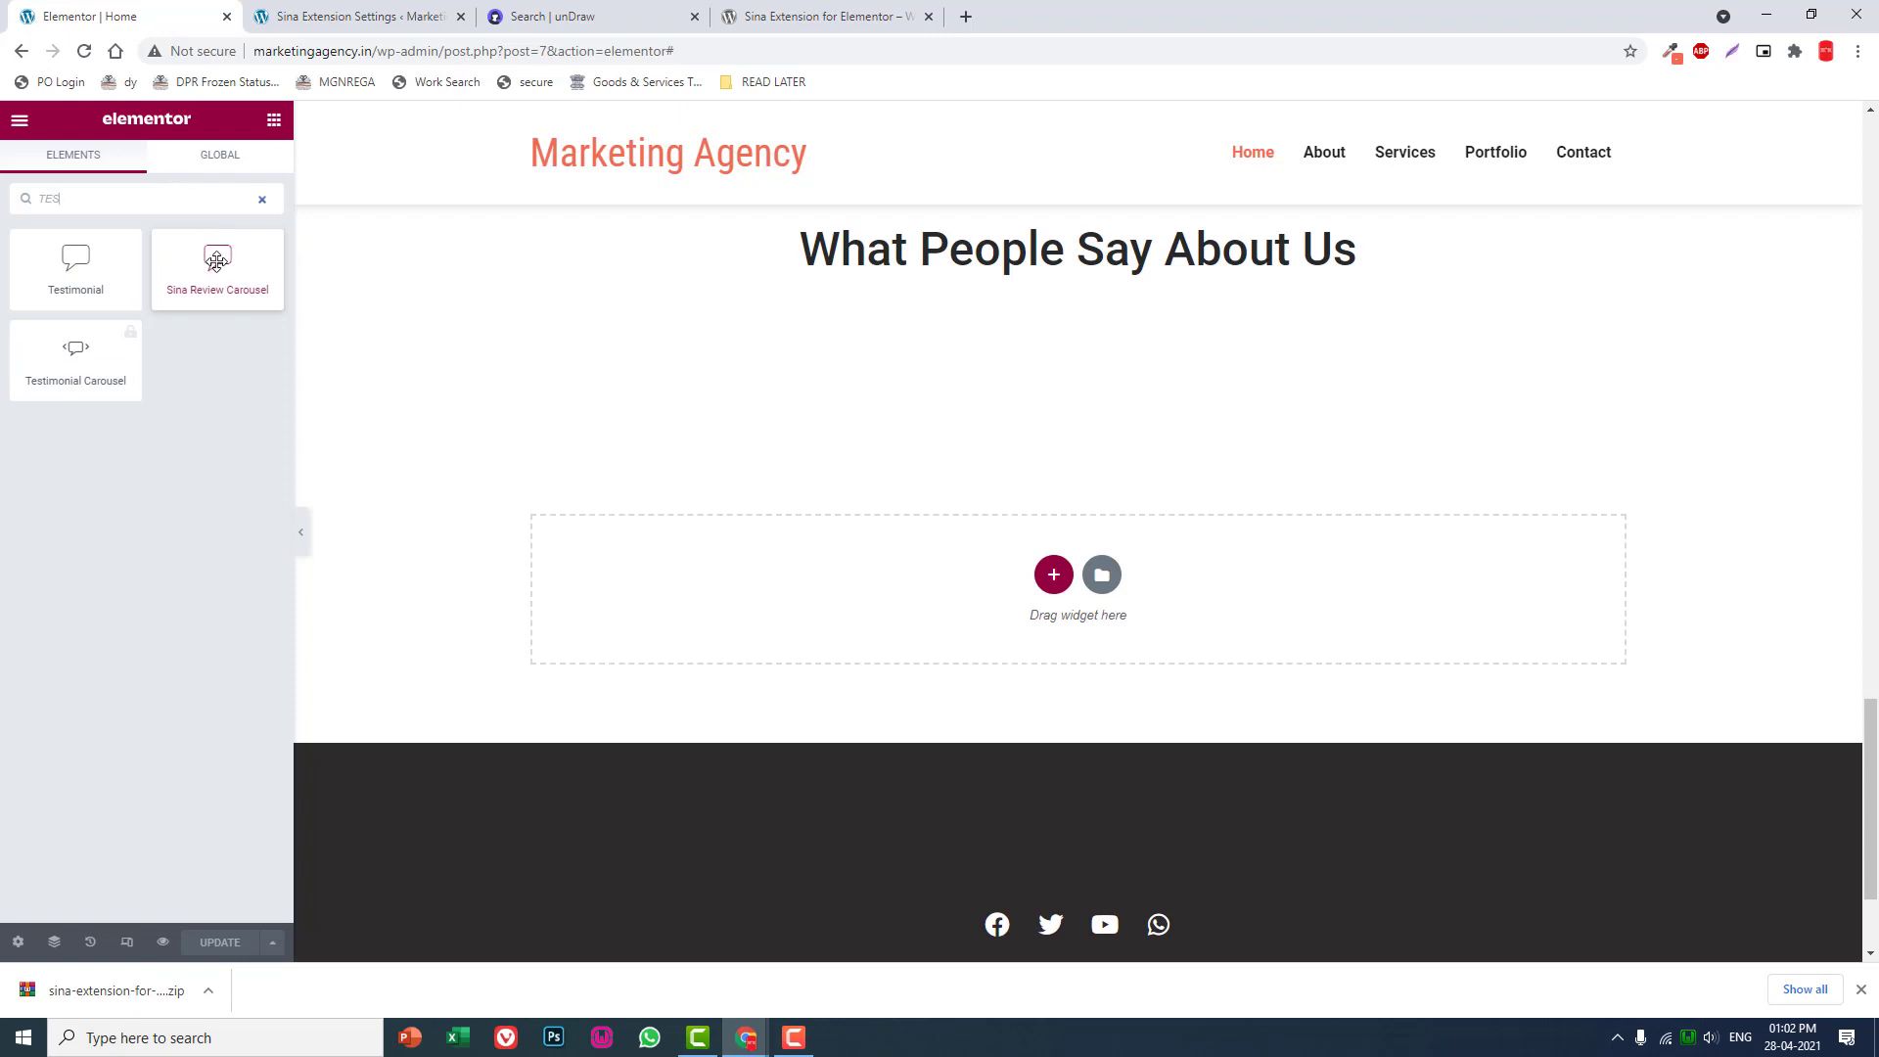
mouse_move(216, 263)
left_mouse_down()
mouse_move(1105, 277)
mouse_move(1093, 256)
left_mouse_up()
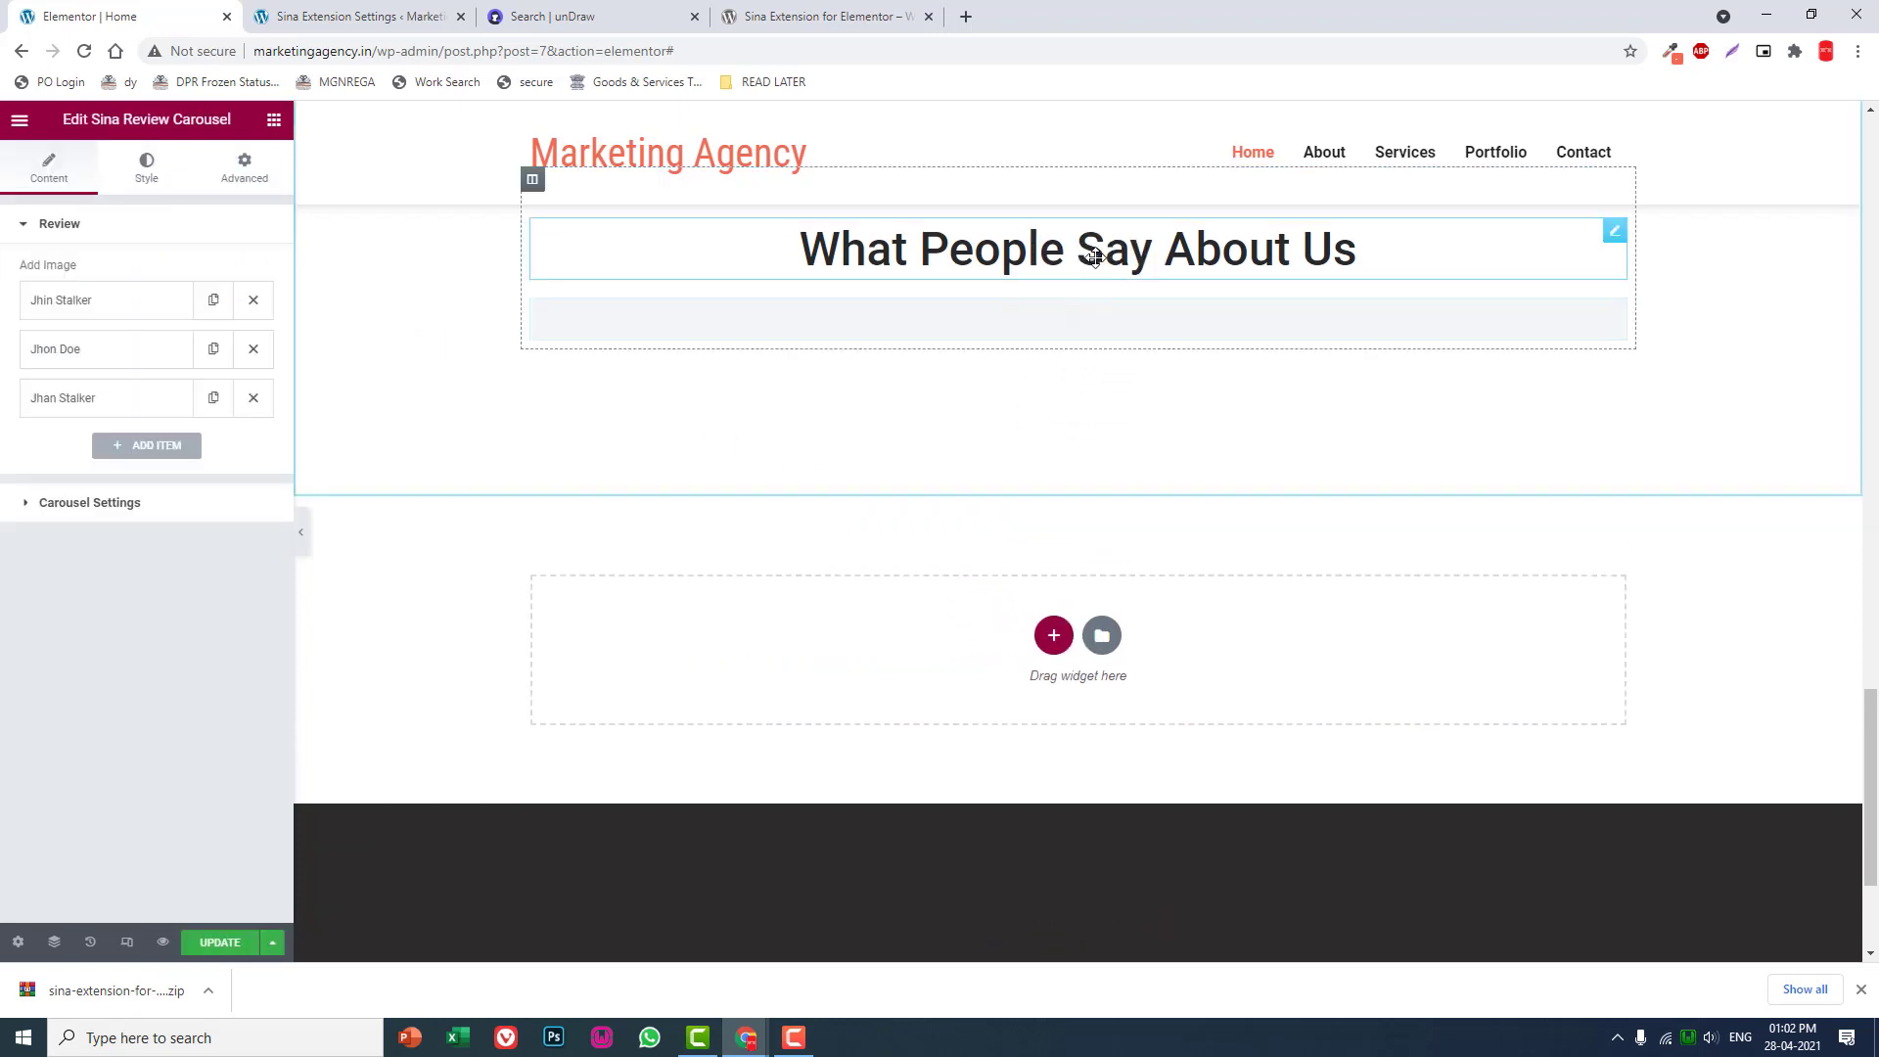
scroll(1197, 550, "up", 1)
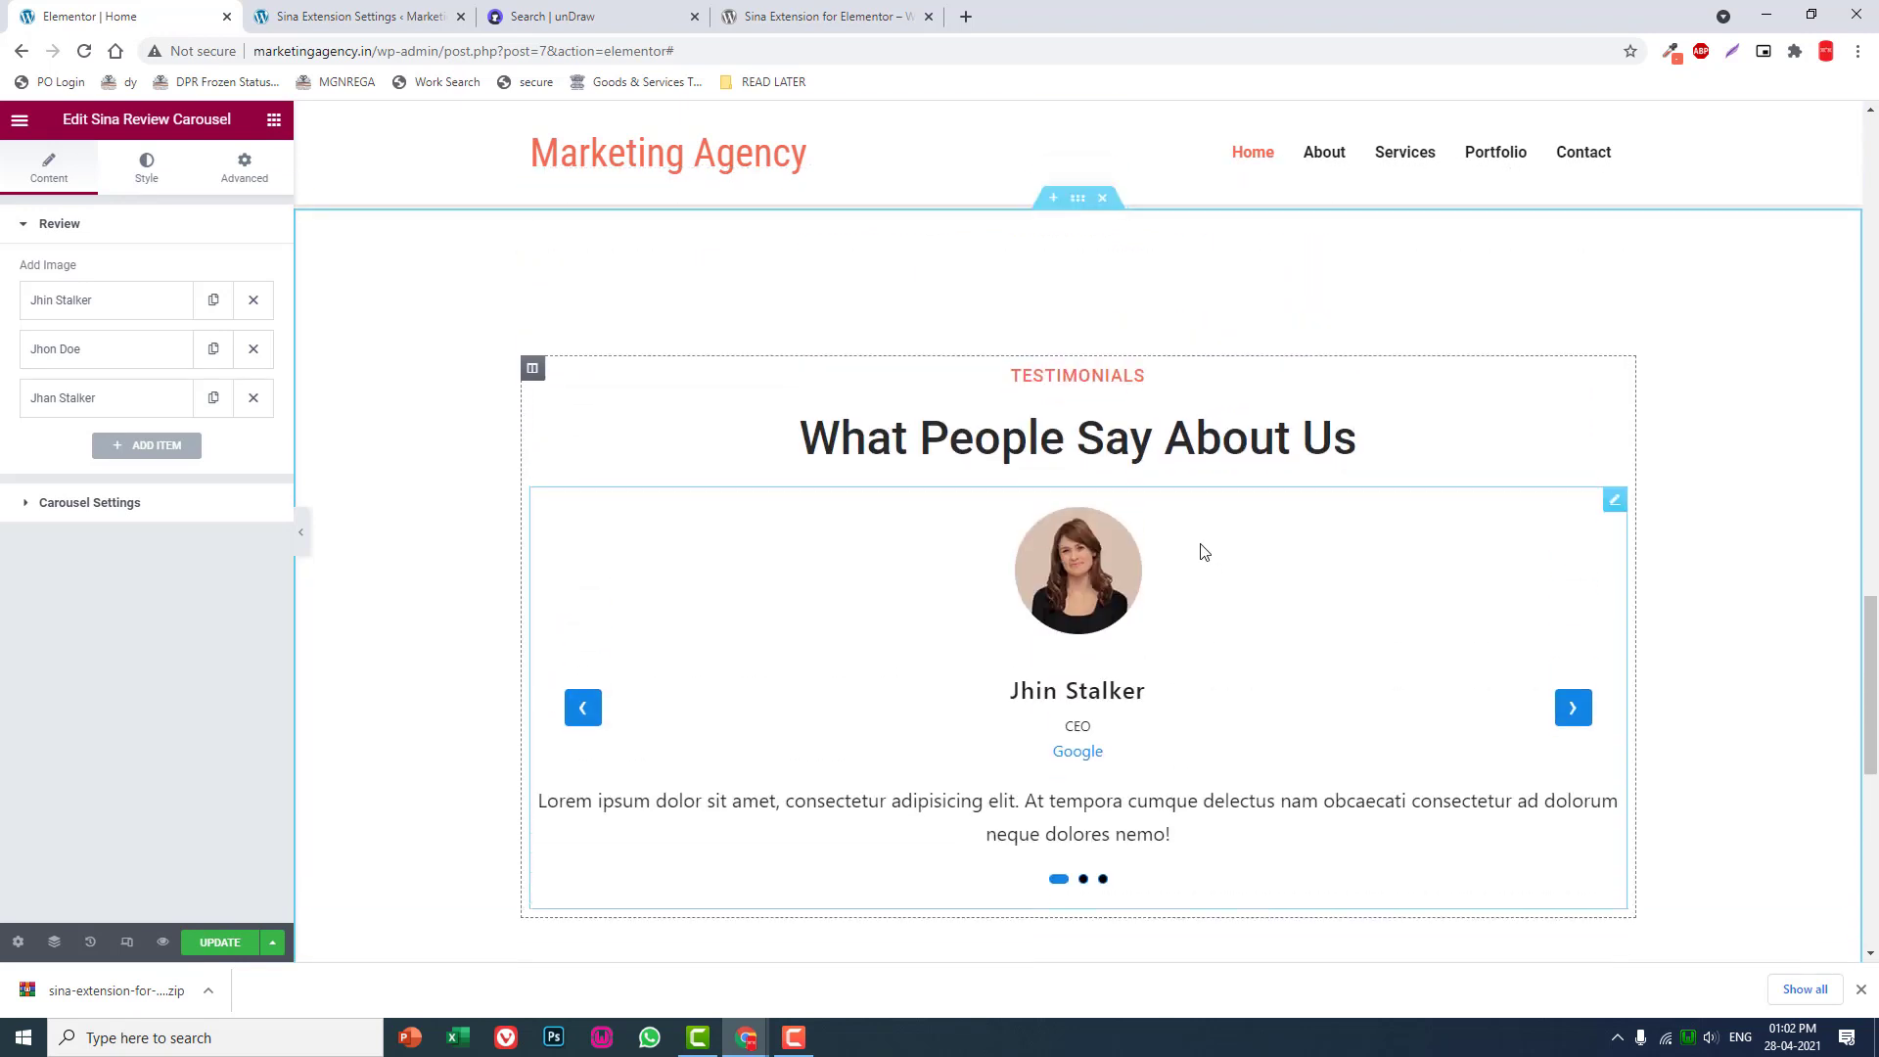
- Give the review carousel a 50 px top margin in its Advanced spacing settings
left_click(247, 175)
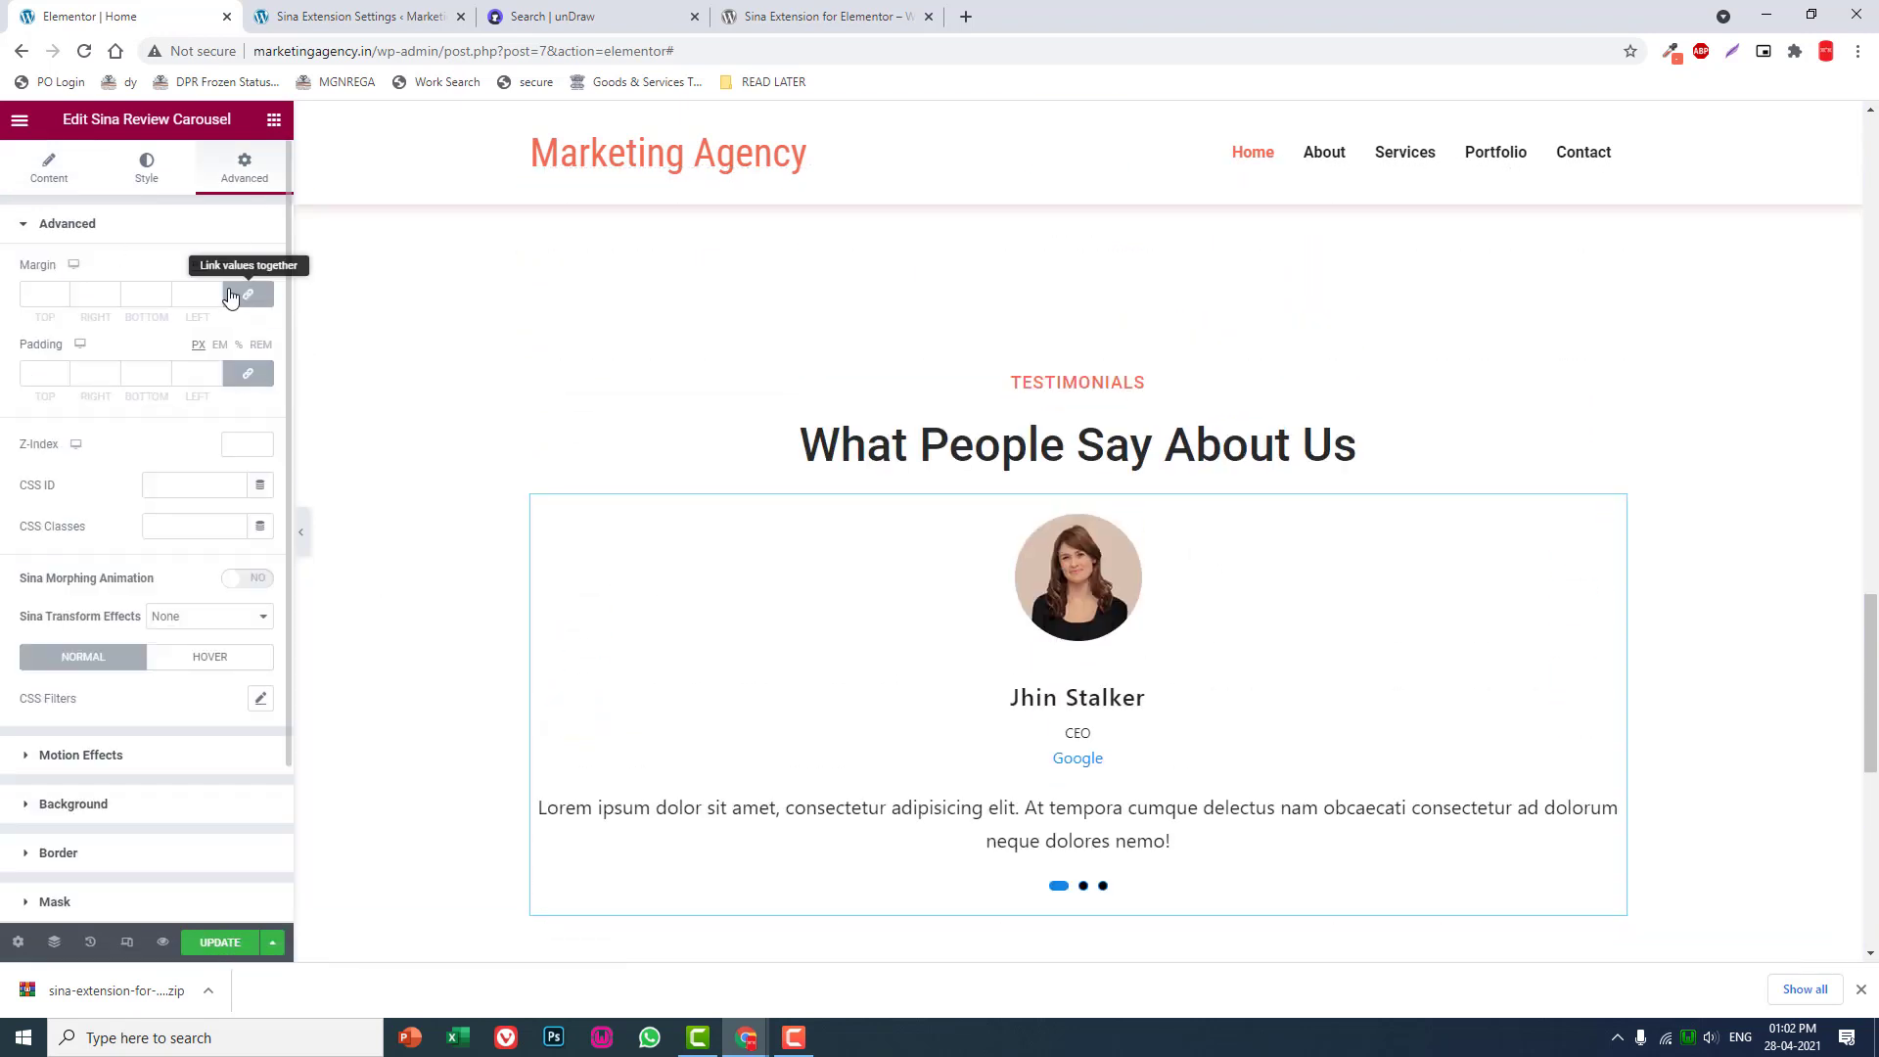
left_click(40, 292)
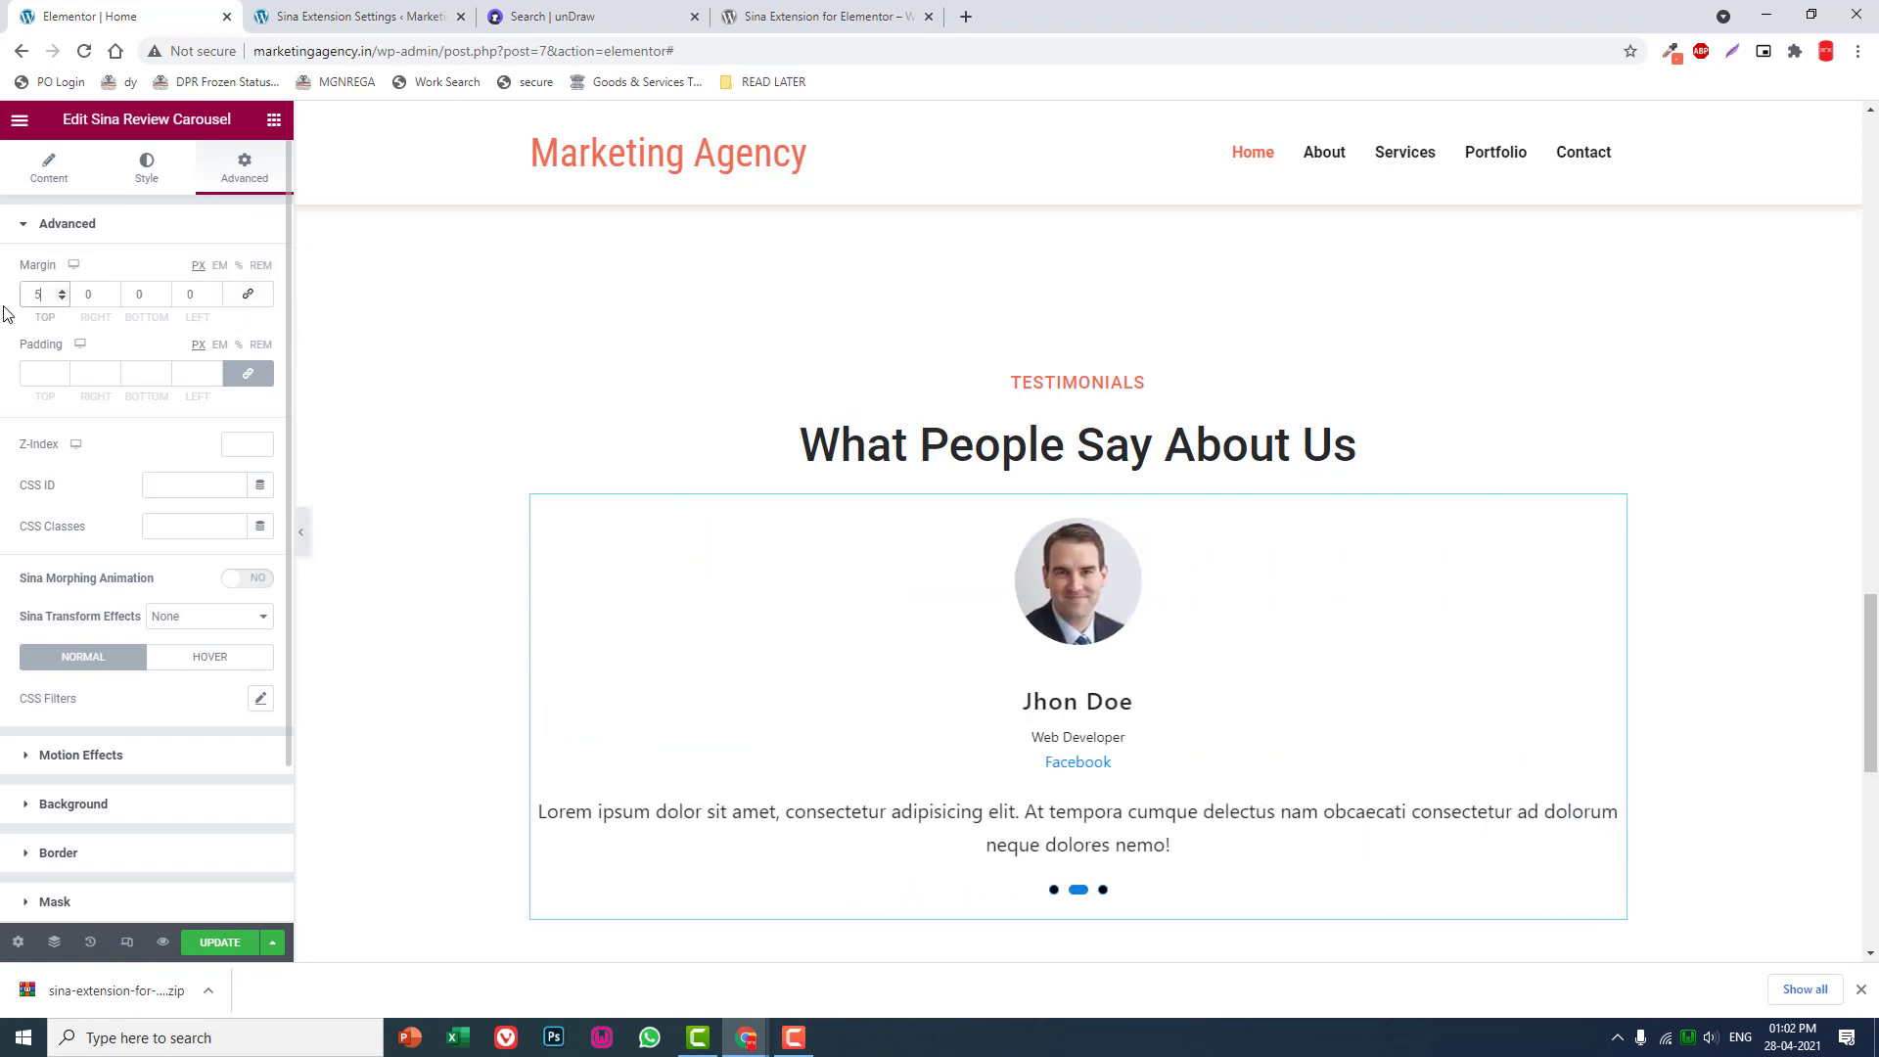
type("50")
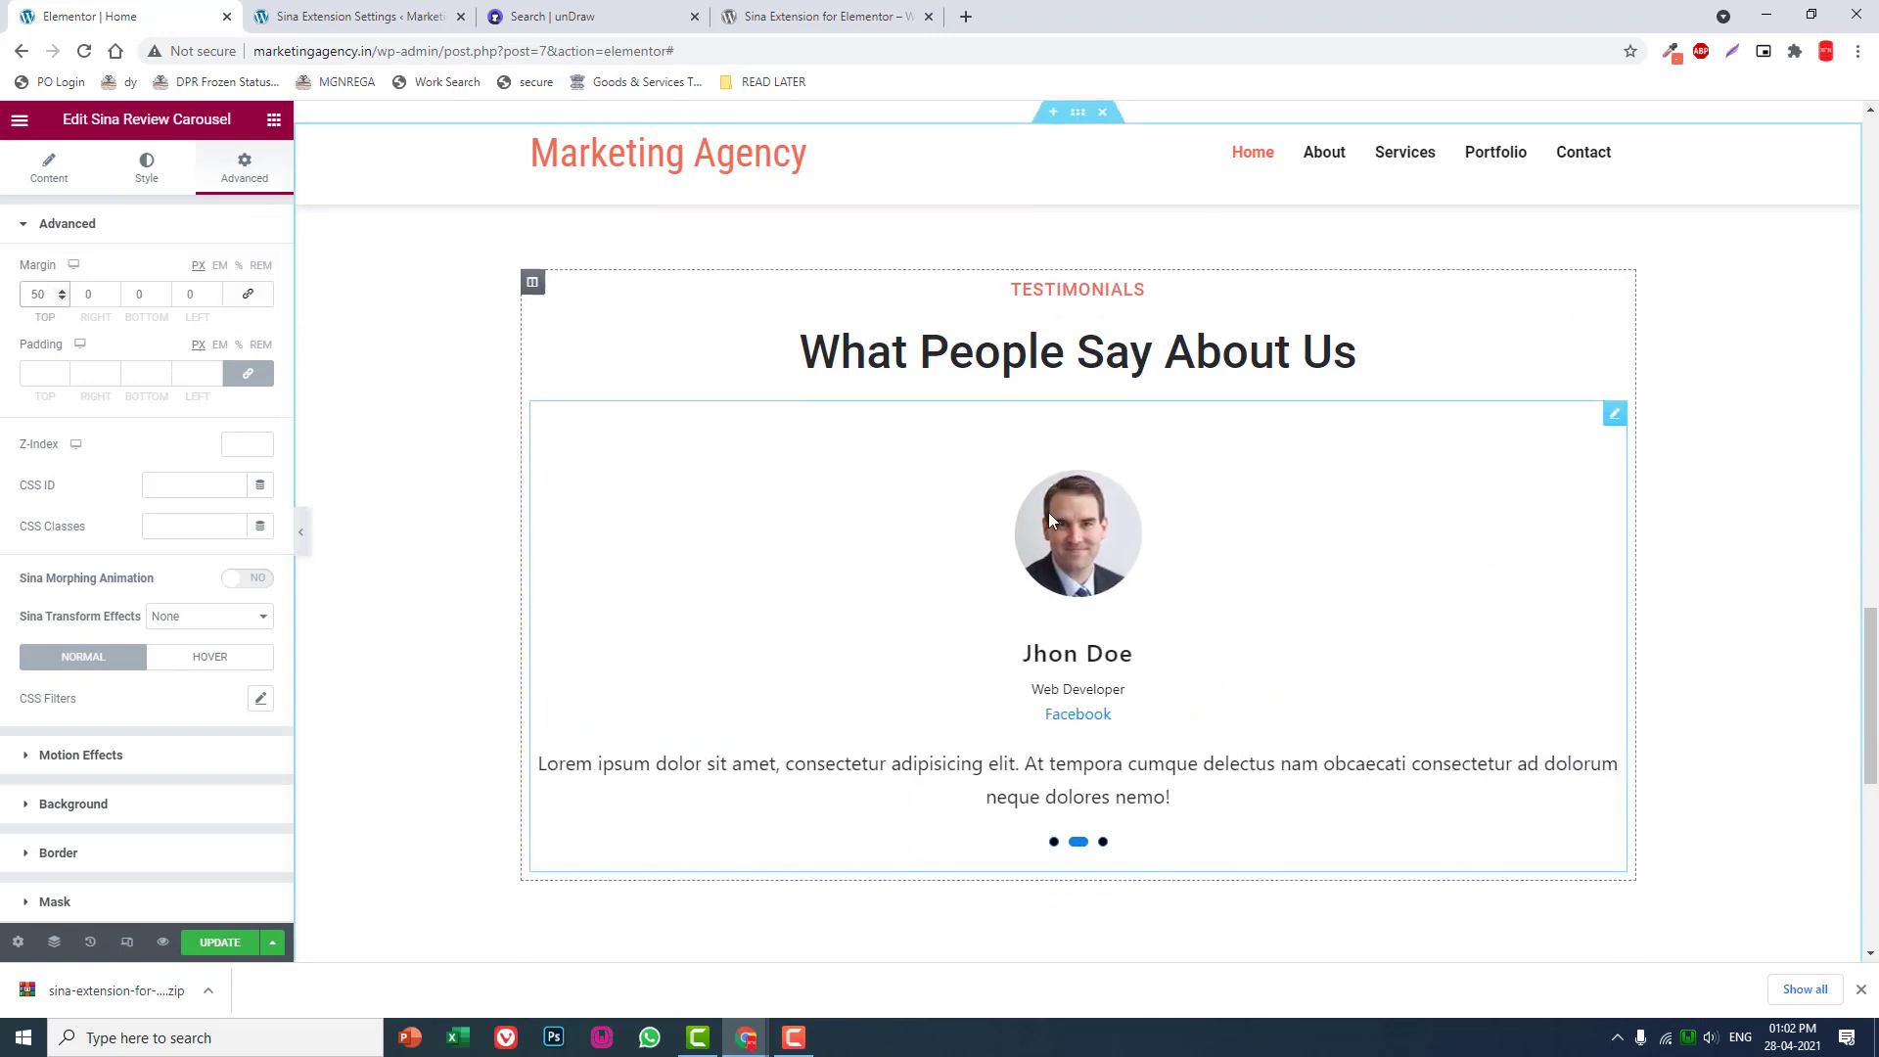
- Colour the carousel's company text salmon #f06c55, sampled from the site title with the eyedropper
left_click(146, 167)
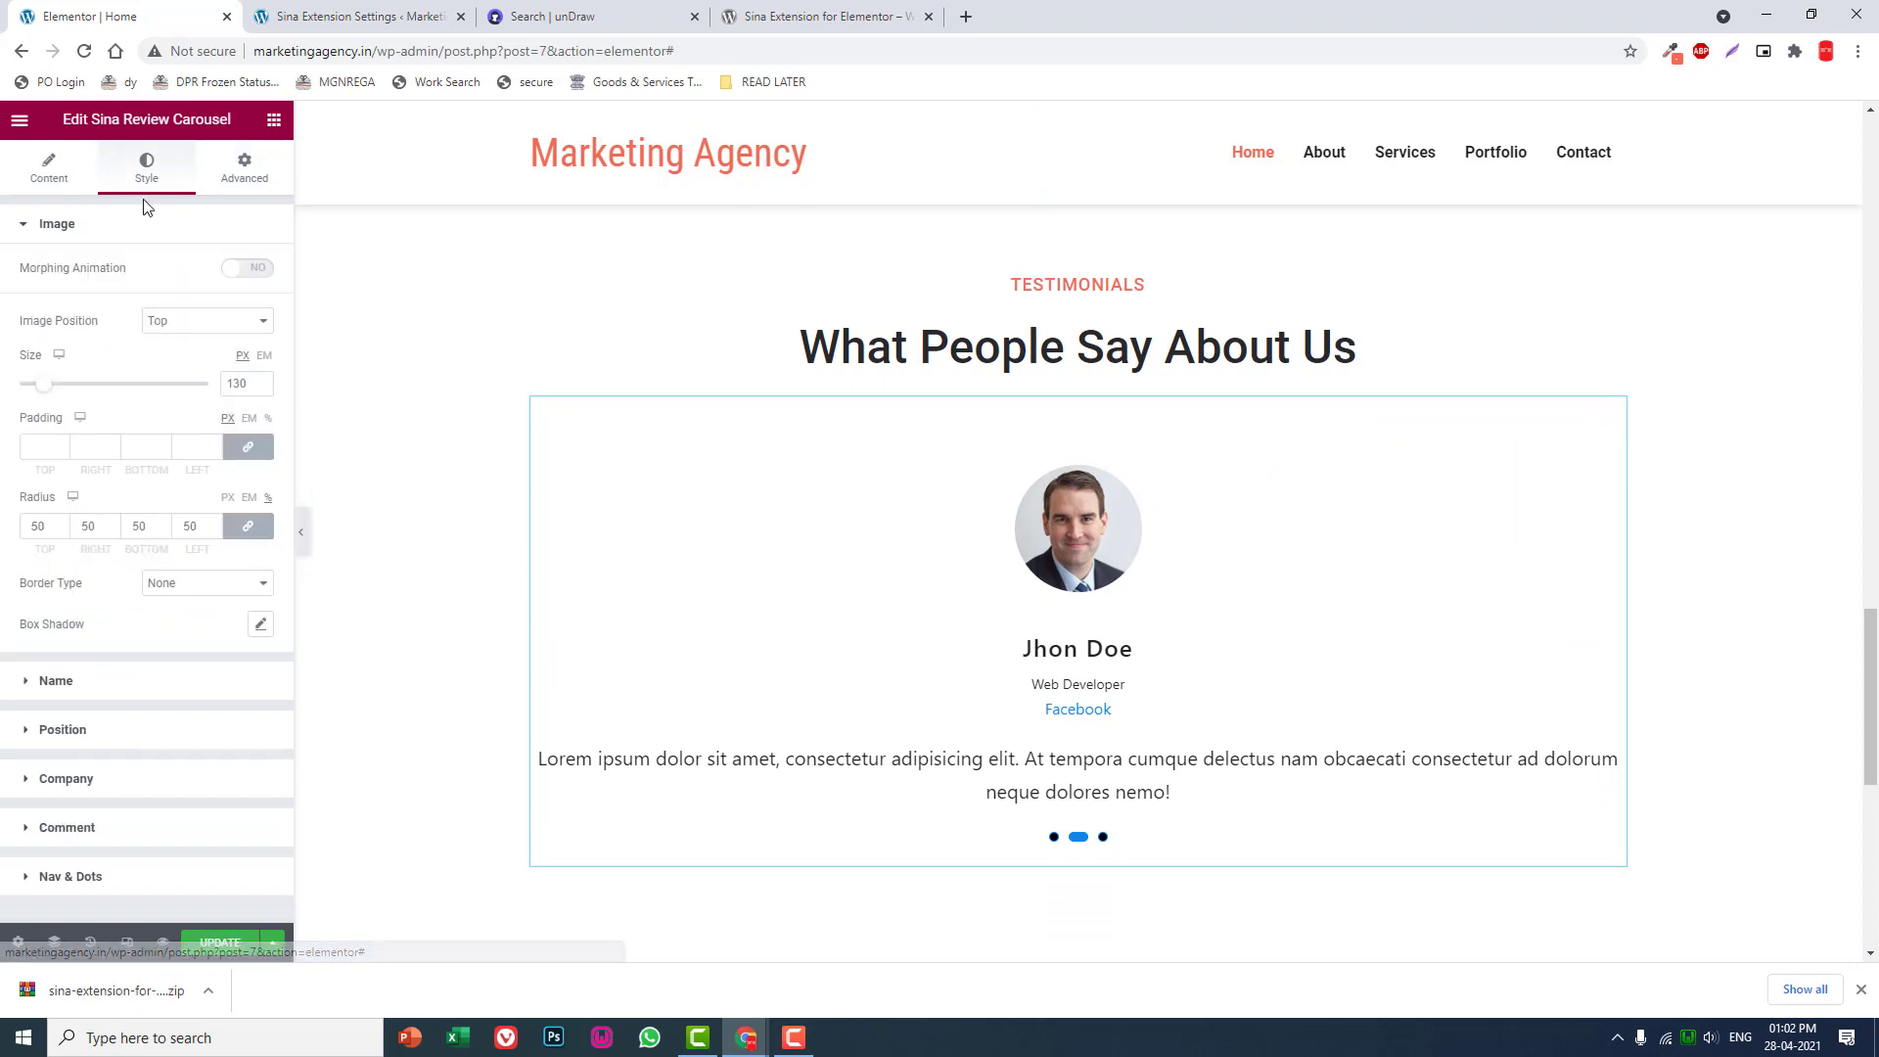
left_click(91, 781)
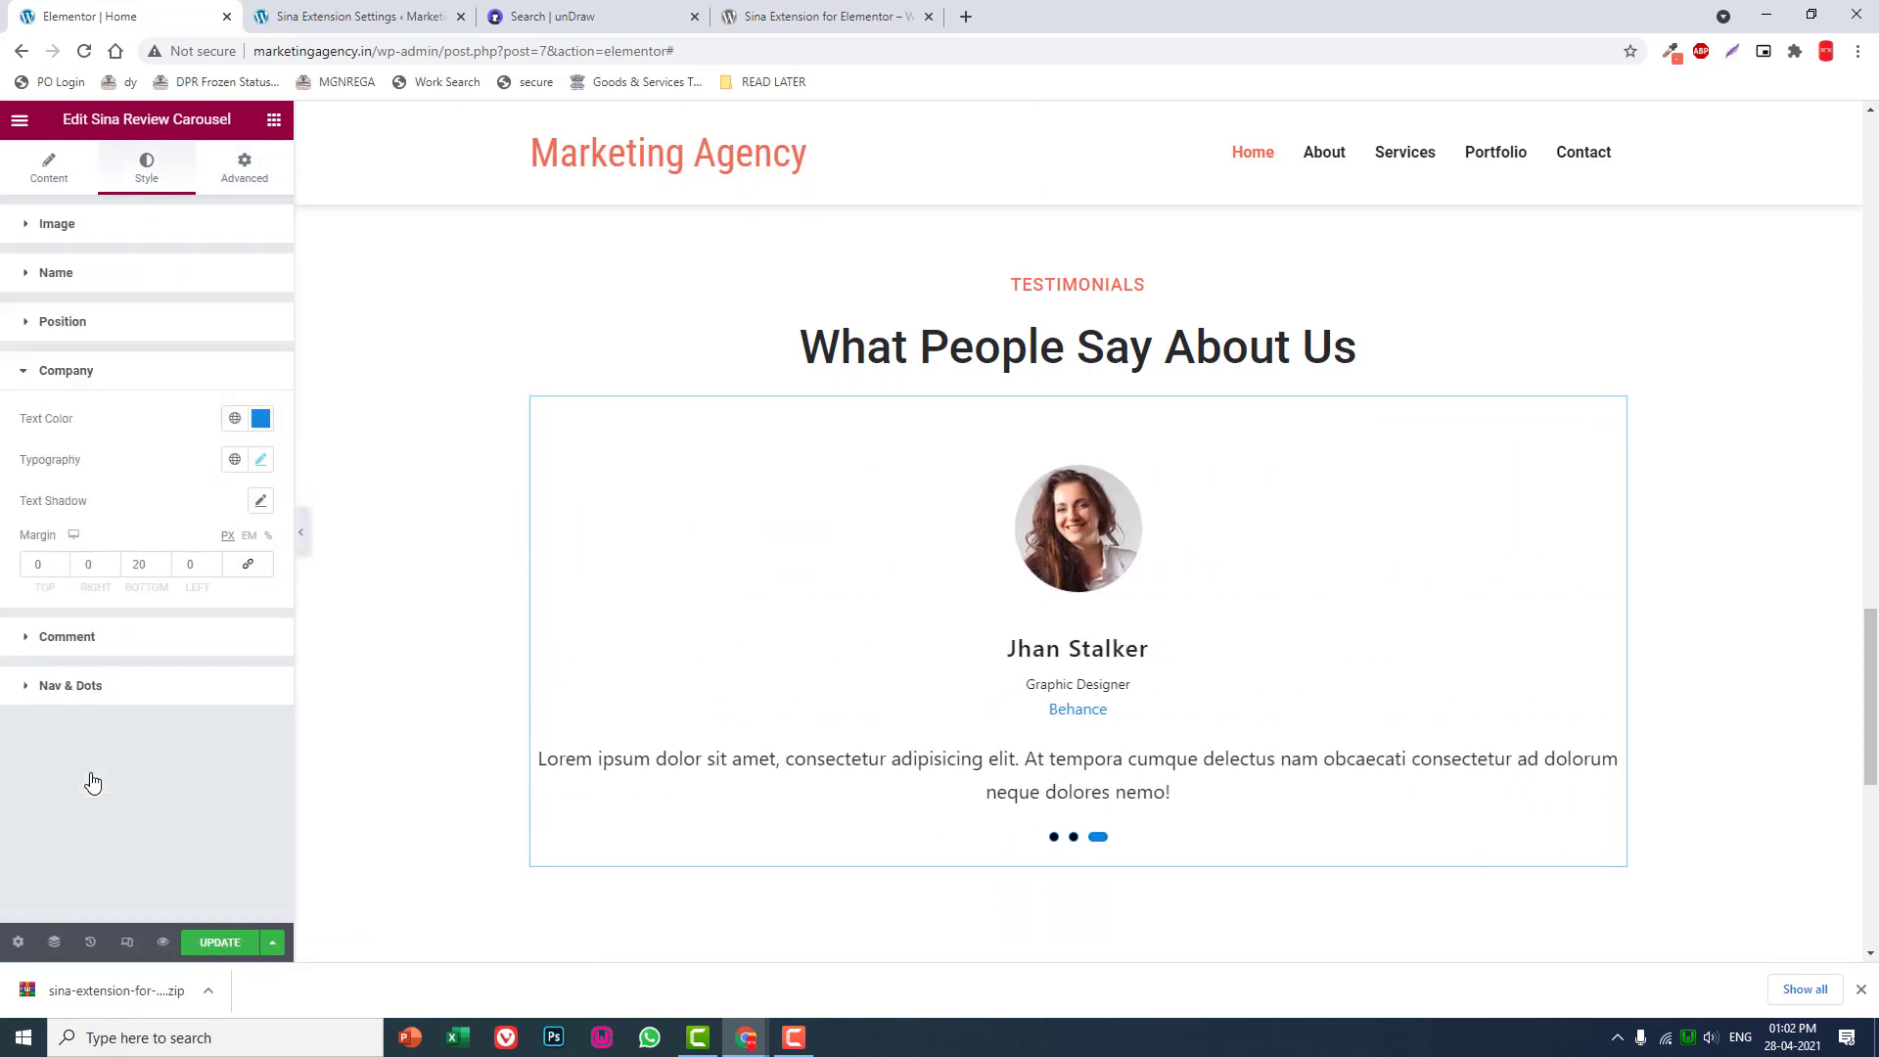
left_click(260, 421)
type("http://marketingagency.in/wp-admin")
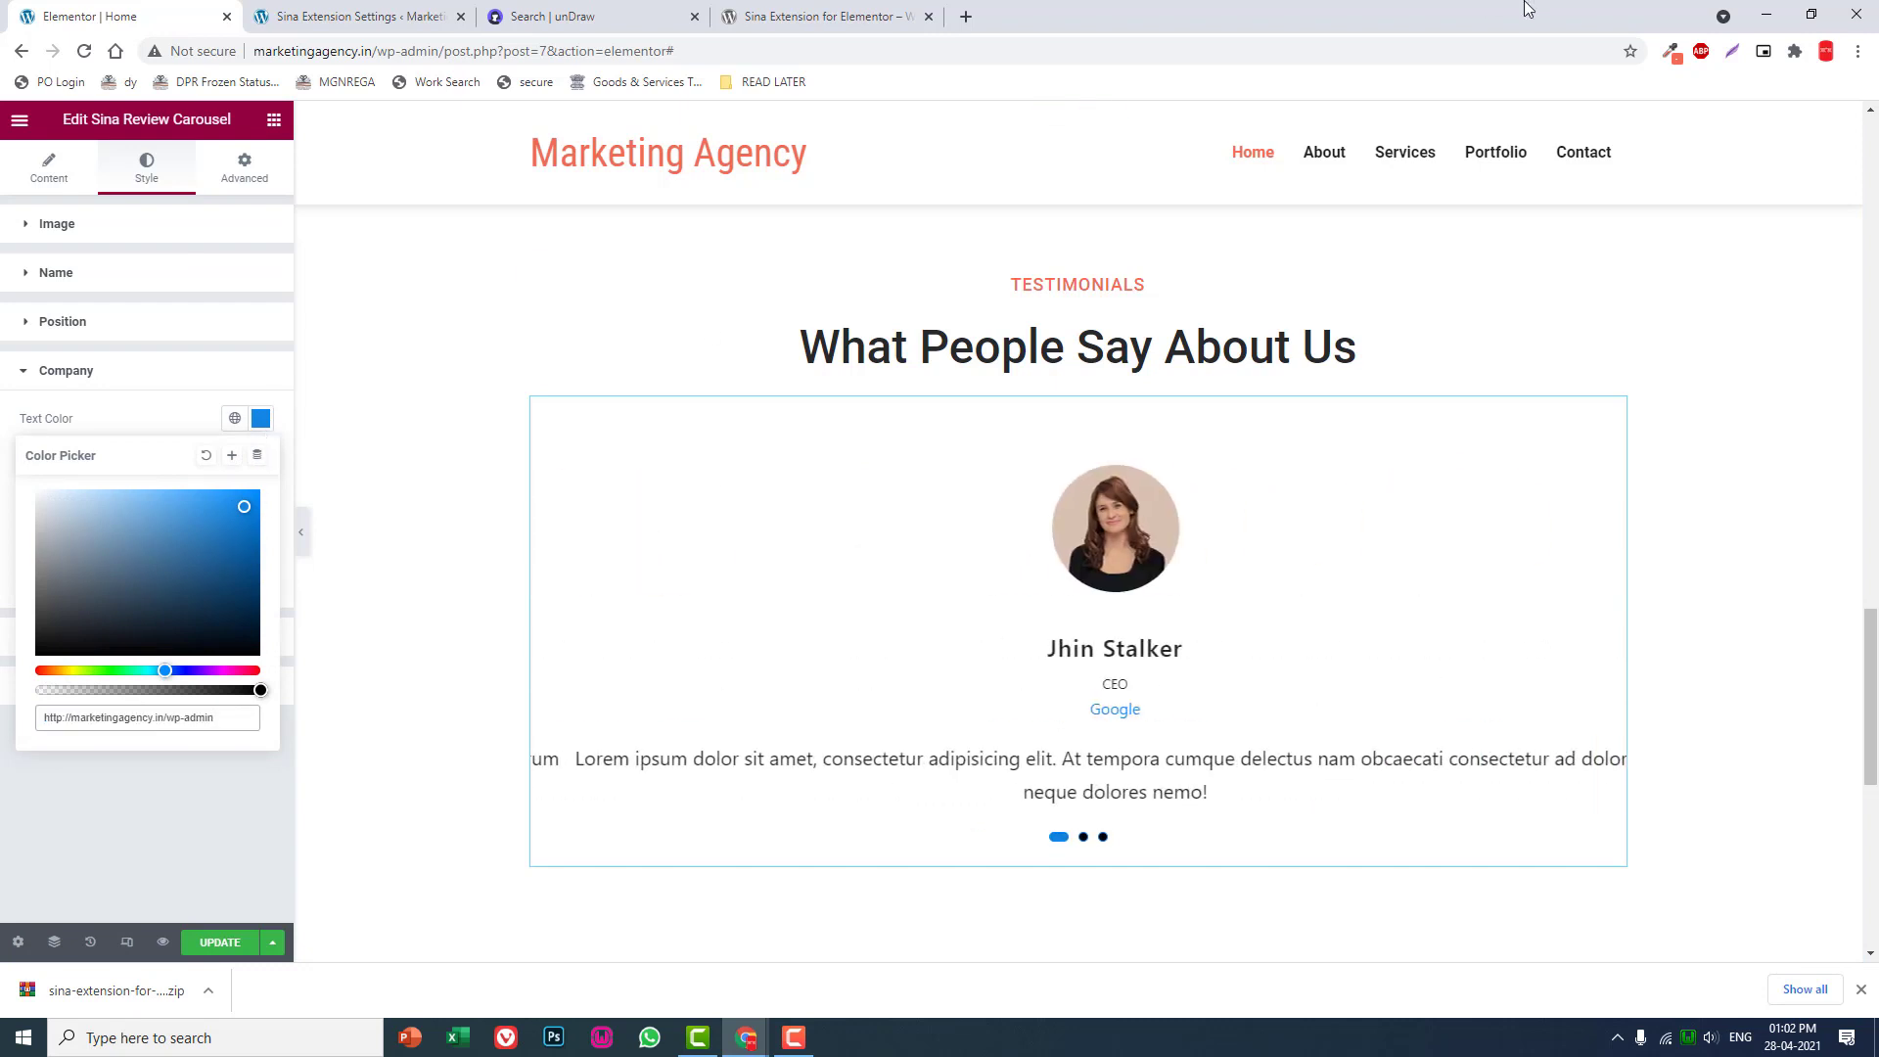
left_click(1669, 51)
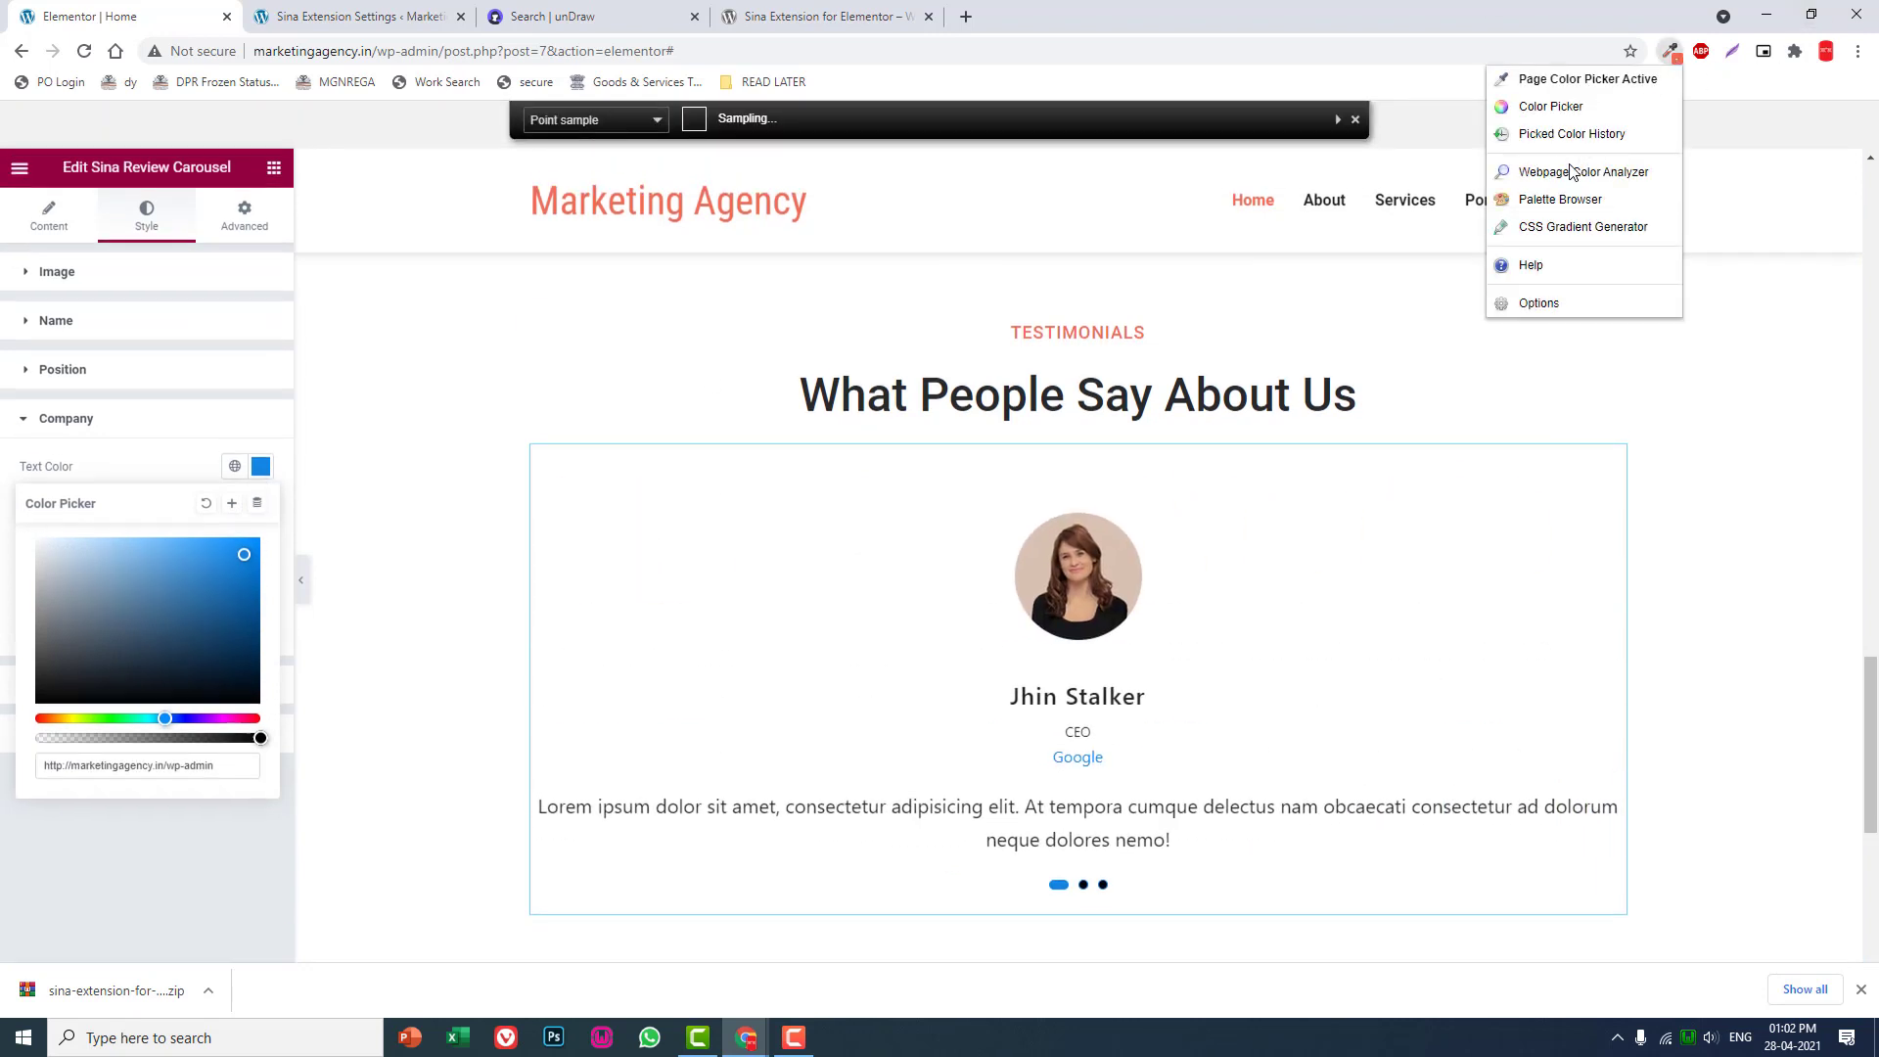
left_click(1569, 144)
left_click(1565, 175)
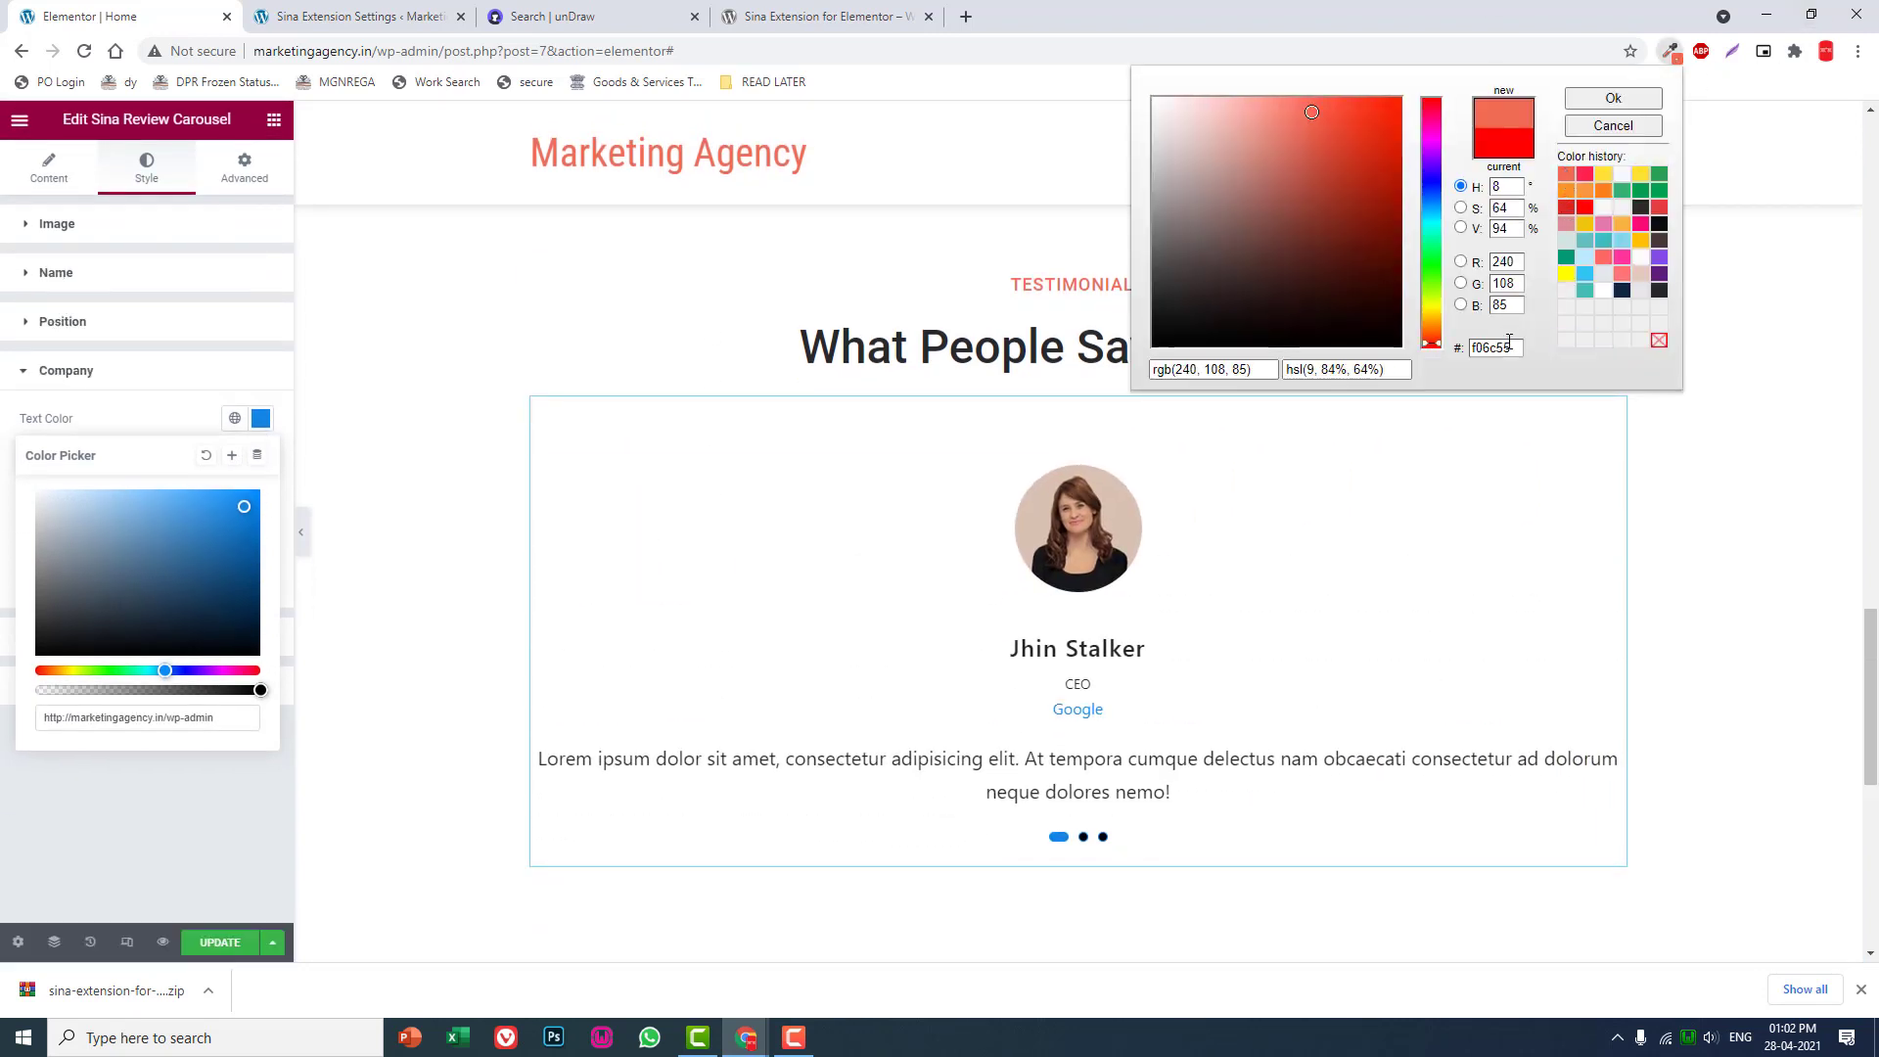
left_click_drag(1534, 358, 1149, 358)
key("ctrl+c")
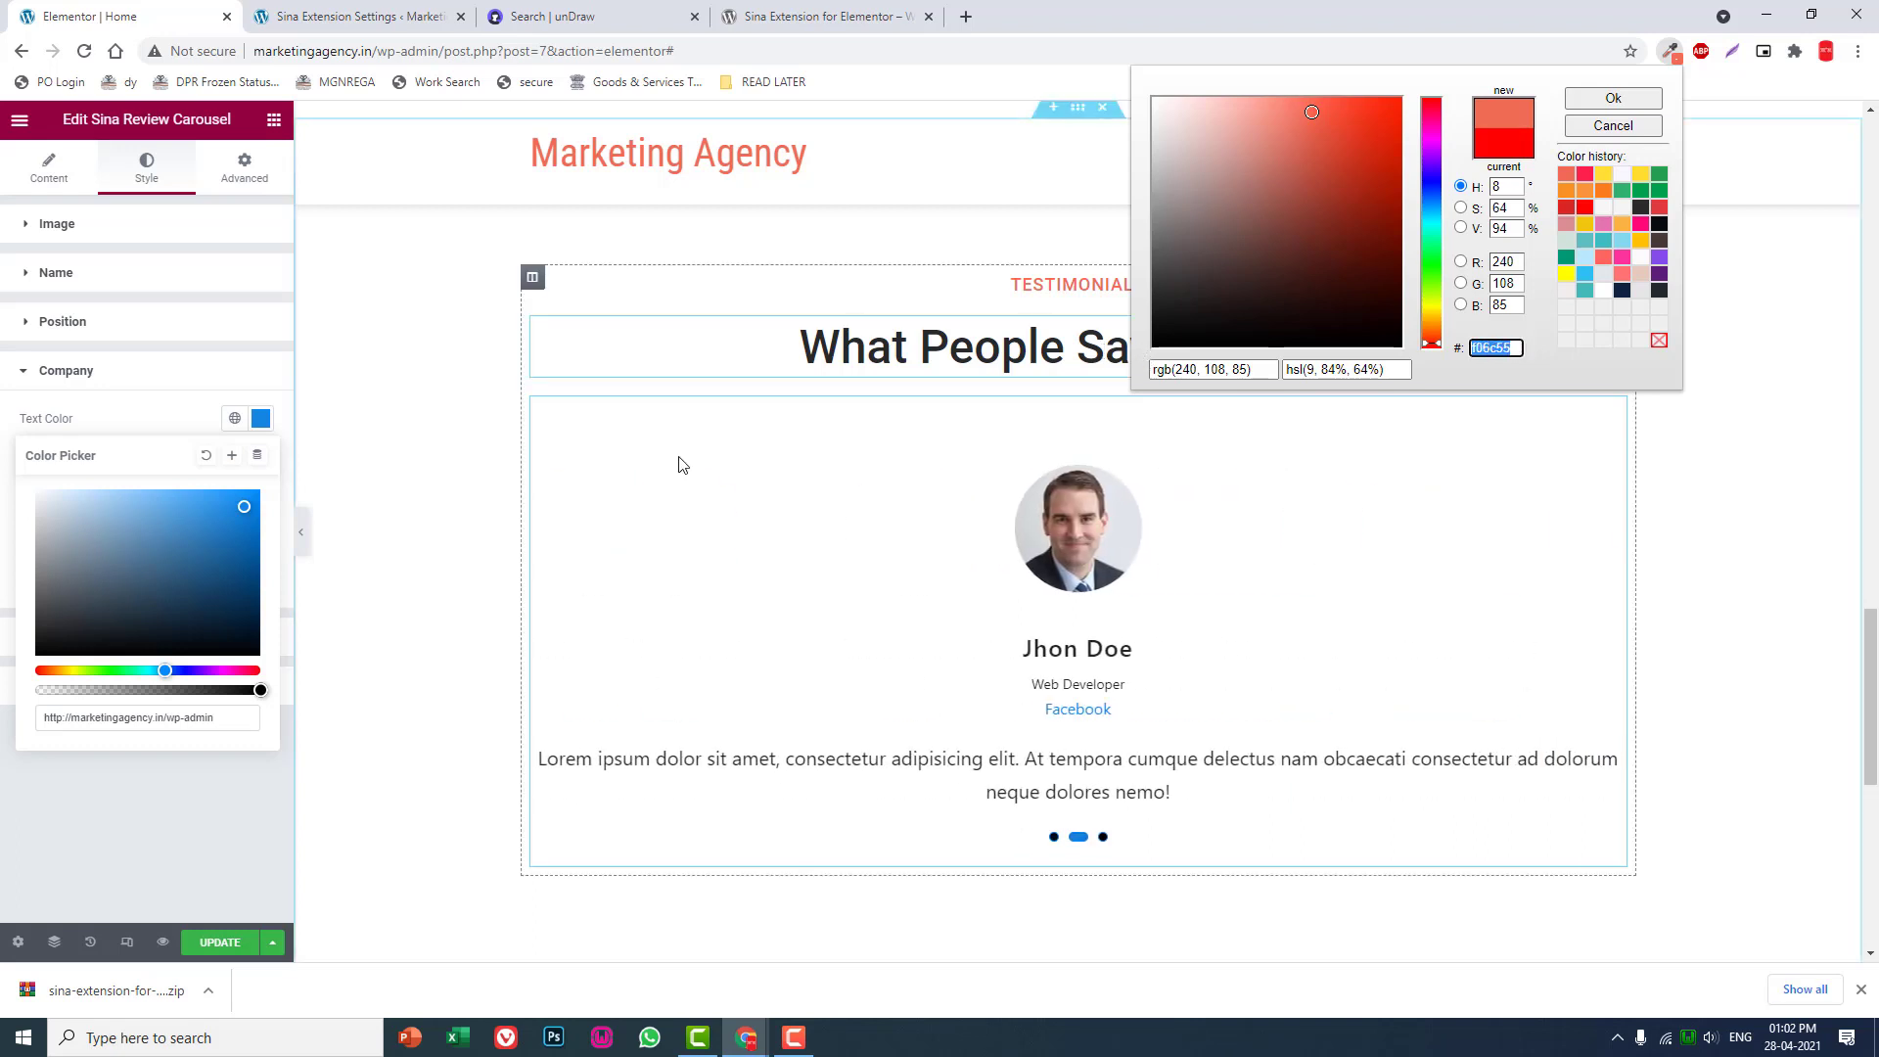
left_click(235, 719)
key("ctrl+a")
key("ctrl+v")
left_click(157, 797)
- Apply the same salmon #f06c55 to the carousel's slide dots and navigation arrows
left_click(145, 686)
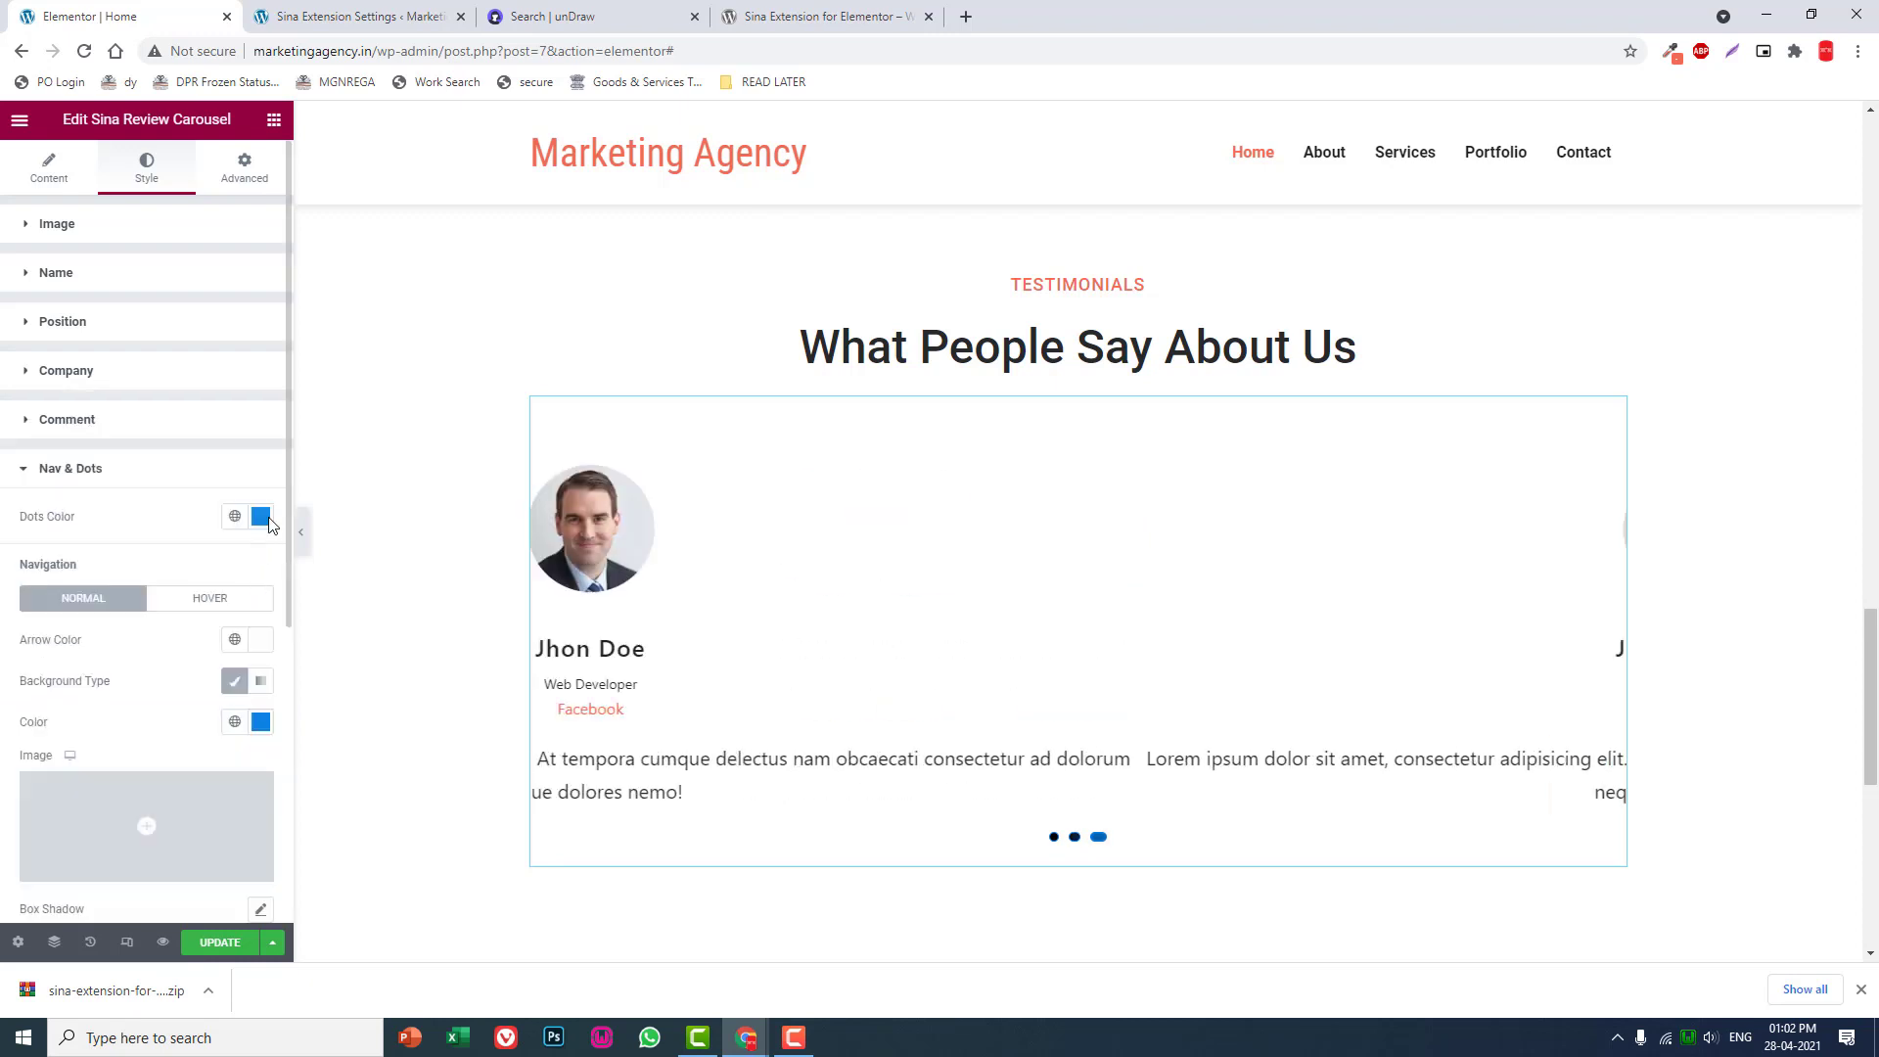
left_click(261, 515)
left_click(147, 814)
key("ctrl+v")
left_click(182, 898)
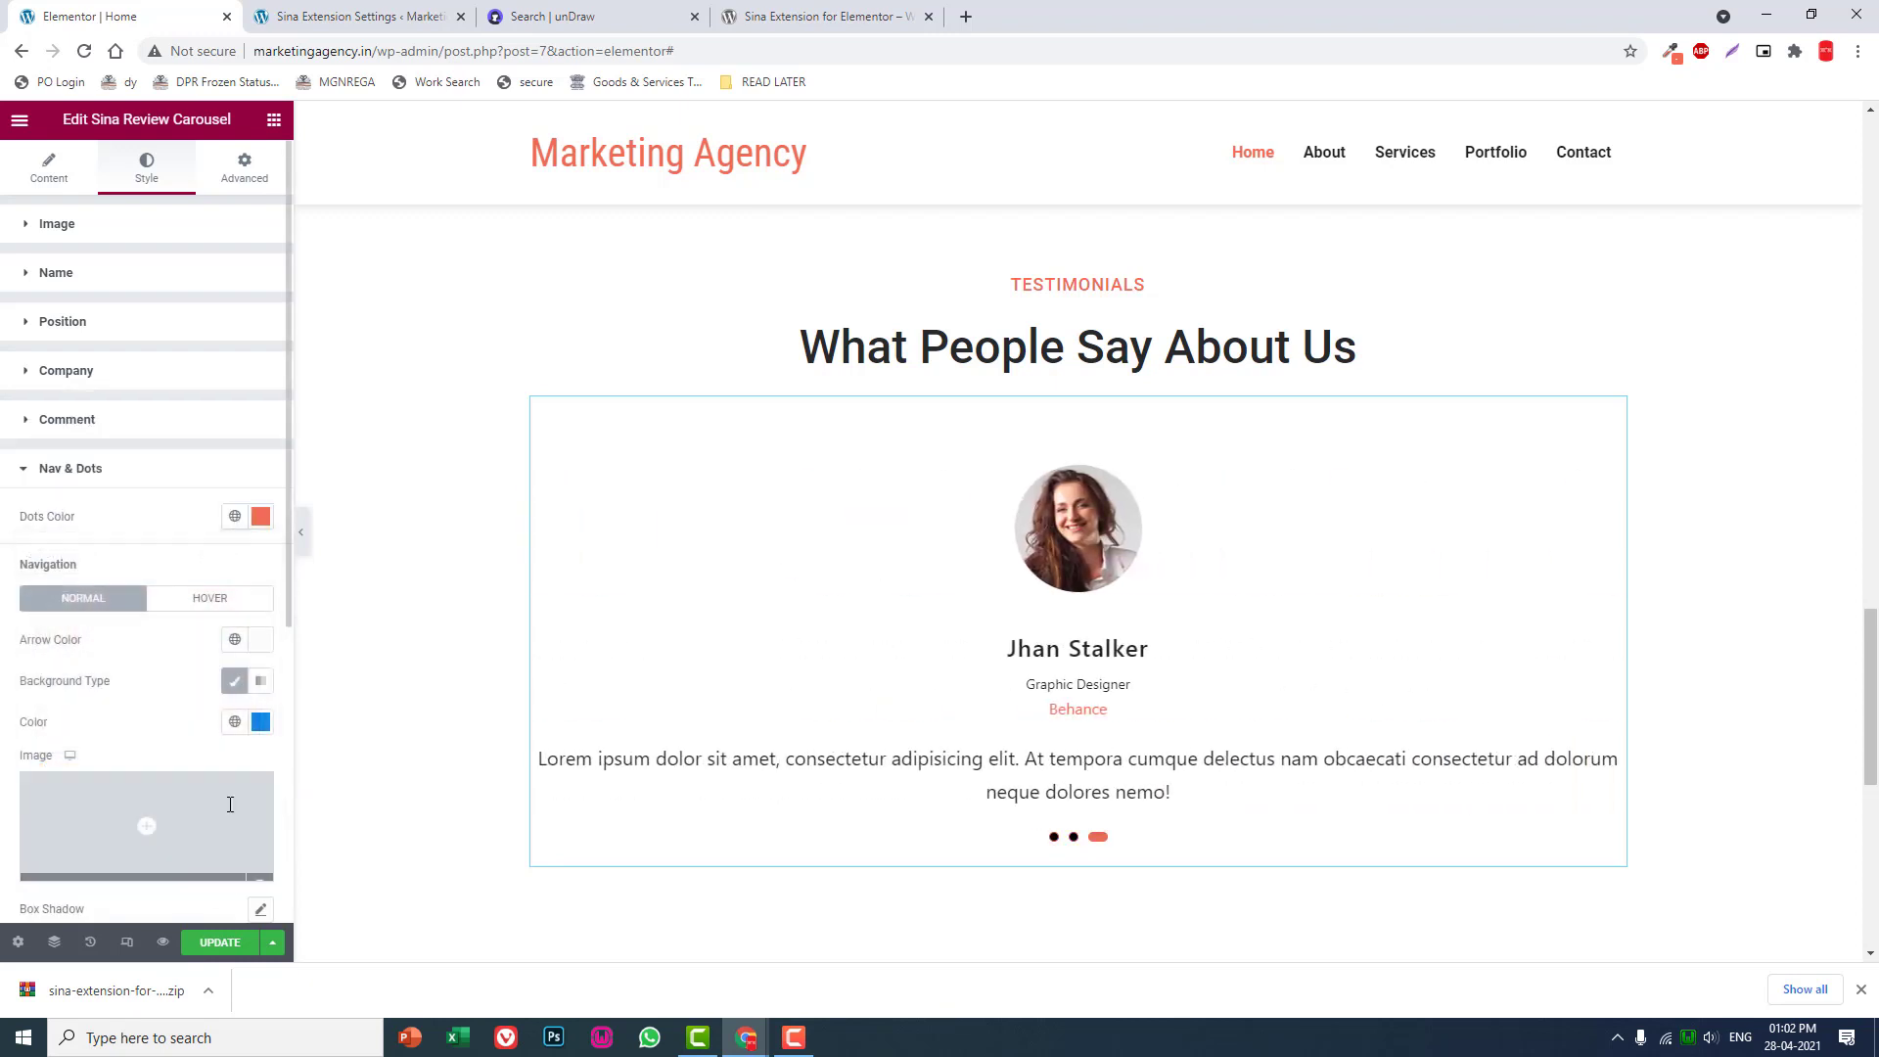
left_click(247, 721)
left_click(160, 760)
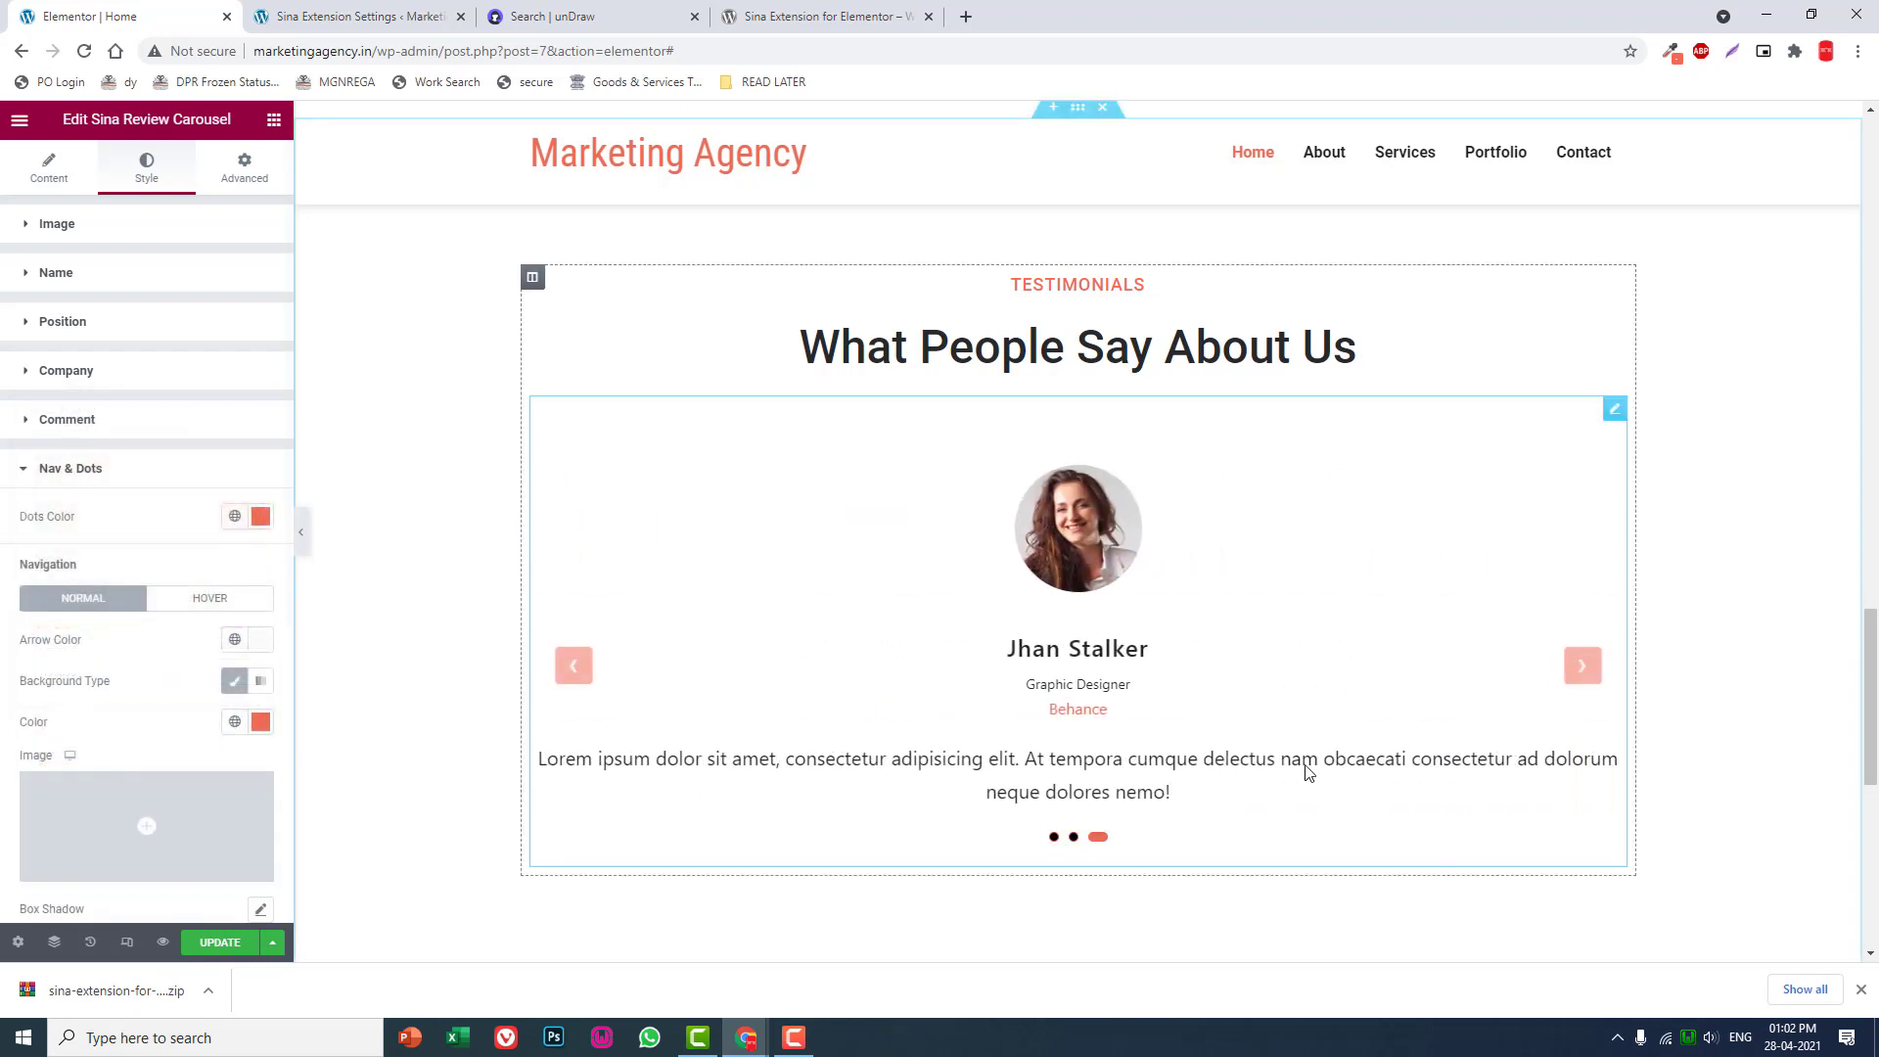
scroll(1062, 696, "down", 2)
scroll(1111, 709, "down", 2)
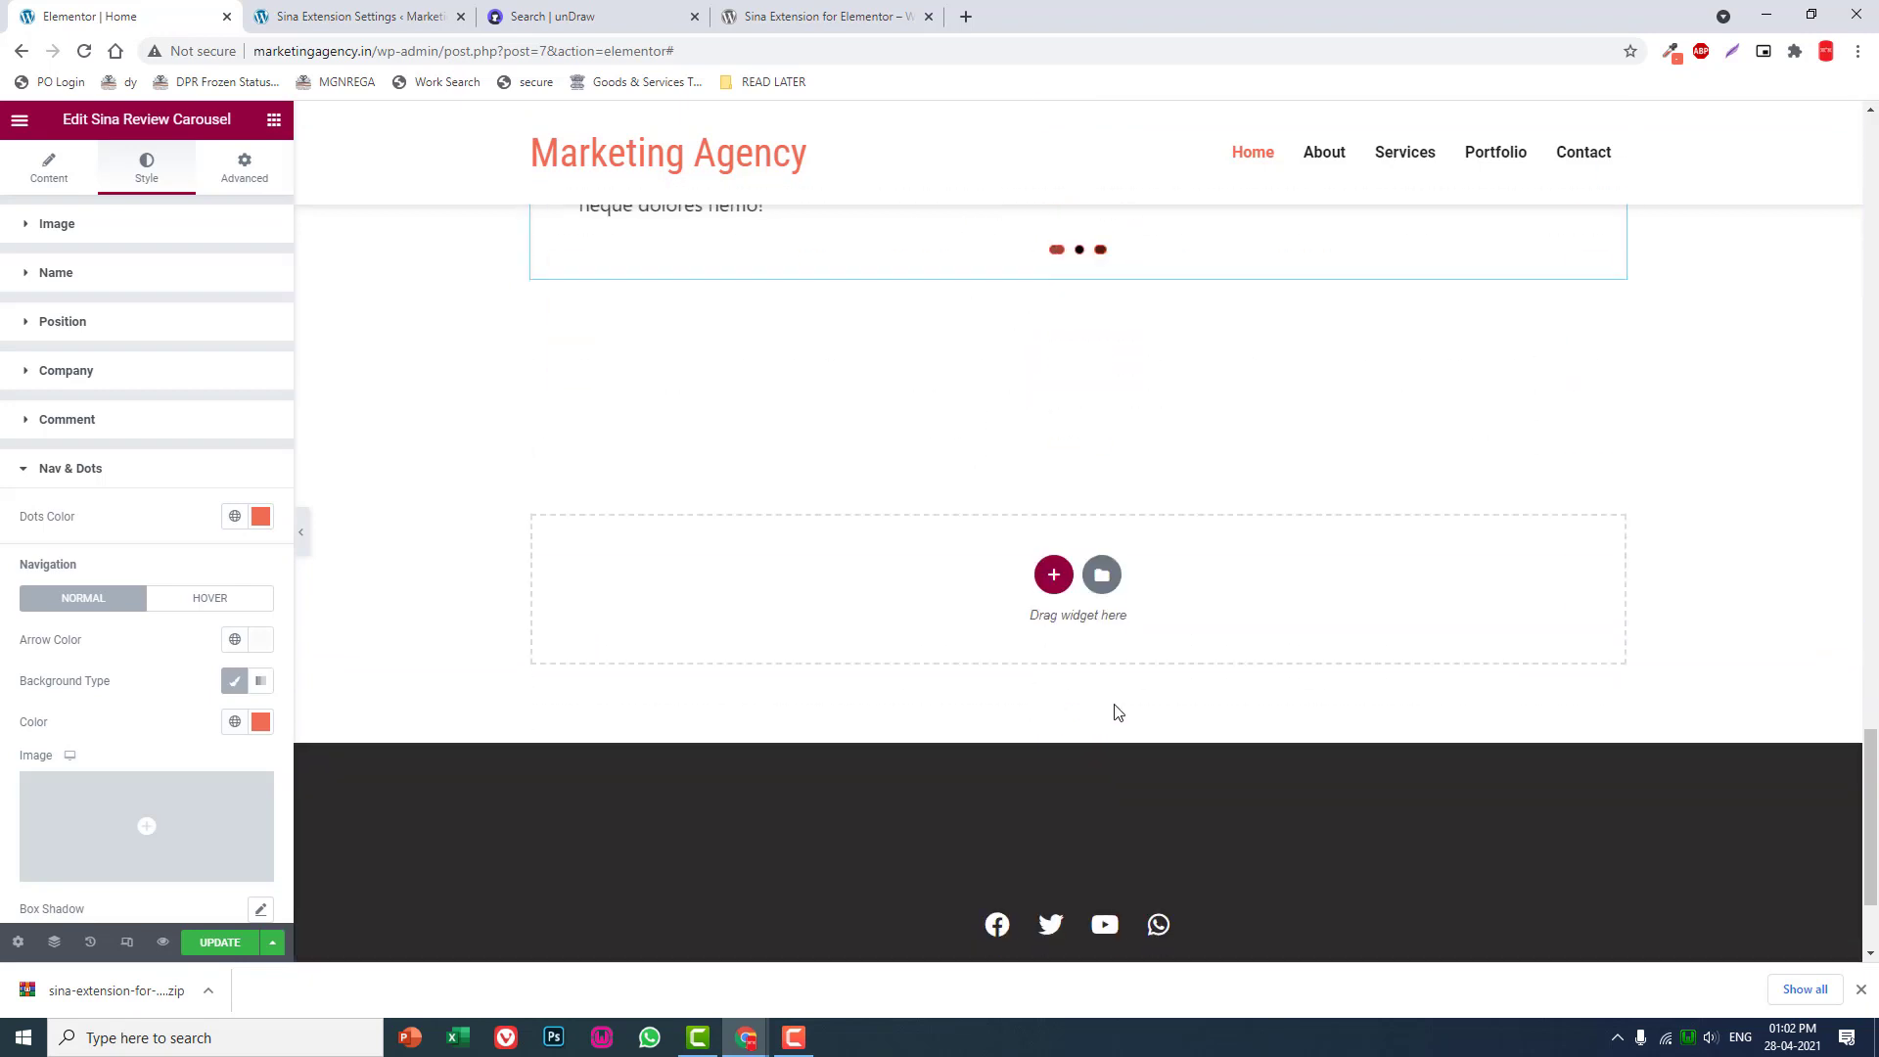
- Add a single-column, full-width section with no column gap below the testimonials
left_click(1052, 576)
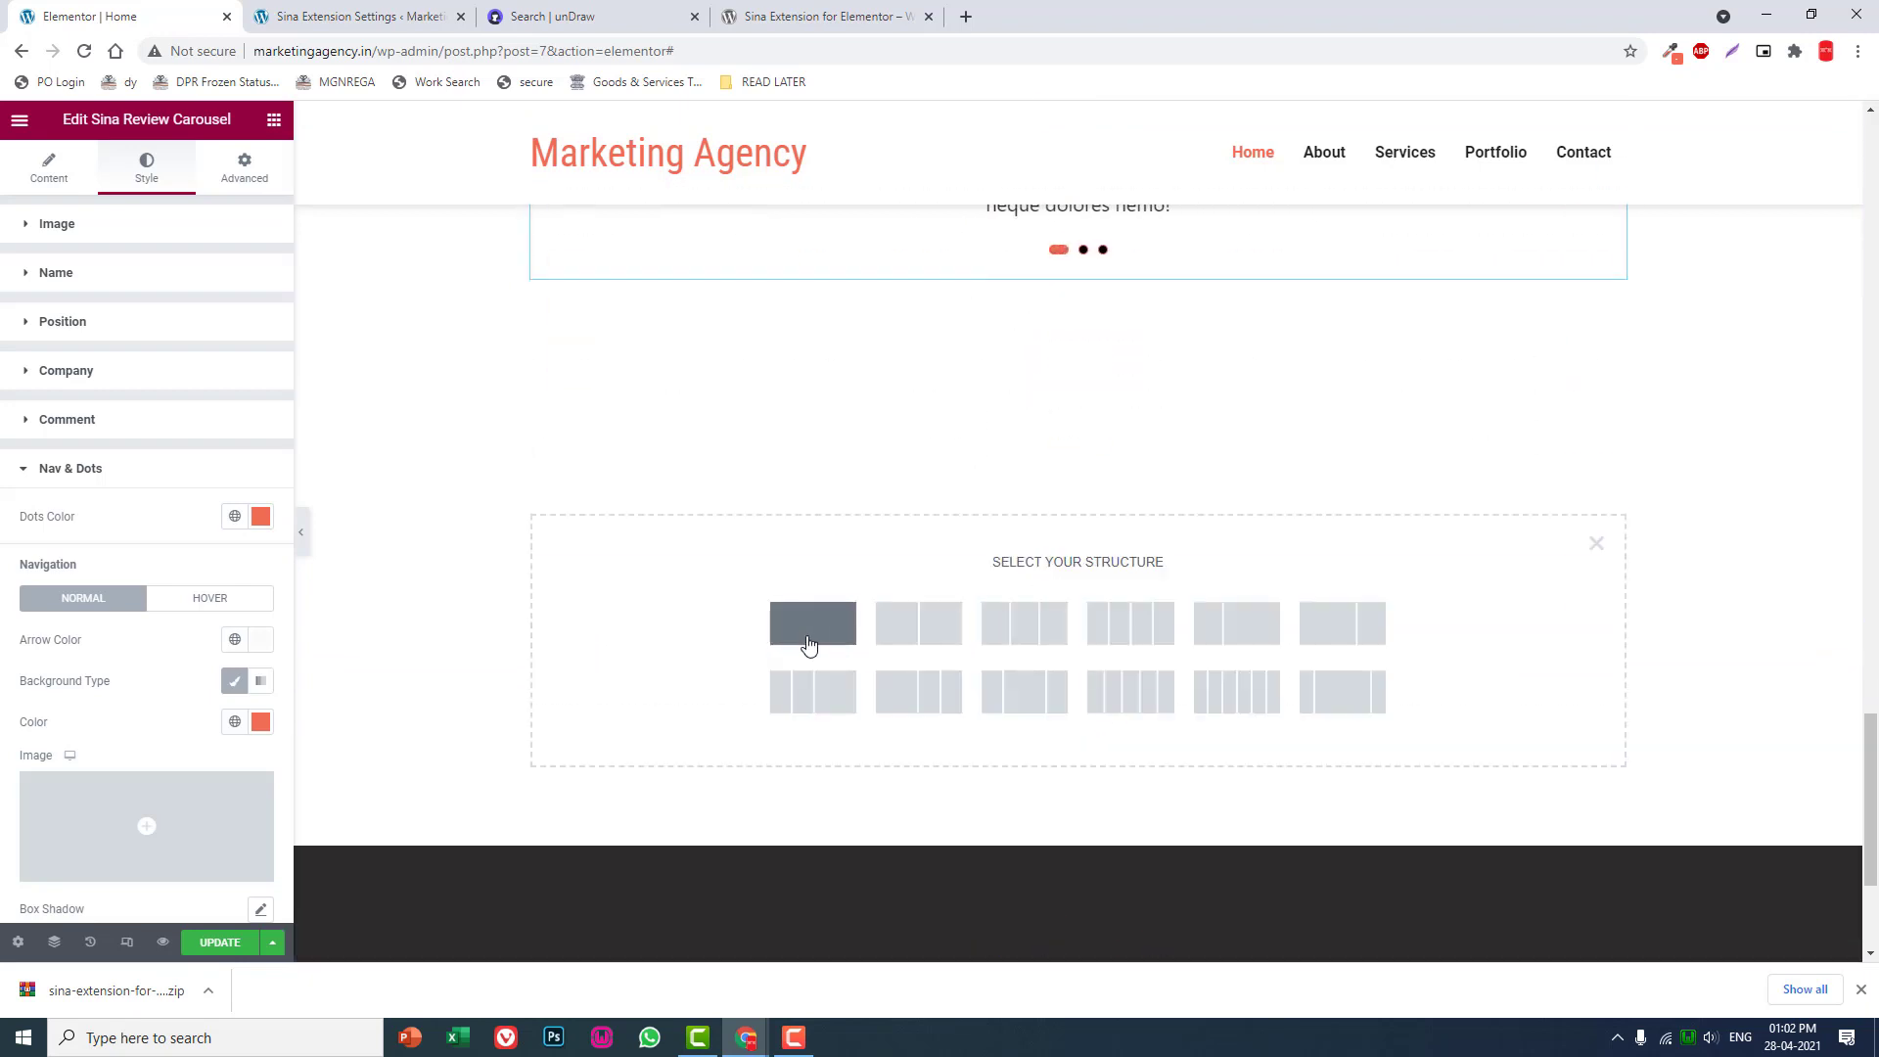
left_click(810, 647)
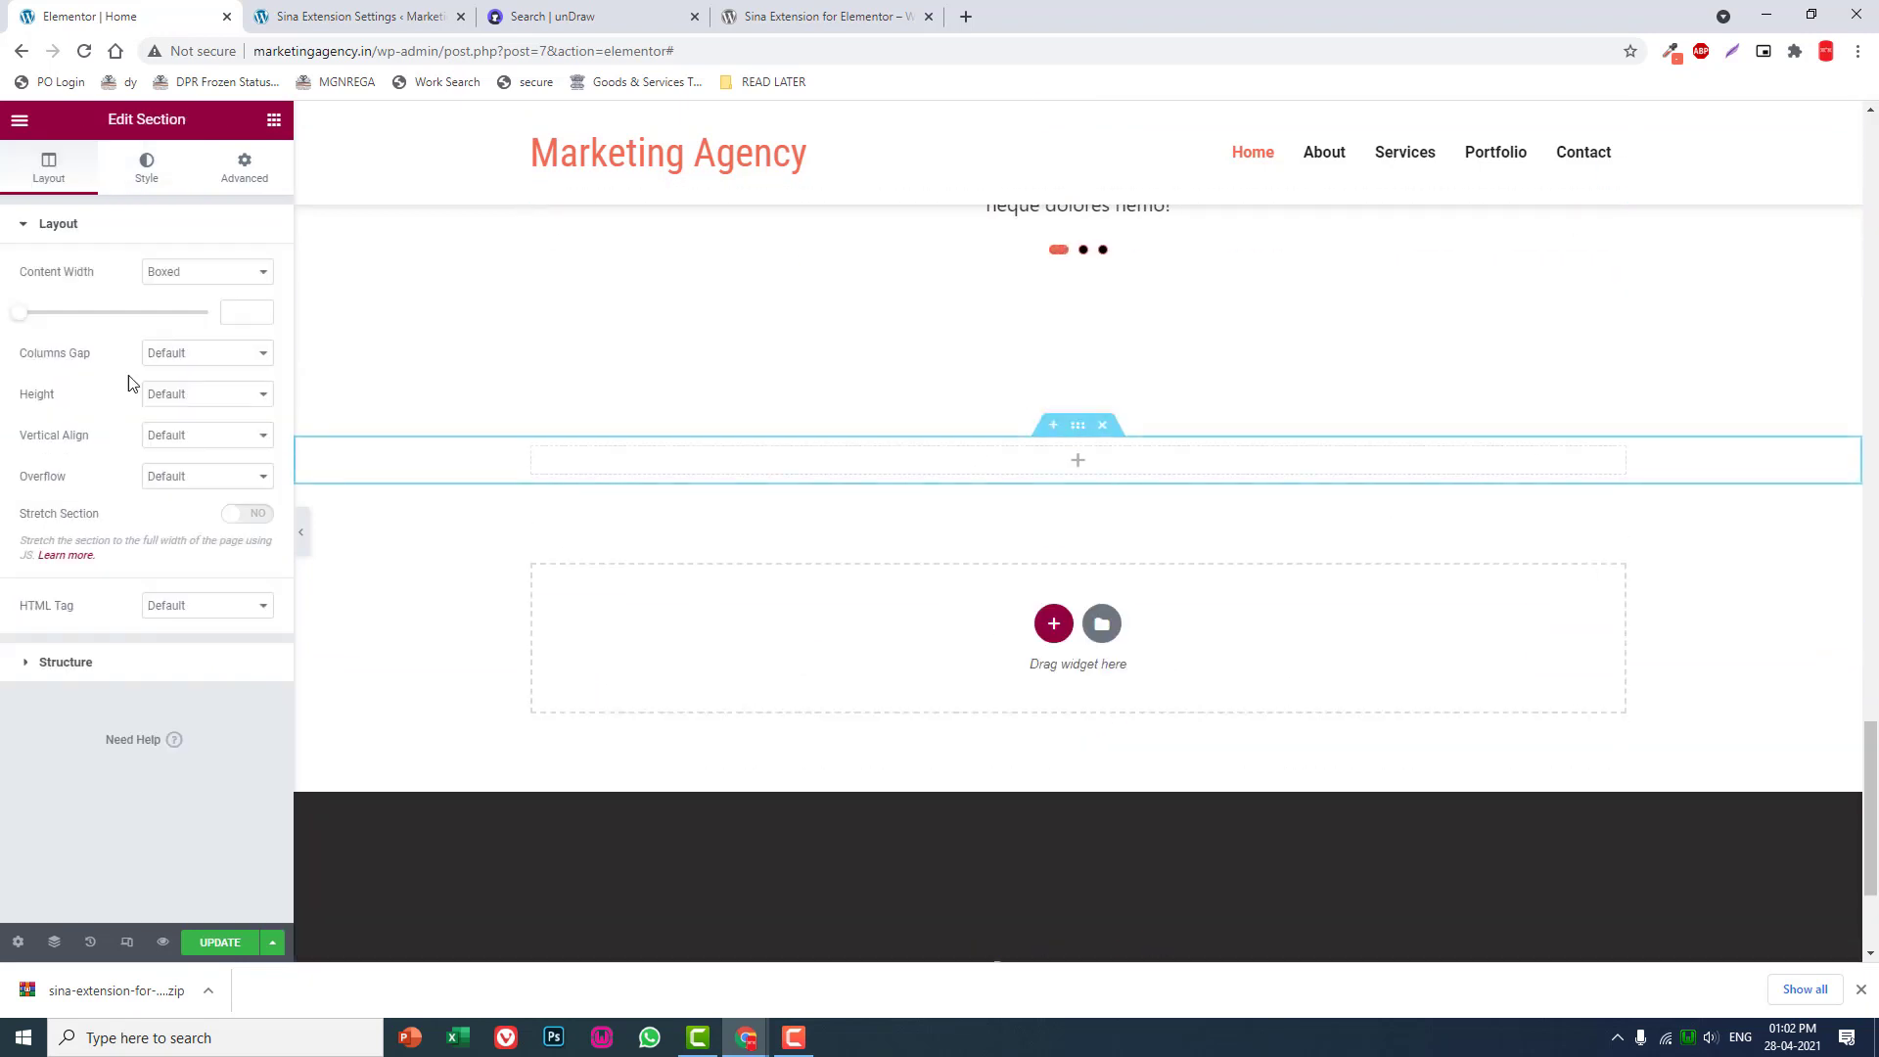
left_click(188, 274)
left_click(196, 304)
left_click(196, 319)
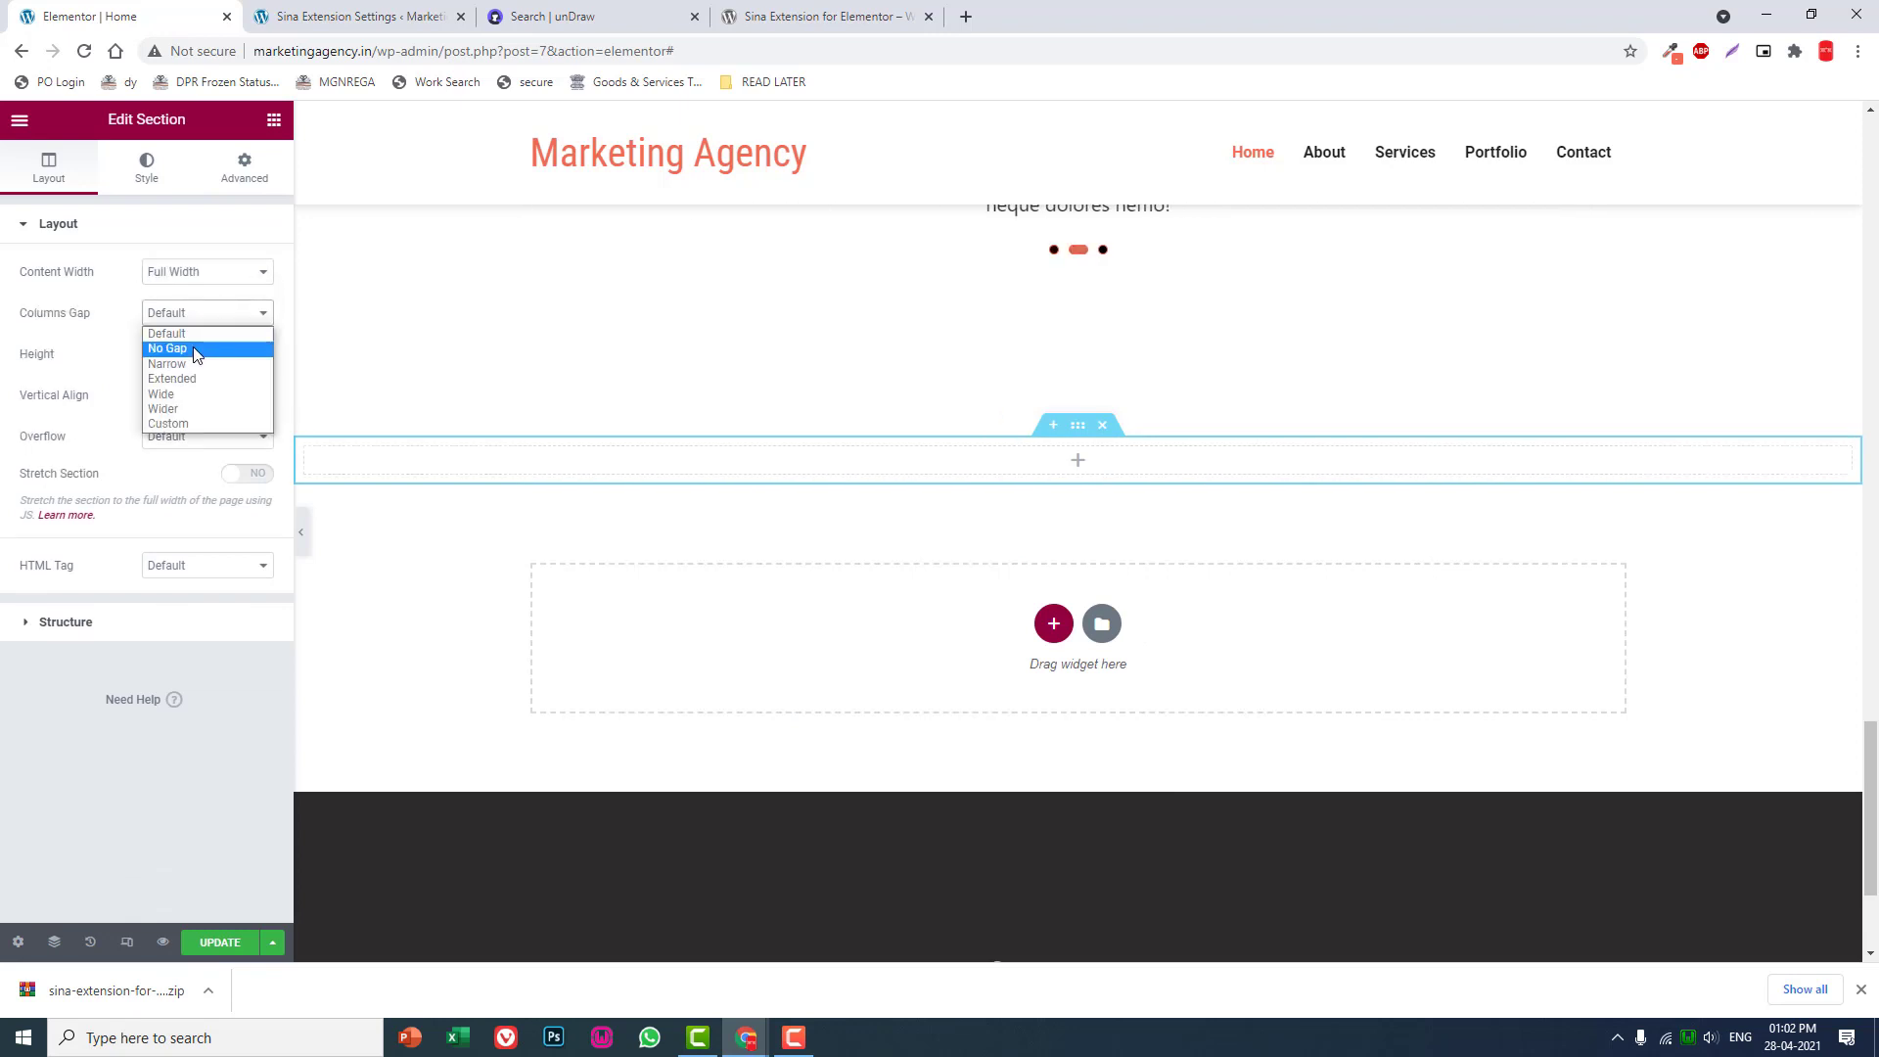
left_click(193, 348)
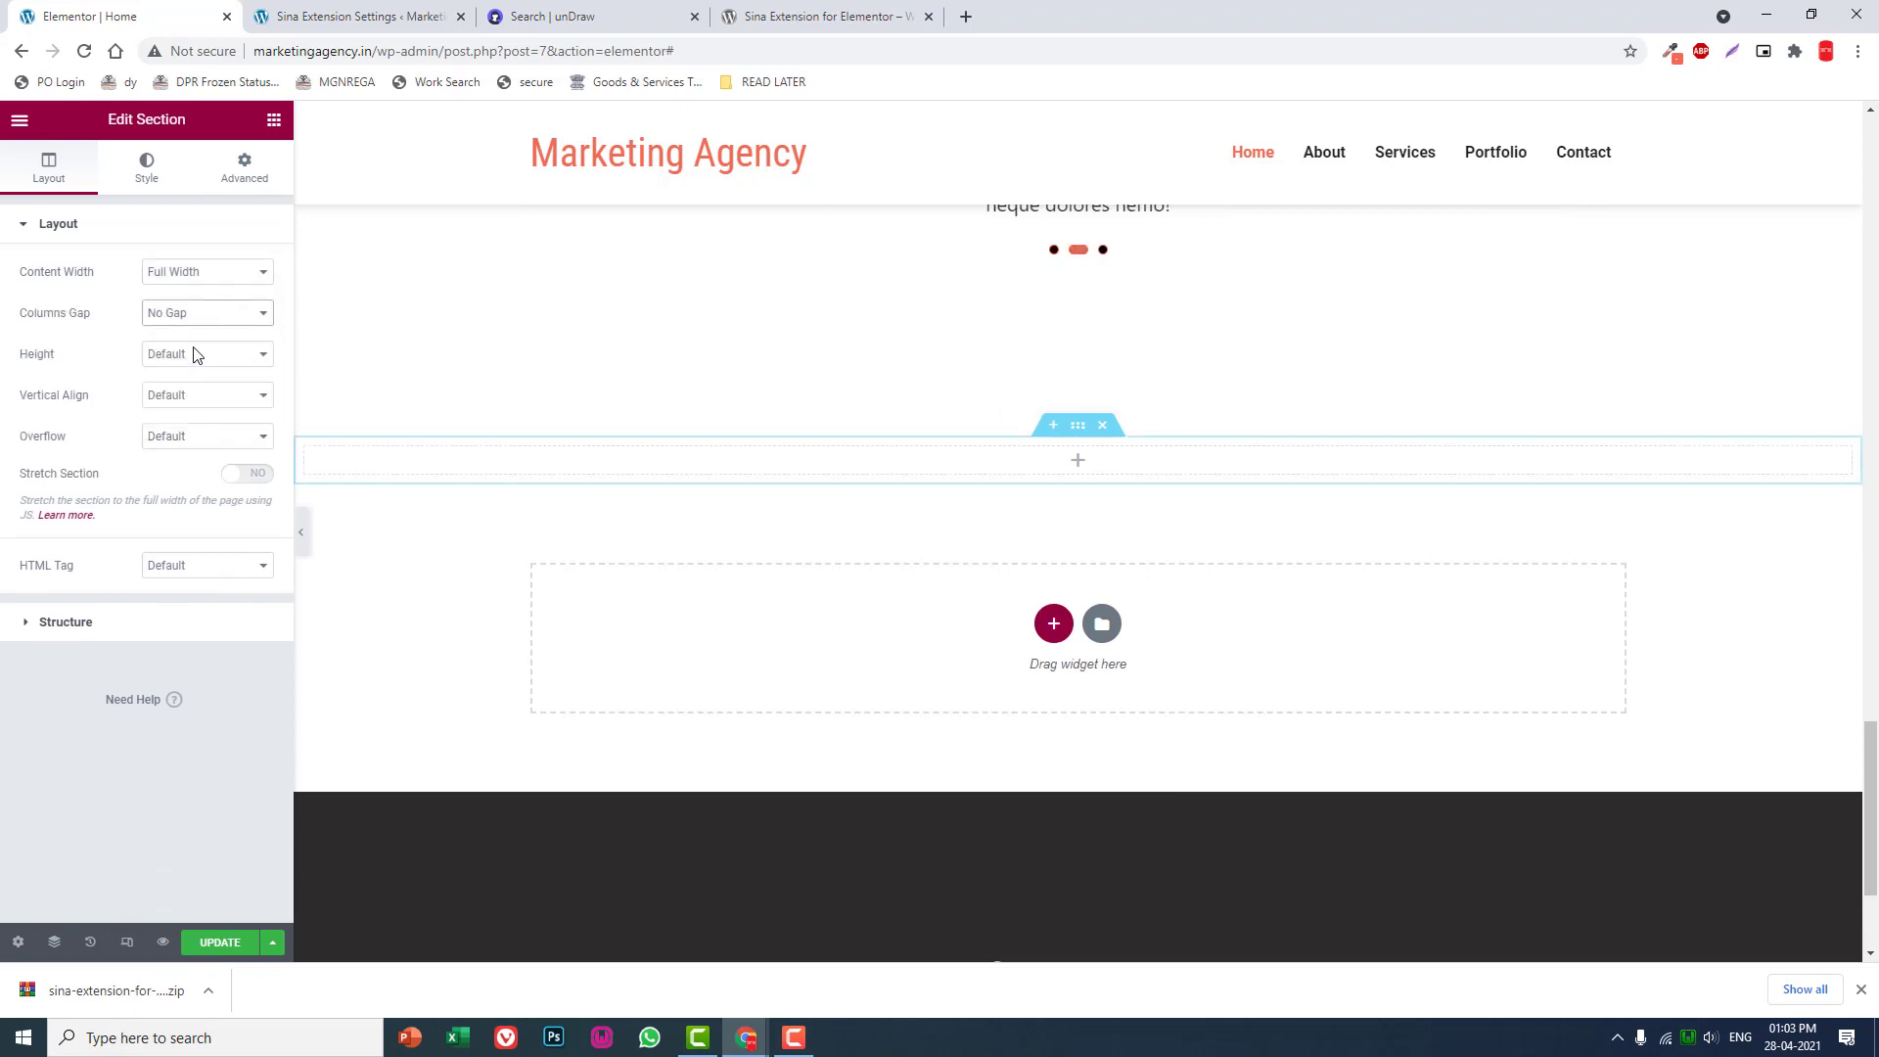
- Drop a Sina Brand Carousel into the new section and preview it without the panel
left_click(273, 120)
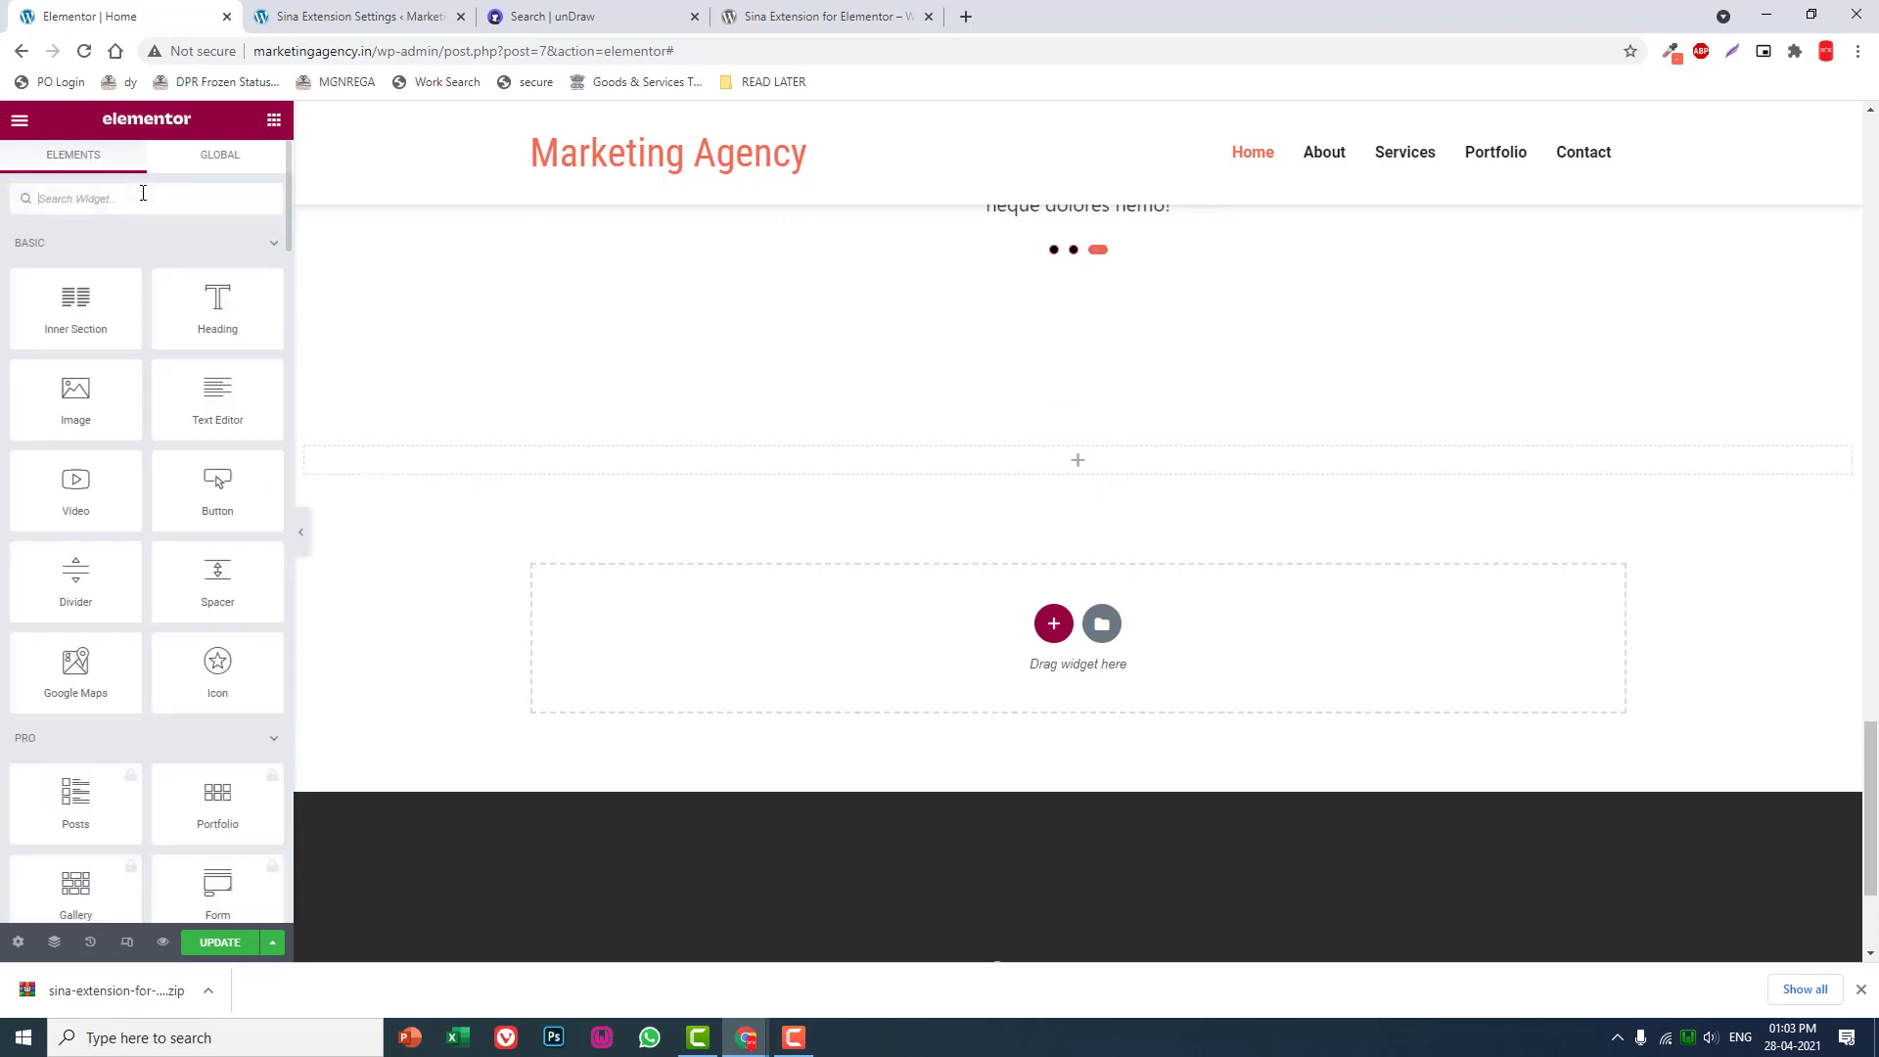
type("br")
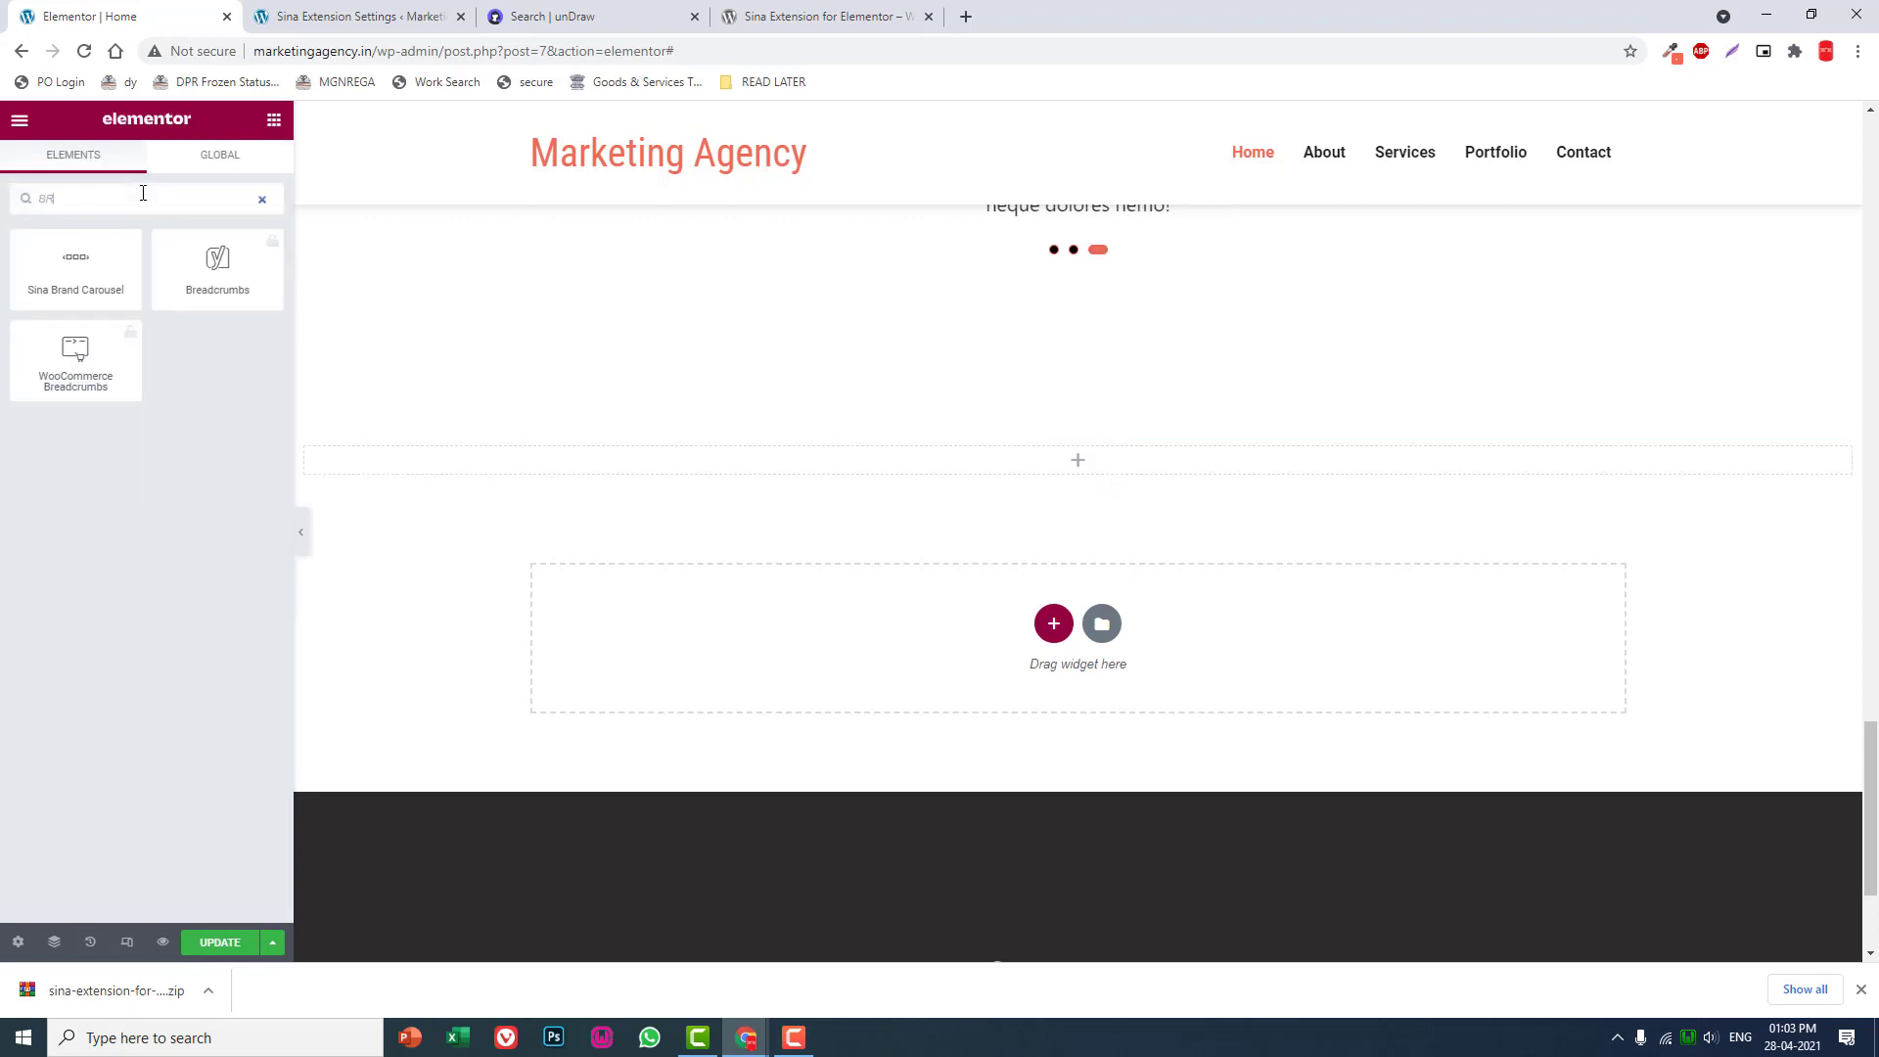
left_click_drag(74, 239, 1227, 460)
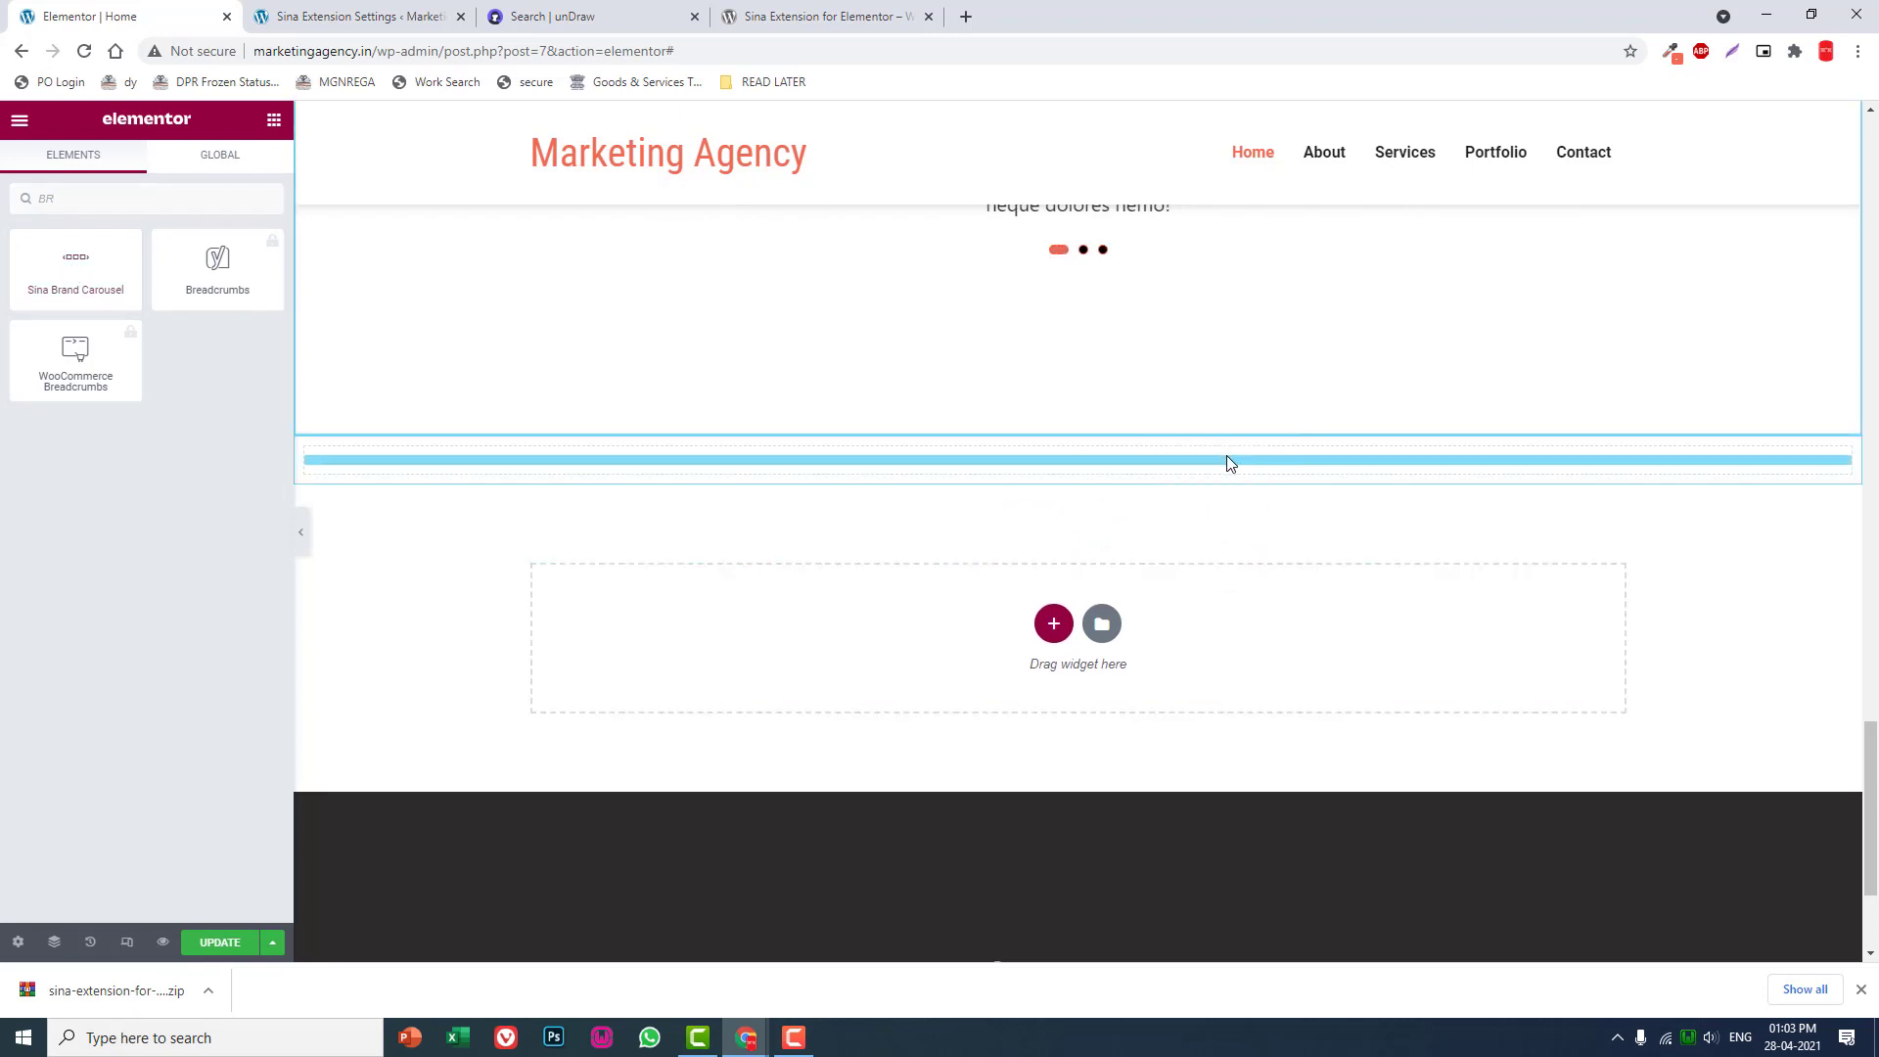
left_click_drag(1225, 460, 1227, 461)
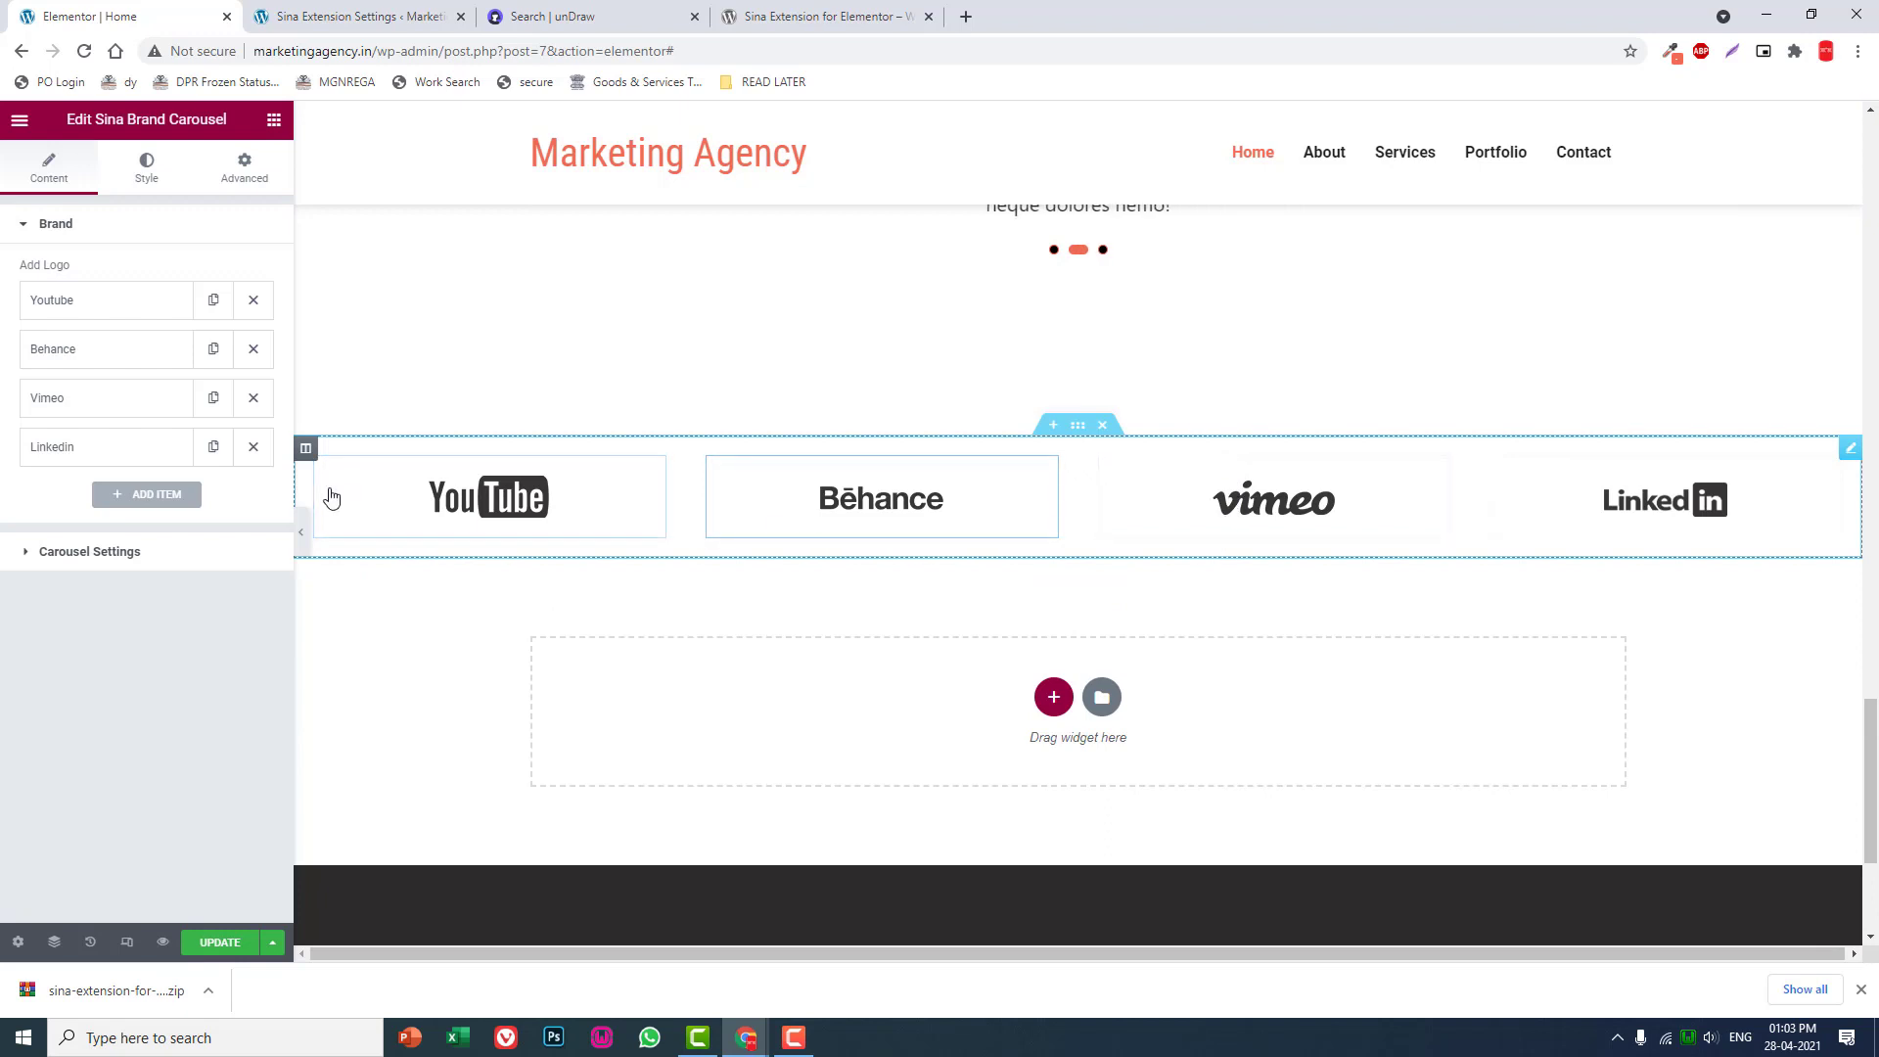
left_click(304, 540)
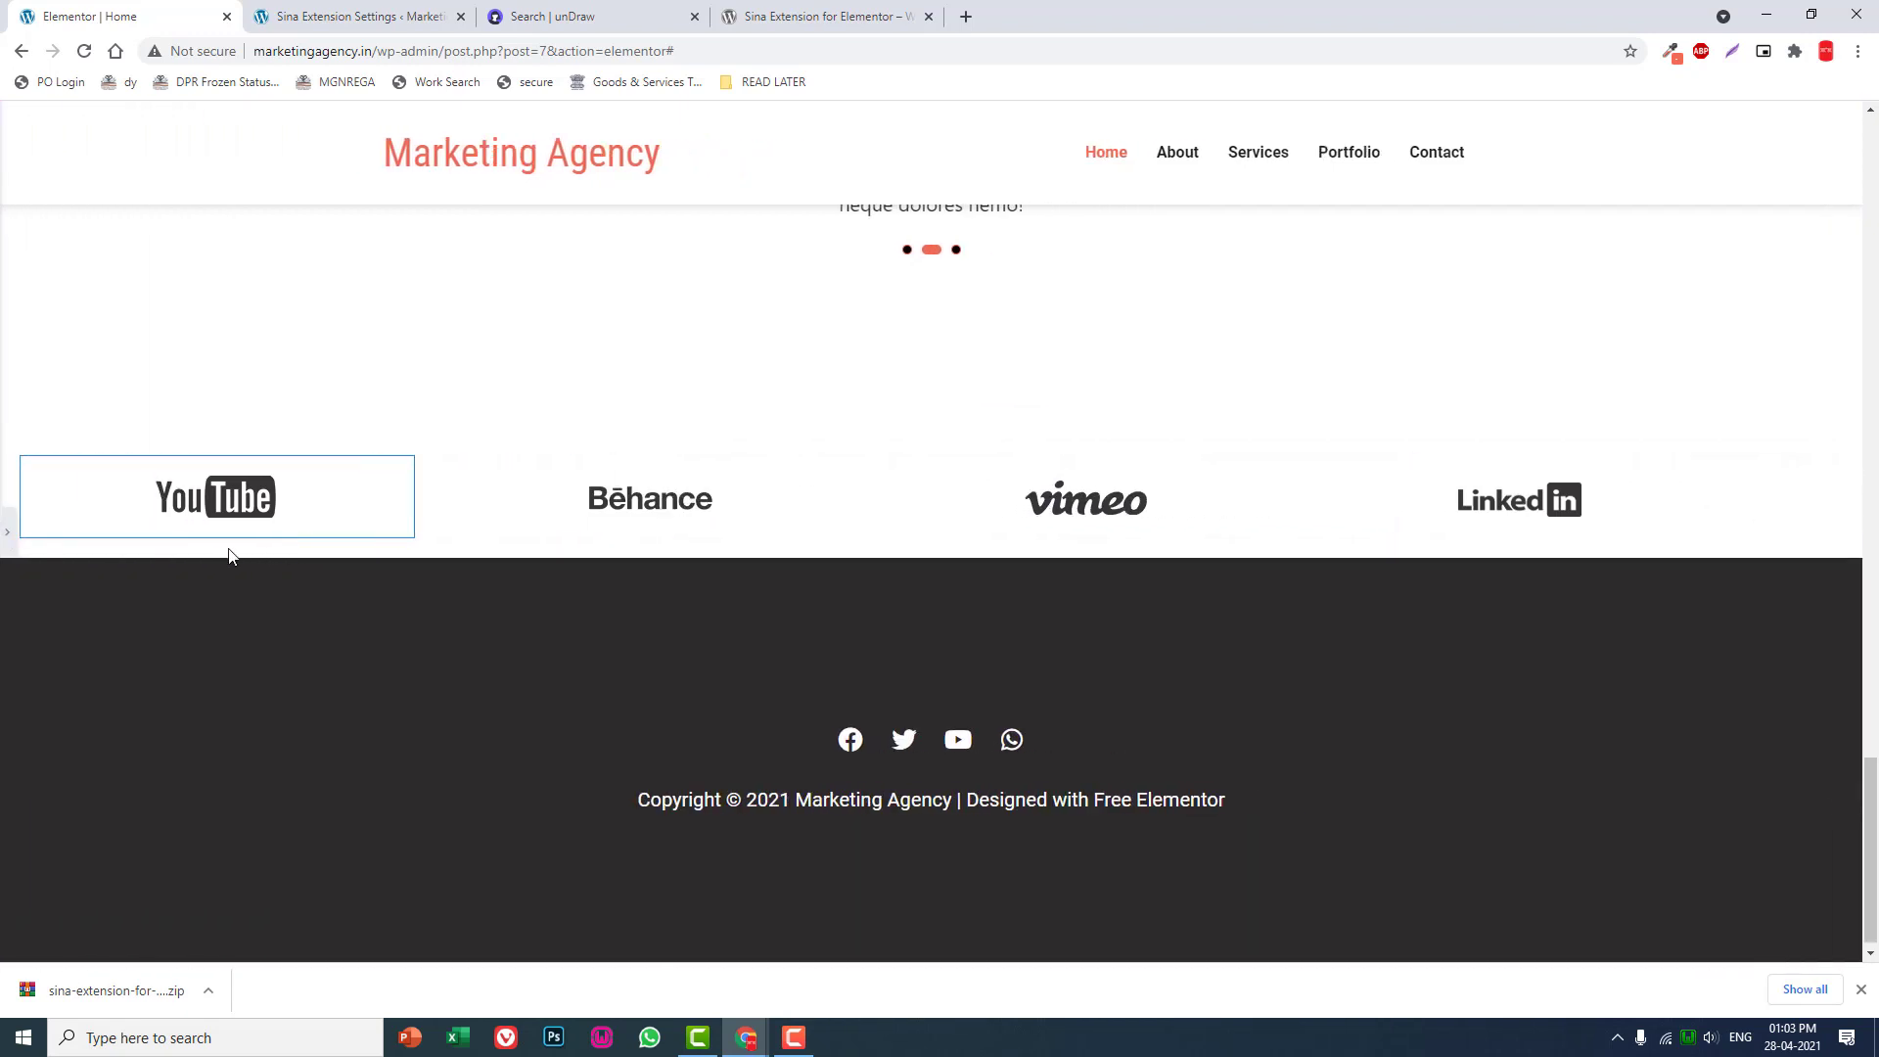
left_click(6, 532)
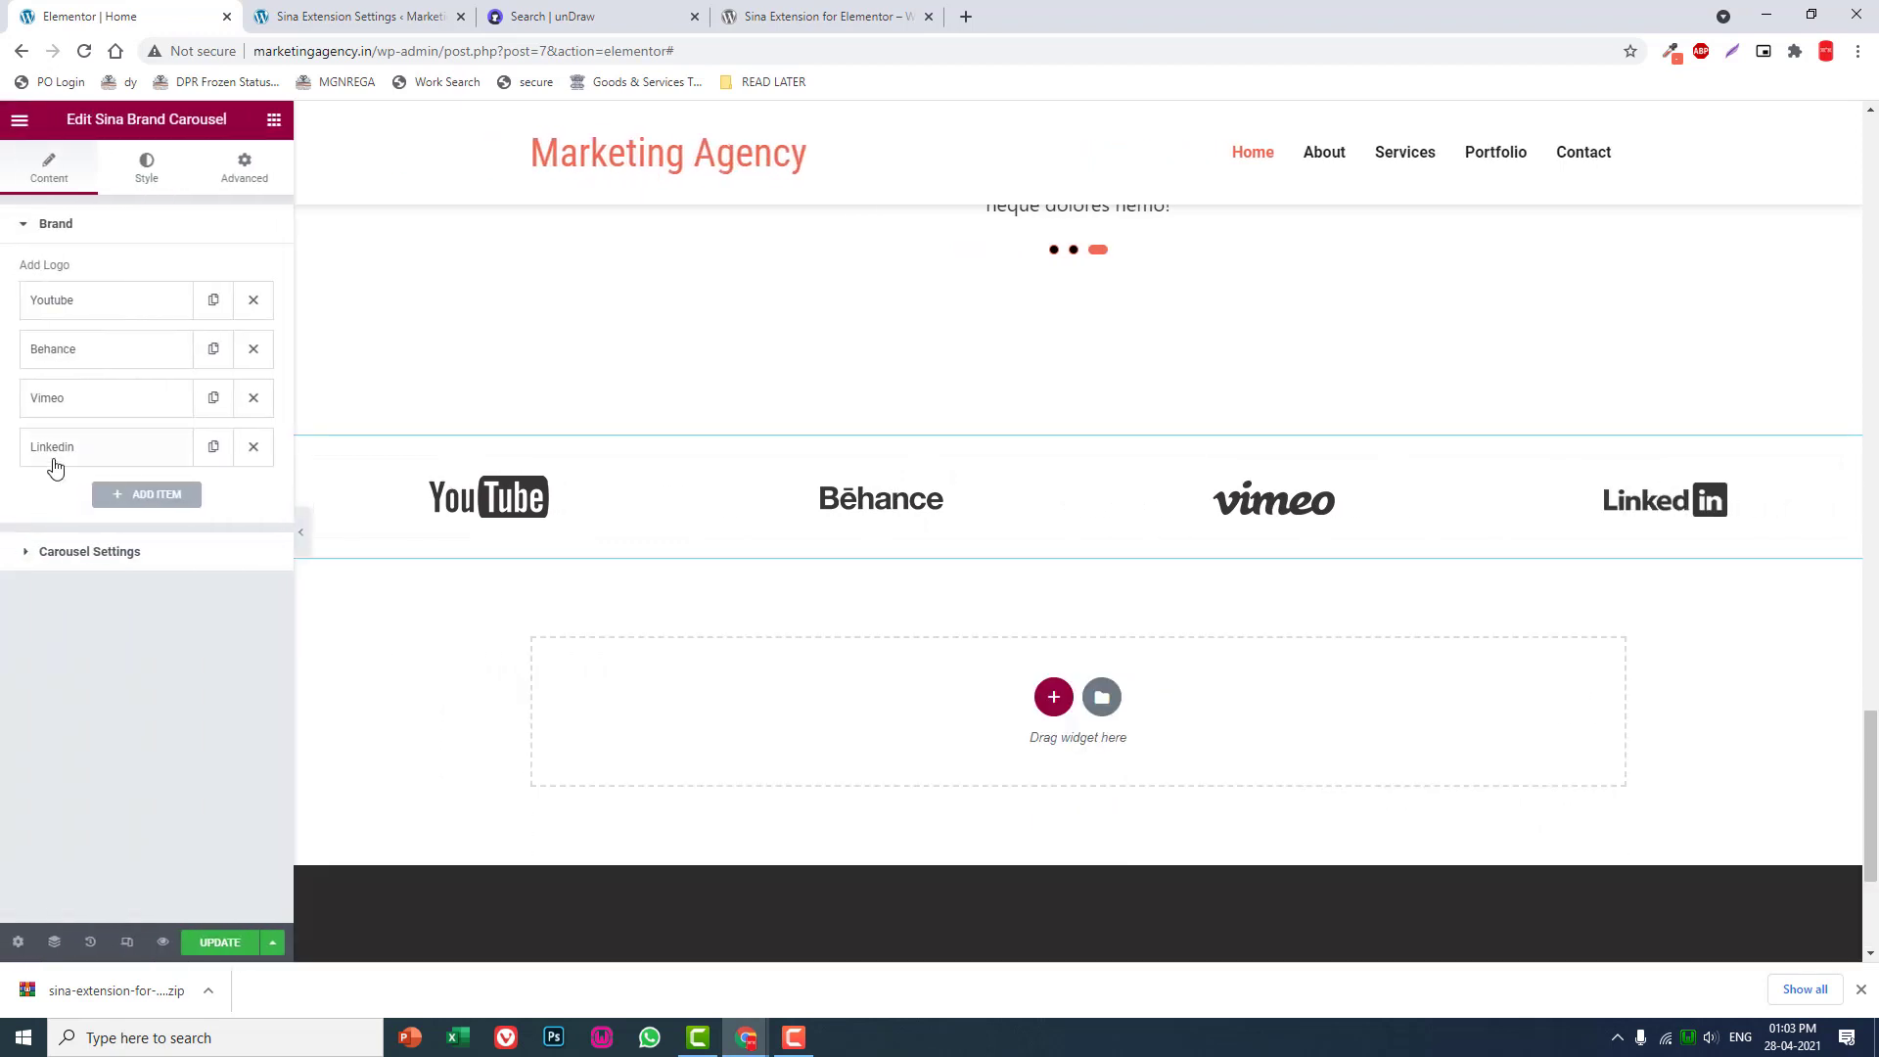
- Set the brand carousel's Show Item count to 6 in Carousel Settings
left_click(104, 551)
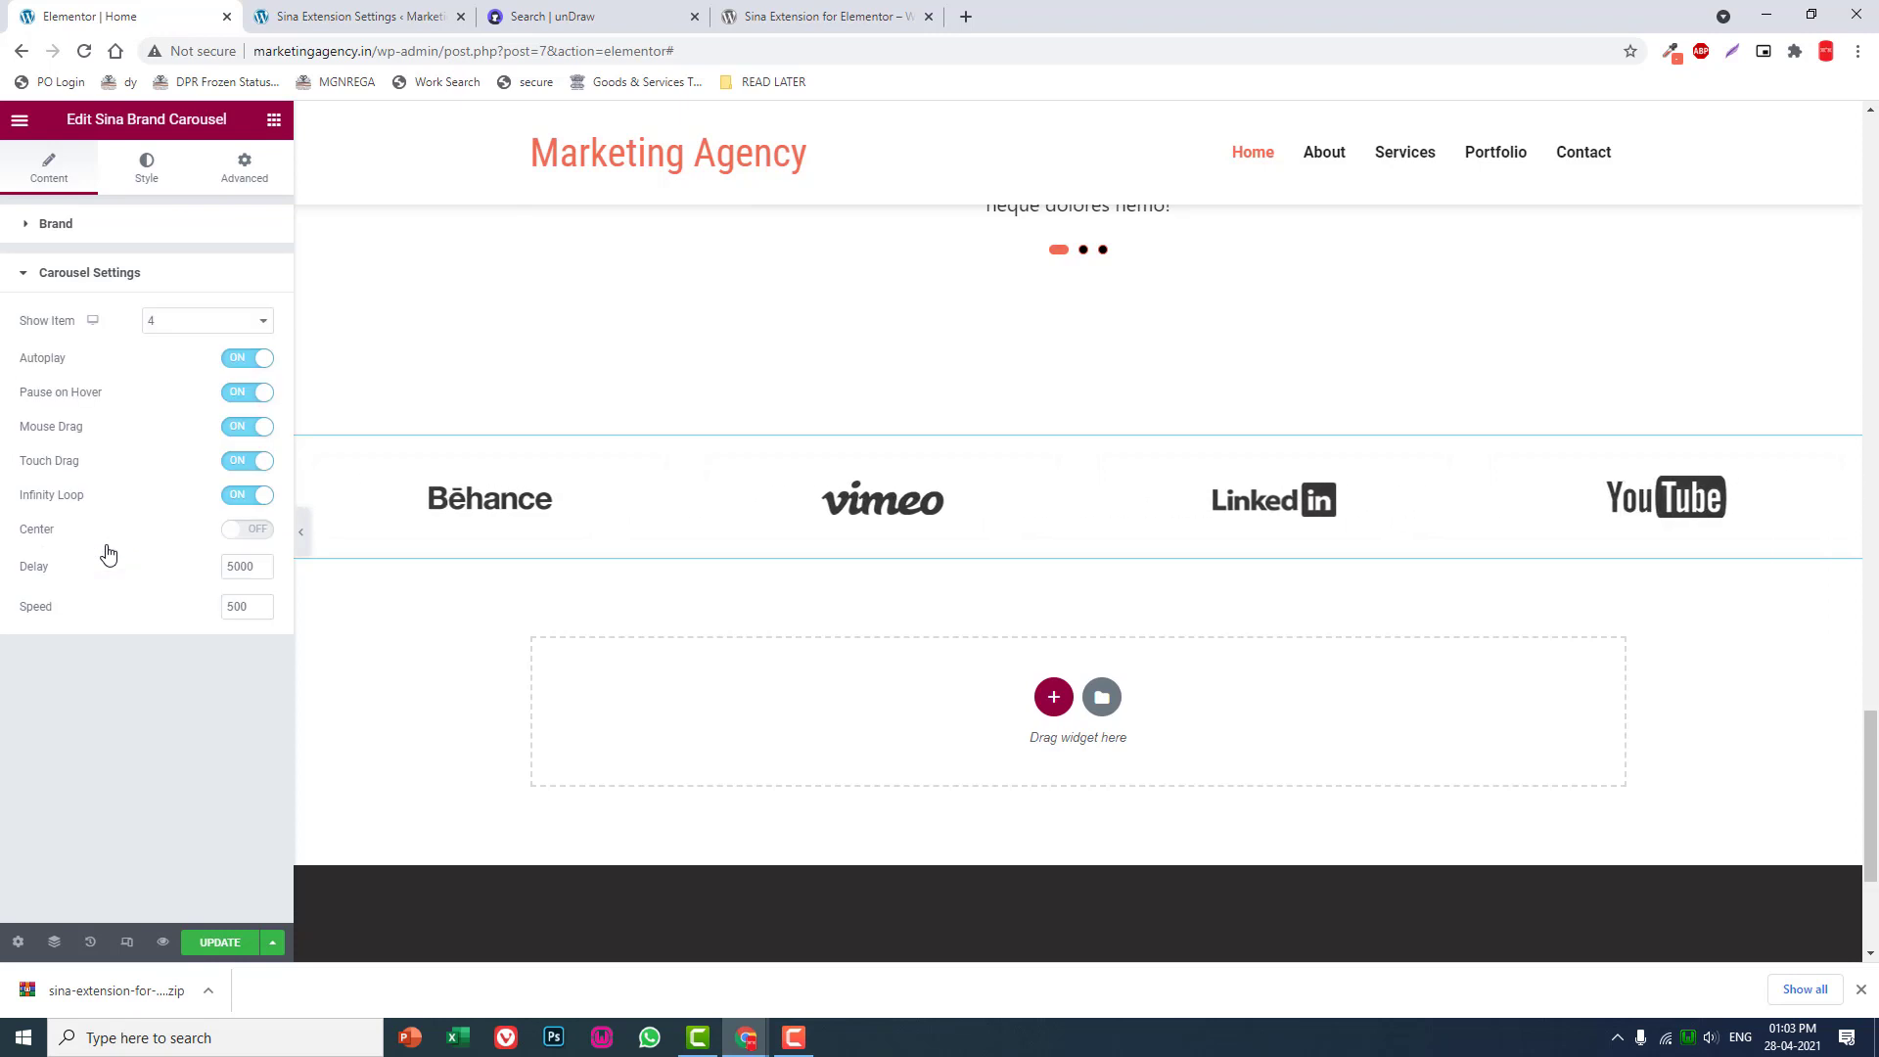
left_click(188, 324)
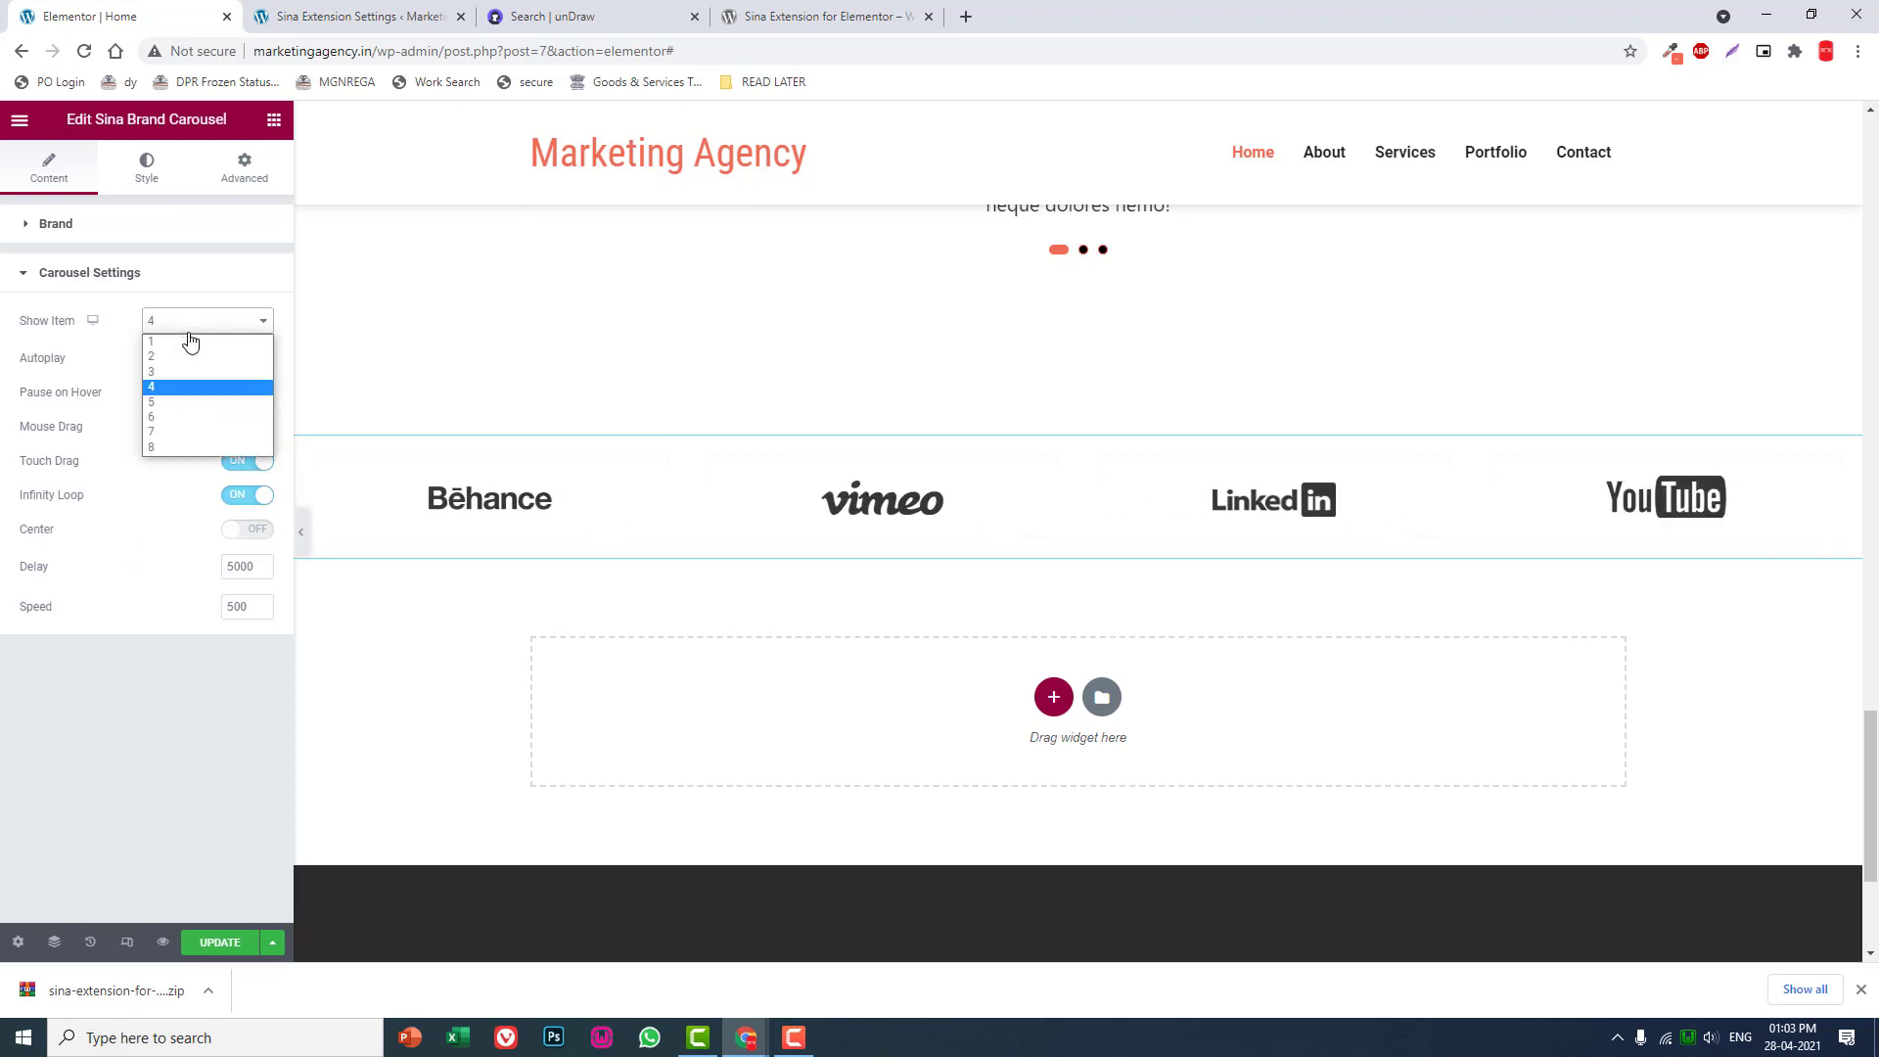
left_click(174, 421)
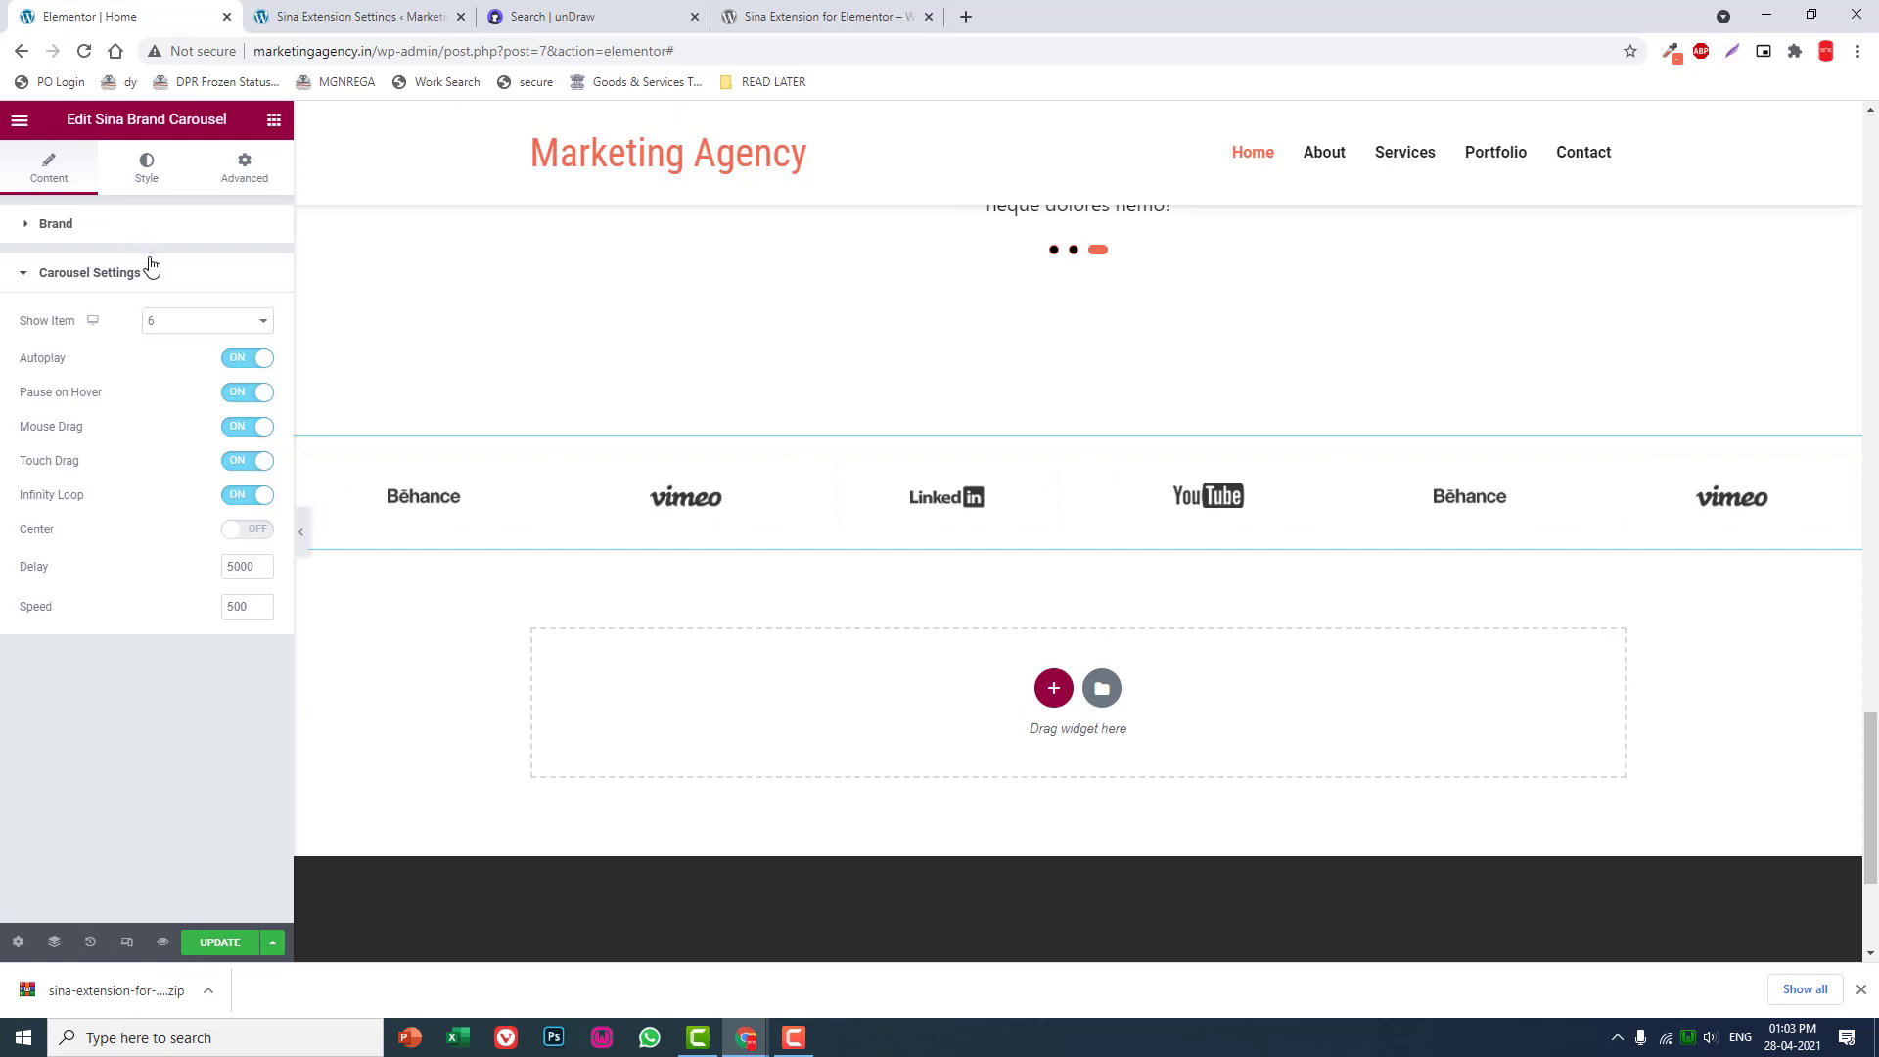
- Clear the brand box logo padding in the Brand Box style section
left_click(152, 179)
left_click(153, 180)
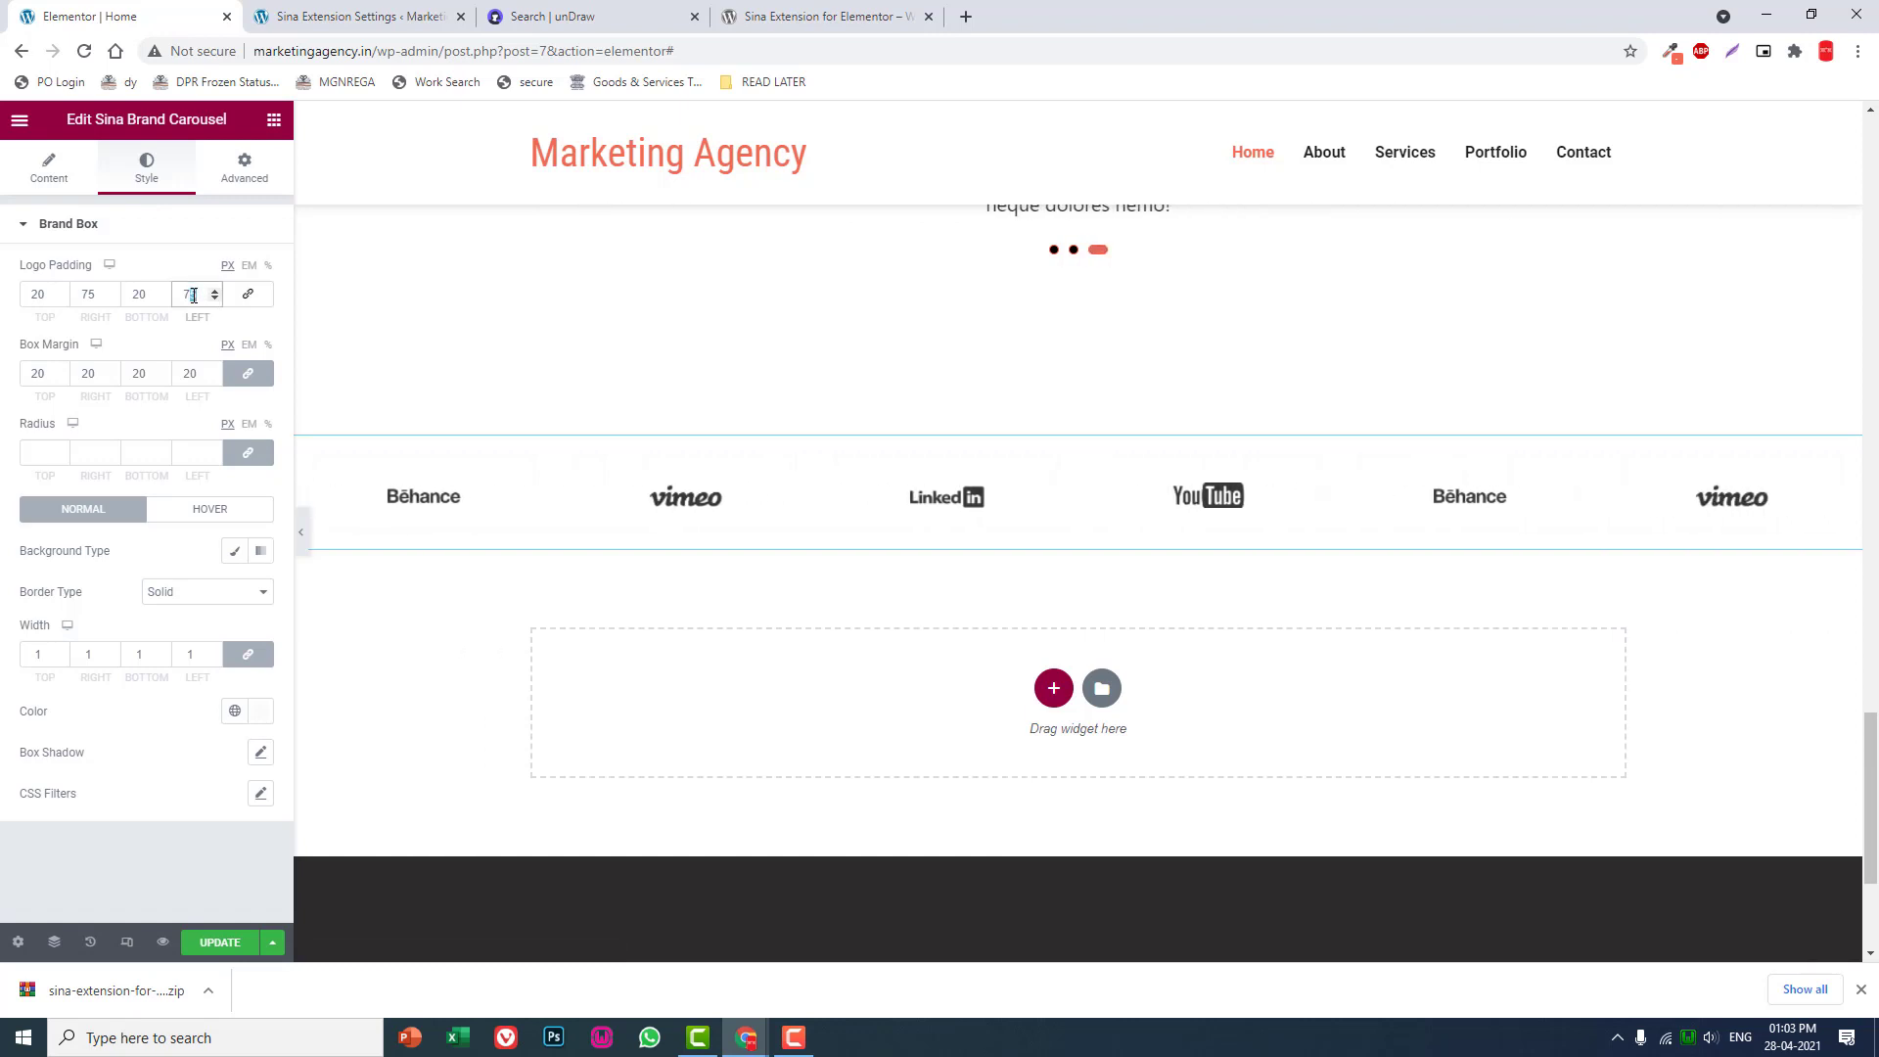
left_click(248, 294)
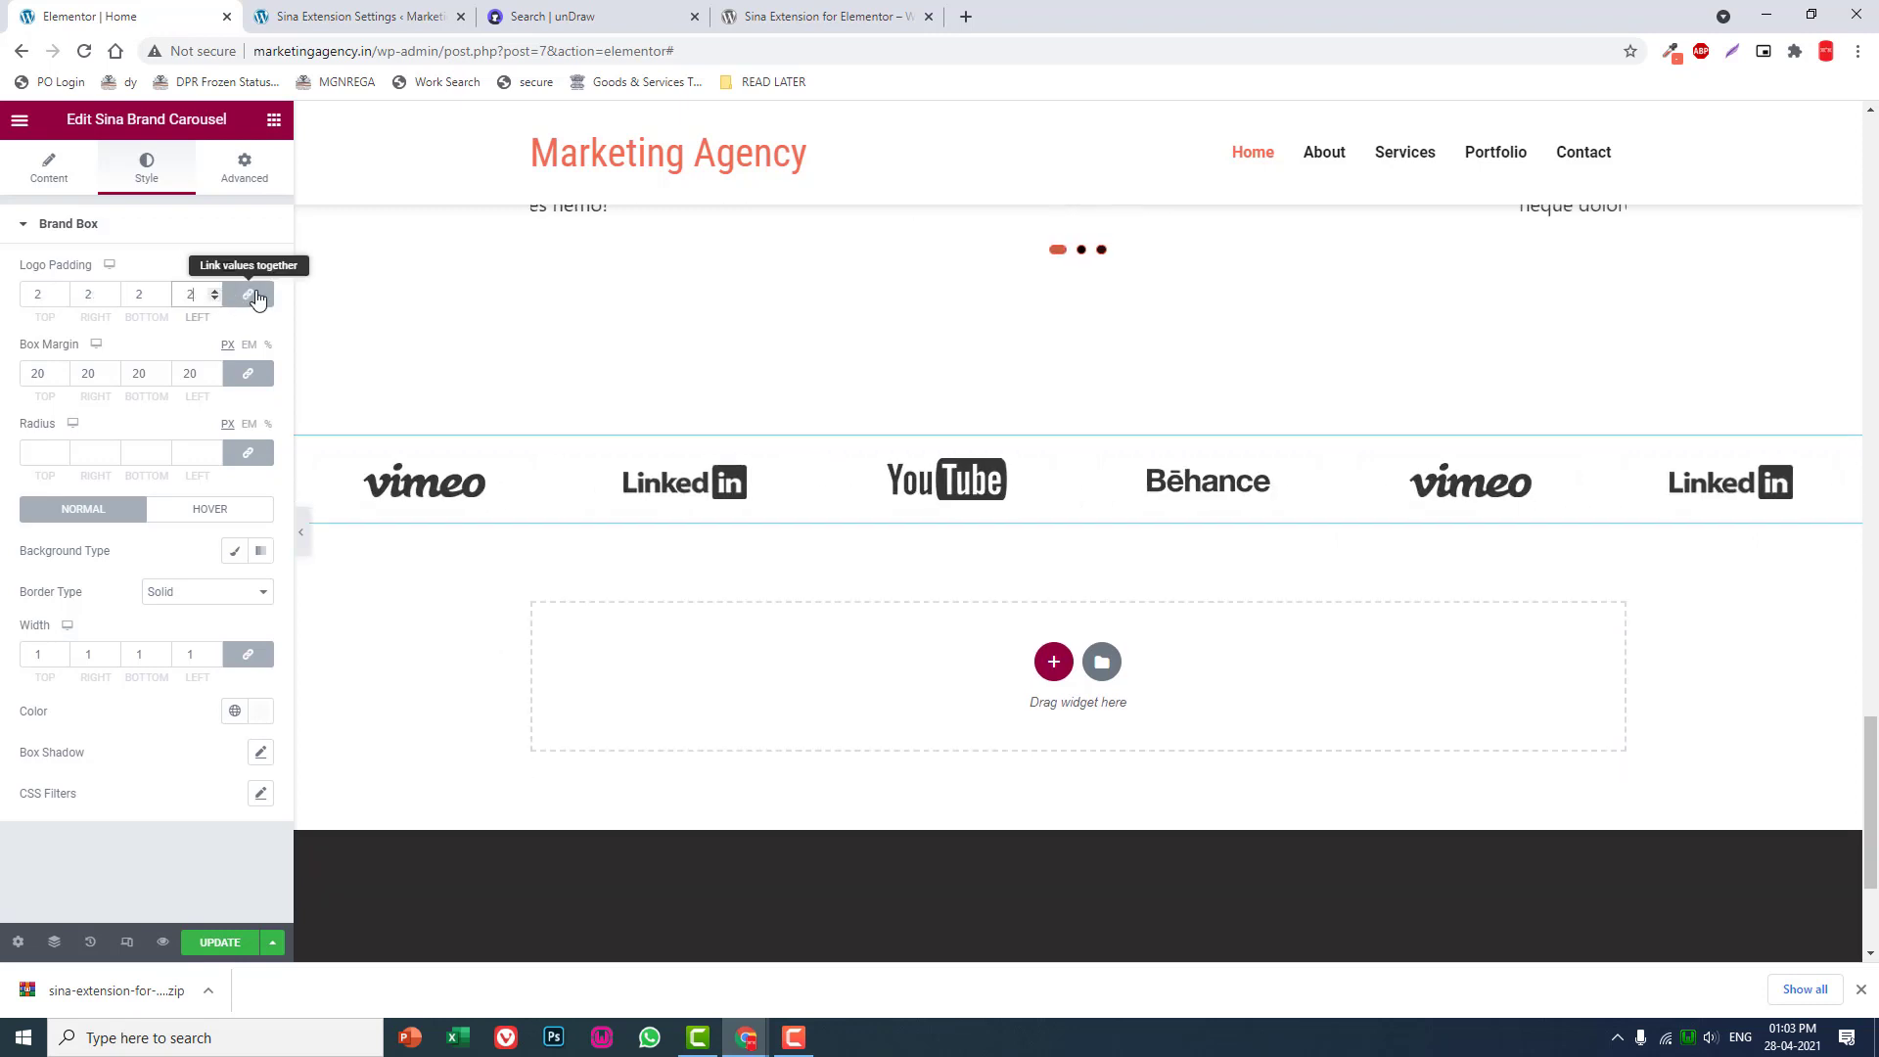
key("BackSpace")
key("BackSpace")
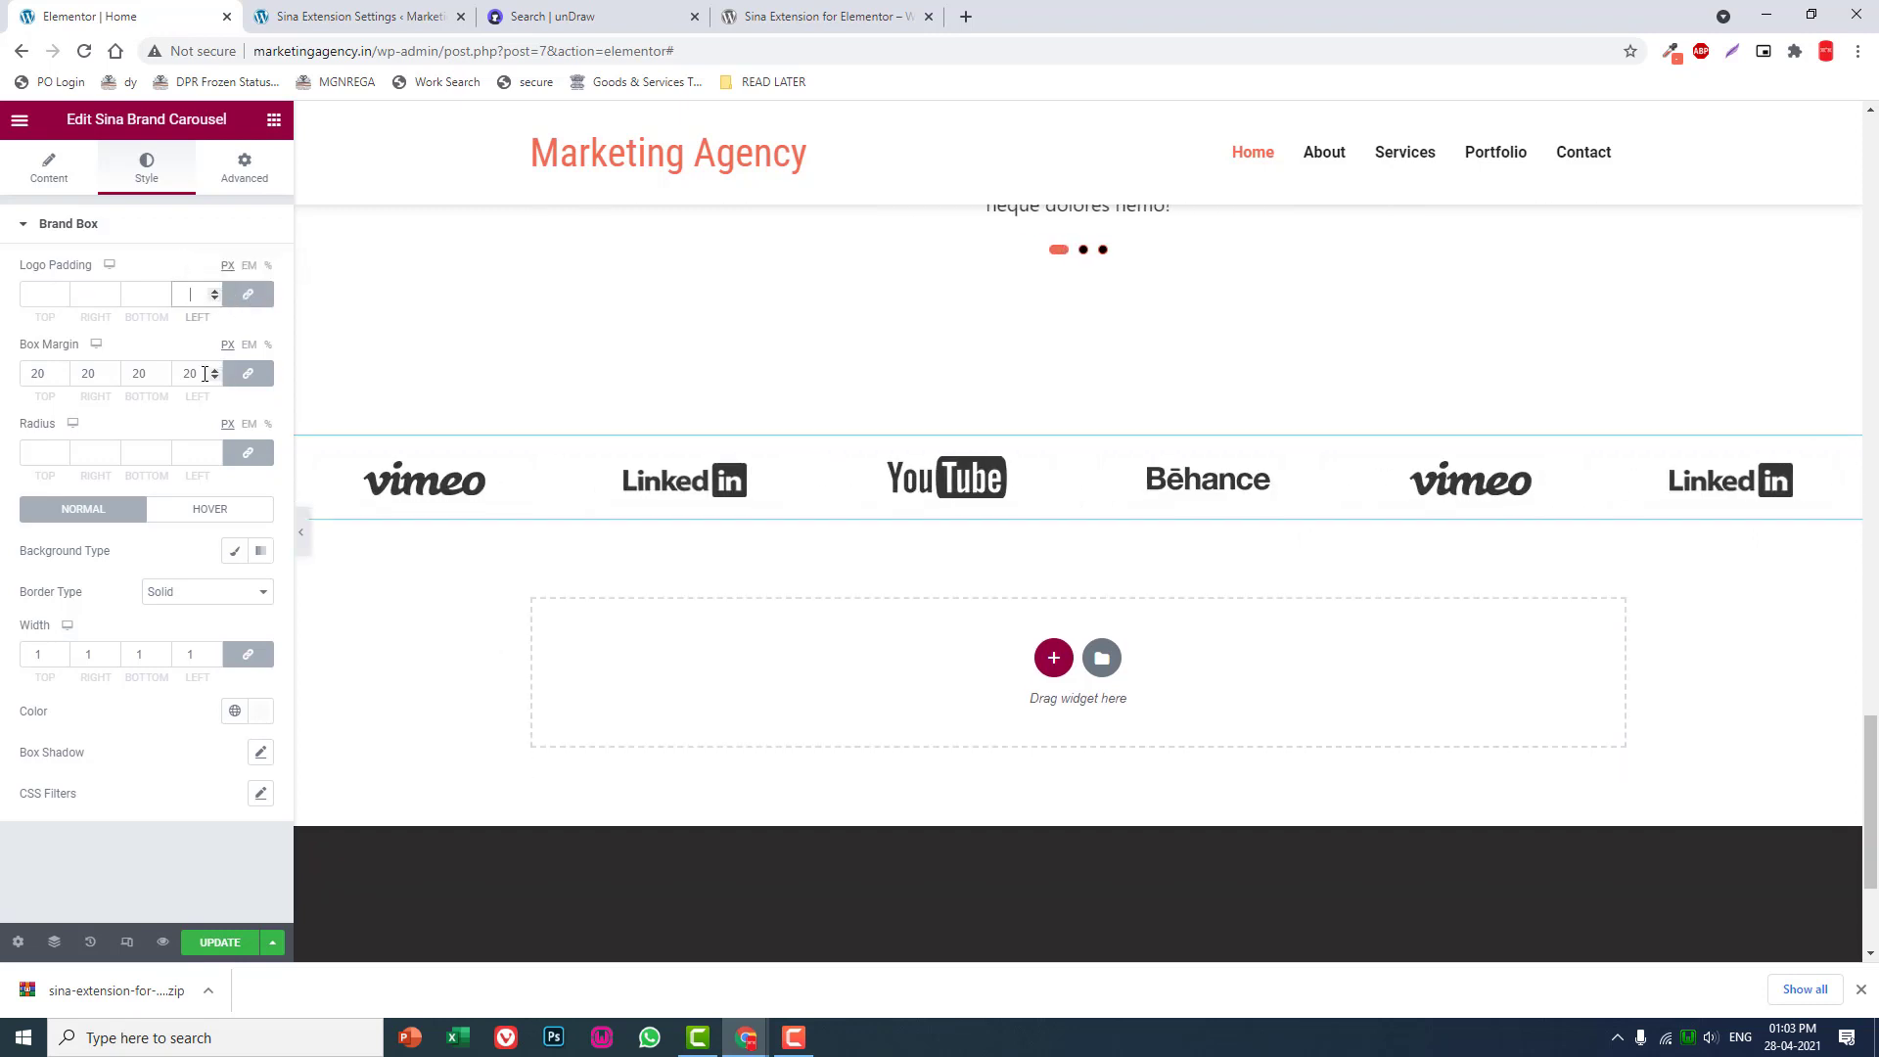
- Unlink the box margin and set it to 50 top, 0 right, 50 bottom, 0 left
left_click(185, 372)
key("BackSpace")
key("BackSpace")
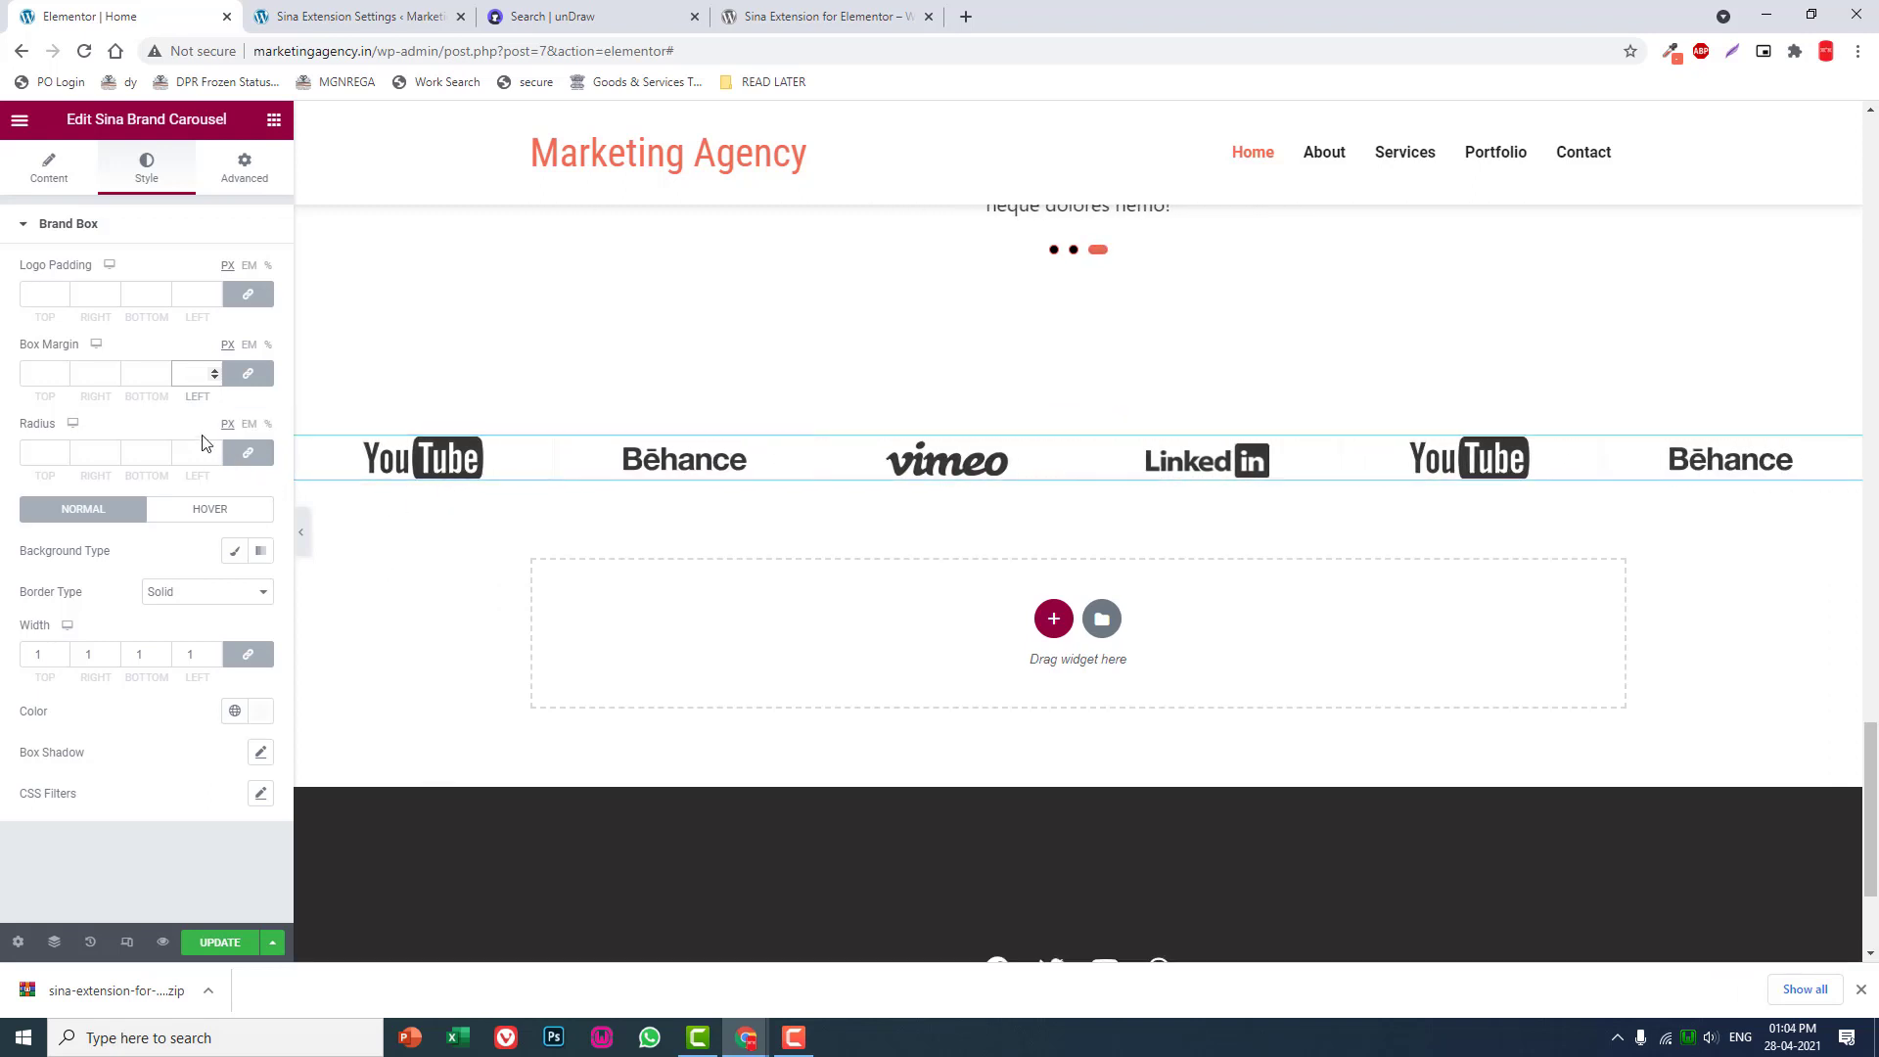
left_click(245, 377)
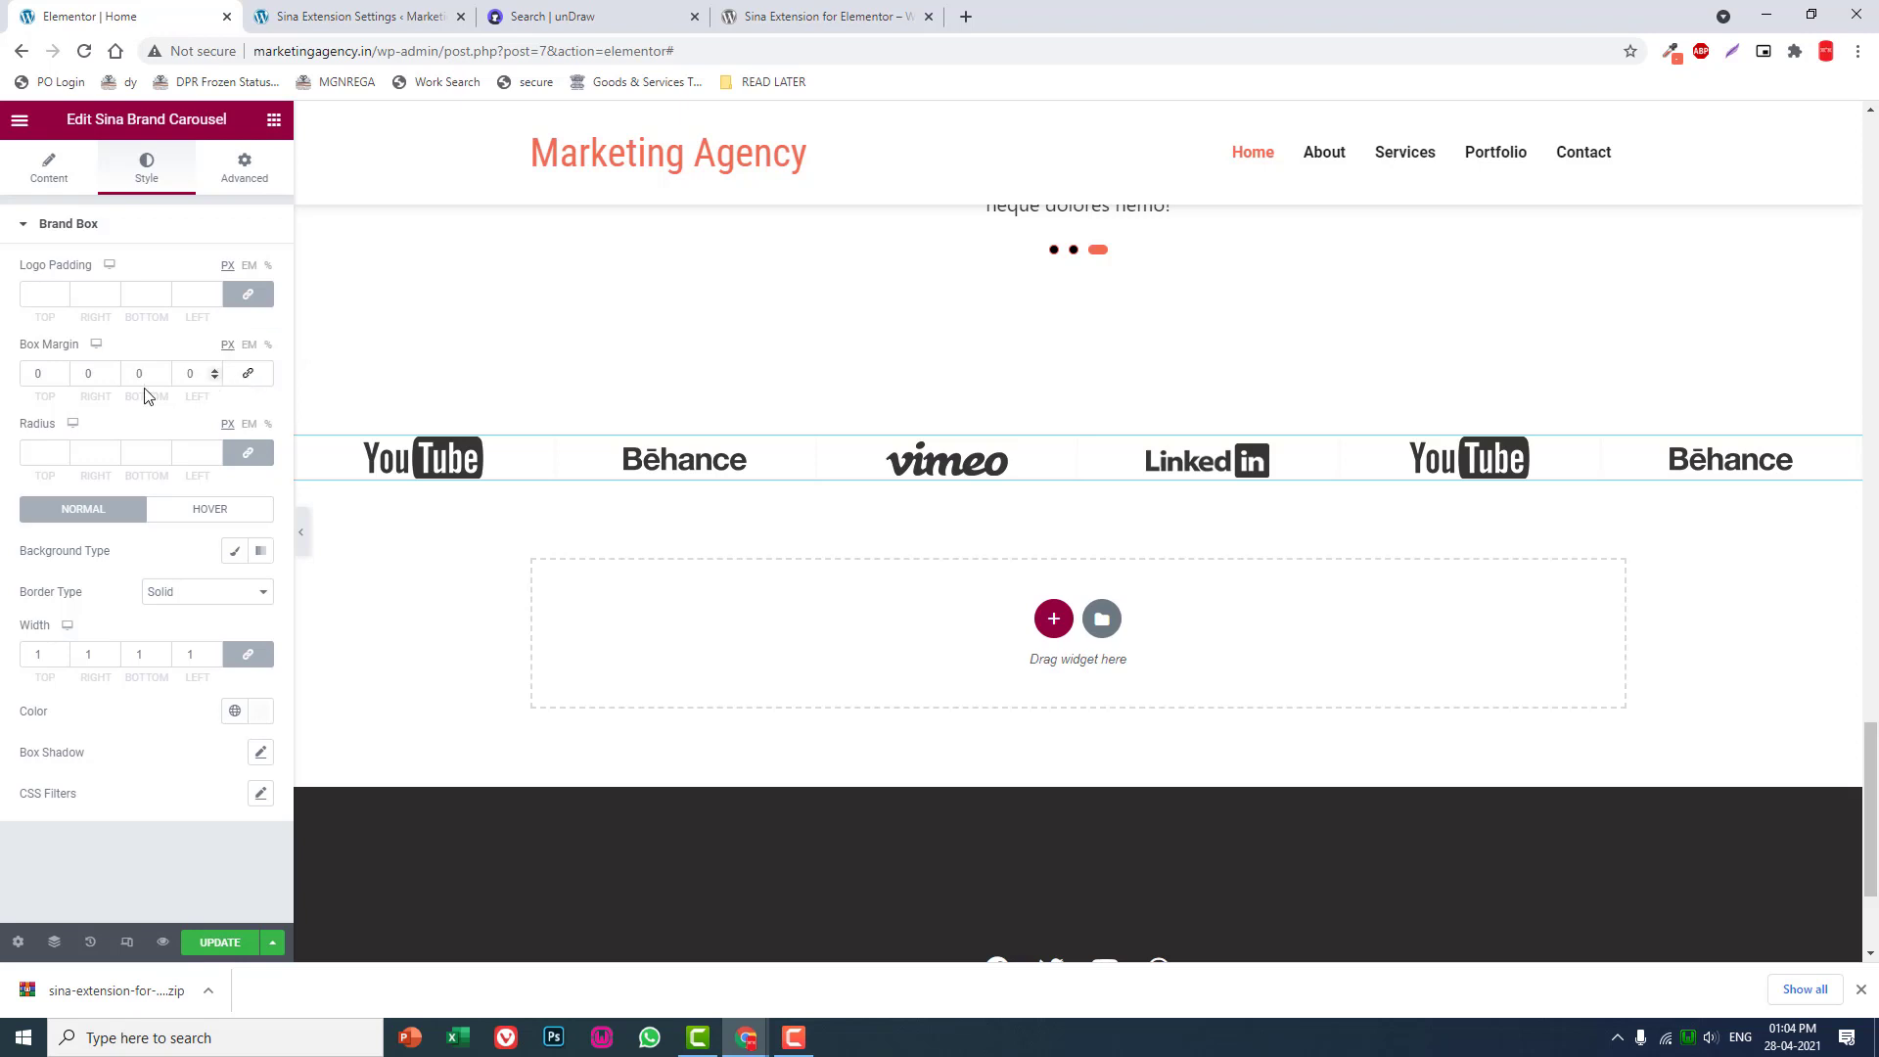
left_click(47, 375)
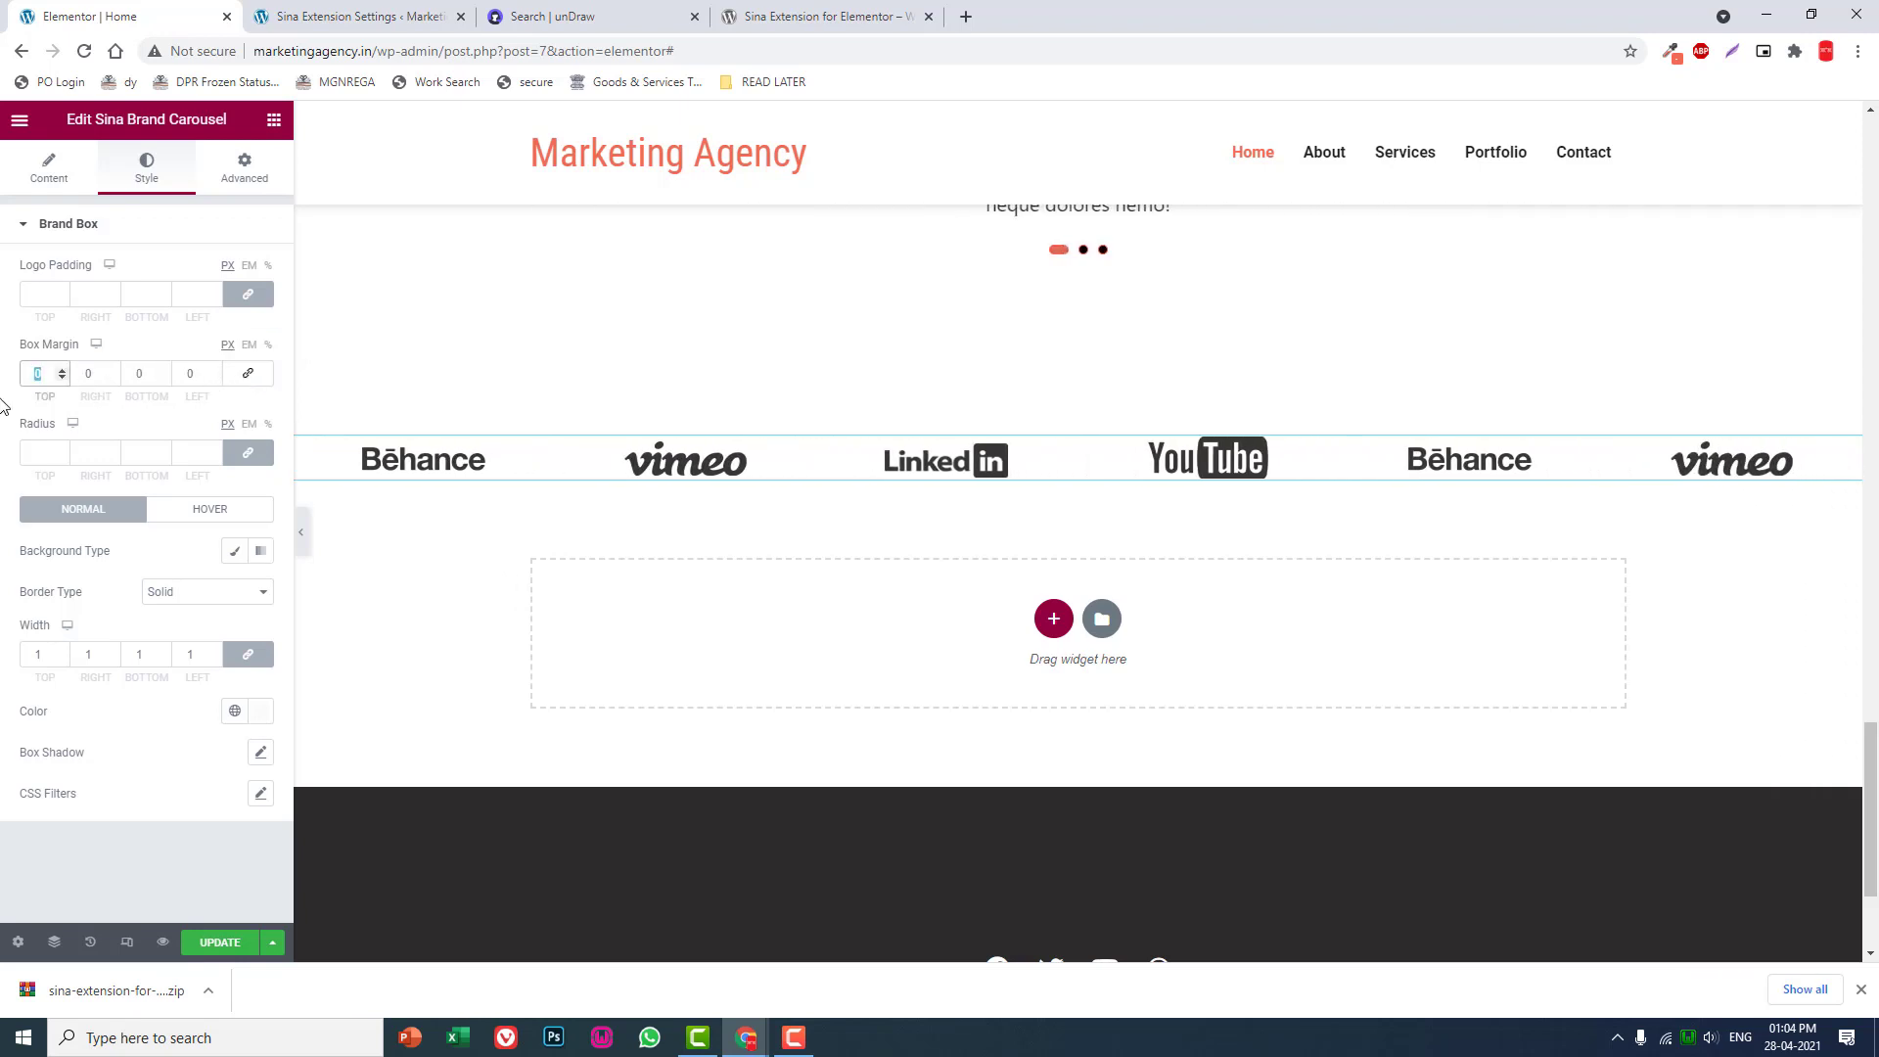
type("50")
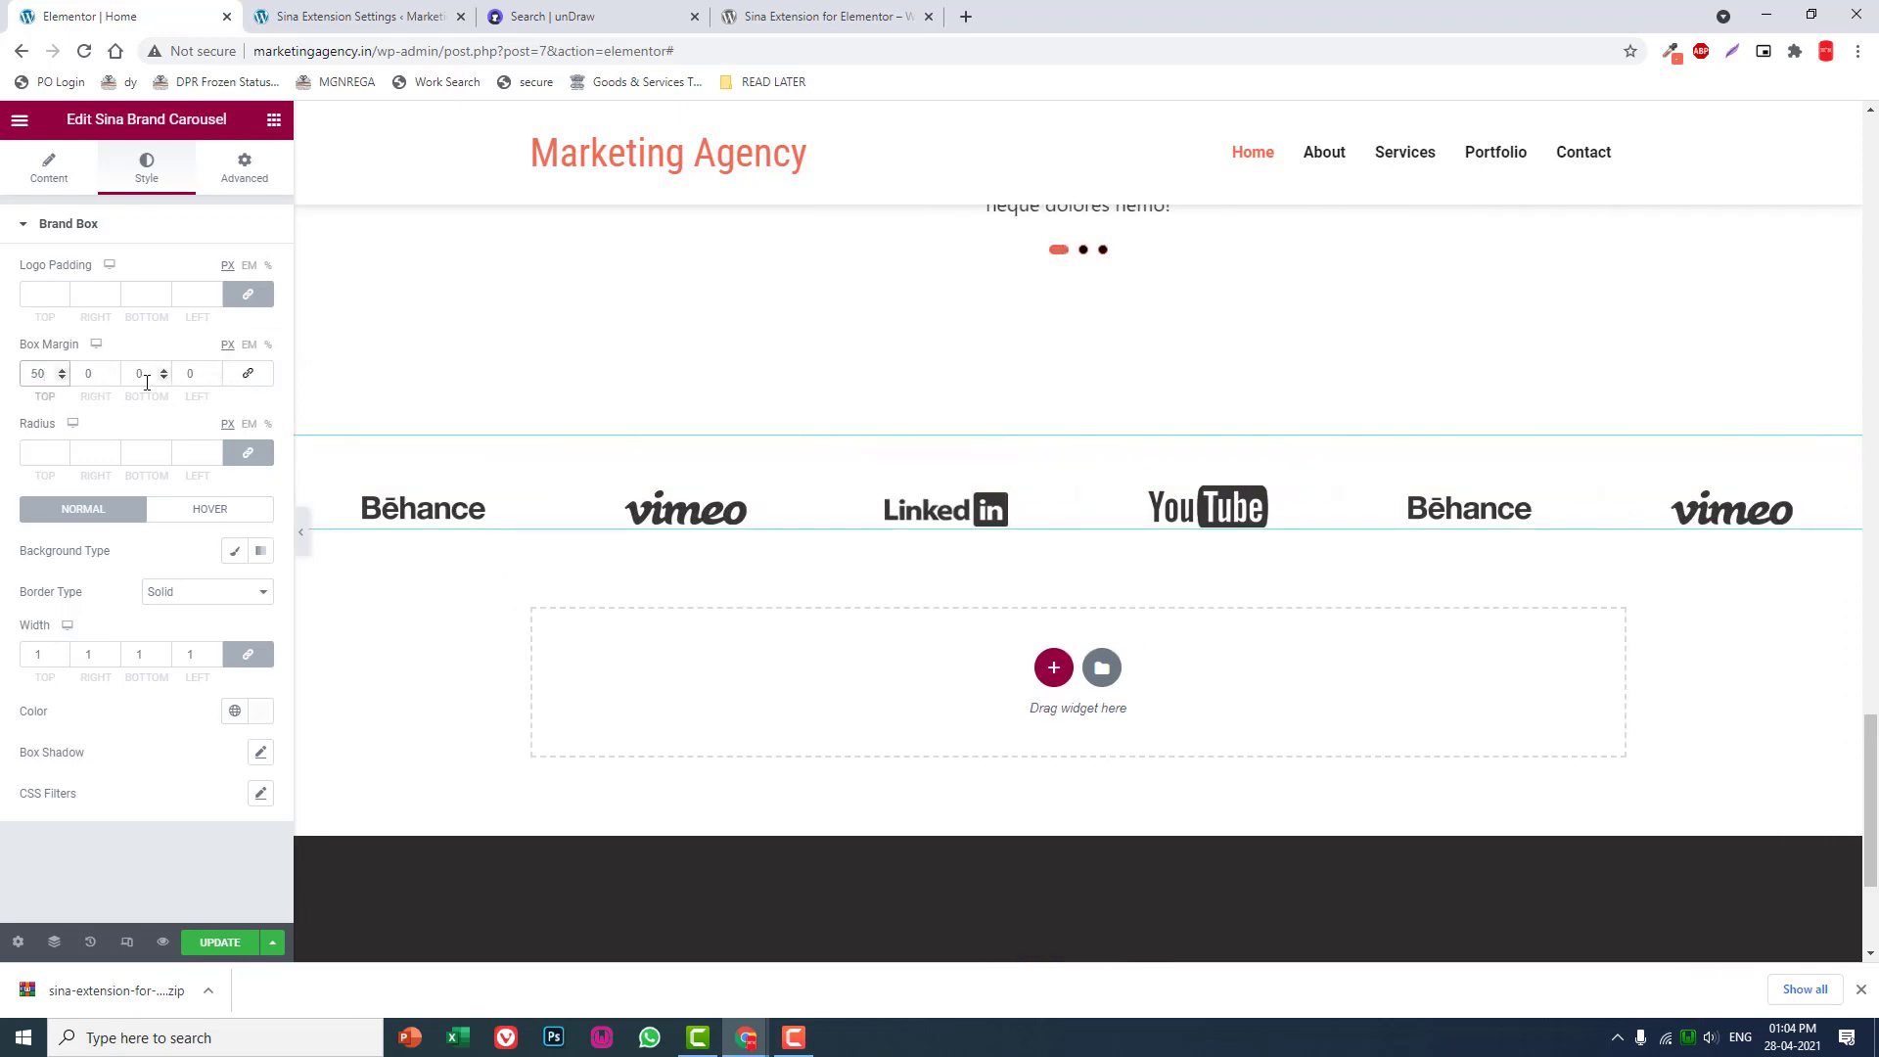
left_click(146, 379)
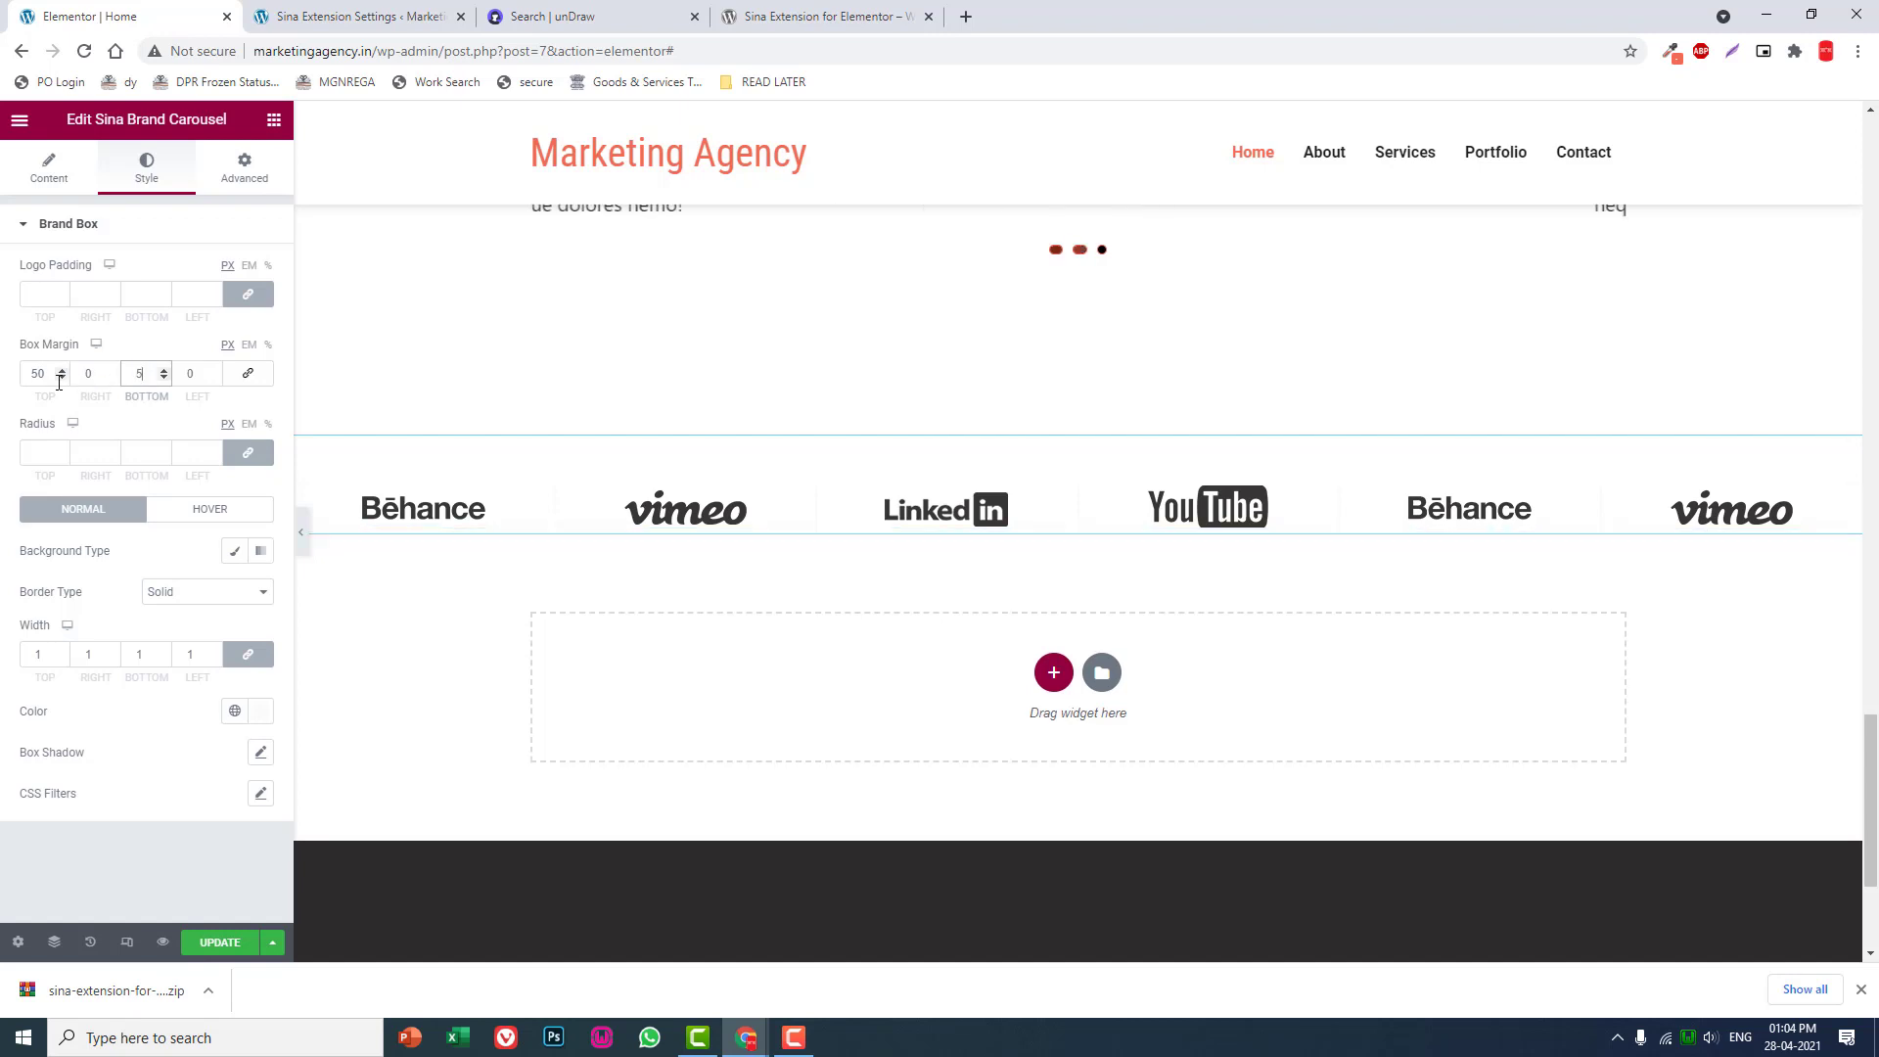
type("50")
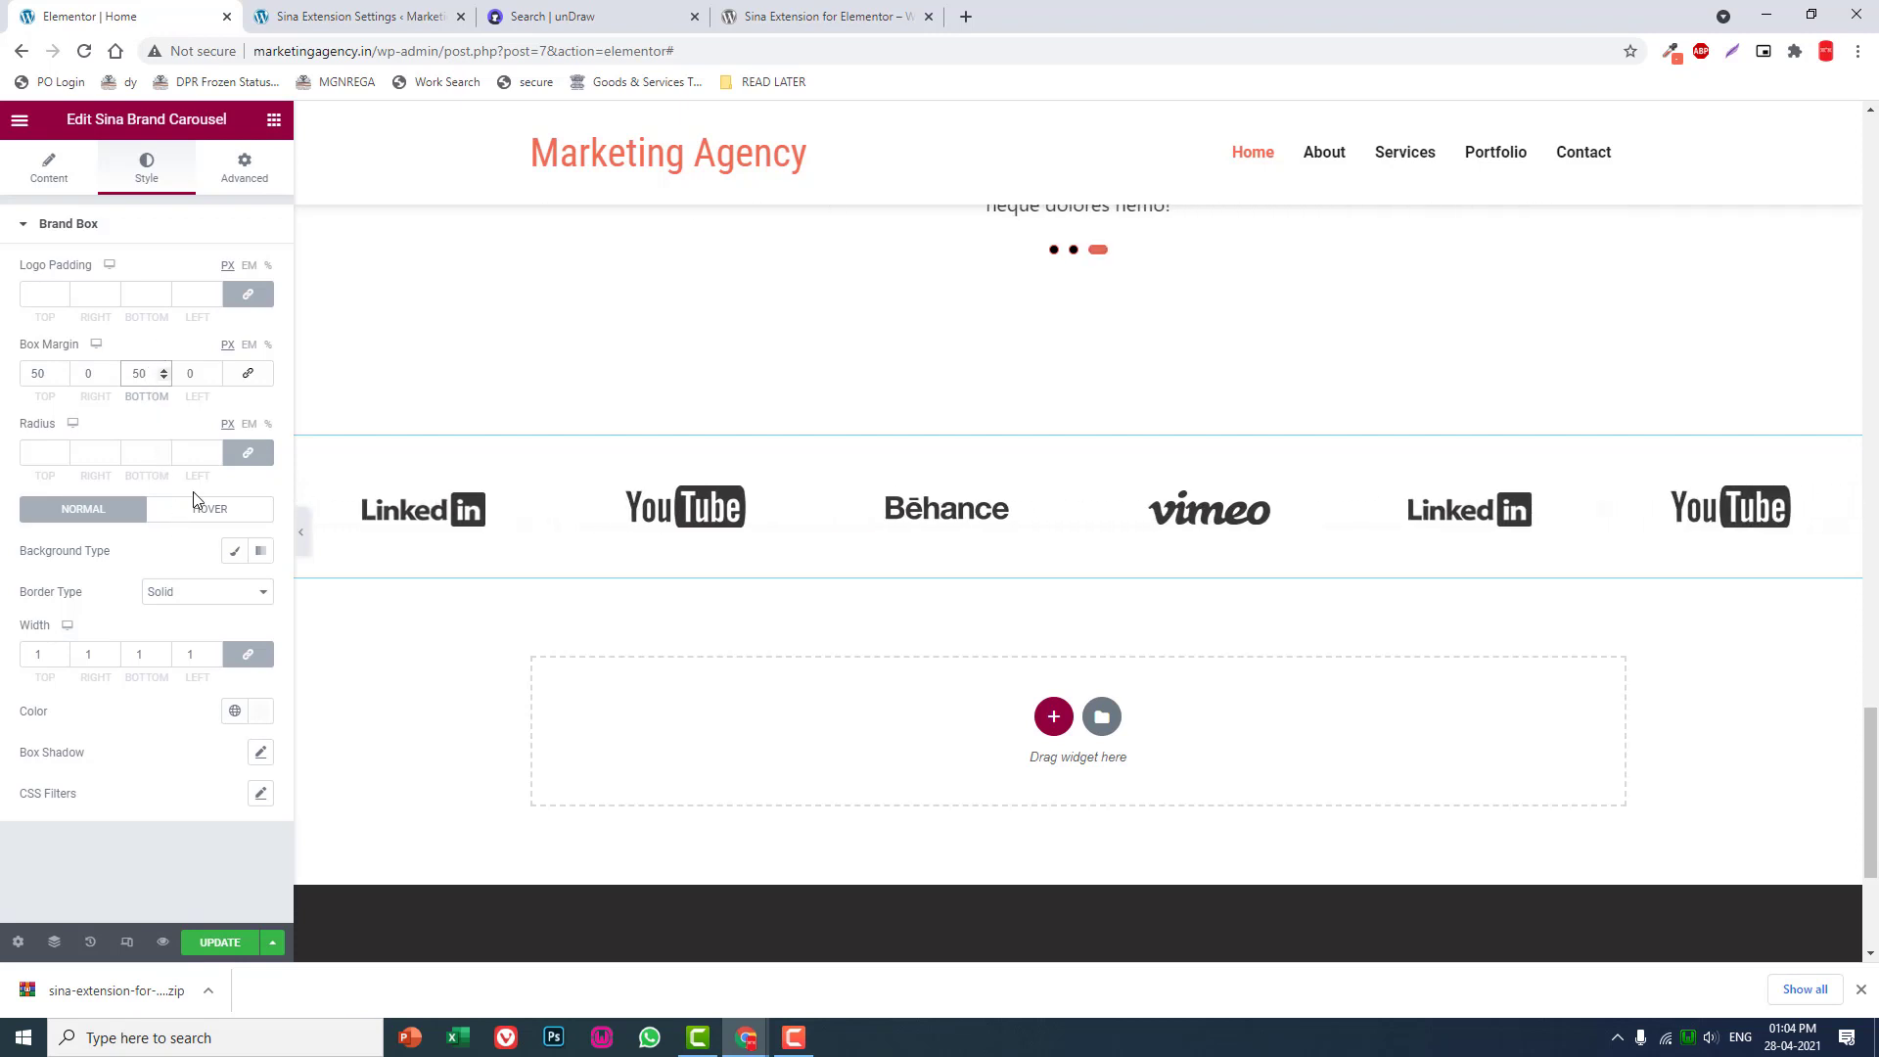
left_click(235, 553)
left_click(261, 592)
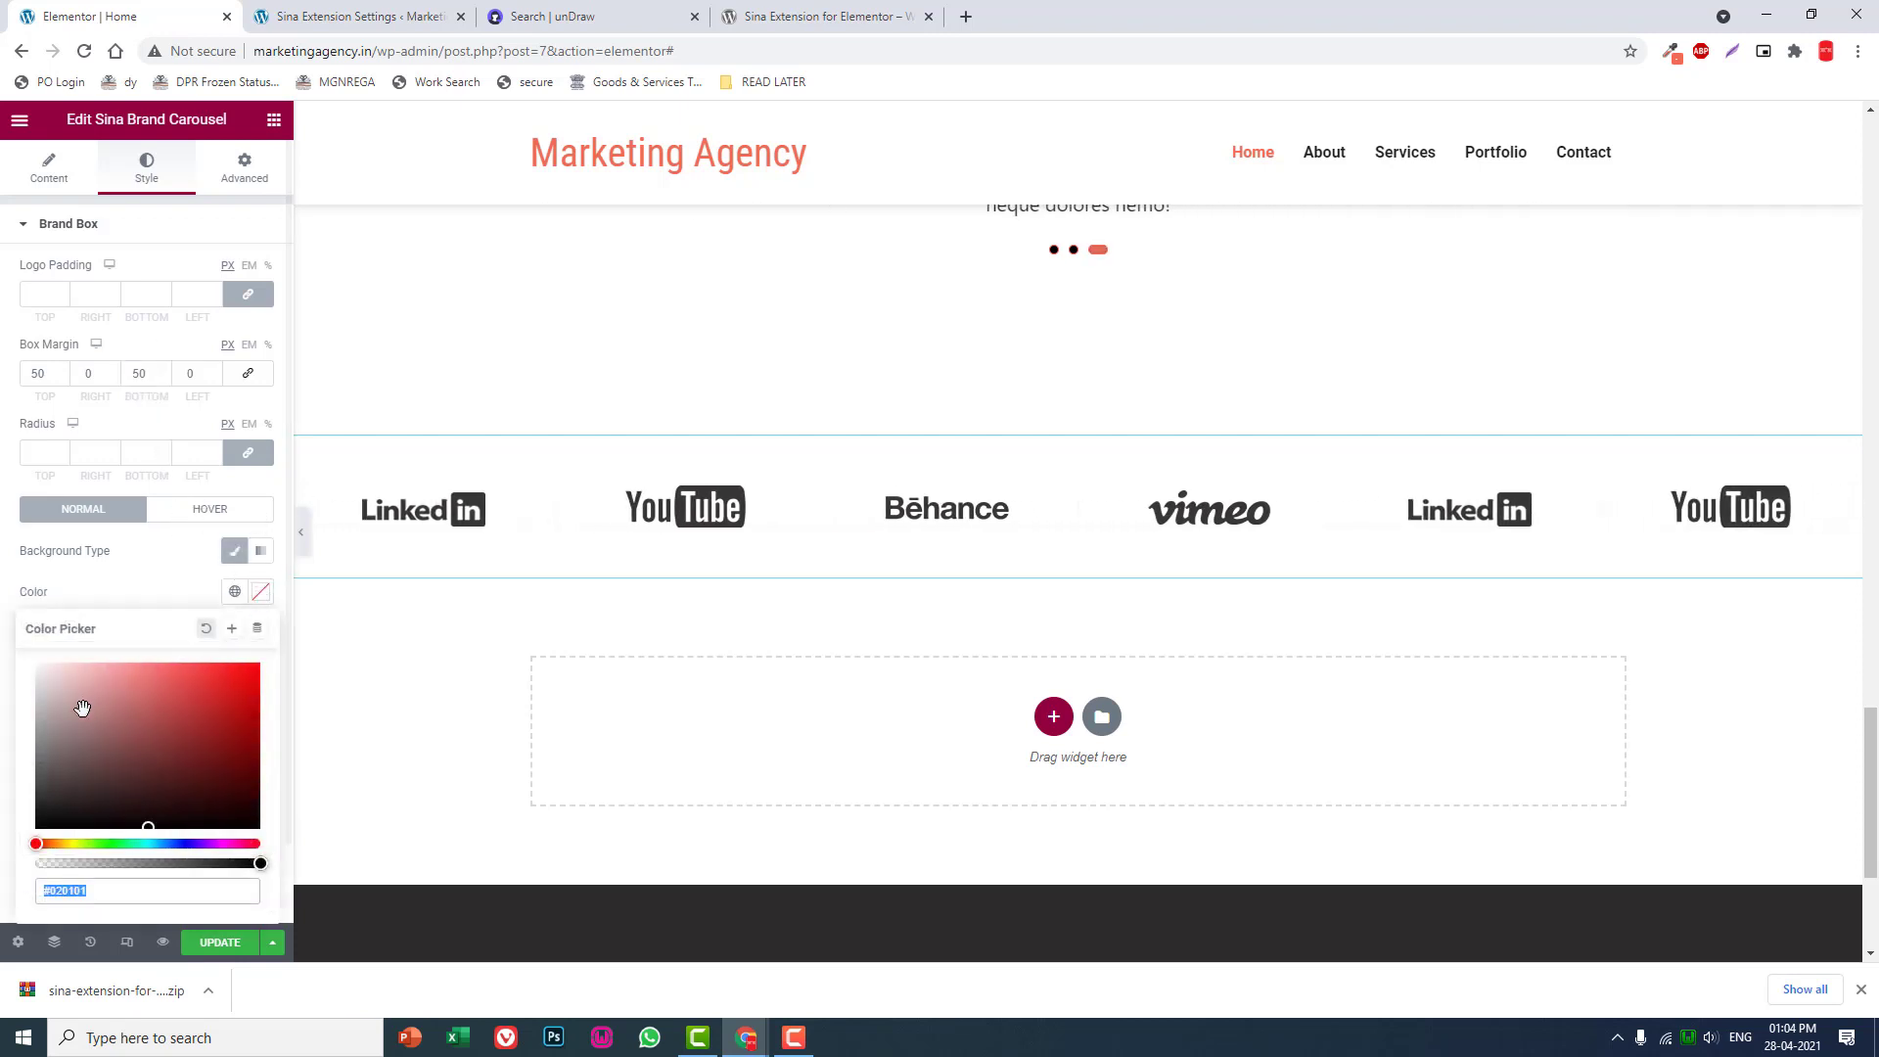
left_click(40, 730)
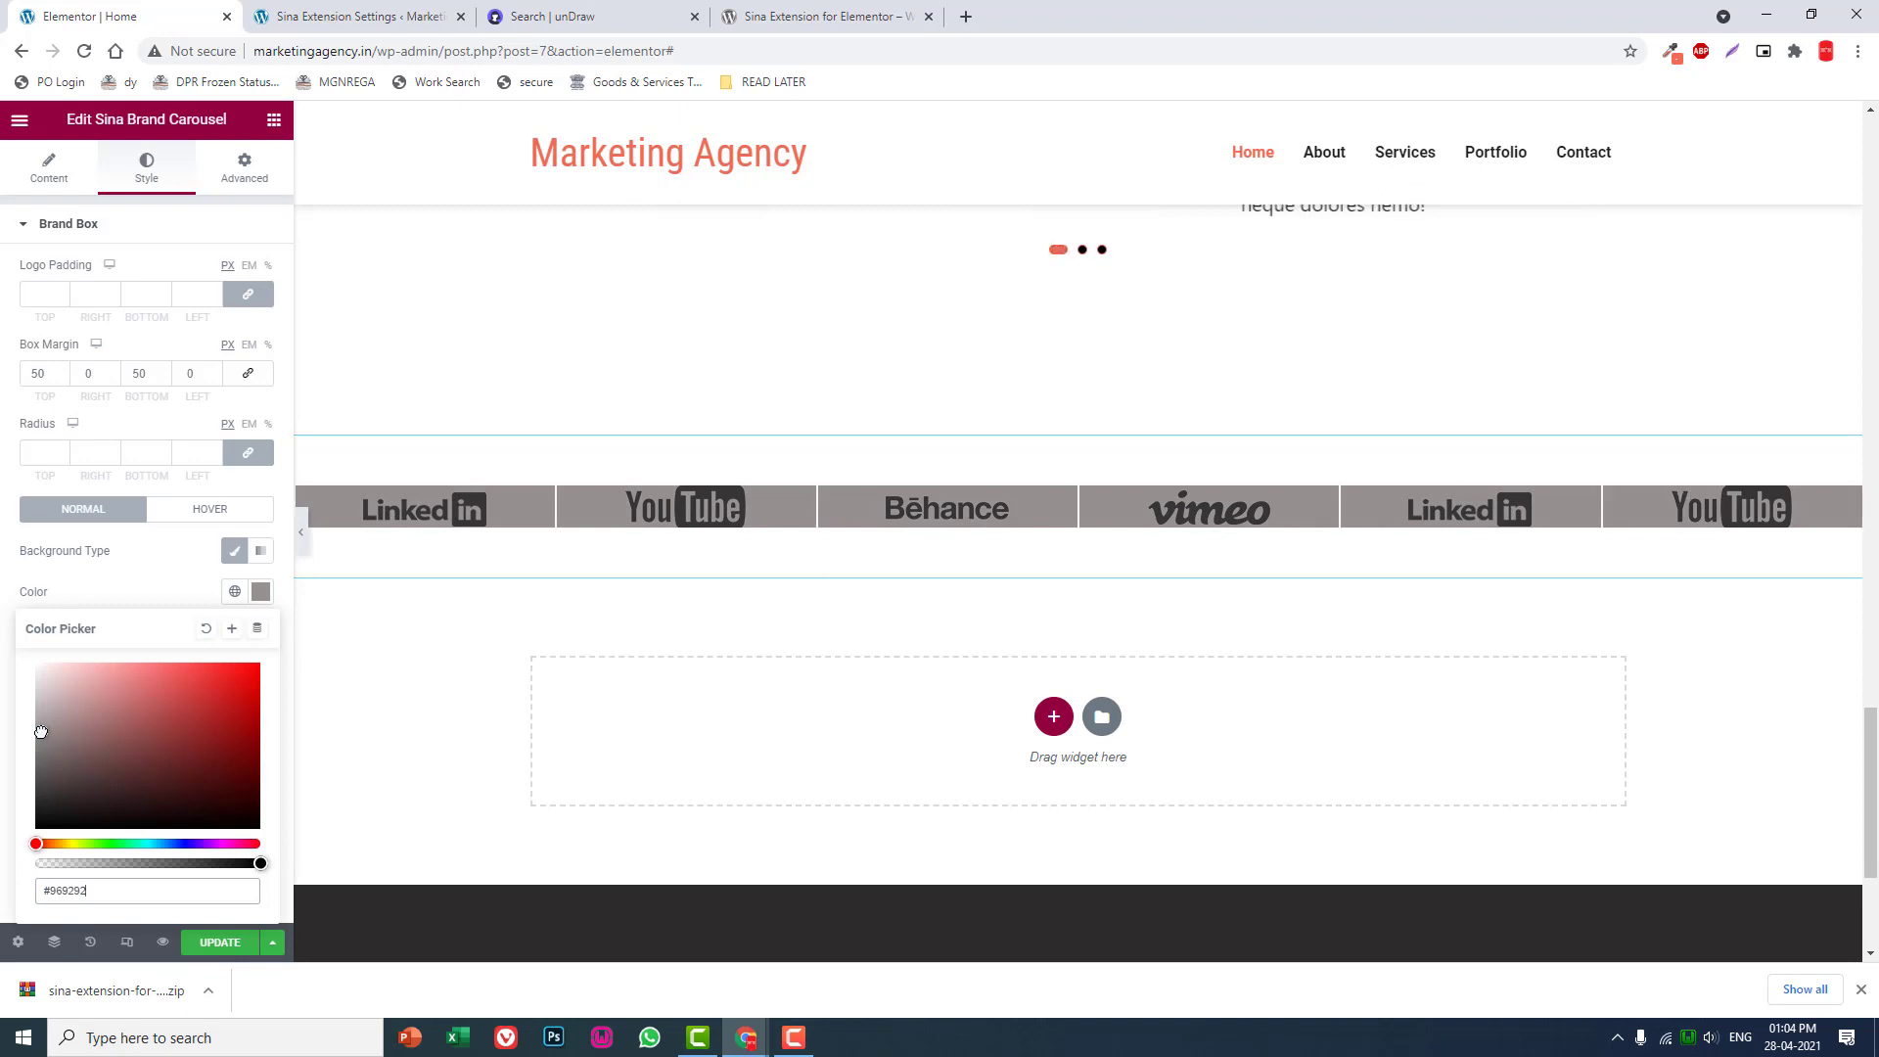
left_click(208, 629)
left_click(200, 596)
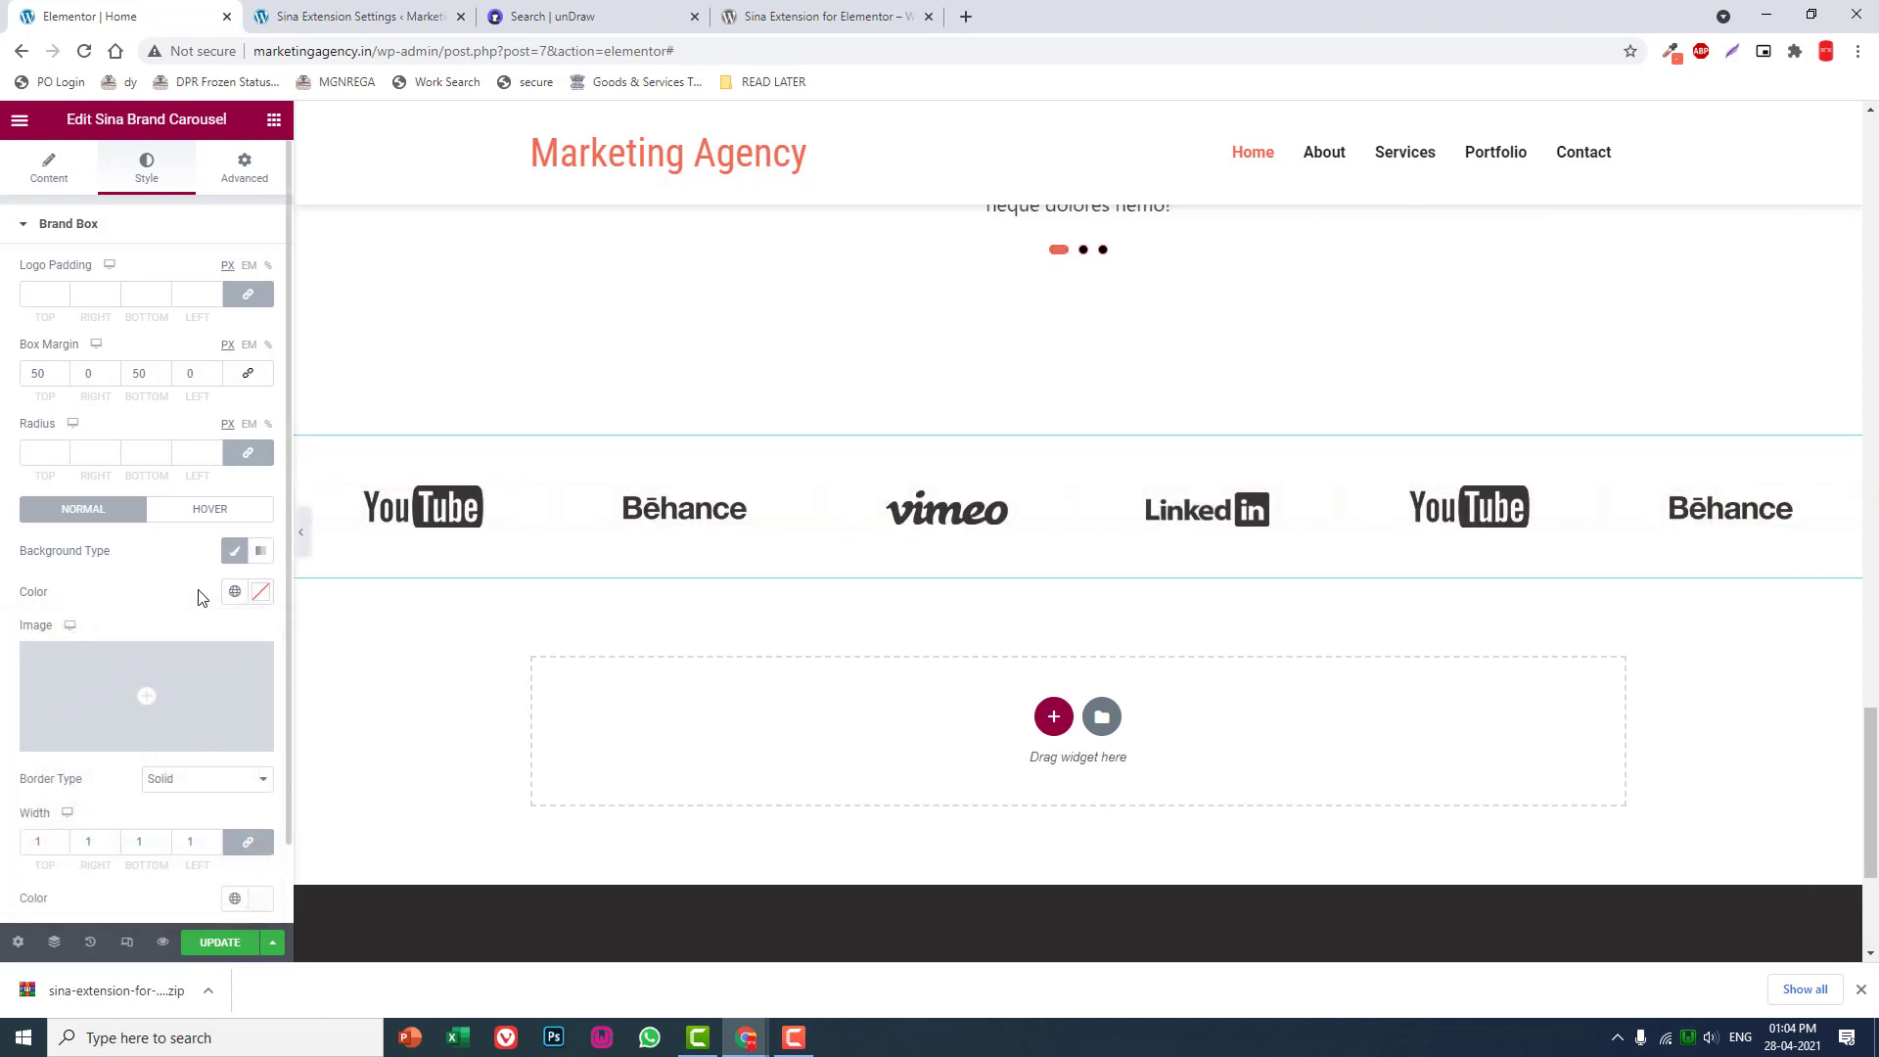
scroll(199, 595, "down", 1)
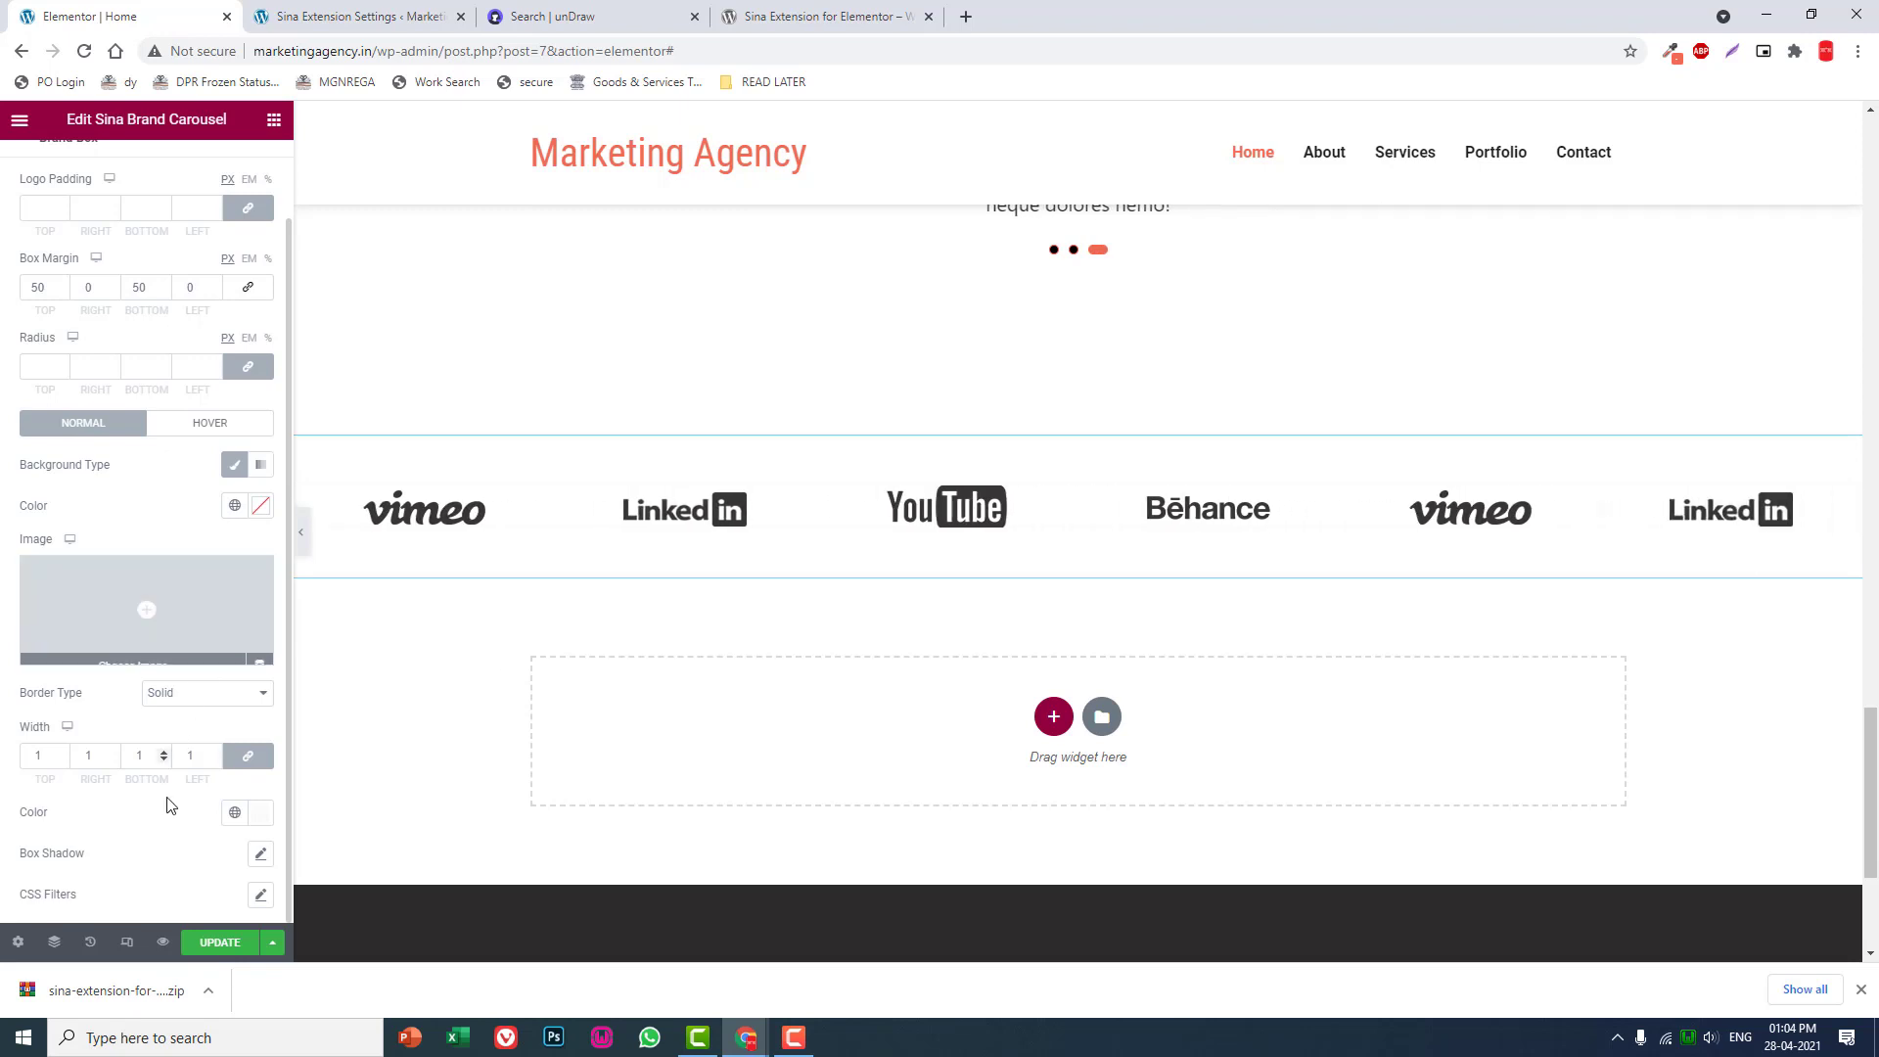
scroll(162, 801, "up", 1)
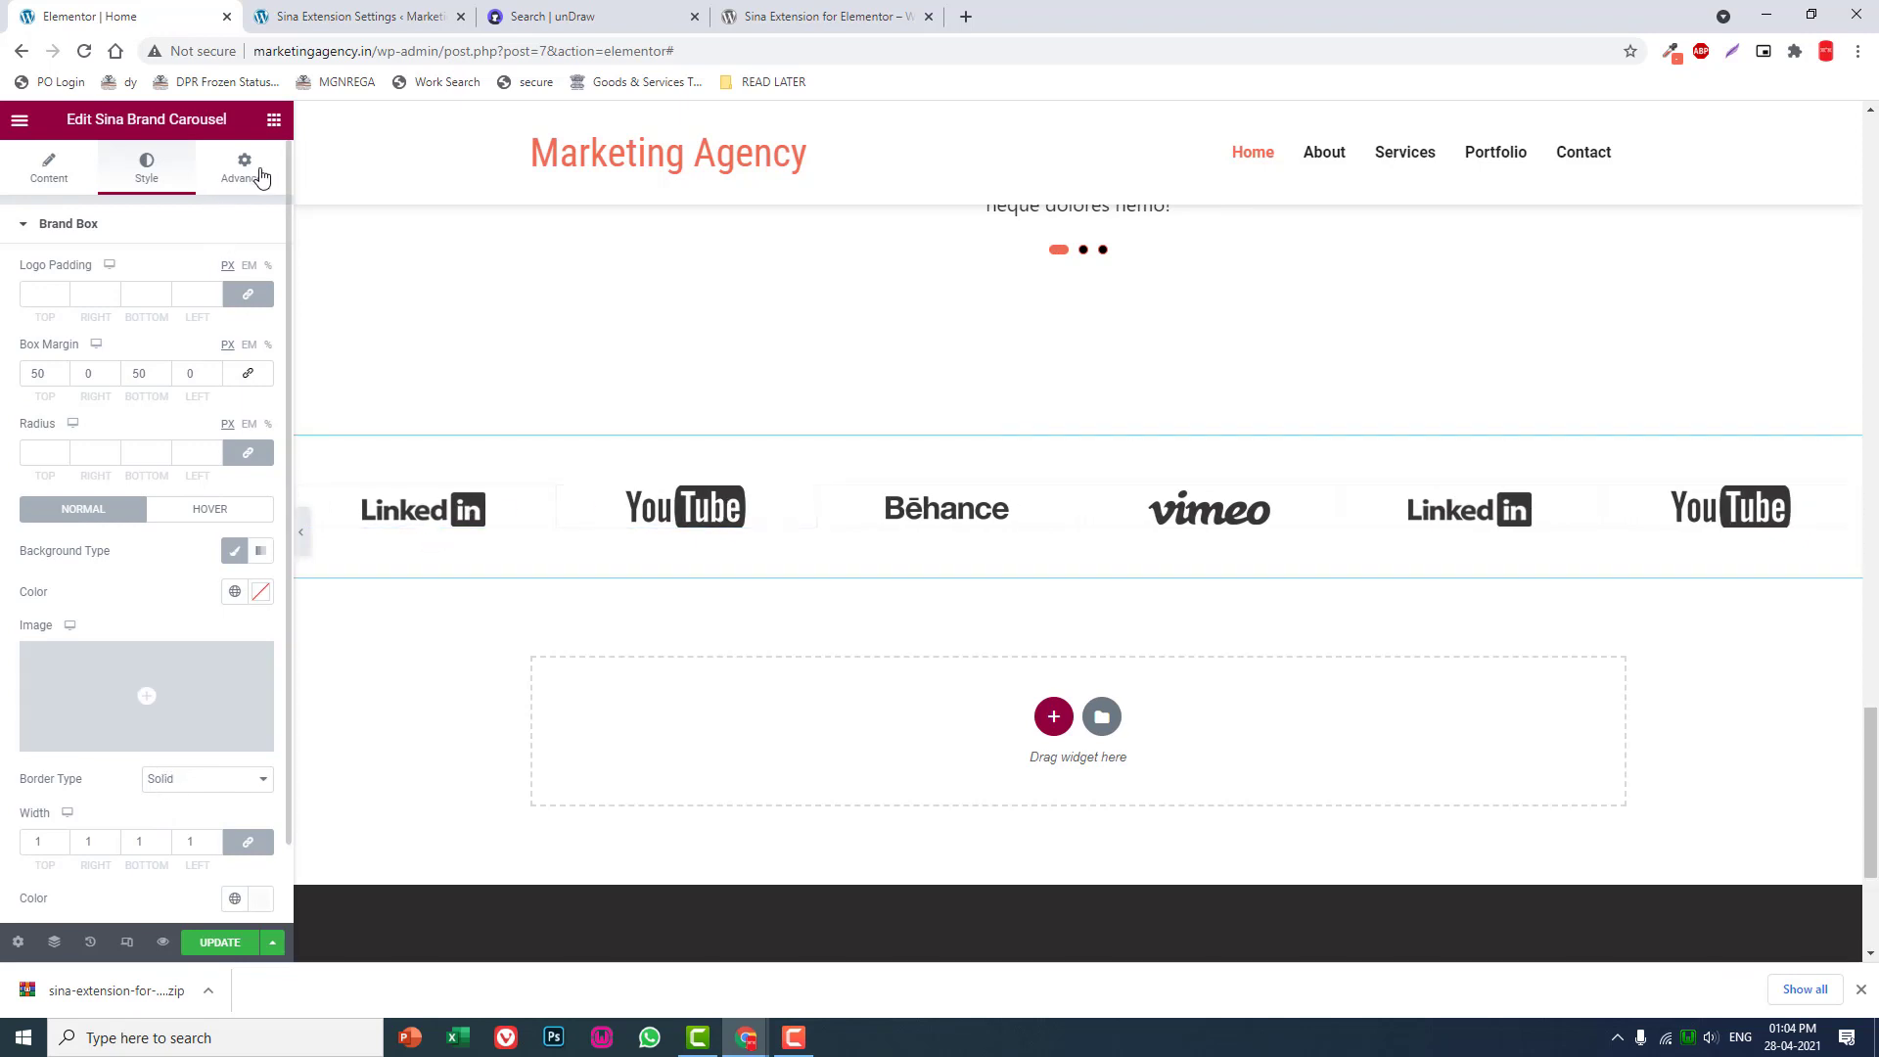
- Give the brand carousel widget a Classic background in a very pale pink near #FFF4F4
left_click(247, 169)
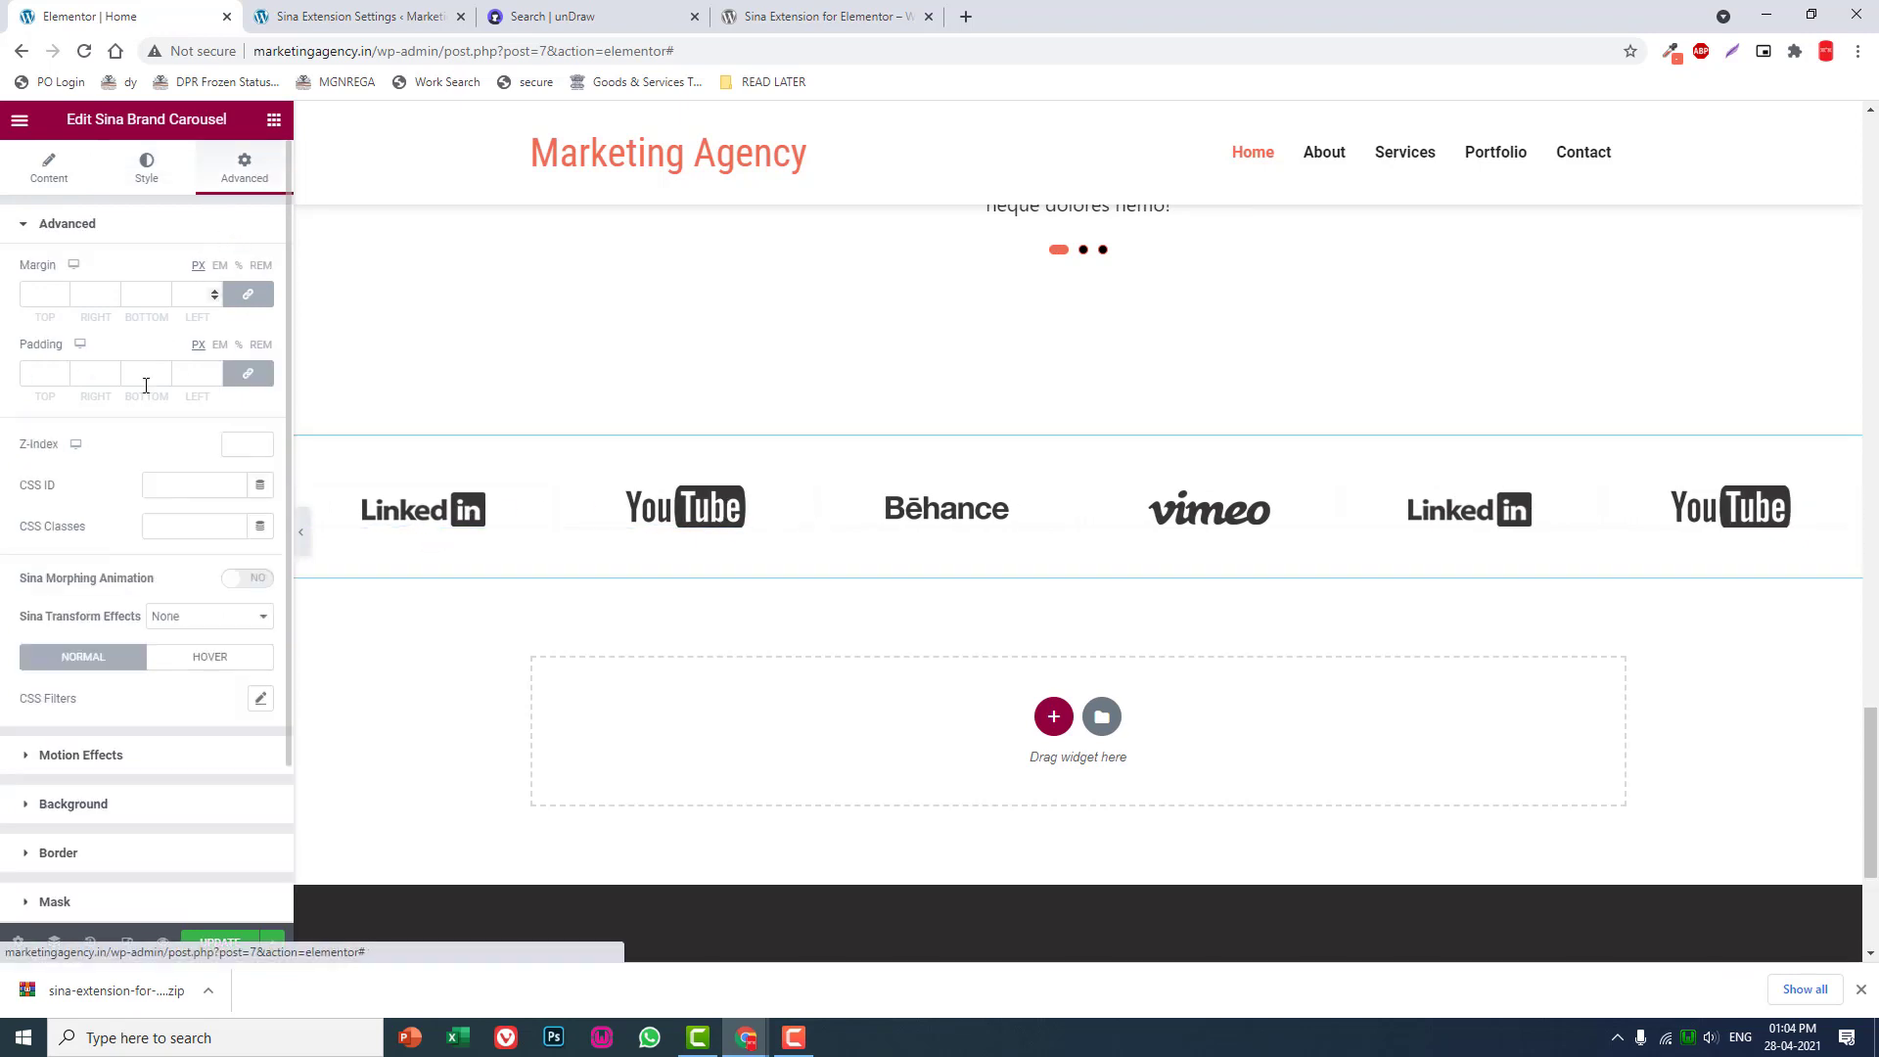
left_click(69, 807)
left_click(233, 416)
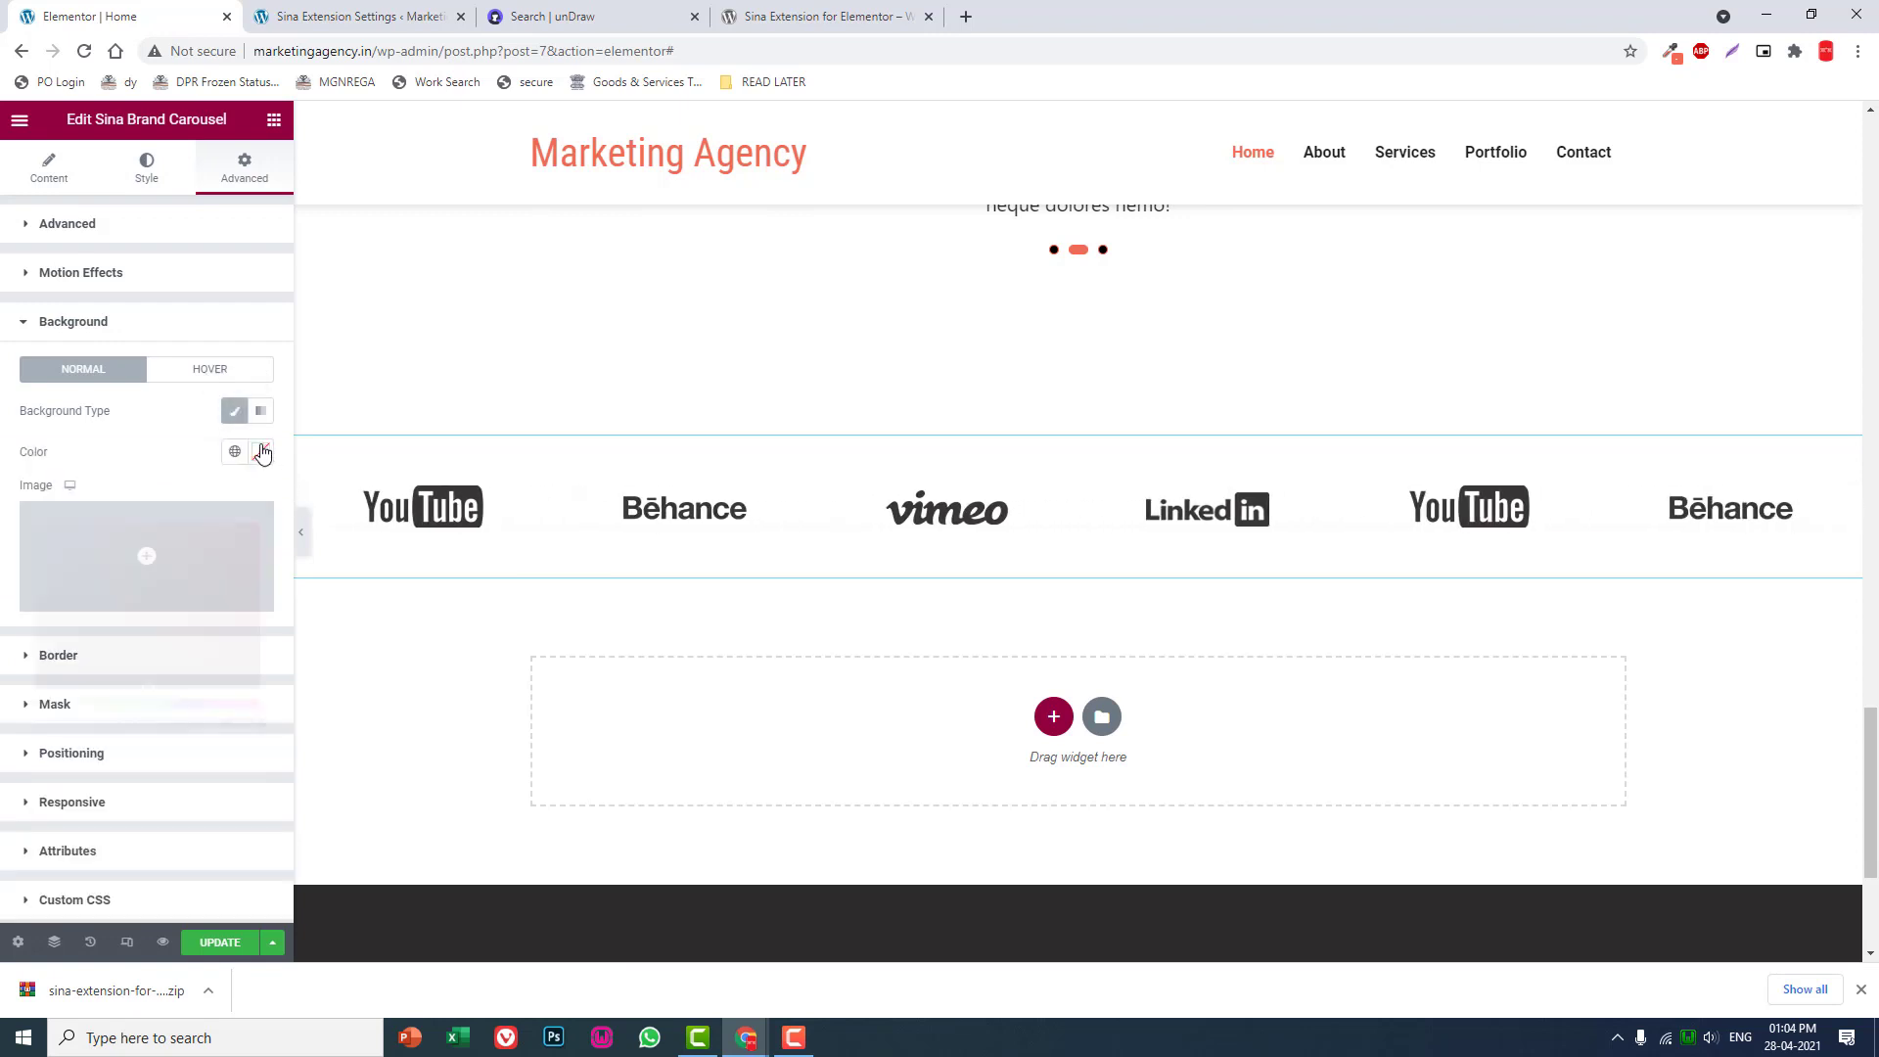
left_click(260, 450)
left_click(45, 524)
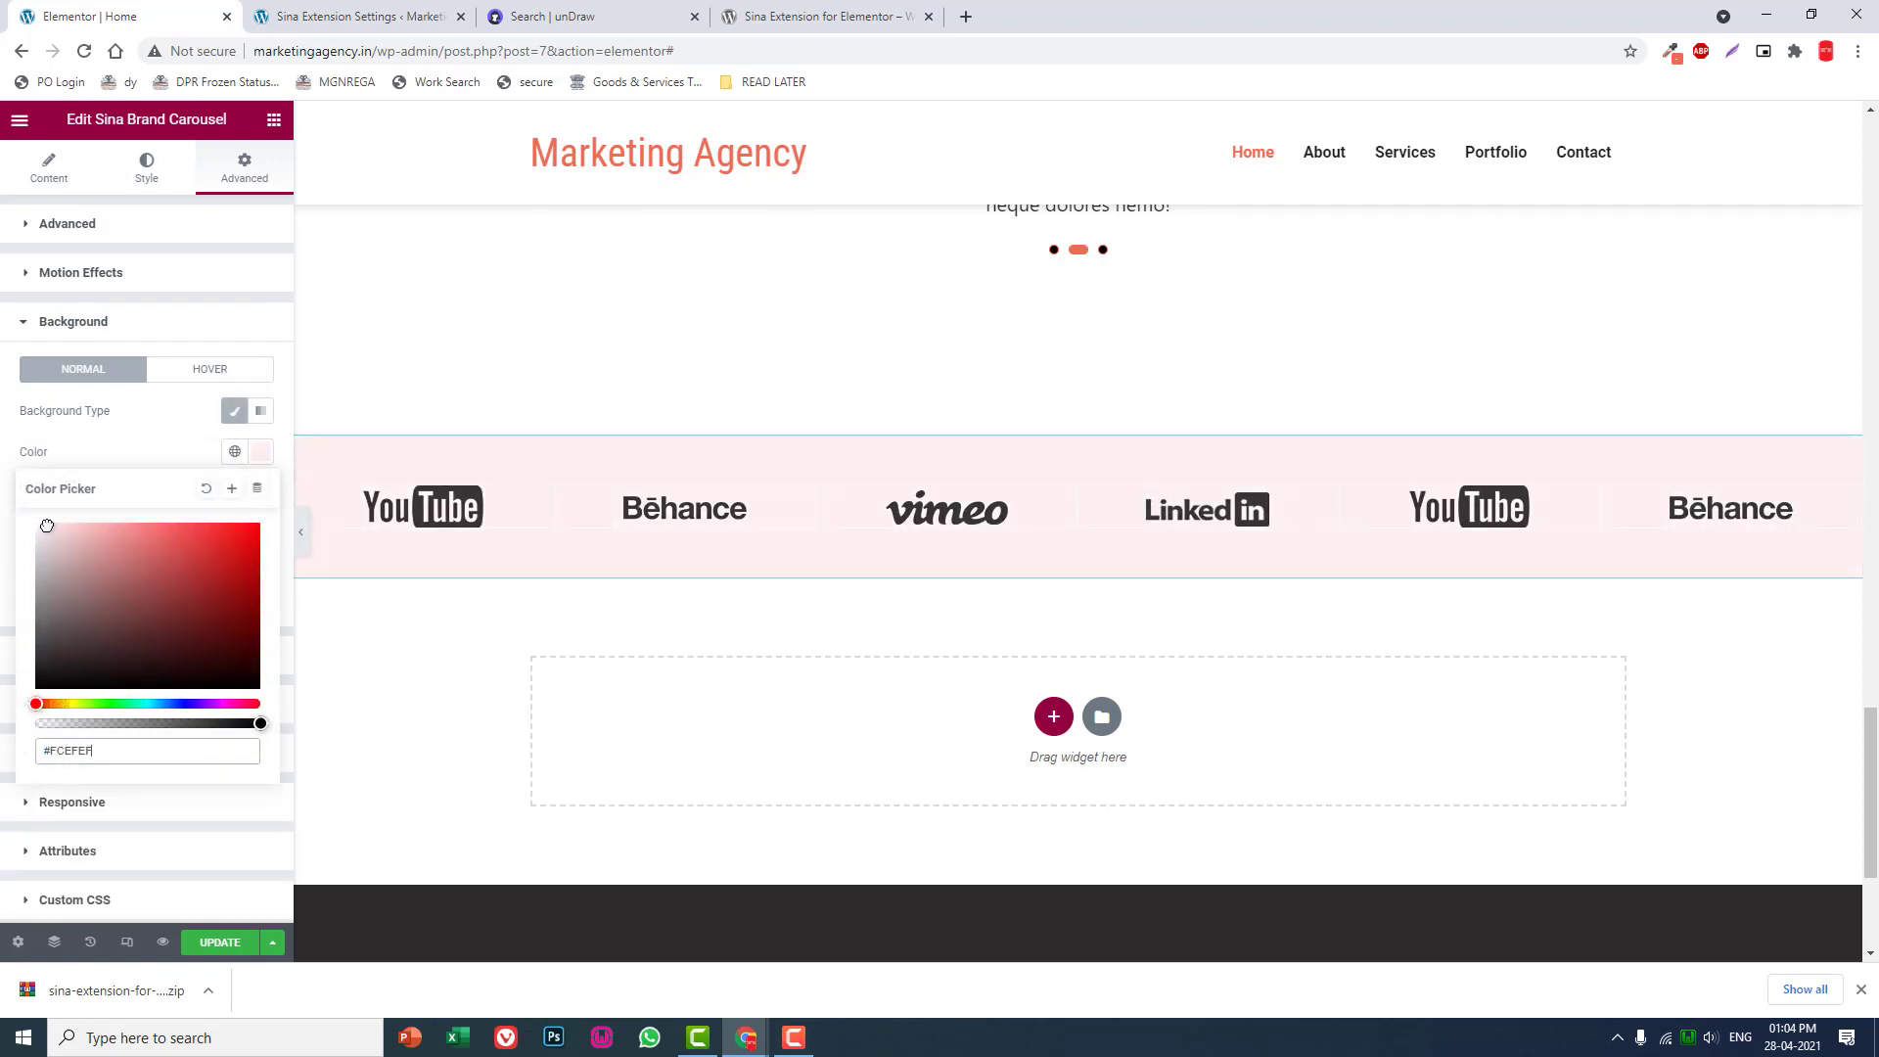
left_click_drag(43, 517, 47, 519)
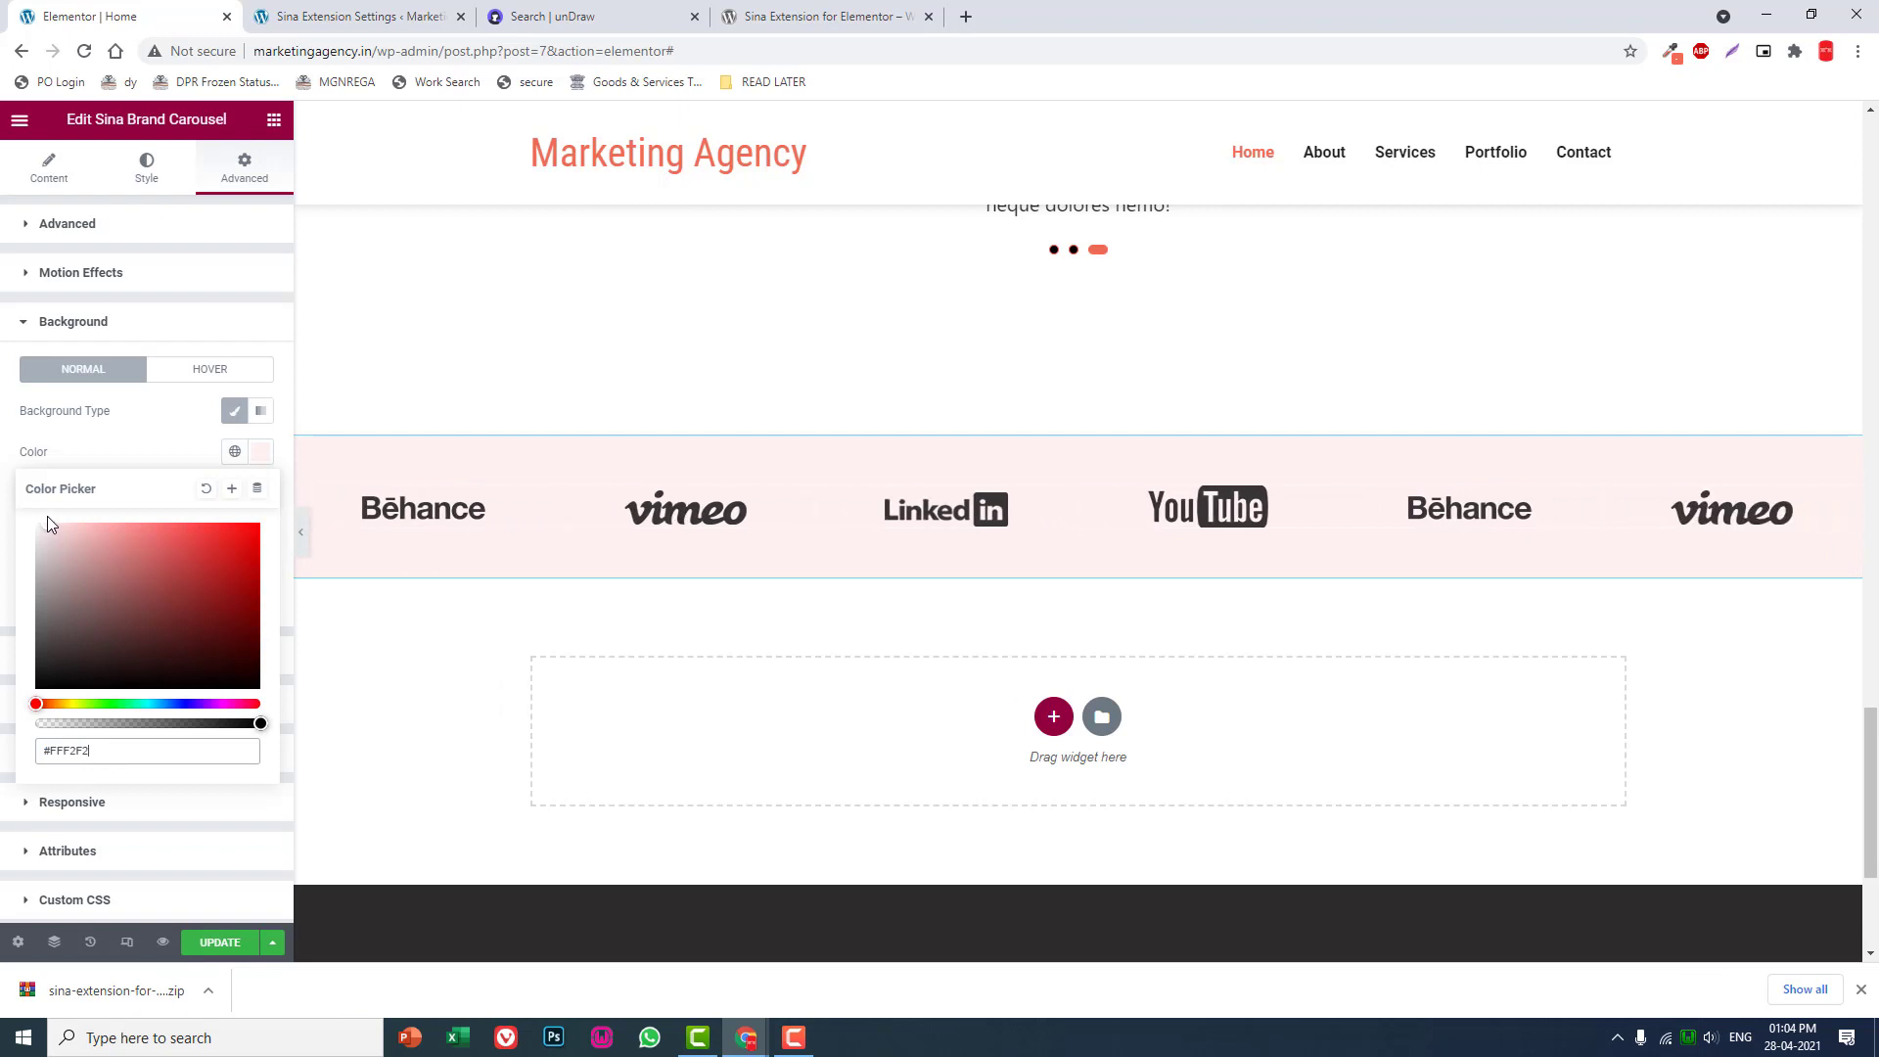
left_click_drag(46, 516, 46, 515)
left_click(133, 446)
- Try a grey brand box background and grey borders between the logos, removing the background again
left_click(157, 180)
scroll(145, 440, "down", 1)
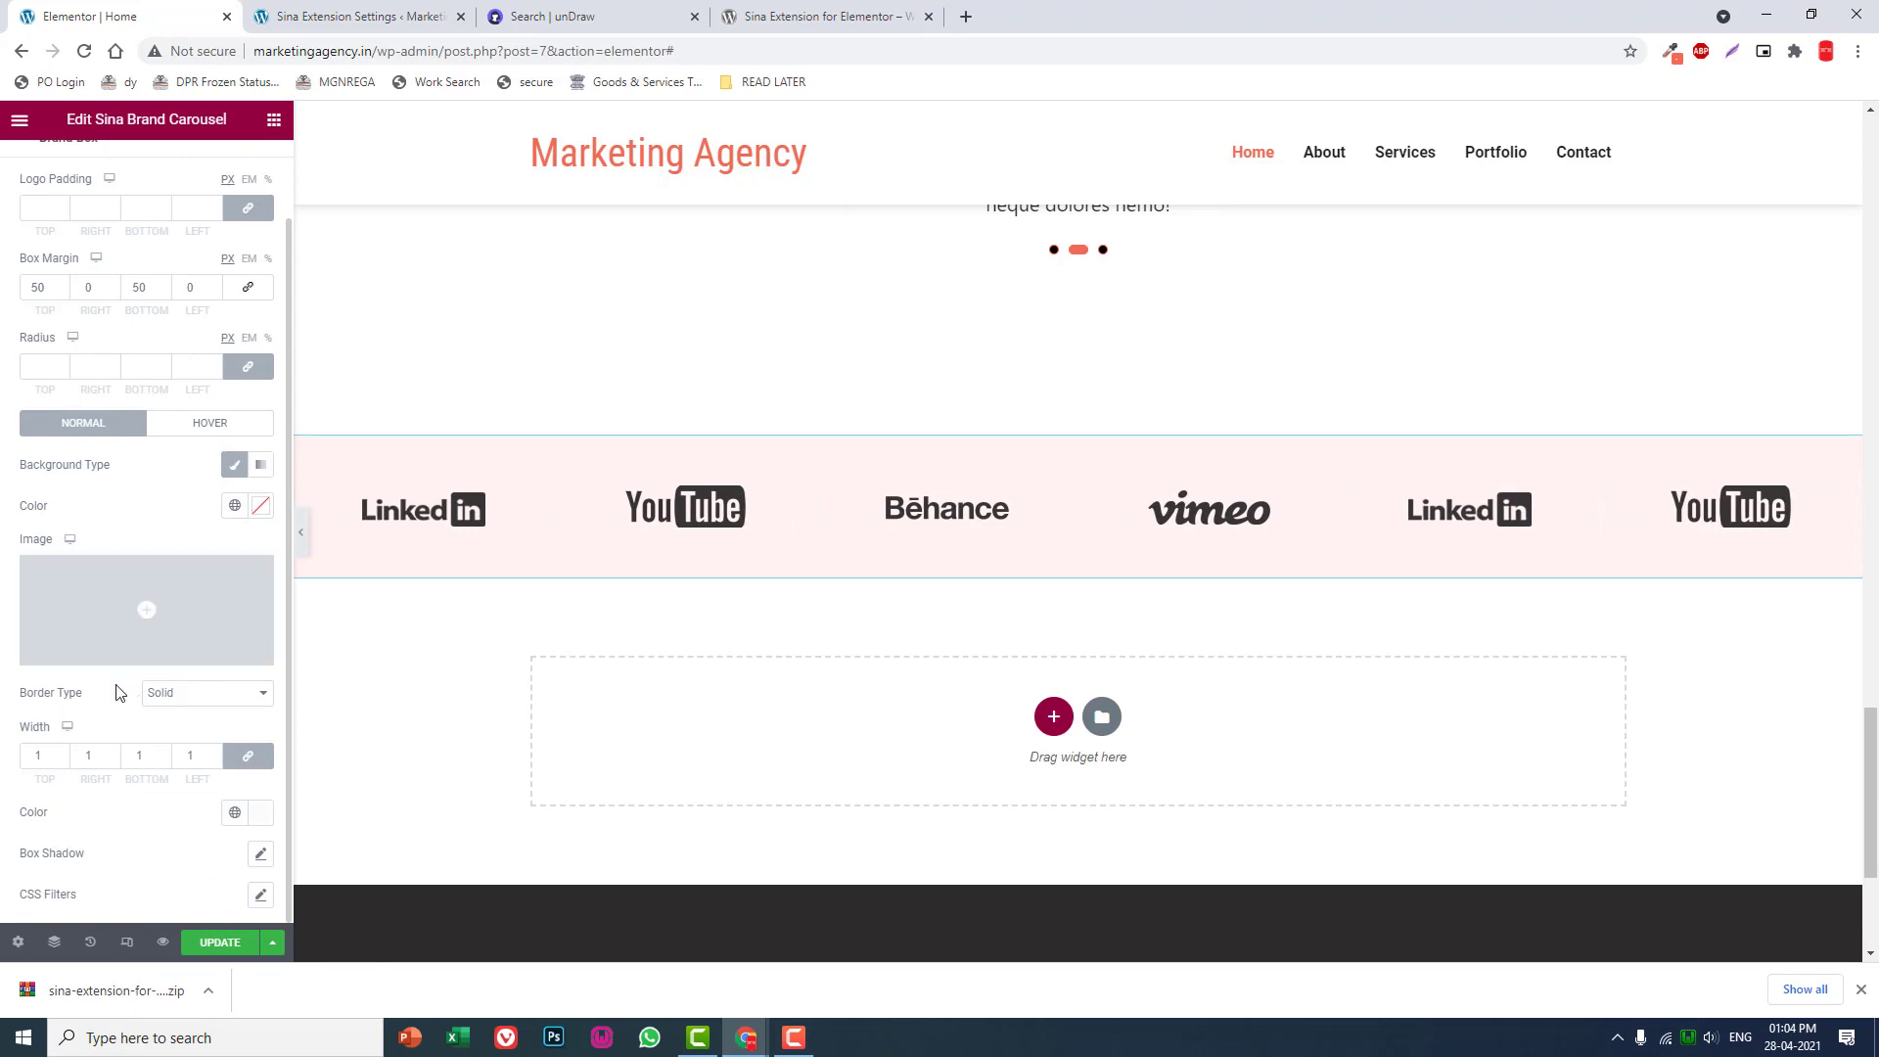
scroll(187, 752, "up", 1)
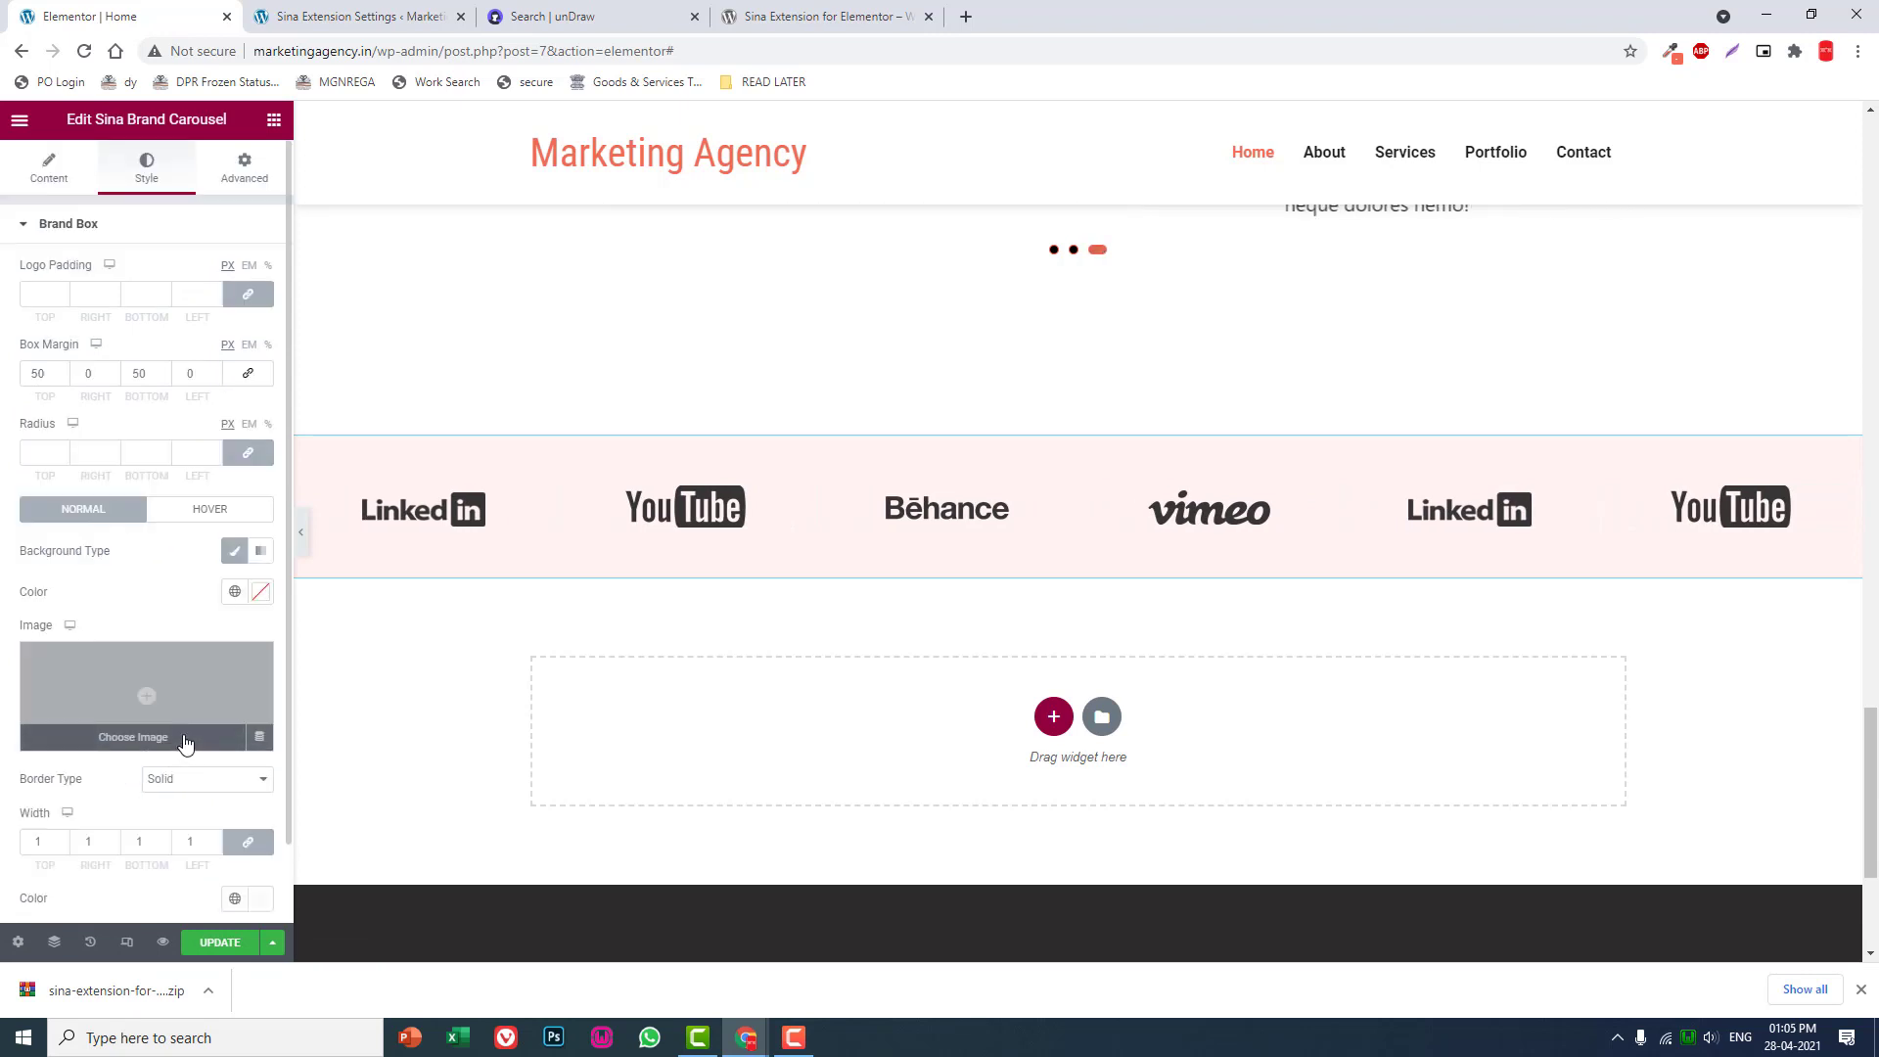
scroll(185, 742, "down", 1)
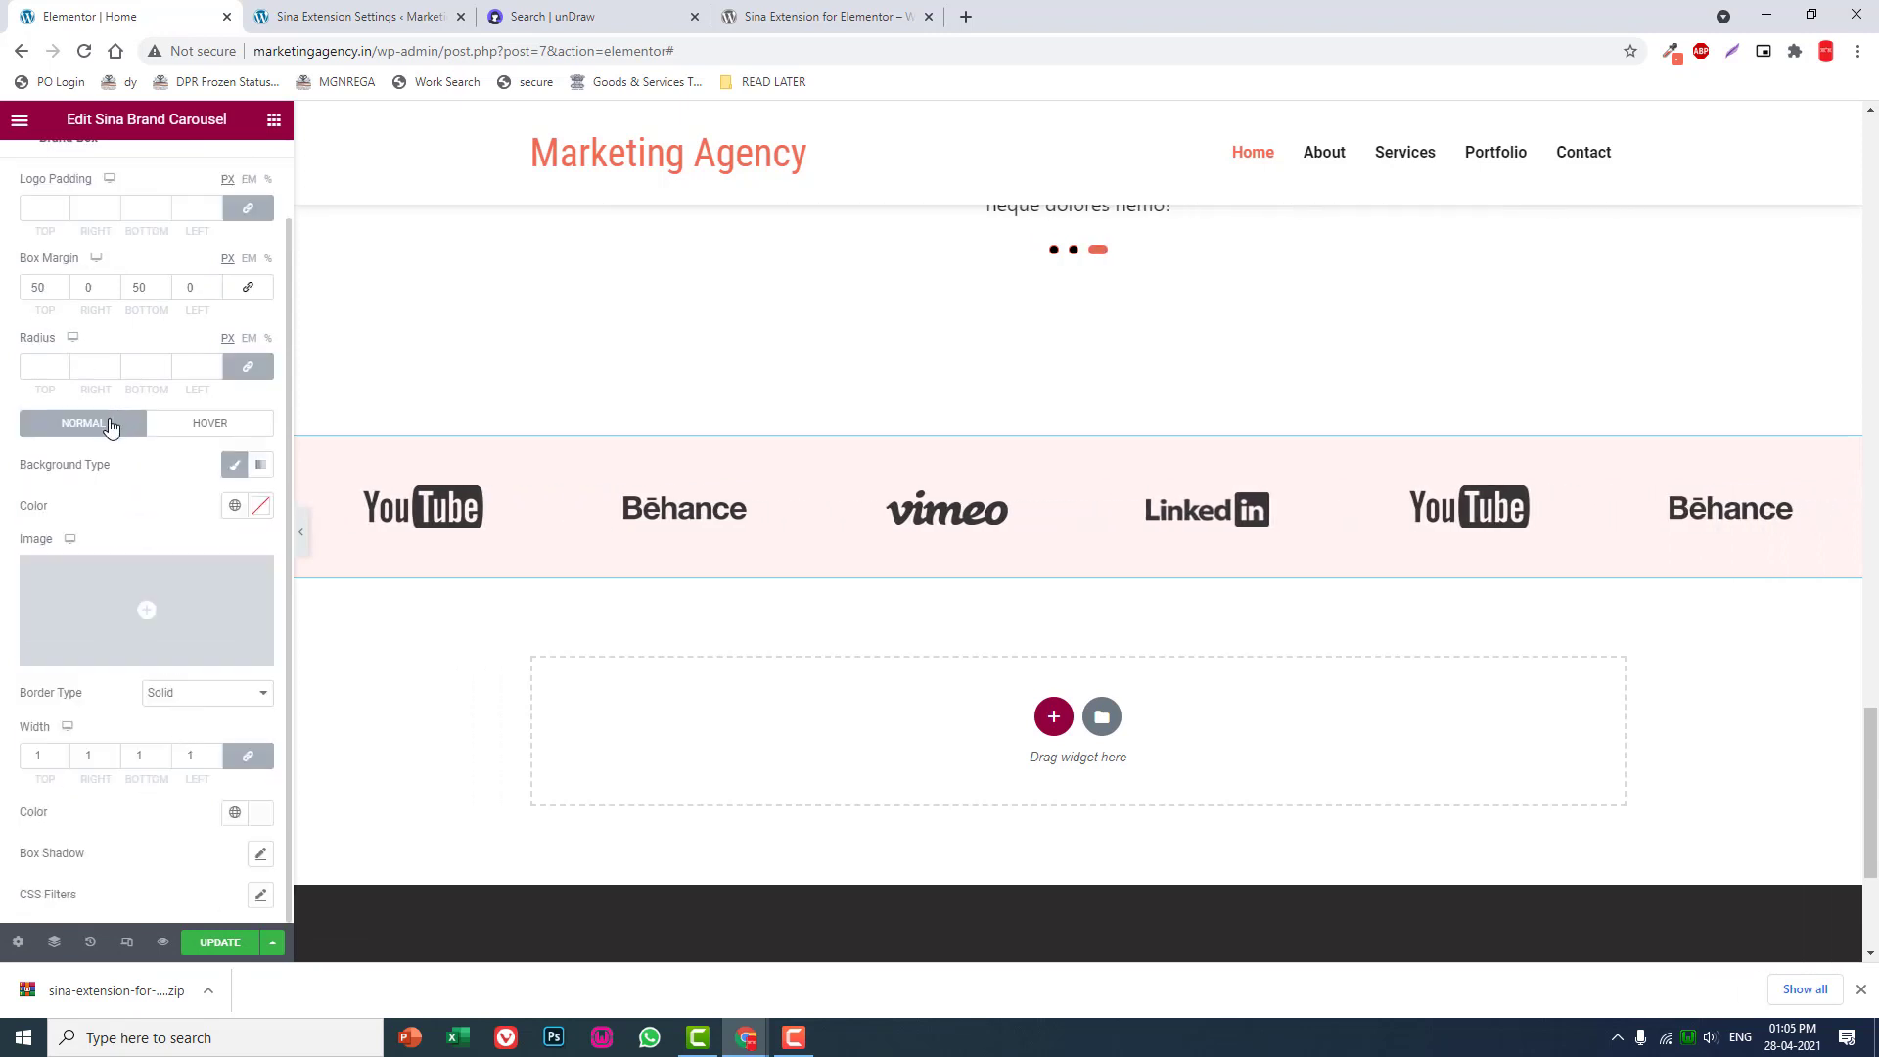
left_click(260, 508)
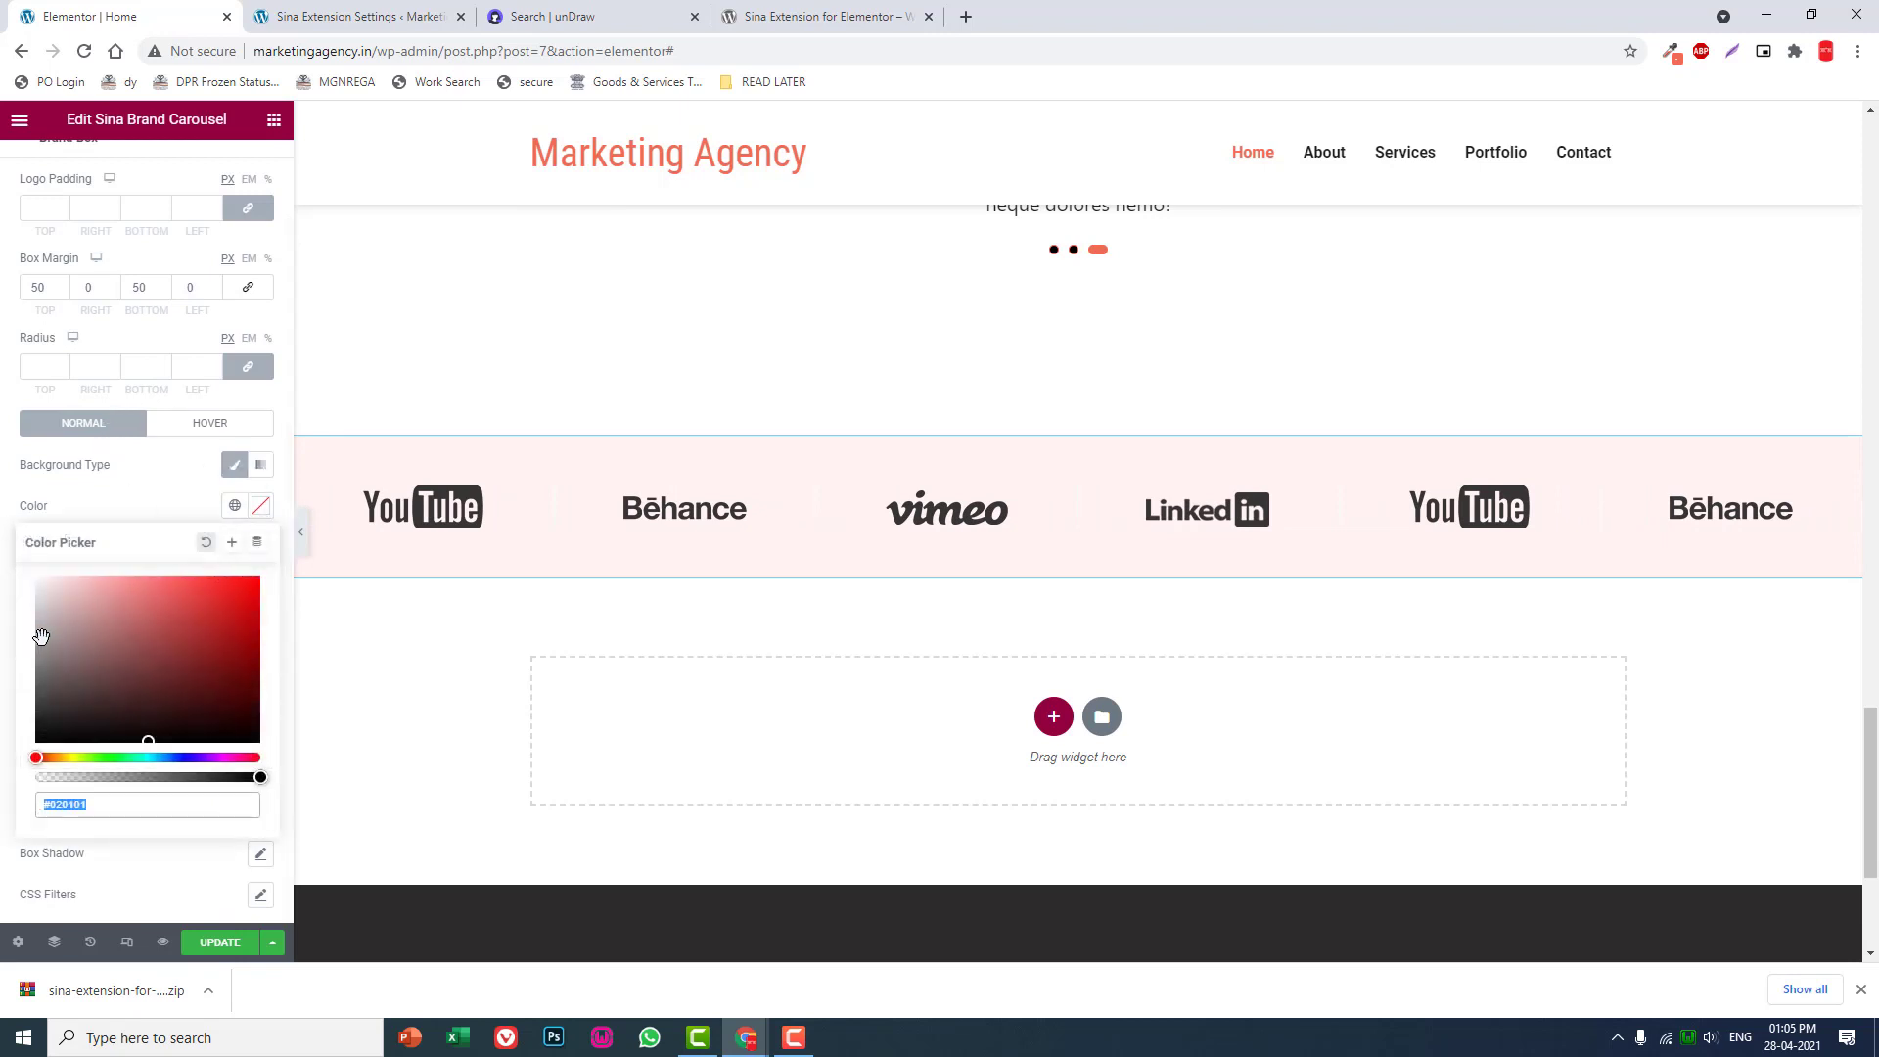
left_click(46, 642)
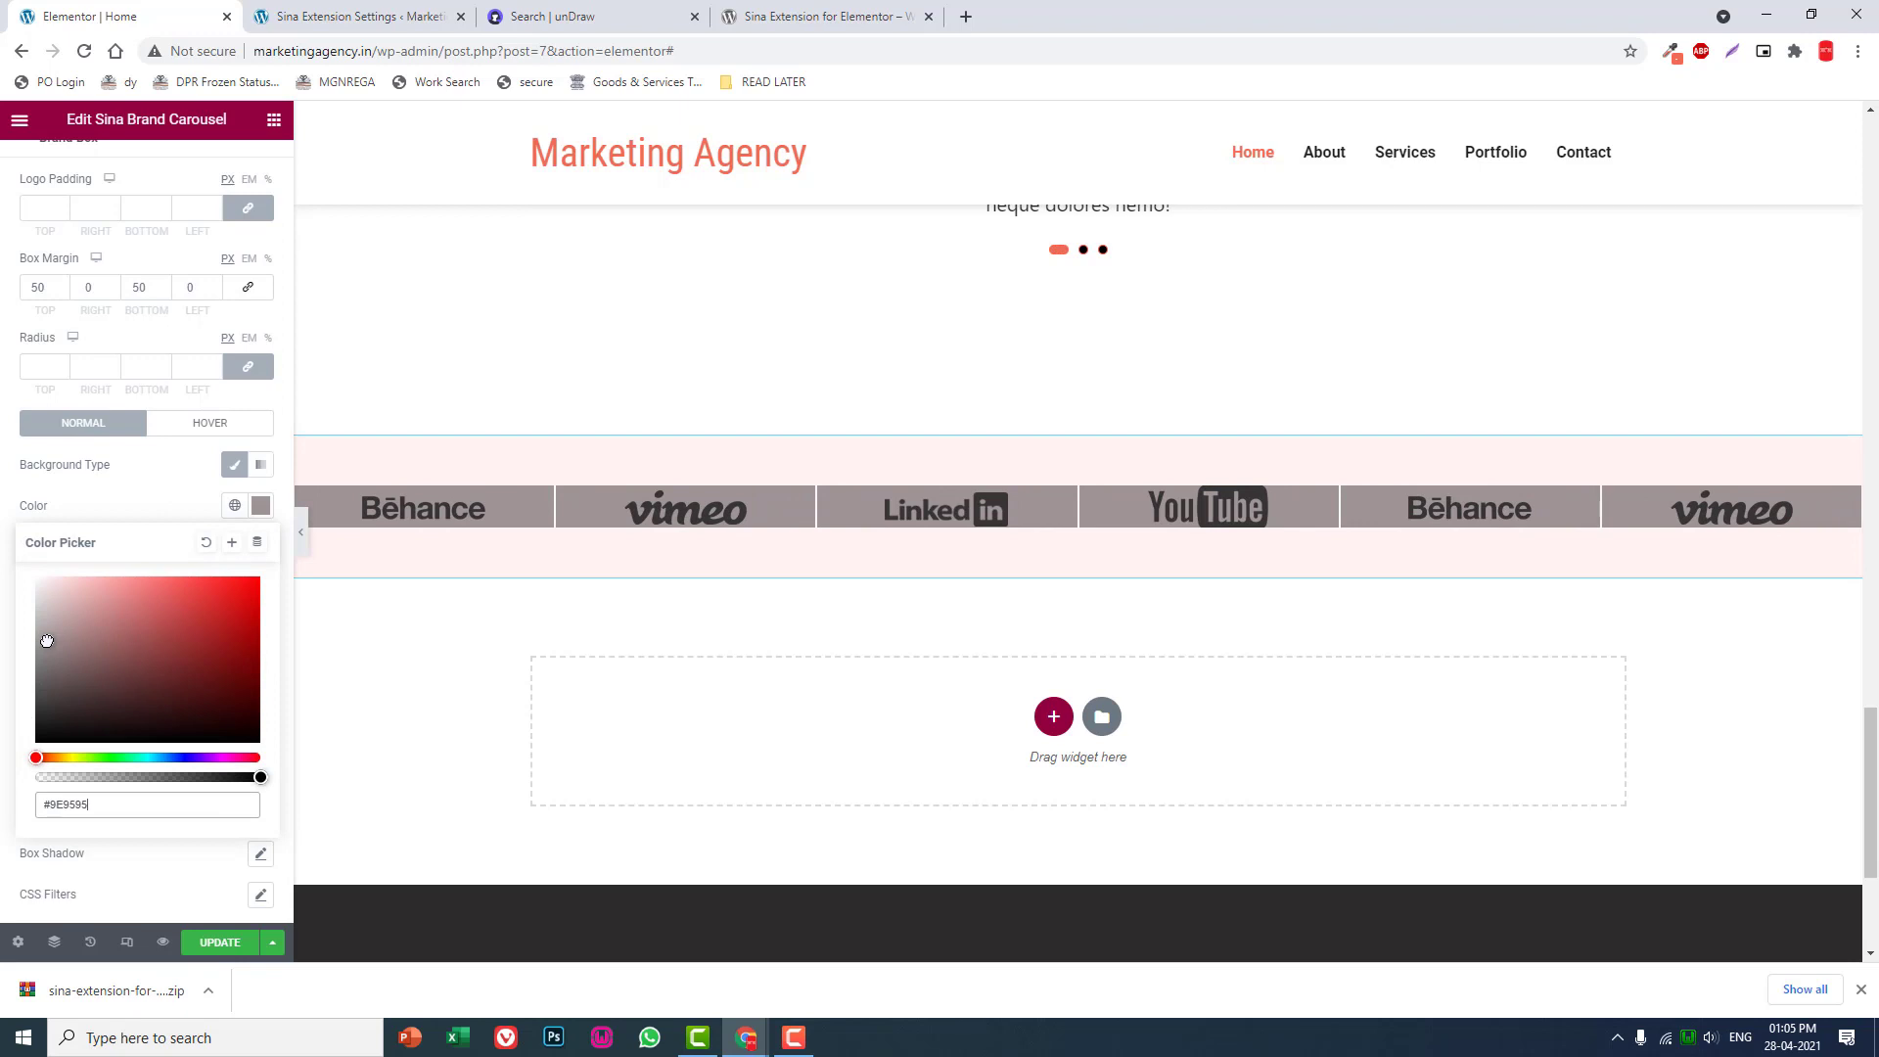
left_click(208, 542)
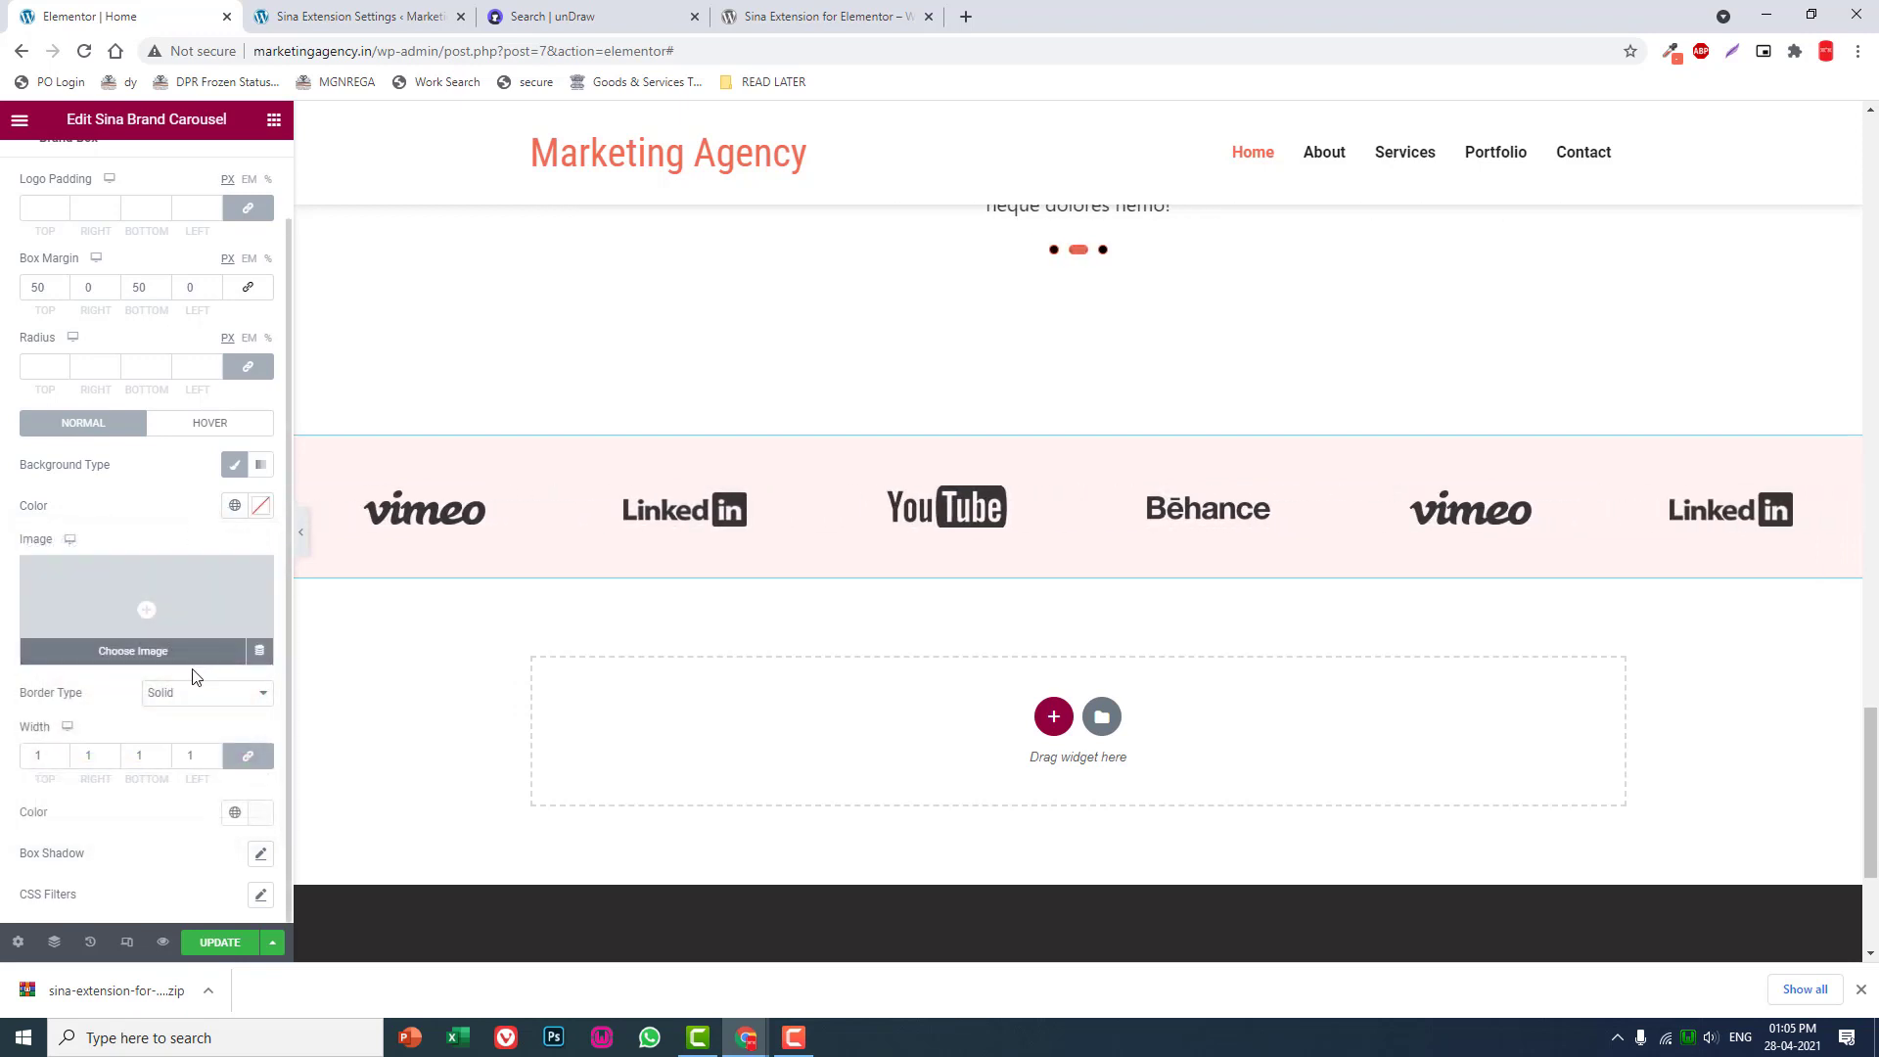
left_click(259, 813)
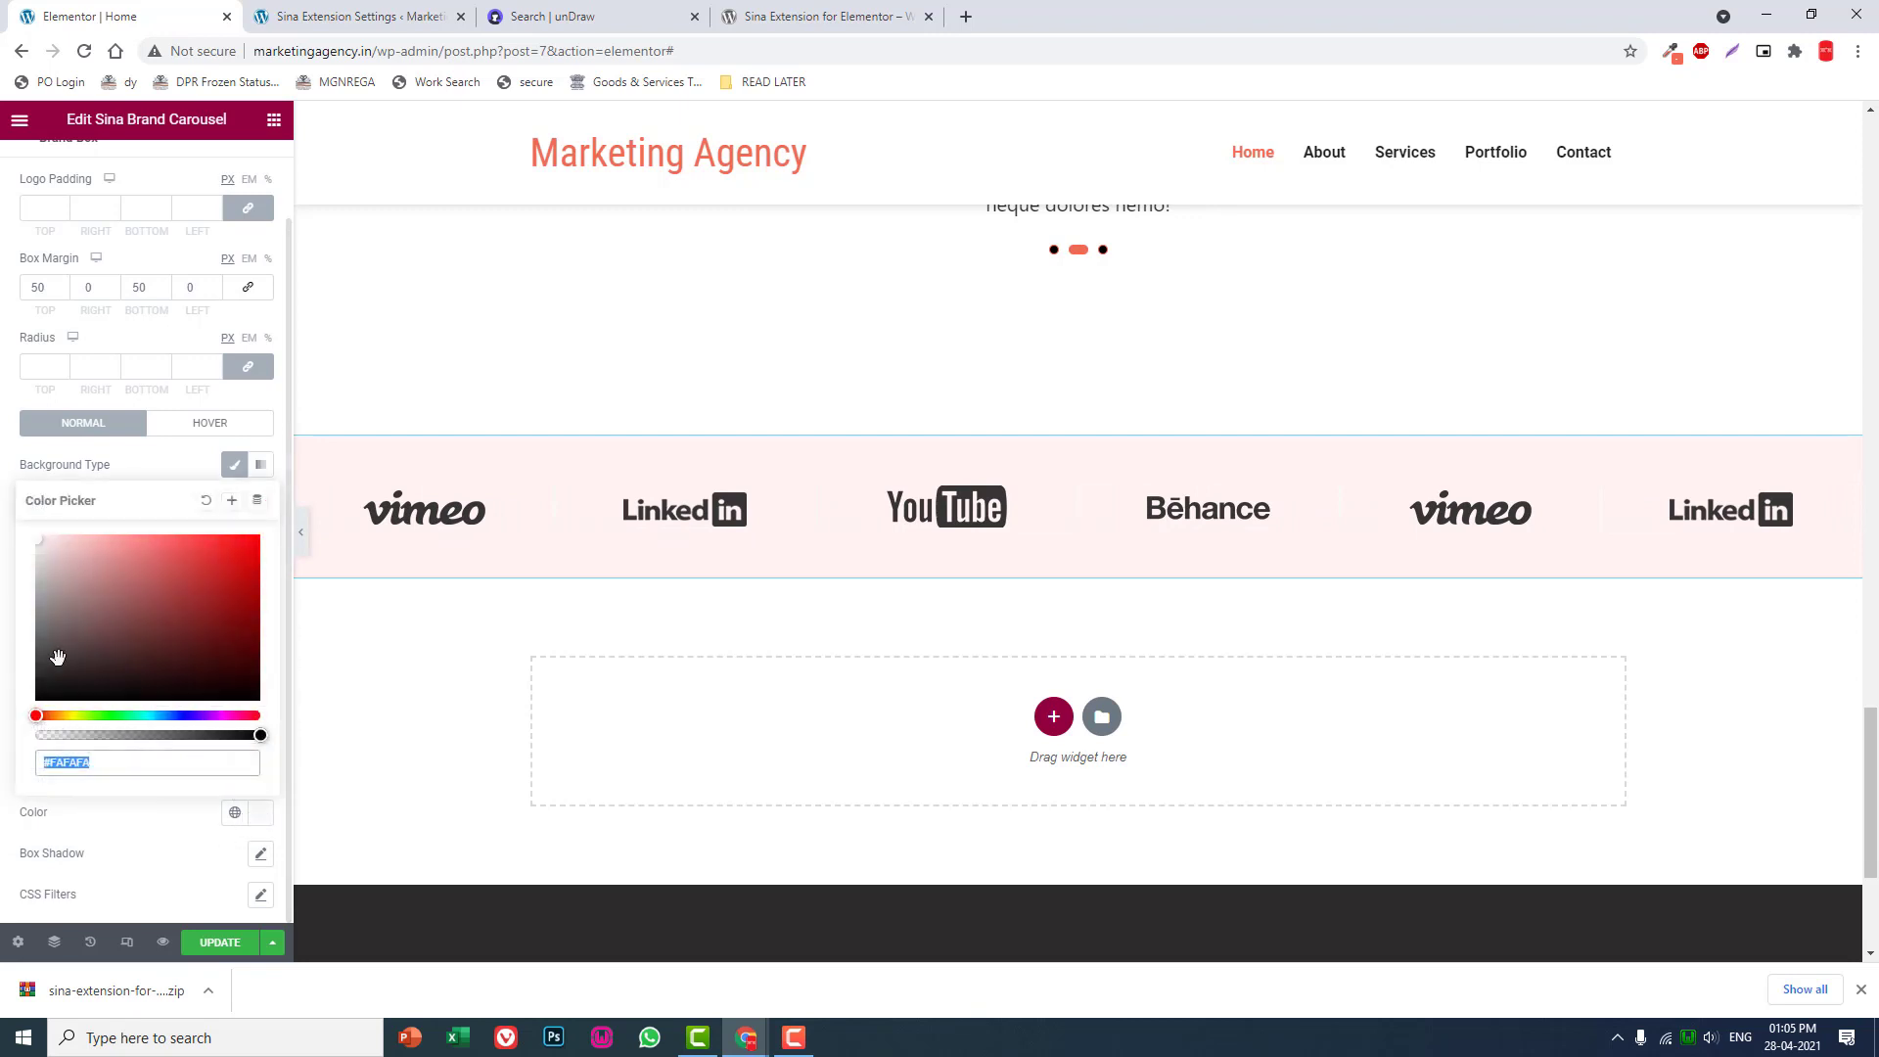
left_click(46, 571)
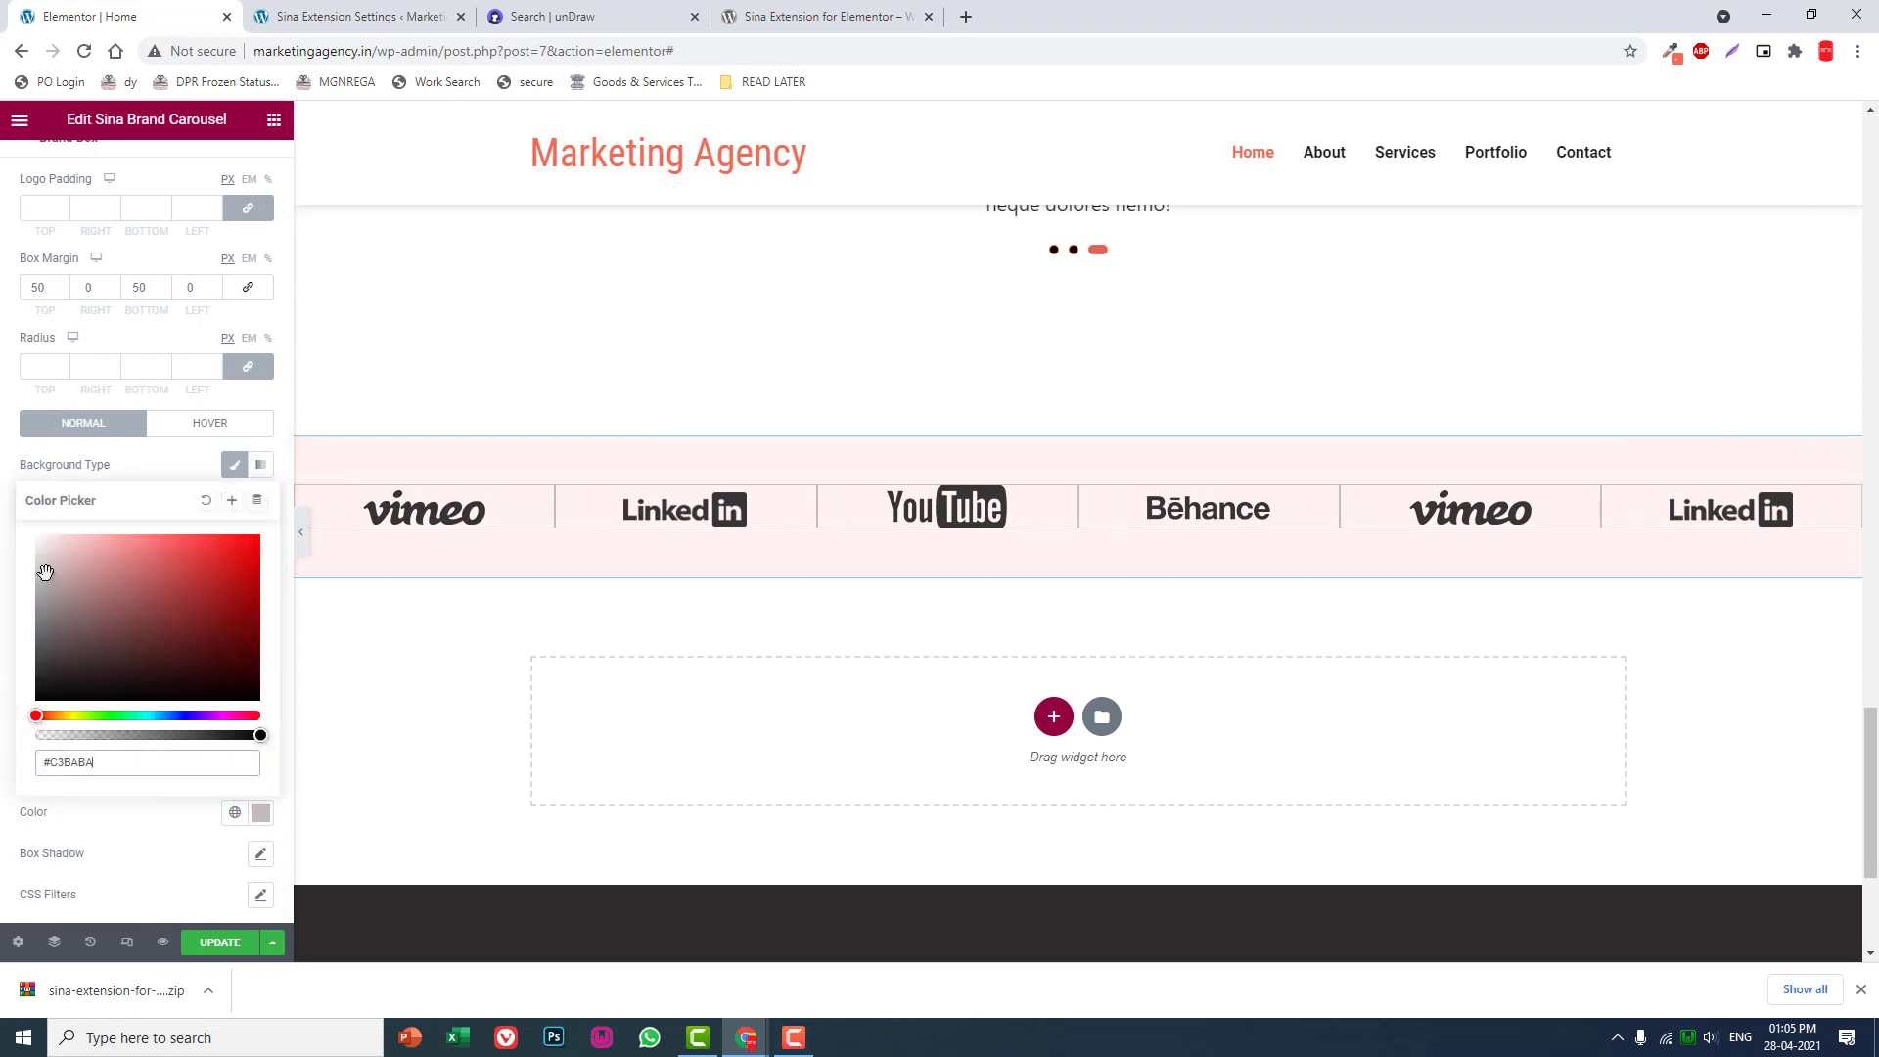
- Clear the border colour, turn off the box background and set Border Type to None
left_click(141, 819)
left_click(261, 813)
triple_click(226, 756)
left_click(232, 812)
left_click(222, 822)
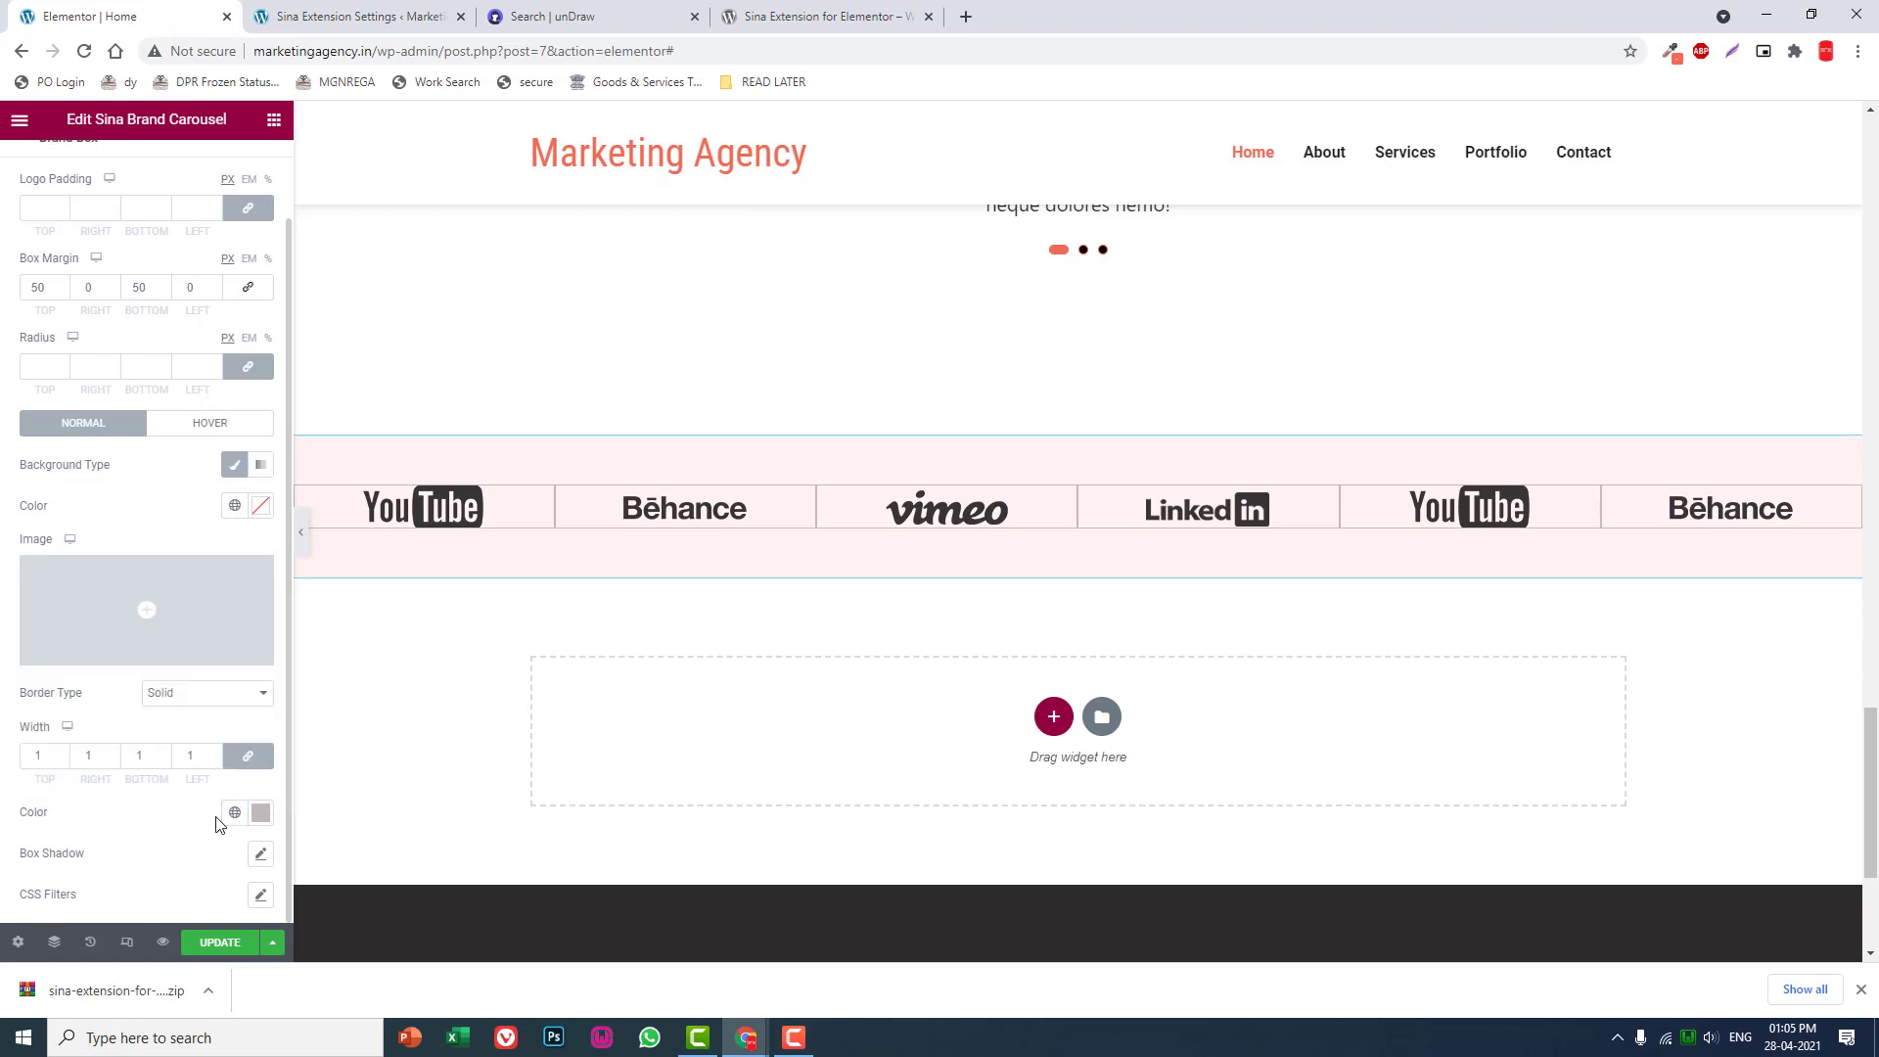
left_click(260, 812)
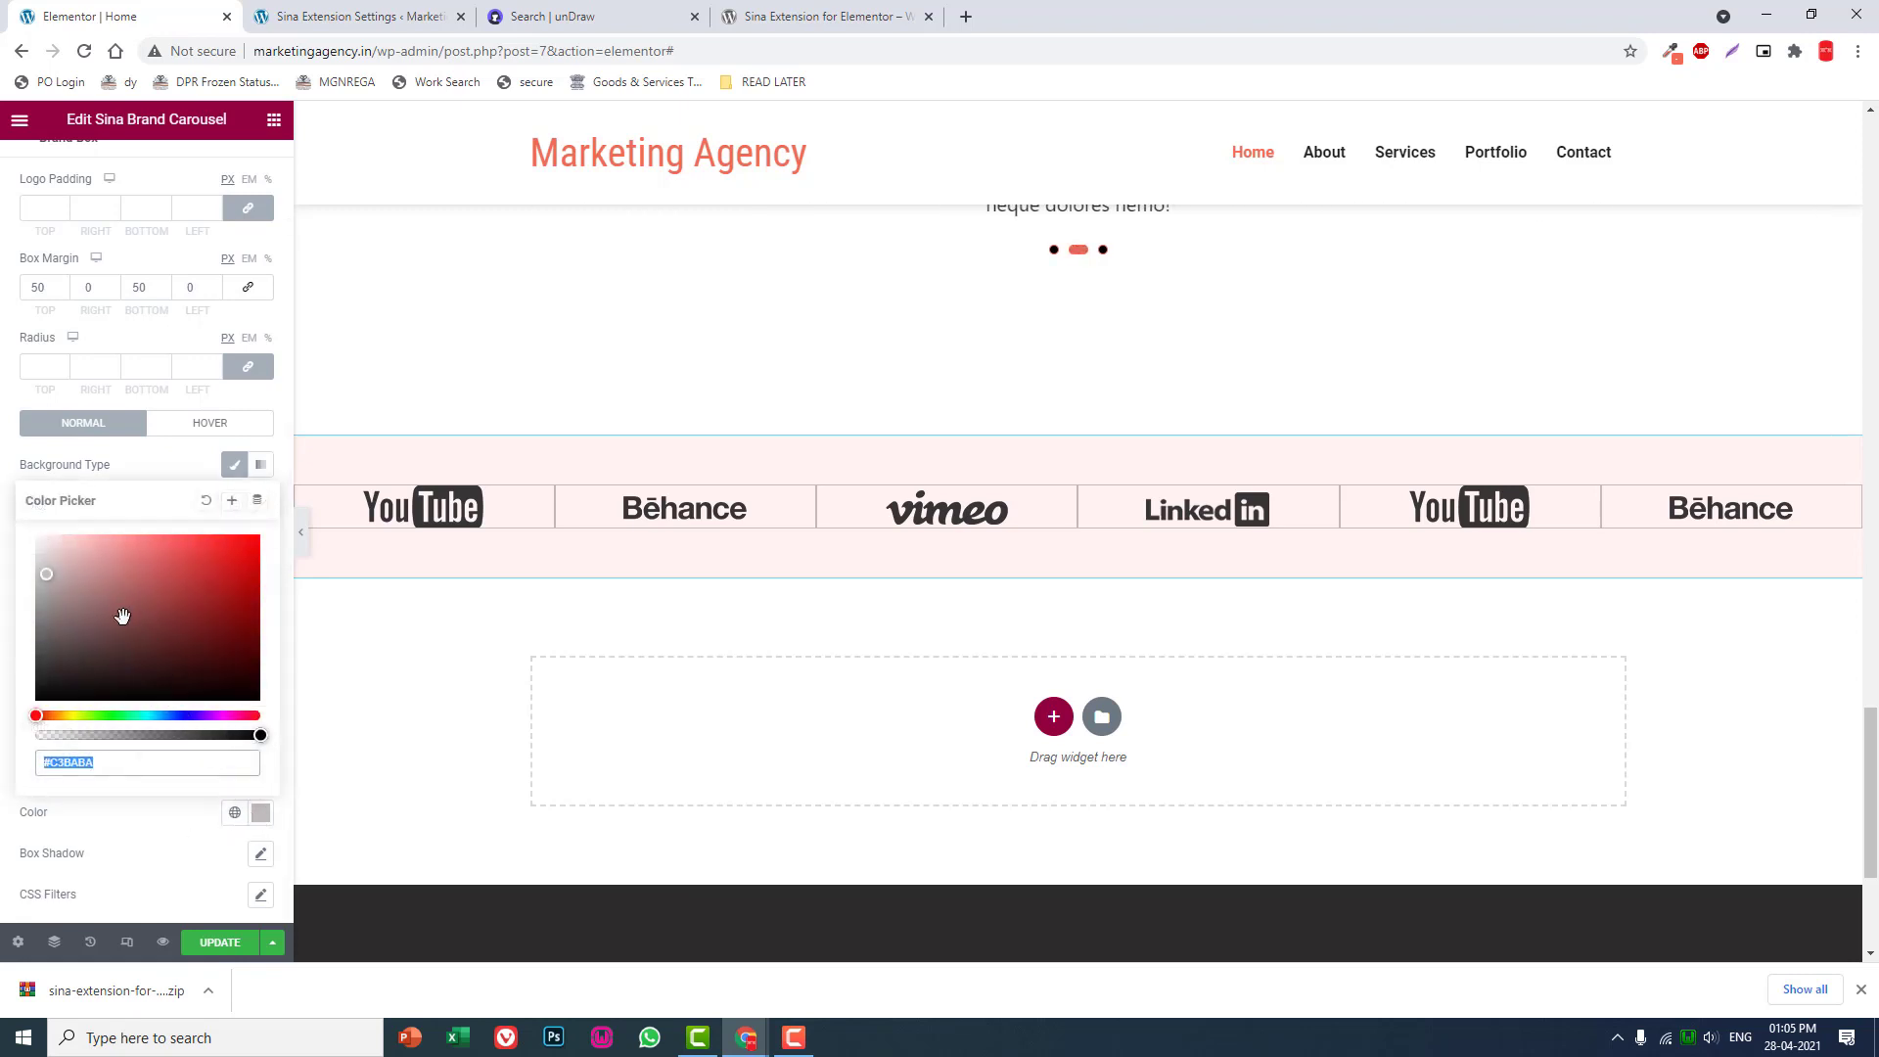
type("#FFFFFF")
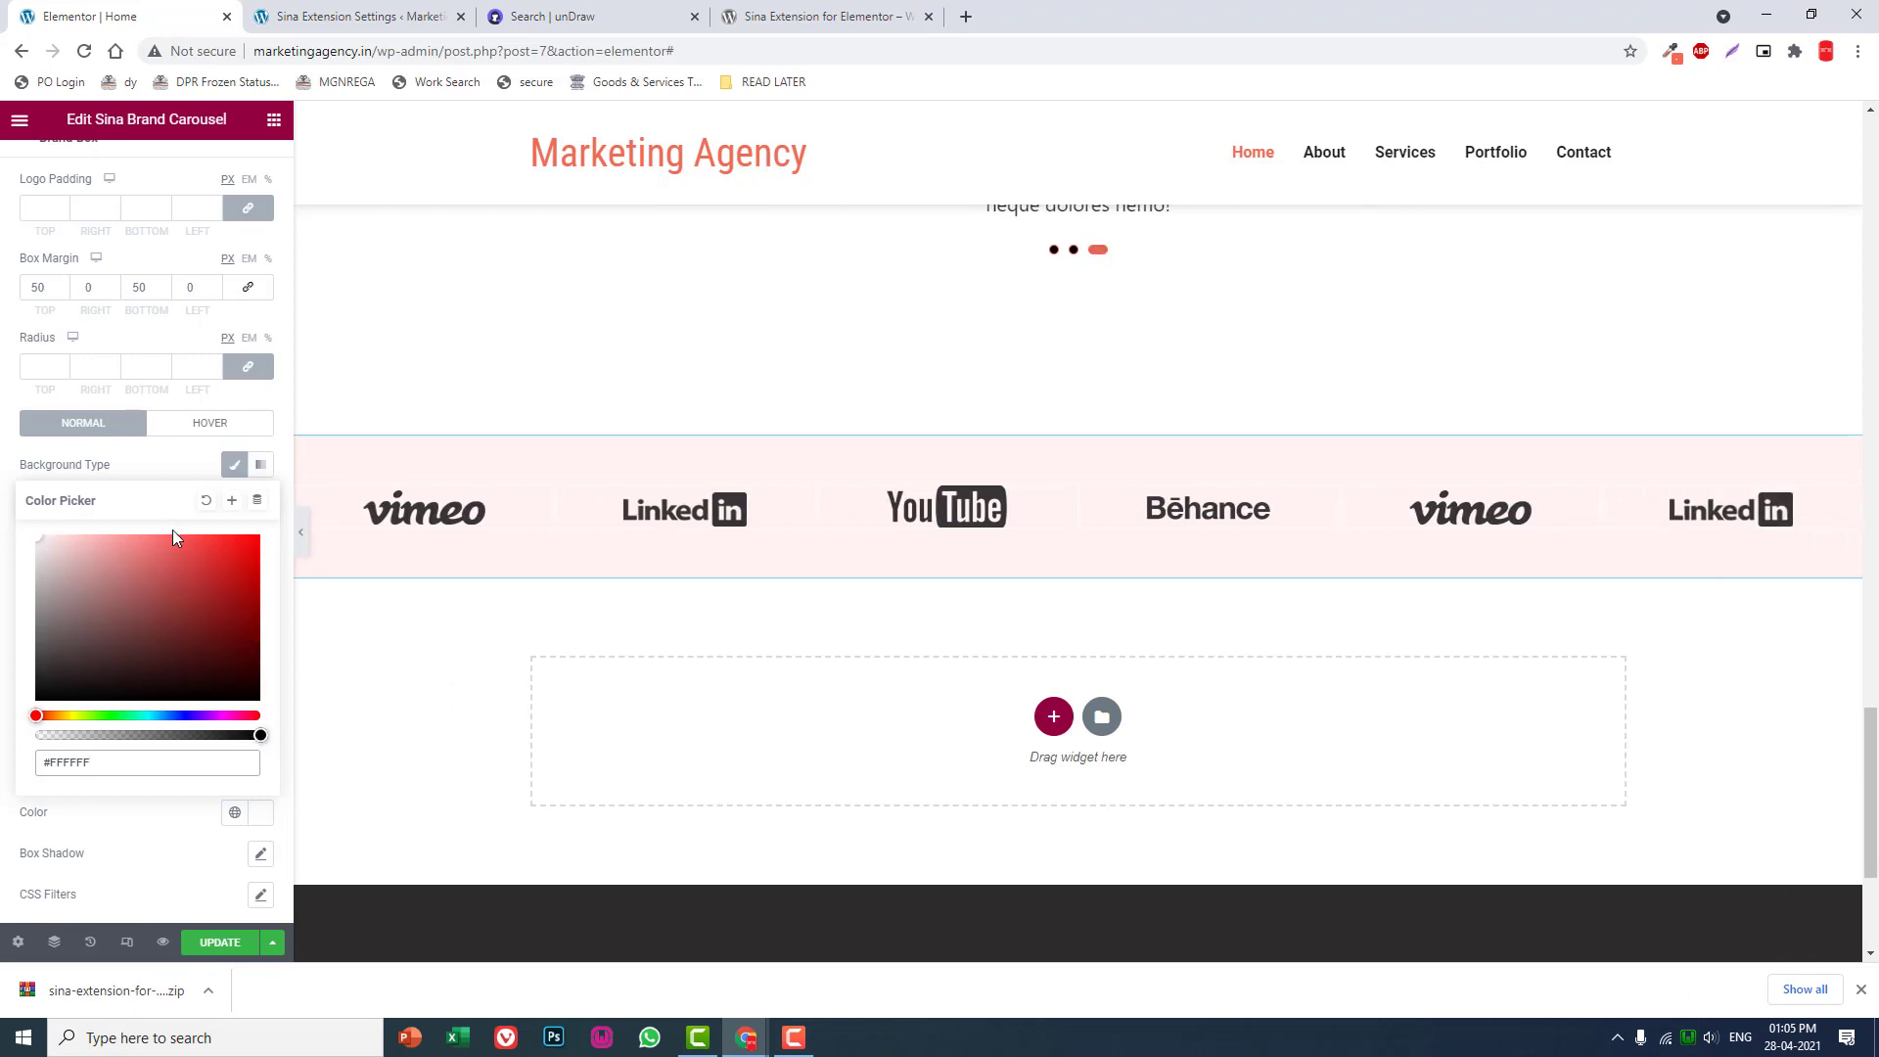
left_click(206, 501)
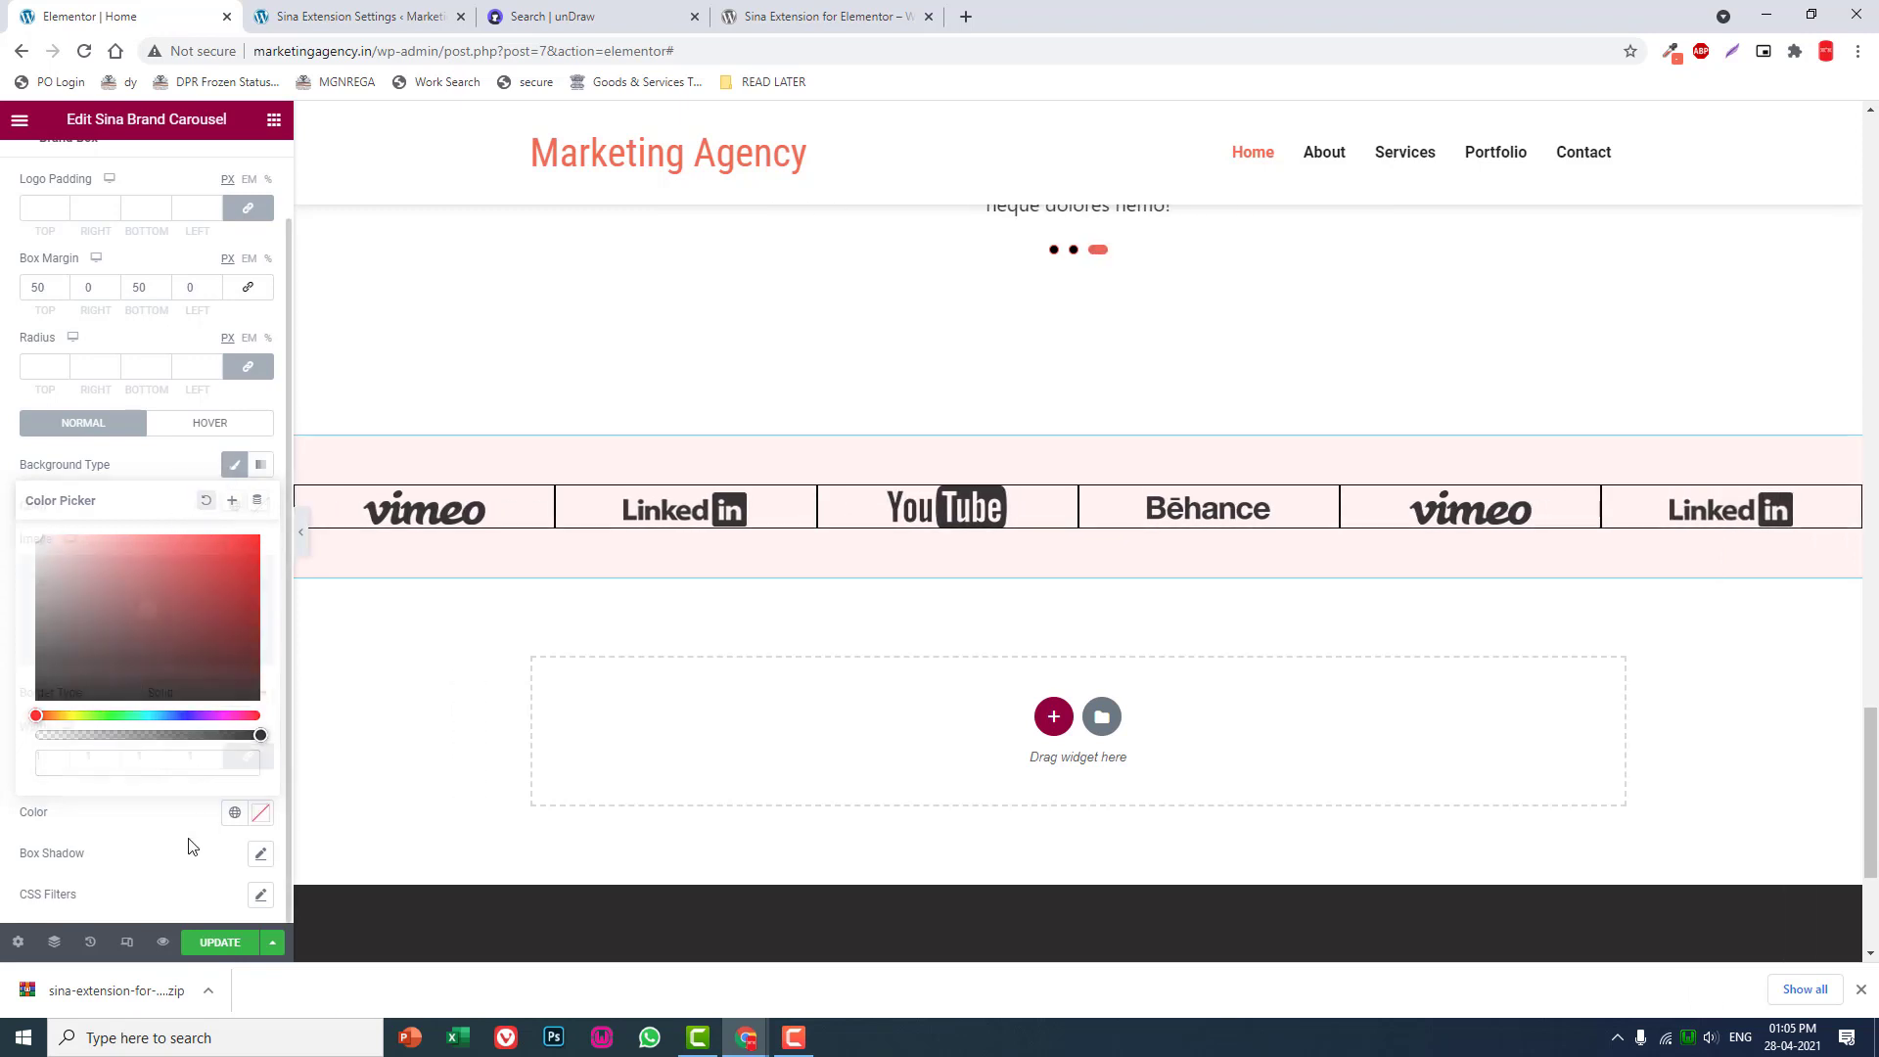
scroll(176, 772, "up", 1)
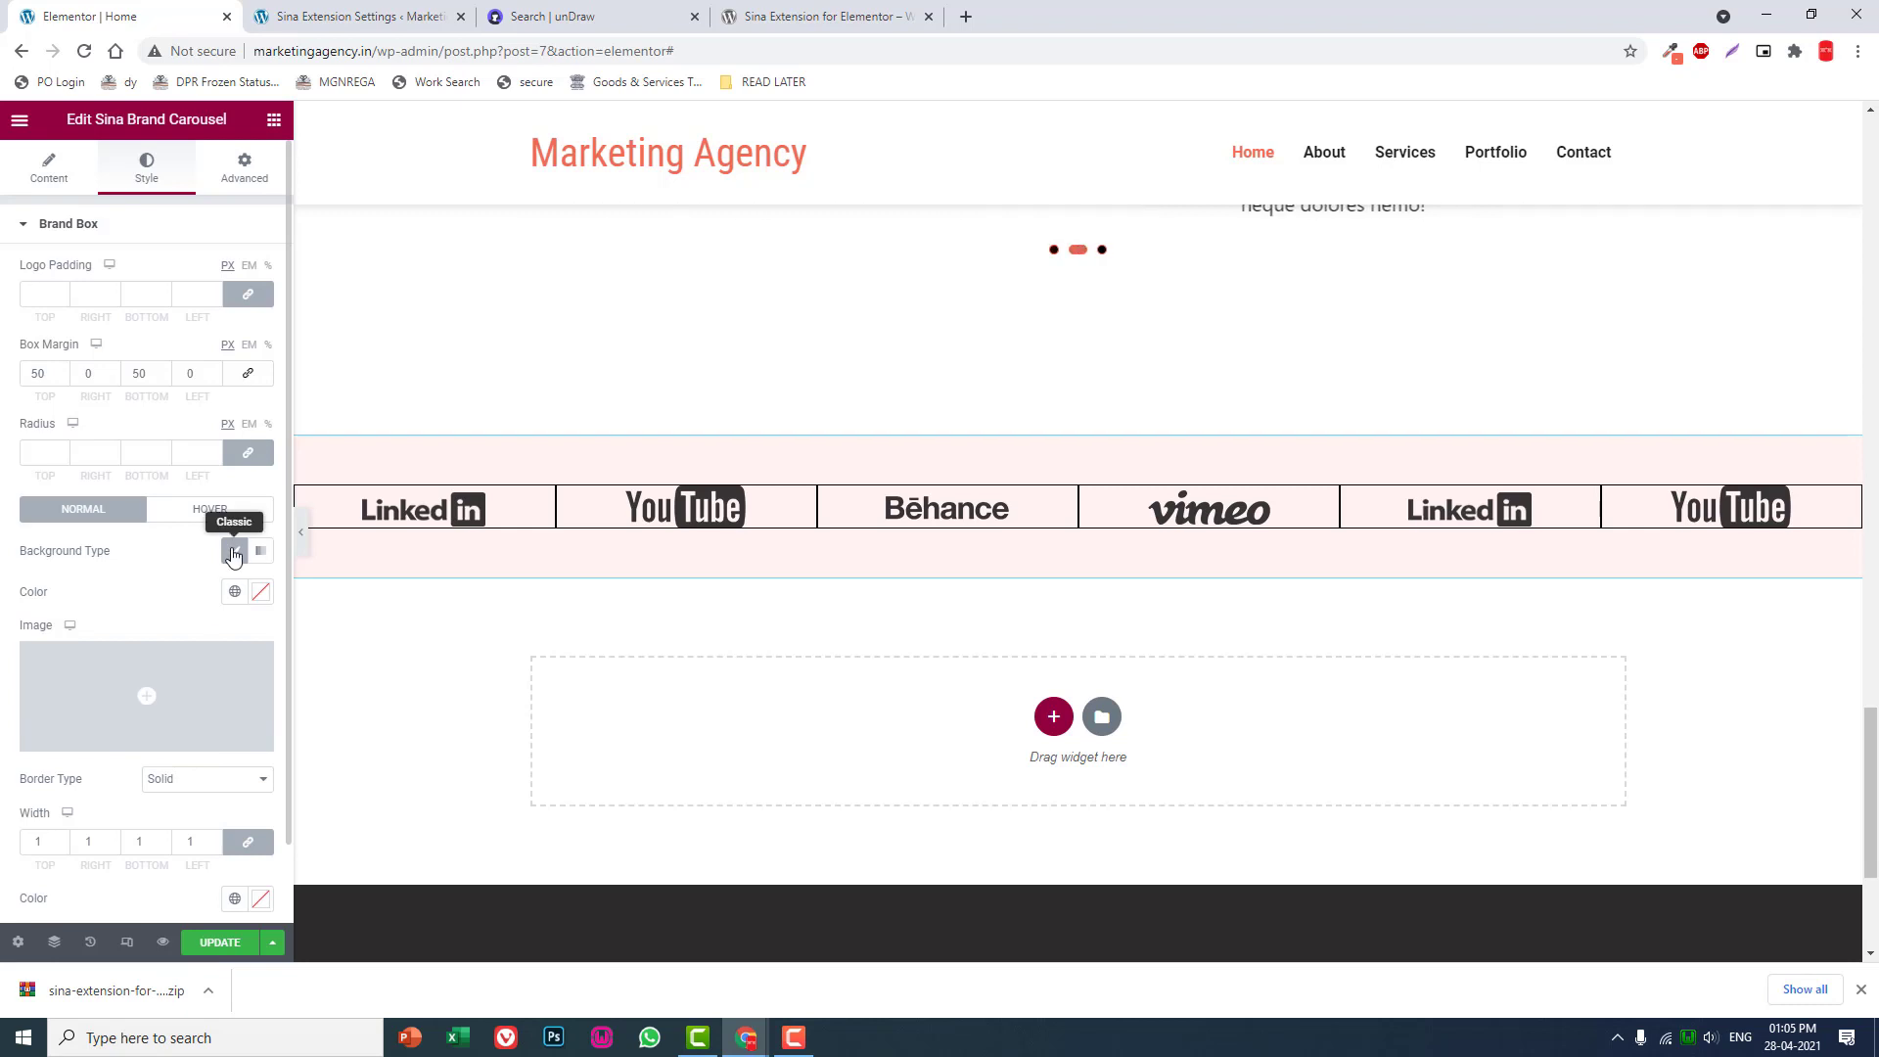
left_click(234, 553)
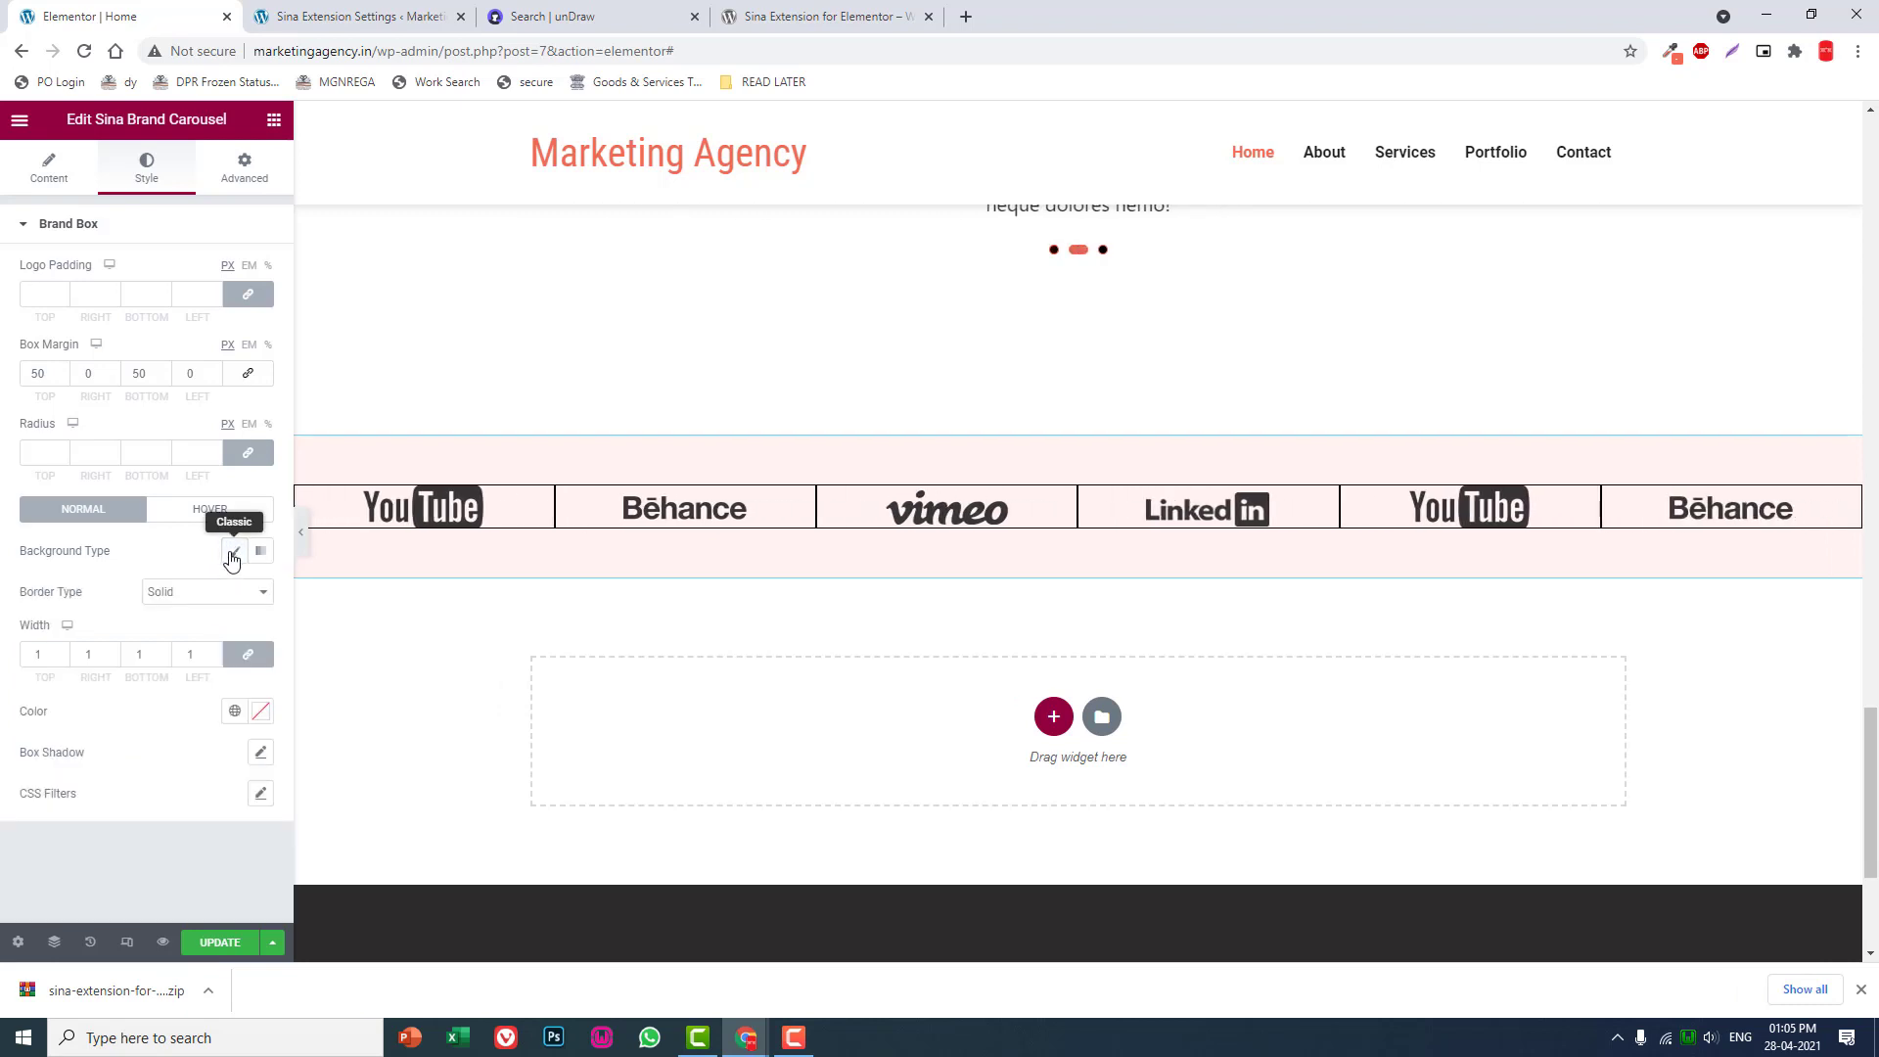
mouse_move(197, 654)
left_click(192, 593)
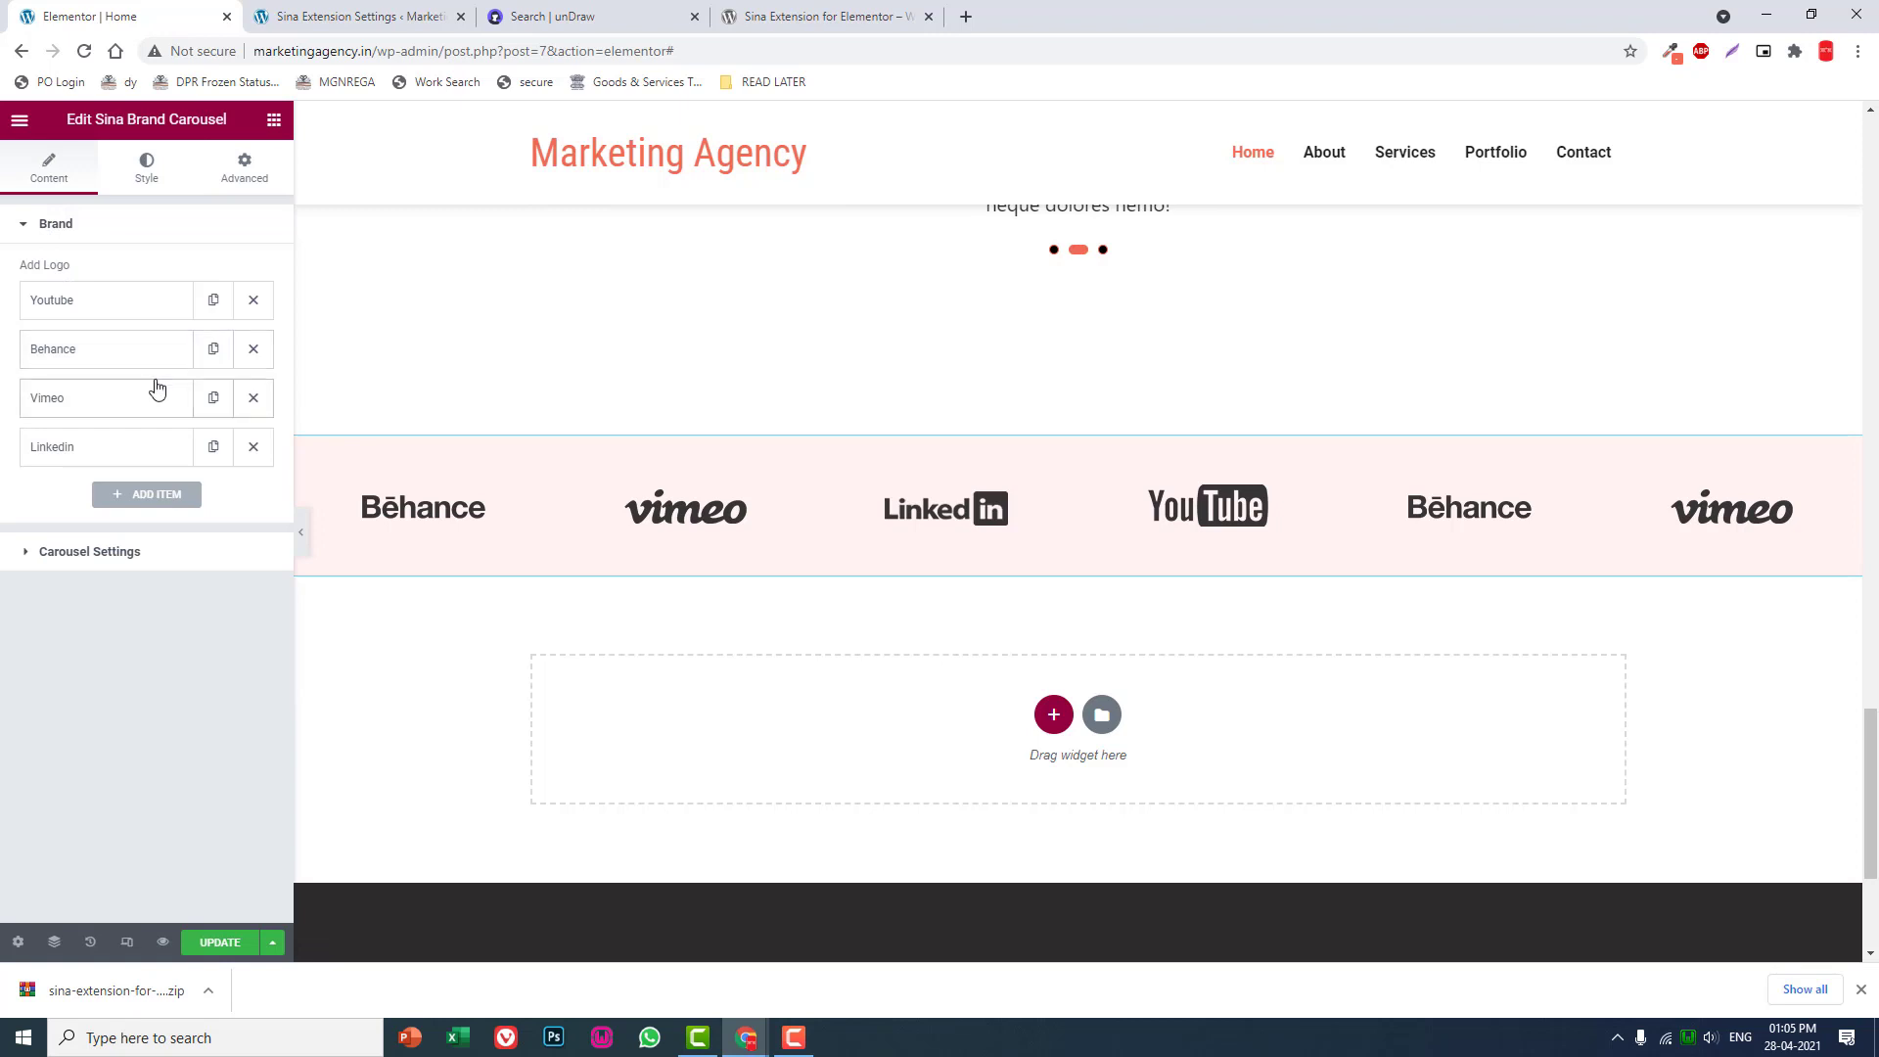
- Review the Youtube logo item's settings and its CSS Filters popover without changing anything
left_click(107, 307)
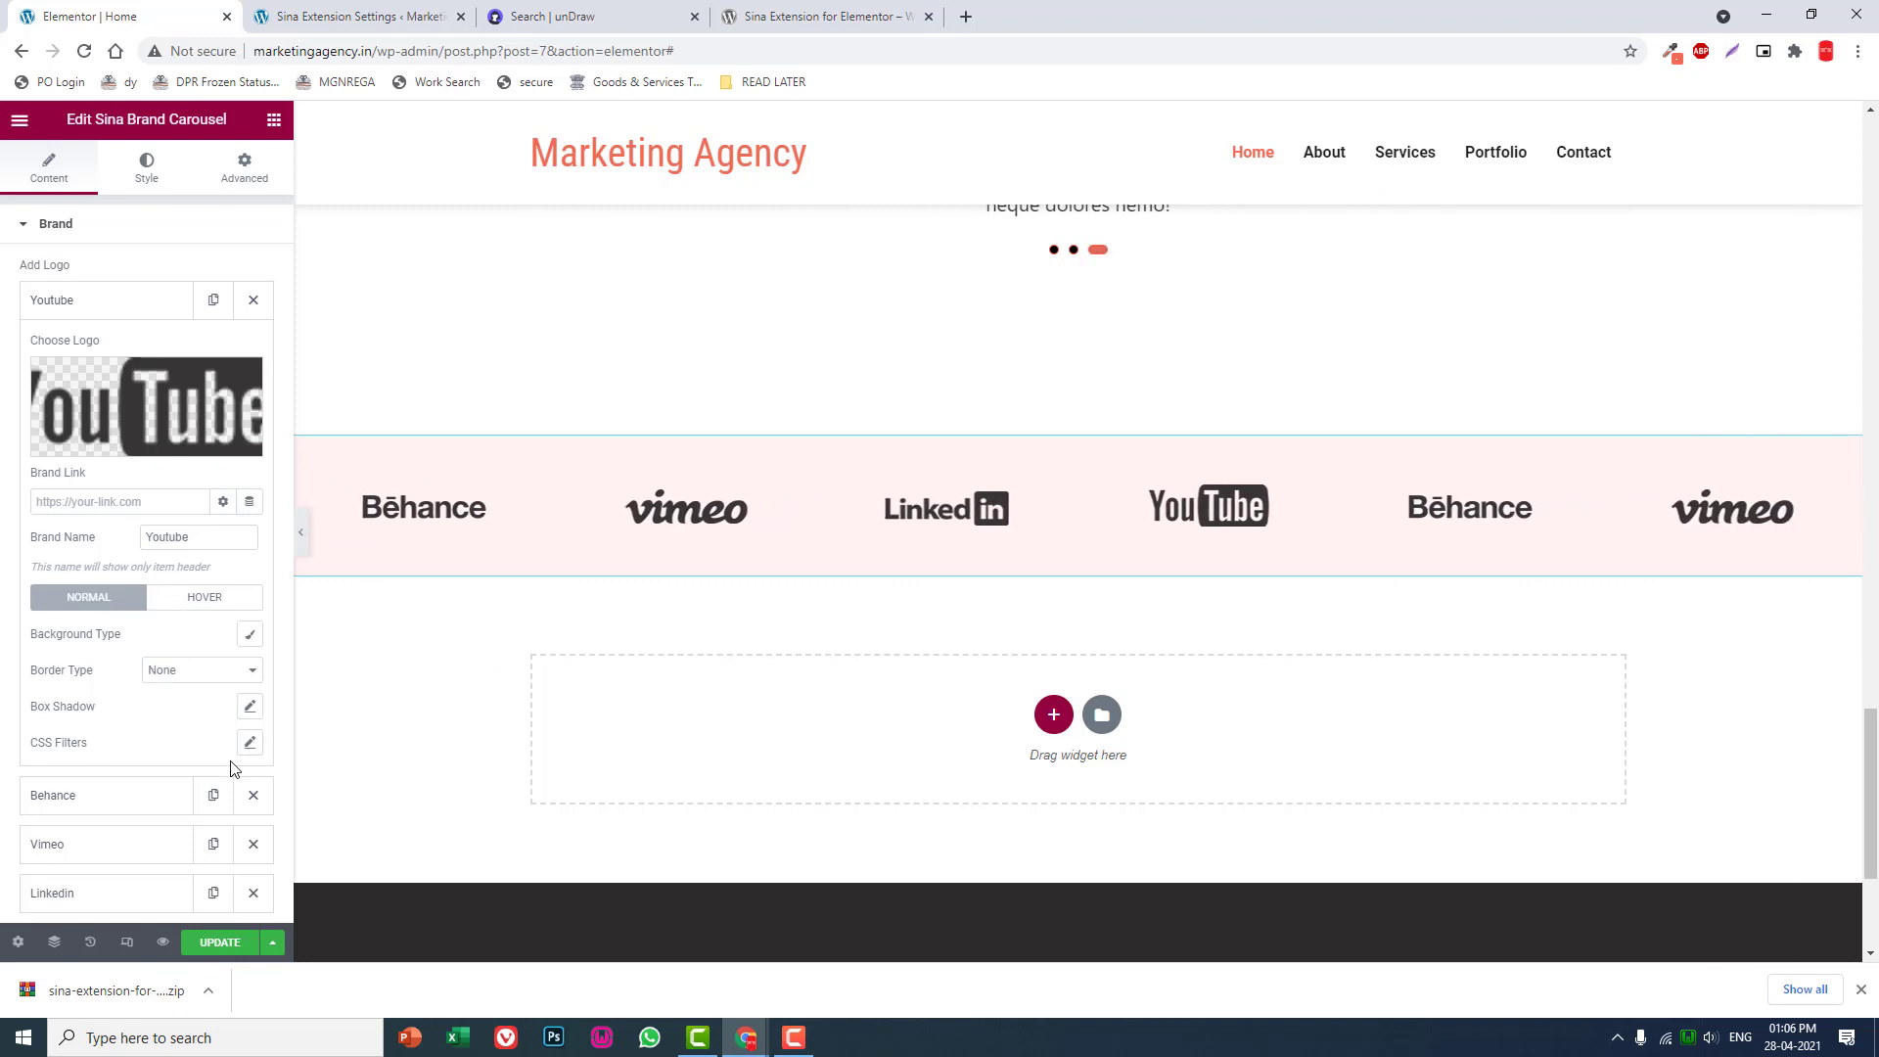
scroll(231, 767, "down", 2)
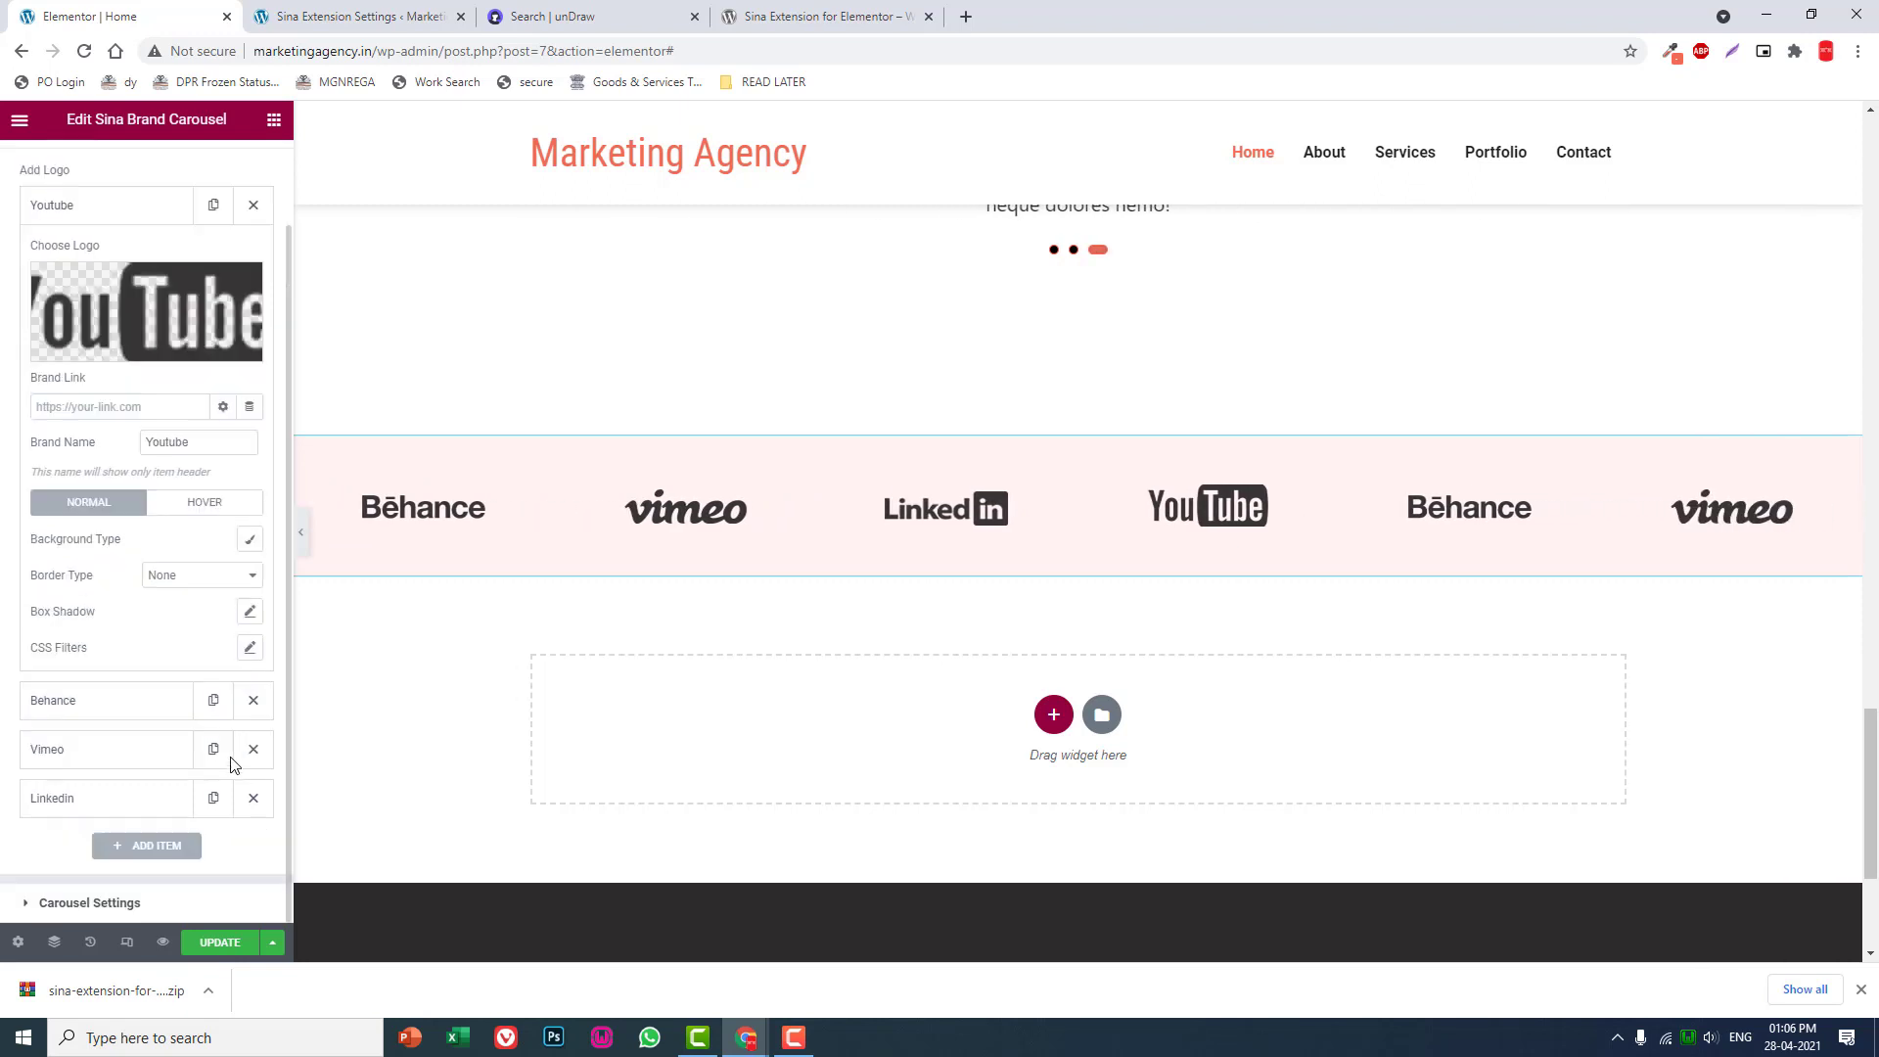
left_click(251, 651)
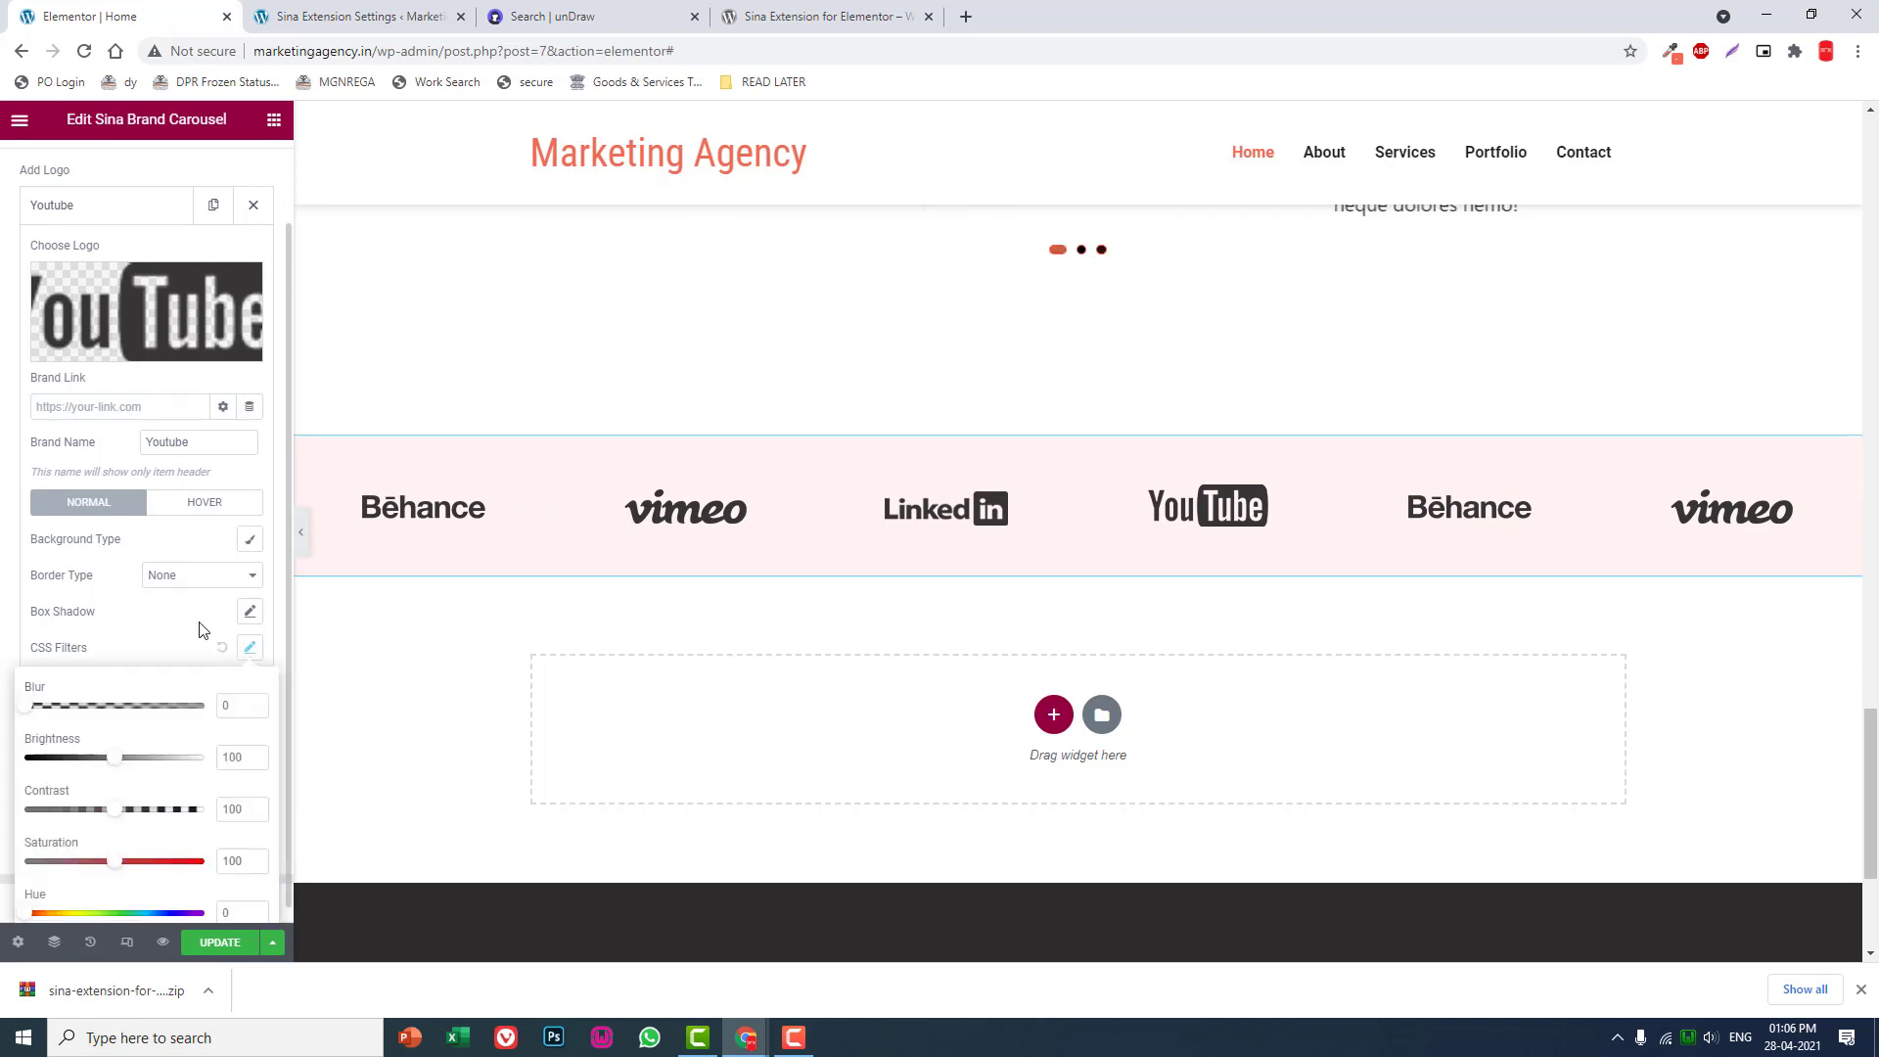
left_click(252, 653)
scroll(226, 650, "up", 2)
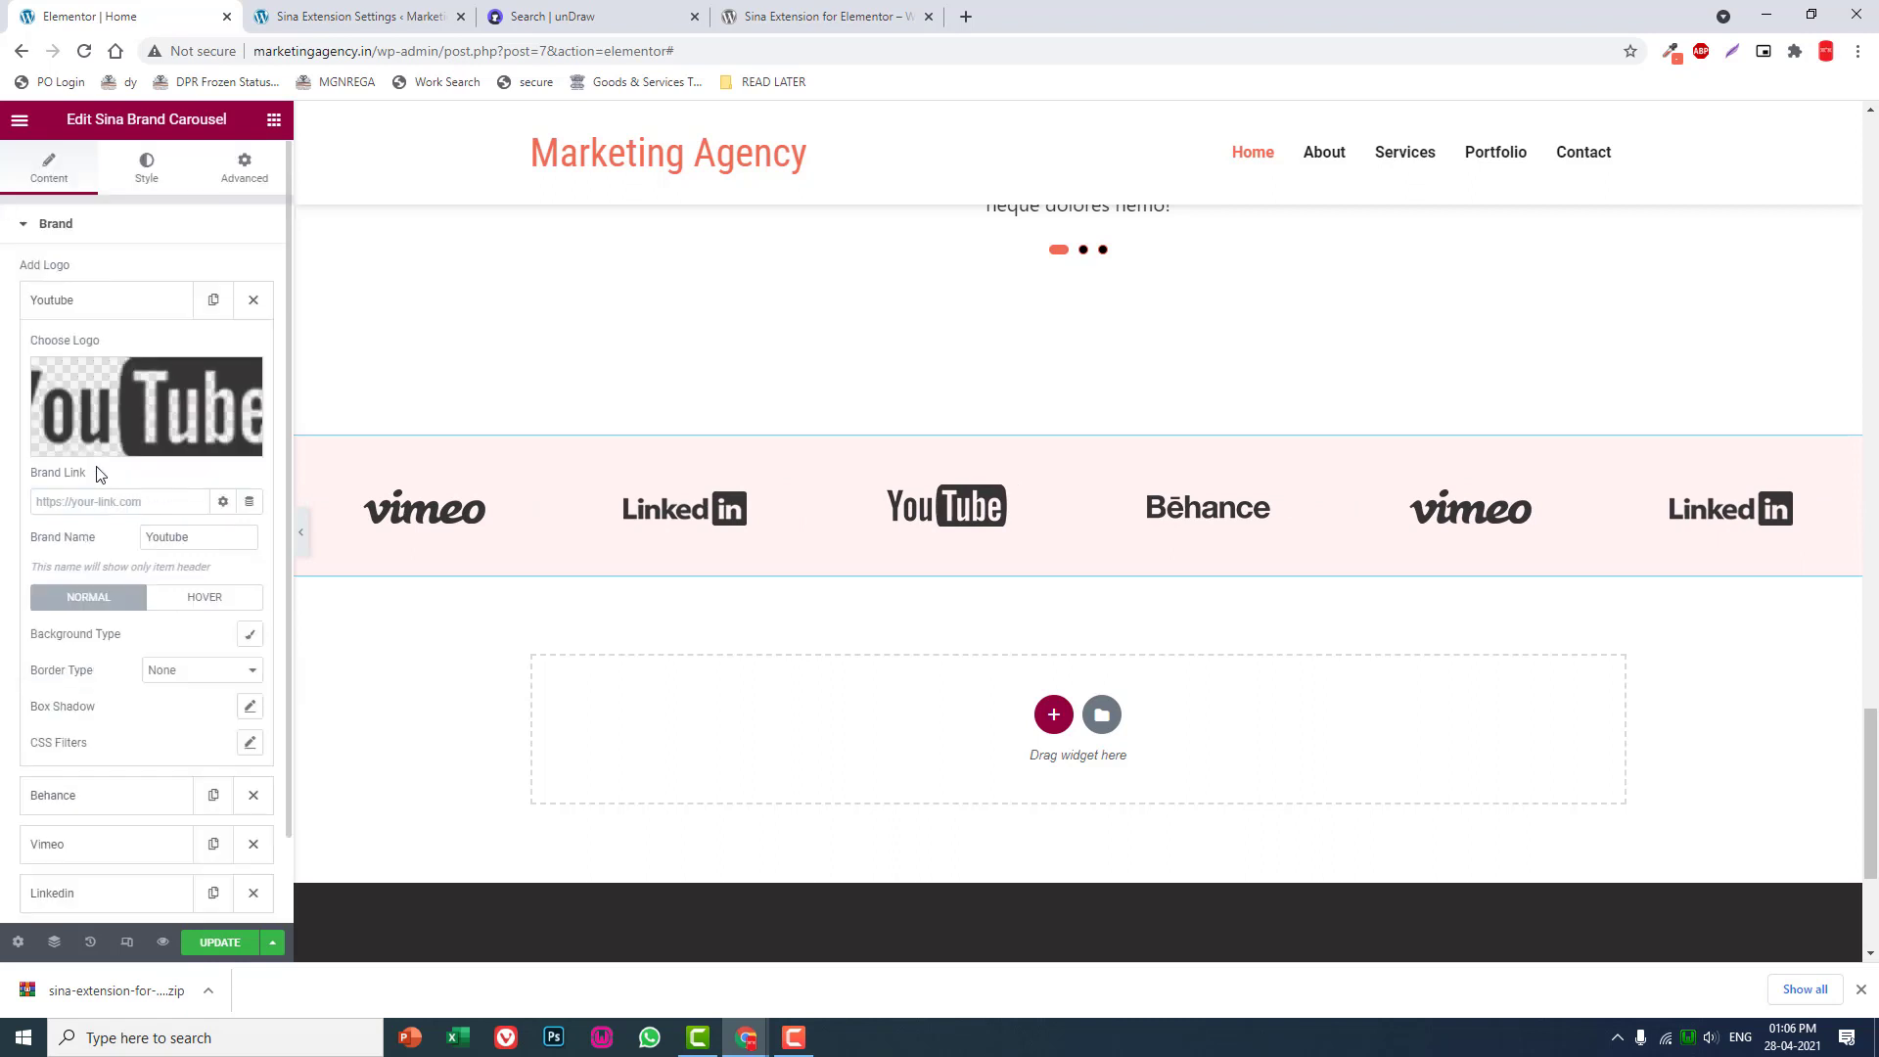
- Experiment with the brand box CSS filters — saturation, brightness, contrast and hue — on all logos
left_click(143, 185)
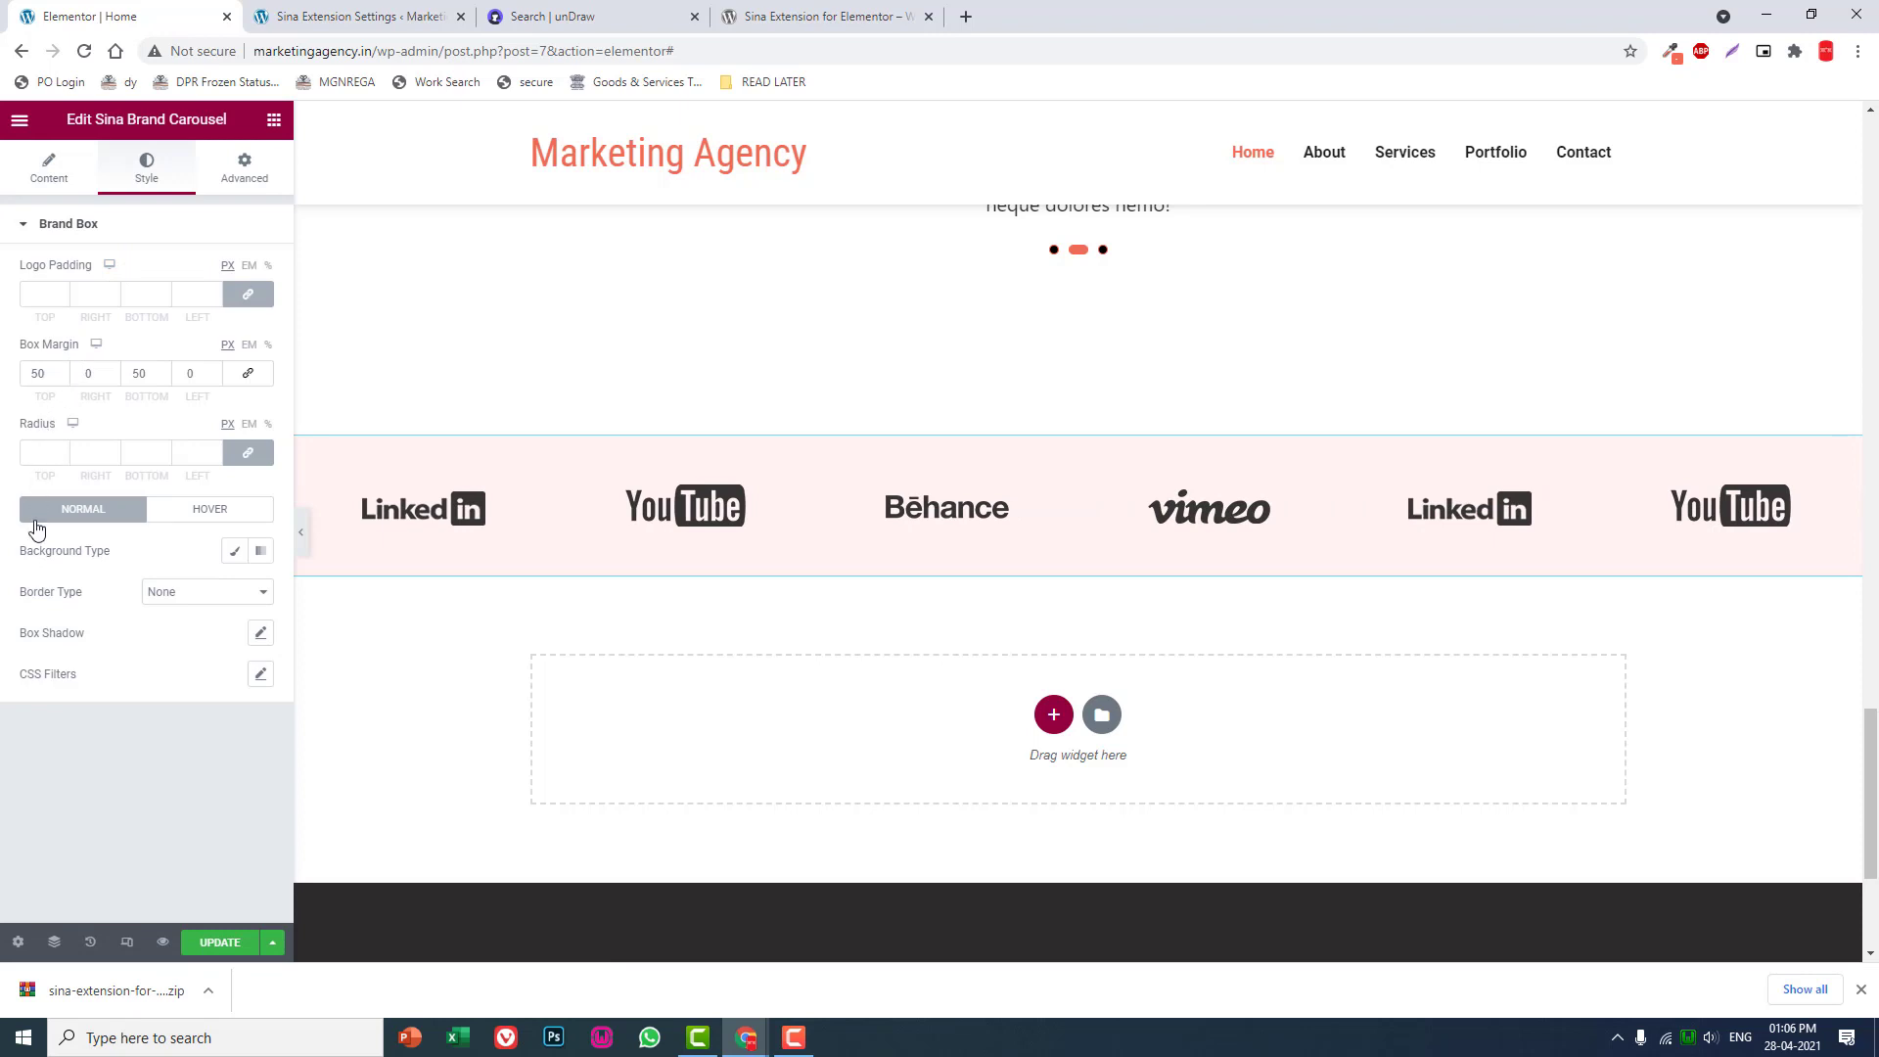
left_click(261, 675)
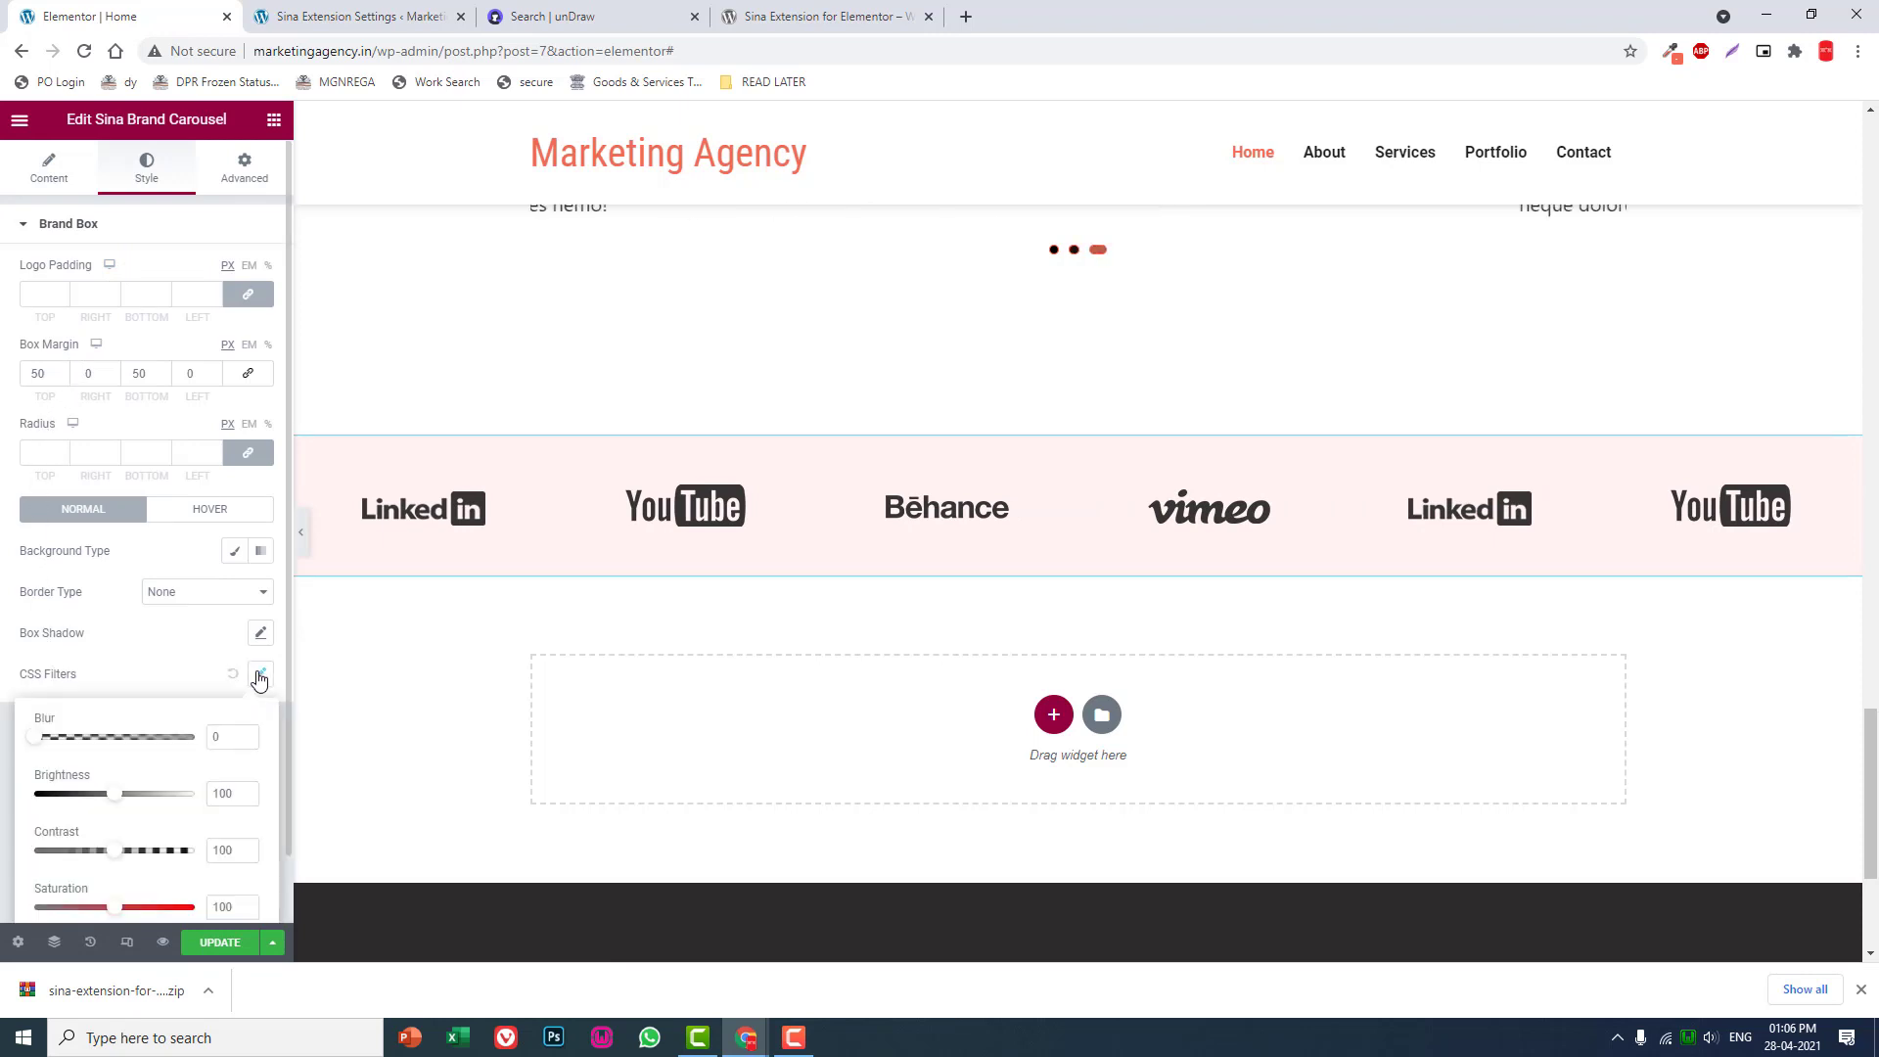
scroll(126, 715, "down", 1)
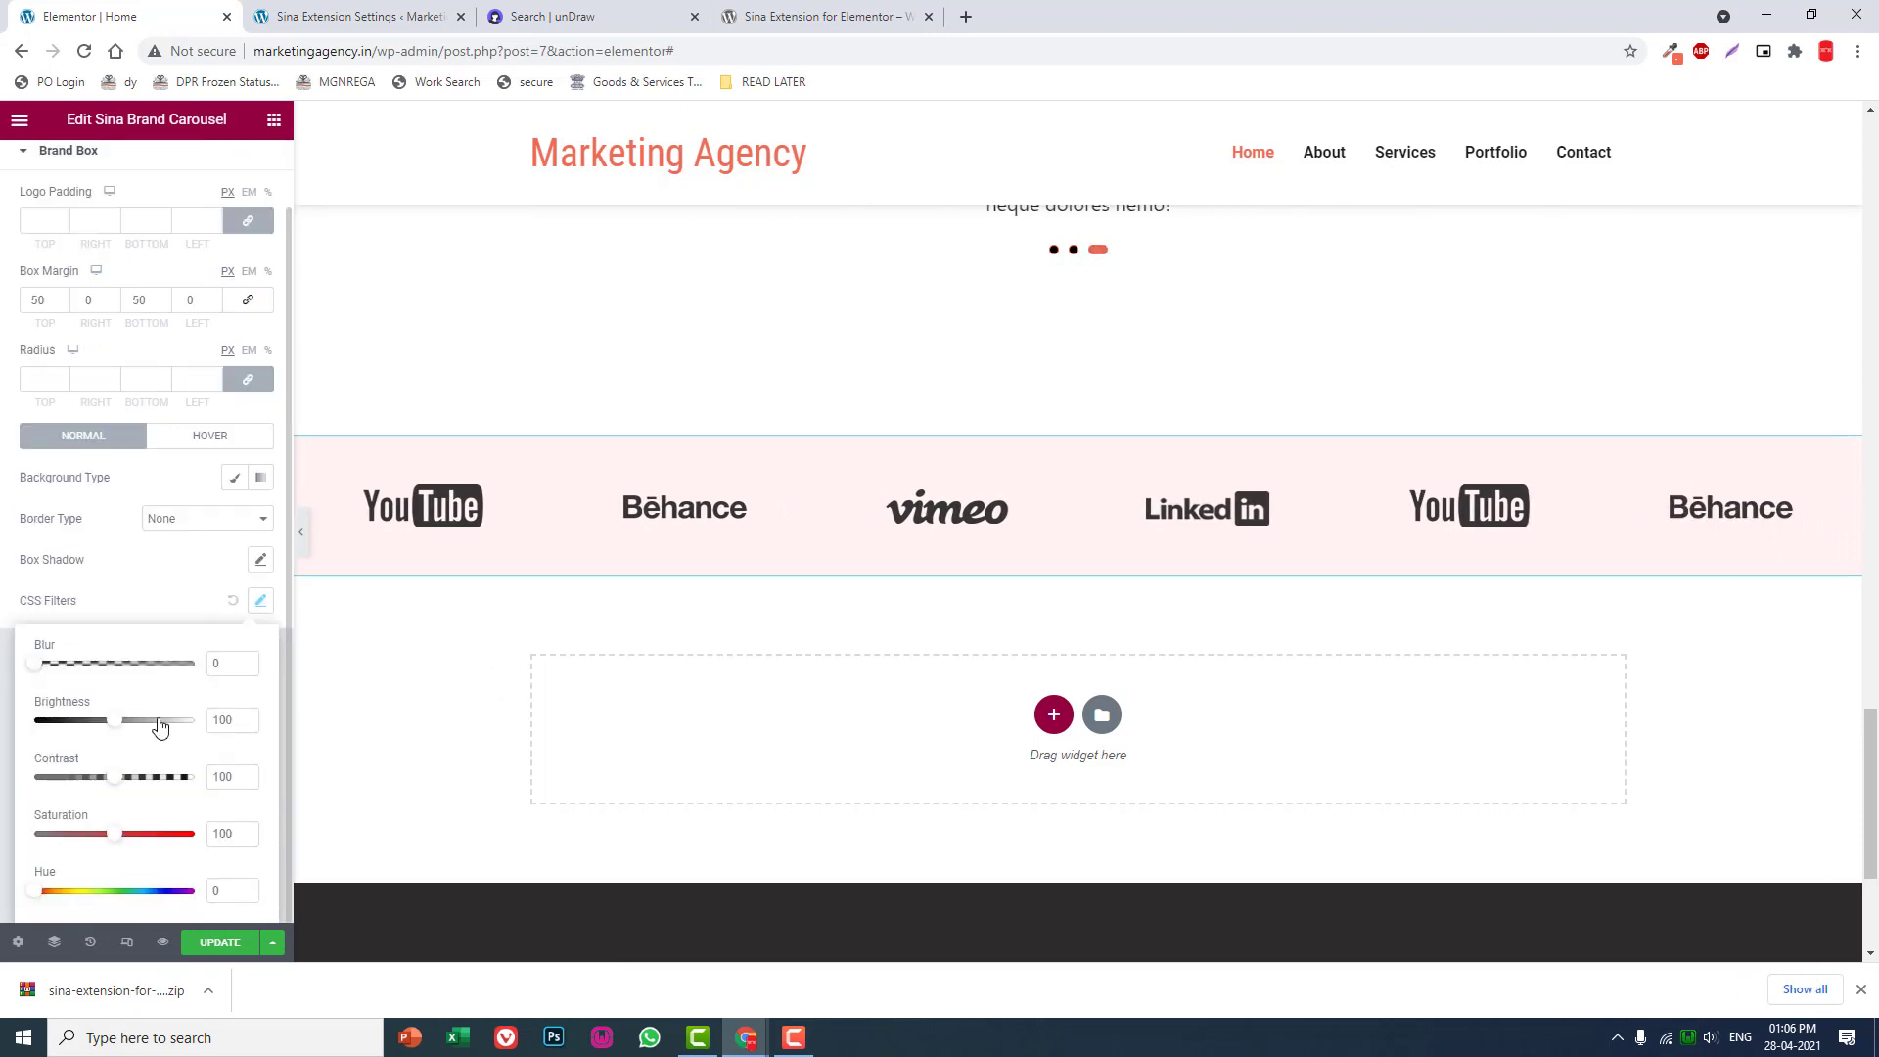
left_click_drag(120, 839, 2, 832)
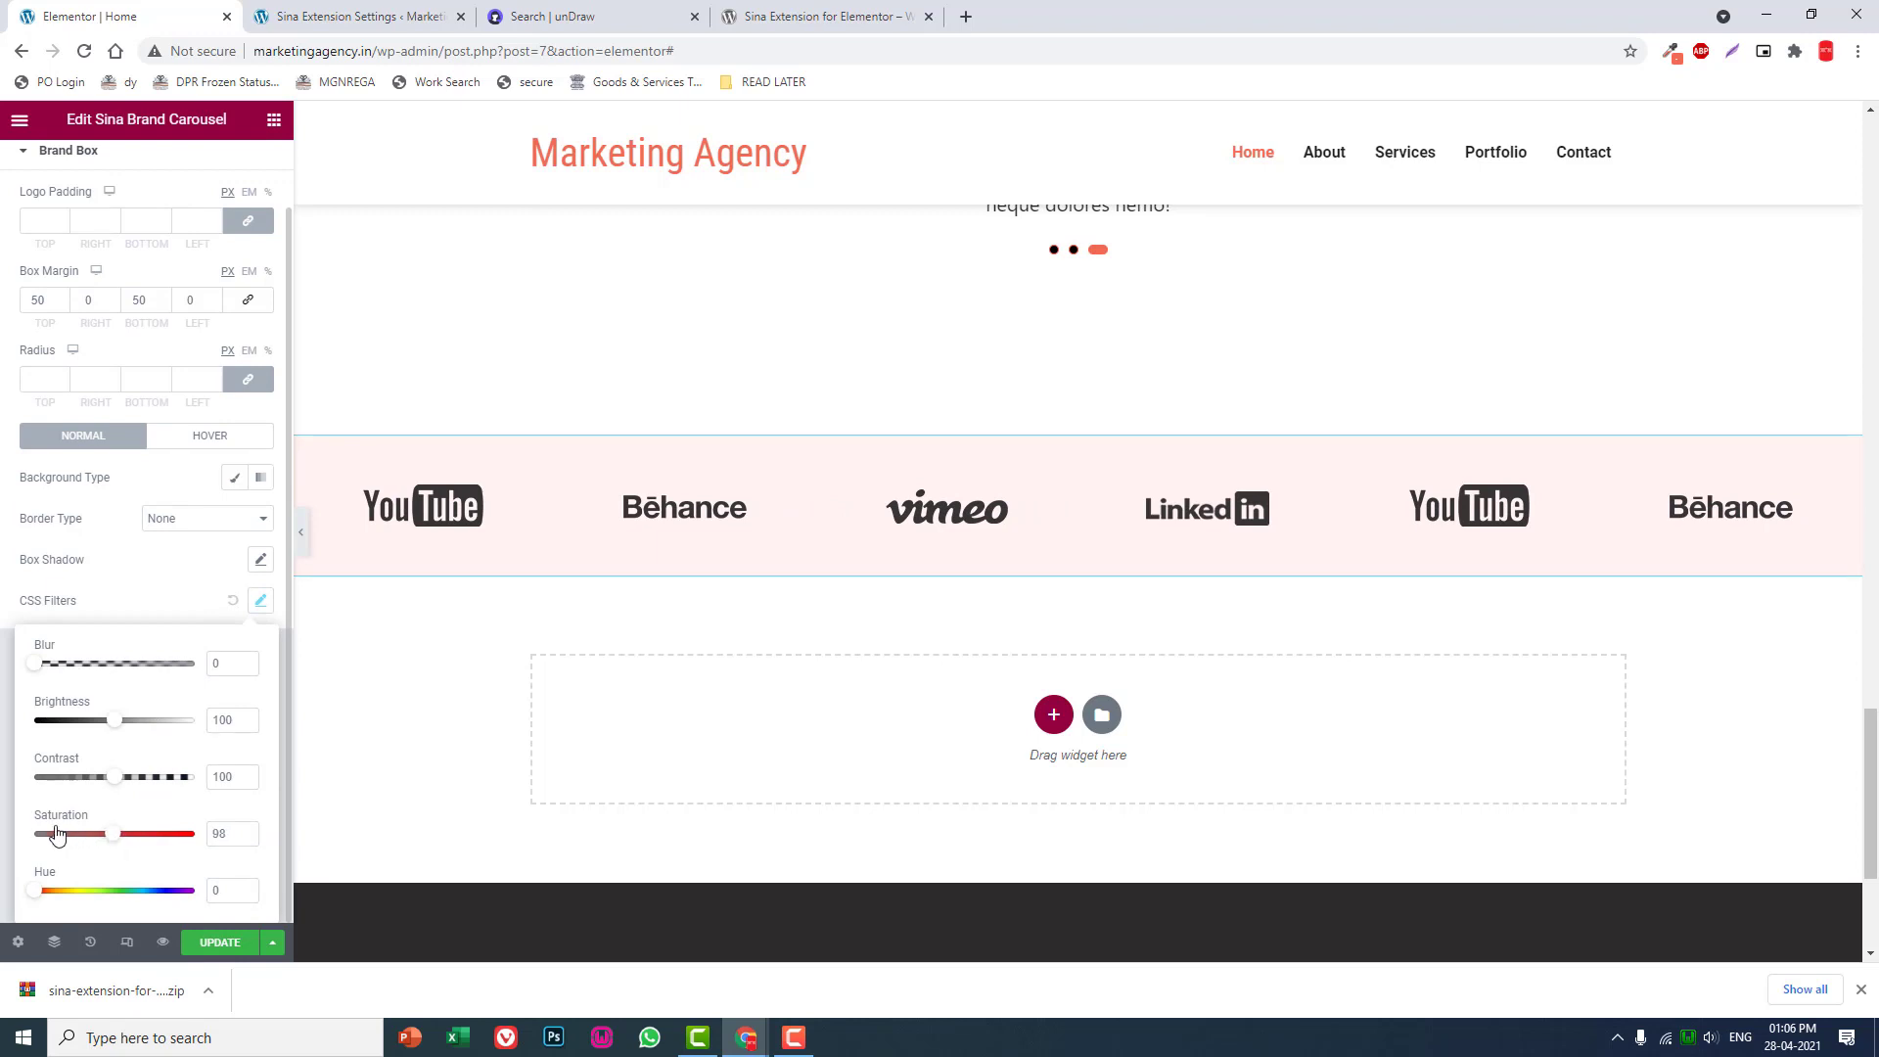
left_click(5, 833)
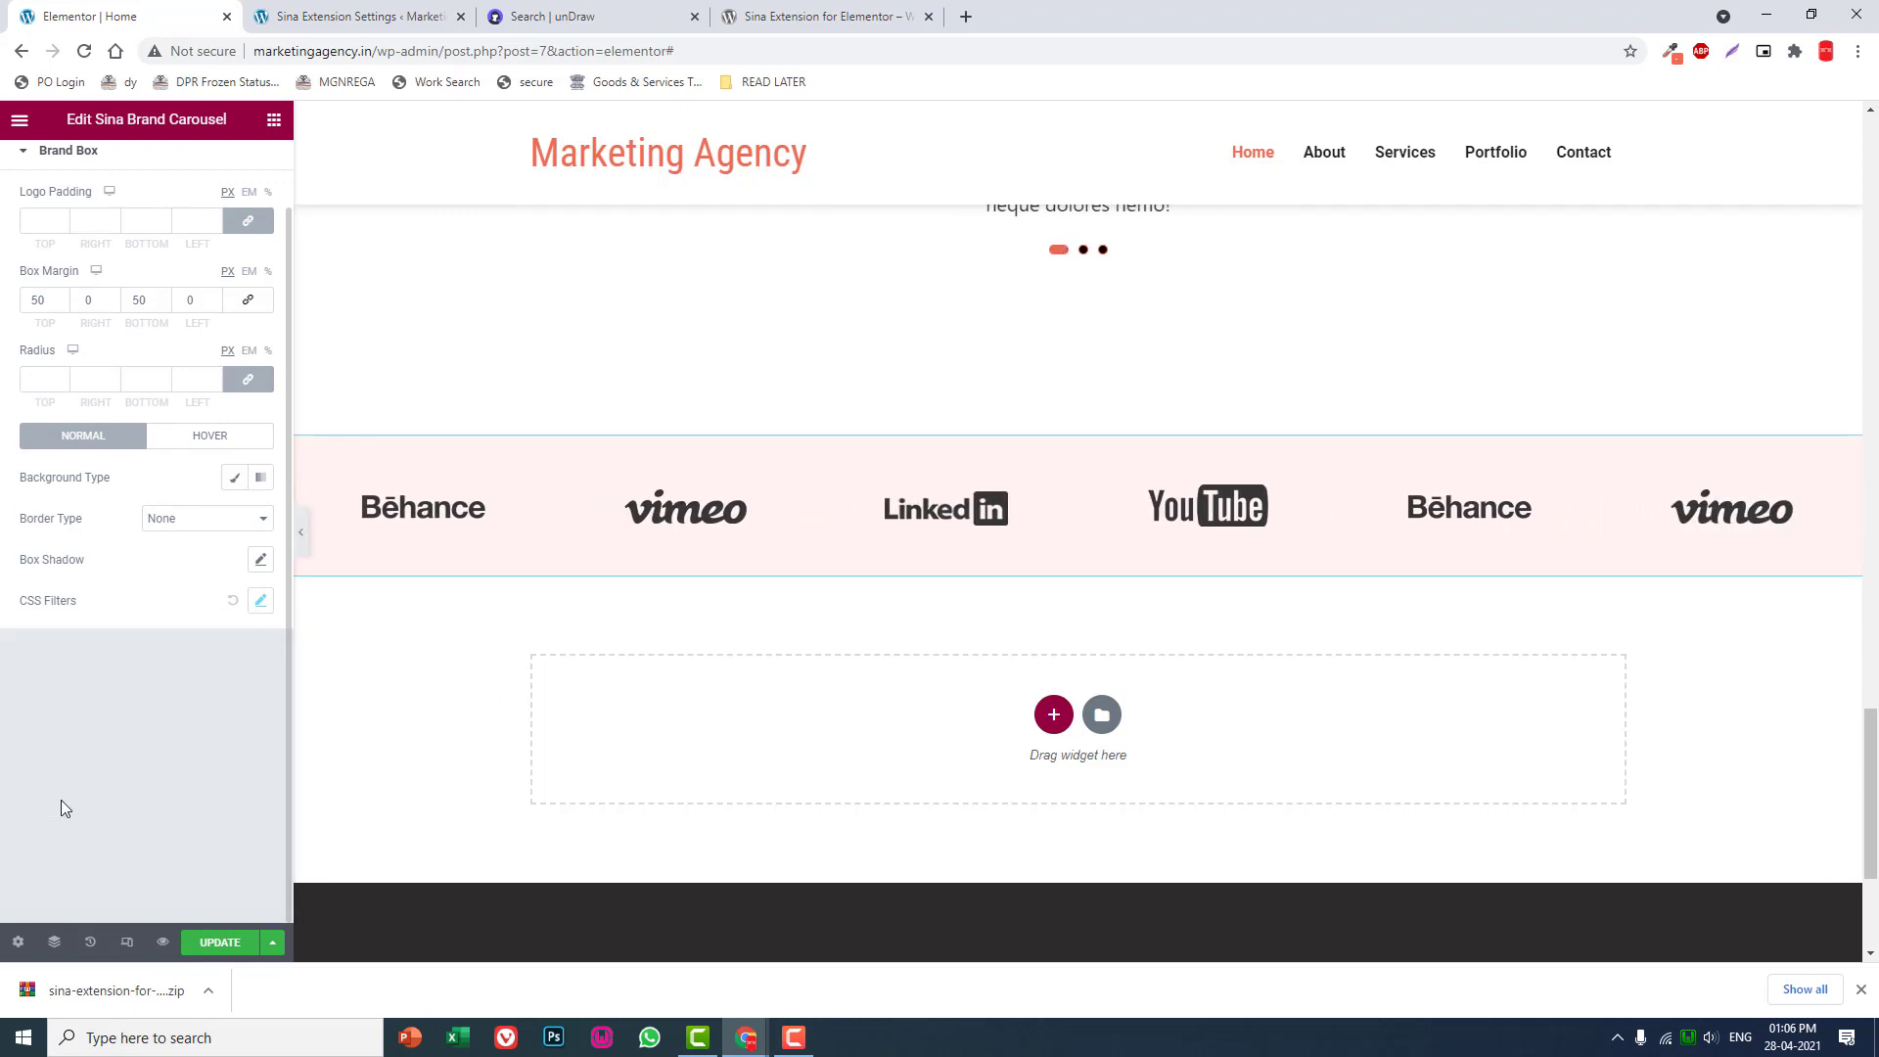
left_click(261, 606)
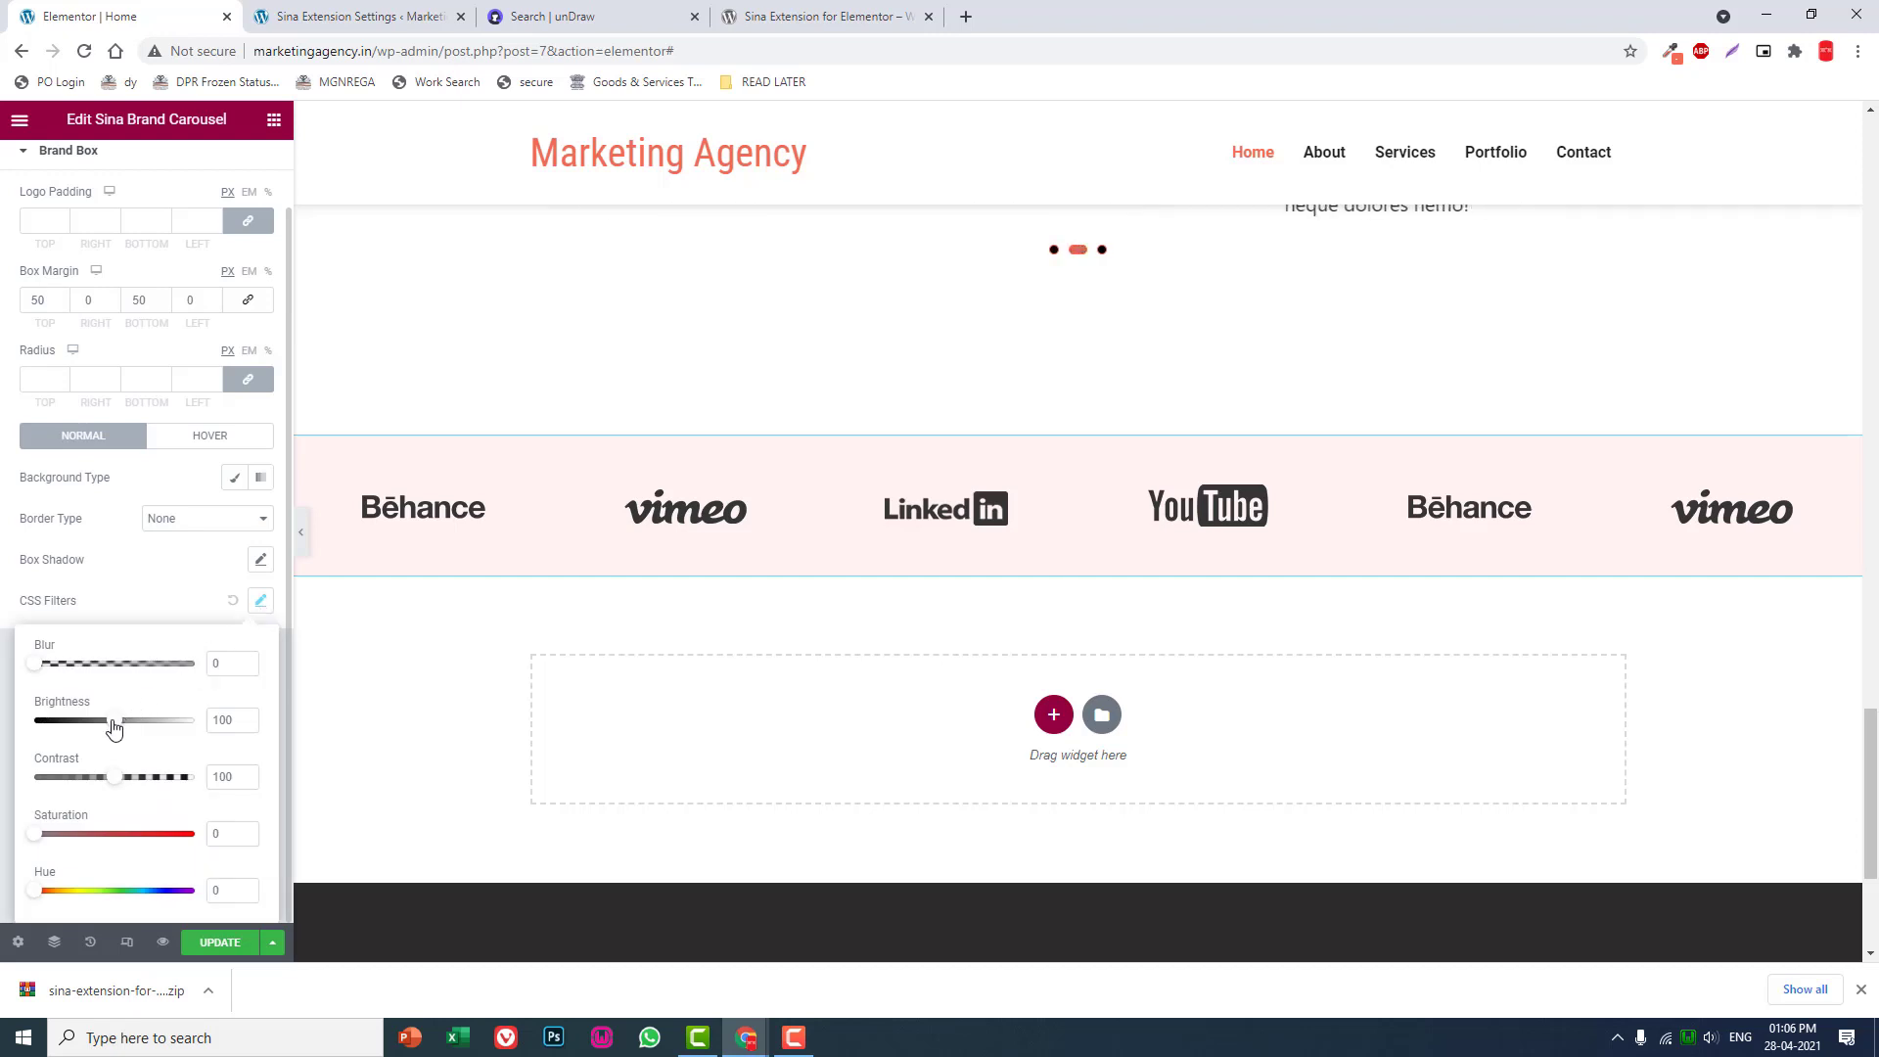
left_click_drag(112, 720, 240, 720)
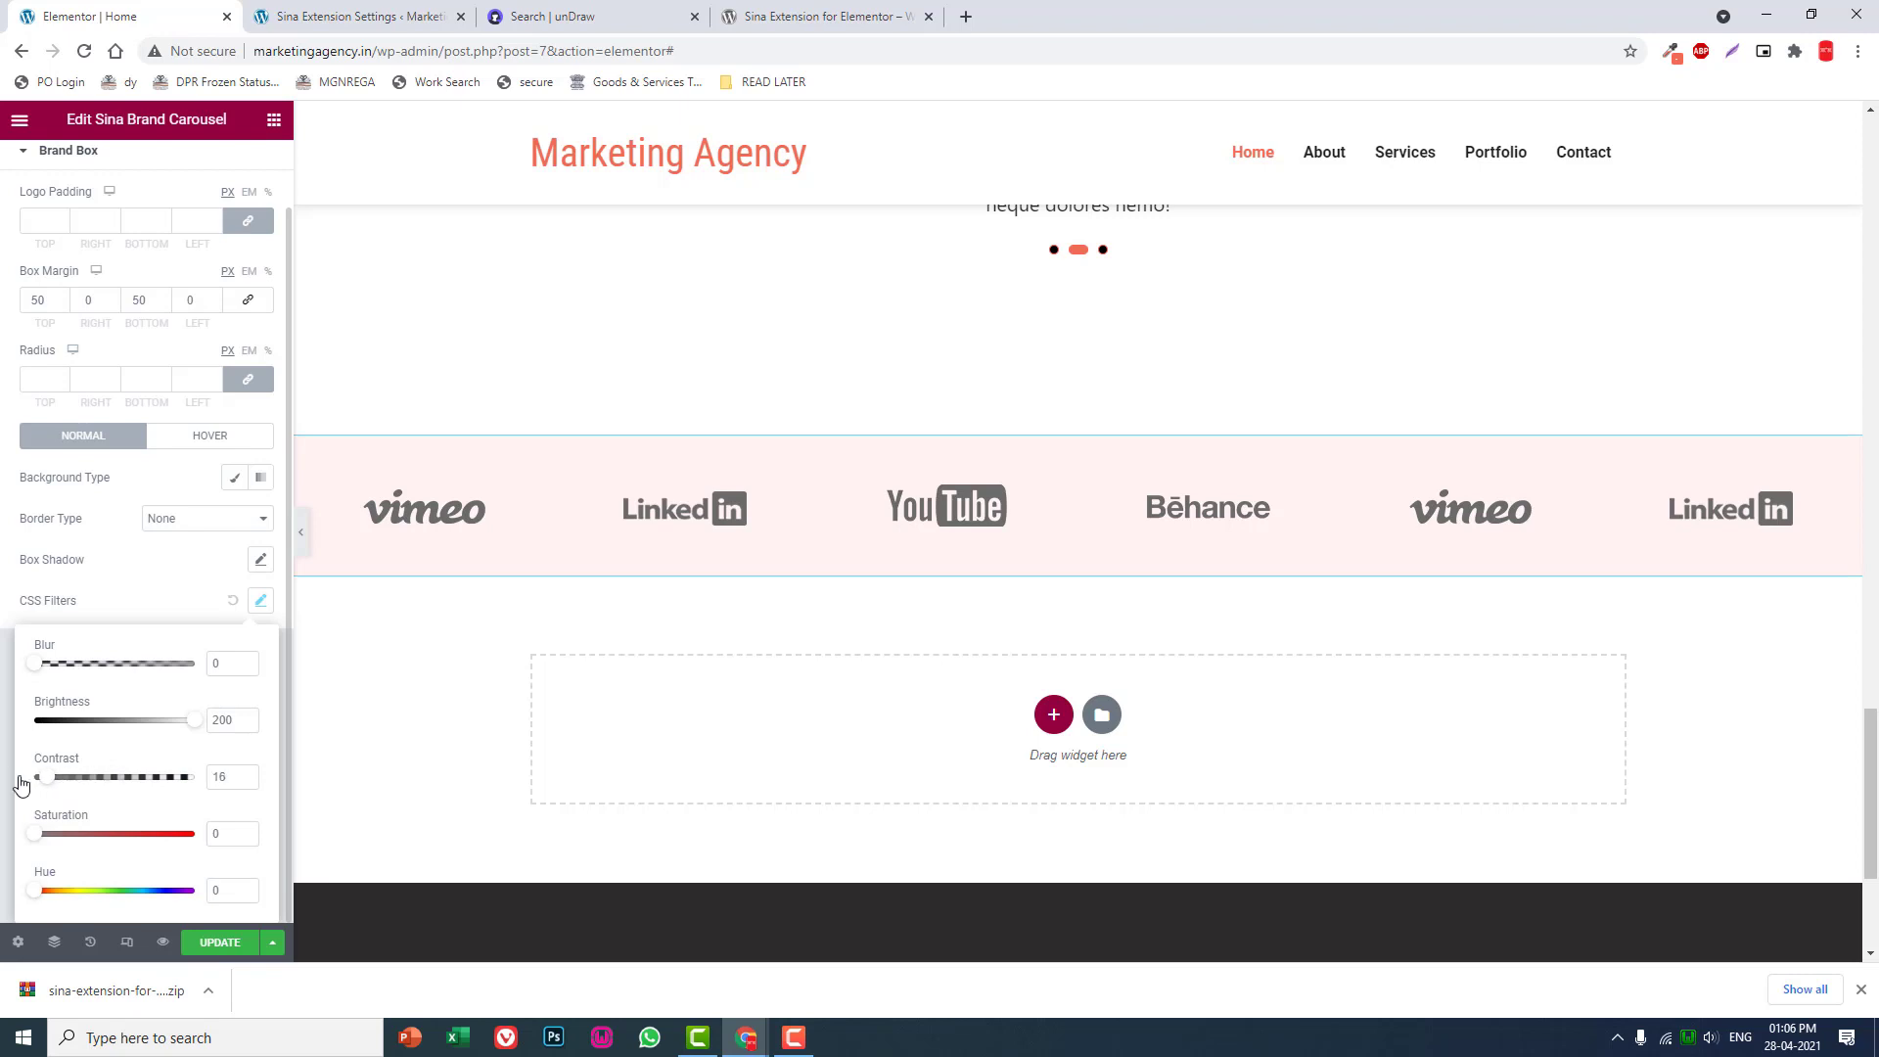
left_click_drag(59, 783, 291, 789)
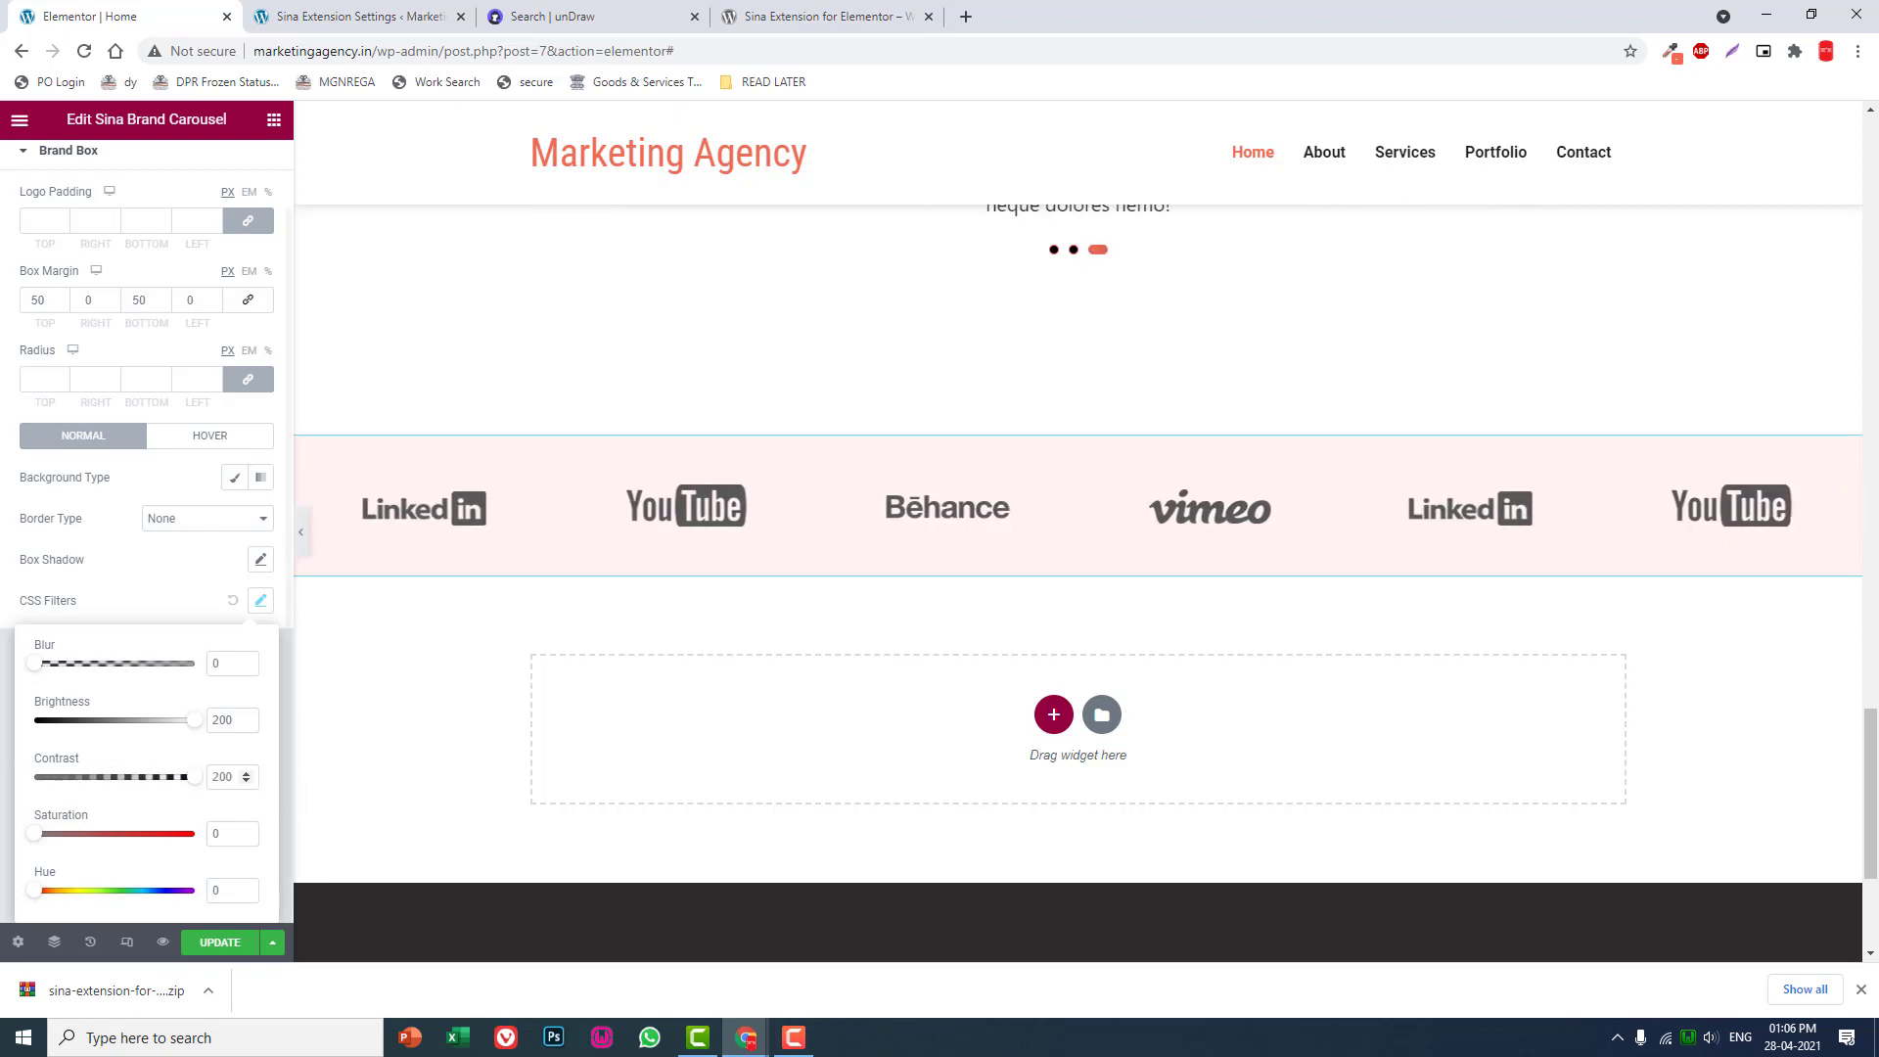
left_click(2, 790)
left_click(262, 602)
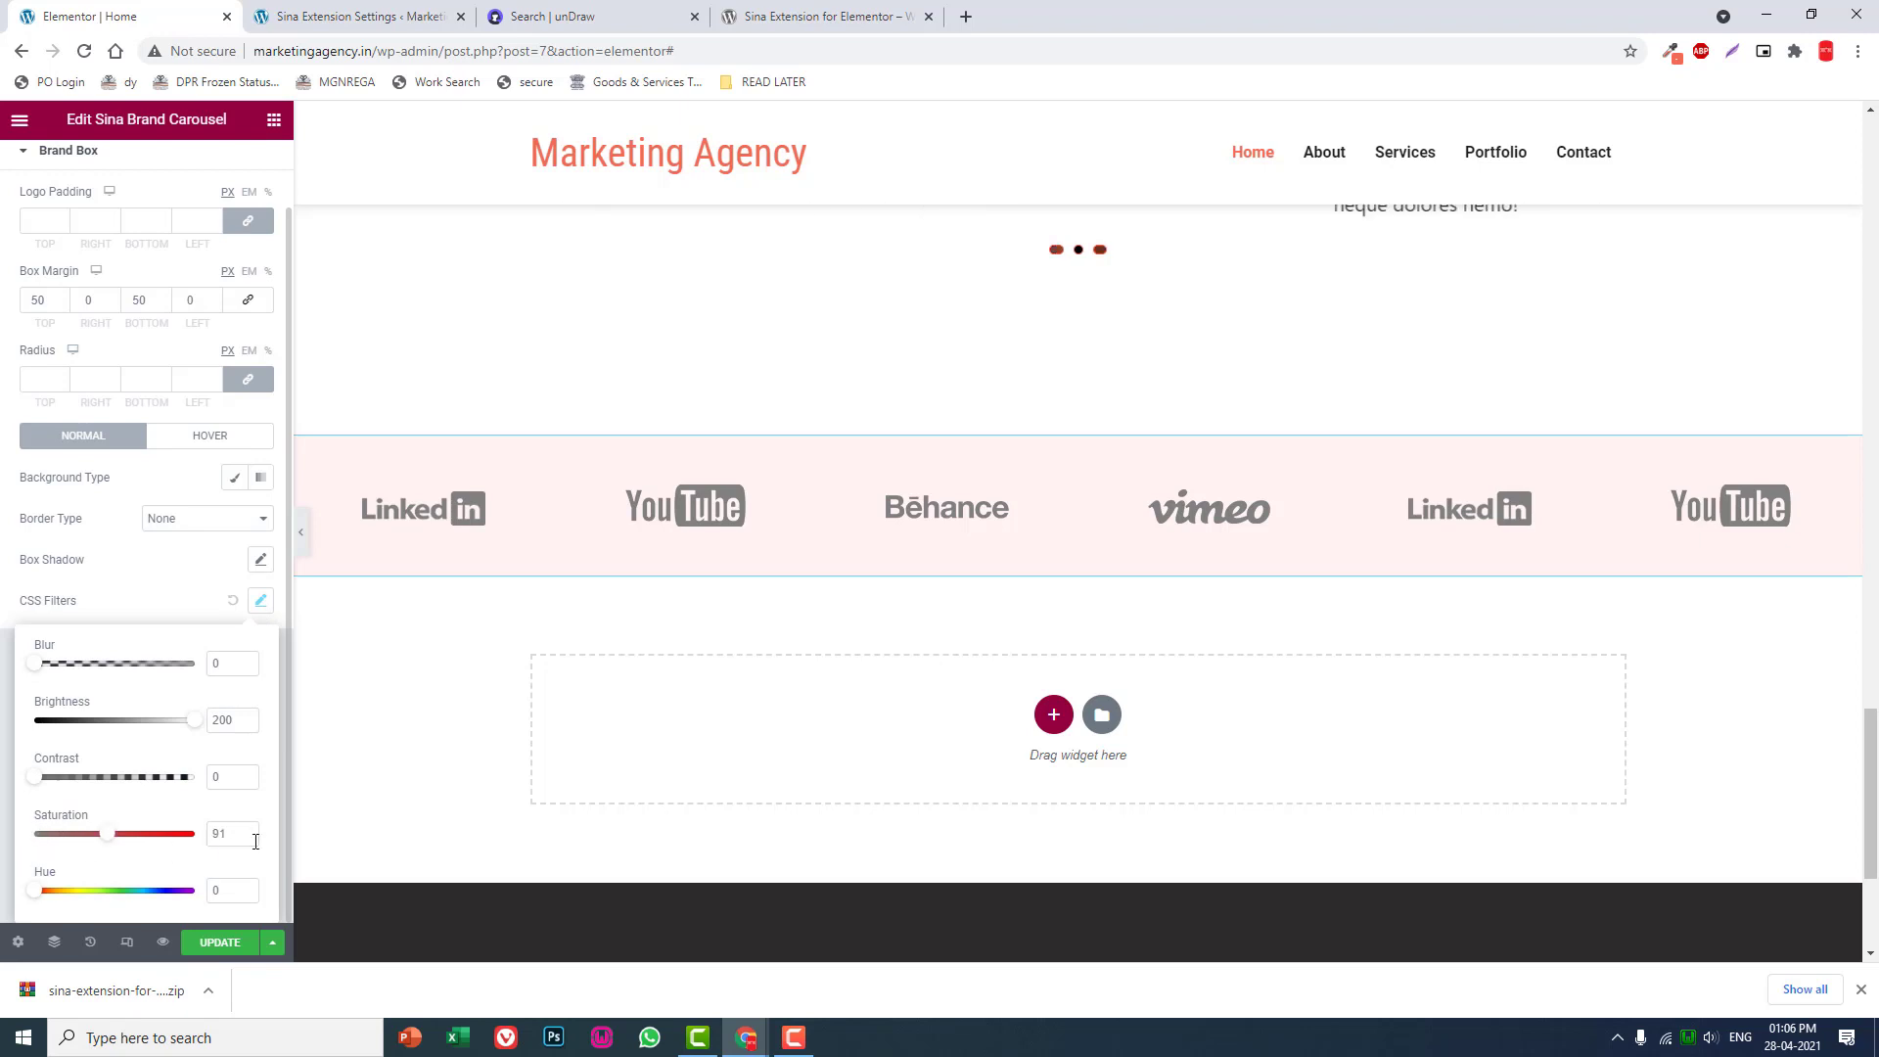
left_click(74, 887)
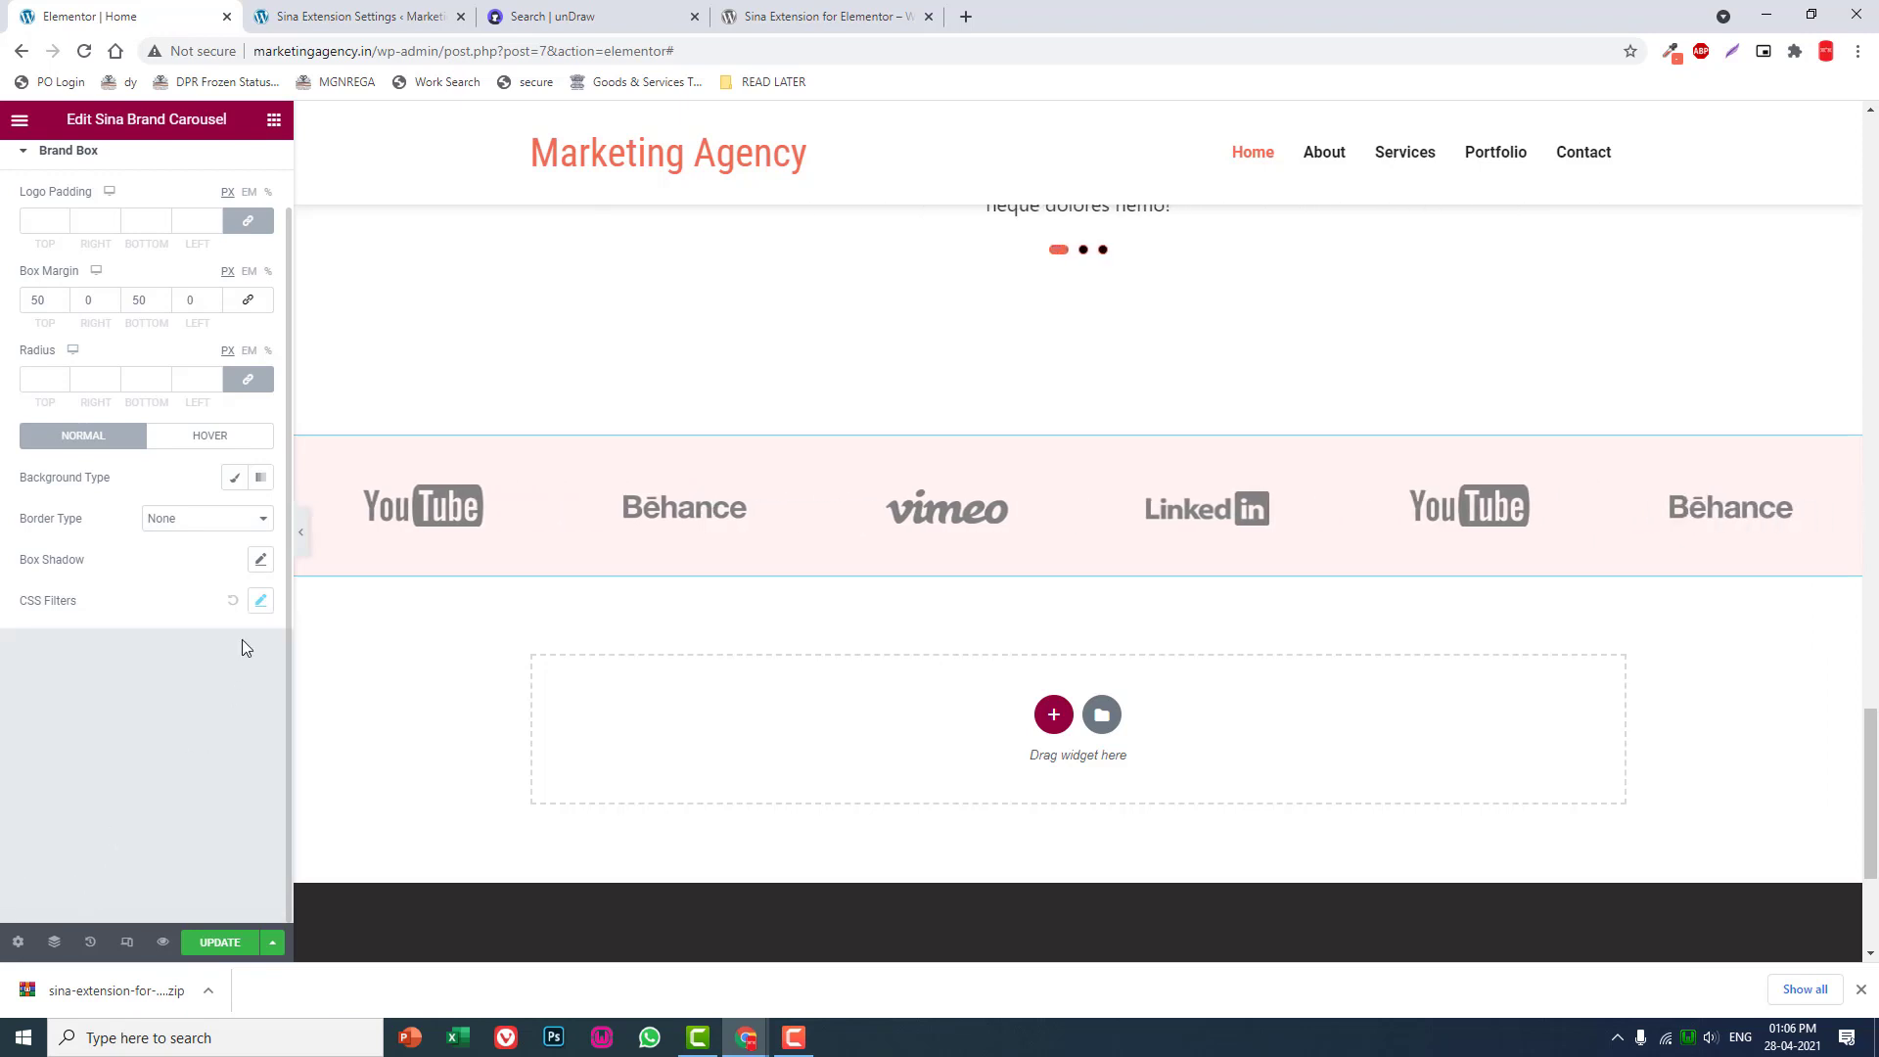
left_click(260, 603)
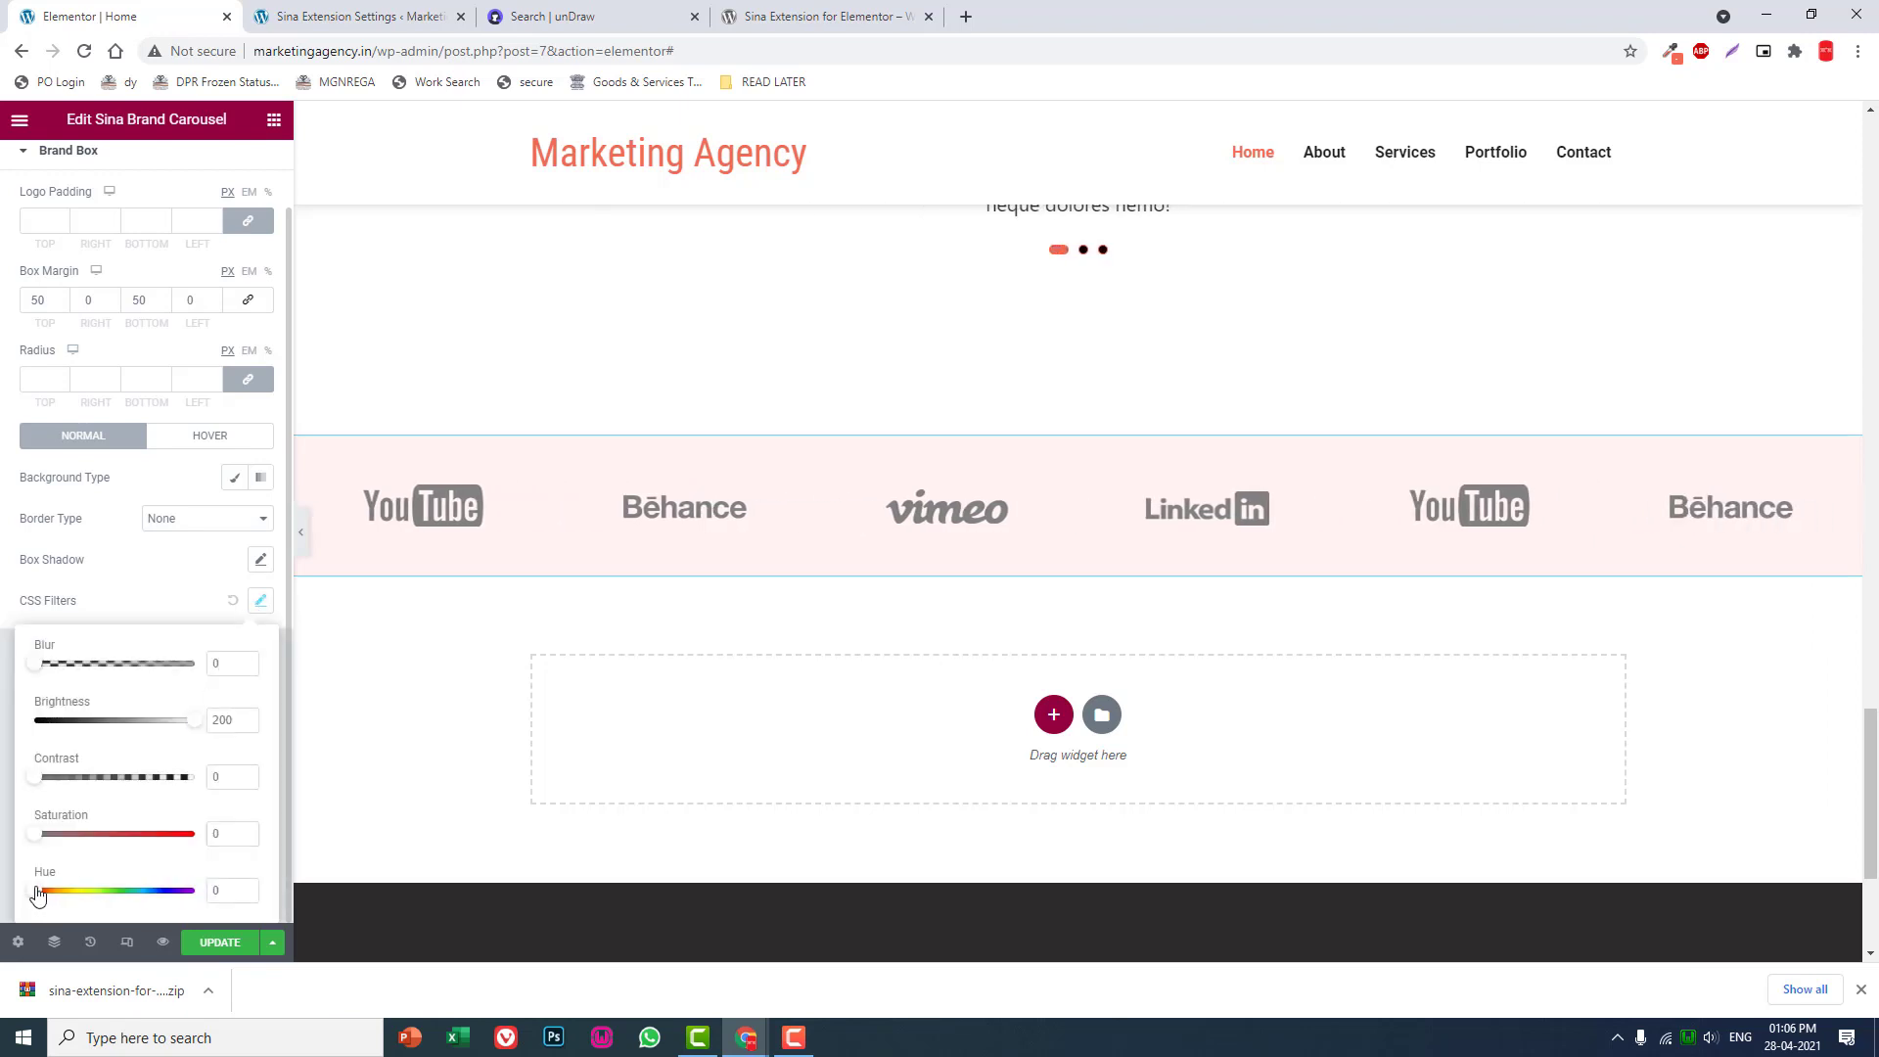
mouse_move(41, 896)
left_mouse_down()
mouse_move(188, 893)
mouse_move(41, 902)
left_mouse_up()
left_click_drag(42, 834, 155, 857)
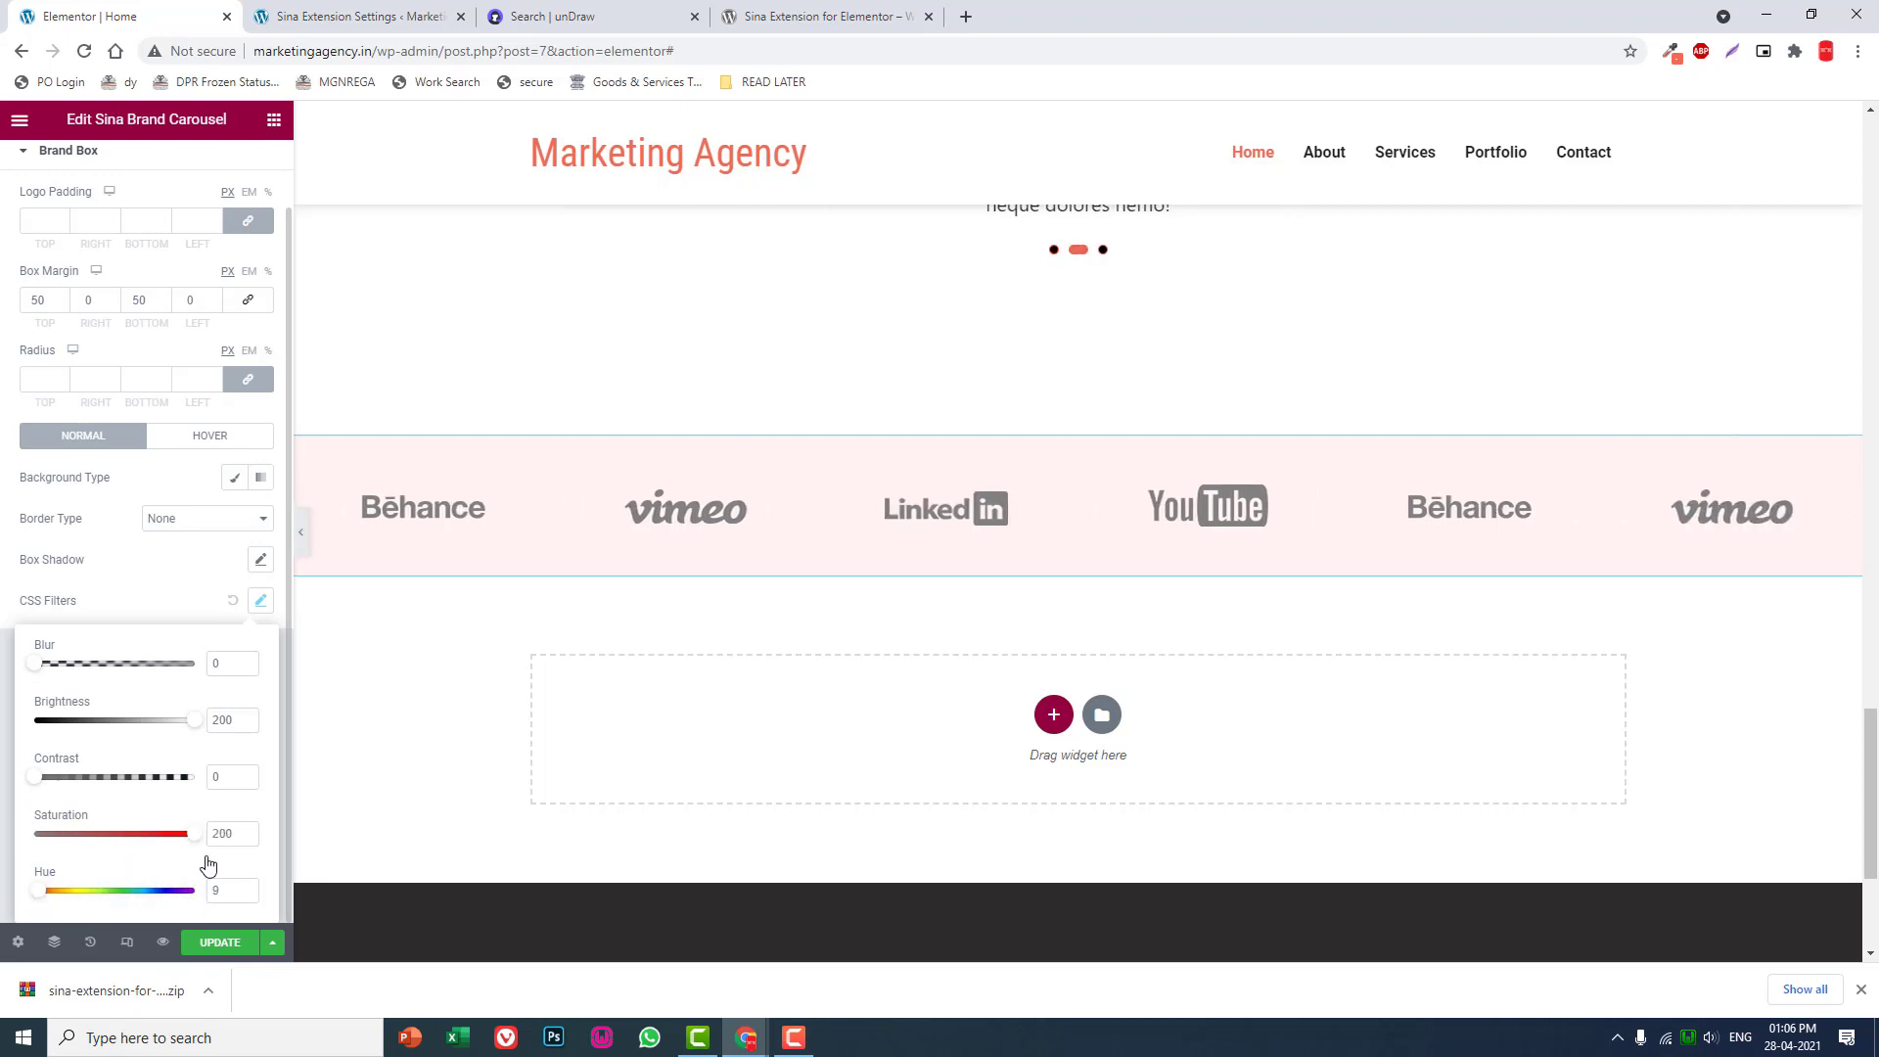
left_click_drag(137, 789, 153, 783)
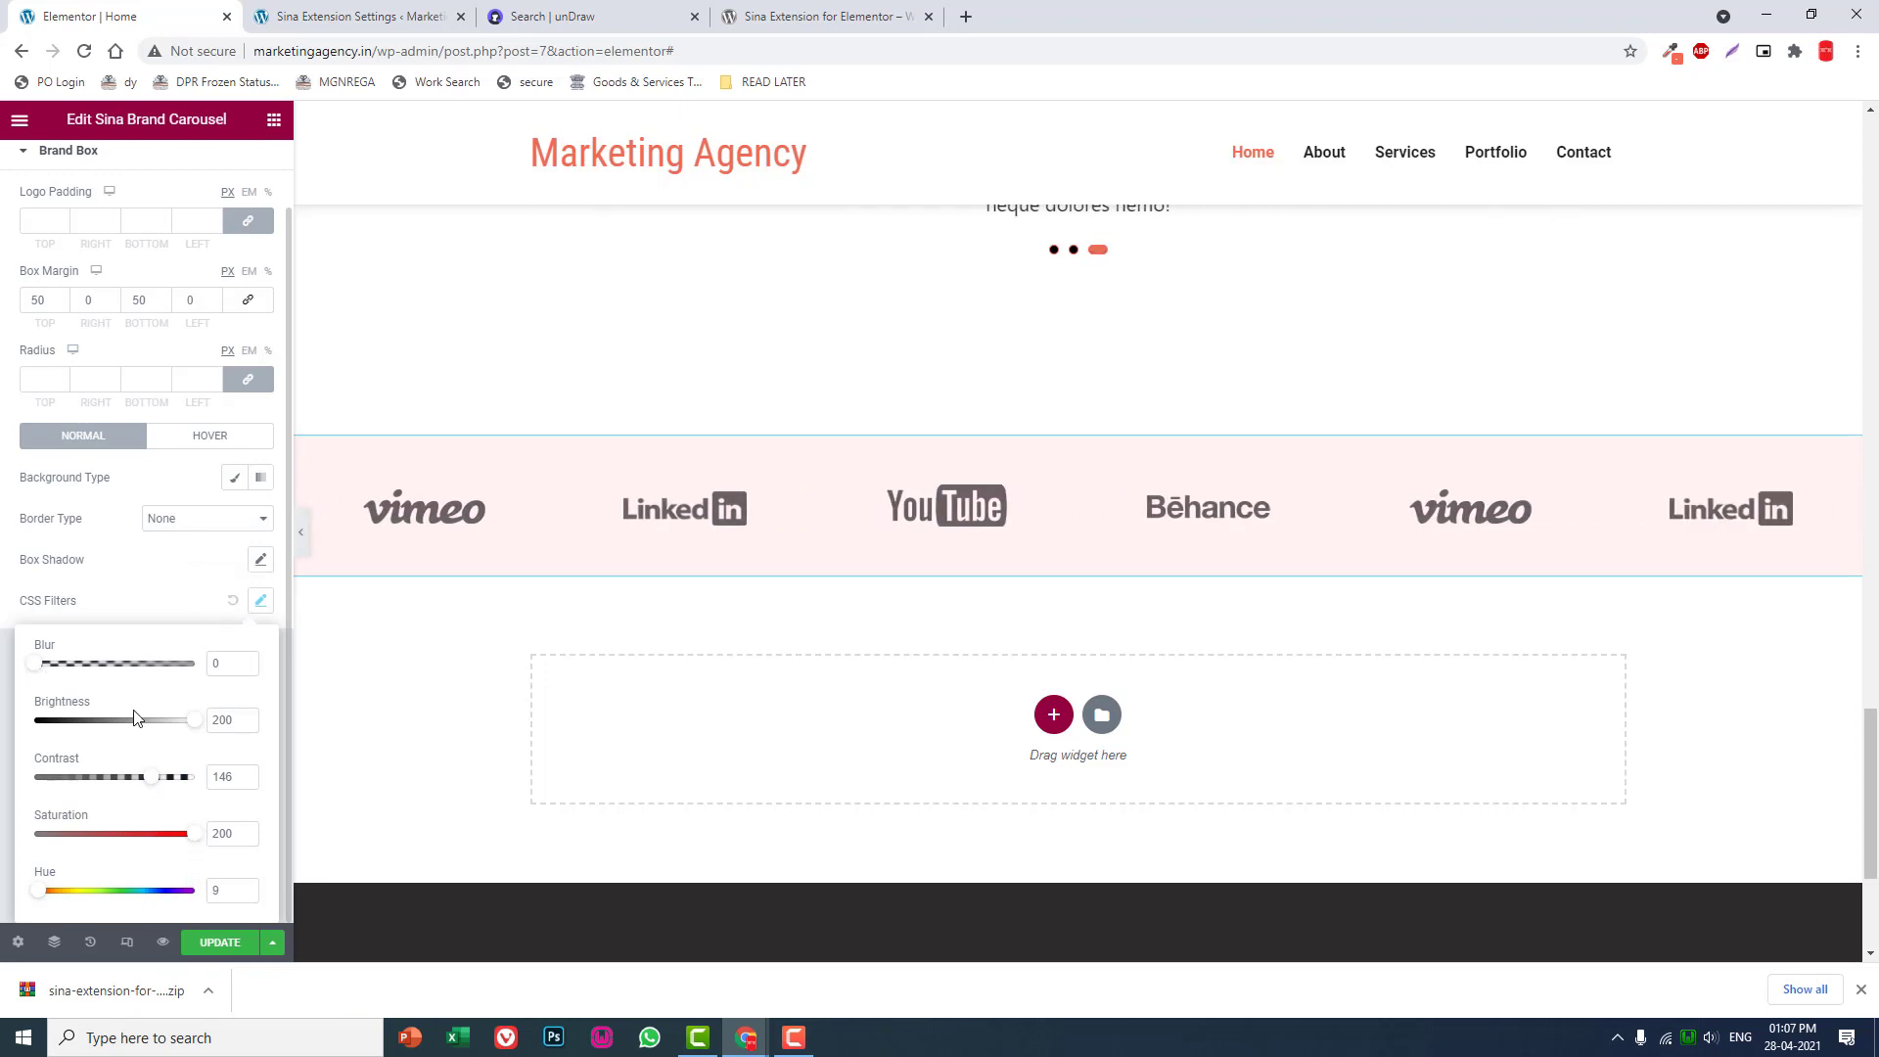
left_click_drag(192, 725, 24, 729)
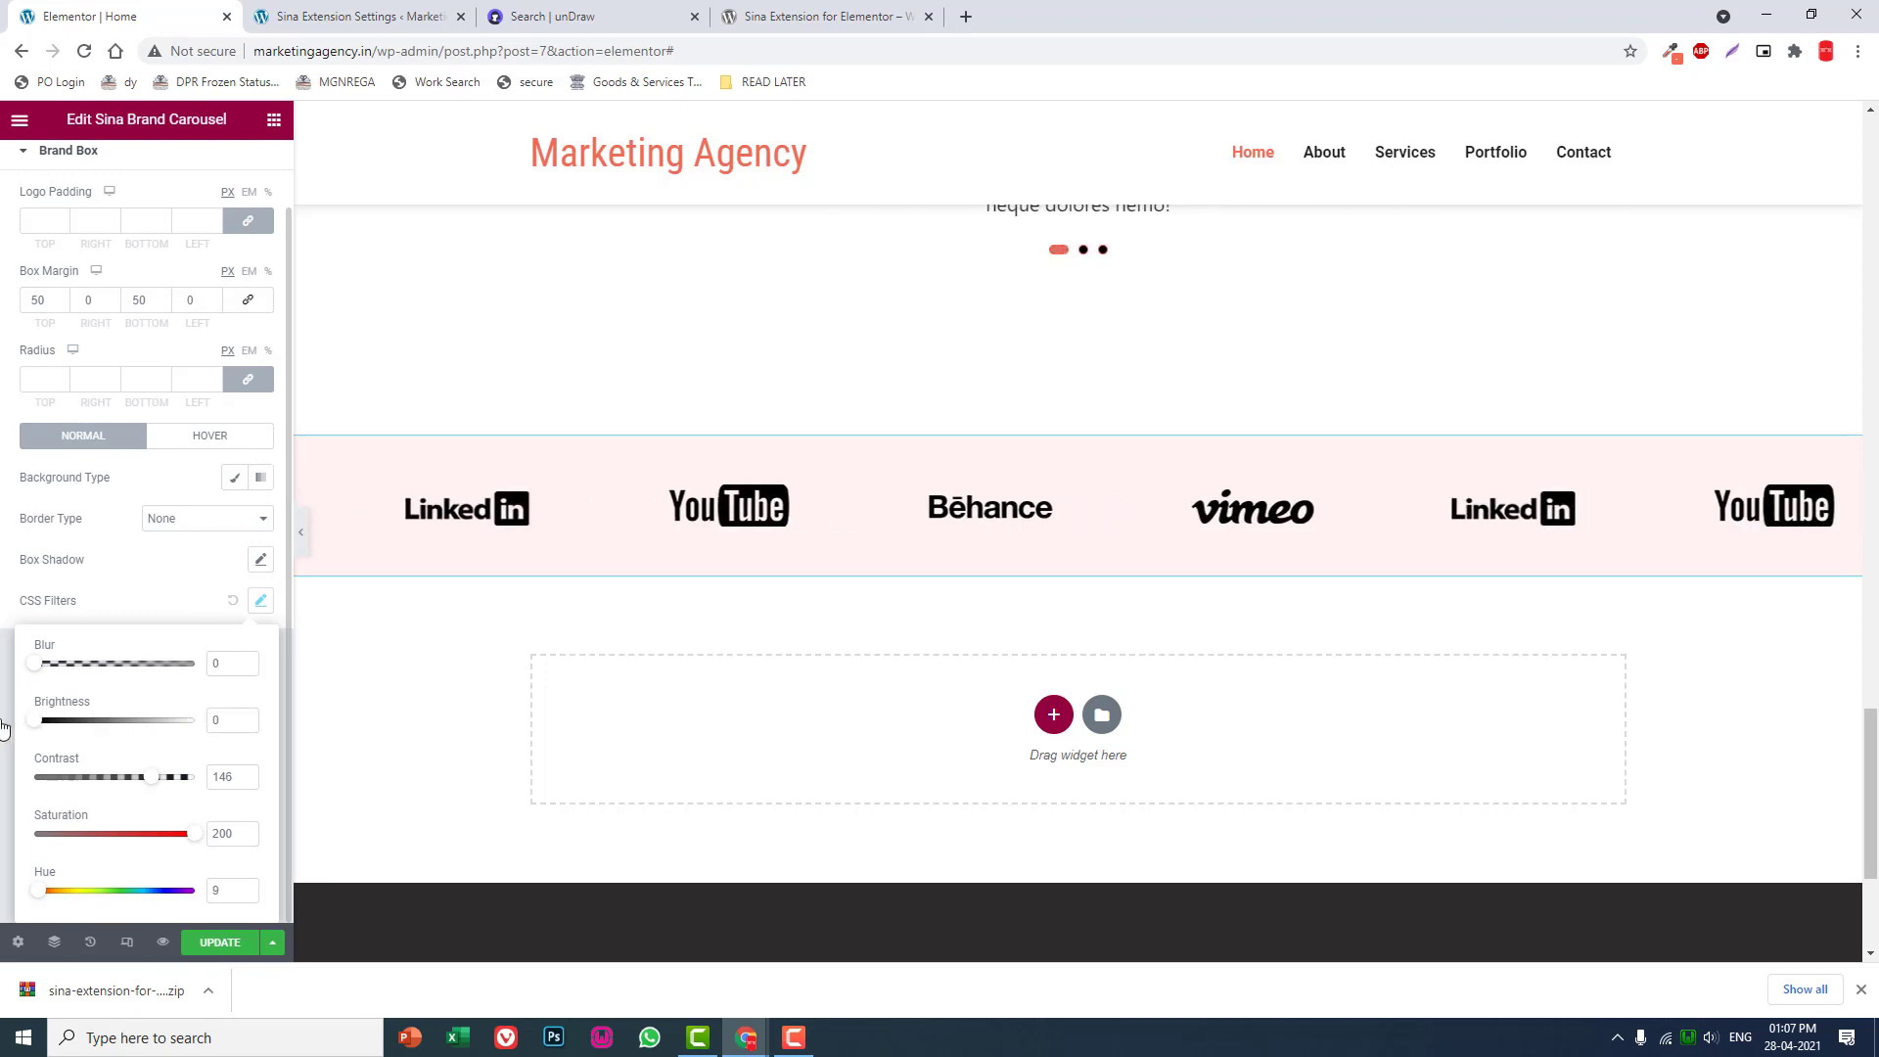
left_click_drag(183, 737, 283, 738)
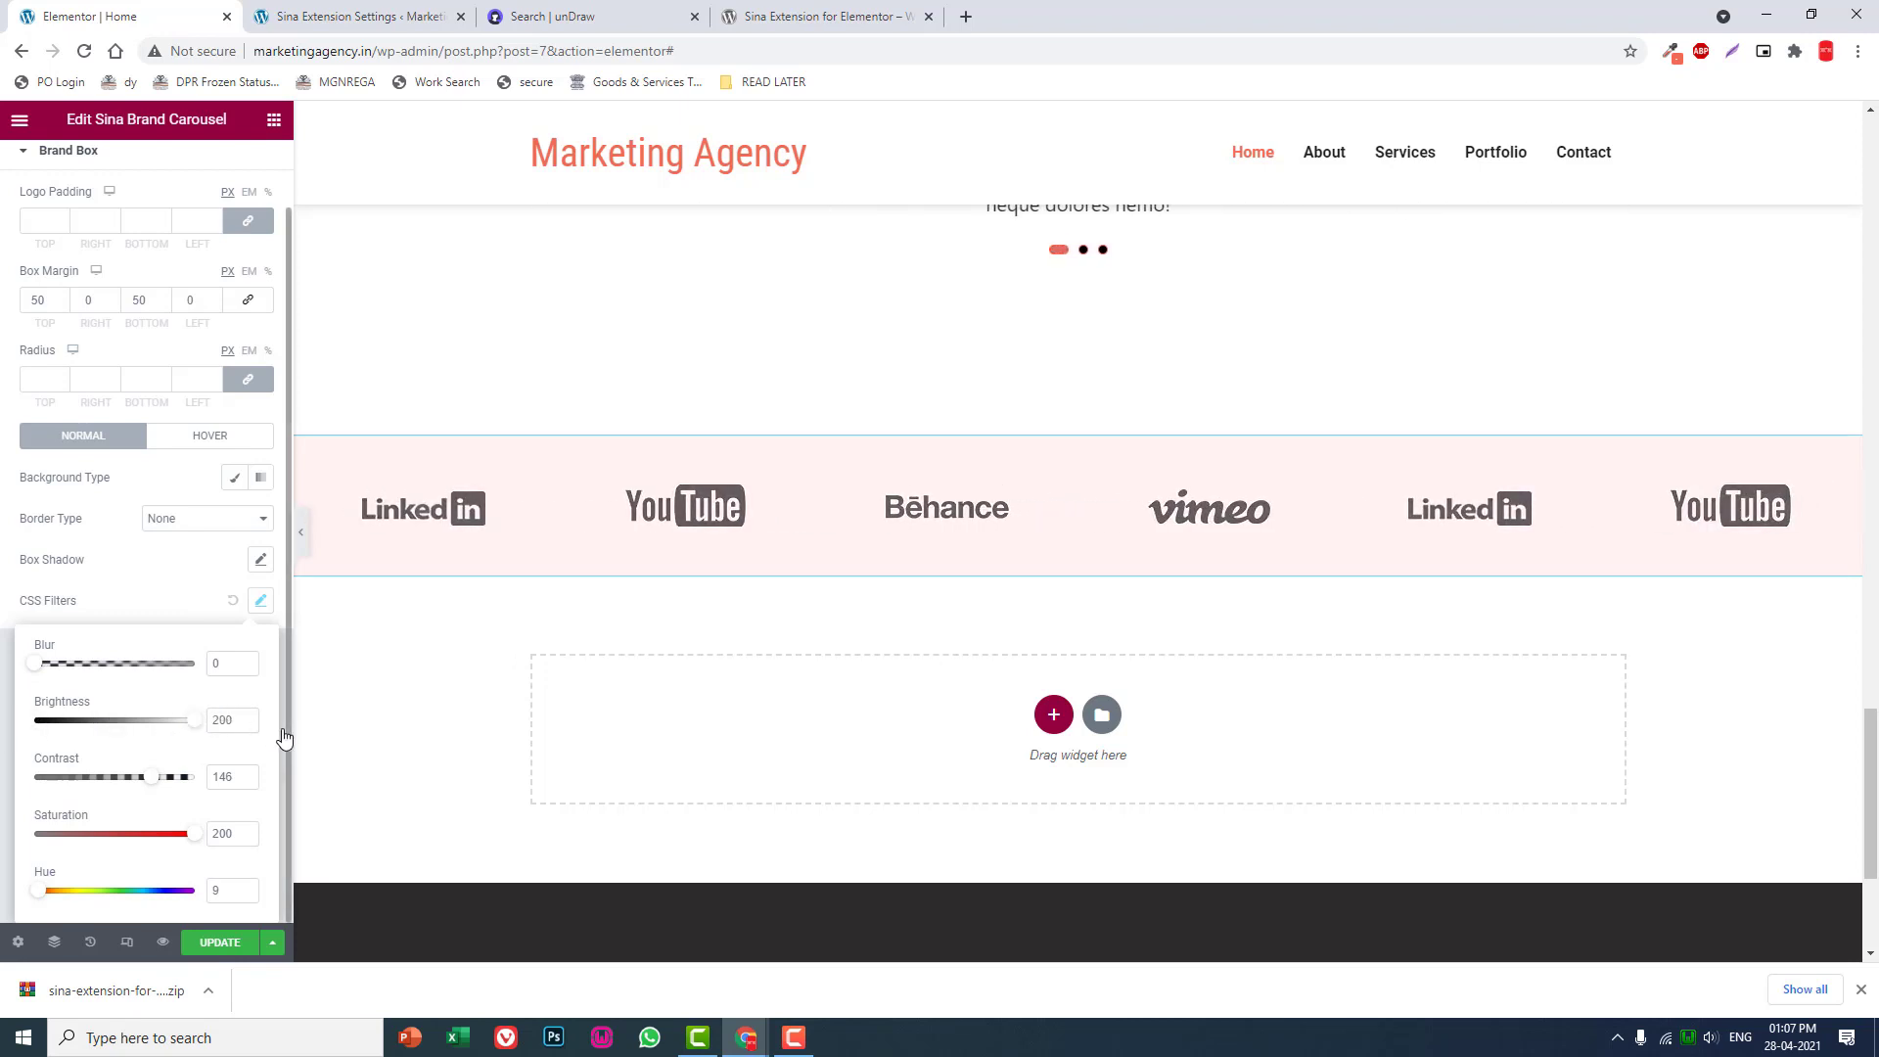
left_click(284, 737)
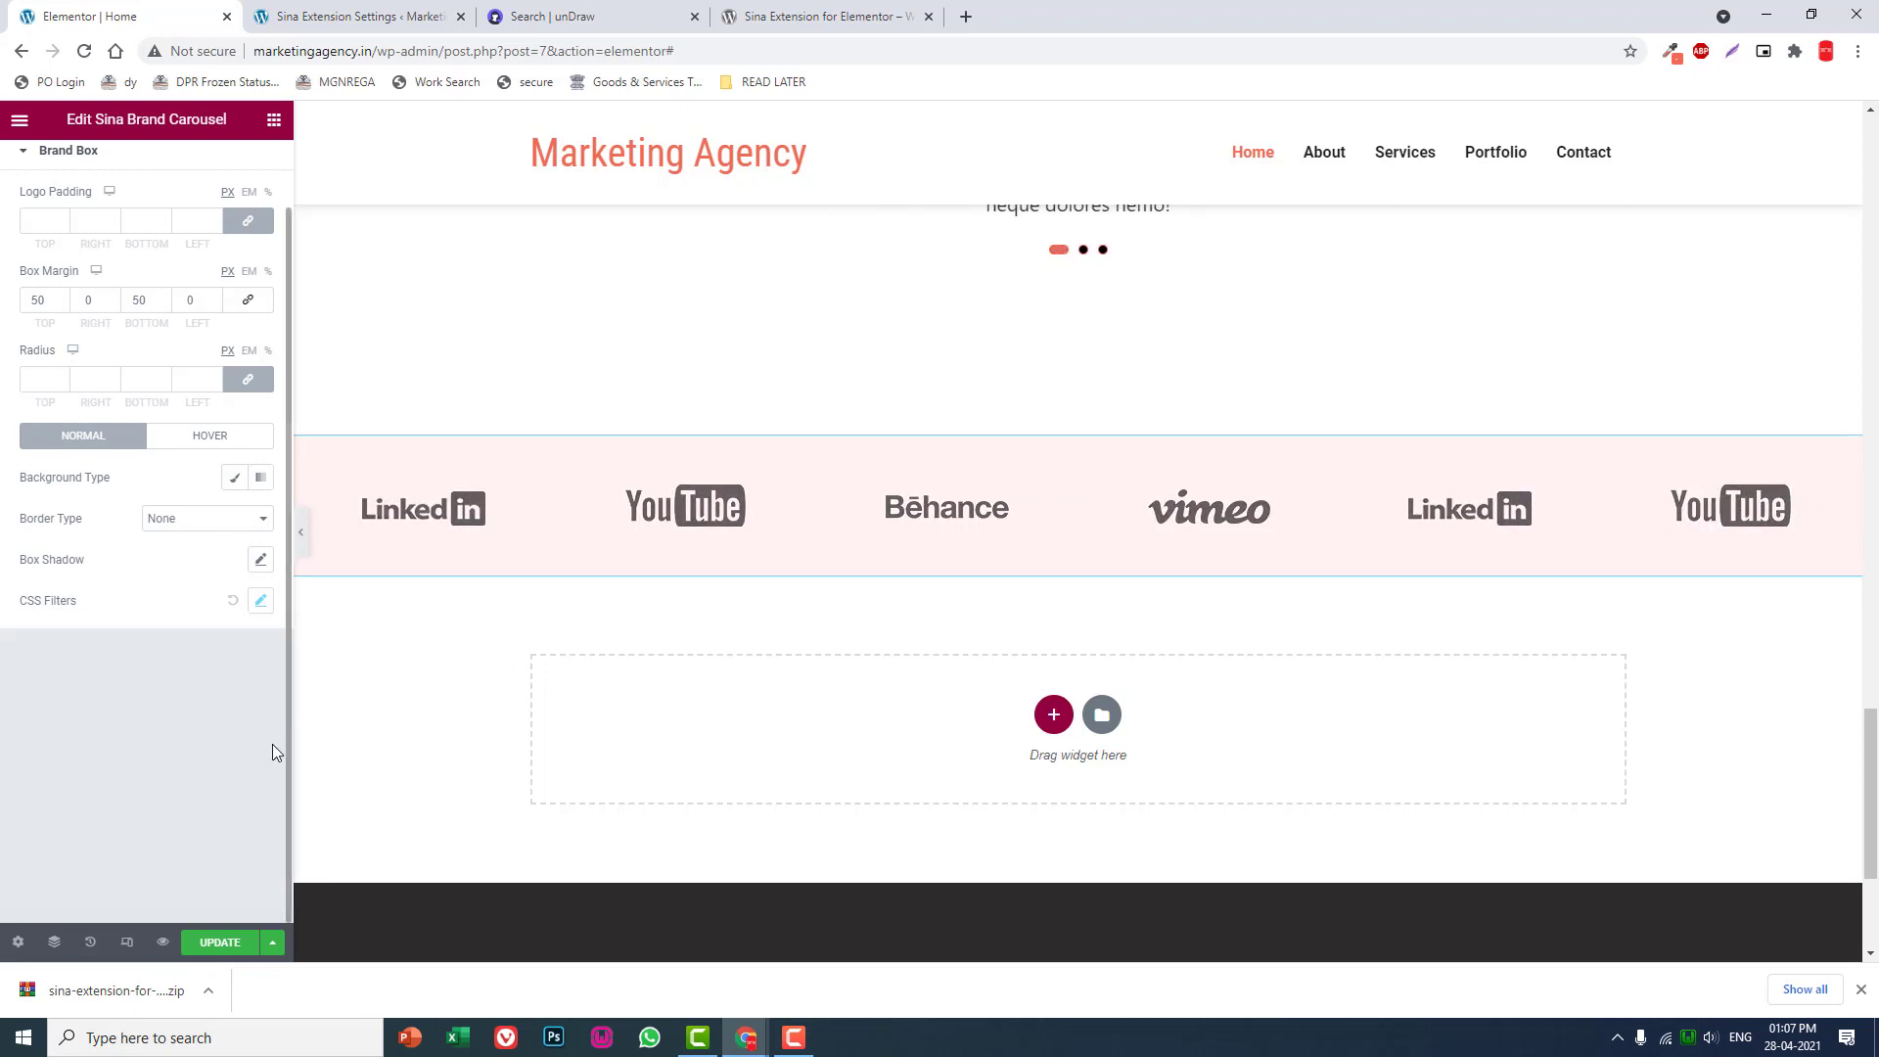
- Settle on Blur 0.8, Brightness 200, Contrast 0, Saturation 0 for the logos' normal state
left_click(261, 602)
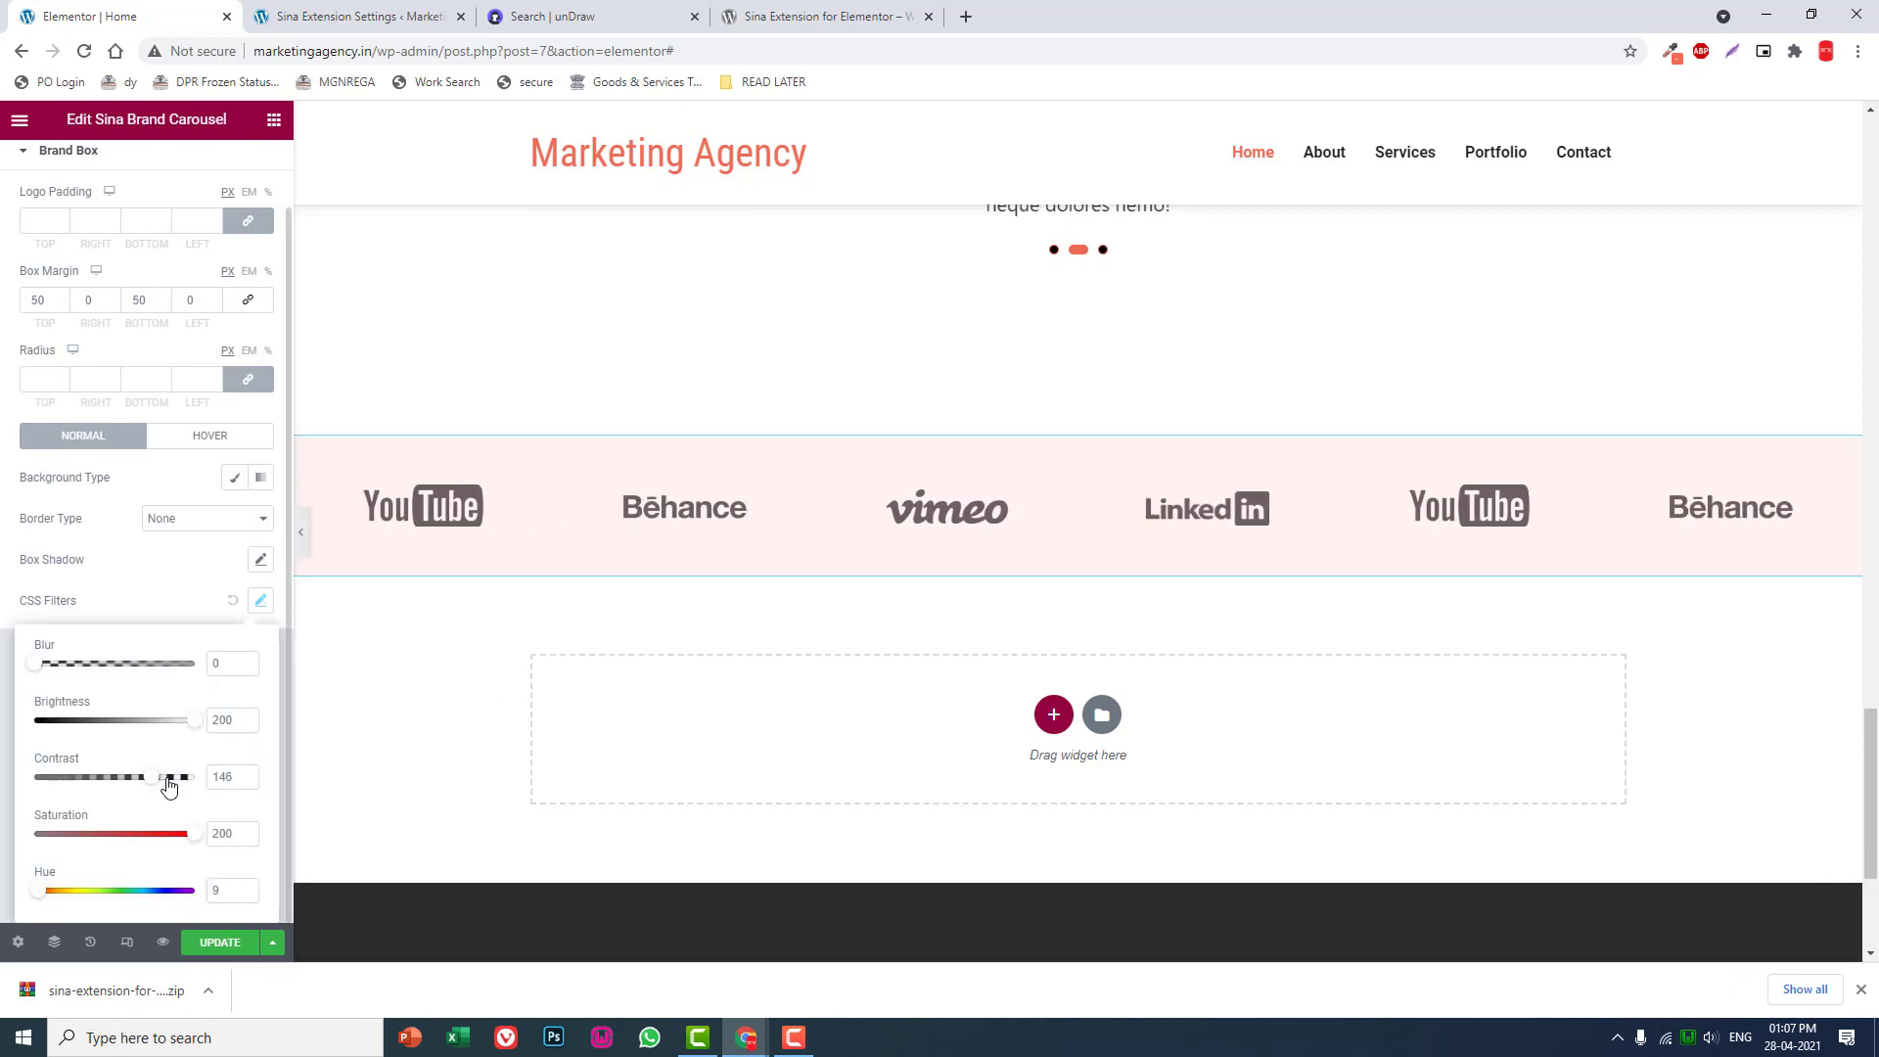
left_click_drag(154, 786, 23, 773)
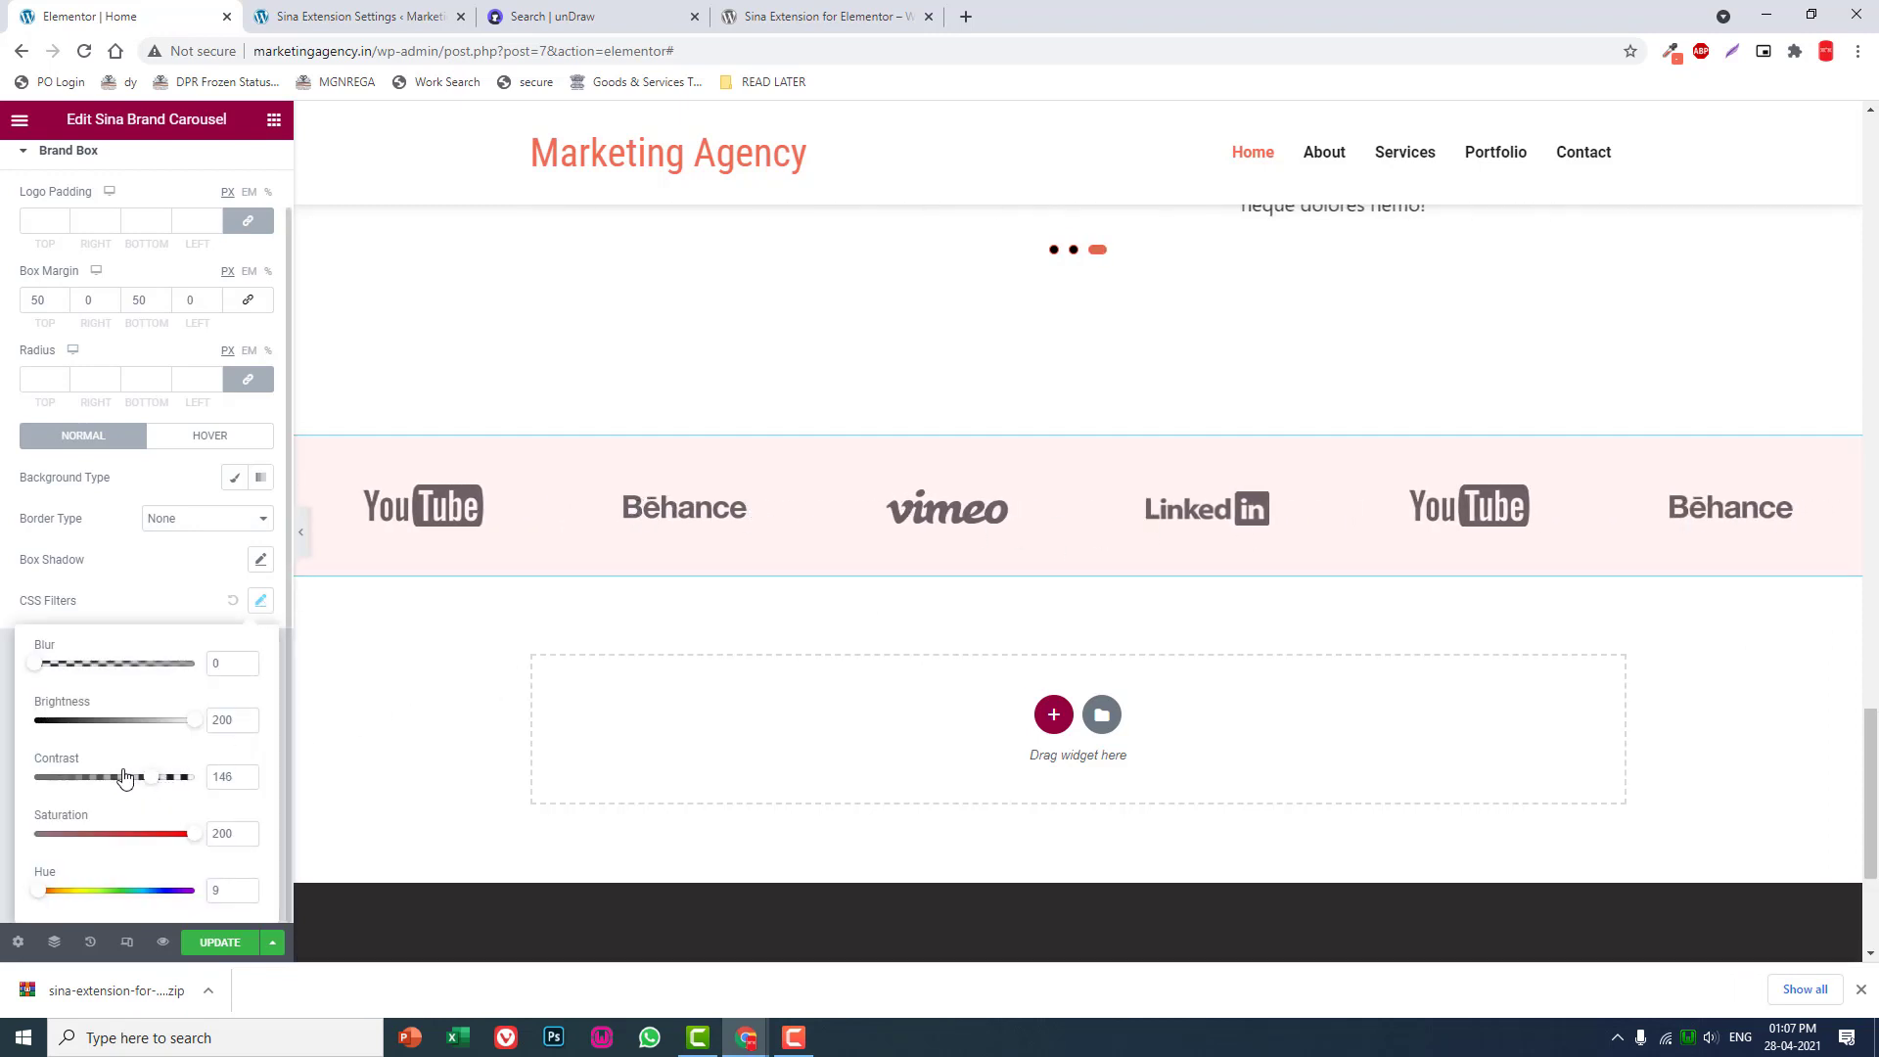
left_click(4, 768)
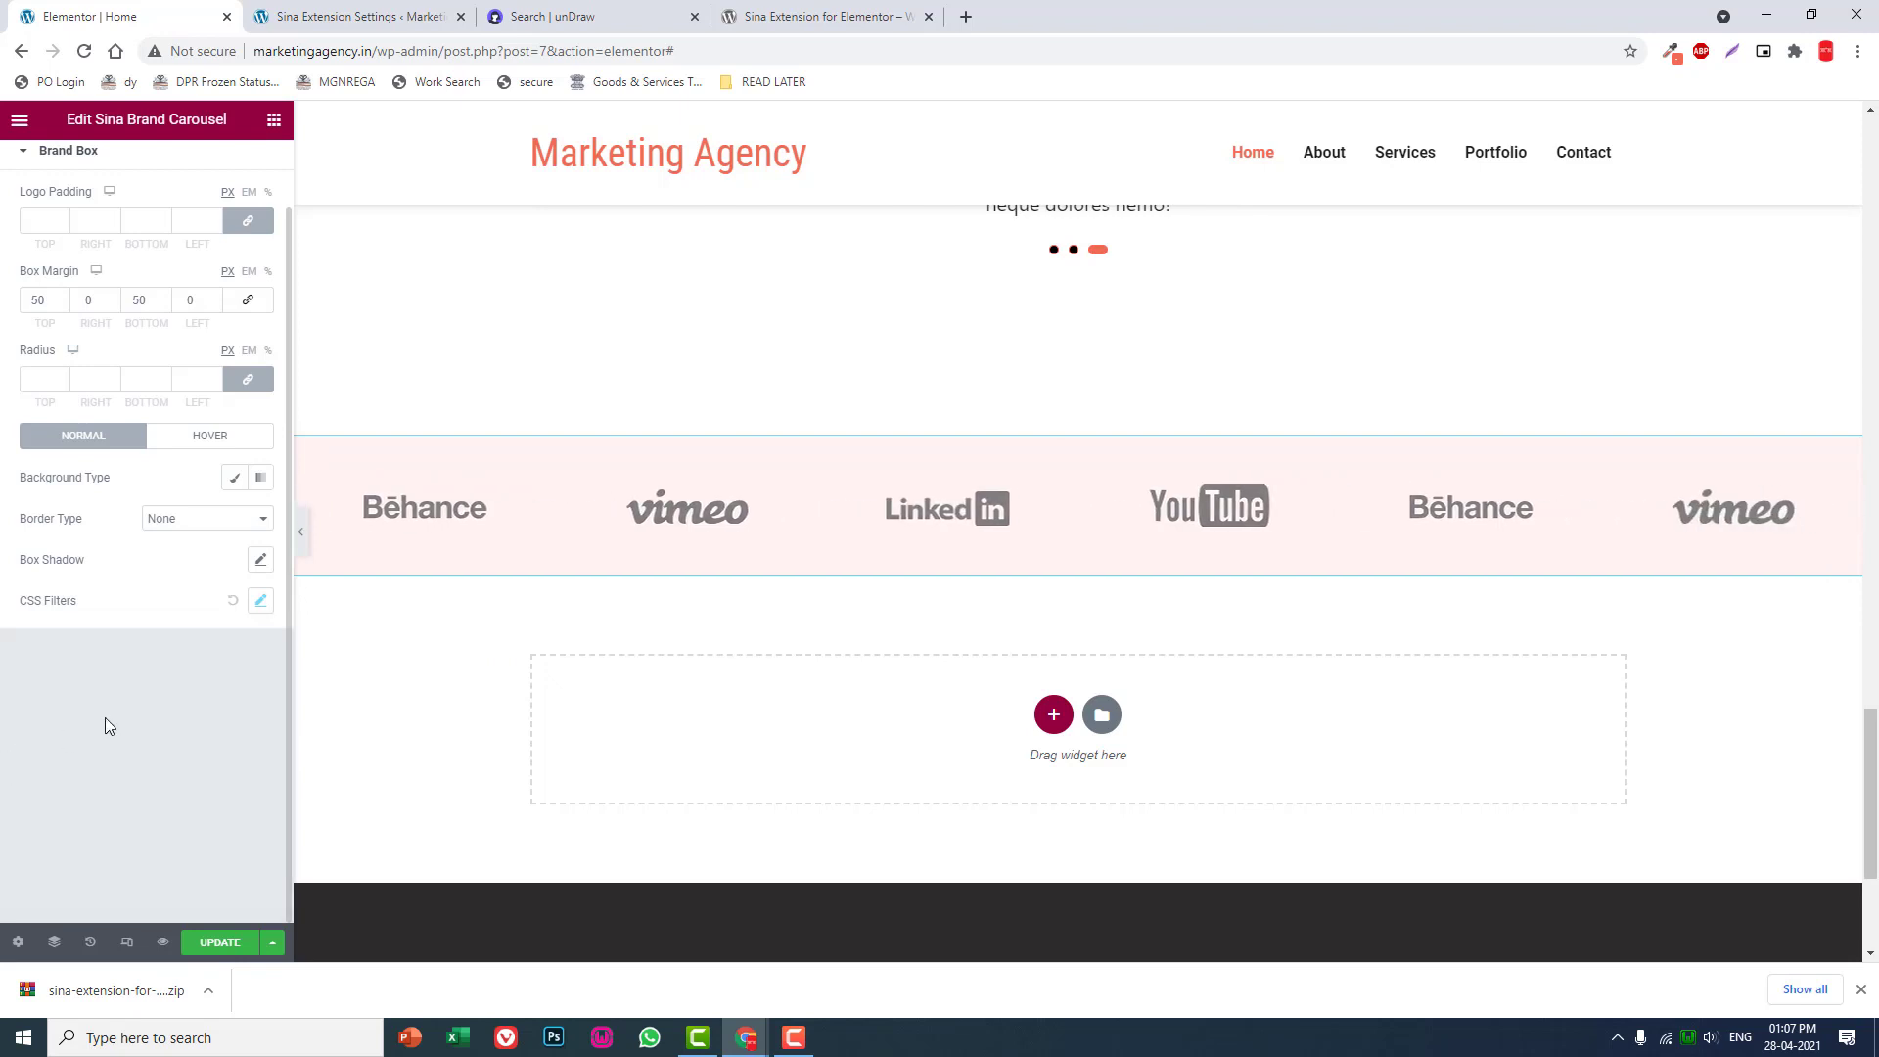
left_click(259, 600)
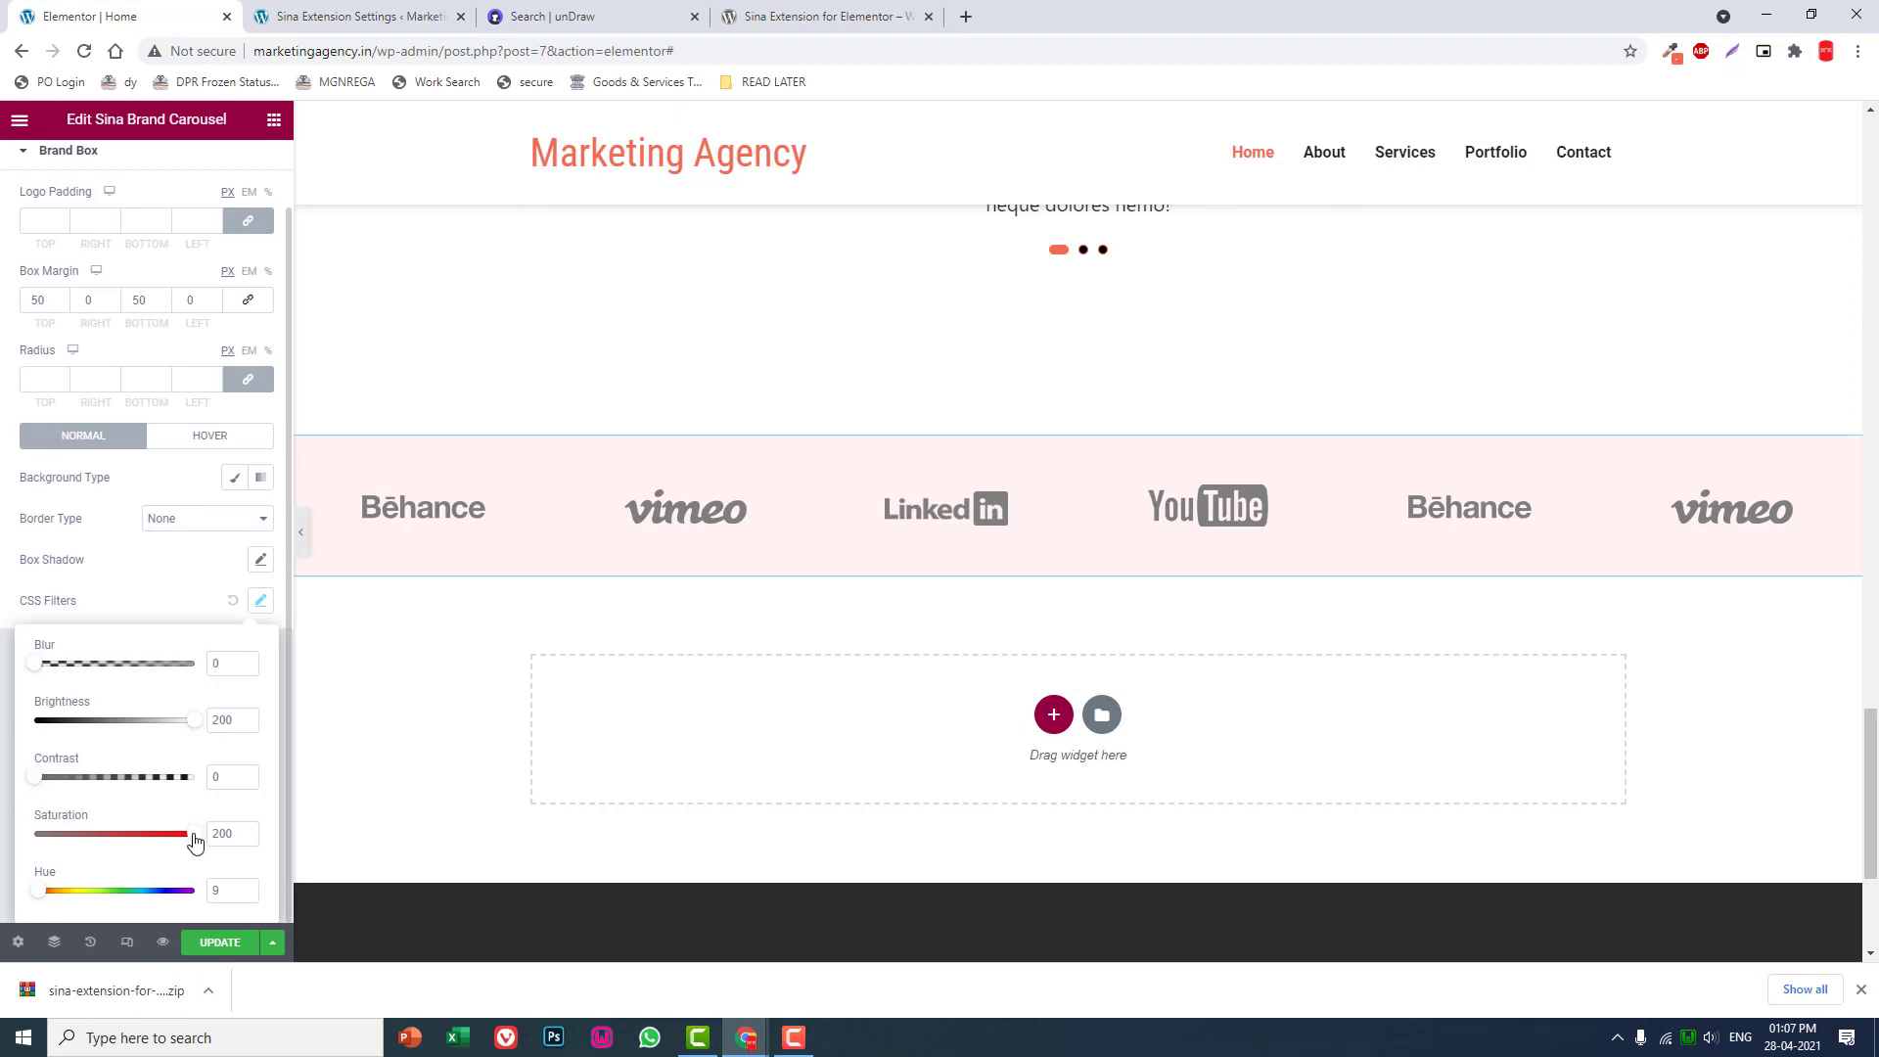
left_click_drag(92, 843, 5, 837)
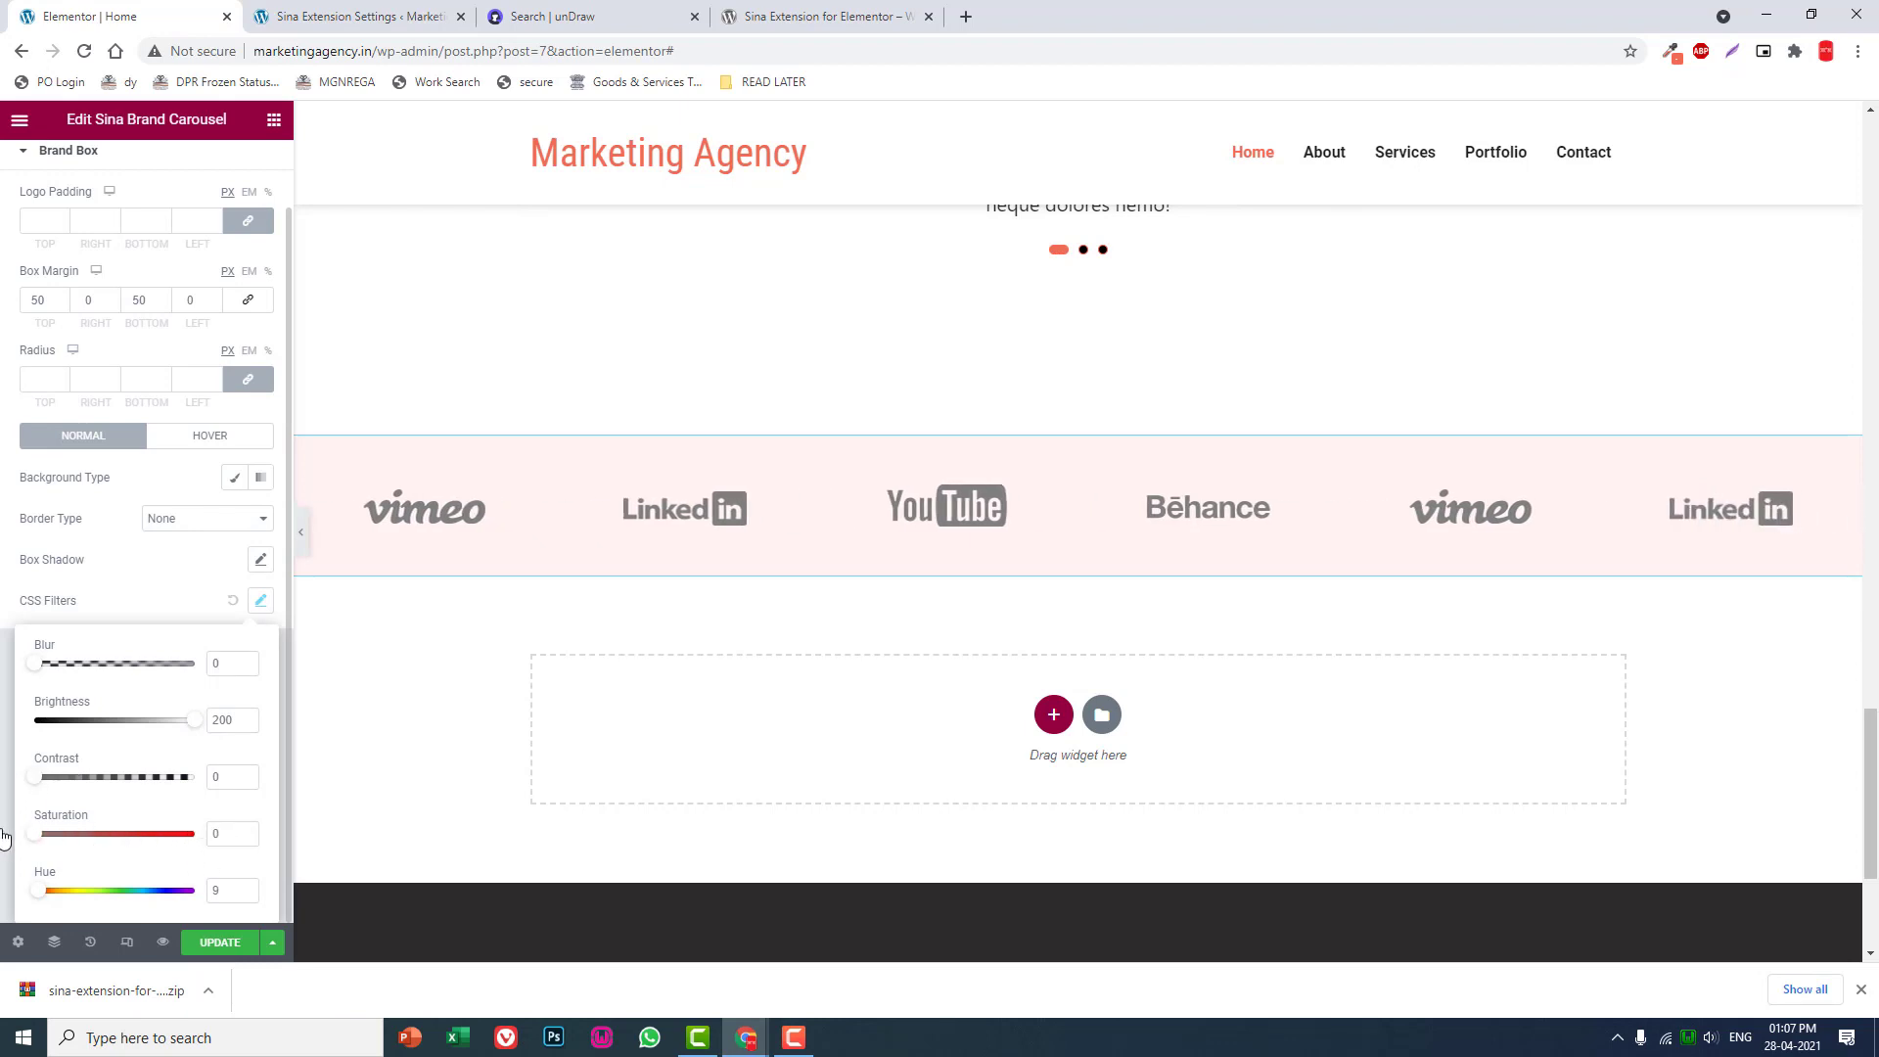
left_click(5, 837)
left_click(262, 604)
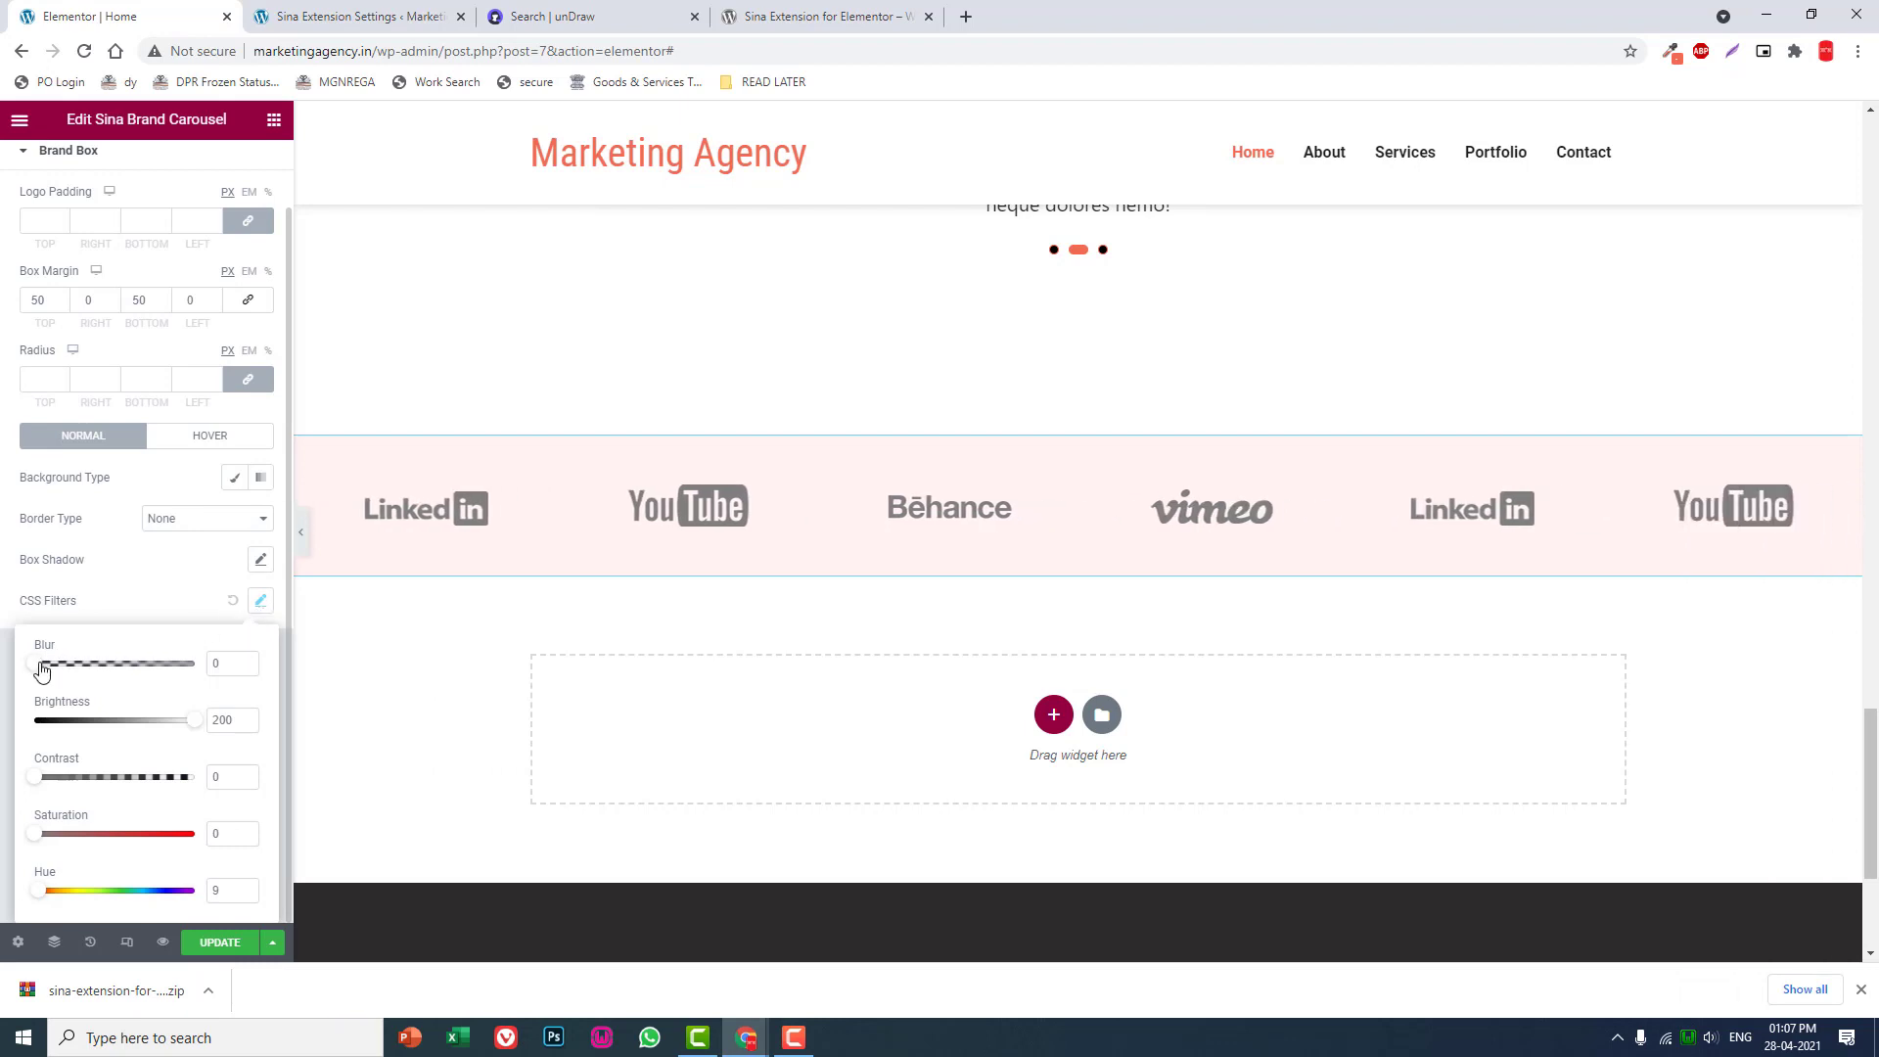
mouse_move(42, 662)
left_mouse_down()
mouse_move(218, 683)
mouse_move(54, 709)
left_mouse_up()
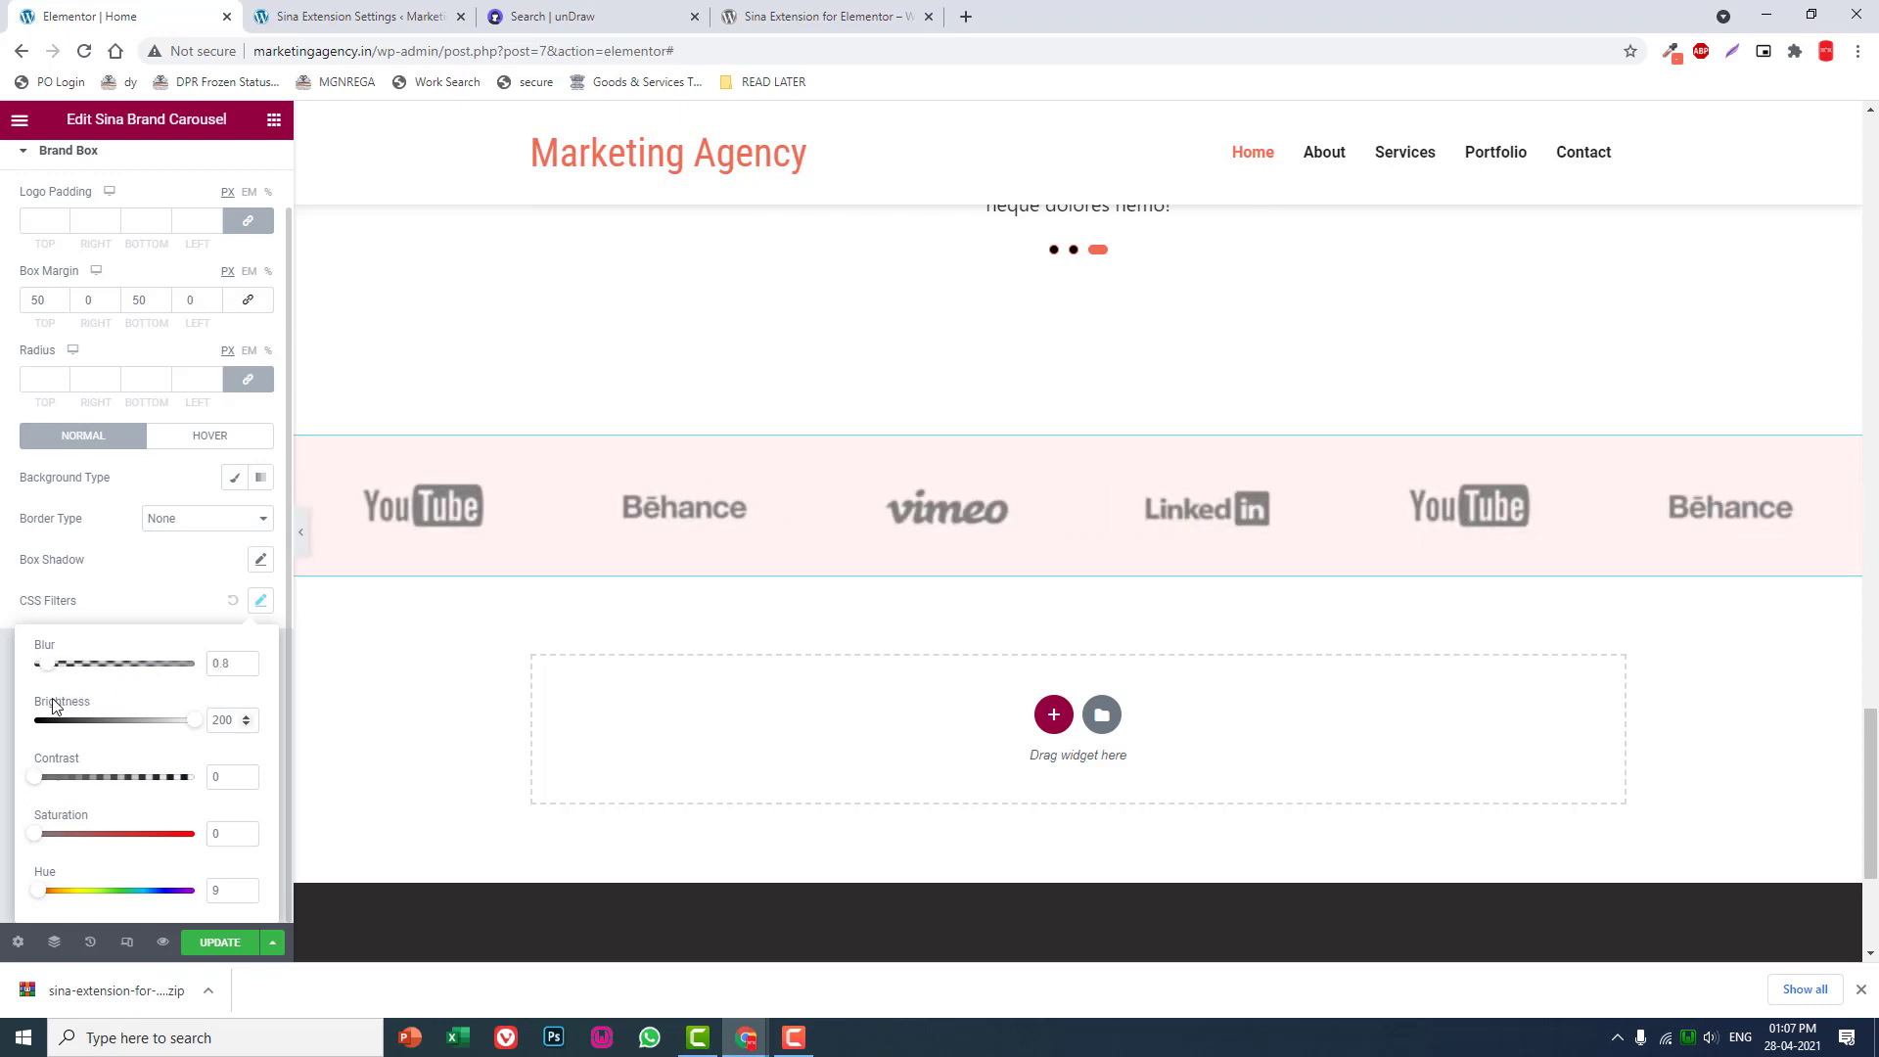
left_click(171, 572)
left_click(236, 441)
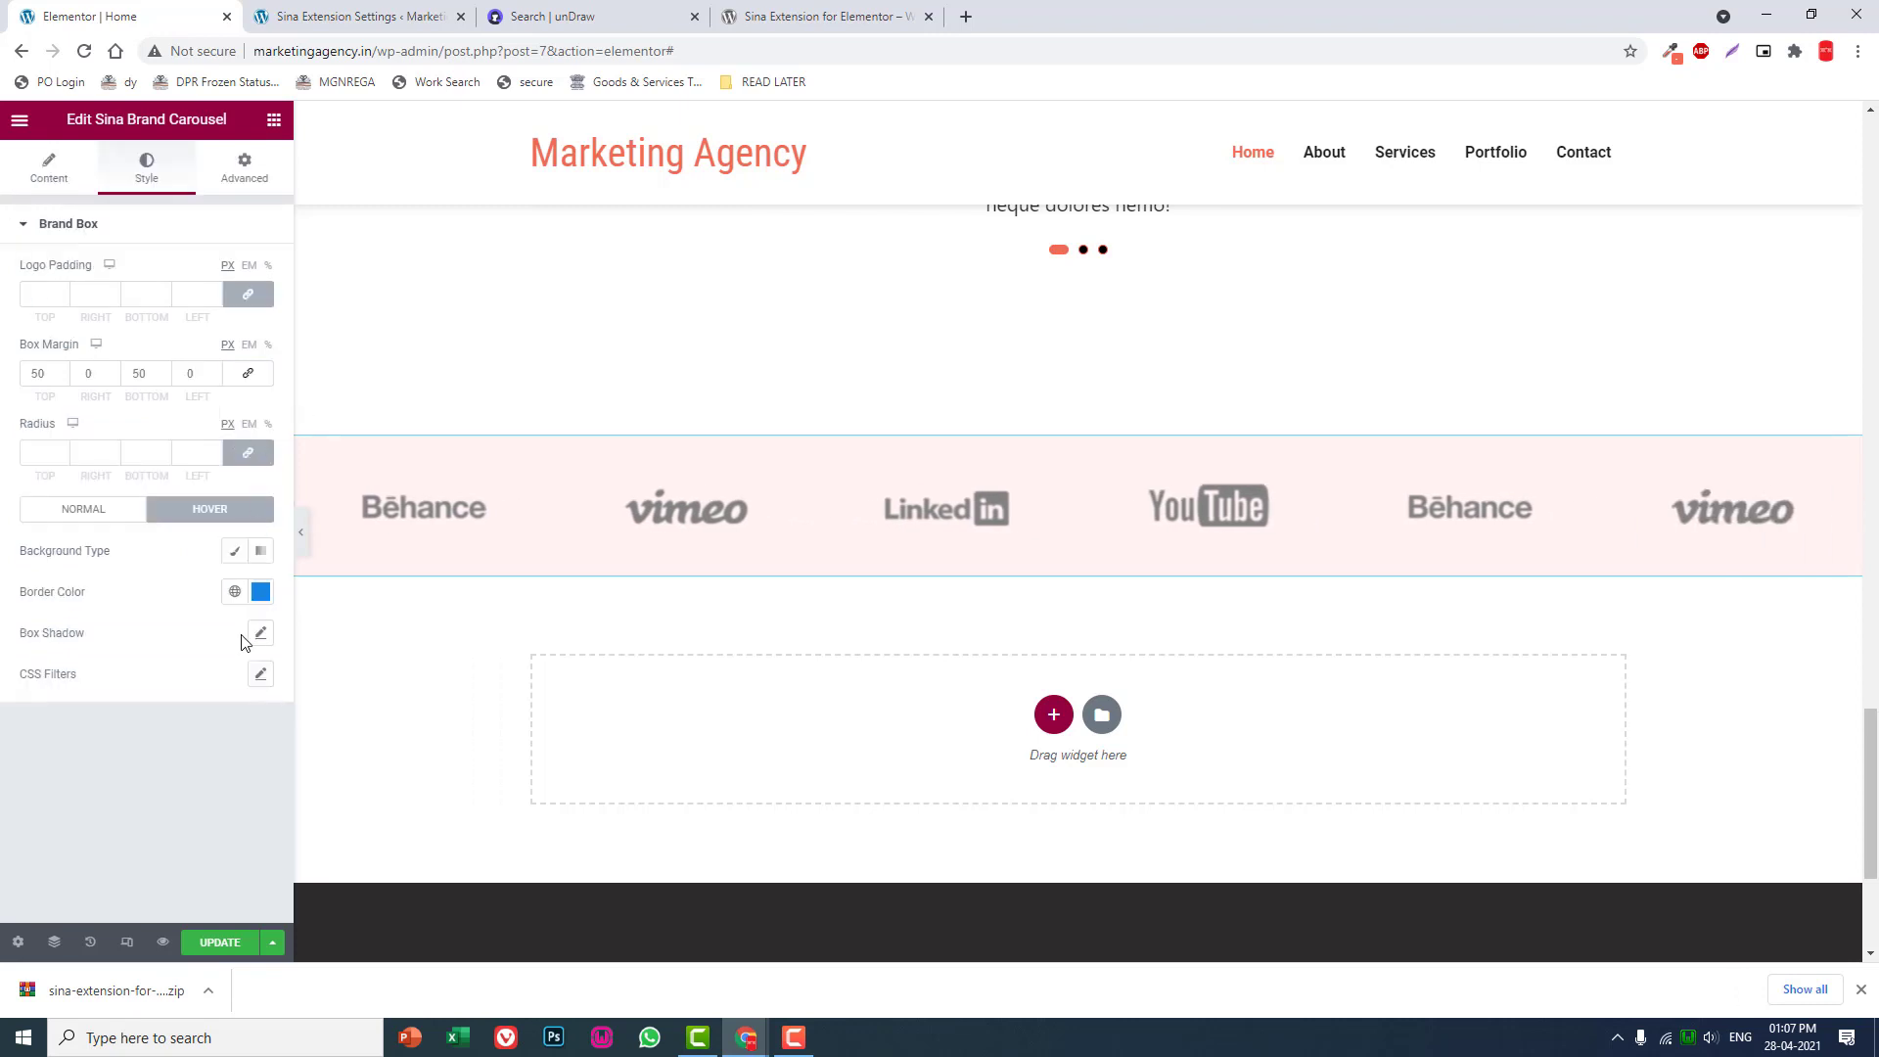
mouse_move(1077, 507)
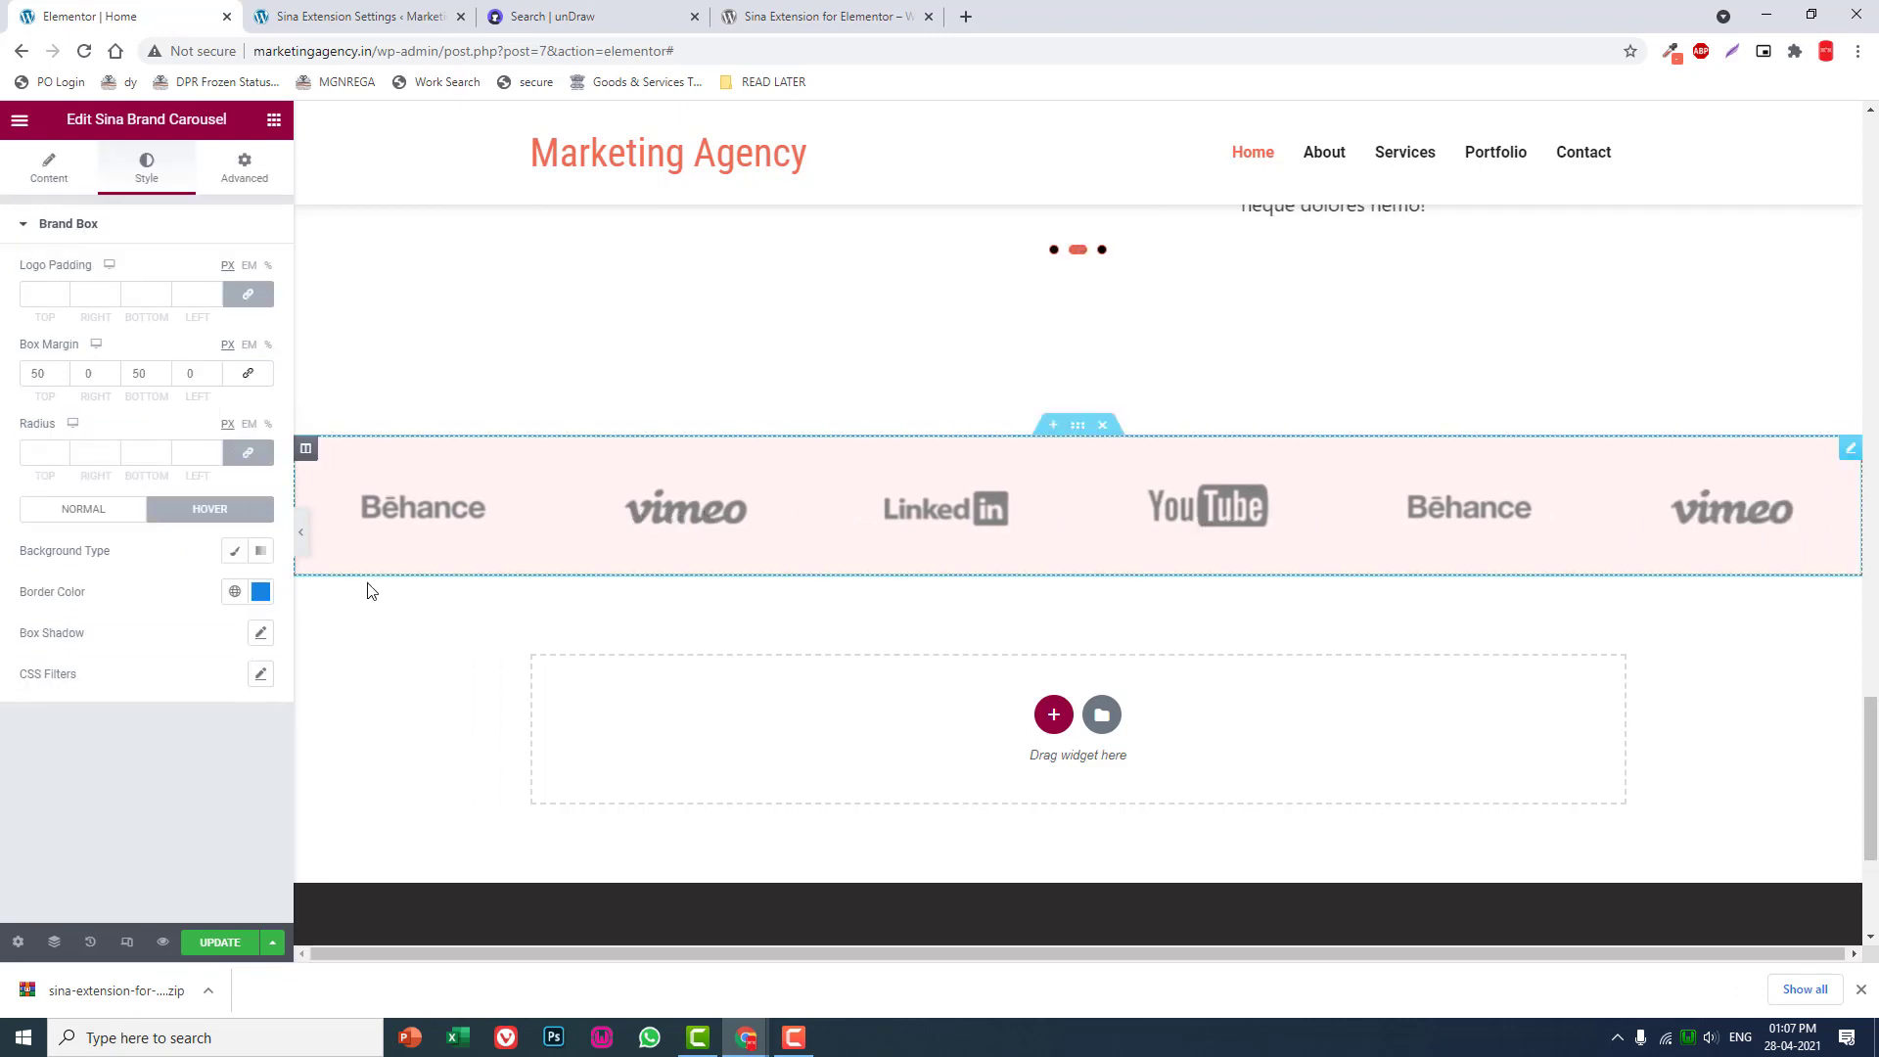
- Reset the hover-state filters to Blur 0, Brightness 100, Contrast 100, Saturation 100 and preview full width
left_click(259, 674)
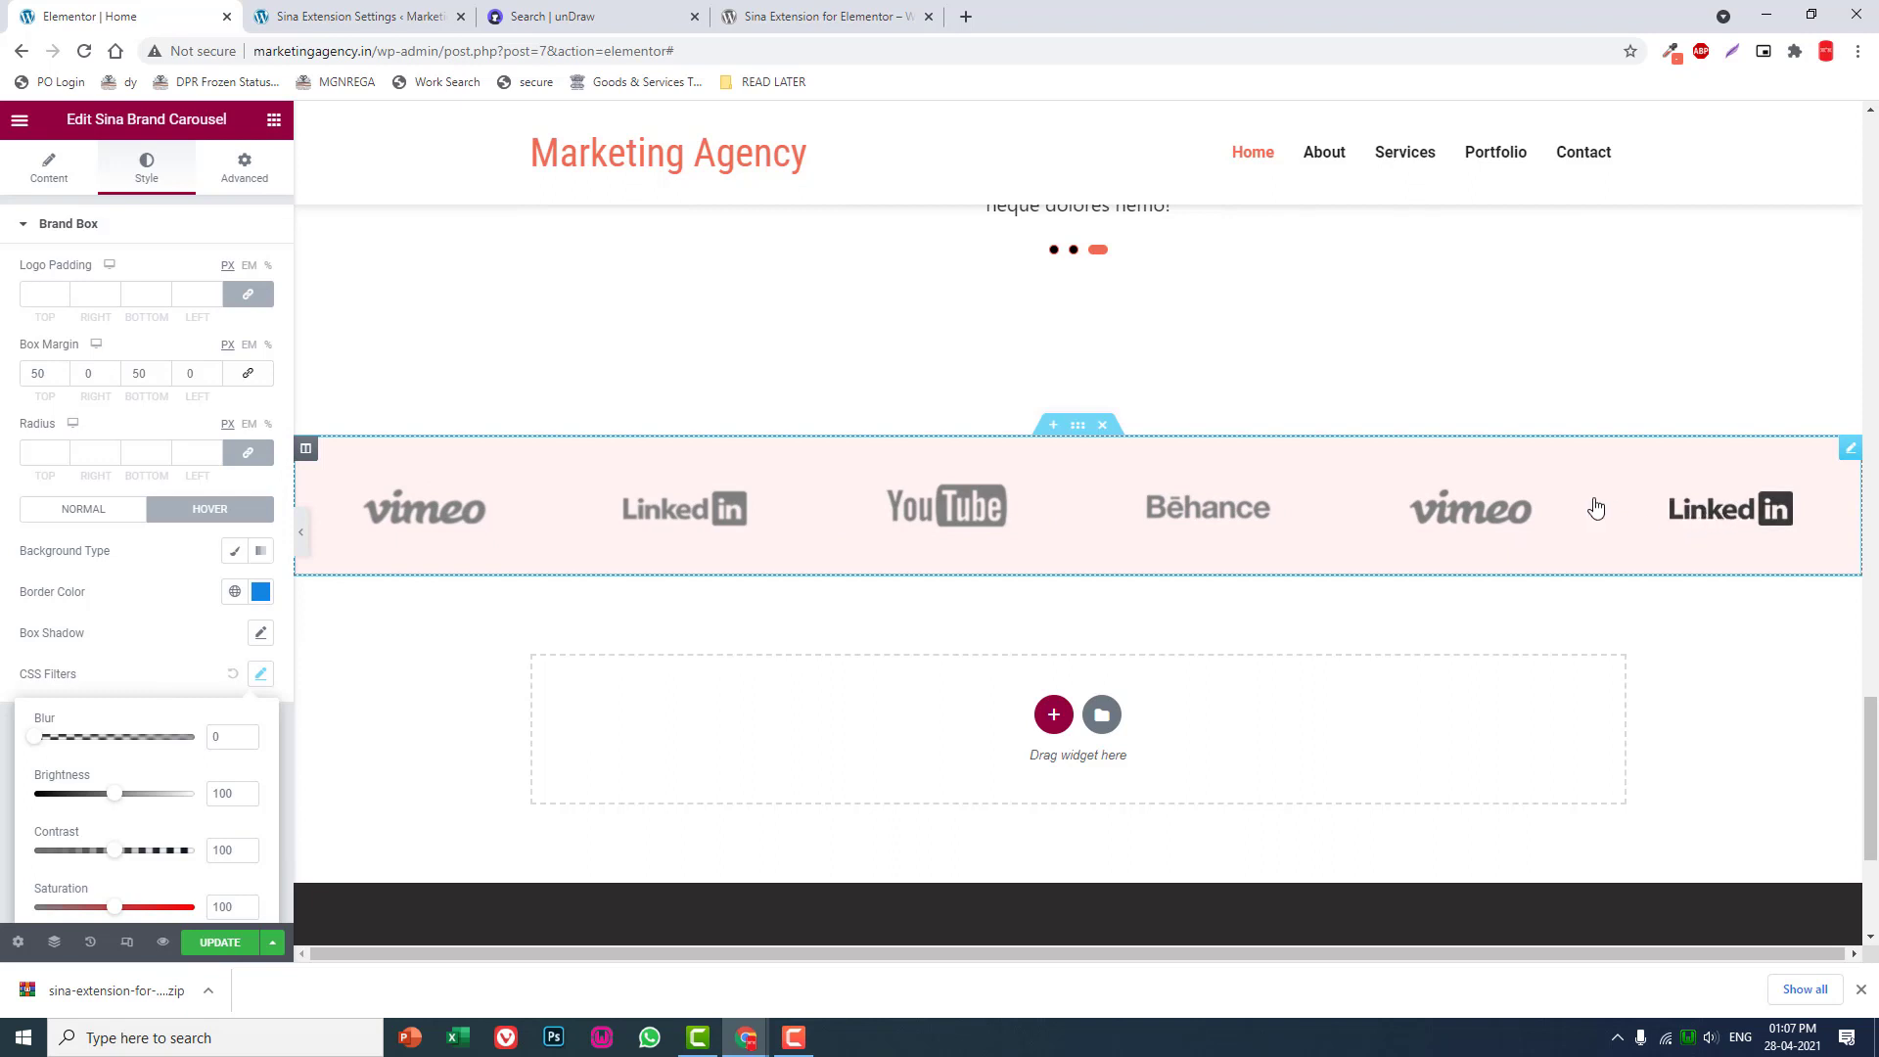
left_click(145, 639)
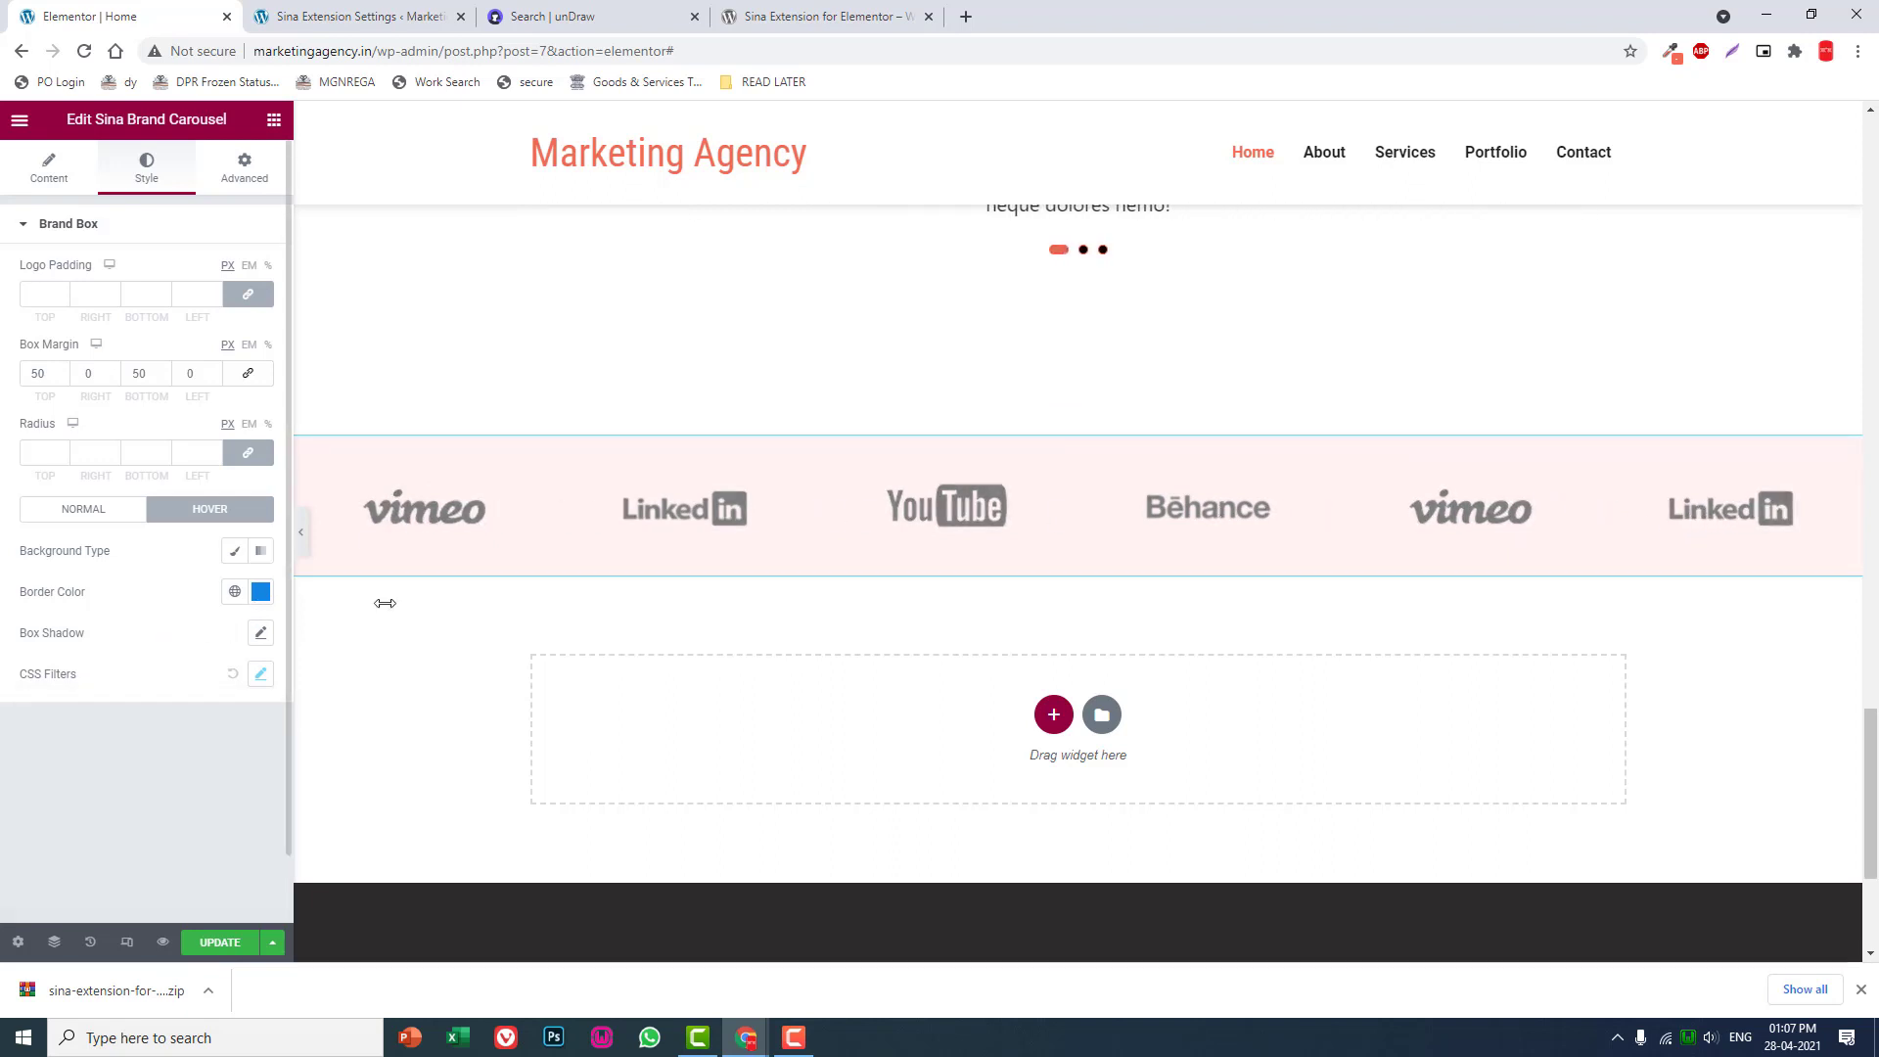
left_click(302, 534)
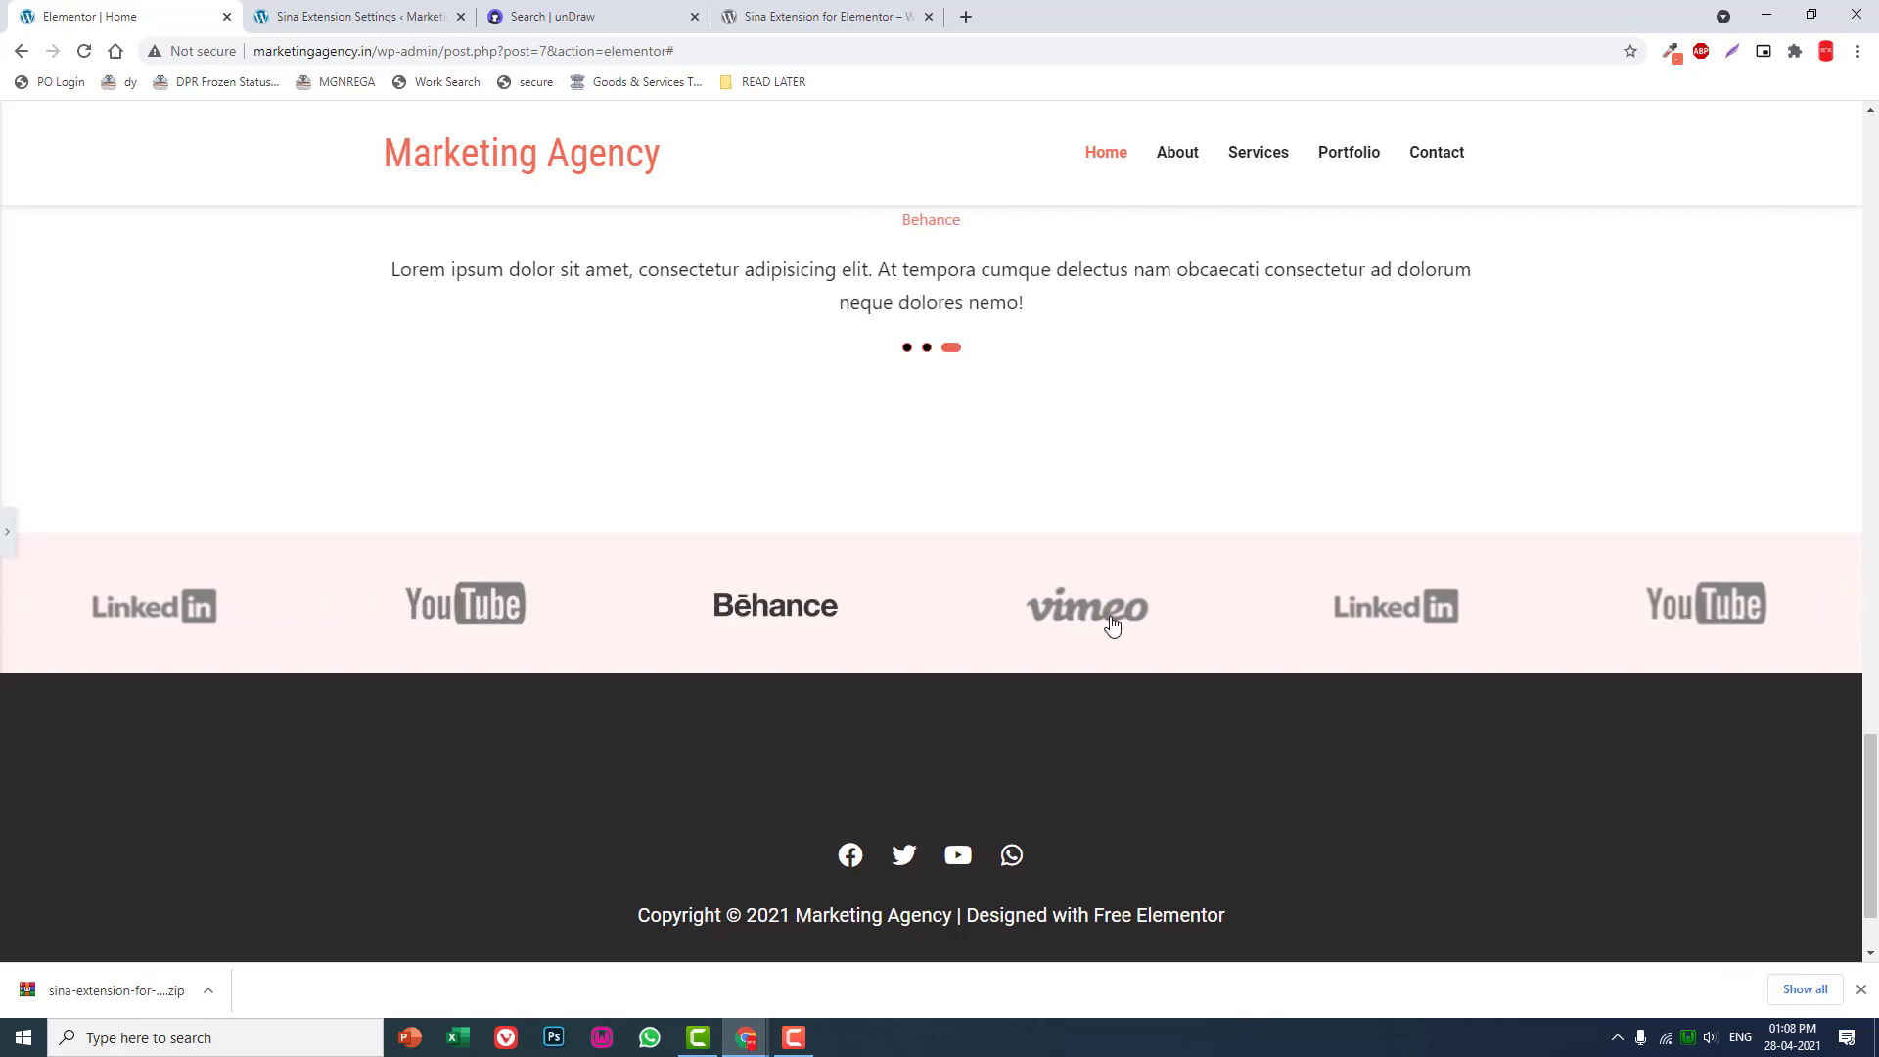
scroll(415, 441, "up", 4)
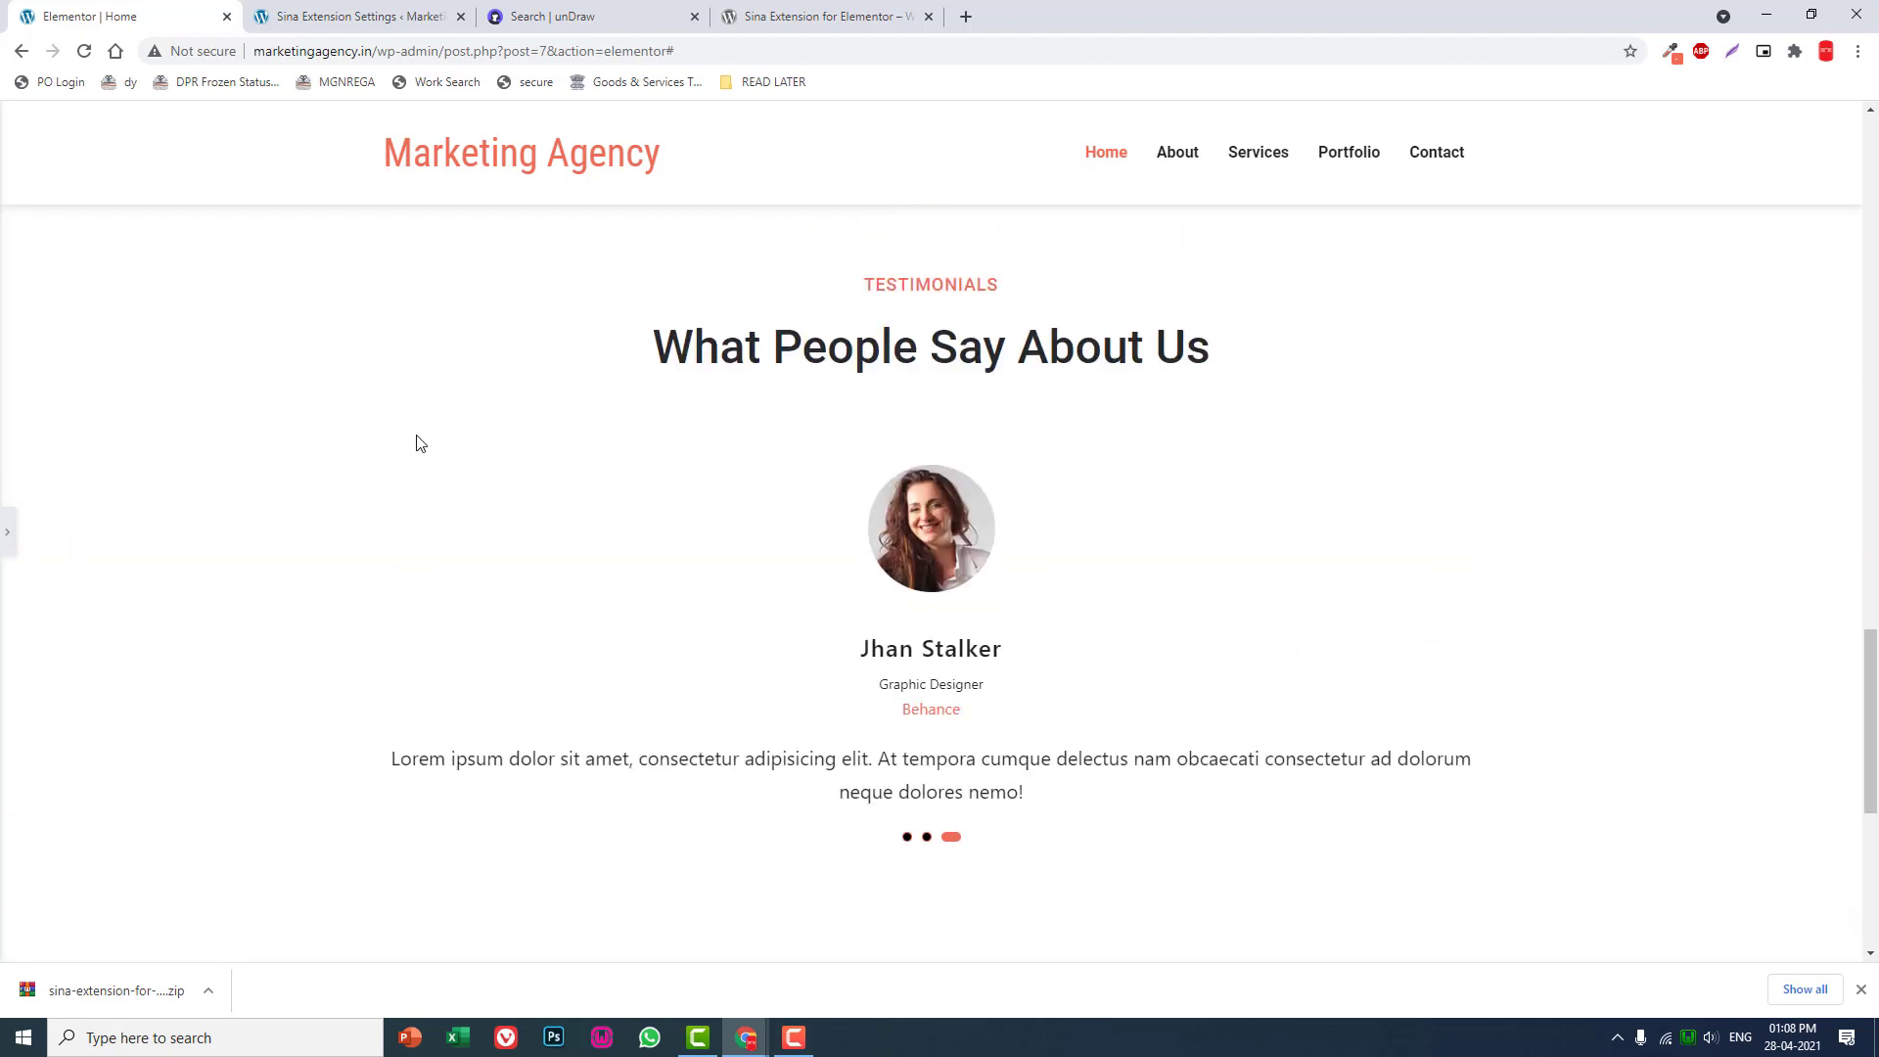
scroll(416, 440, "down", 3)
scroll(416, 440, "up", 3)
scroll(416, 441, "down", 2)
scroll(415, 441, "up", 5)
scroll(415, 440, "up", 5)
- Reopen the editing panel after checking the logo hover effect in the wide preview
left_click(8, 532)
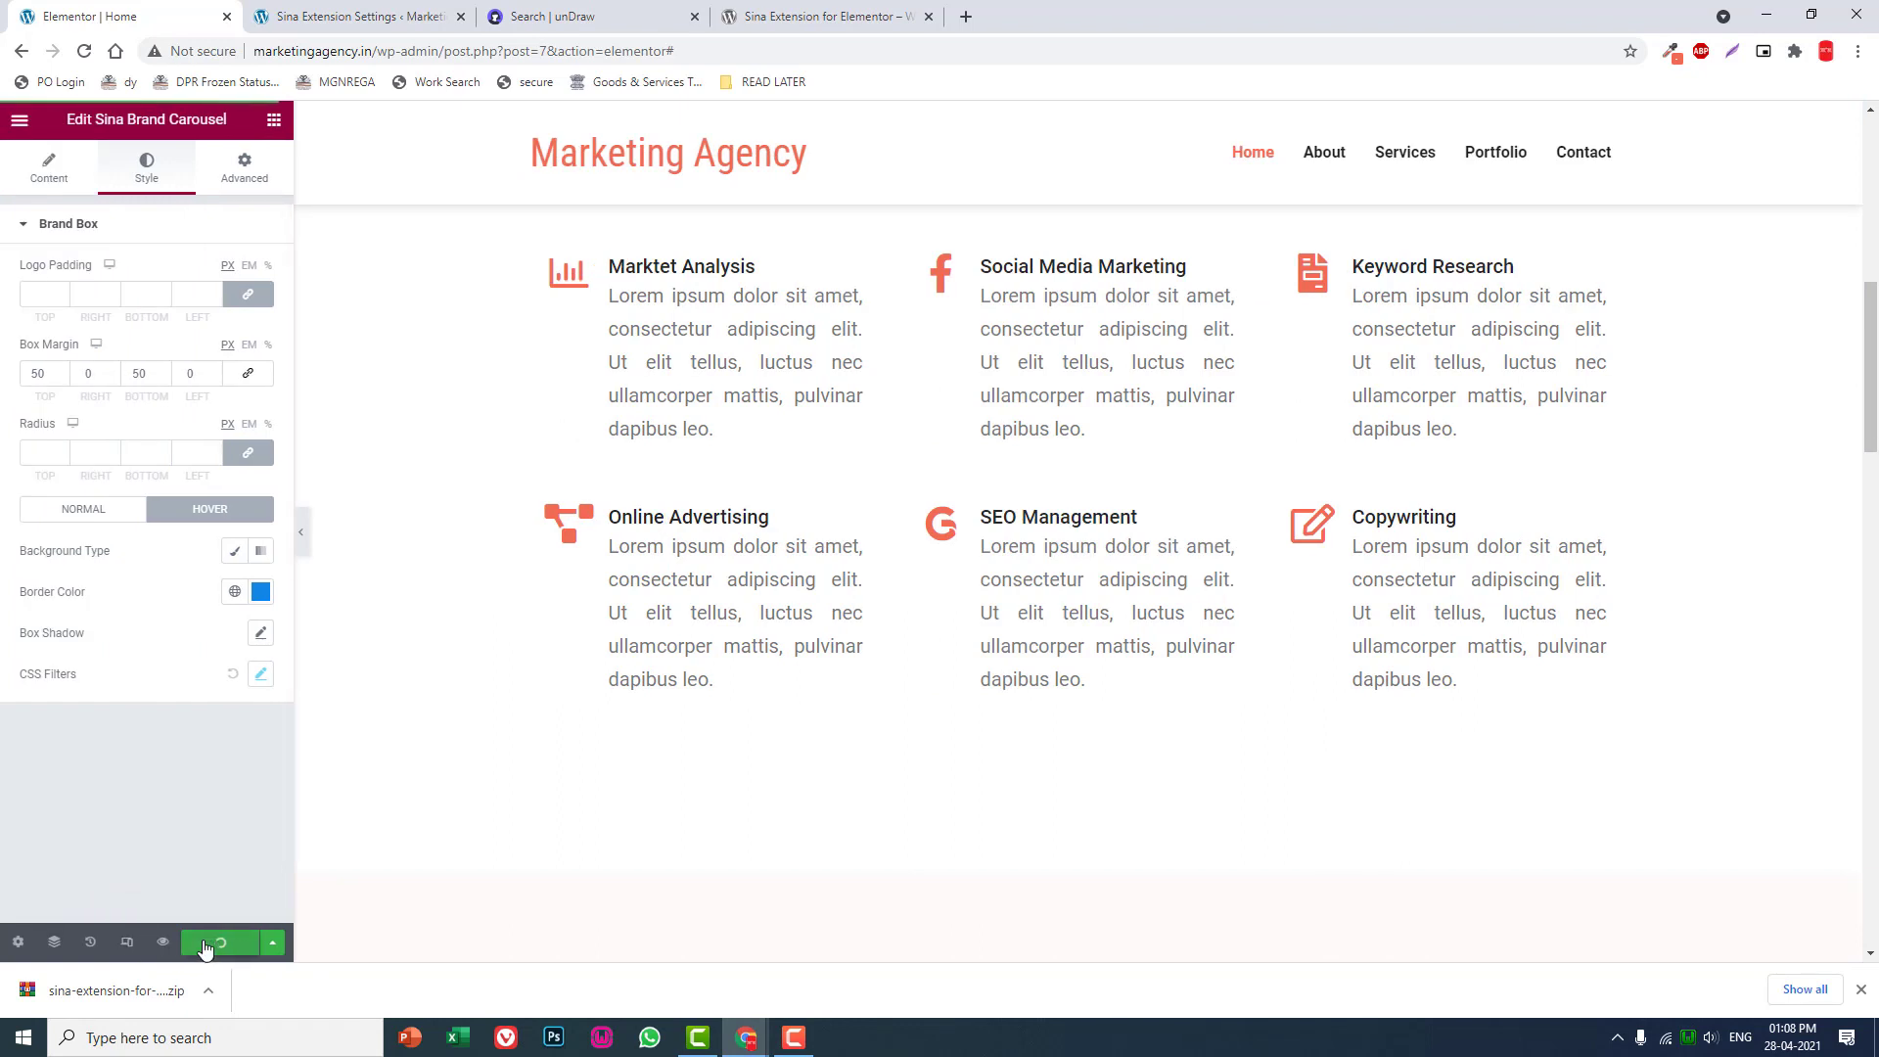
- Save the homepage changes and briefly check the Sina Extension settings page
left_click(206, 947)
left_click(1861, 992)
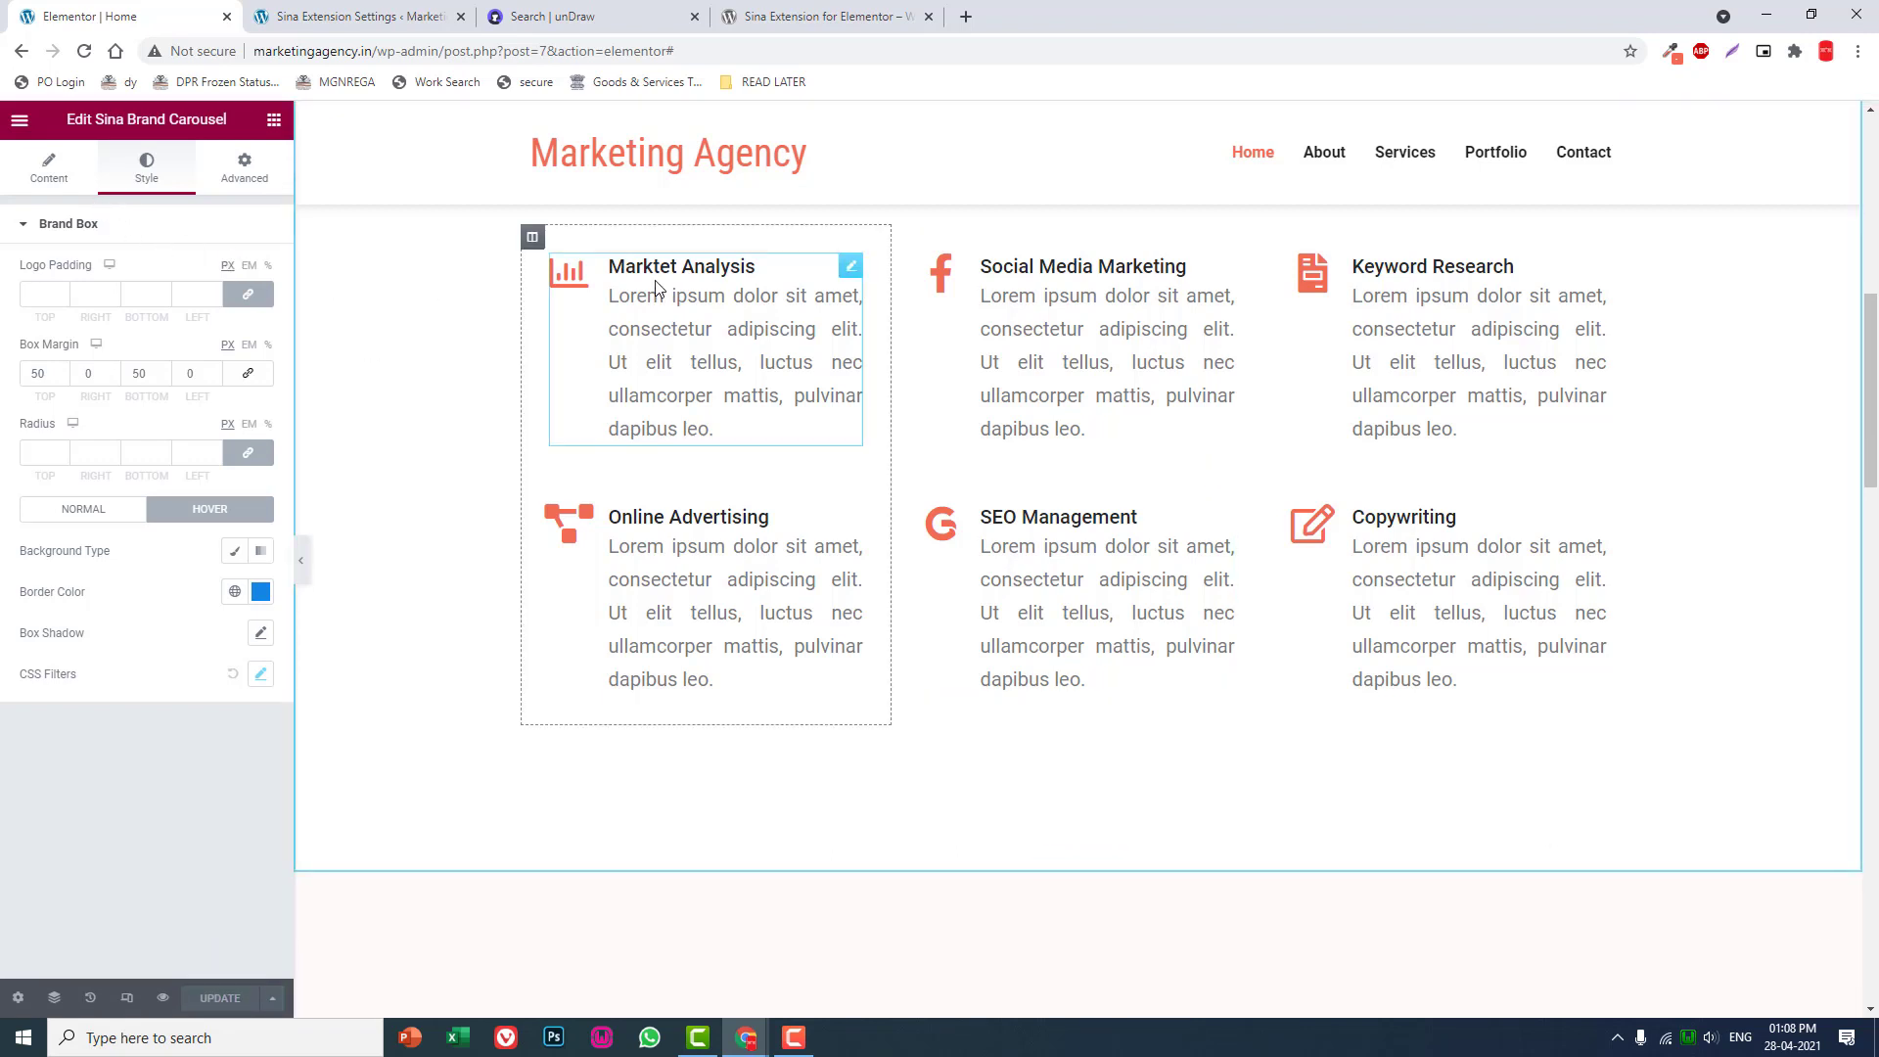
left_click(370, 16)
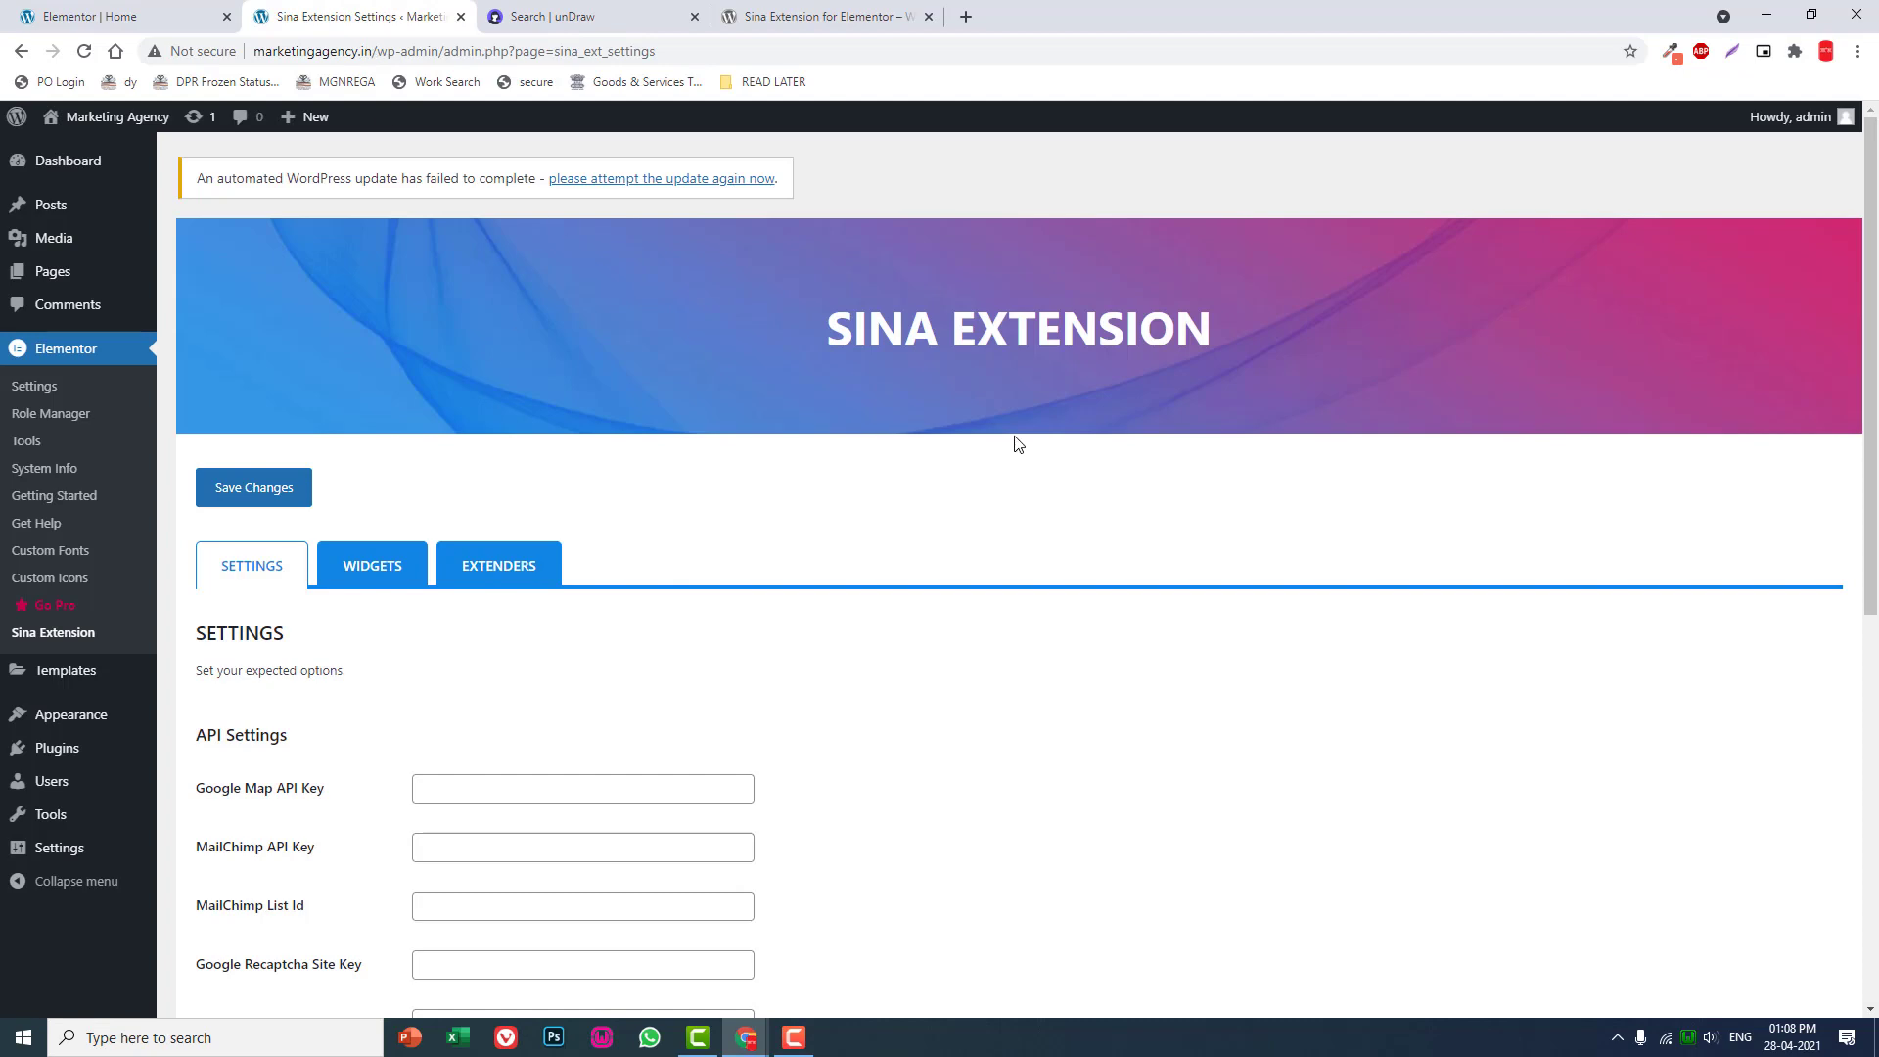
scroll(1014, 444, "down", 2)
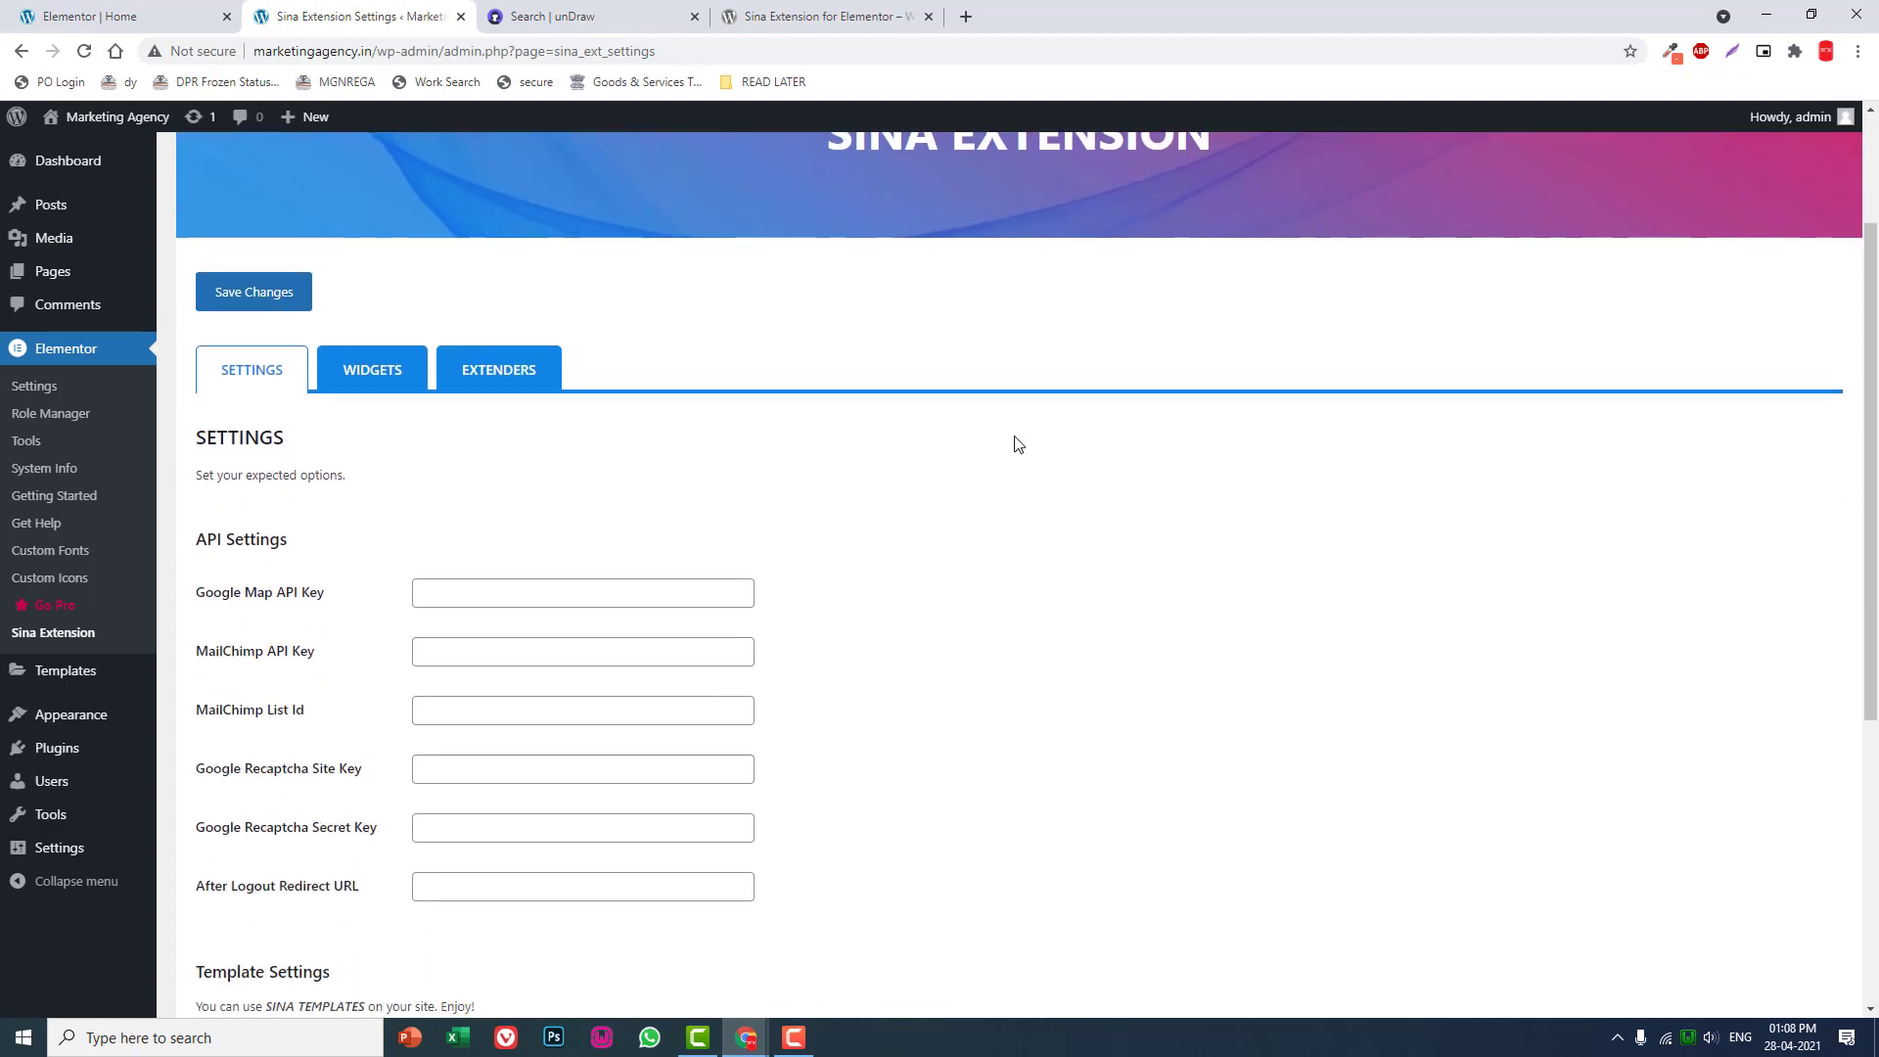
left_click(162, 10)
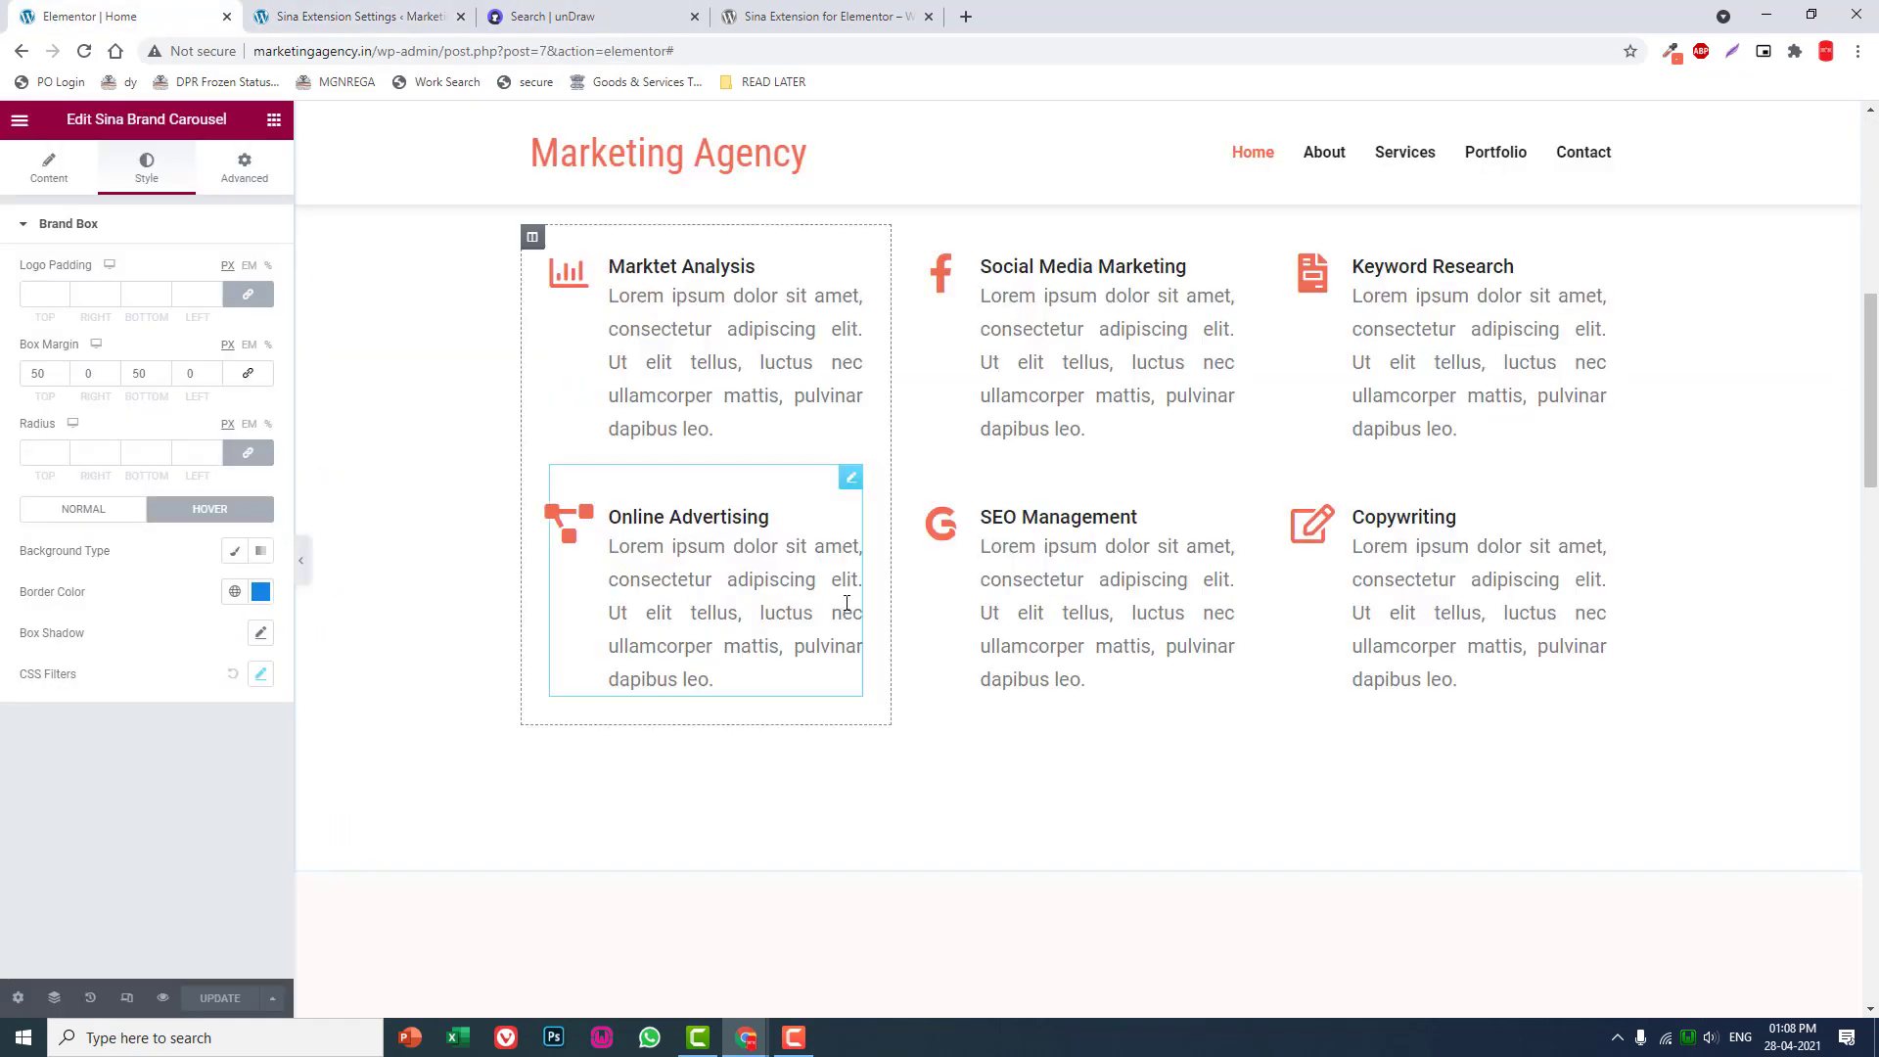
scroll(849, 616, "down", 5)
scroll(849, 615, "down", 3)
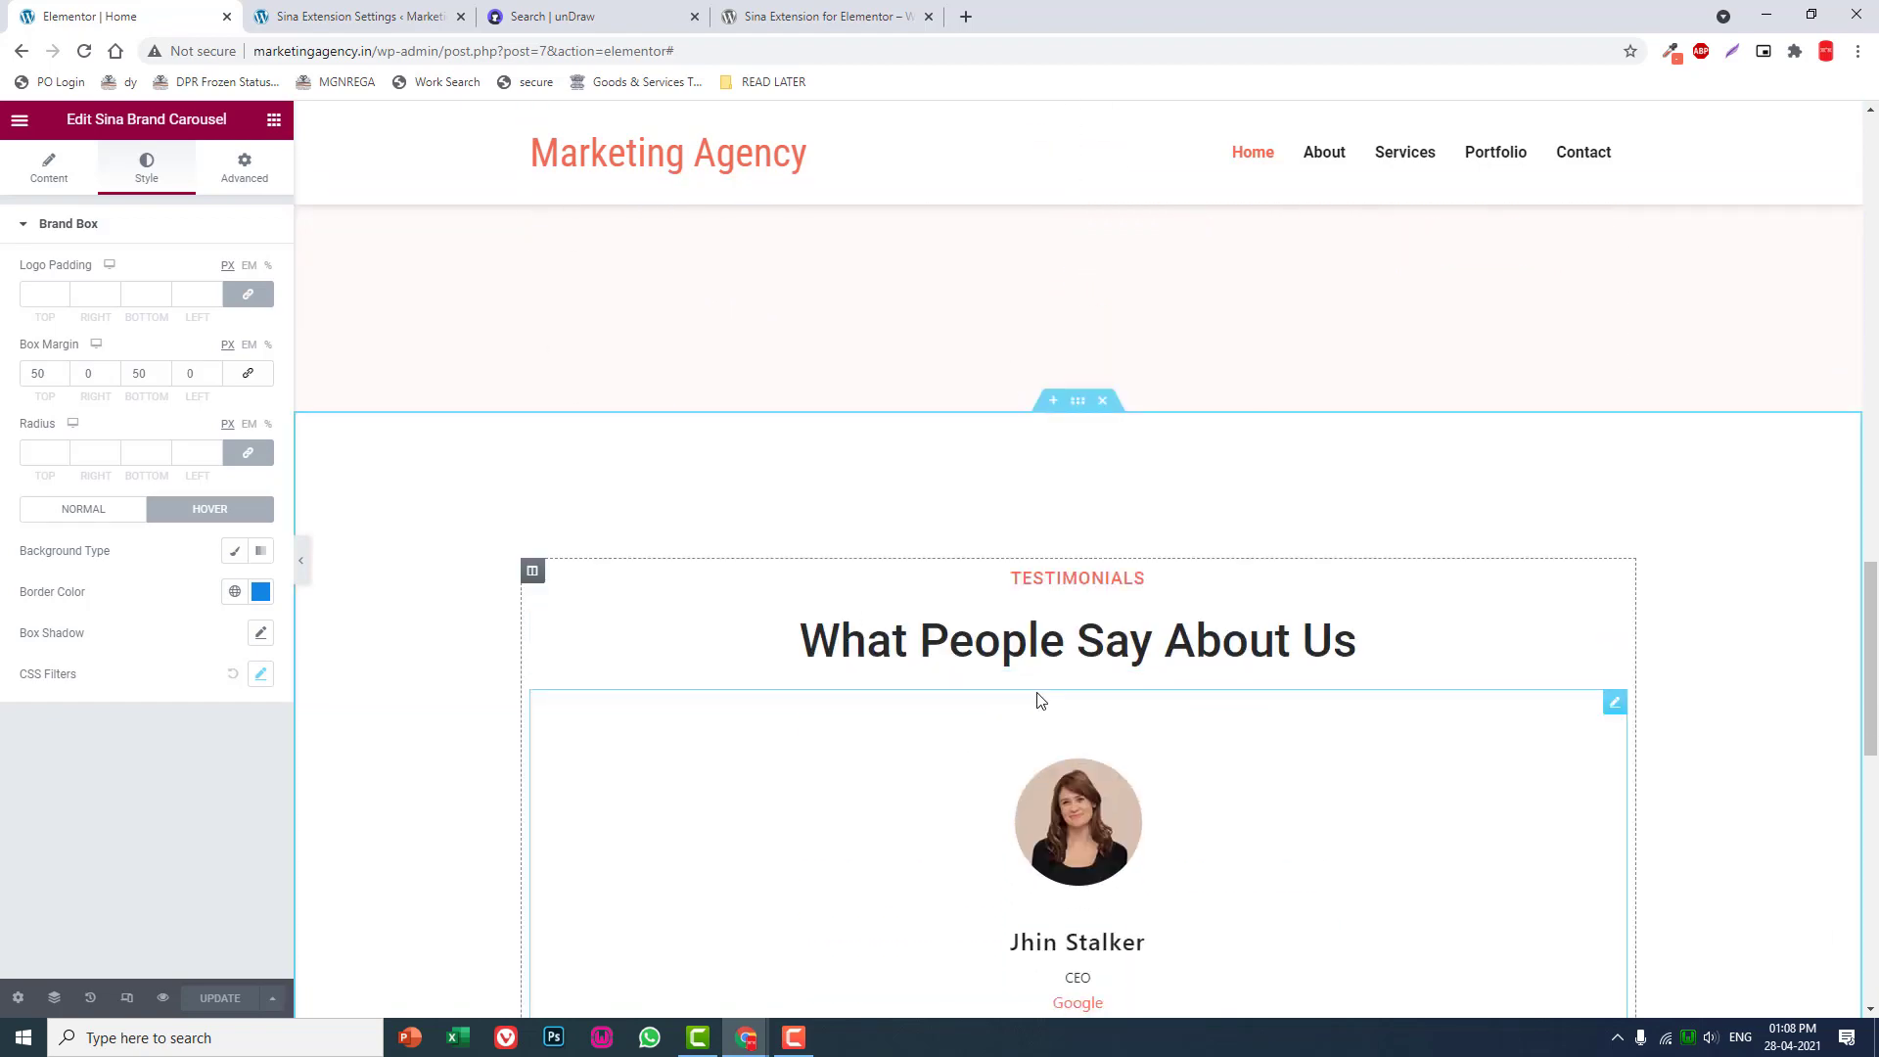
scroll(797, 474, "down", 3)
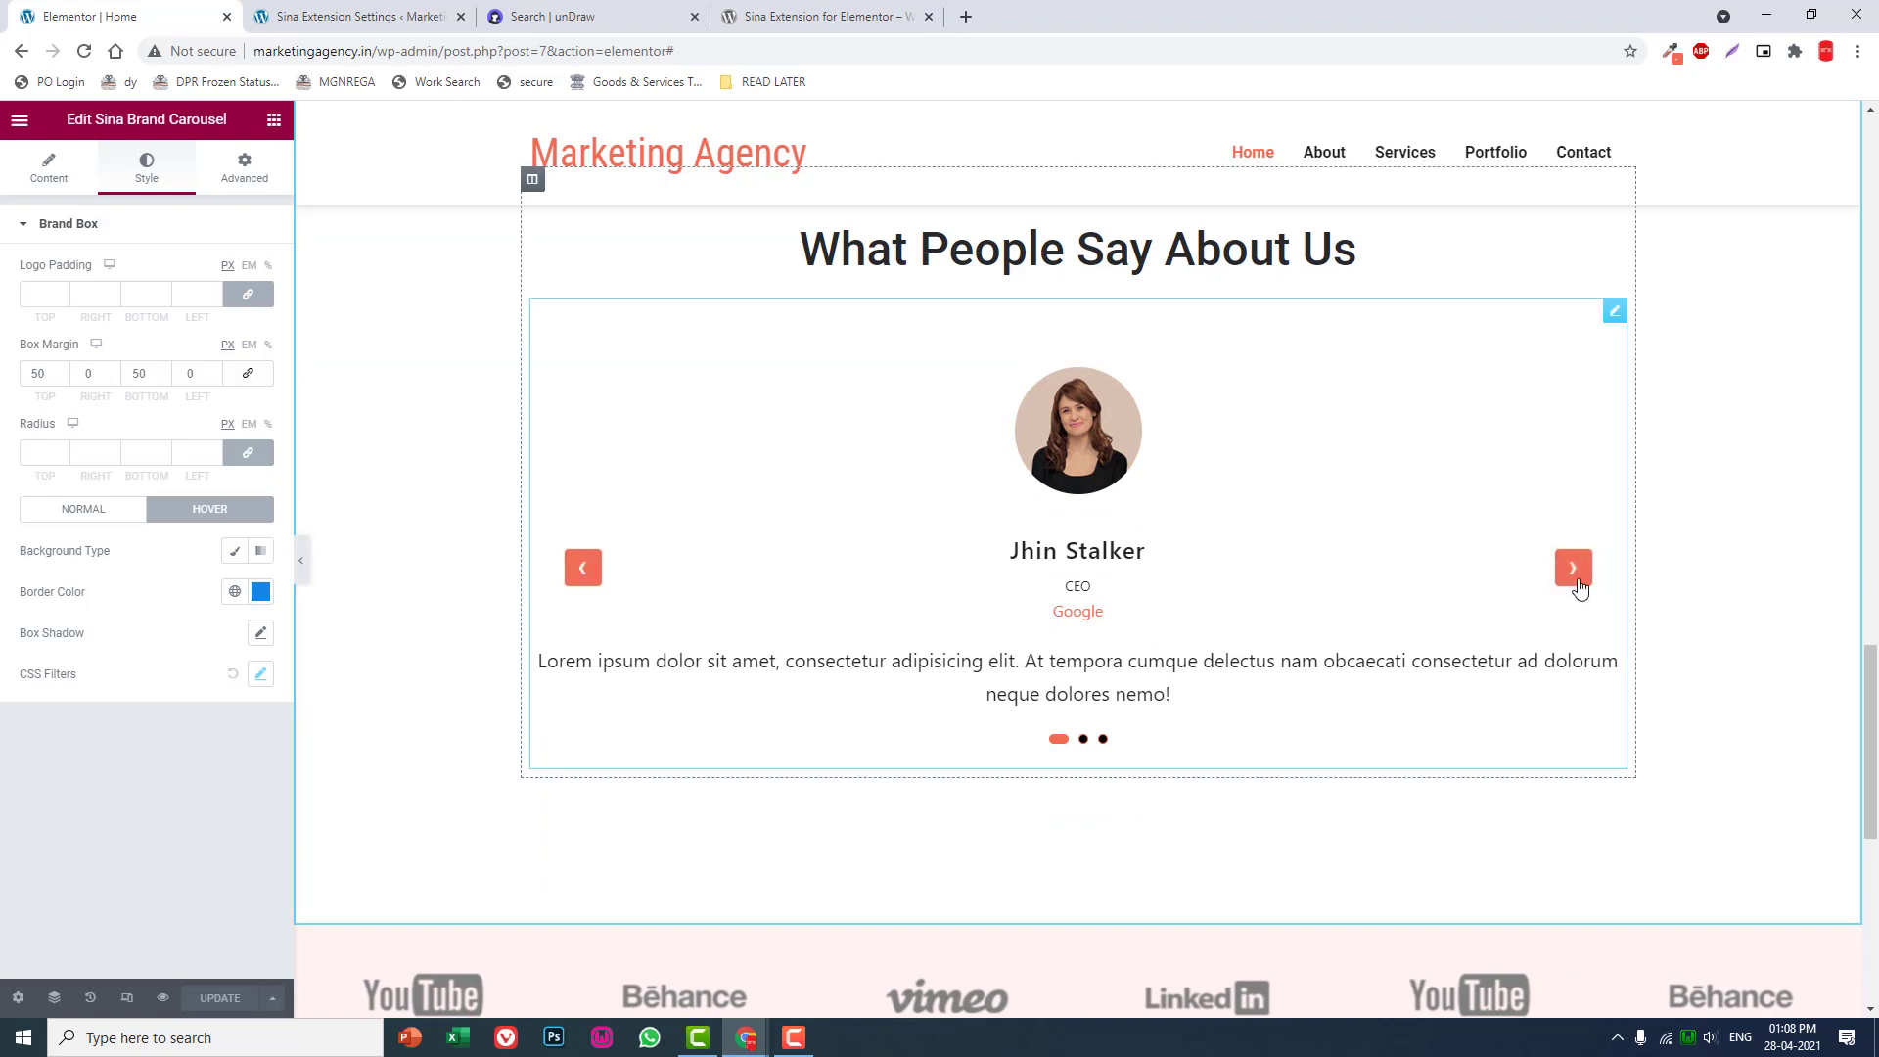
- Advance the testimonial carousel, then start leaving the editor to view the live page
left_click(1573, 572)
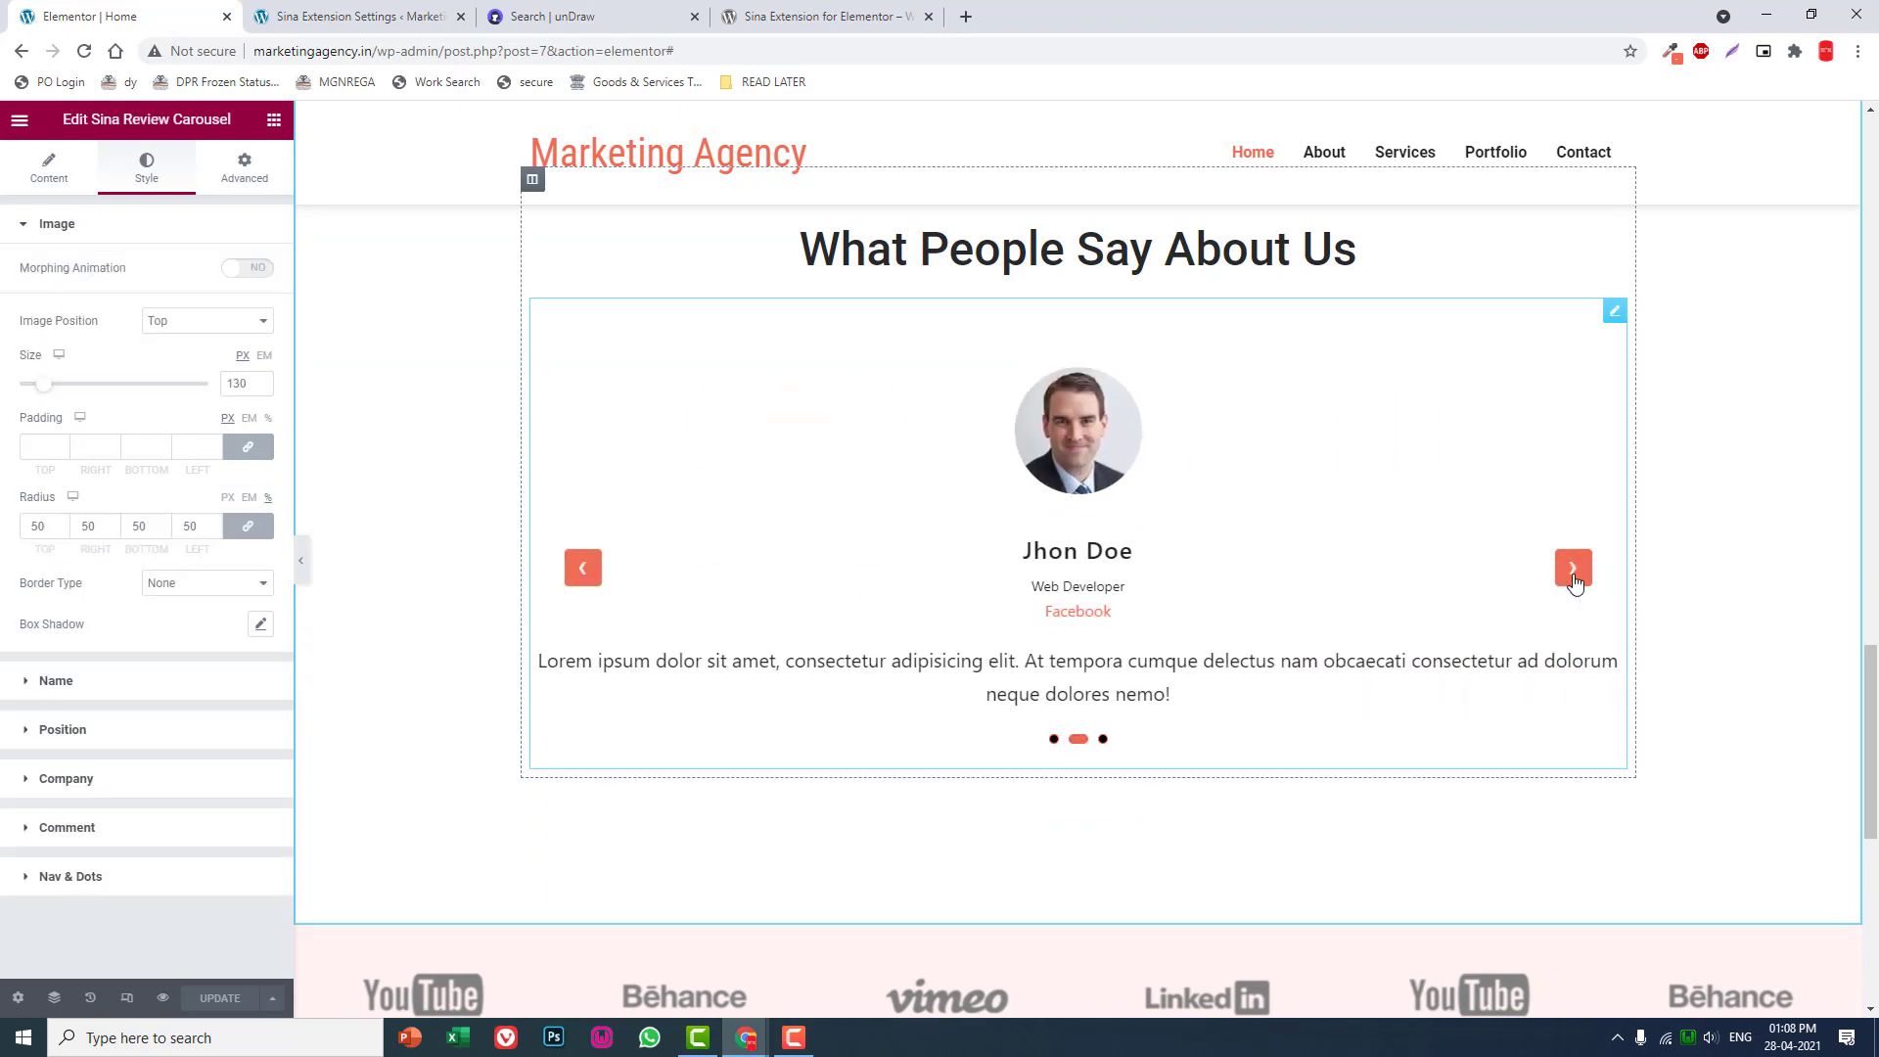
left_click(1575, 572)
scroll(1568, 544, "down", 2)
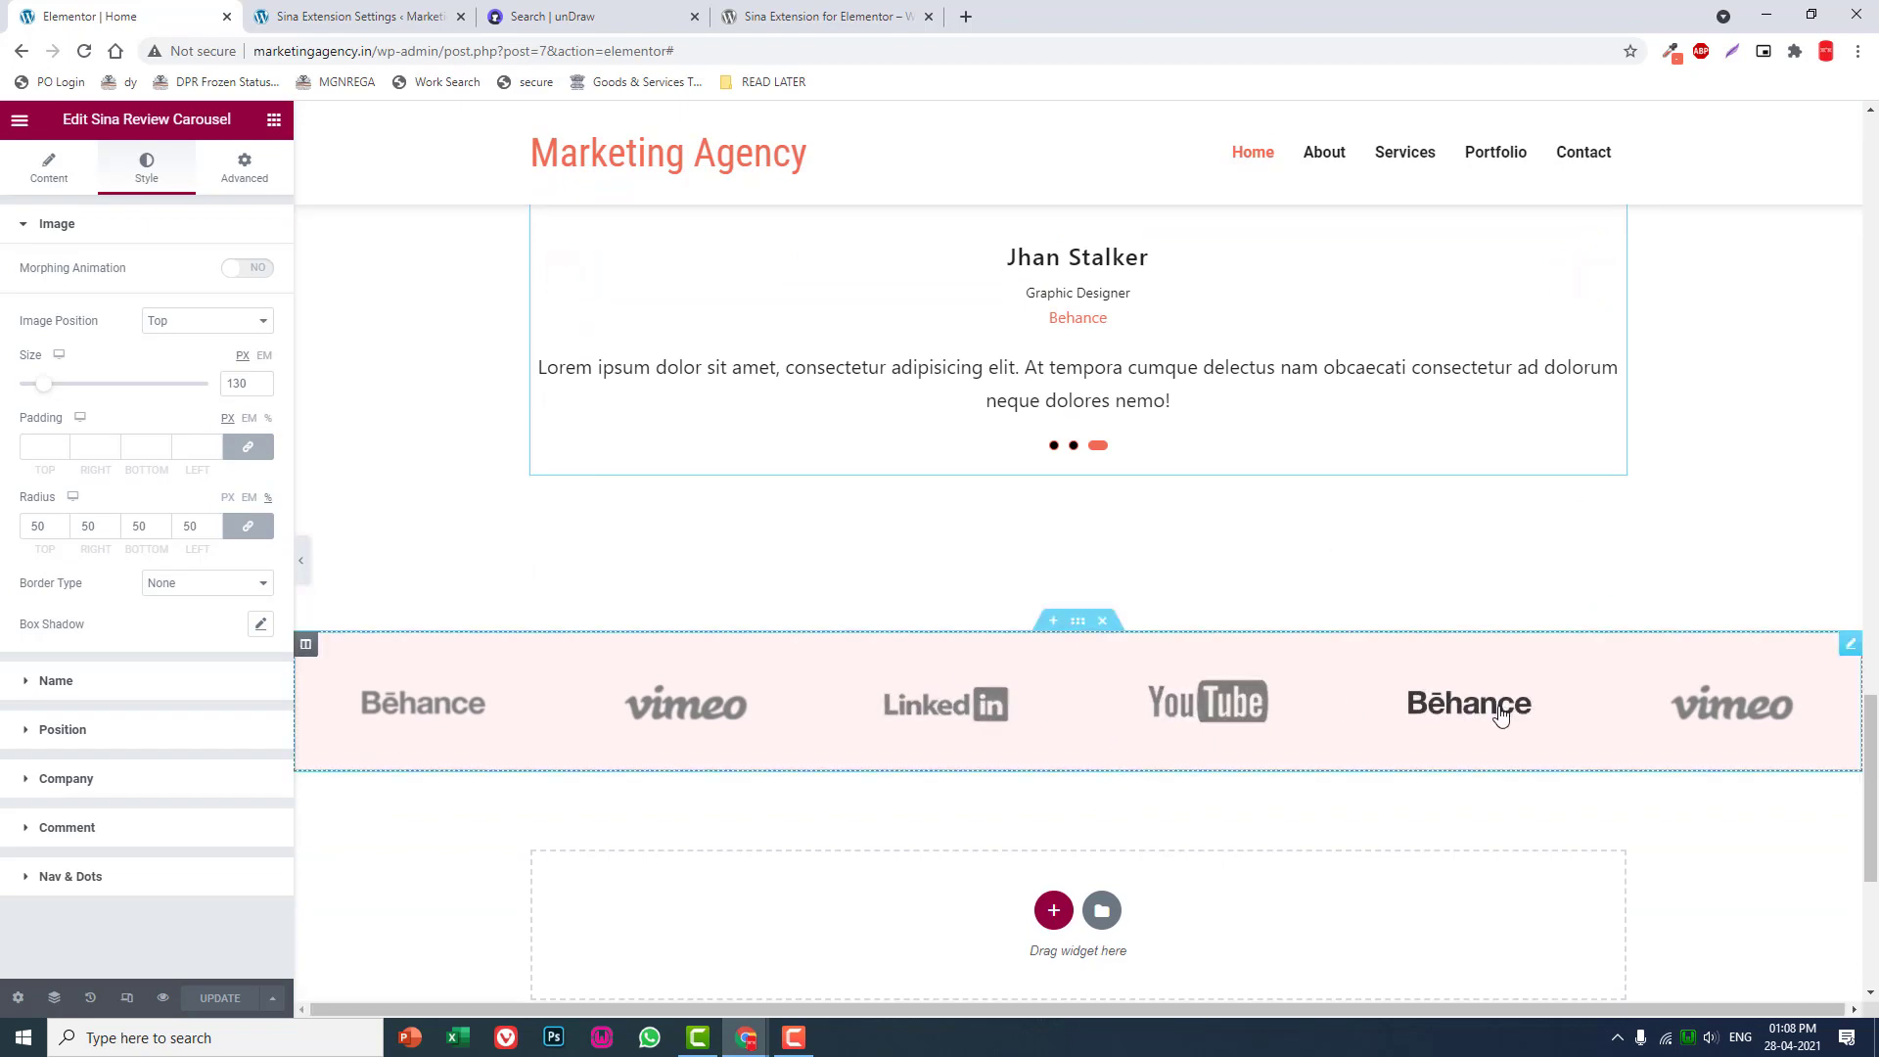
scroll(797, 692, "up", 4)
scroll(902, 638, "up", 4)
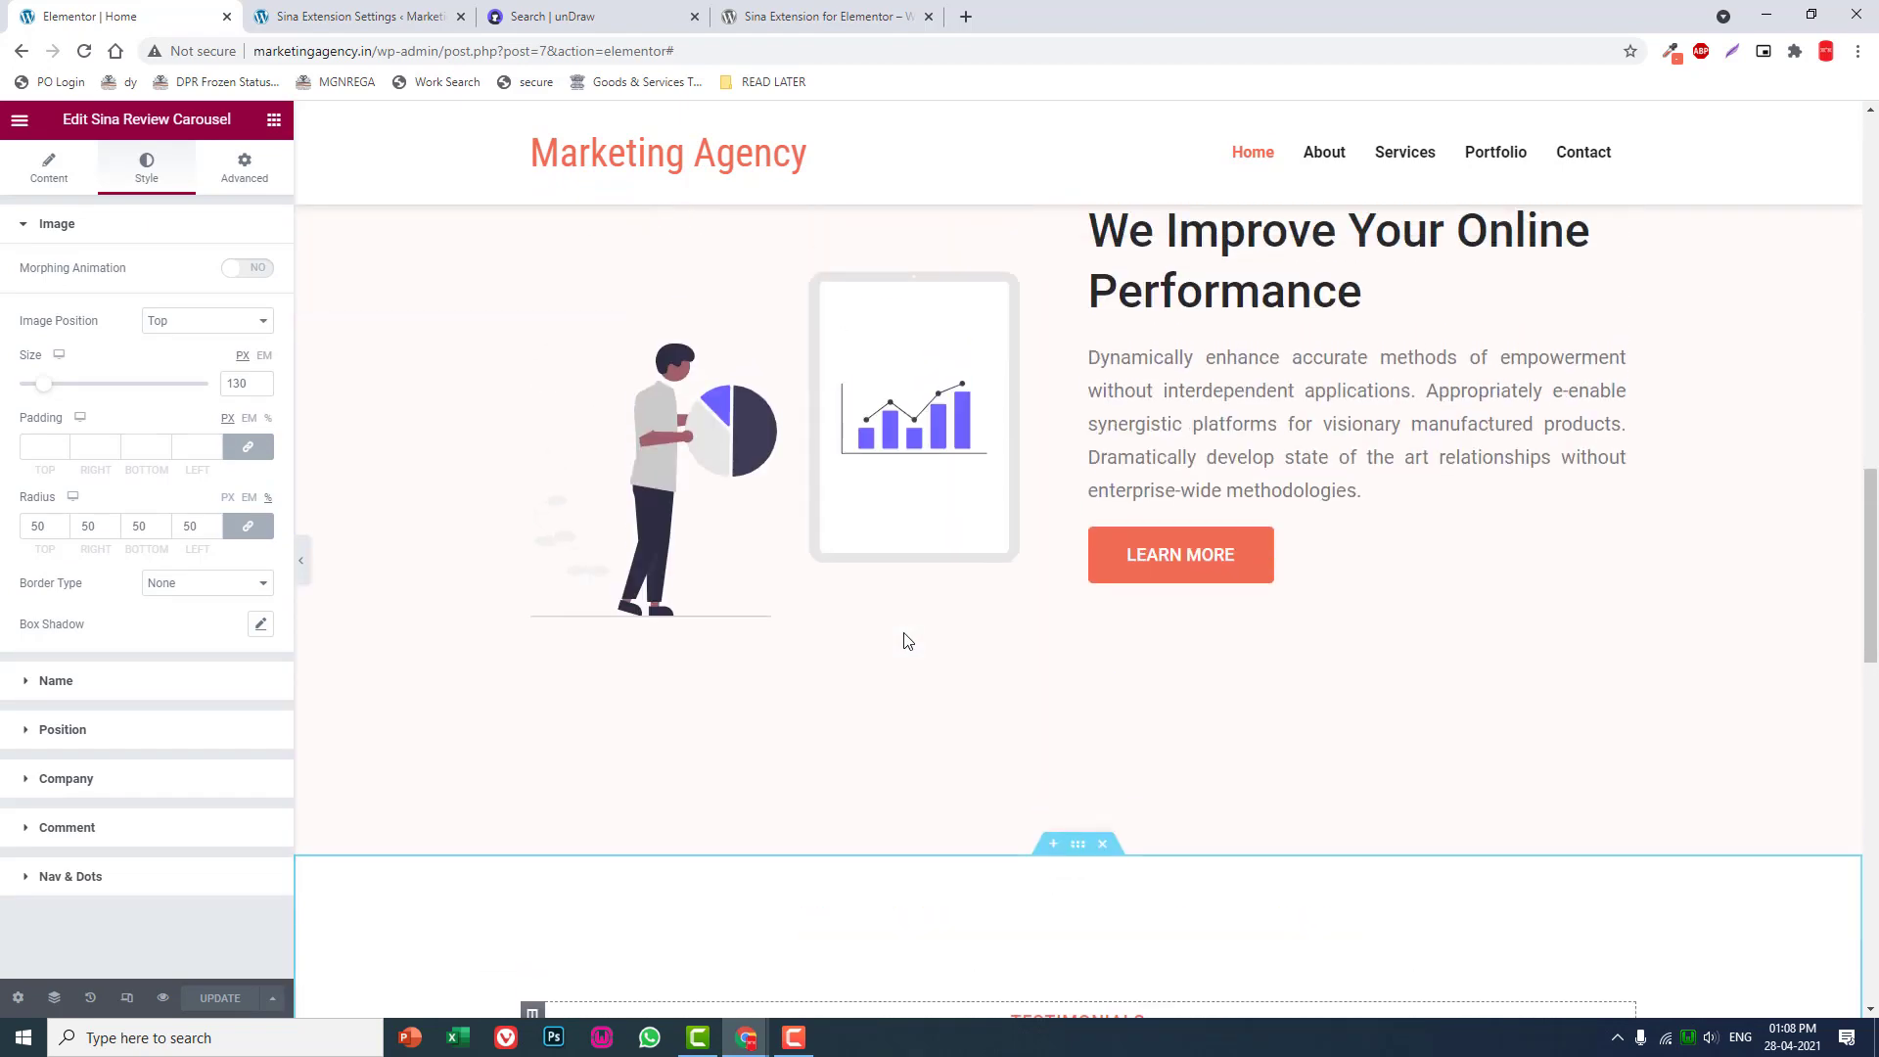
scroll(902, 637, "up", 2)
scroll(905, 640, "up", 3)
left_click(23, 122)
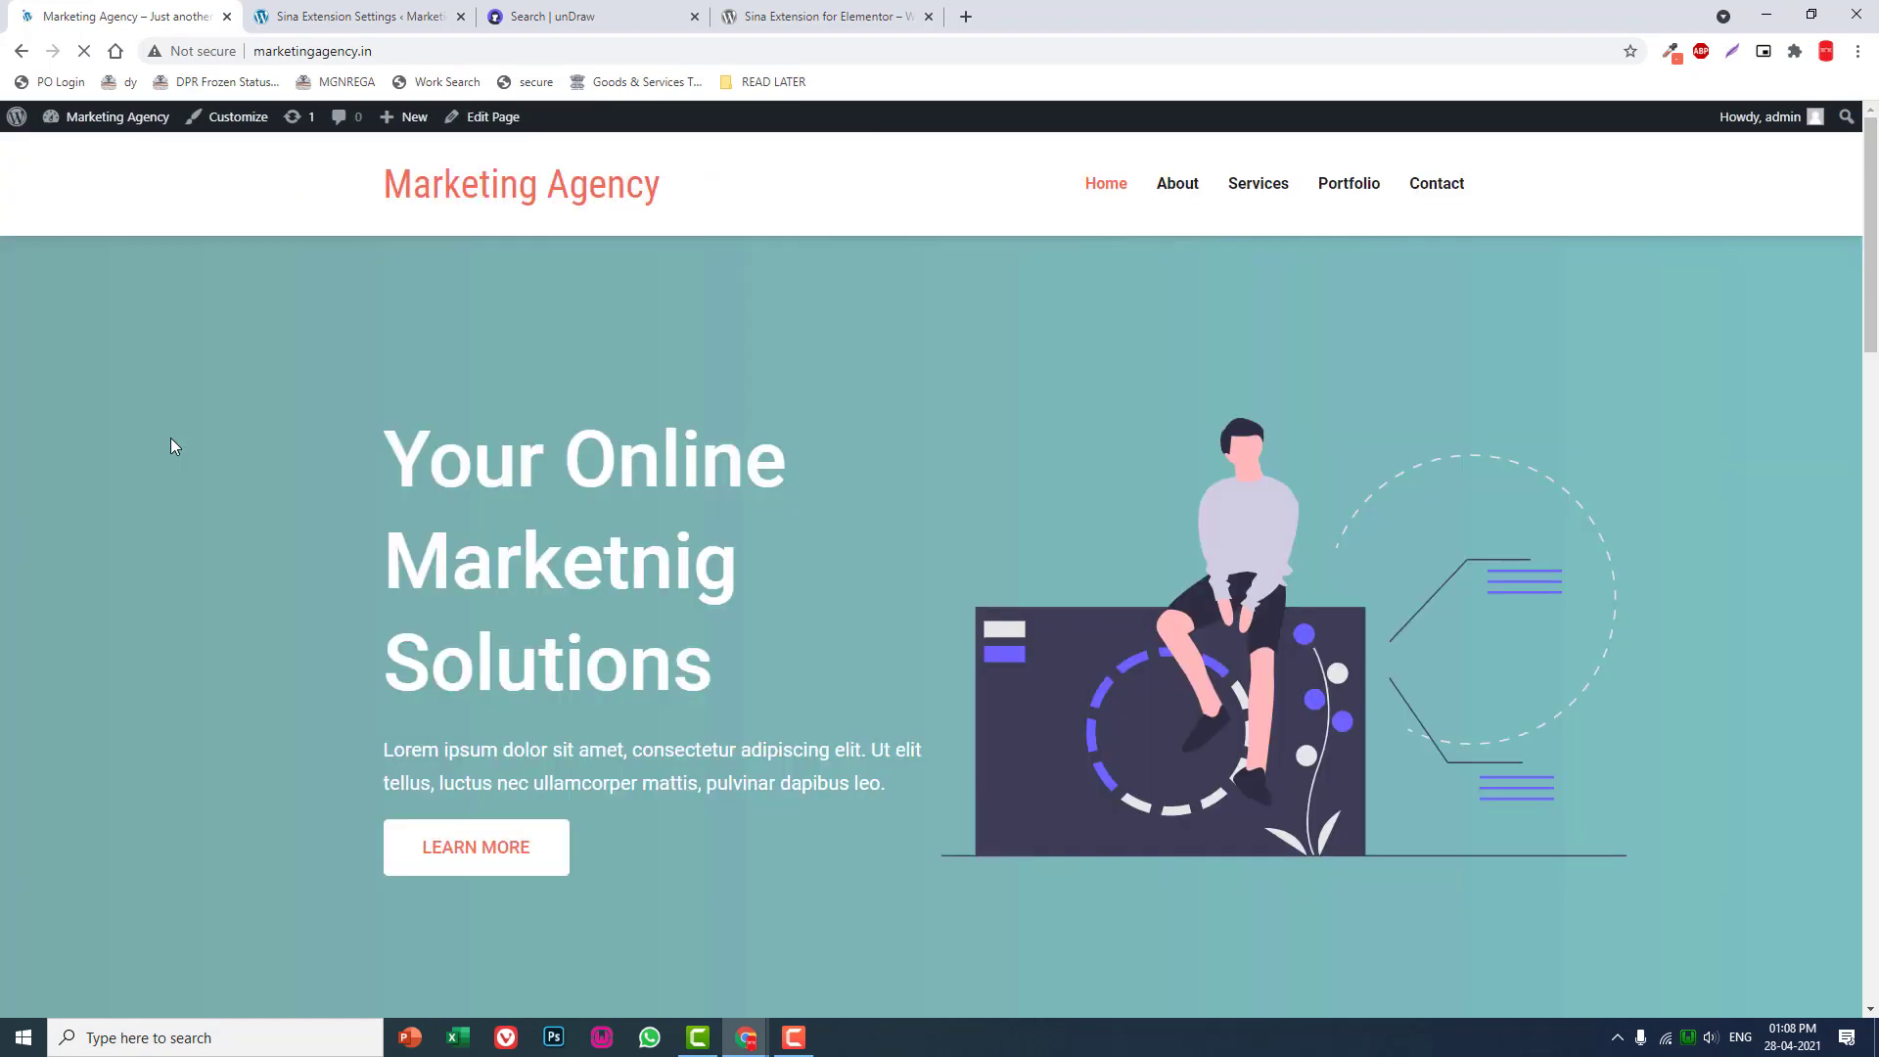
scroll(629, 383, "down", 4)
scroll(630, 383, "up", 4)
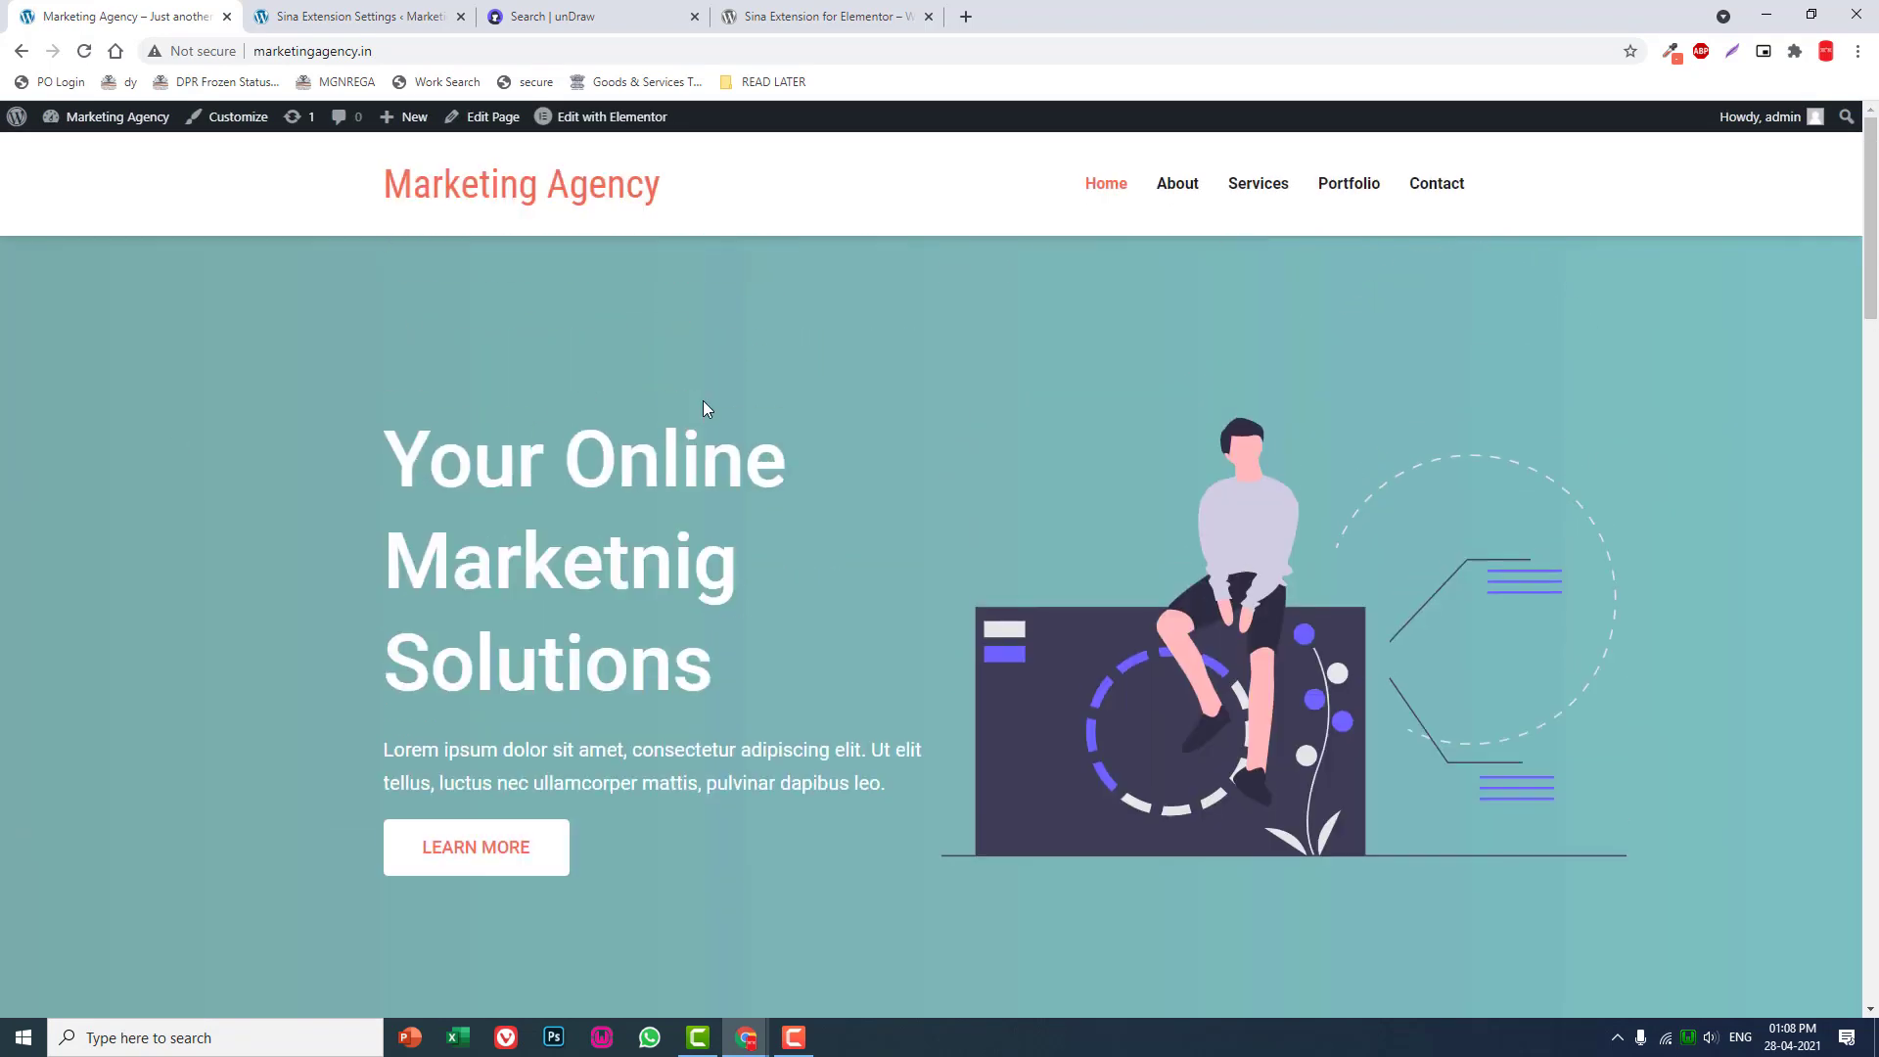
scroll(925, 587, "down", 4)
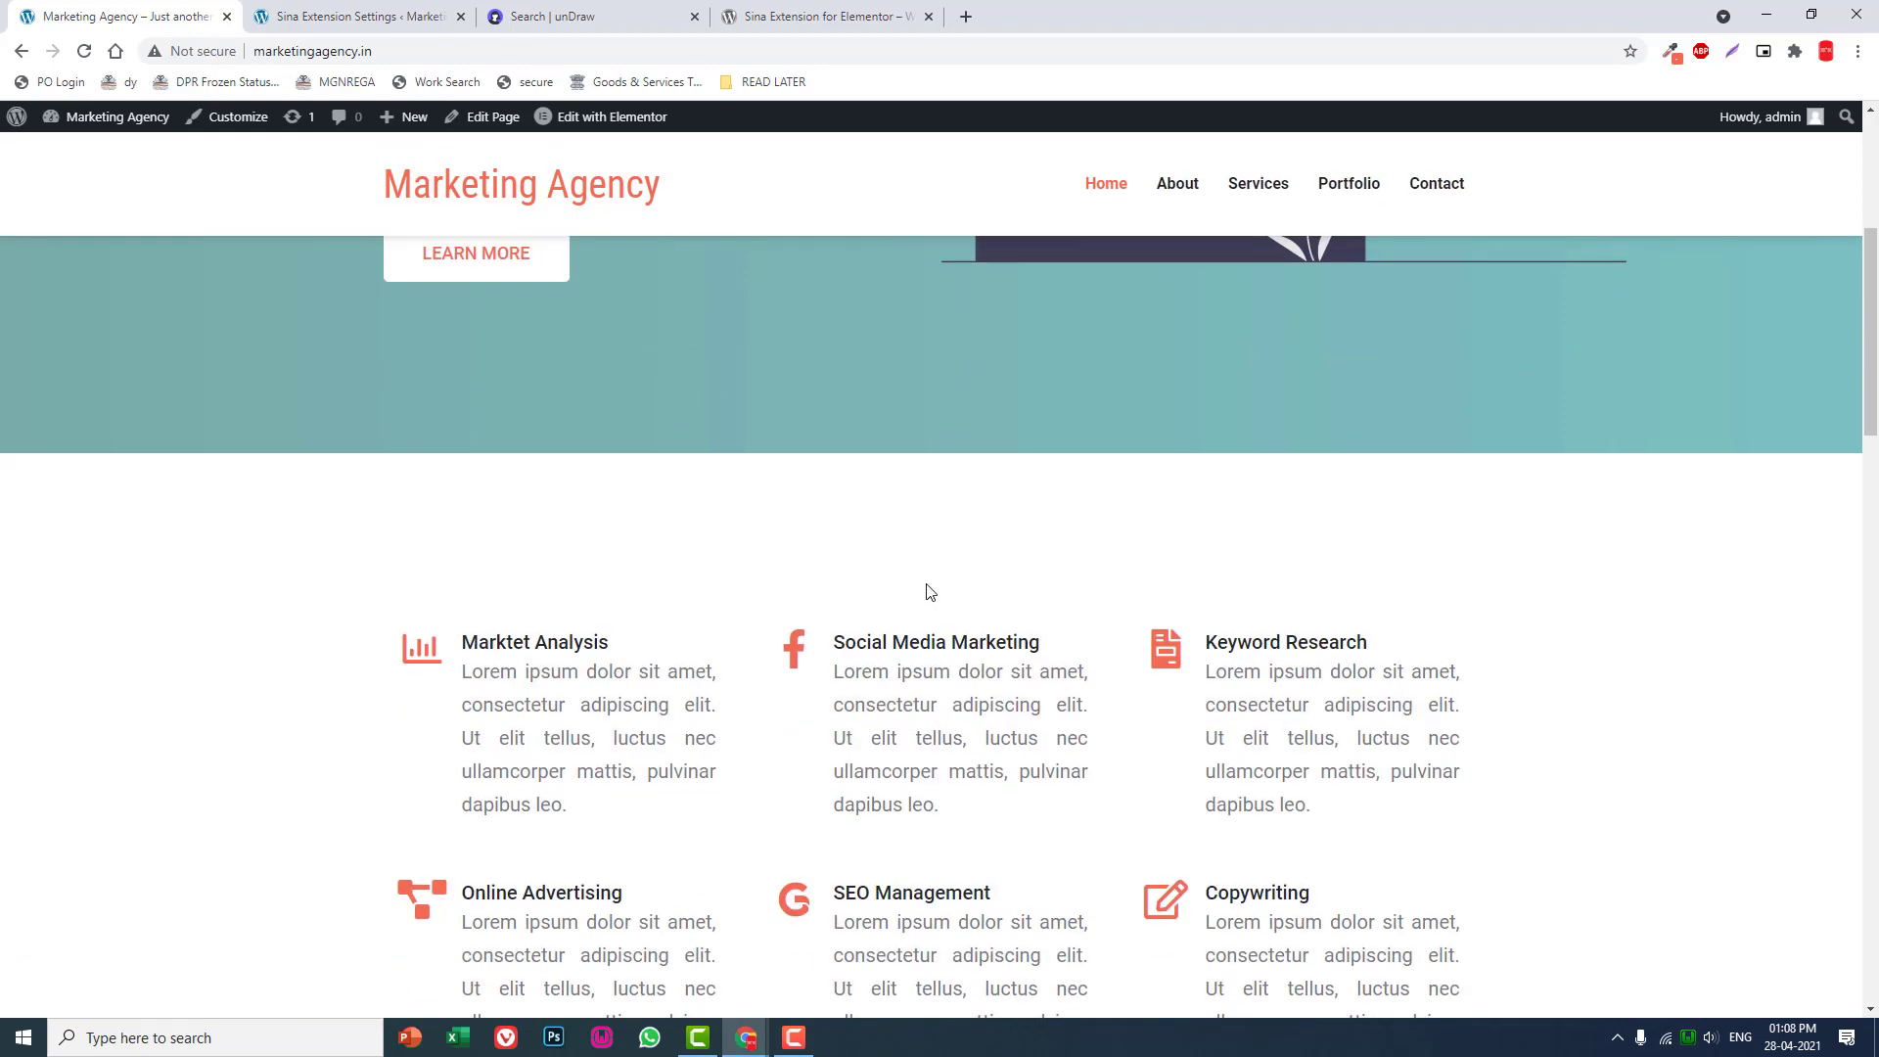
scroll(1208, 558, "down", 3)
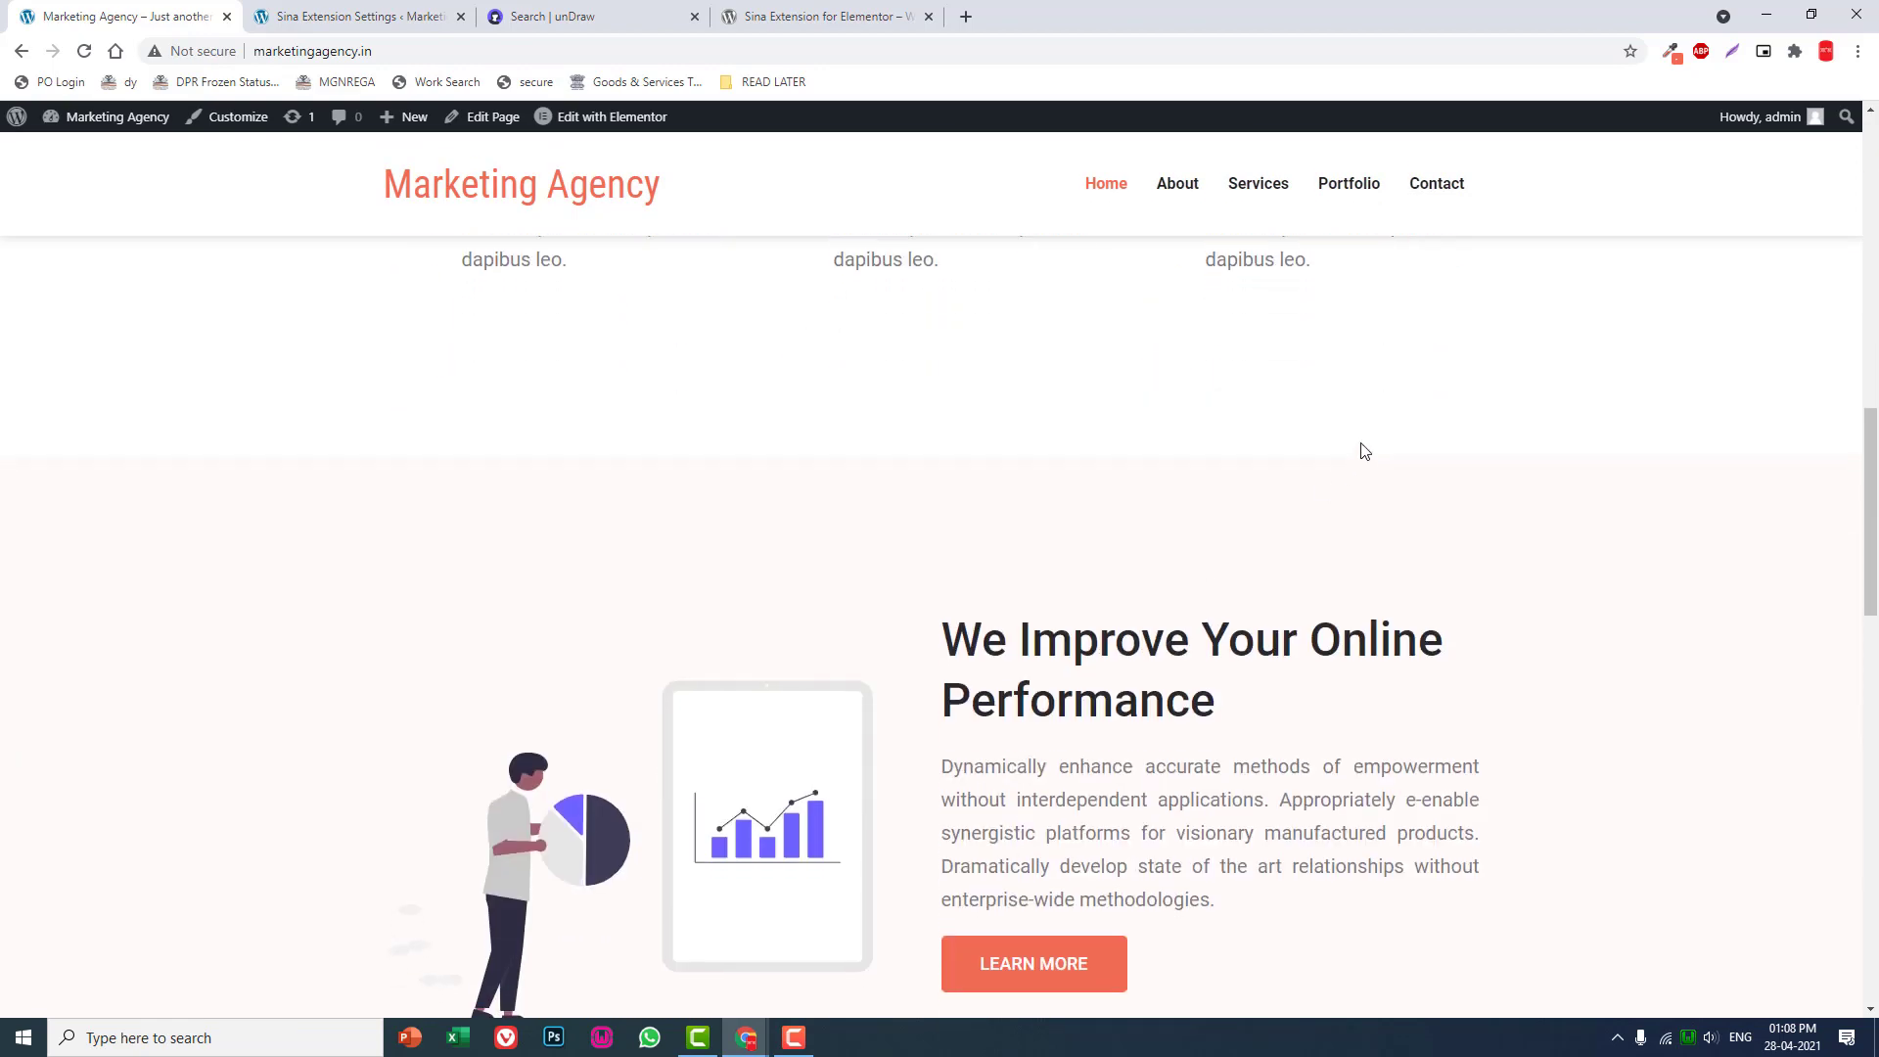
scroll(1360, 534, "down", 2)
scroll(1522, 627, "down", 3)
scroll(1556, 589, "down", 2)
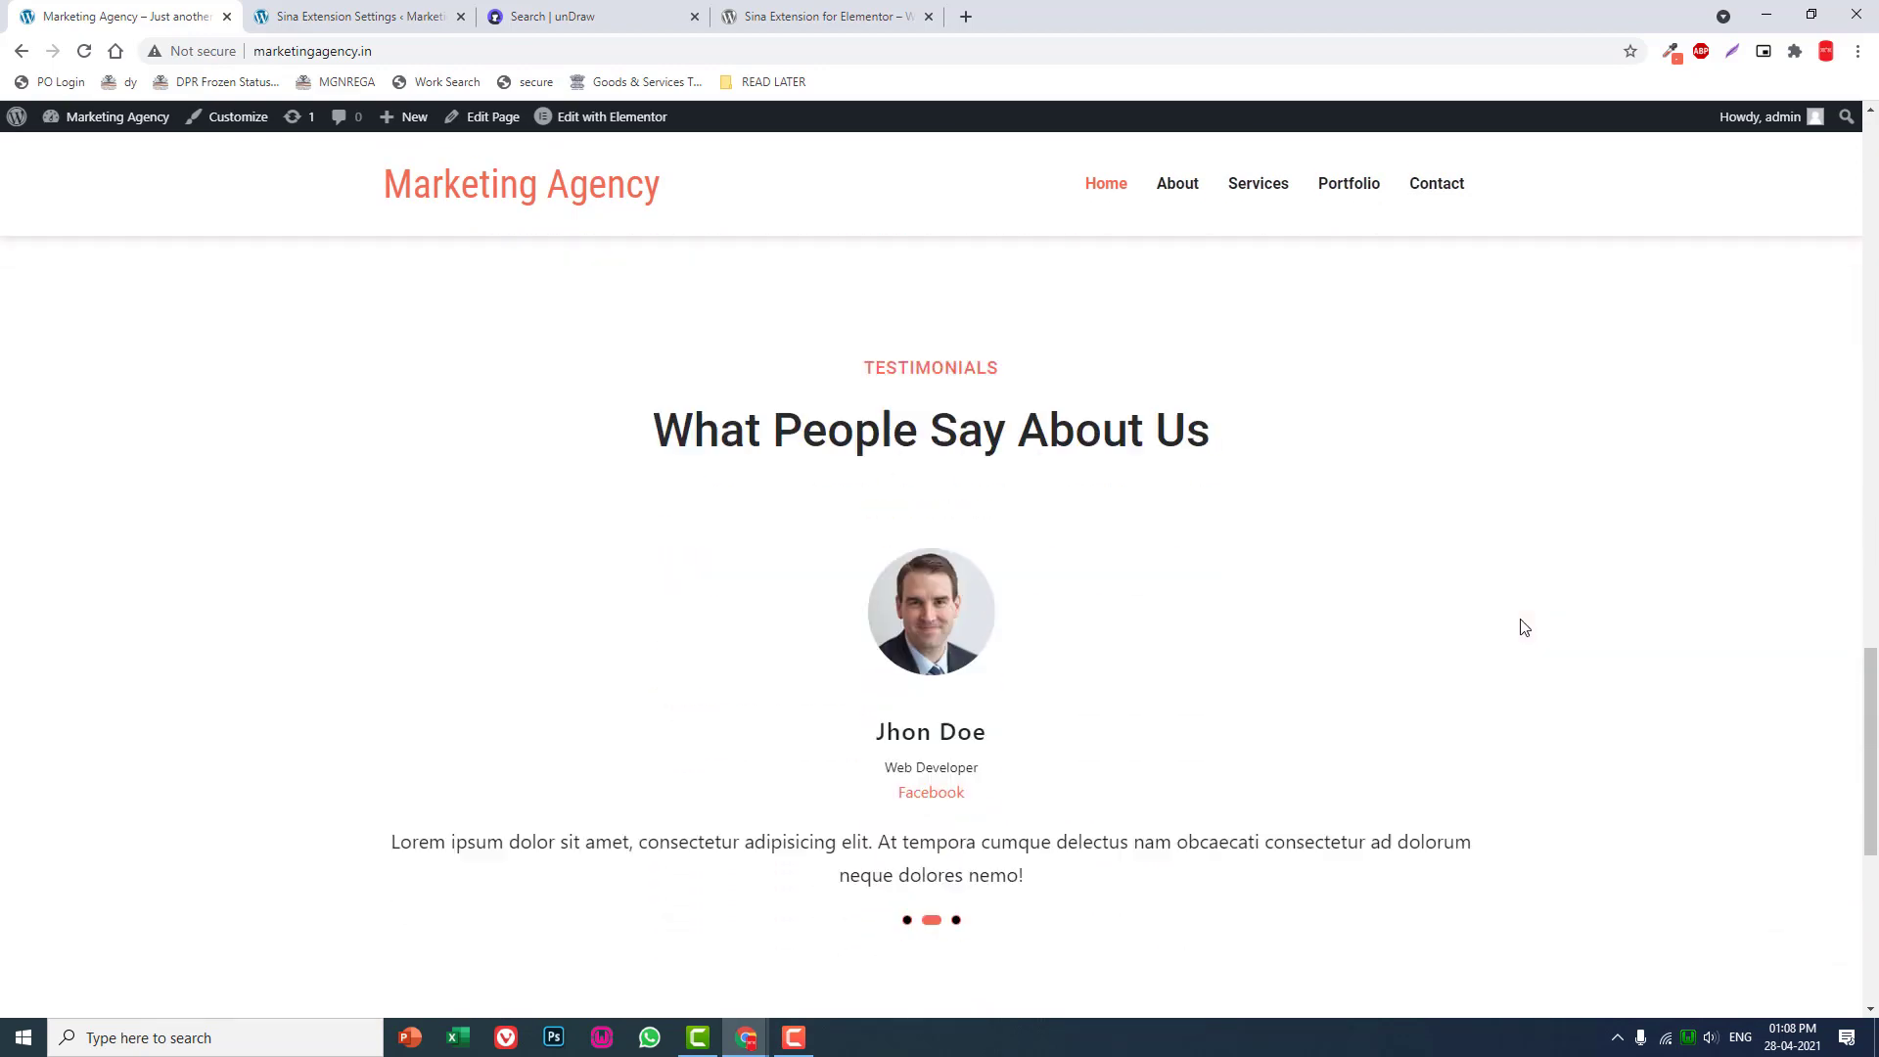
scroll(1179, 587, "down", 4)
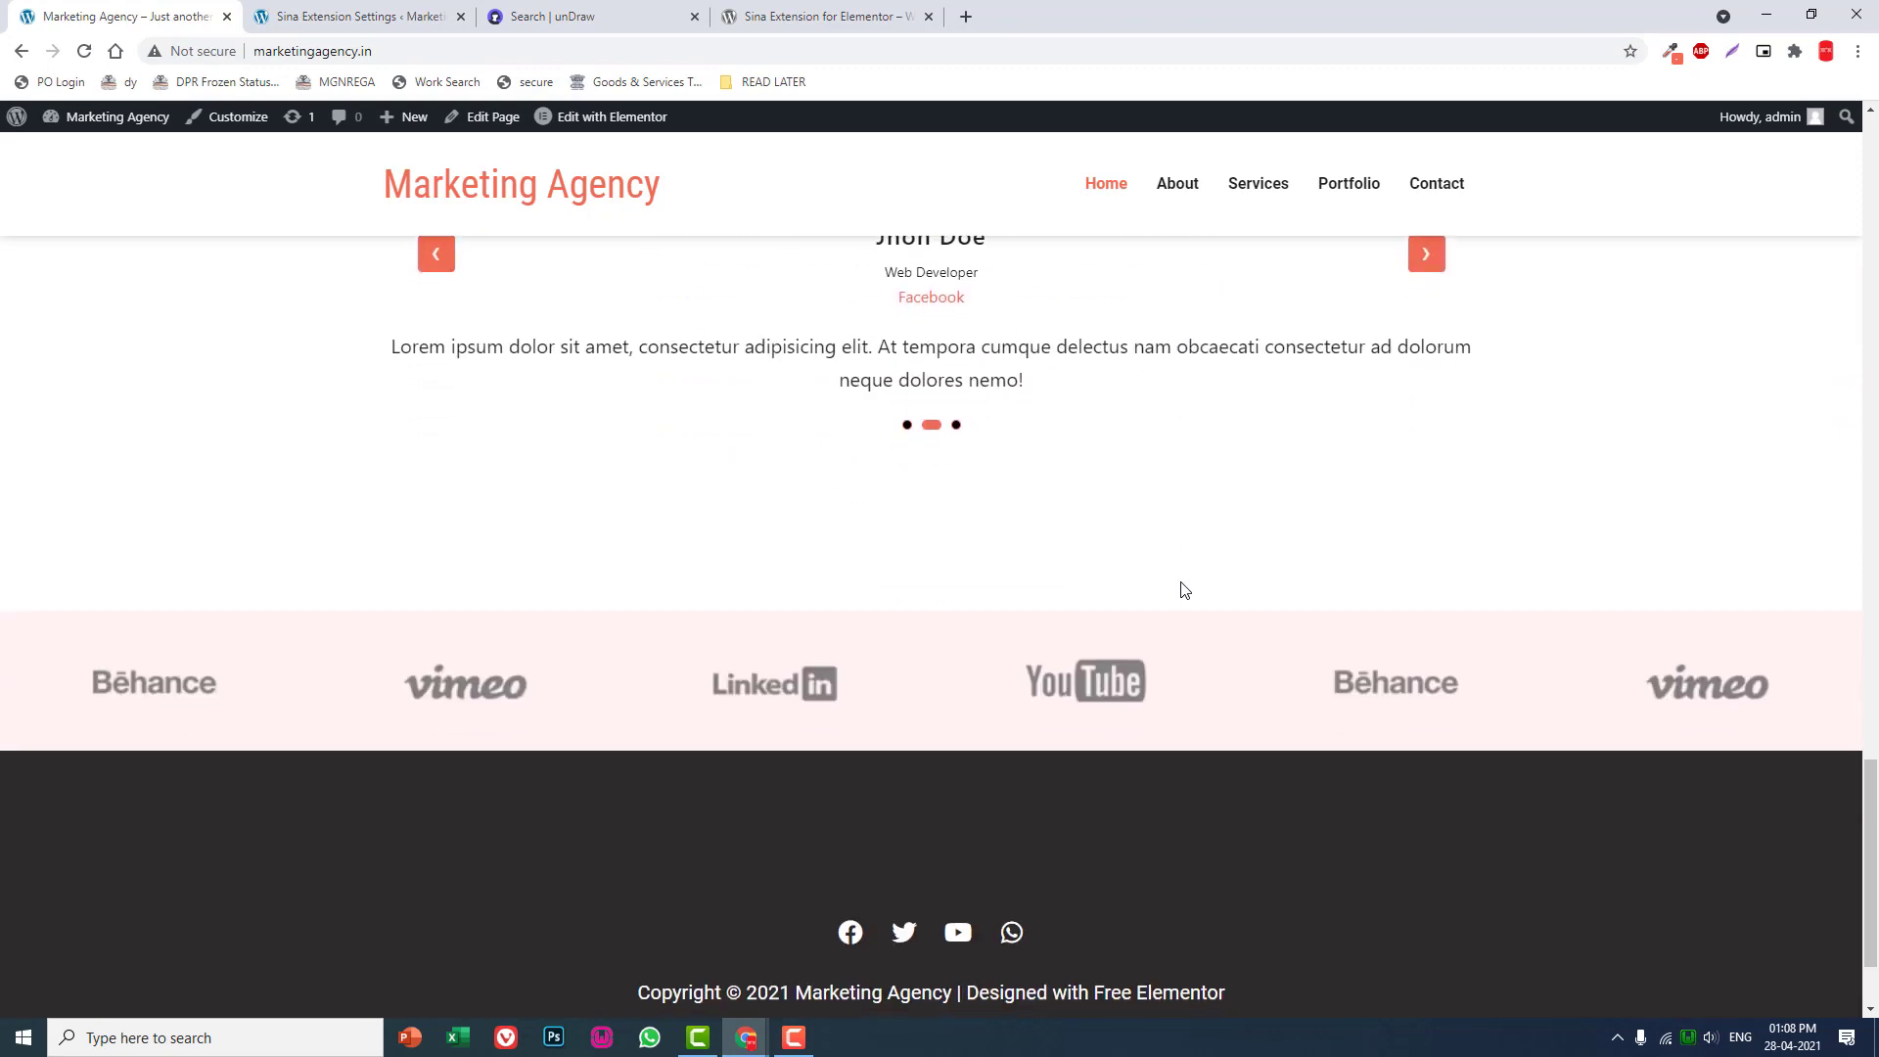
scroll(471, 461, "up", 5)
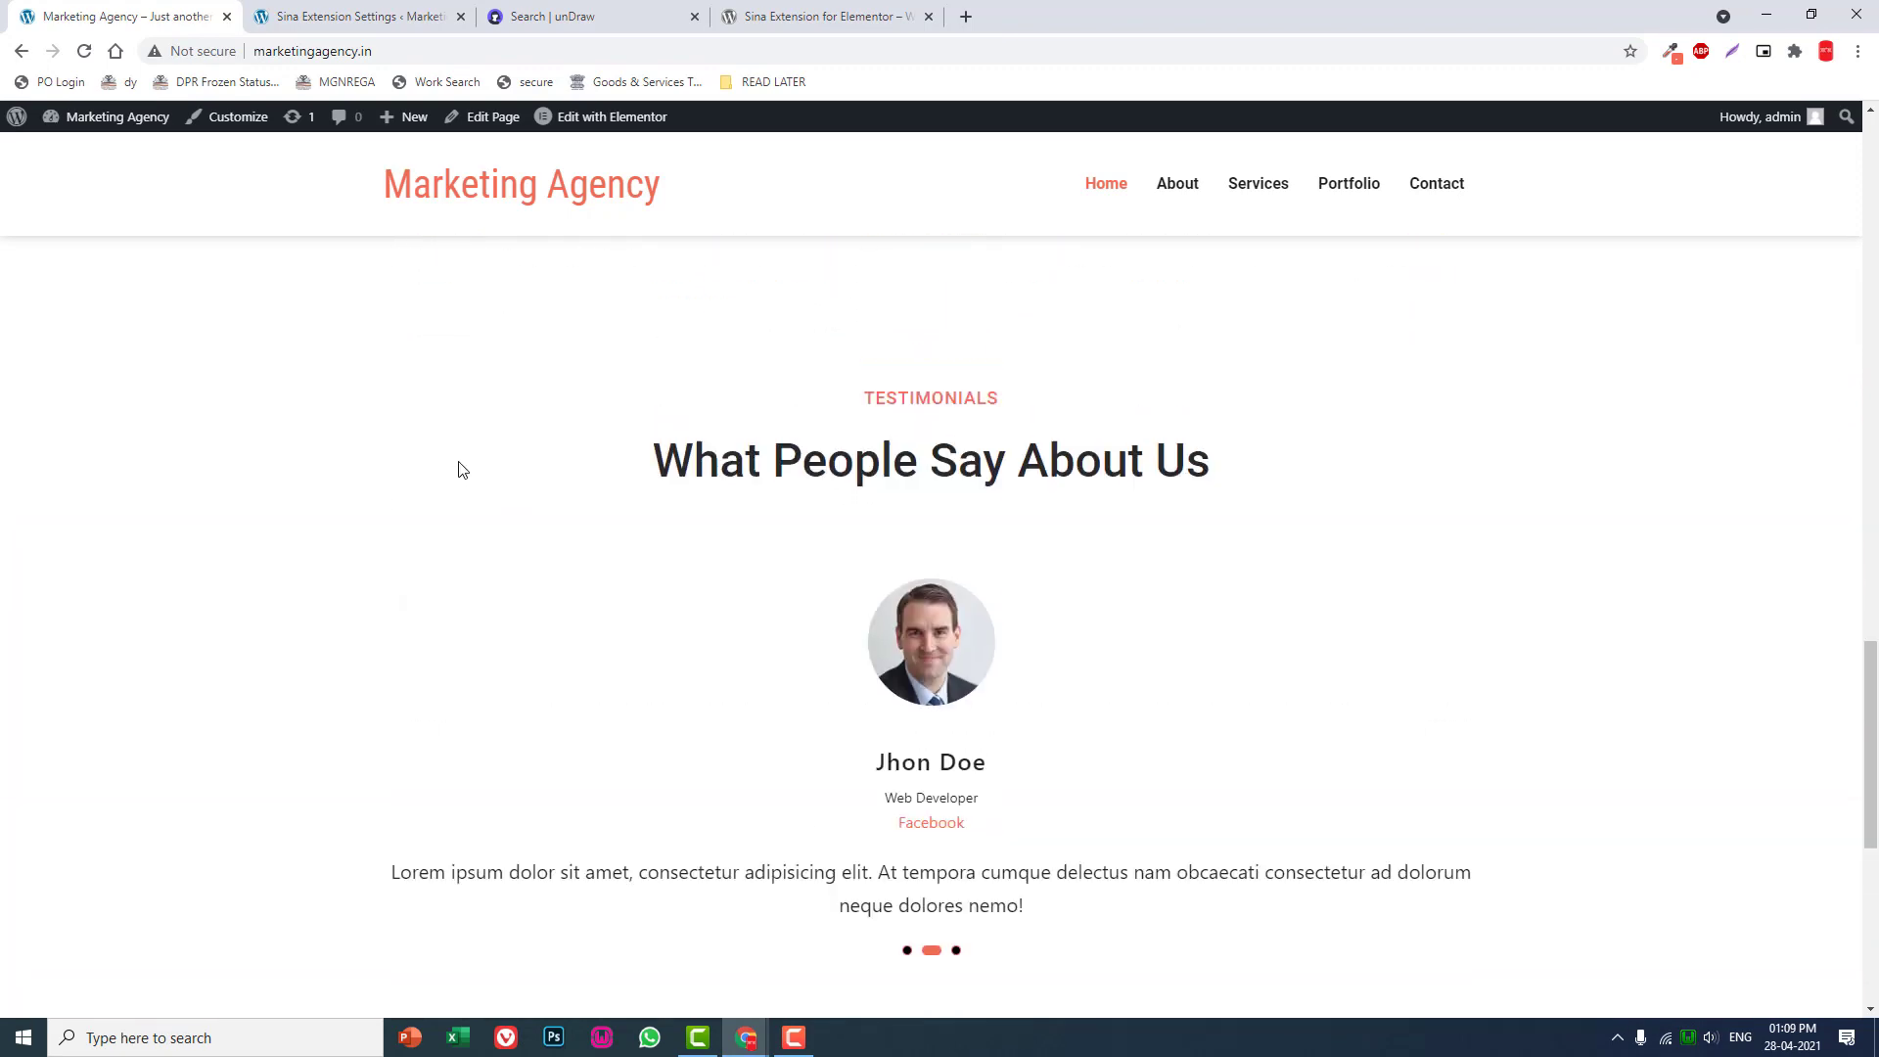
scroll(475, 450, "up", 5)
scroll(475, 451, "up", 8)
scroll(475, 450, "down", 5)
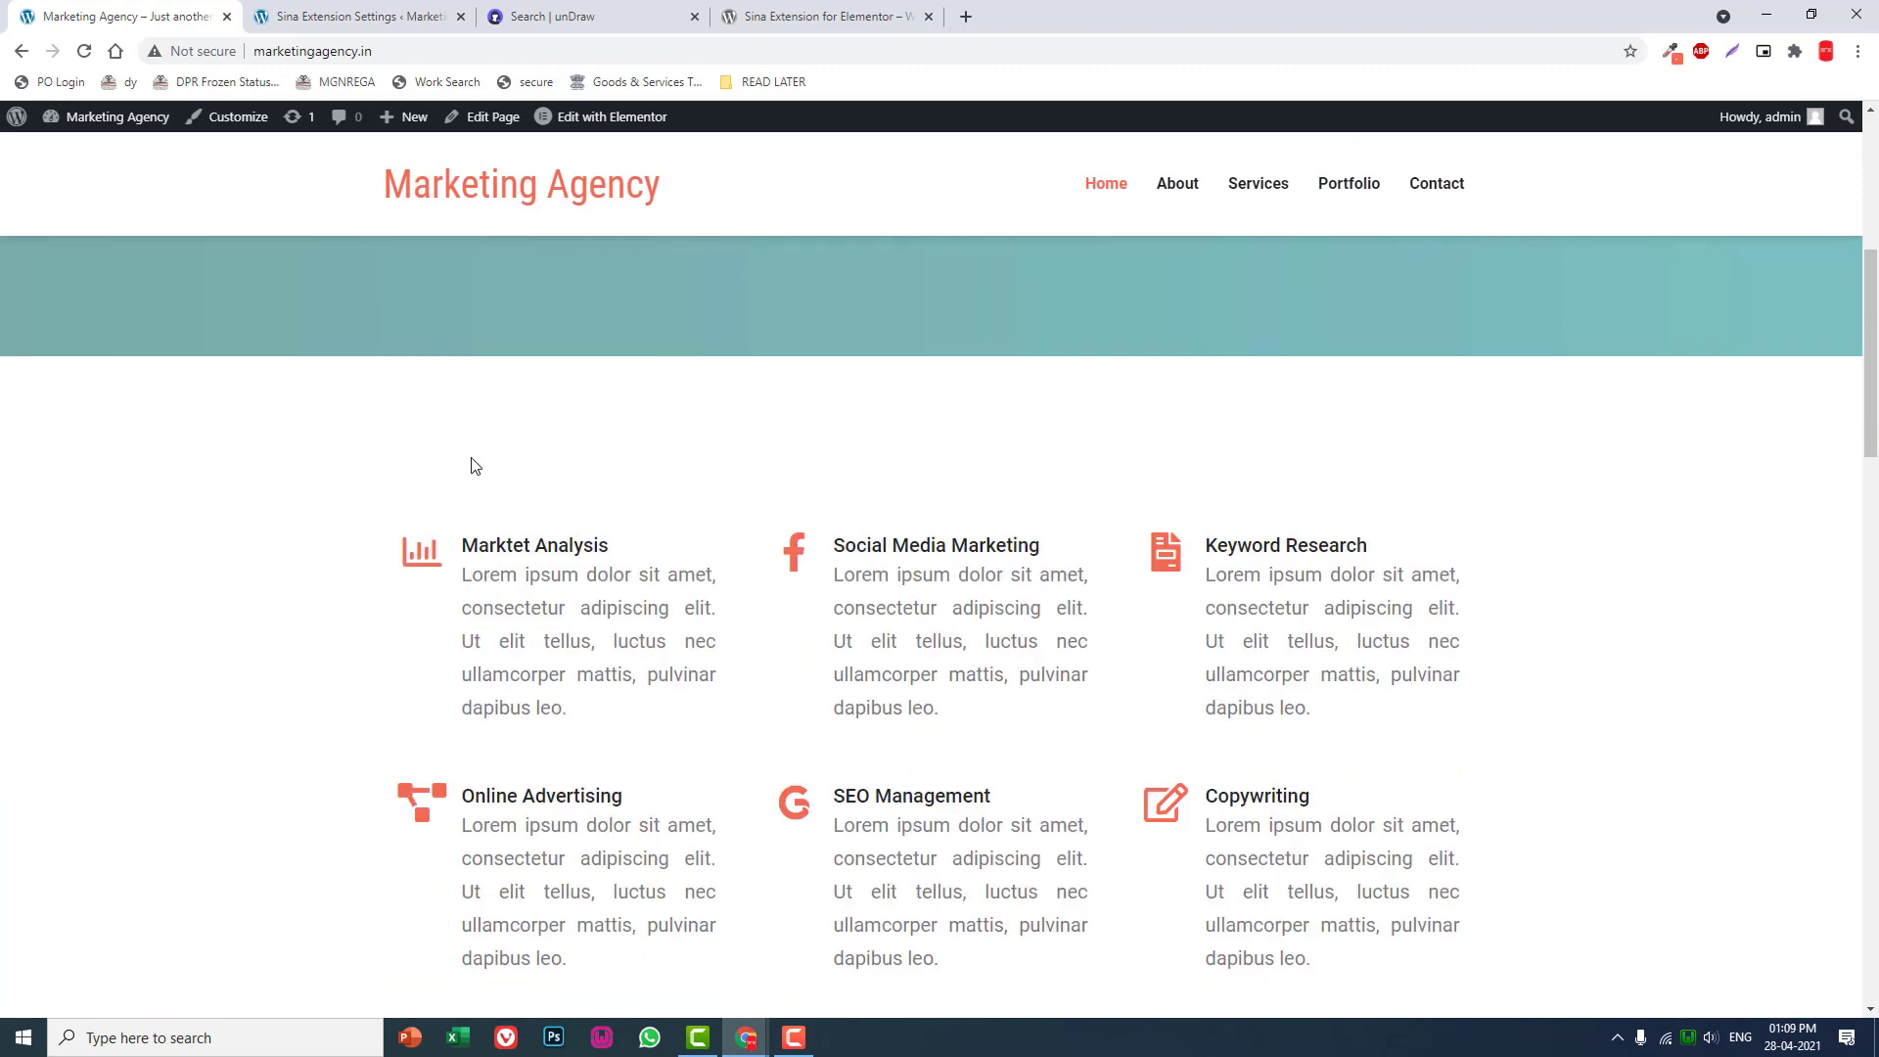
scroll(832, 466, "down", 4)
scroll(826, 483, "down", 3)
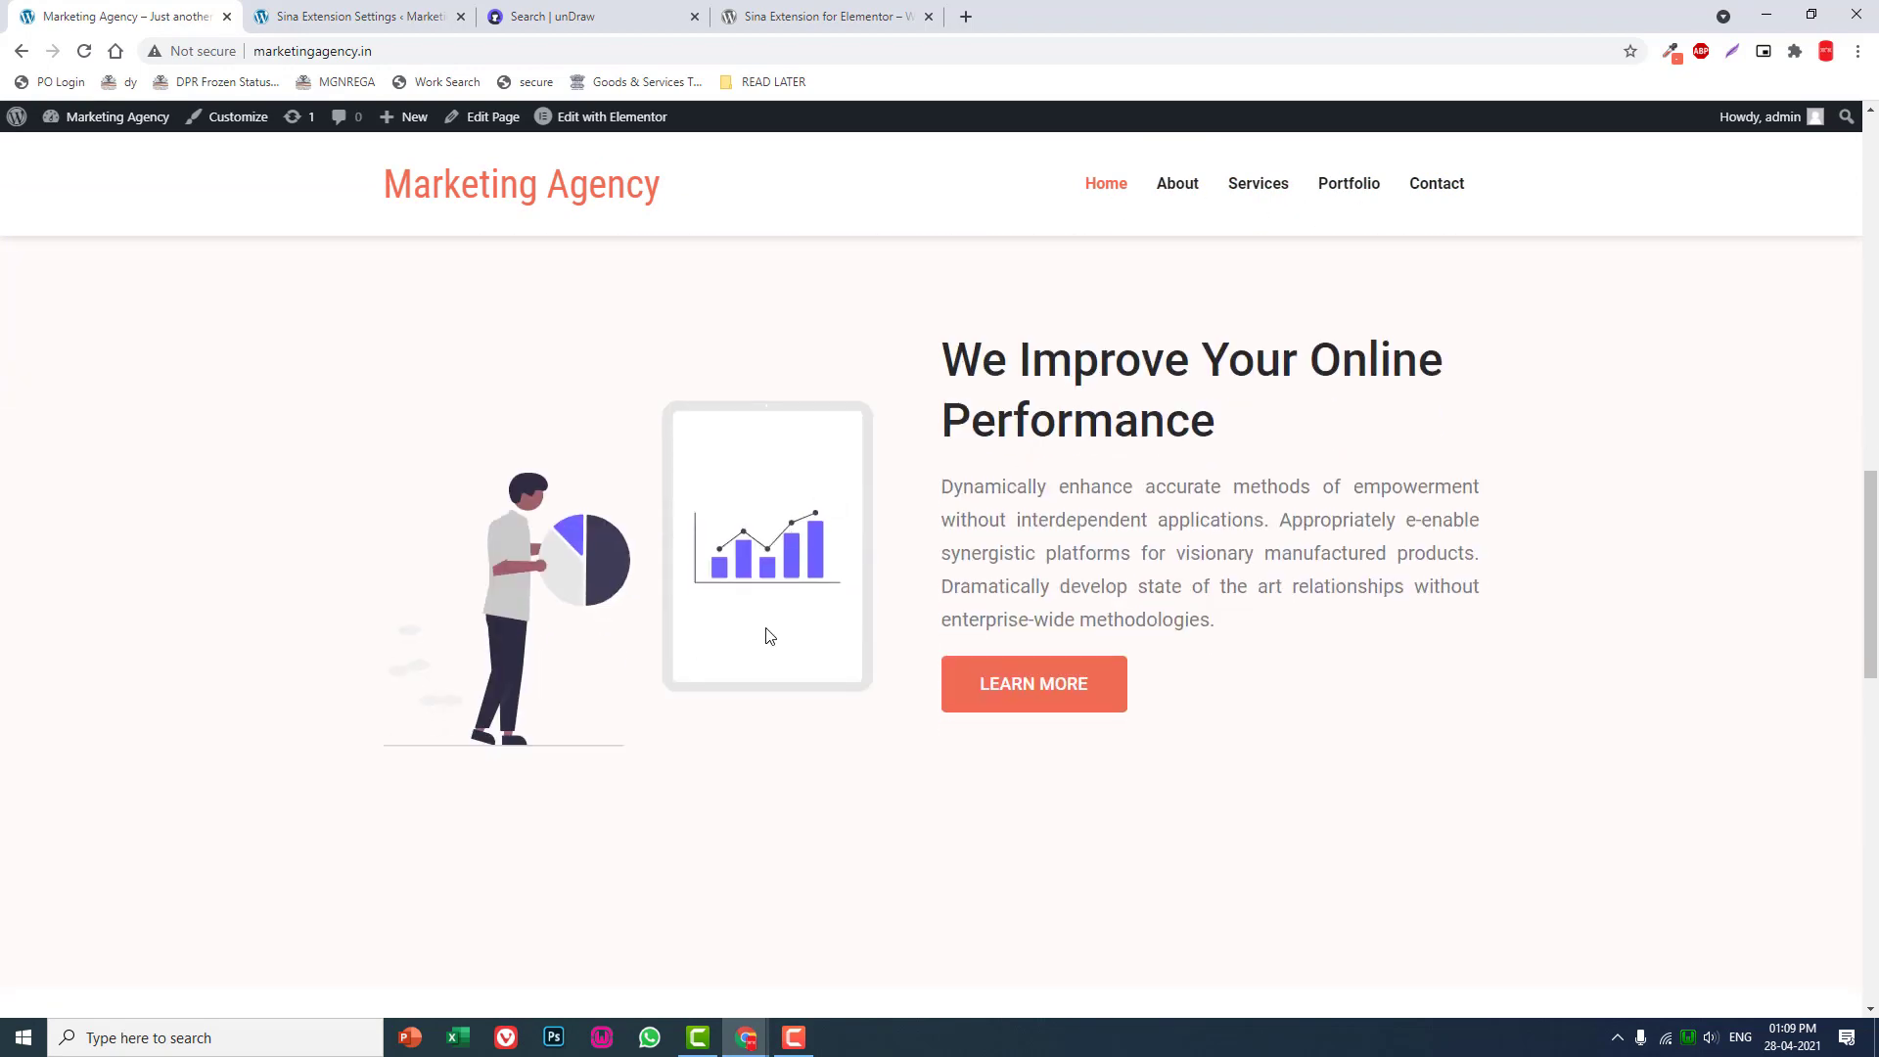